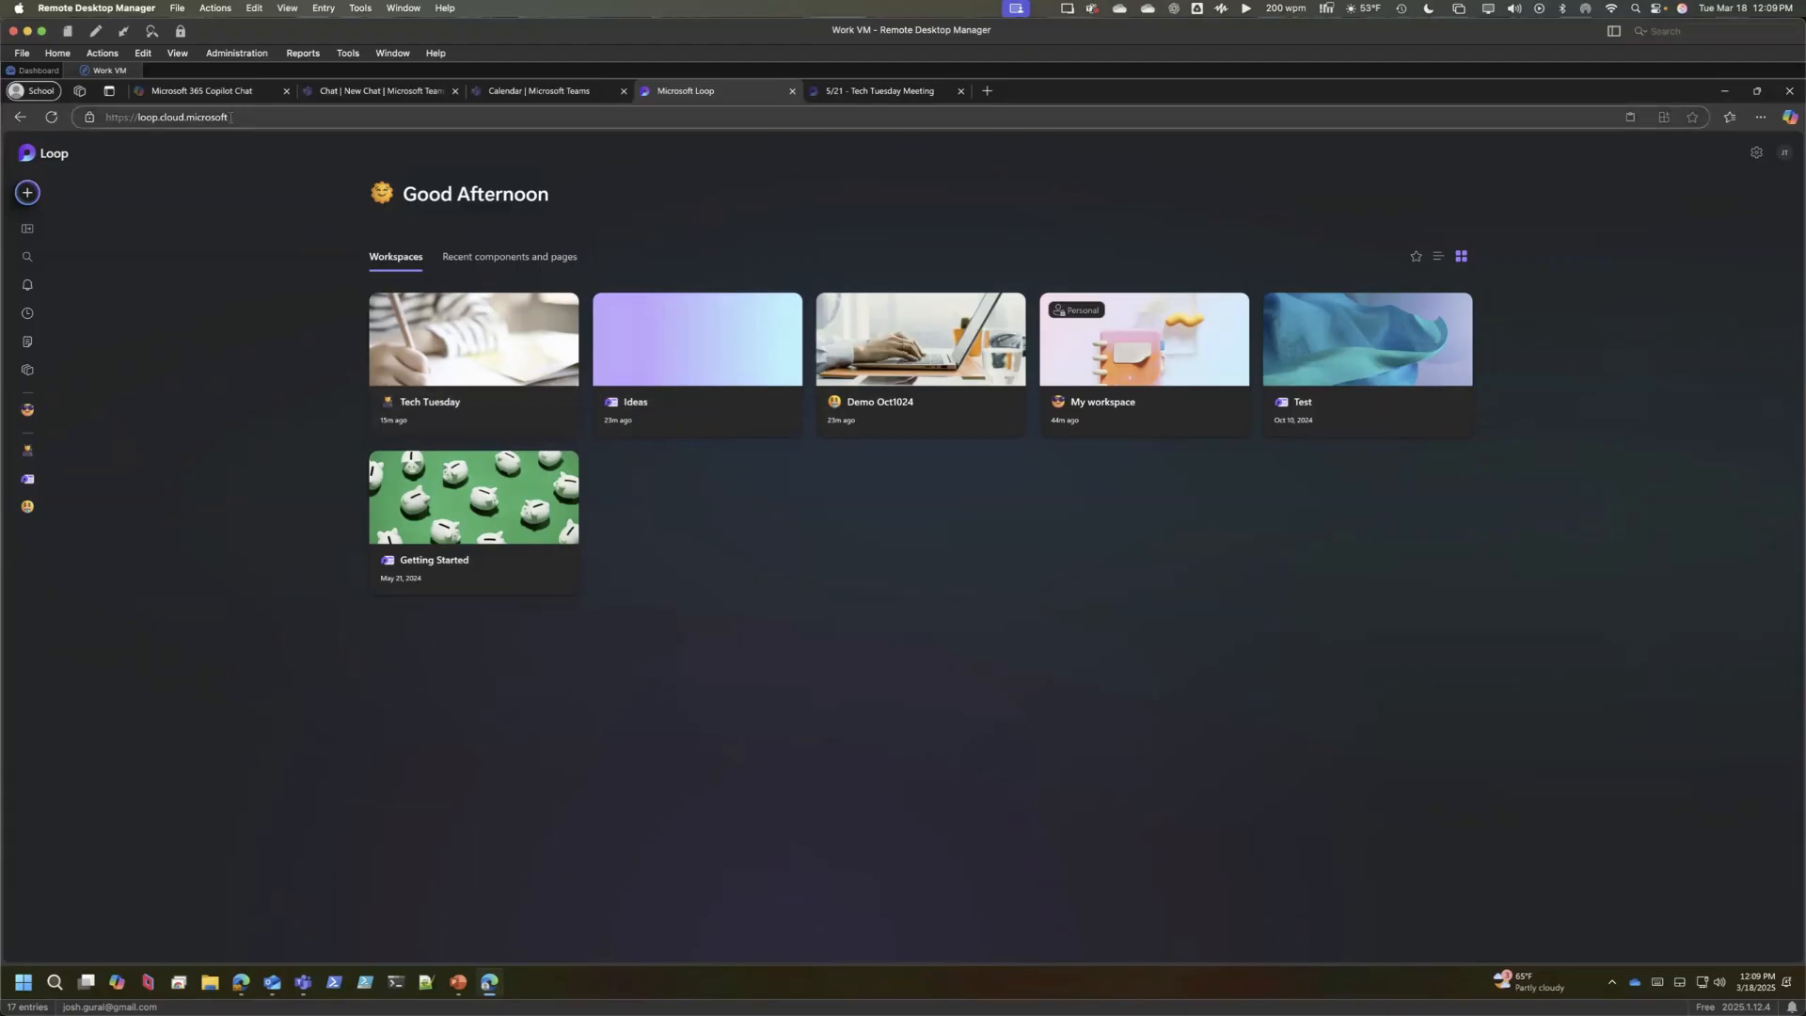
- Check the Loop web address and the Microsoft 365 app launcher in Teams, ending back on the Loop home page
{"action": "left_click_drag", "start_coordinate": [231, 117], "coordinate": [97, 116]}
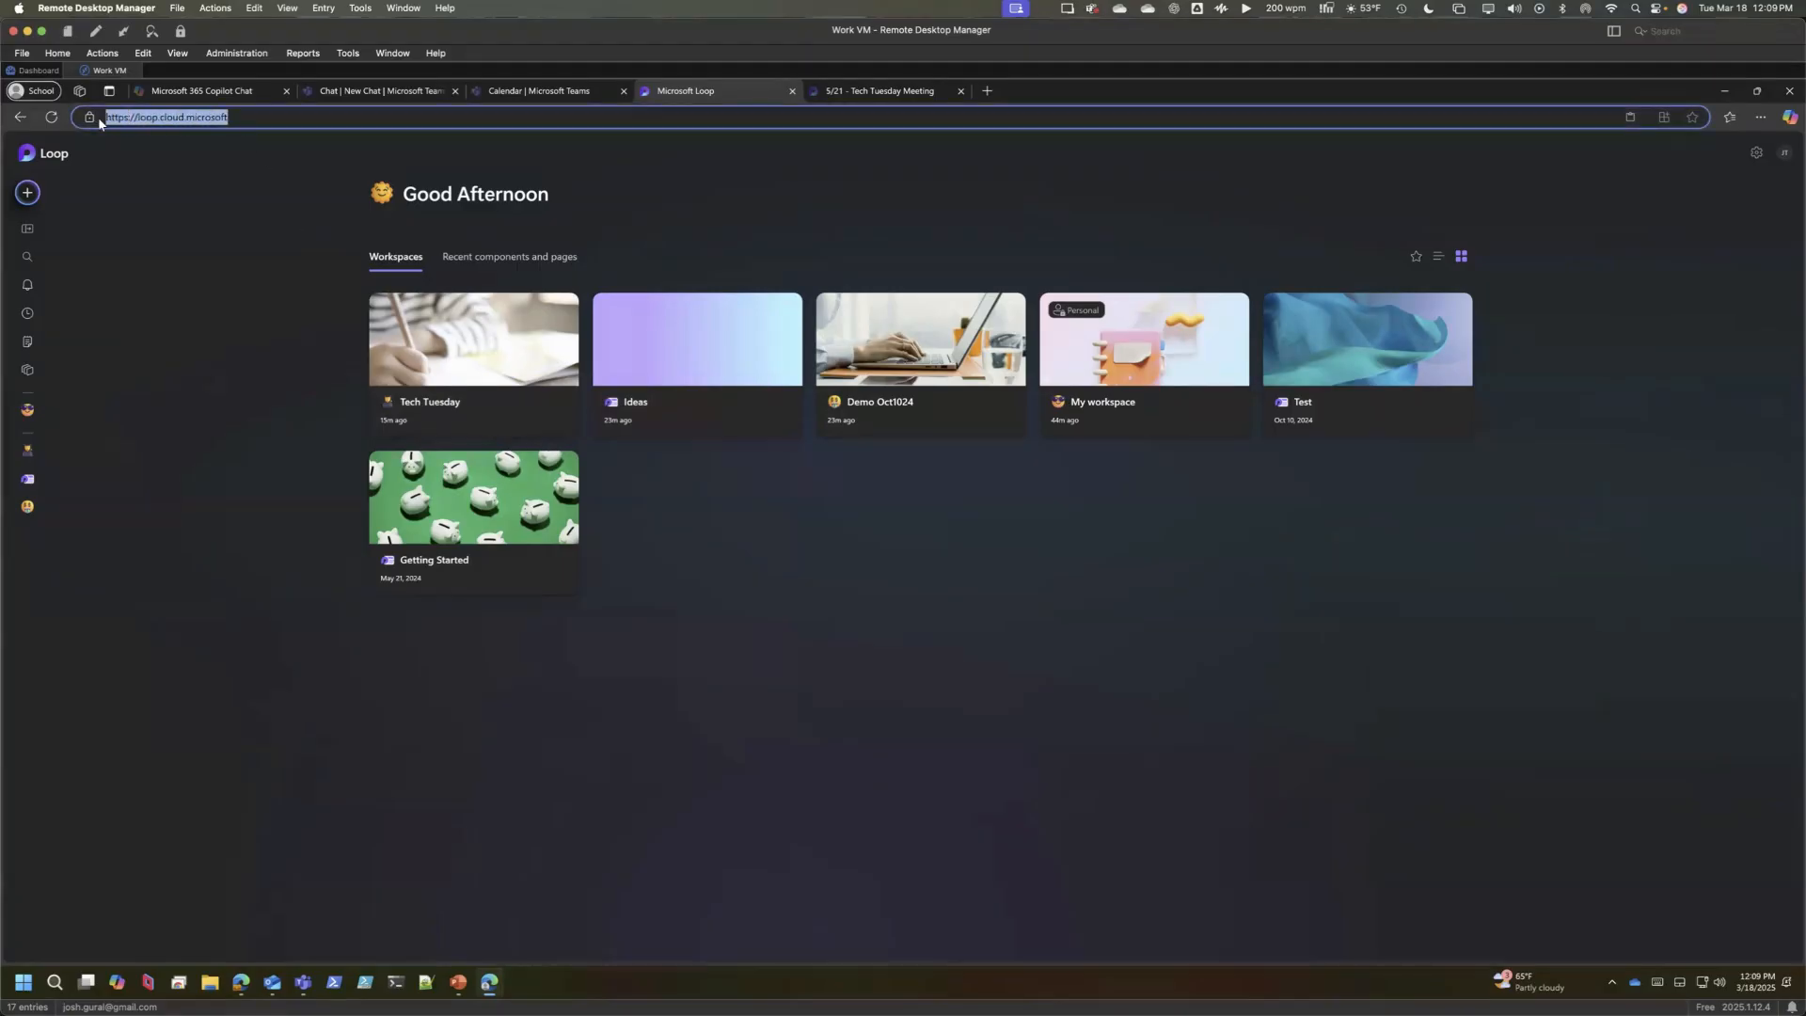
{"action": "left_click", "coordinate": [250, 369]}
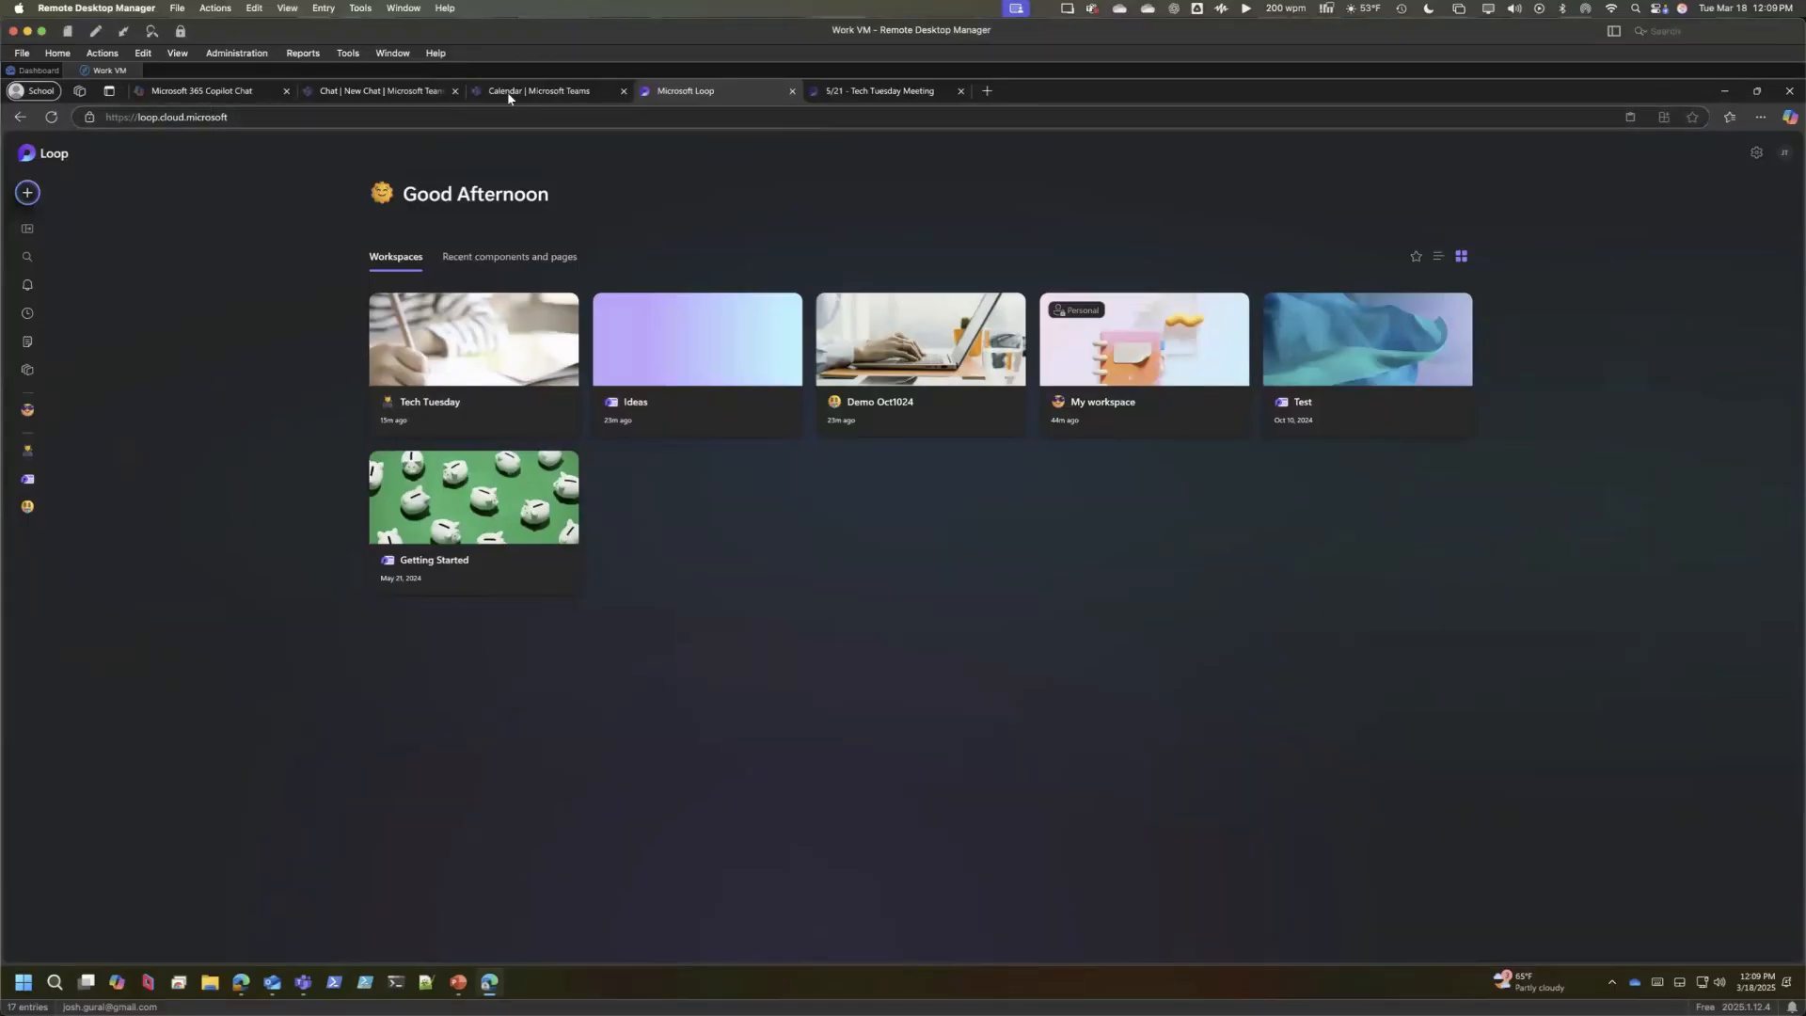
{"action": "left_click", "coordinate": [409, 96]}
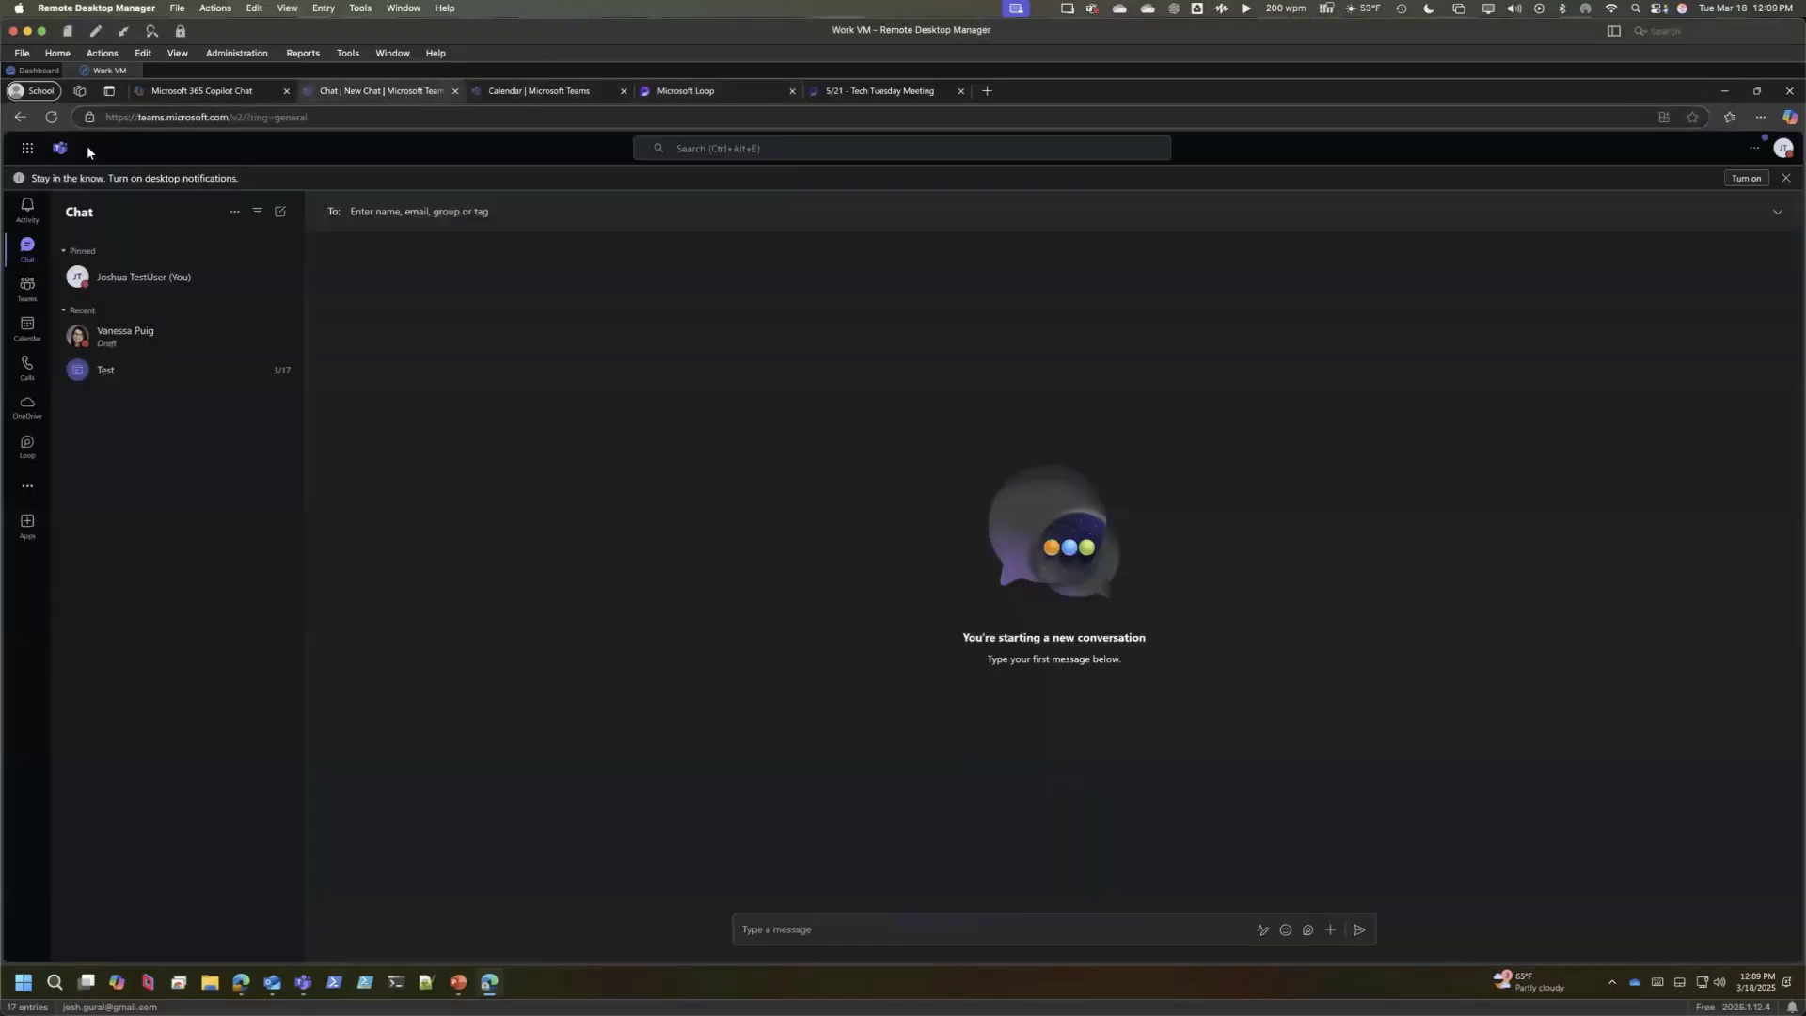
{"action": "left_click", "coordinate": [25, 154]}
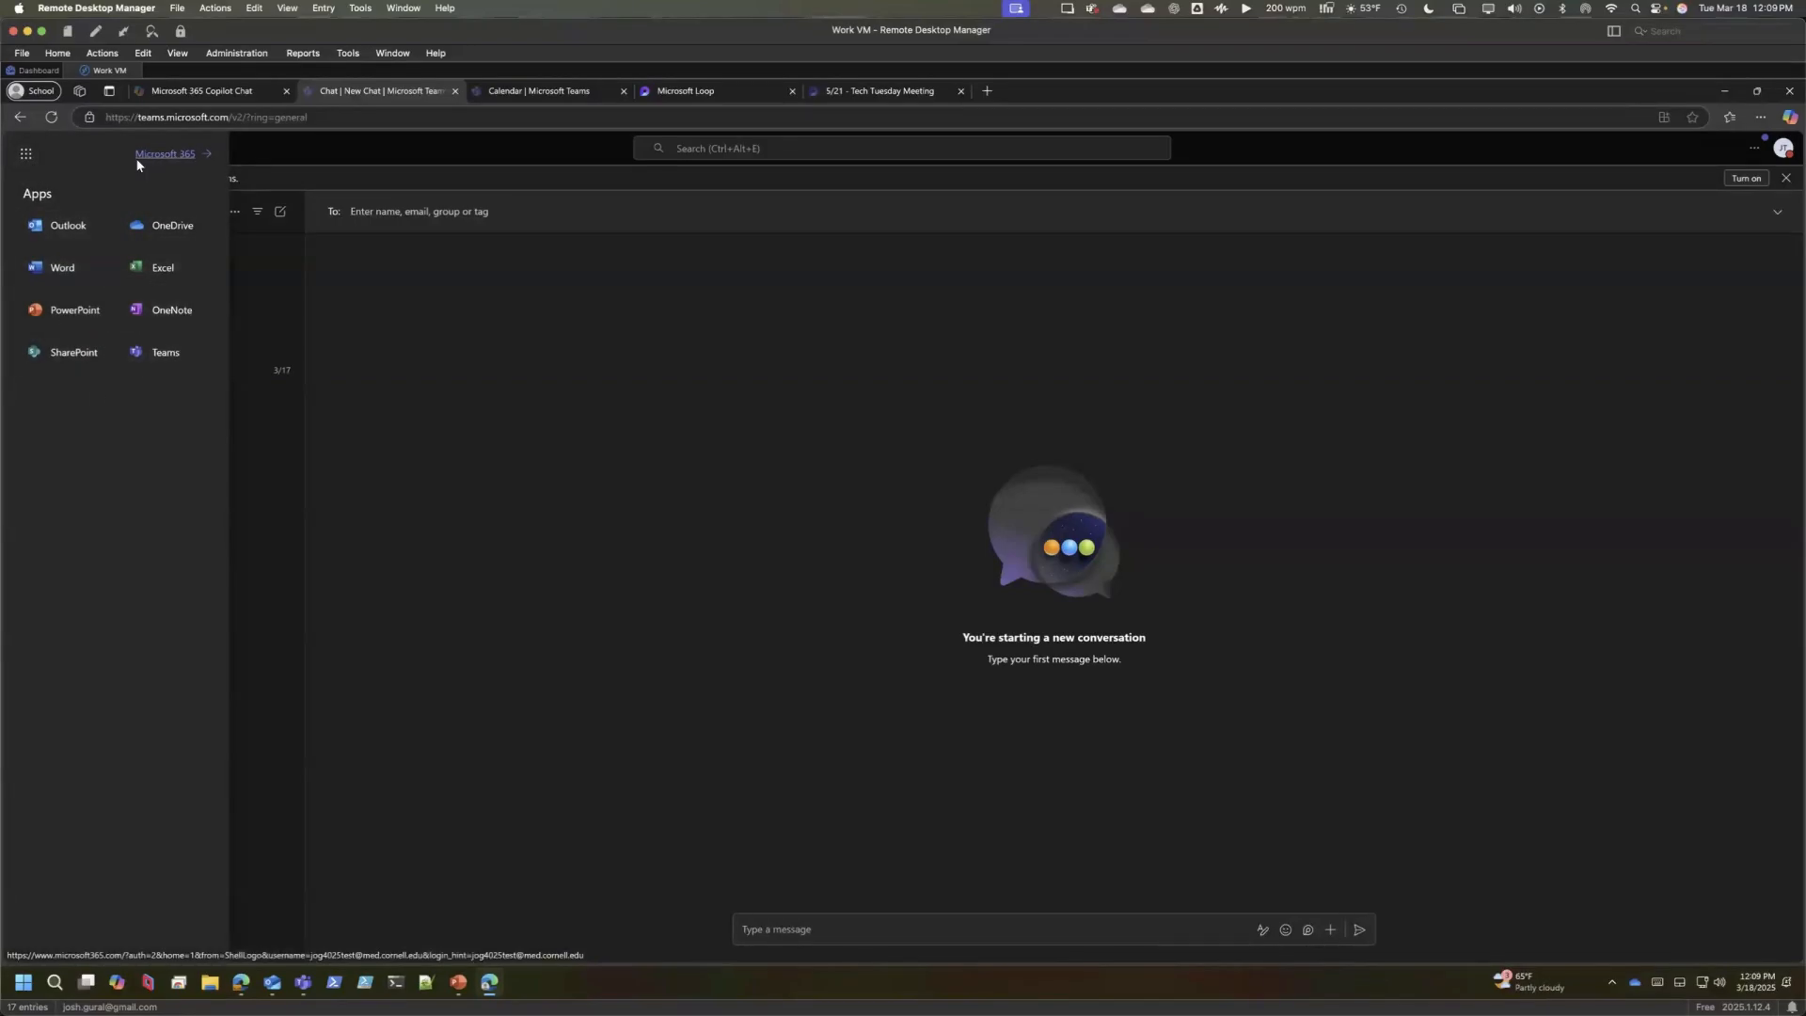
{"action": "left_click", "coordinate": [26, 154]}
{"action": "left_click", "coordinate": [697, 98]}
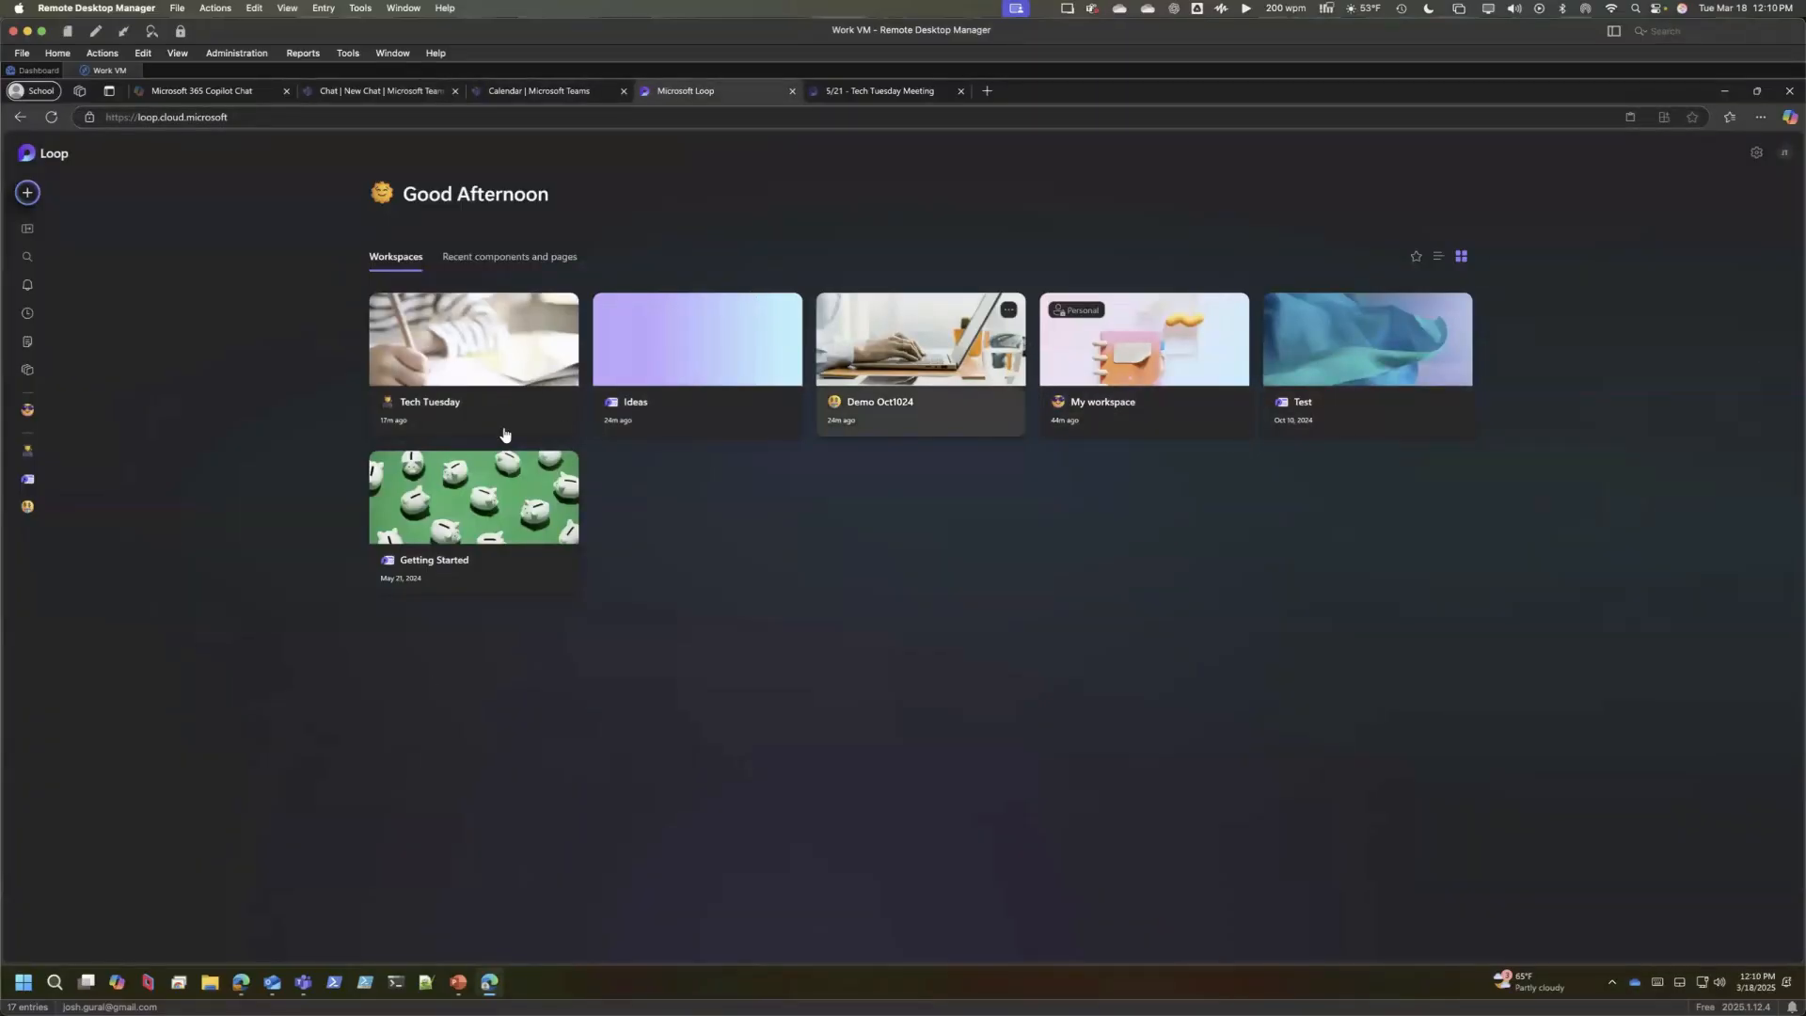
- Look through the recent components and pages on the Loop home page, ending on the workspaces overview
{"action": "left_click", "coordinate": [493, 263]}
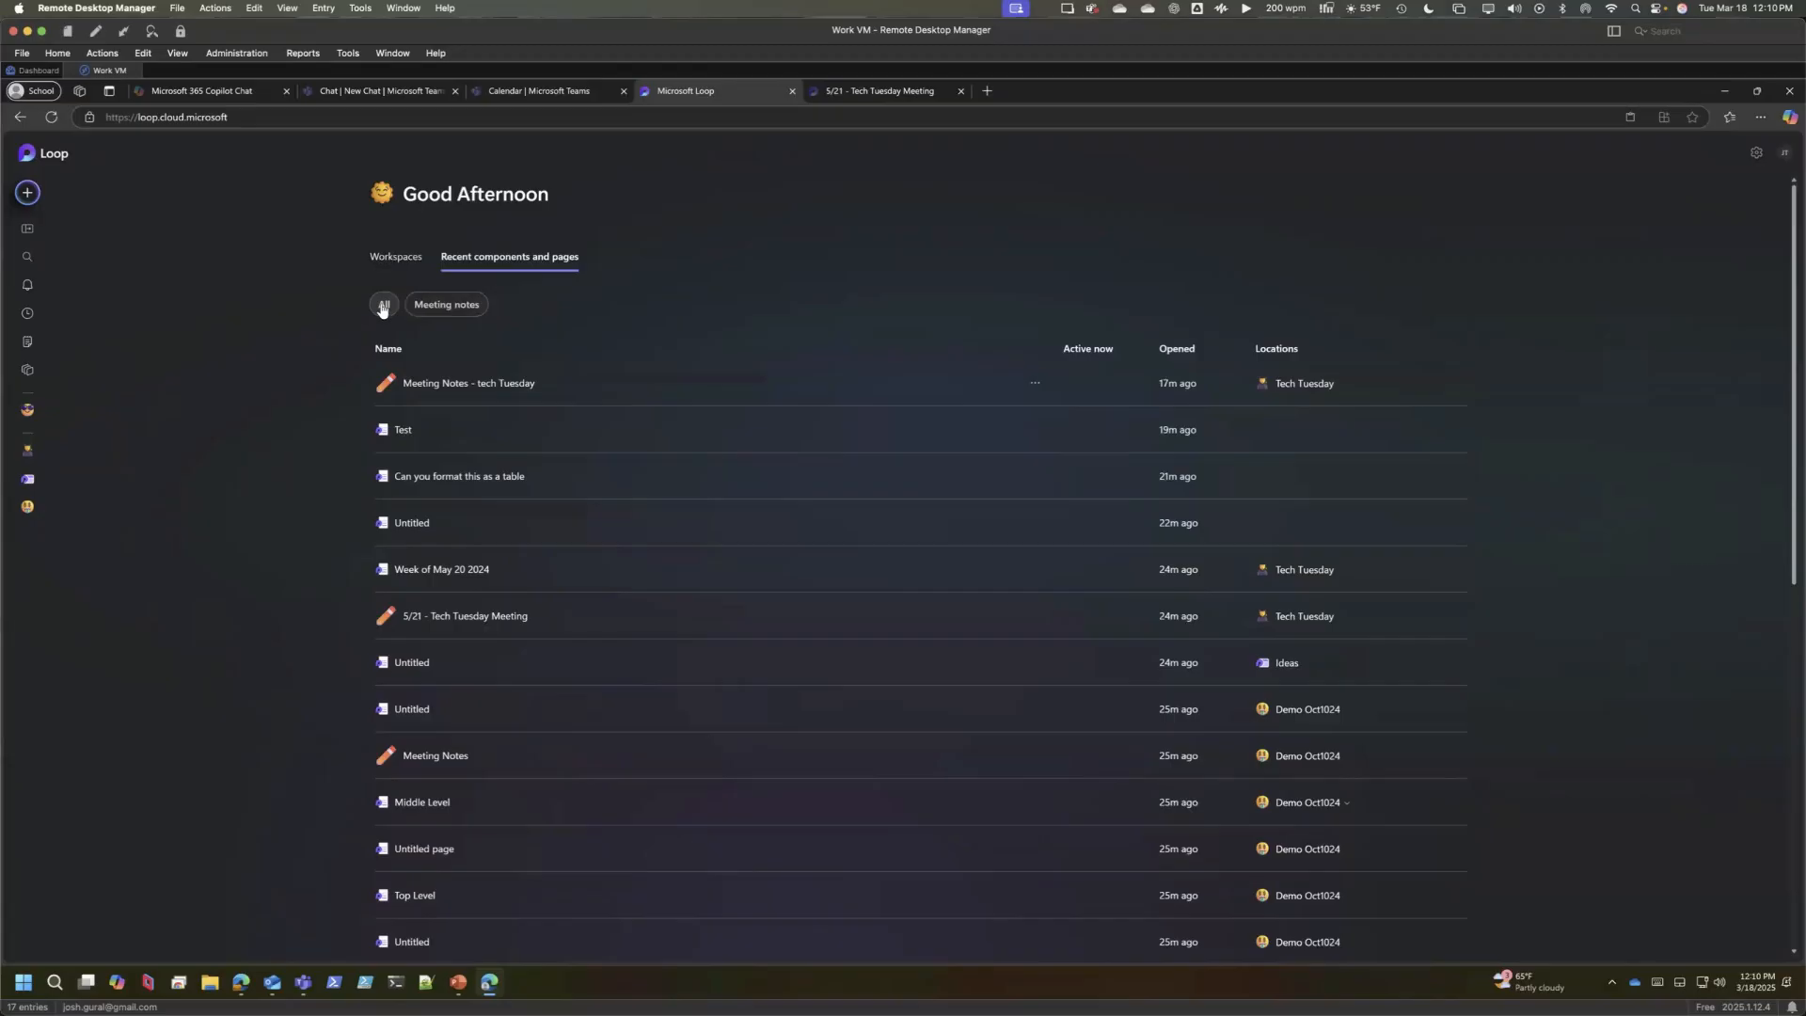
{"action": "left_click", "coordinate": [400, 257]}
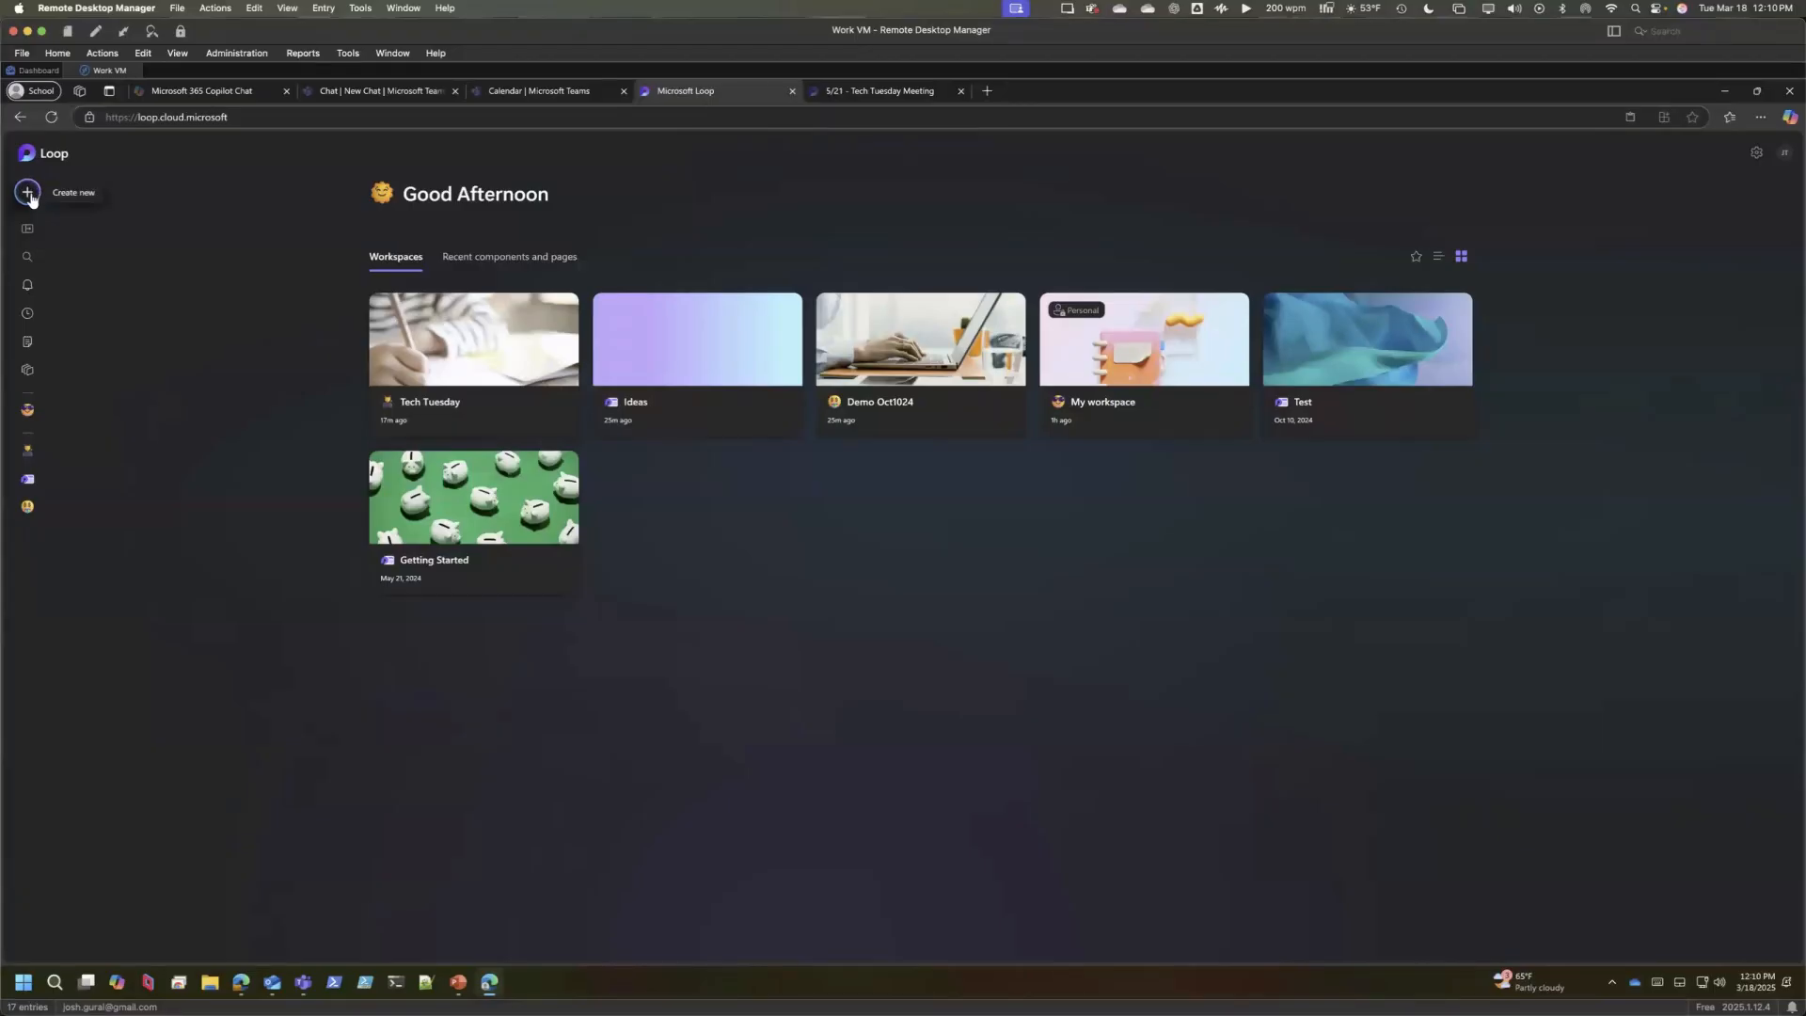
{"action": "left_click", "coordinate": [28, 230]}
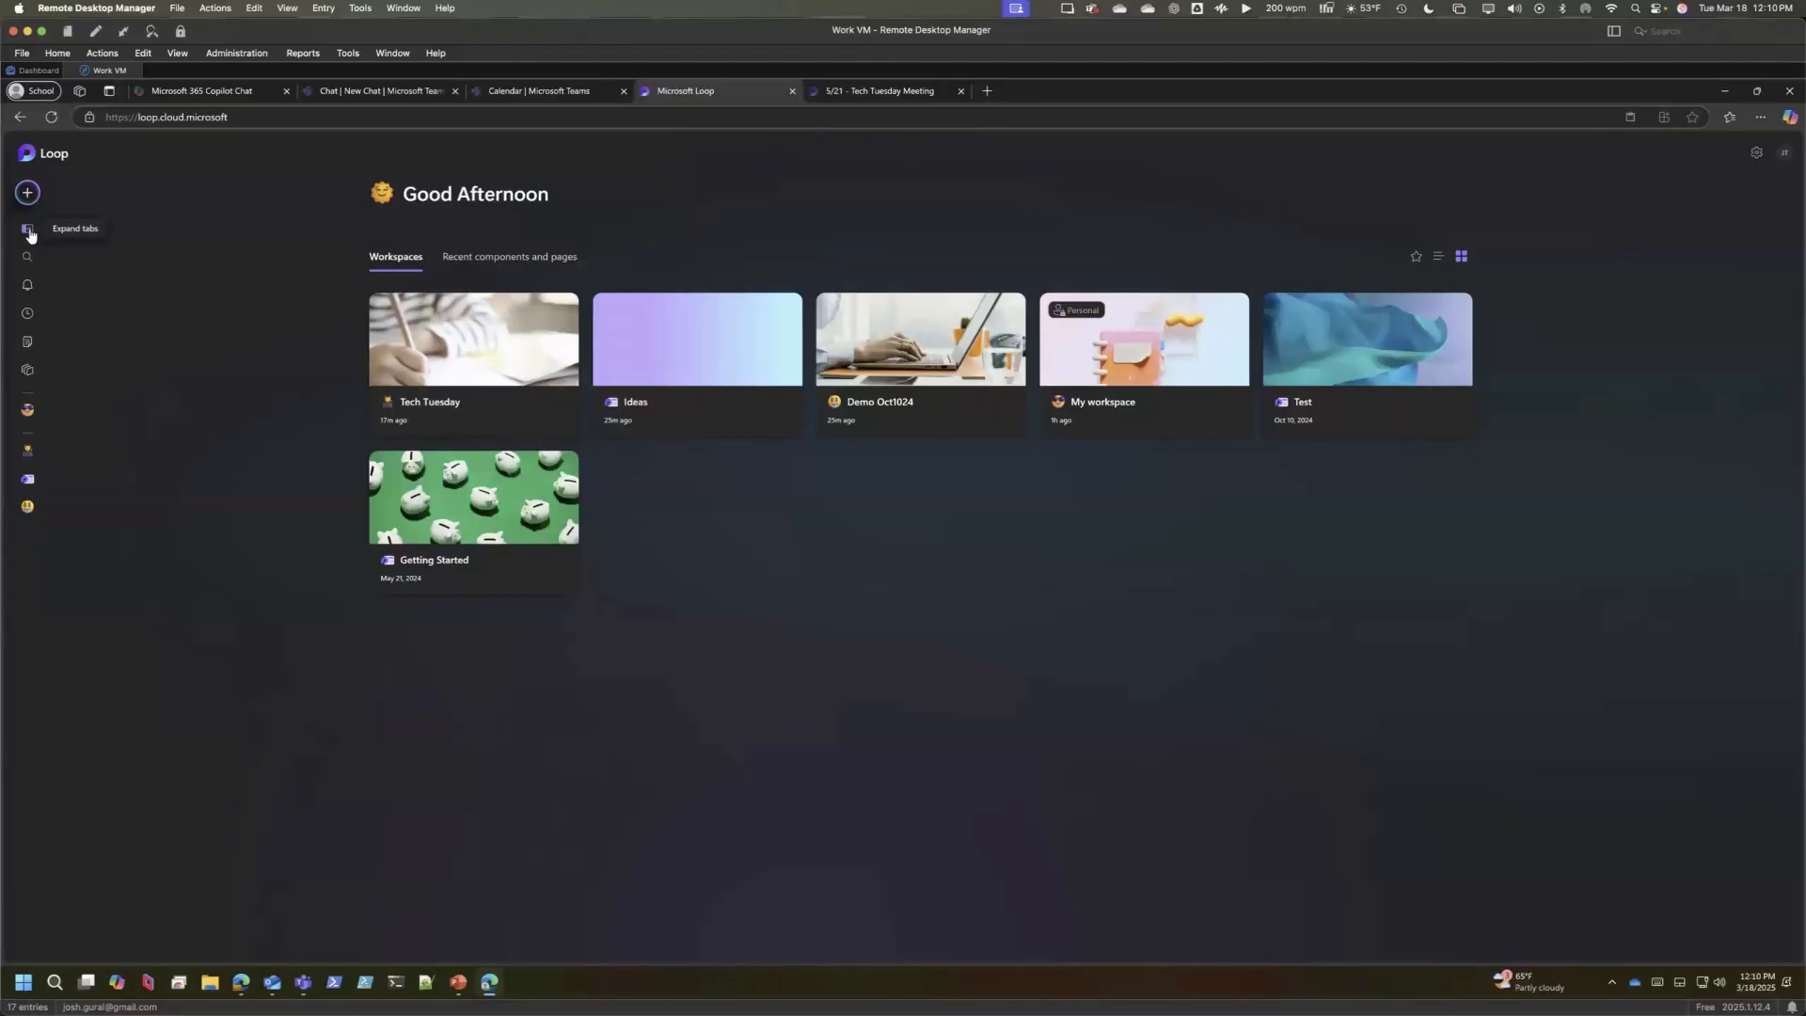
{"action": "left_click", "coordinate": [42, 371]}
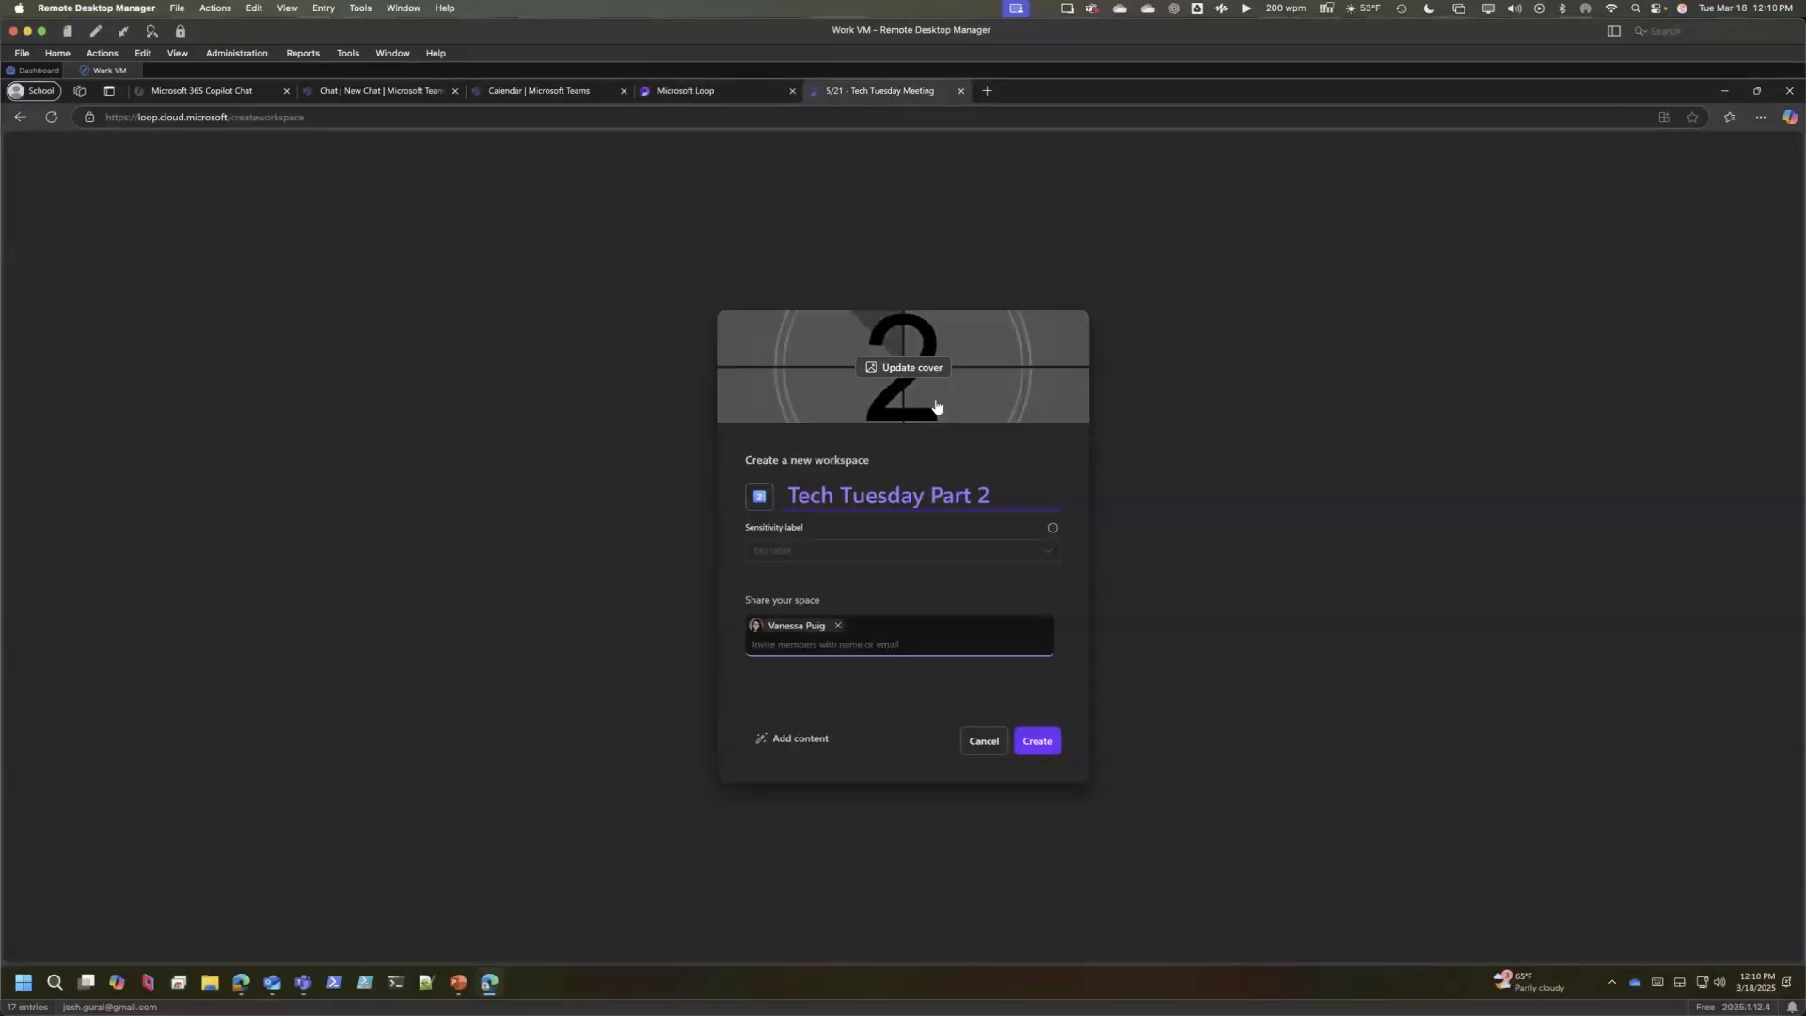
- Create the new workspace Tech Tuesday Part 2 with the invited member and no sensitivity label
{"action": "mouse_move", "coordinate": [905, 367]}
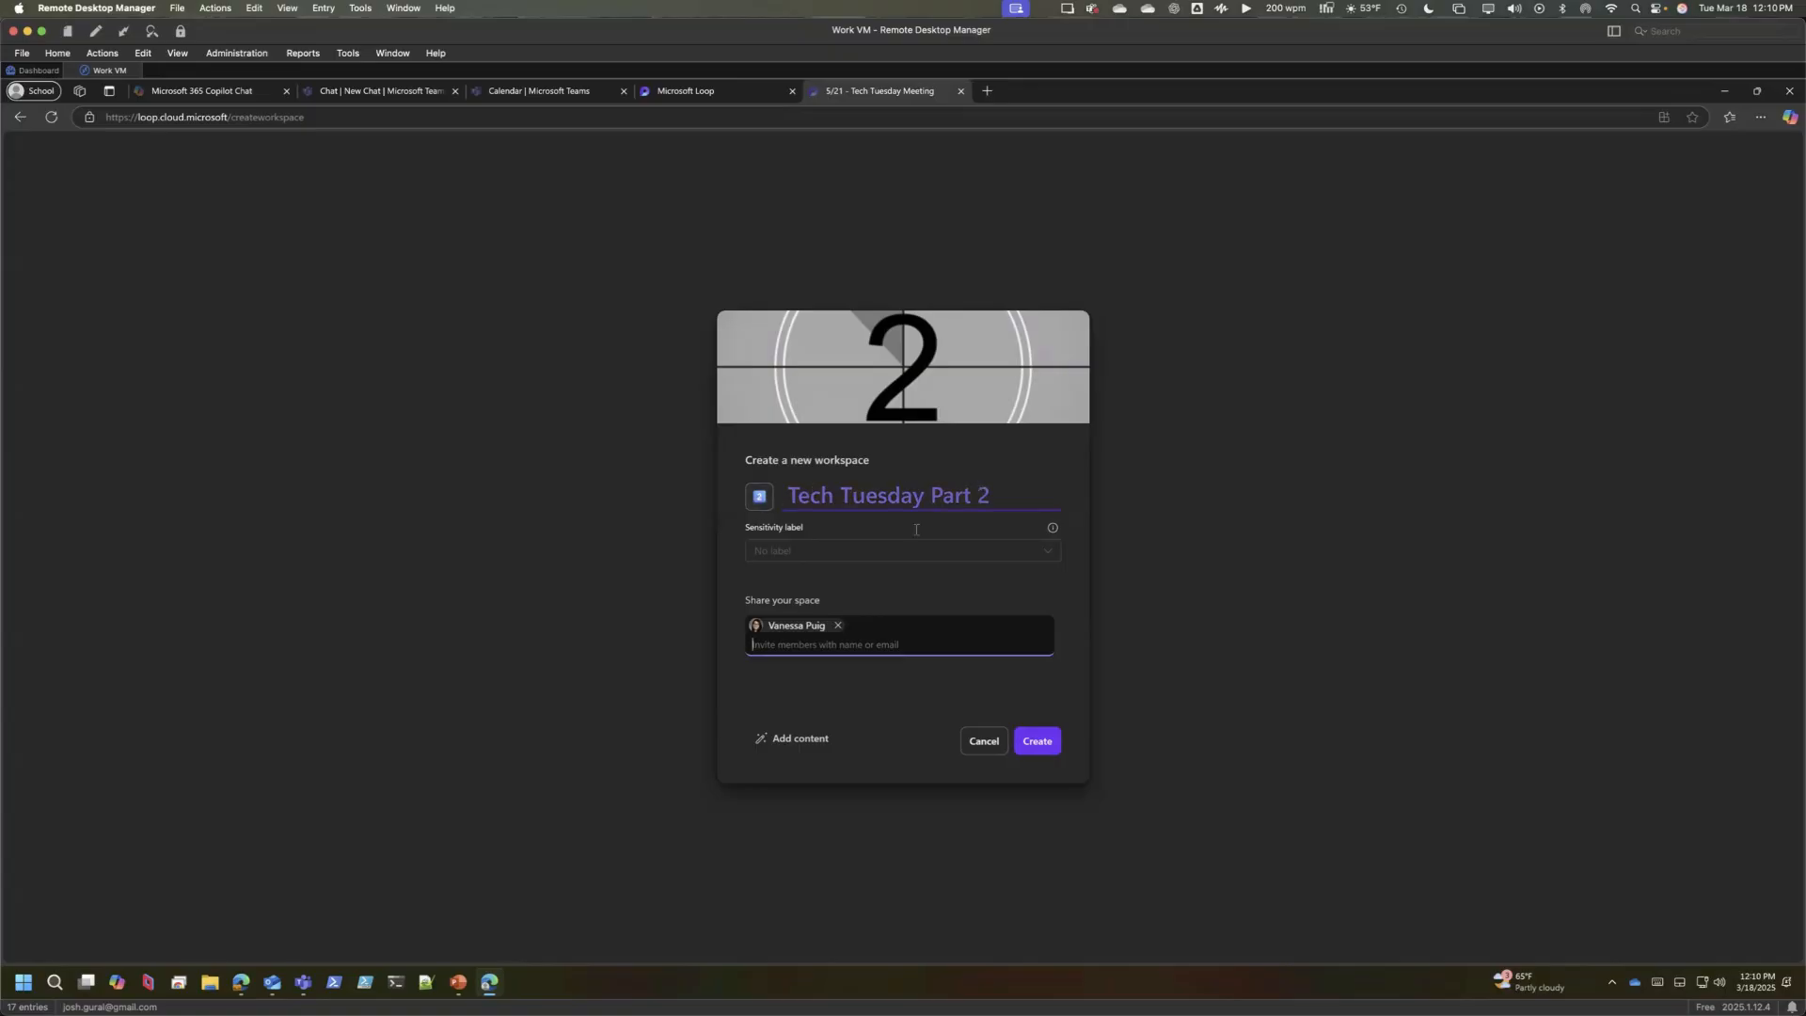
{"action": "left_click", "coordinate": [1038, 550]}
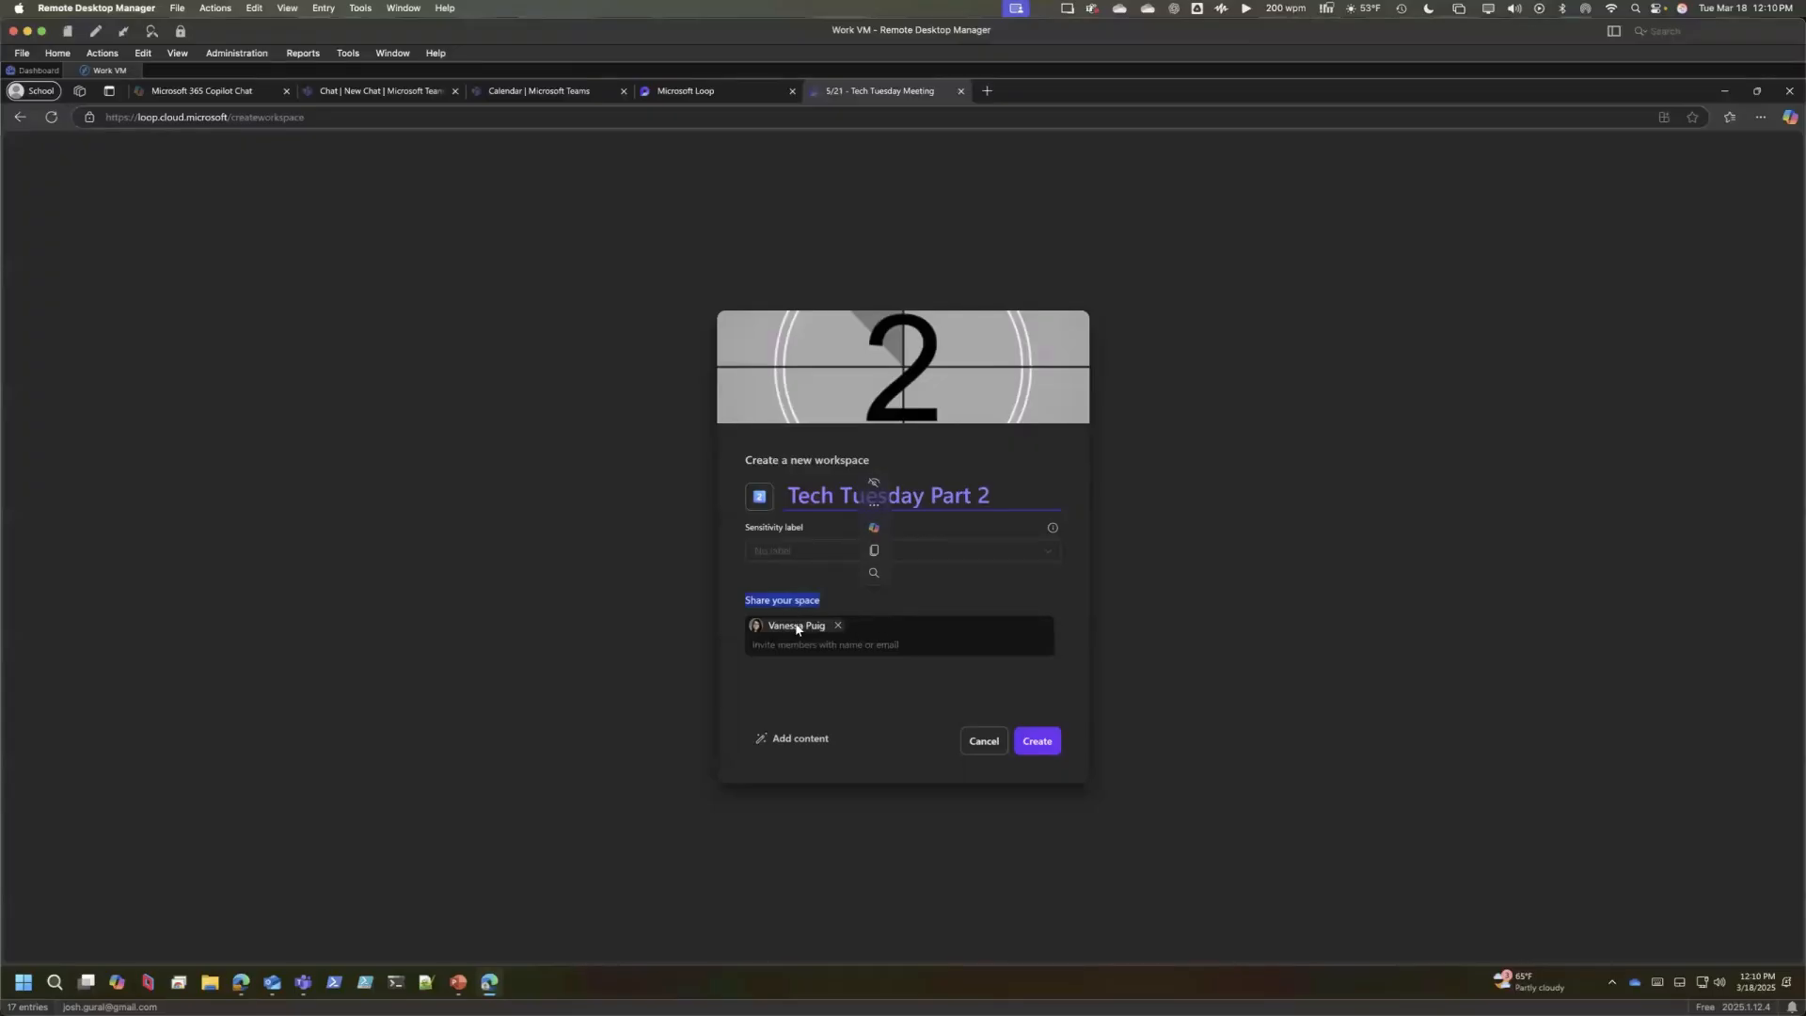
{"action": "left_click", "coordinate": [962, 597]}
{"action": "left_click", "coordinate": [1039, 743]}
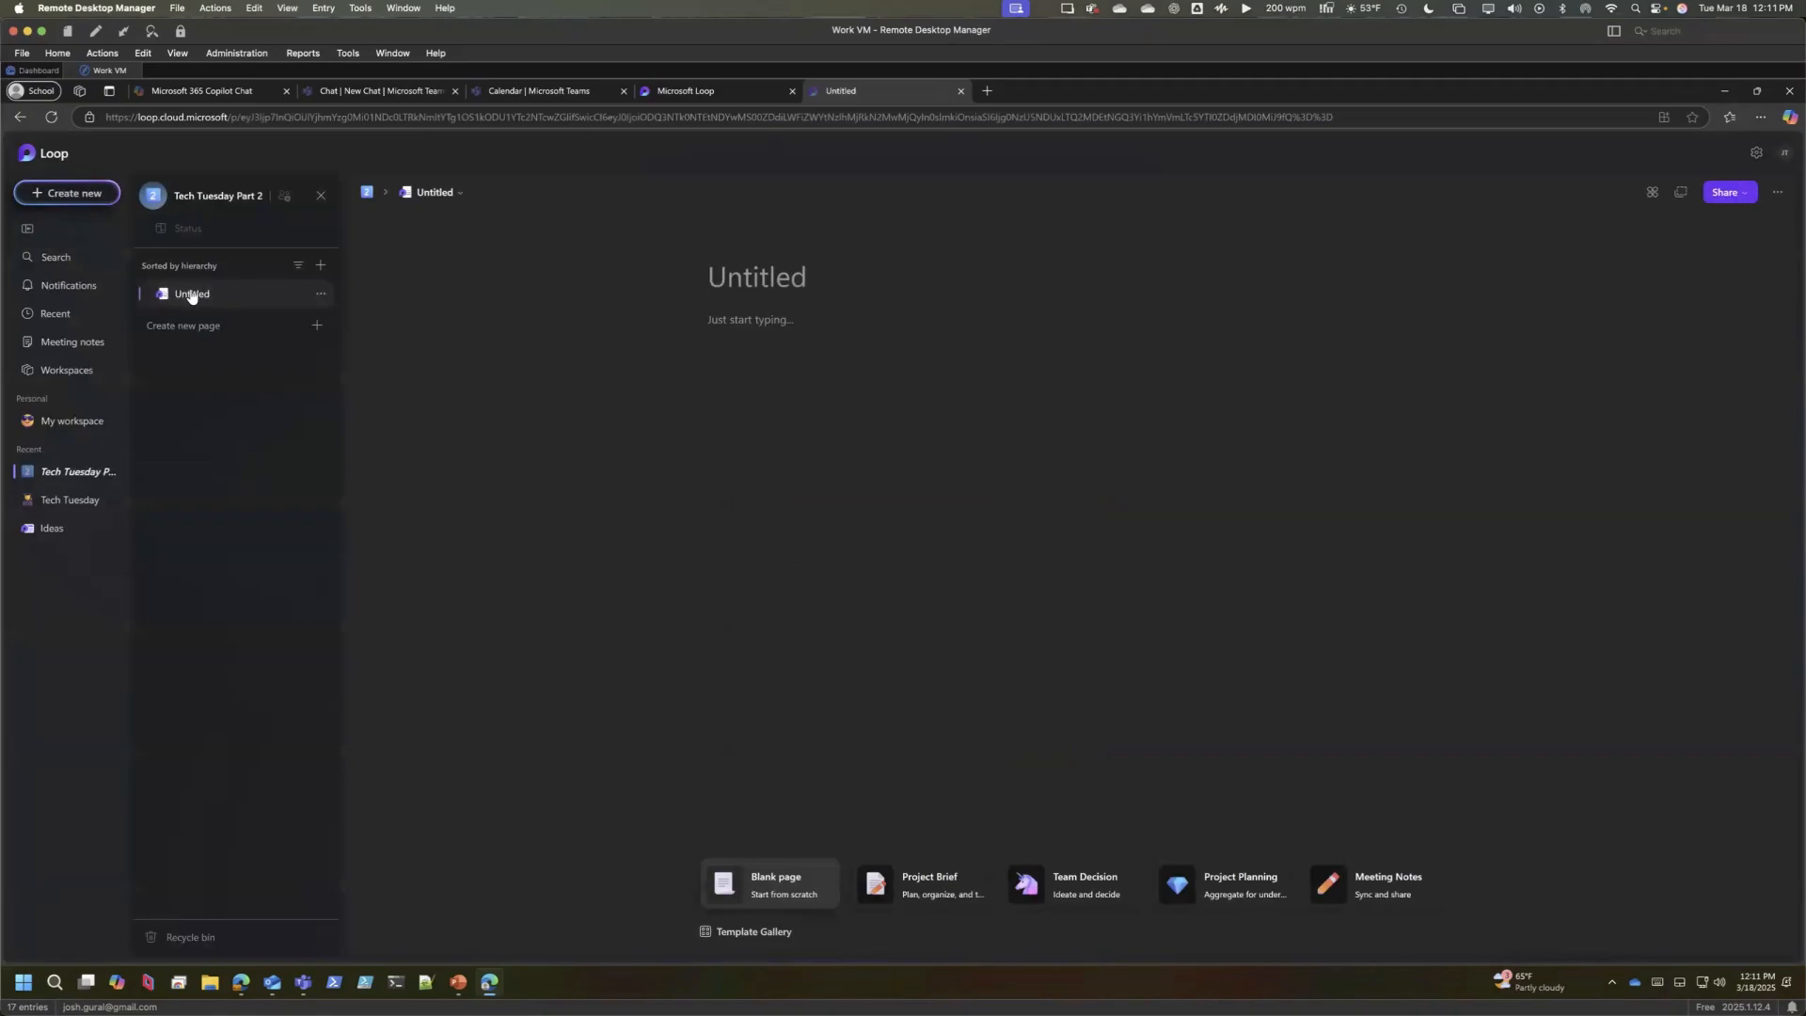
- Title the untitled page "This is my first page in my workspace!" and view the actions available for it
{"action": "left_click", "coordinate": [766, 278]}
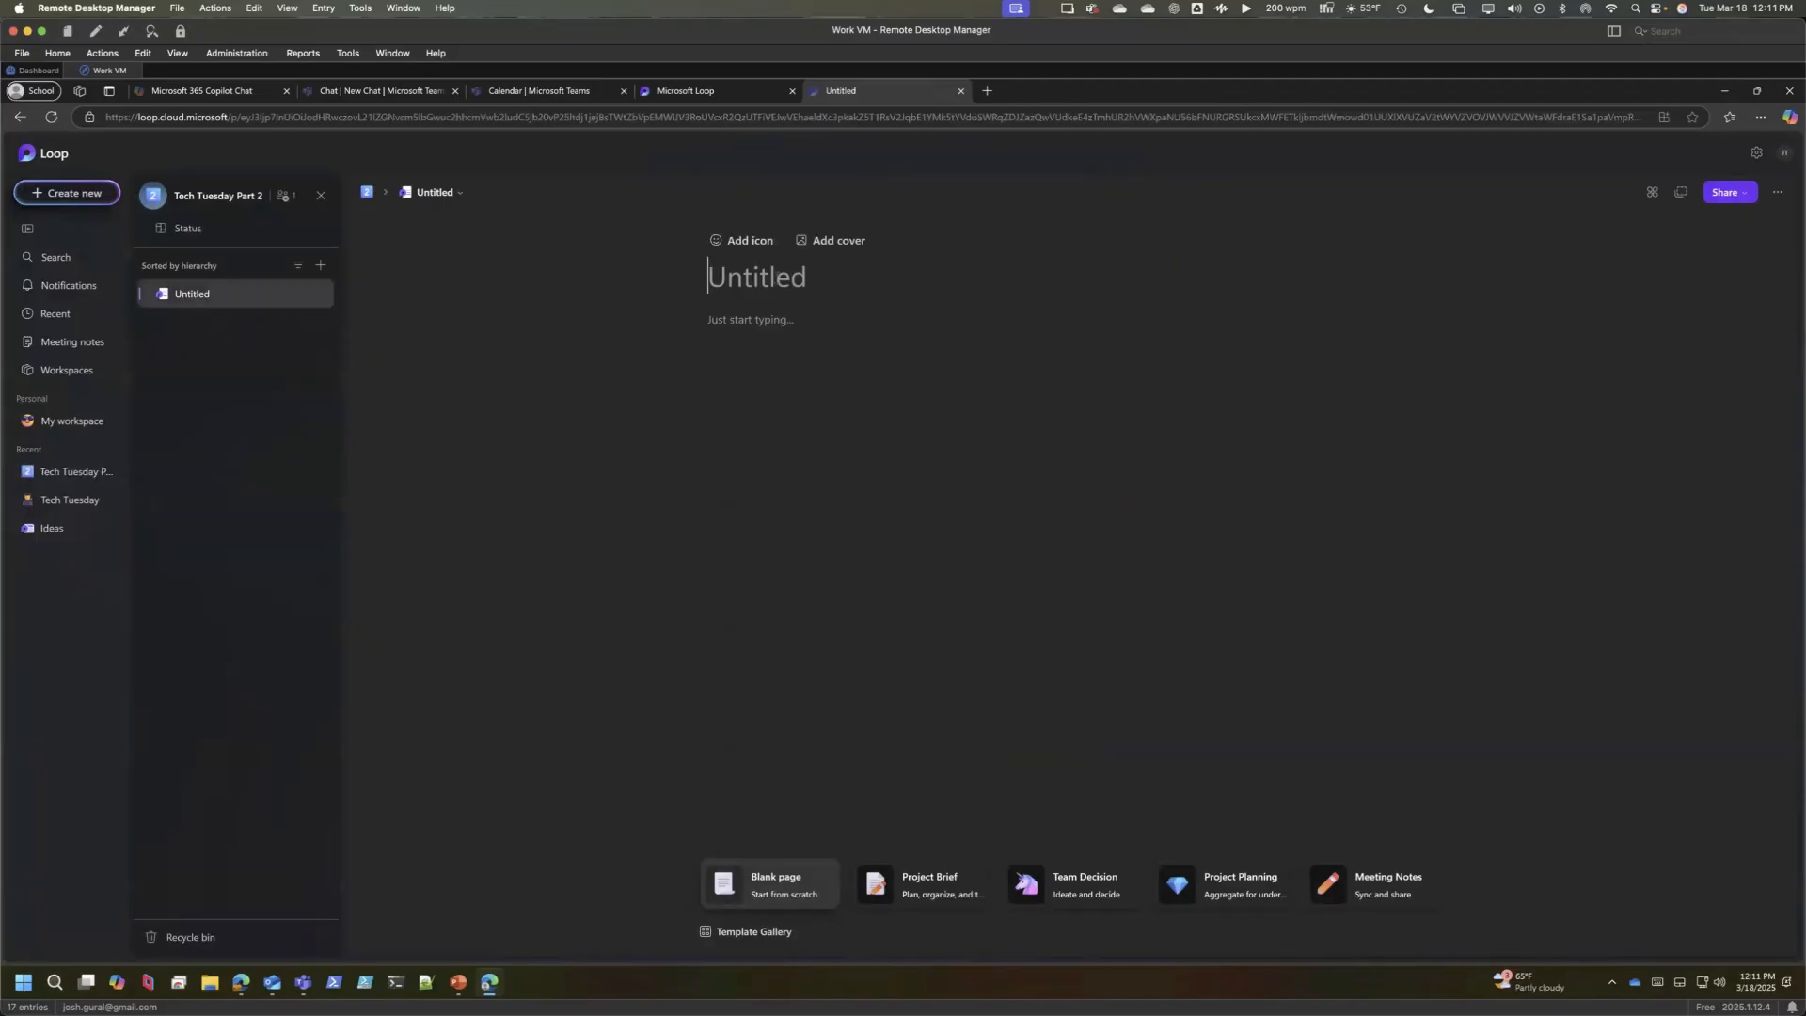
{"action": "type", "text": "This is my fir"}
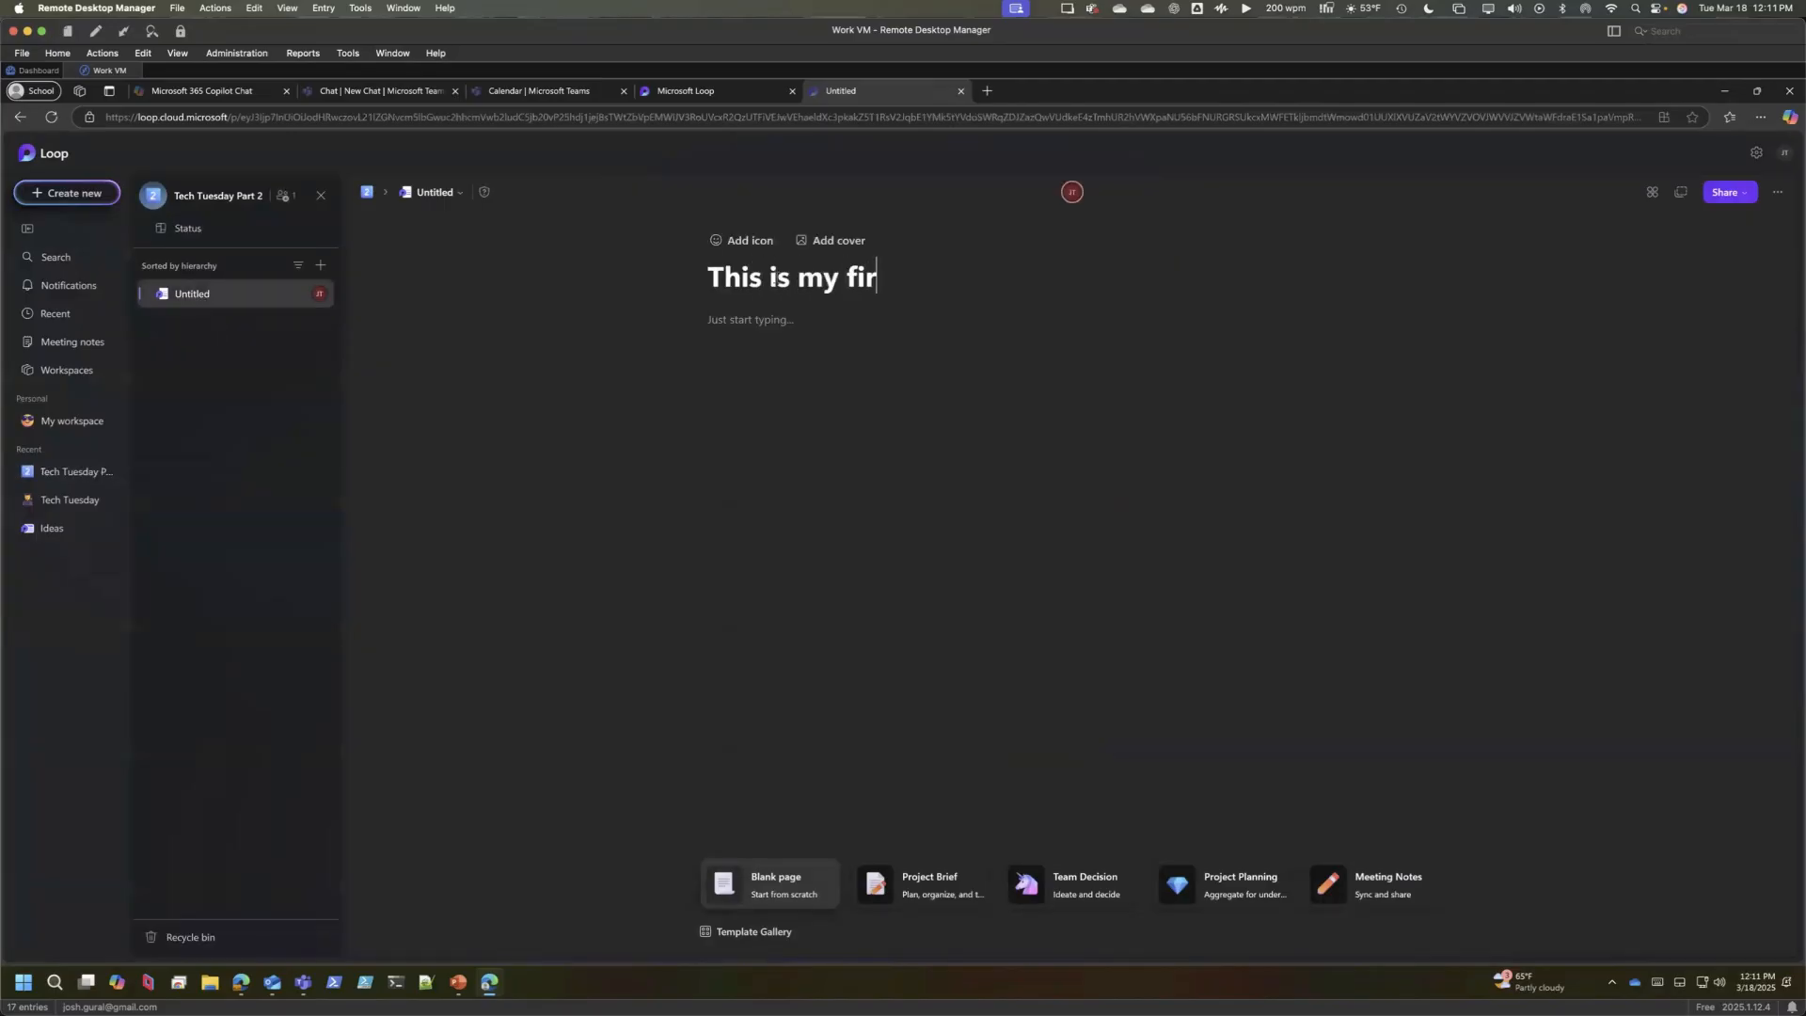
{"action": "type", "text": "st page in my workspace!"}
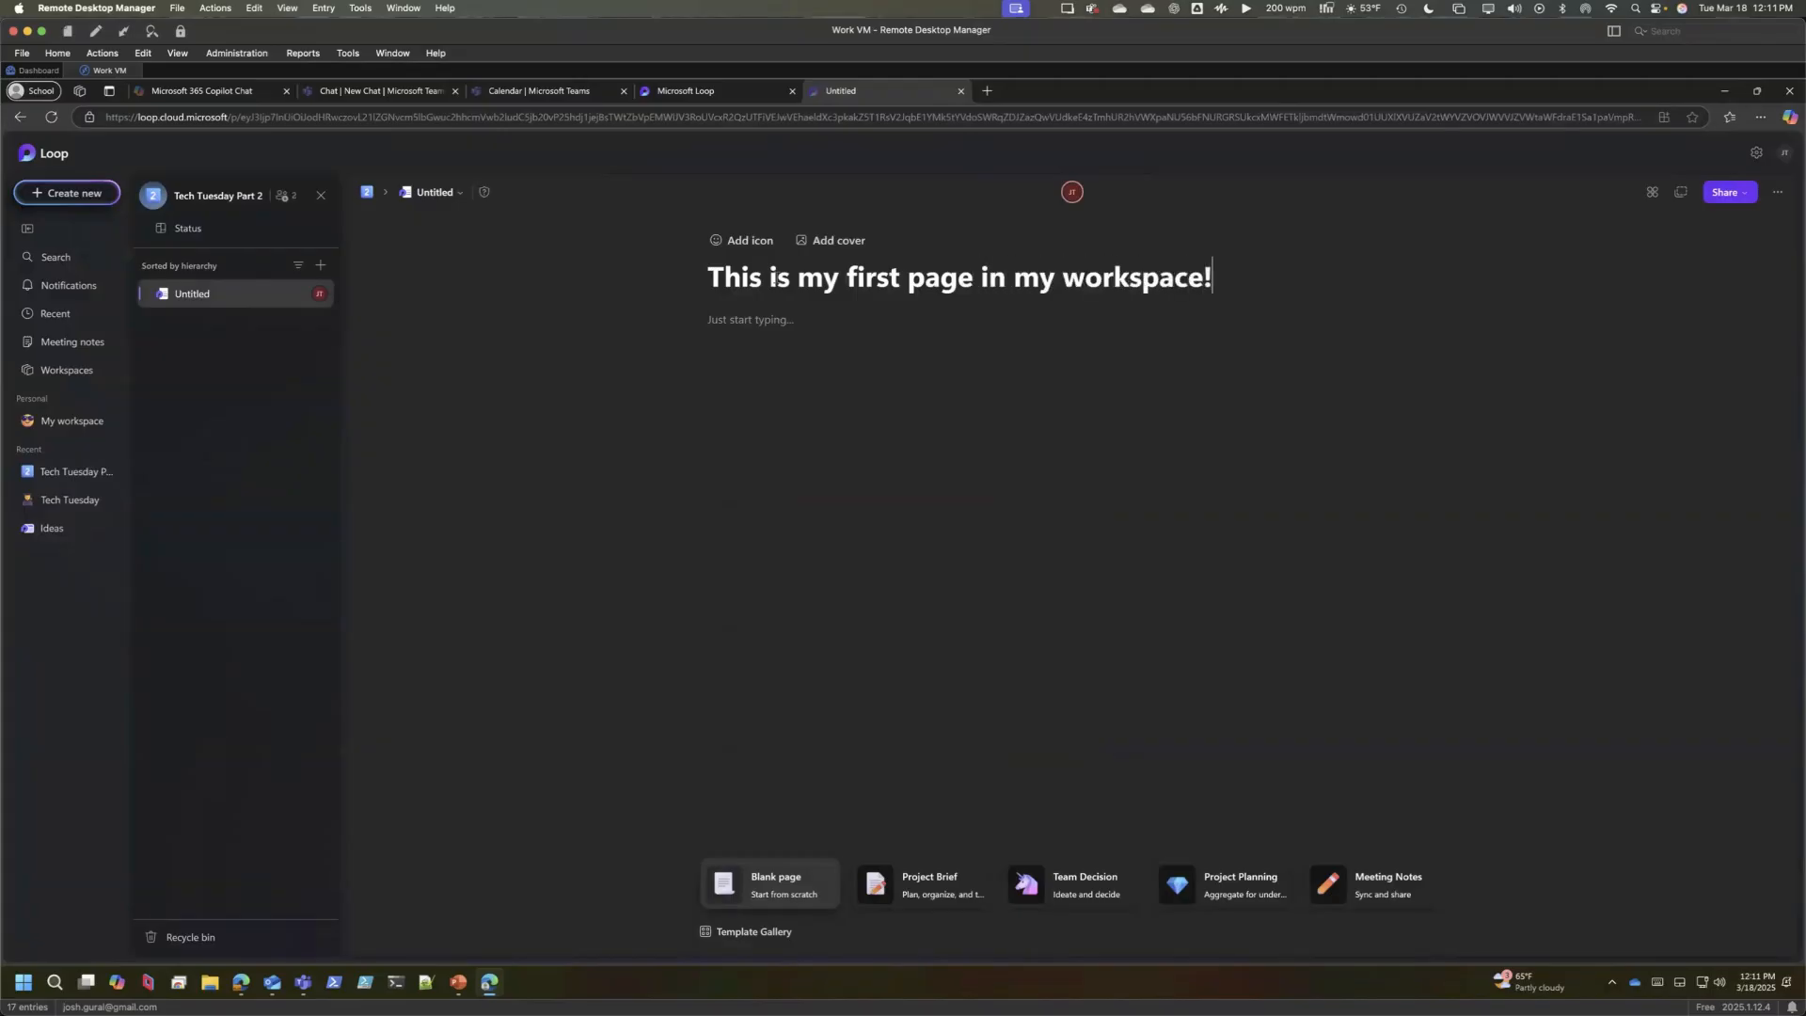
{"action": "key", "text": "Return"}
{"action": "right_click", "coordinate": [191, 298]}
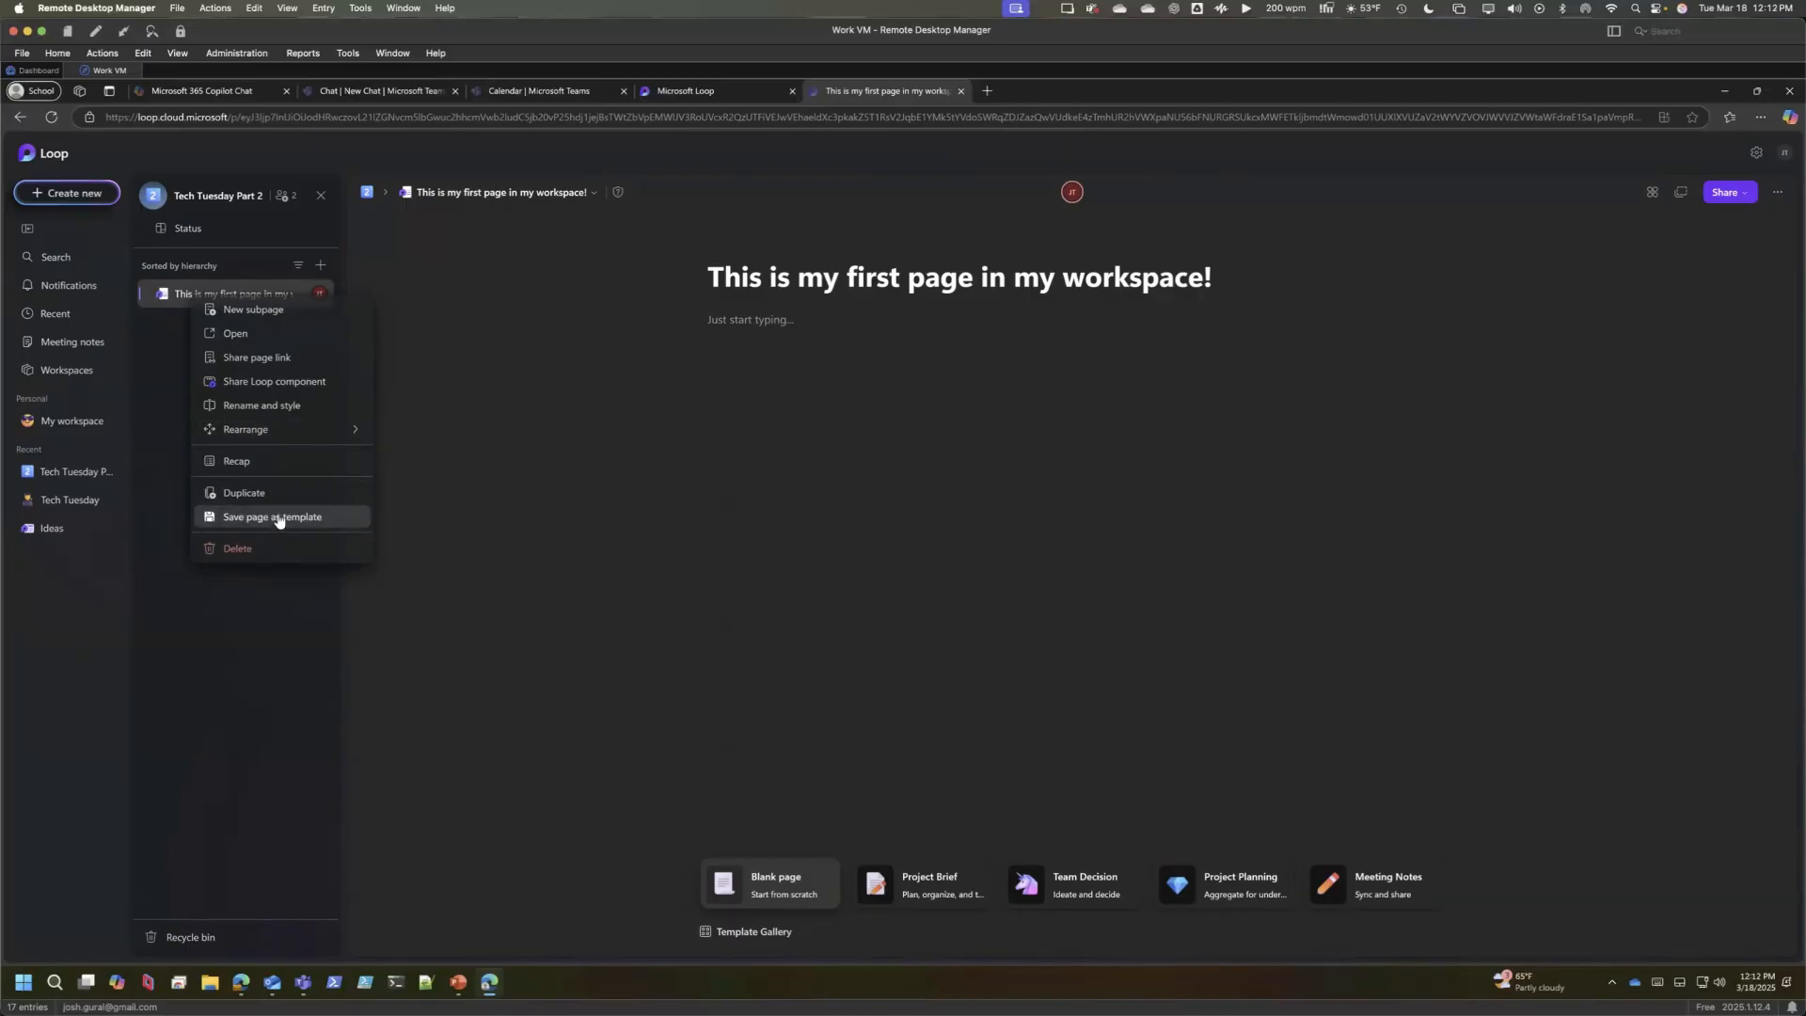
{"action": "left_click", "coordinate": [779, 555]}
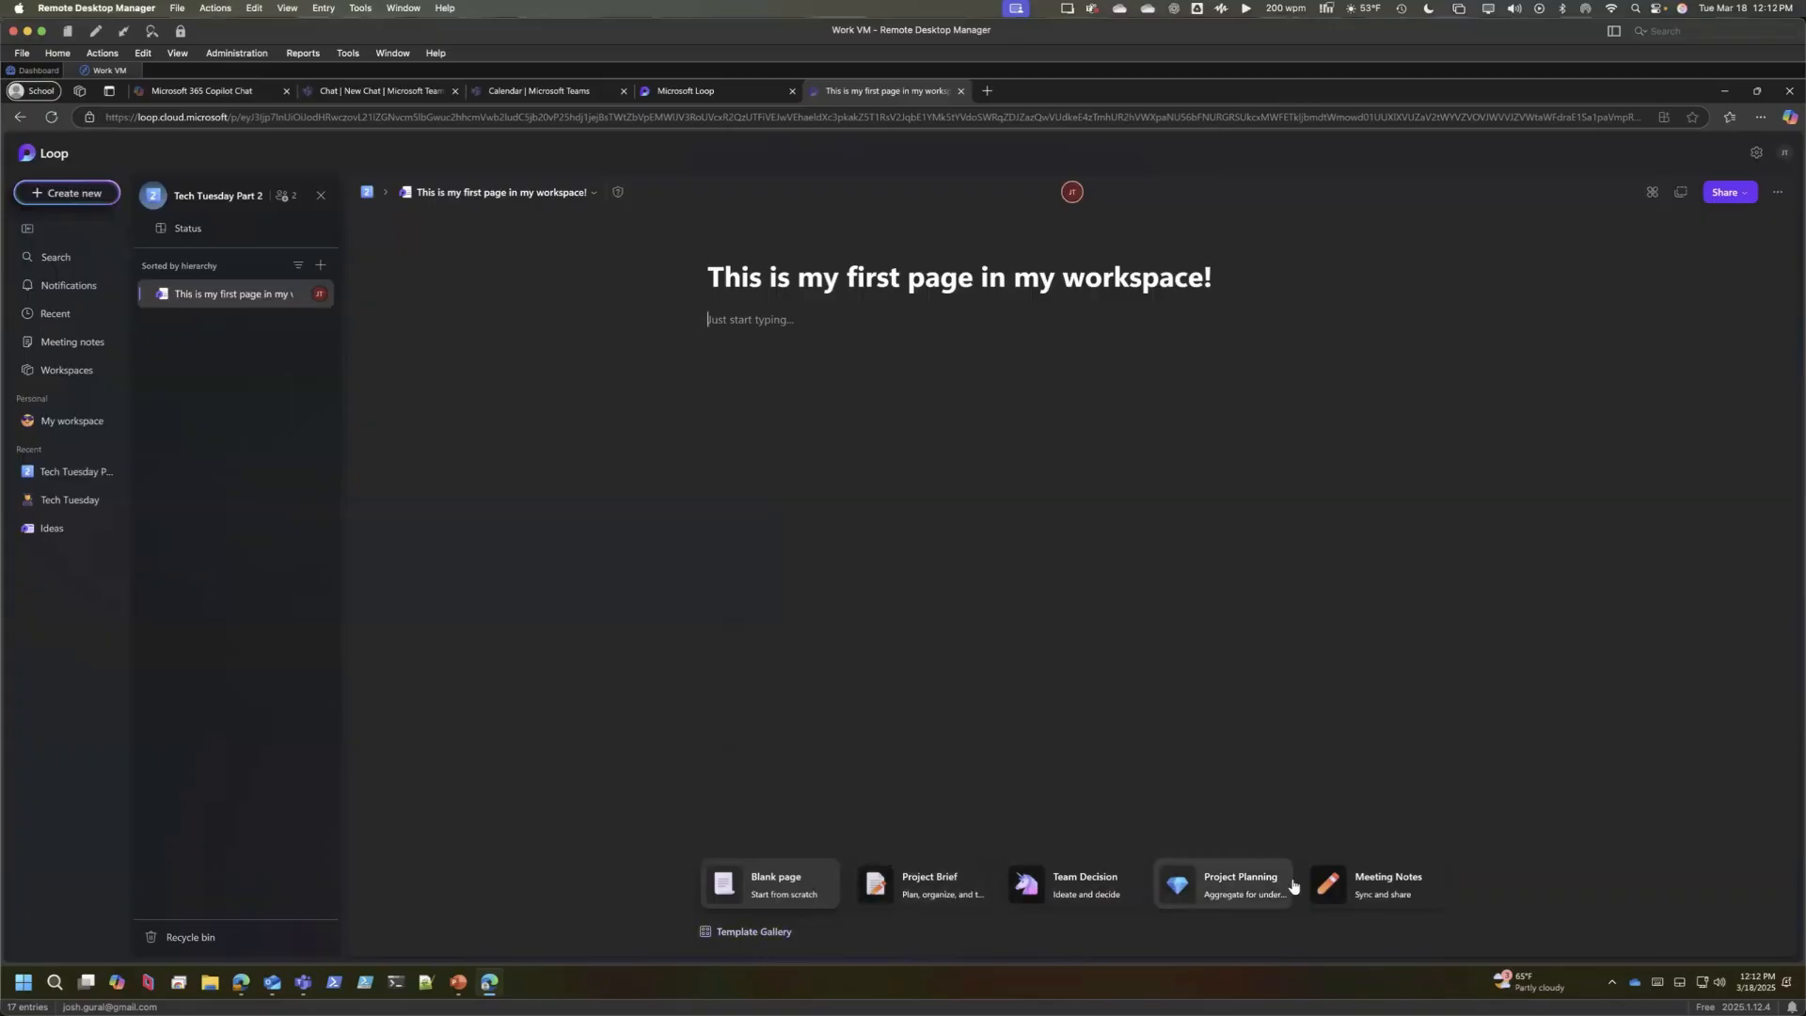
- Preview the Meeting Notes template in the Template Gallery and apply it to the page
{"action": "left_click", "coordinate": [752, 932]}
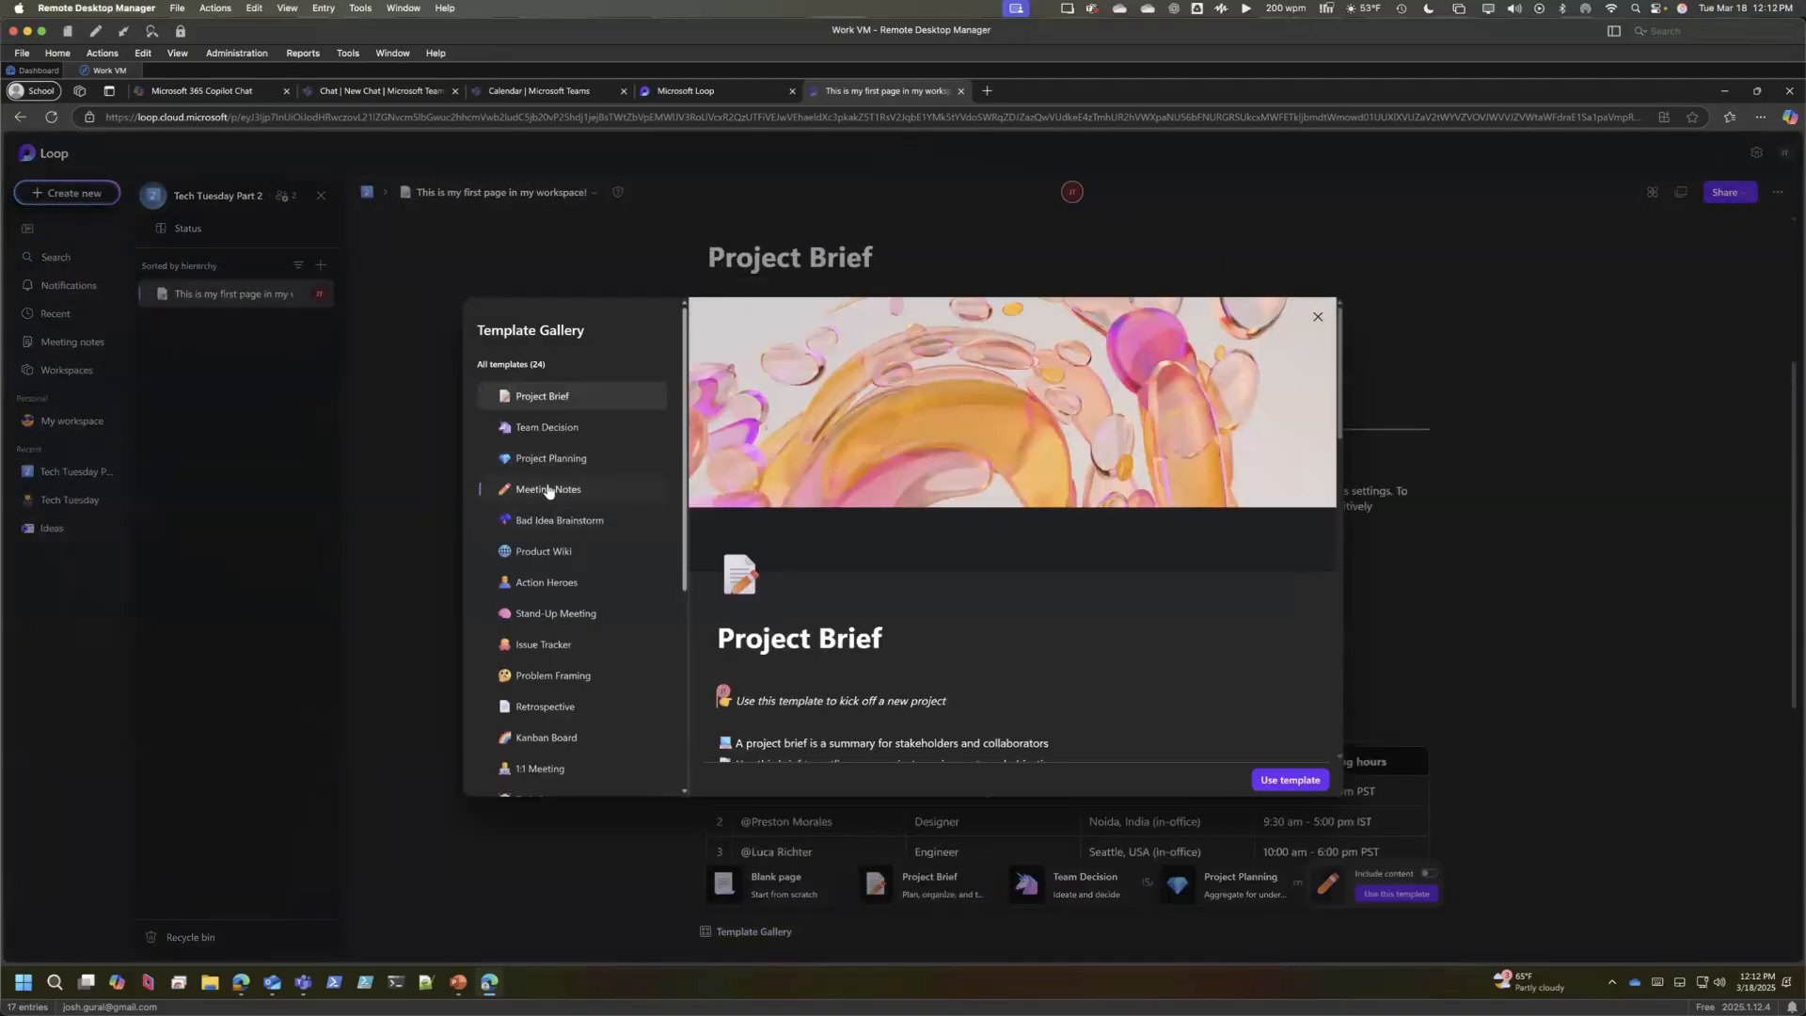
{"action": "left_click", "coordinate": [549, 490]}
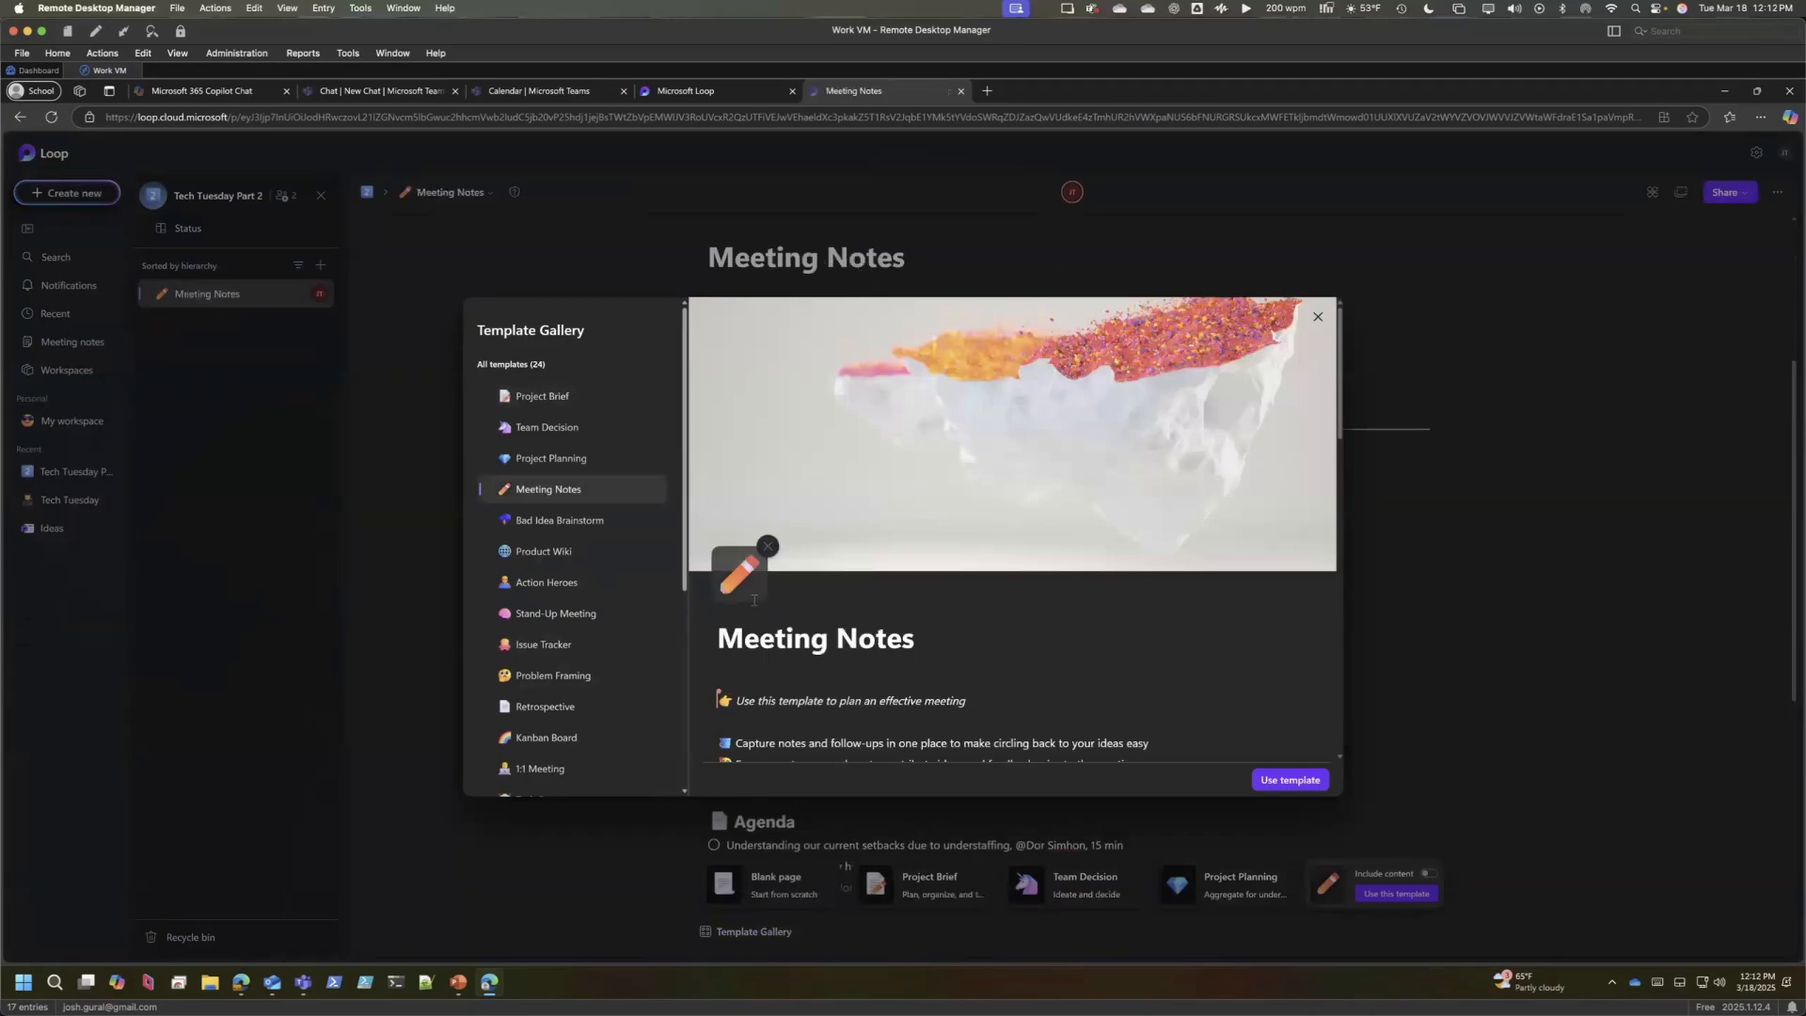
{"action": "scroll", "coordinate": [854, 562], "scroll_direction": "down", "scroll_amount": 5}
{"action": "scroll", "coordinate": [958, 562], "scroll_direction": "down", "scroll_amount": 6}
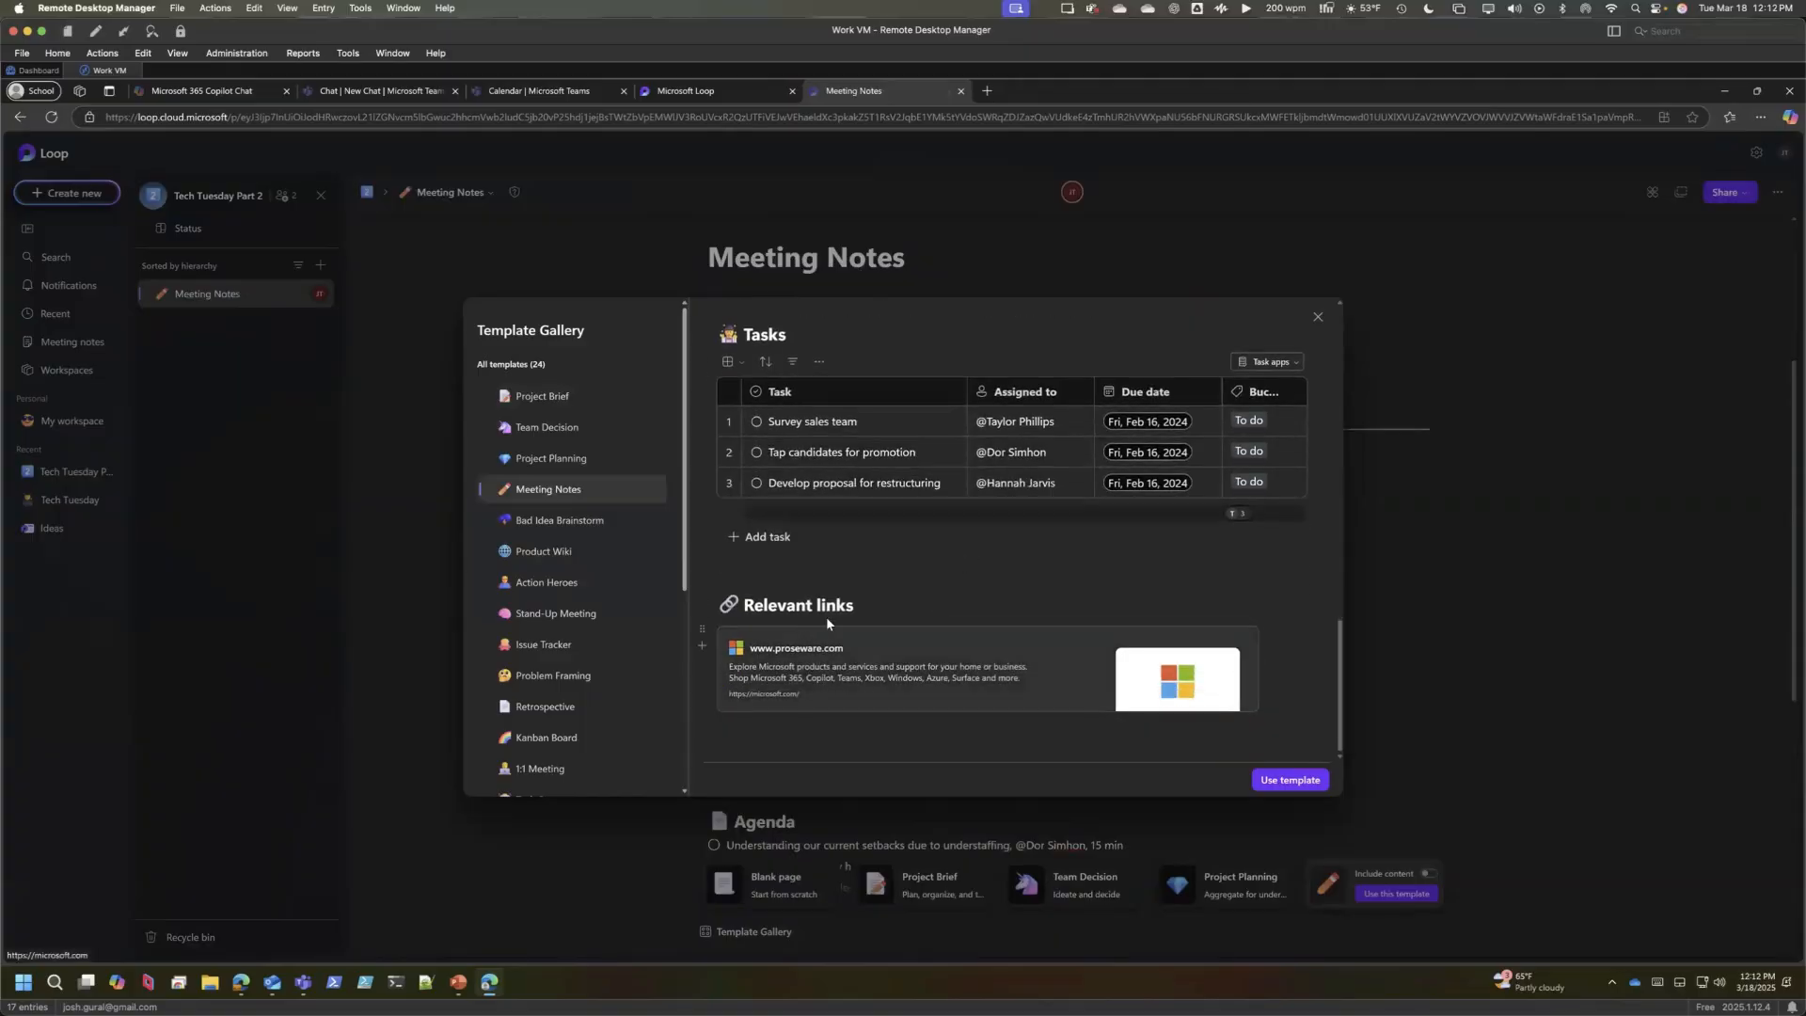
{"action": "scroll", "coordinate": [583, 638], "scroll_direction": "down", "scroll_amount": 5}
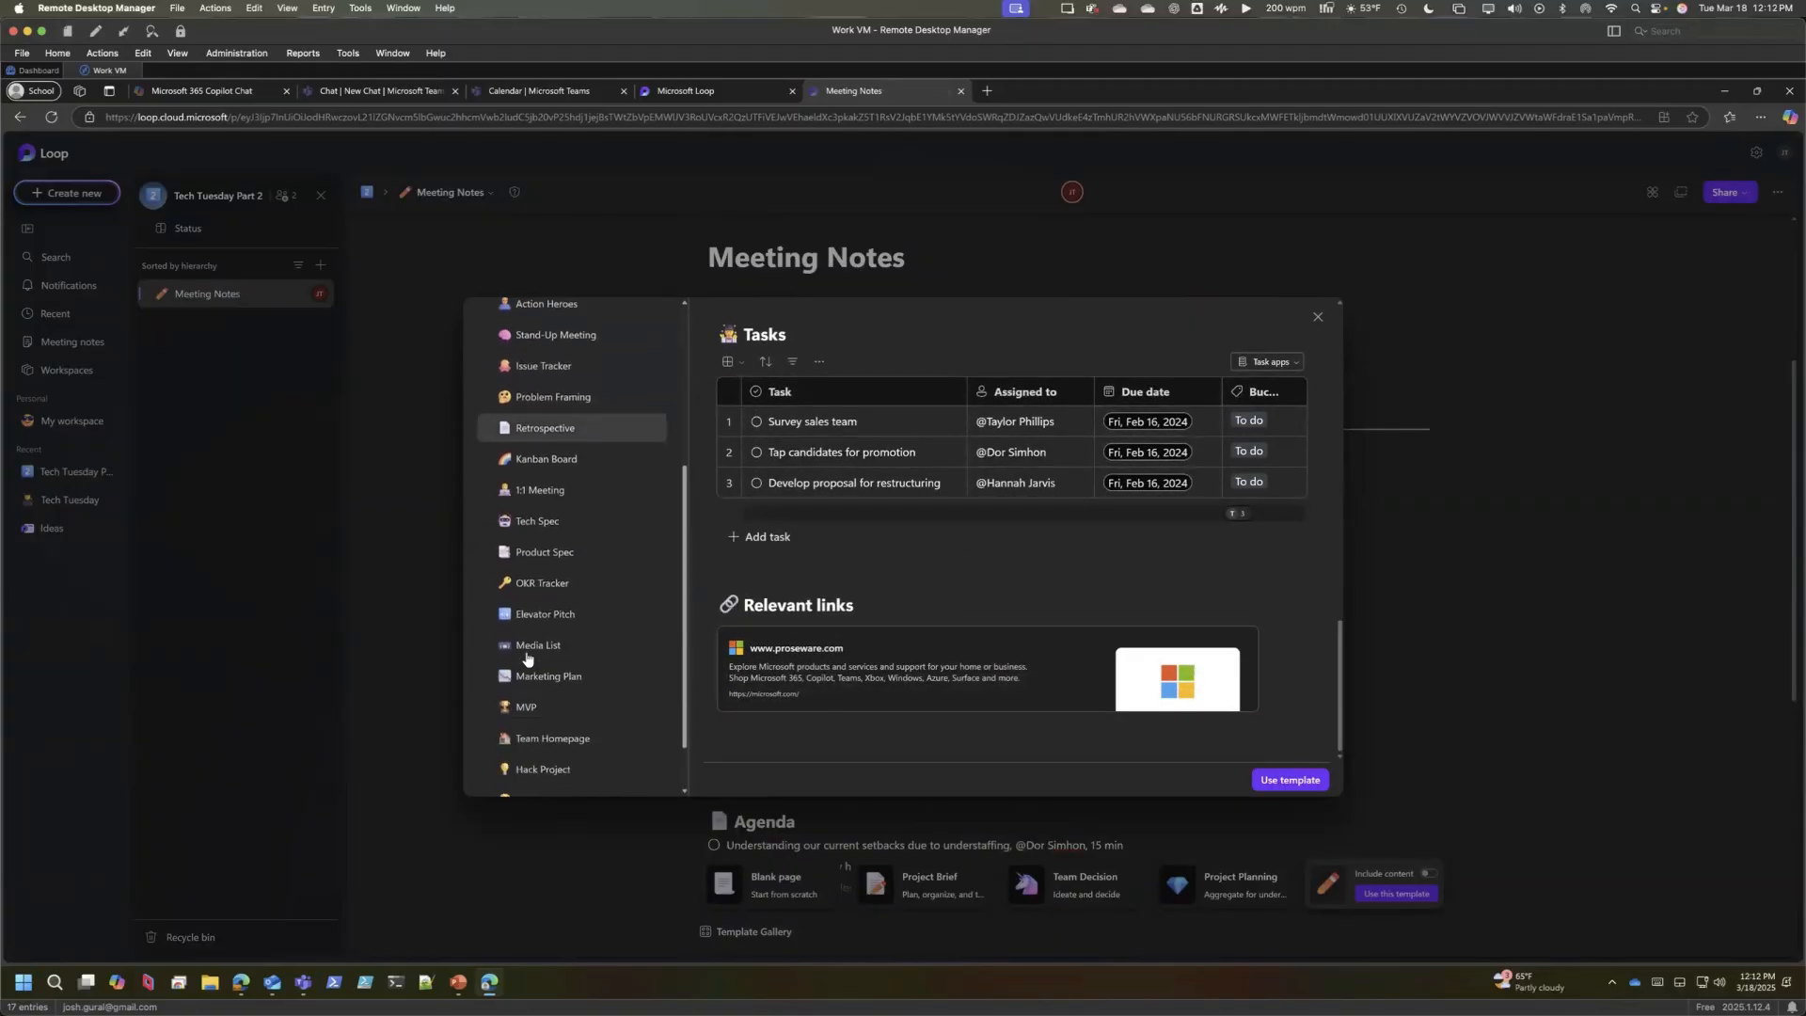
{"action": "scroll", "coordinate": [527, 655], "scroll_direction": "up", "scroll_amount": 5}
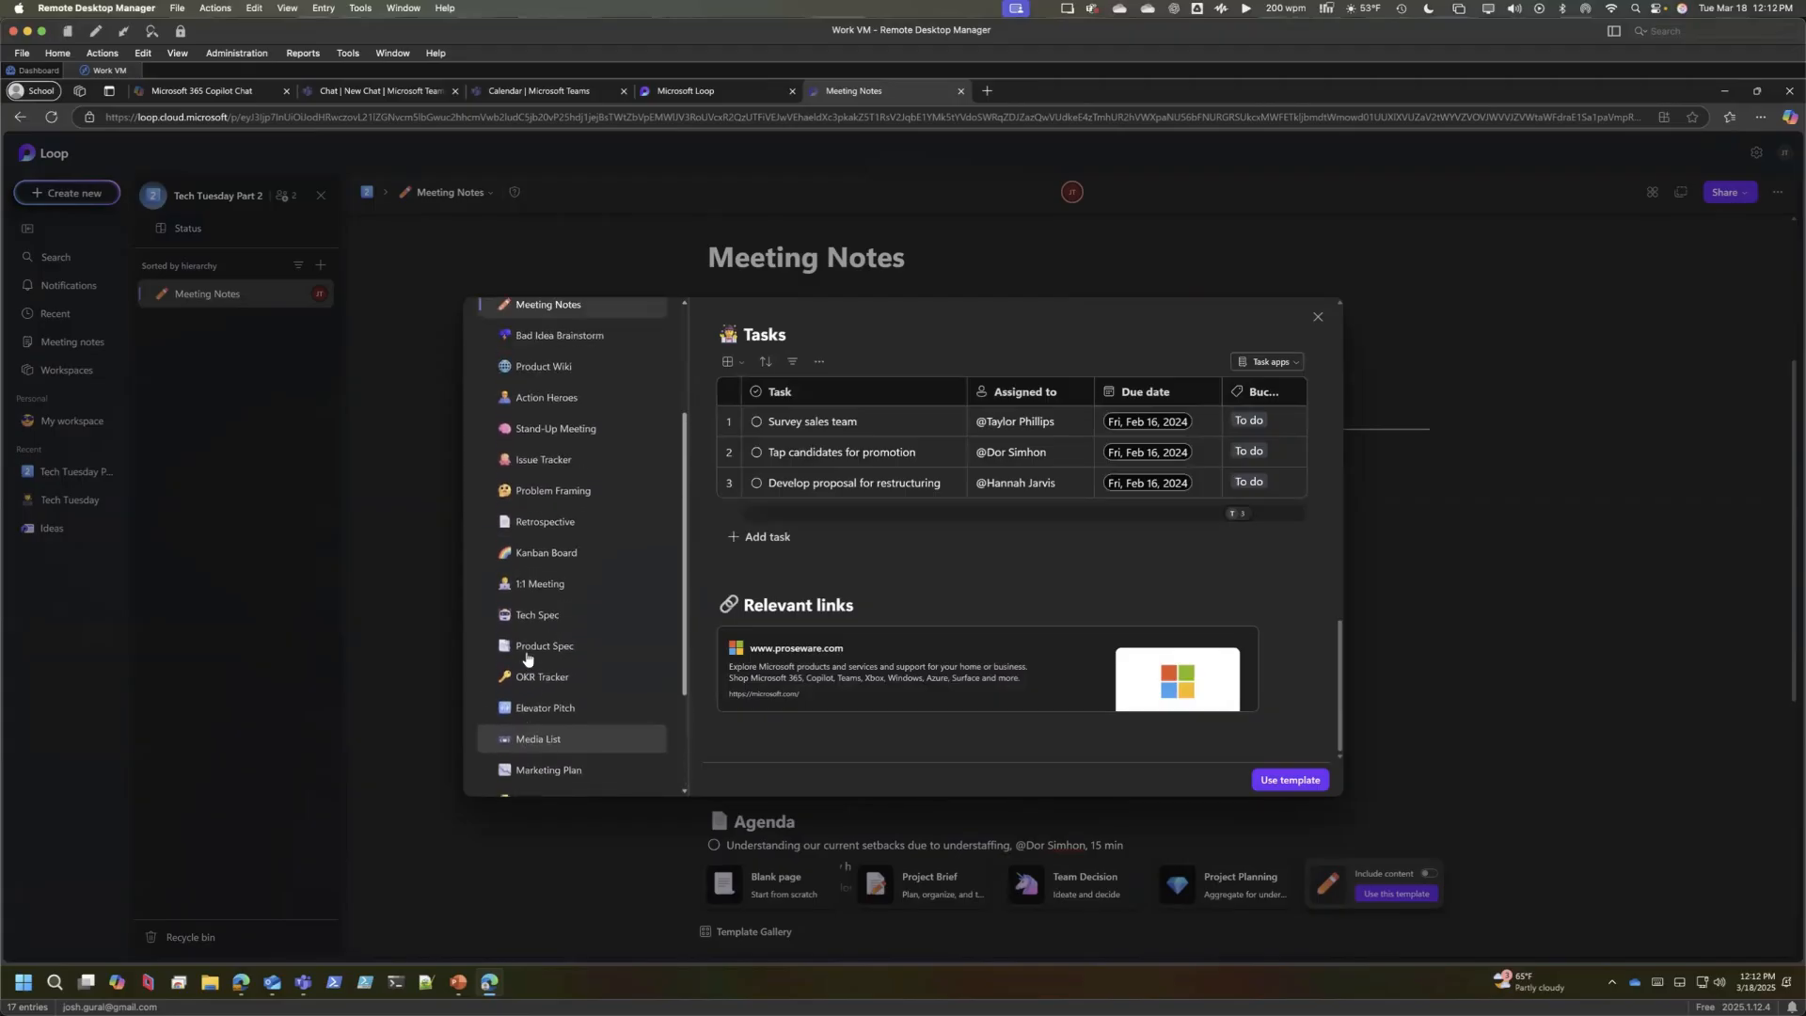
{"action": "scroll", "coordinate": [526, 657], "scroll_direction": "up", "scroll_amount": 2}
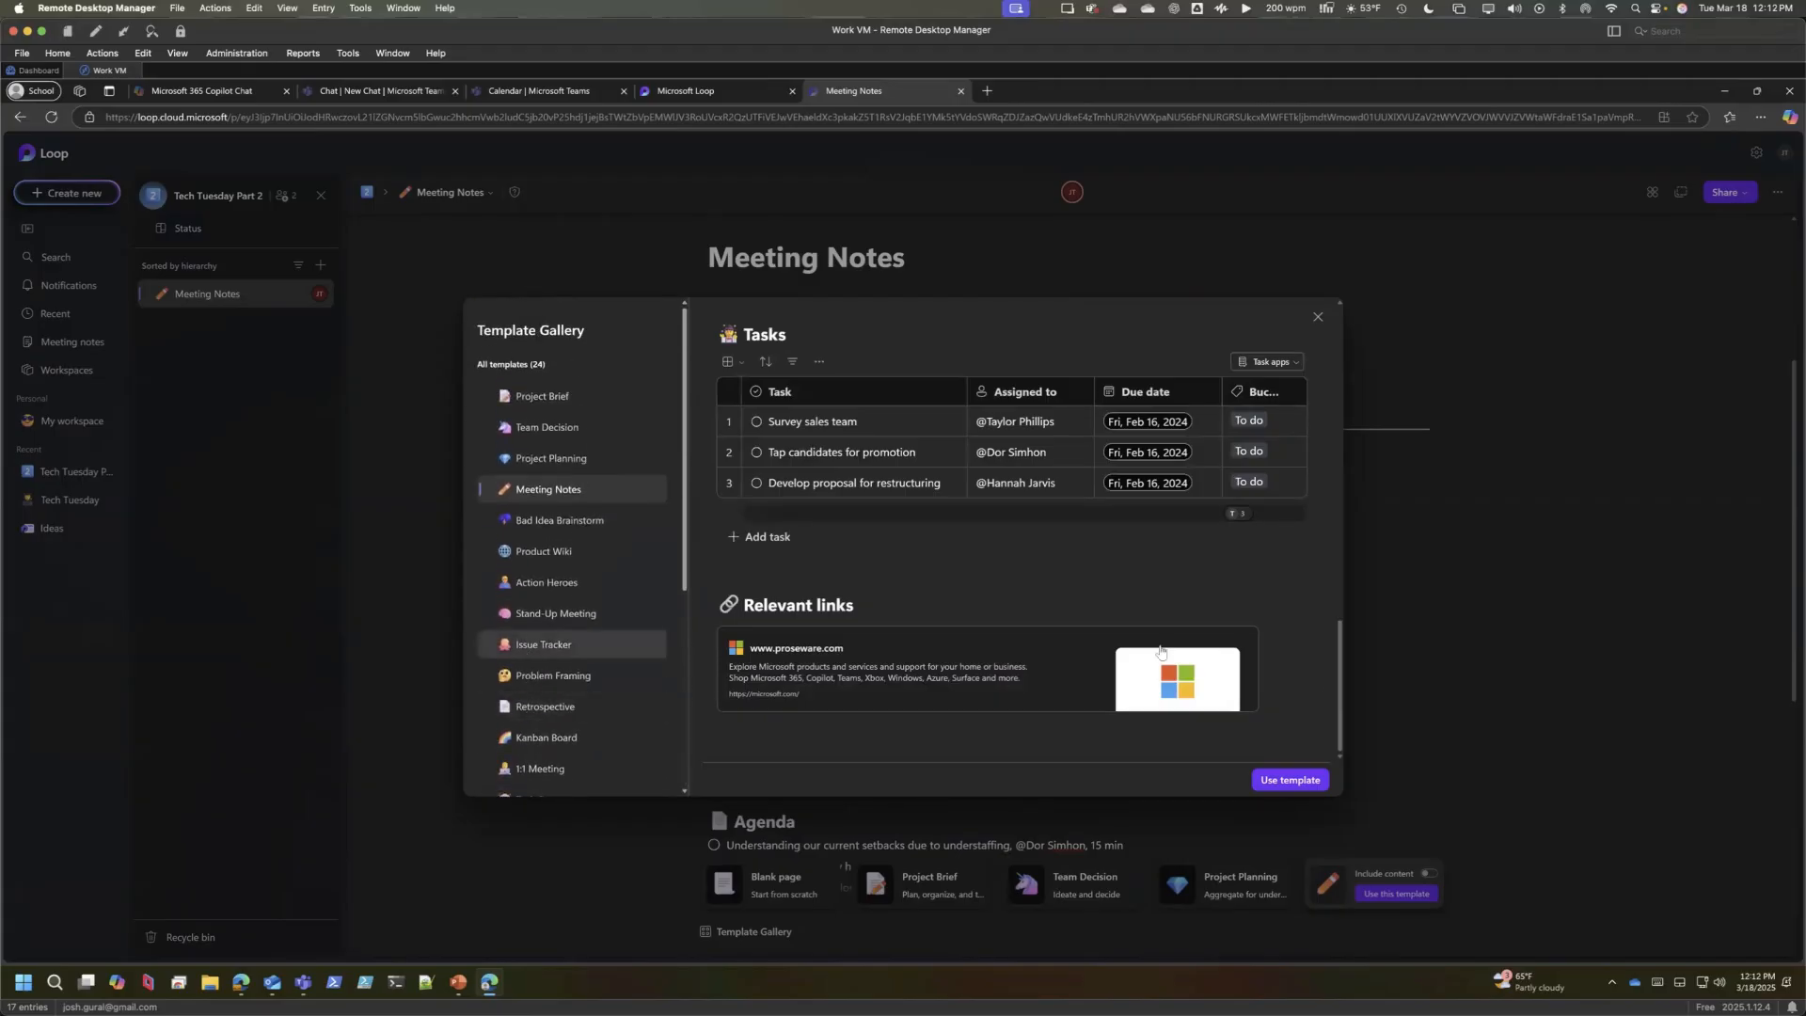
{"action": "left_click", "coordinate": [1313, 786]}
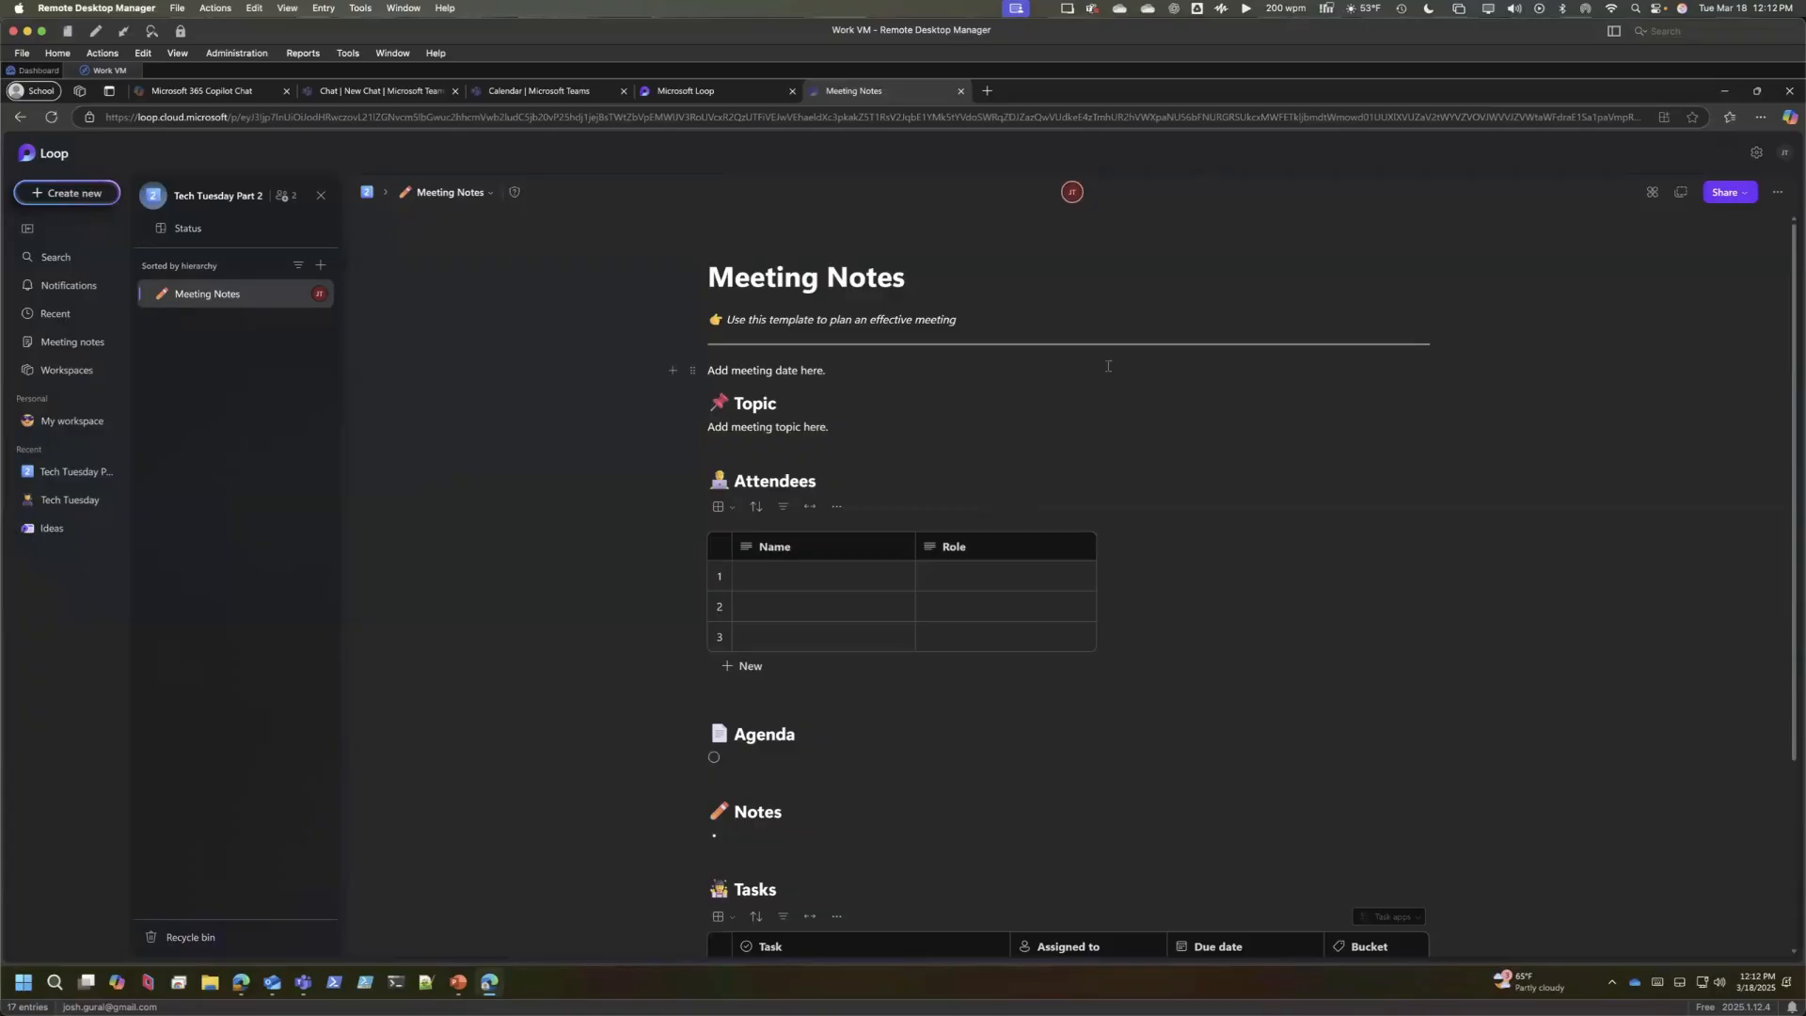
- Restore the Meeting Notes page to the second version below the current one, dated March 18, 2025 at 12:12 PM, and review its content
{"action": "left_click", "coordinate": [1777, 192]}
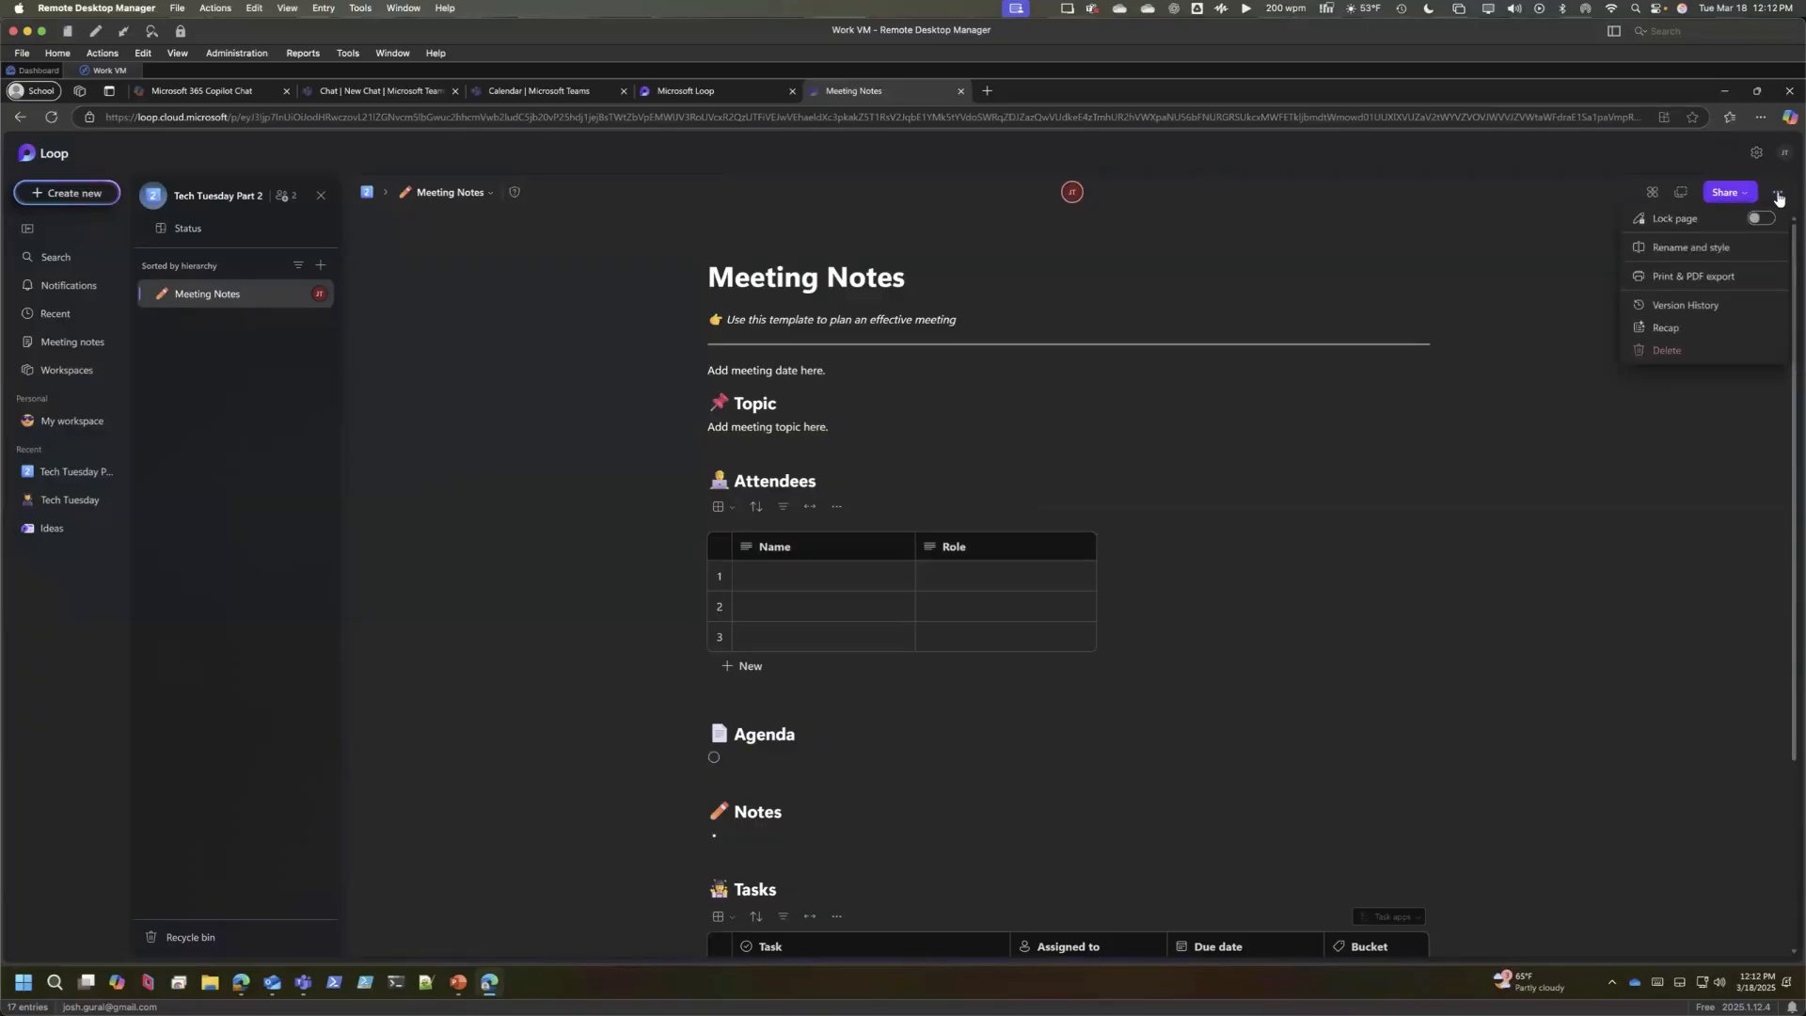
{"action": "left_click", "coordinate": [1687, 305]}
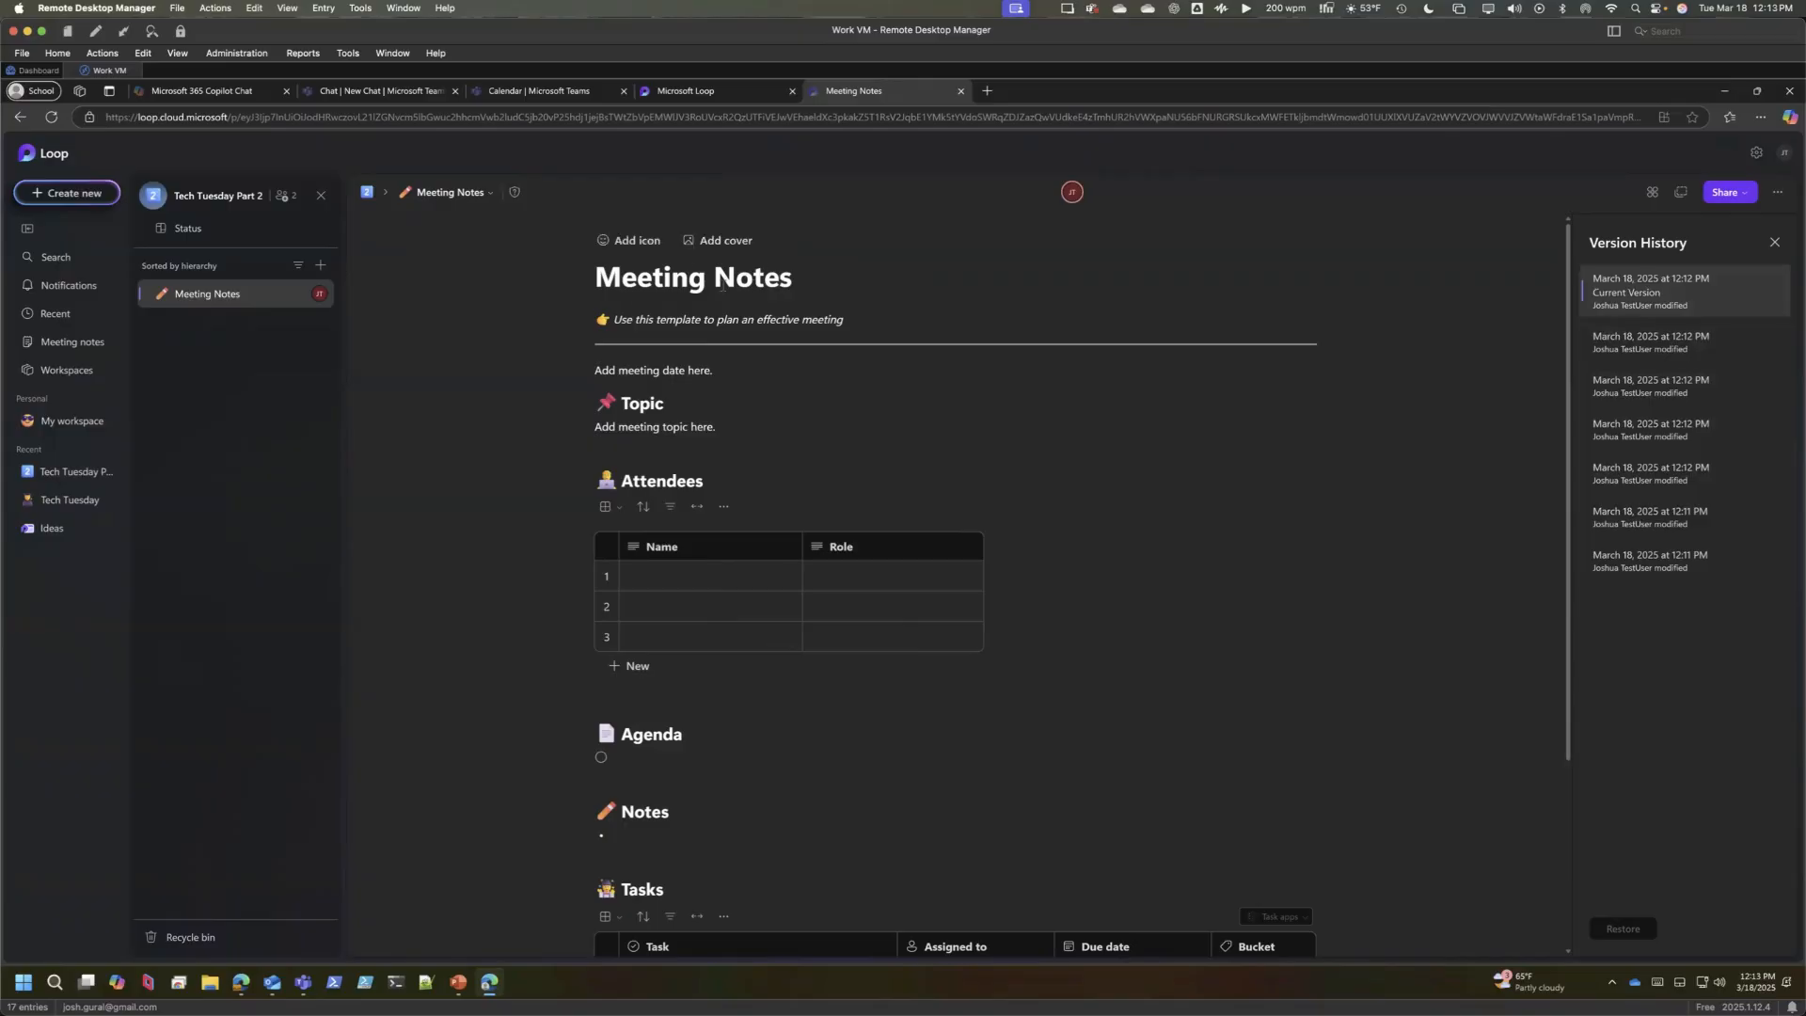
{"action": "left_click", "coordinate": [1719, 520]}
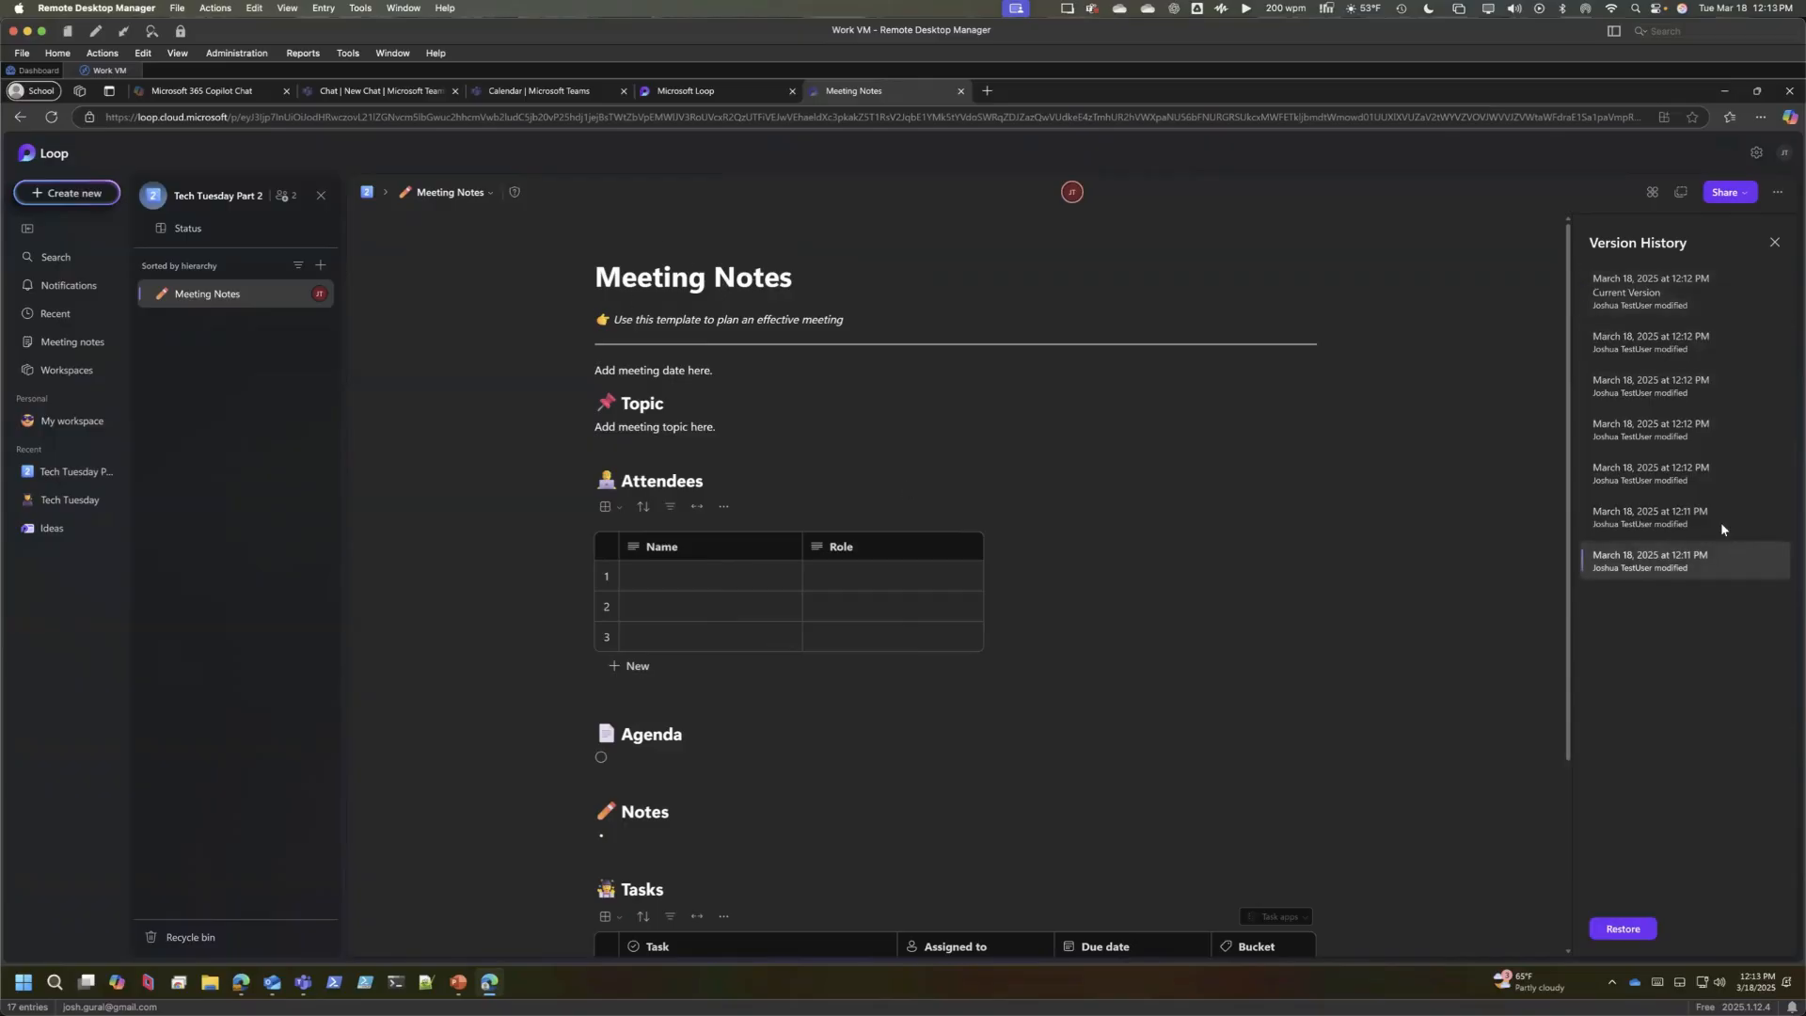
{"action": "left_click", "coordinate": [1710, 484]}
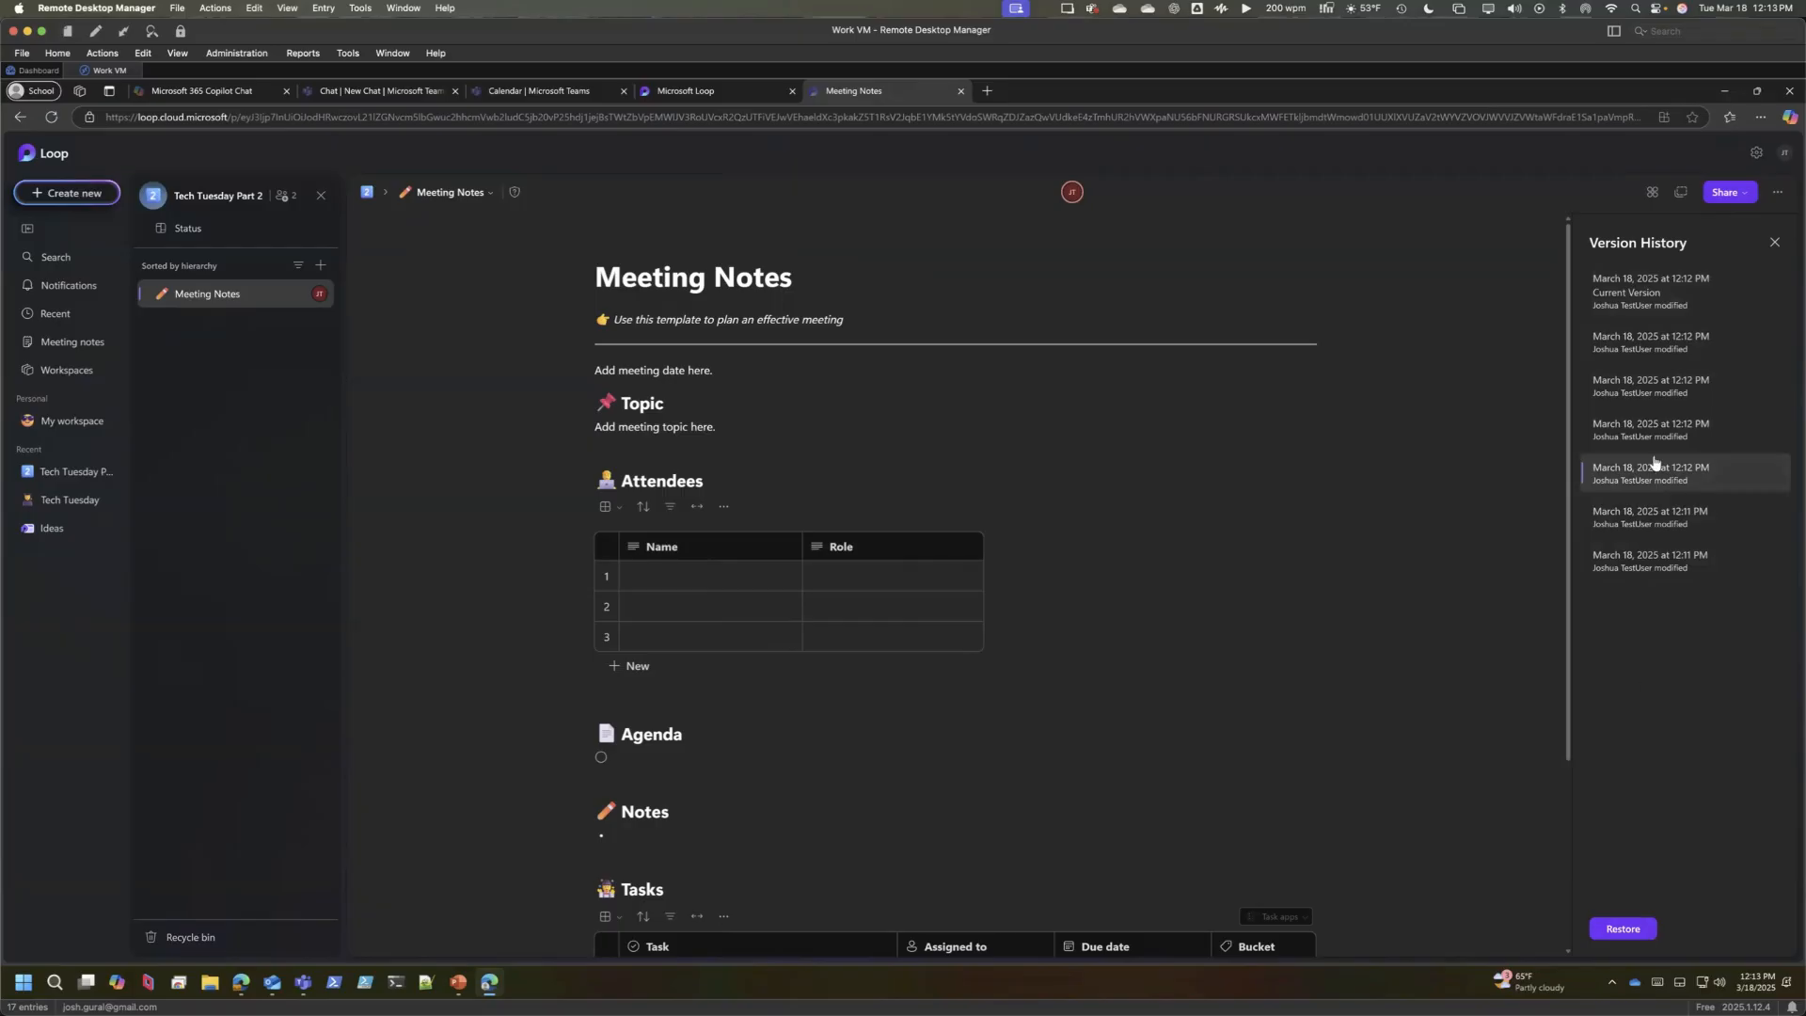
{"action": "left_click", "coordinate": [1657, 286]}
{"action": "left_click", "coordinate": [1680, 378]}
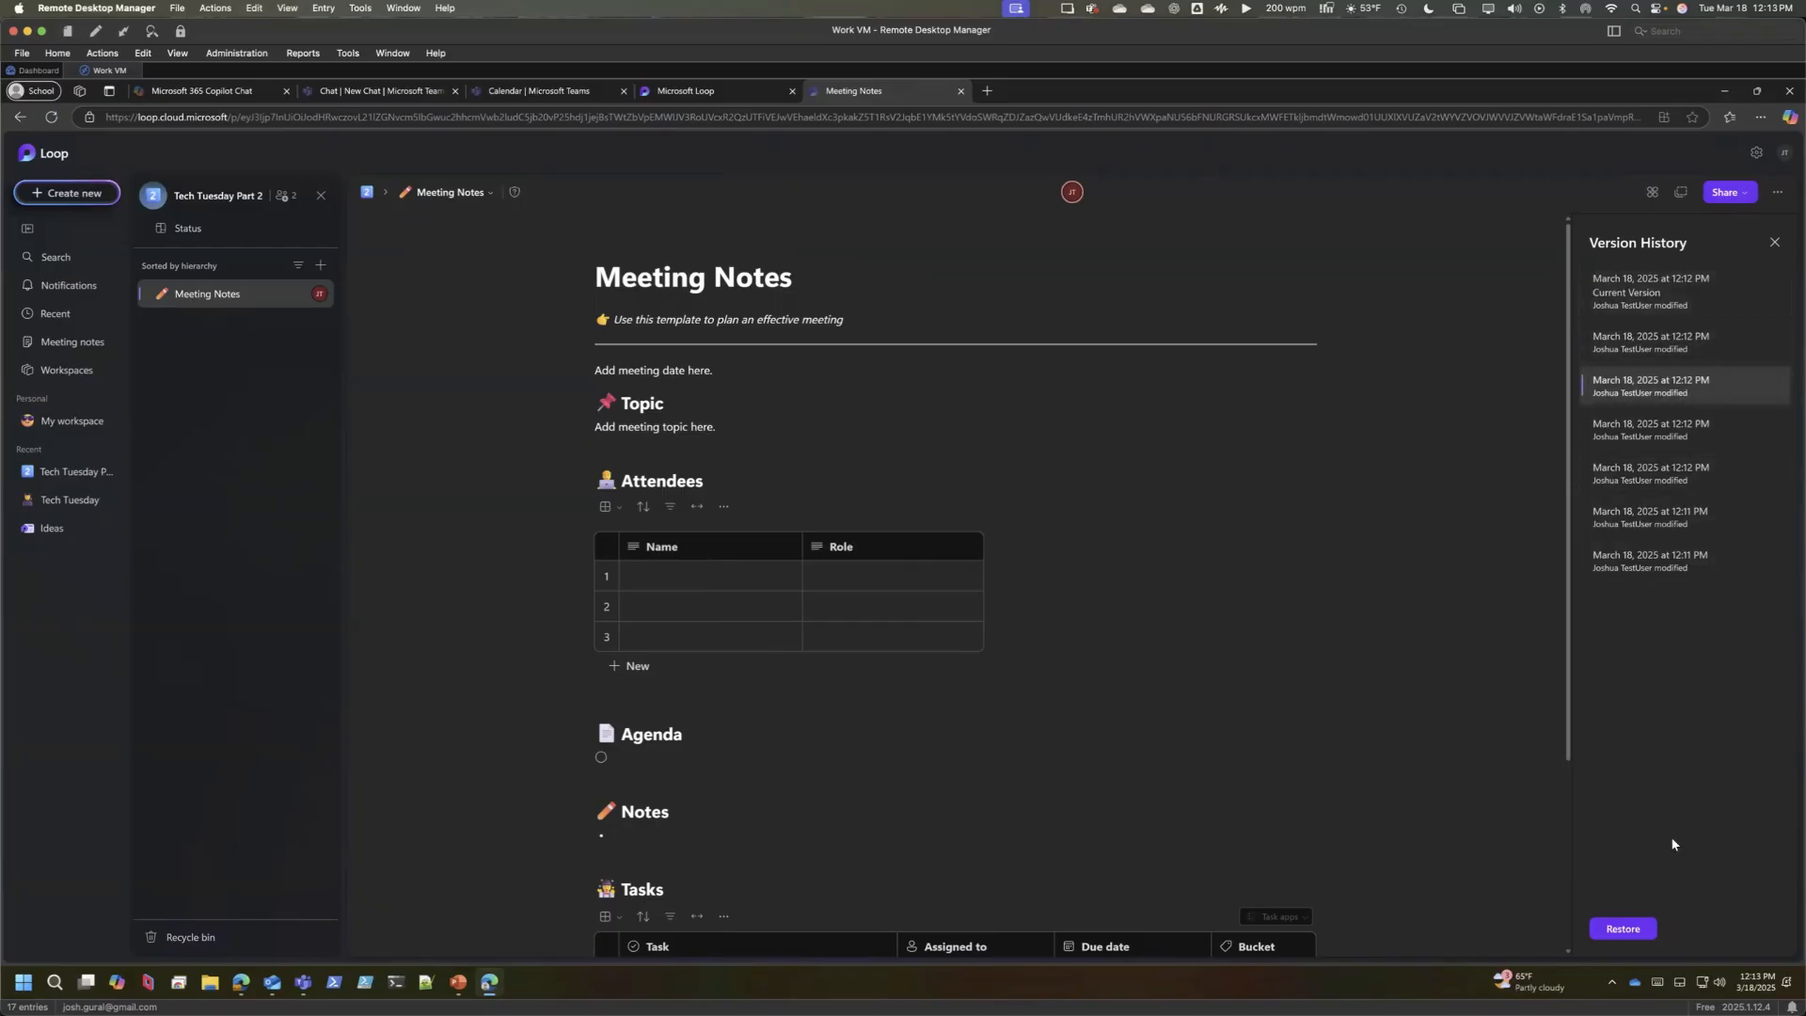
{"action": "left_click", "coordinate": [1648, 929]}
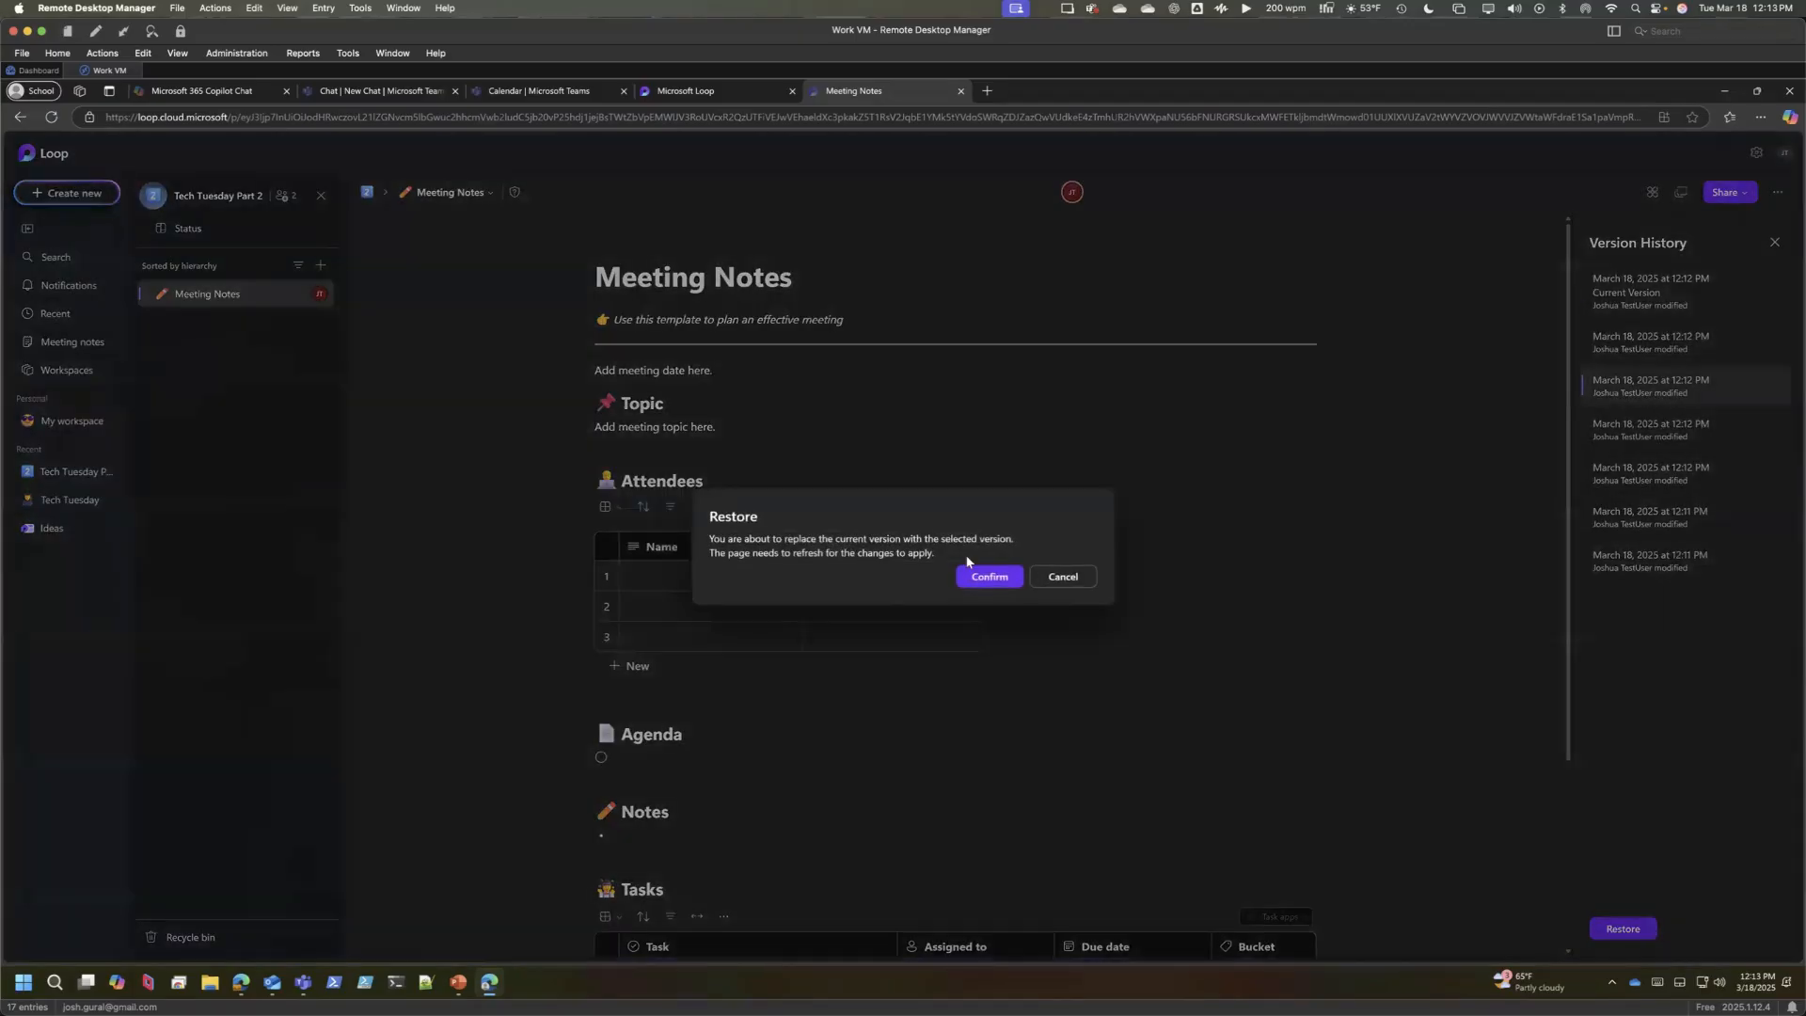
{"action": "left_click", "coordinate": [989, 577]}
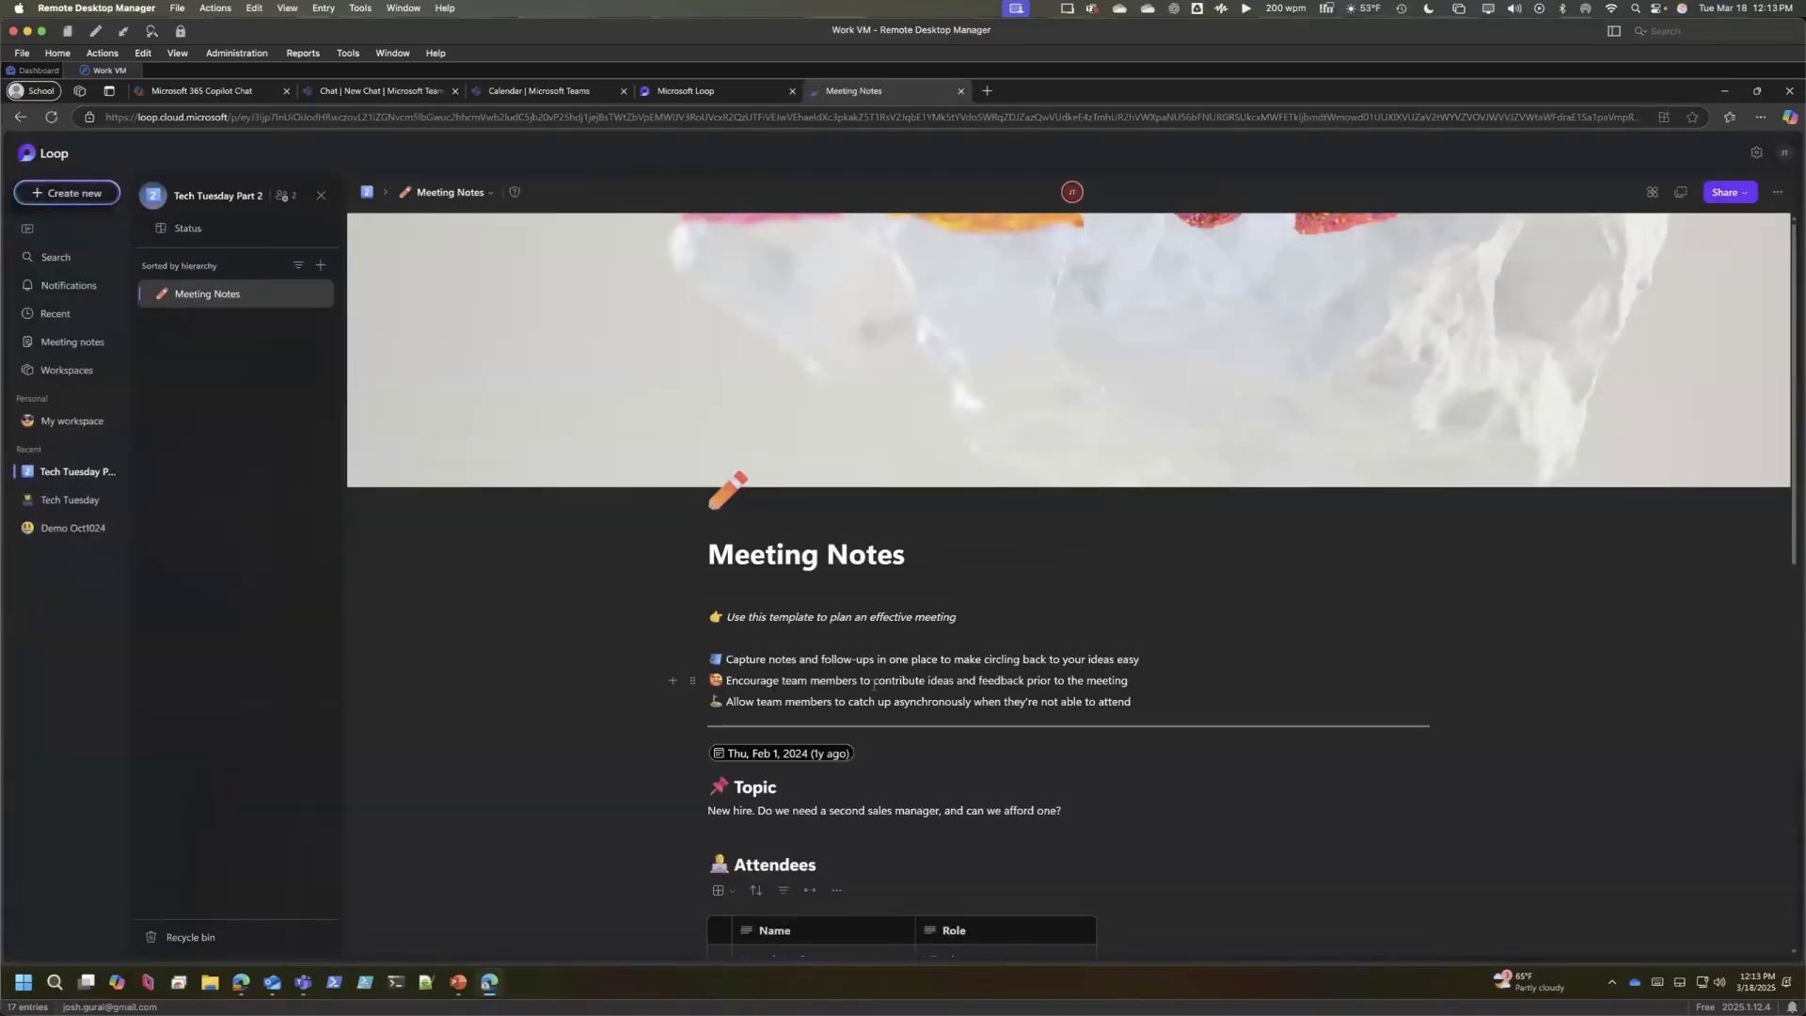
{"action": "scroll", "coordinate": [873, 685], "scroll_direction": "down", "scroll_amount": 7}
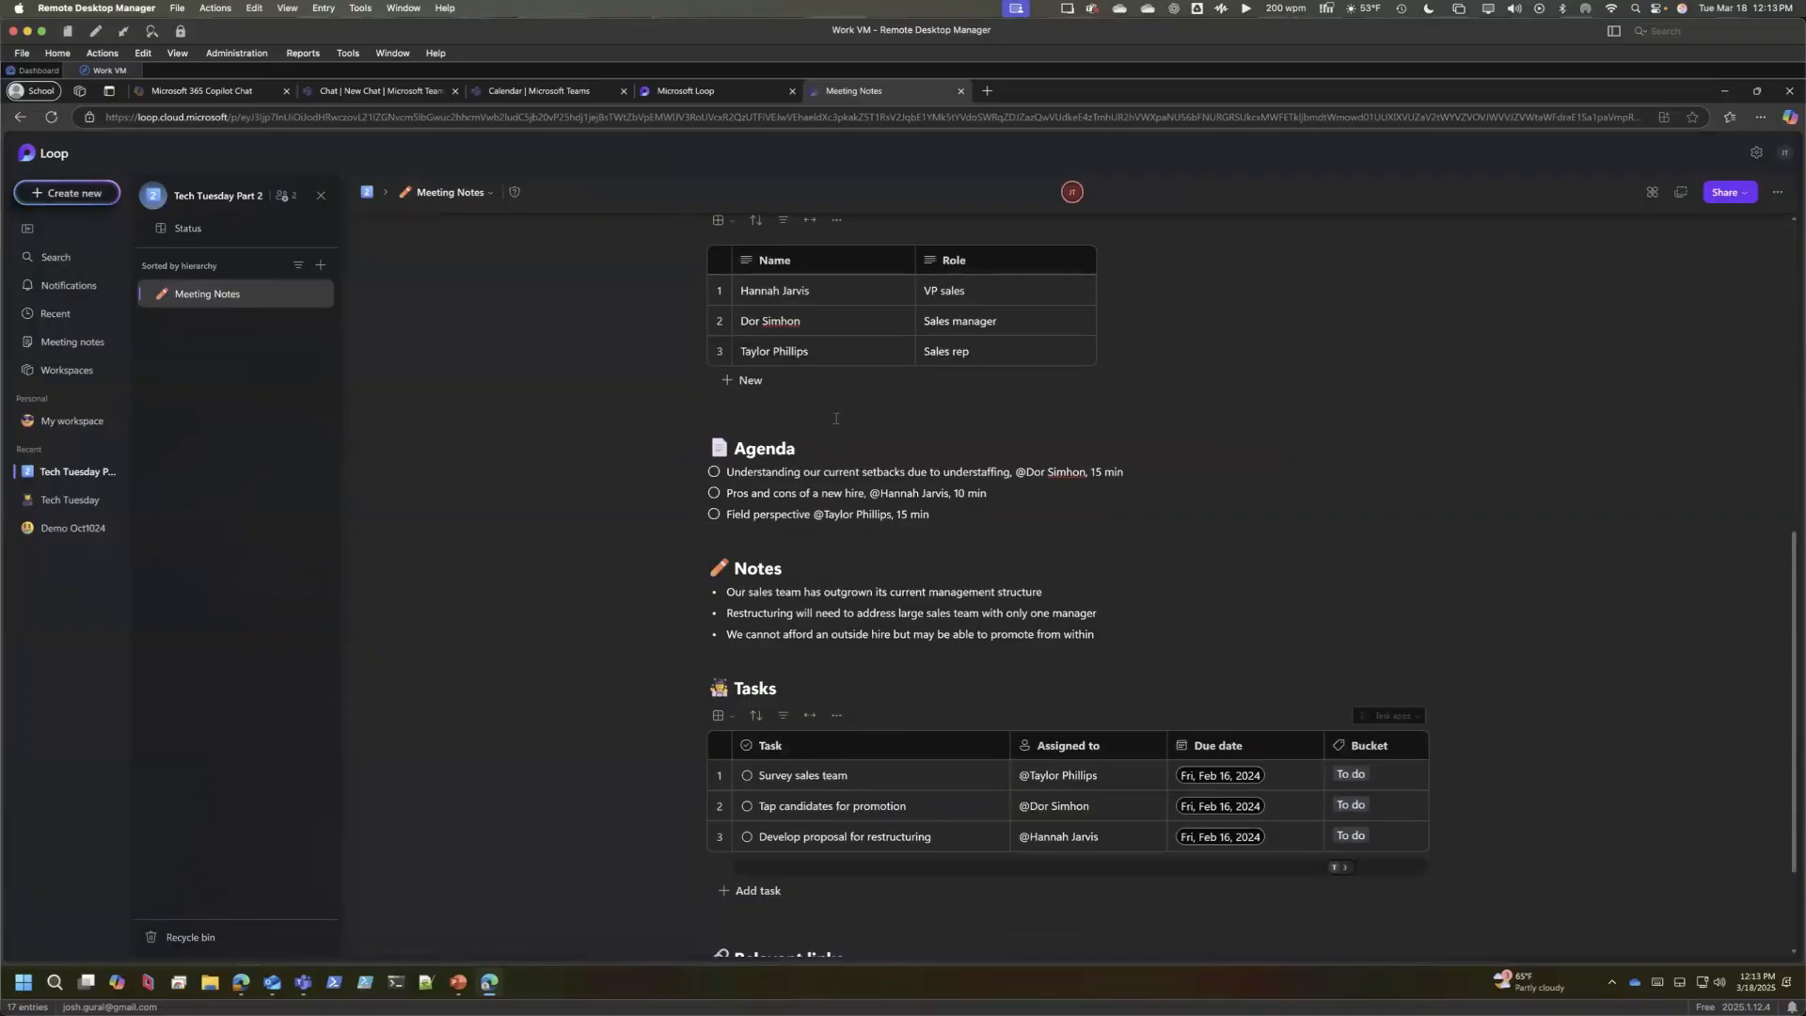
- Restore the Meeting Notes page to the lowest listed version dated March 18, 2025 at 12:12 PM
{"action": "left_click", "coordinate": [1776, 191]}
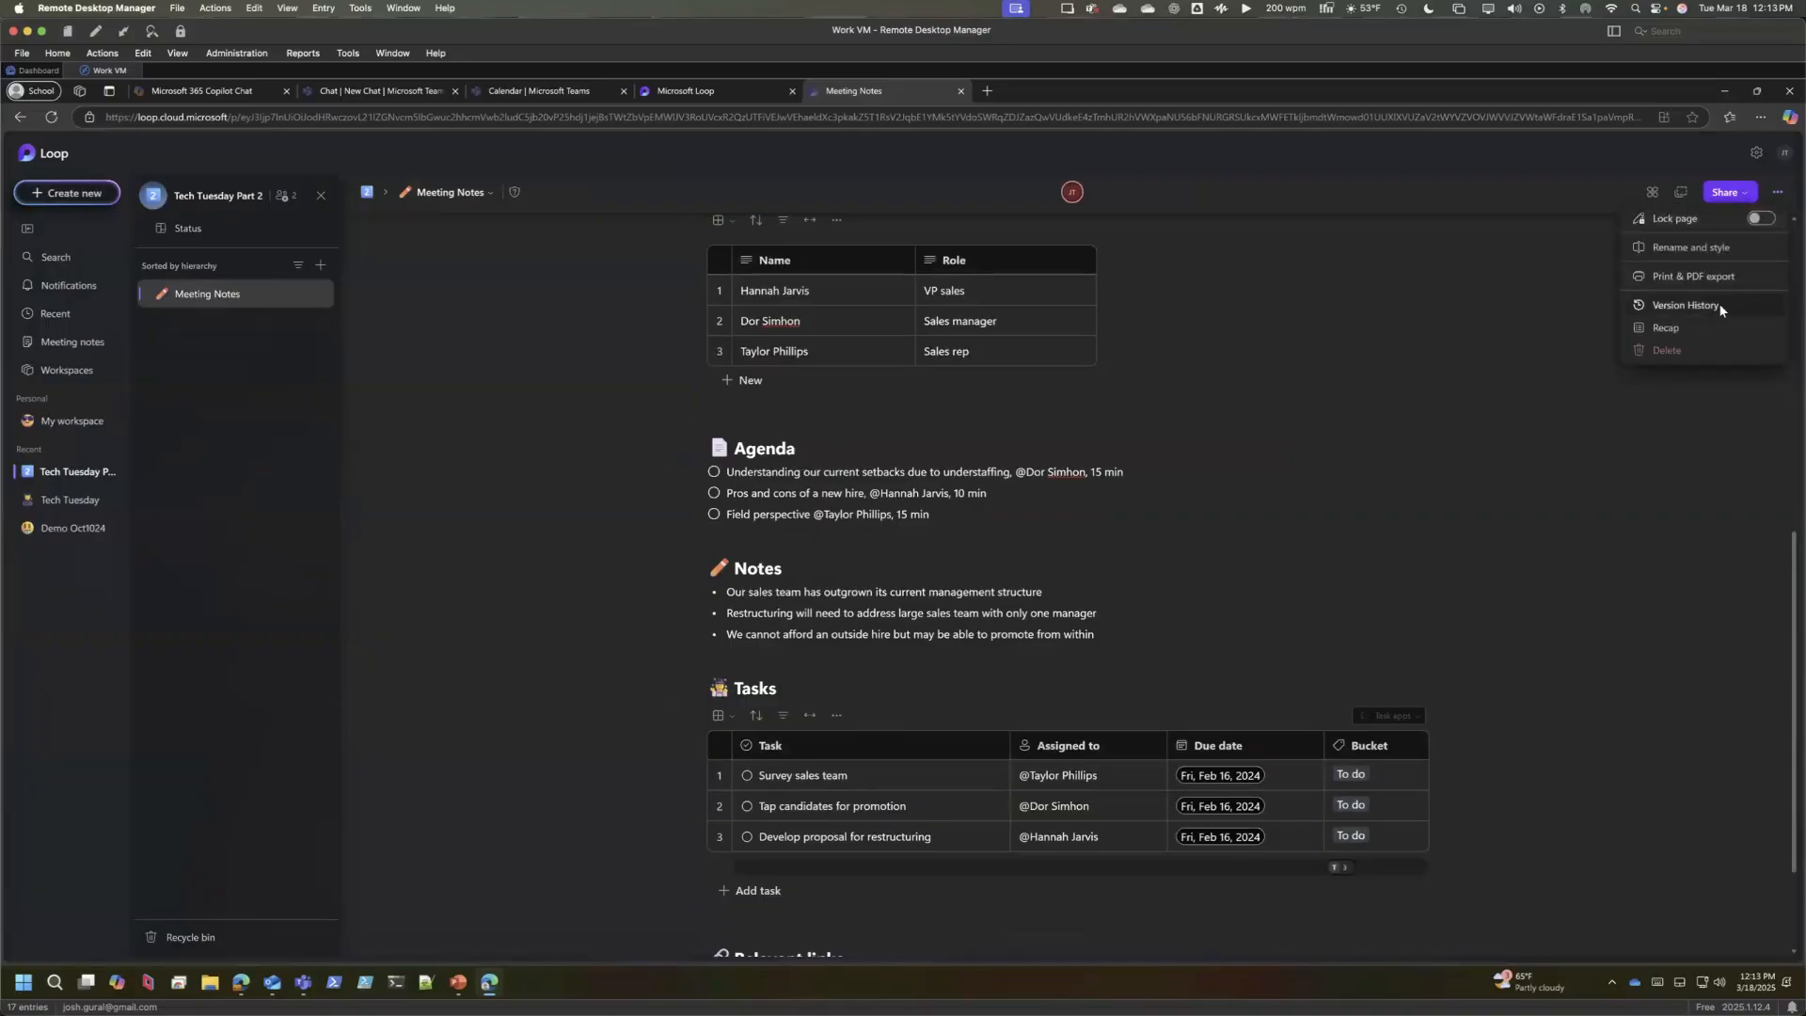
{"action": "left_click", "coordinate": [1718, 303]}
{"action": "left_click", "coordinate": [1679, 519]}
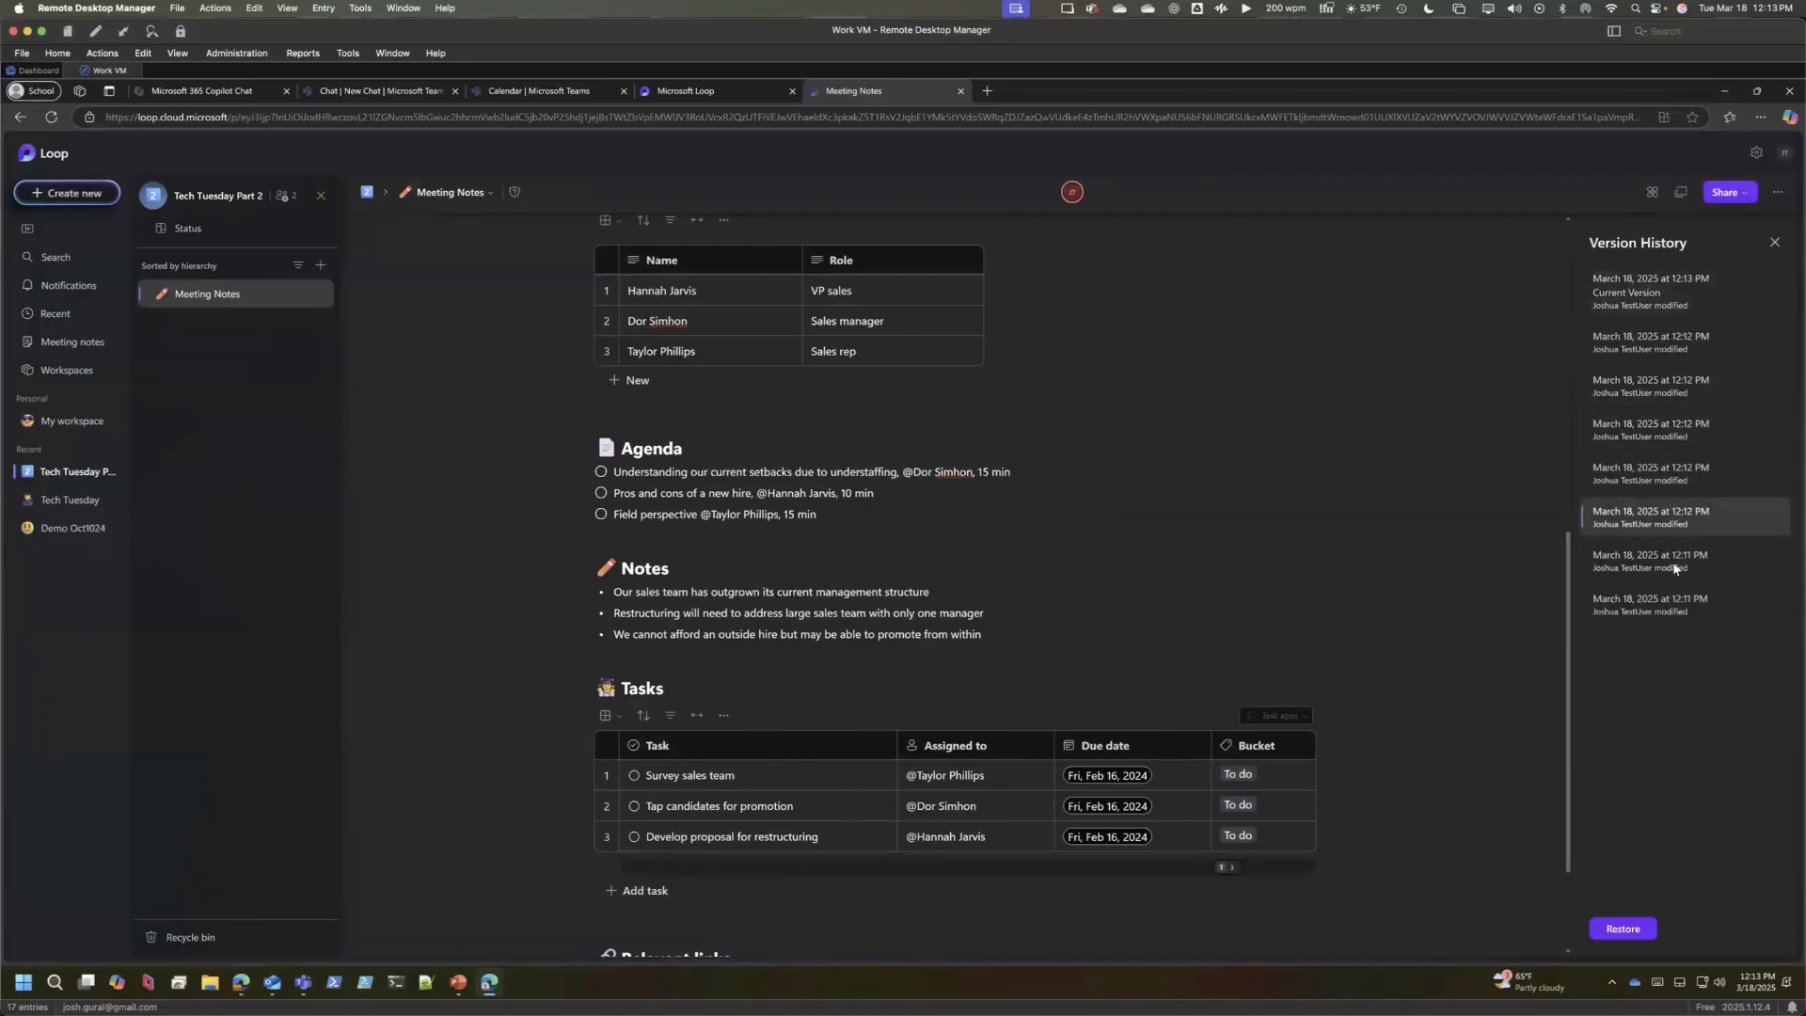
{"action": "left_click", "coordinate": [1624, 930]}
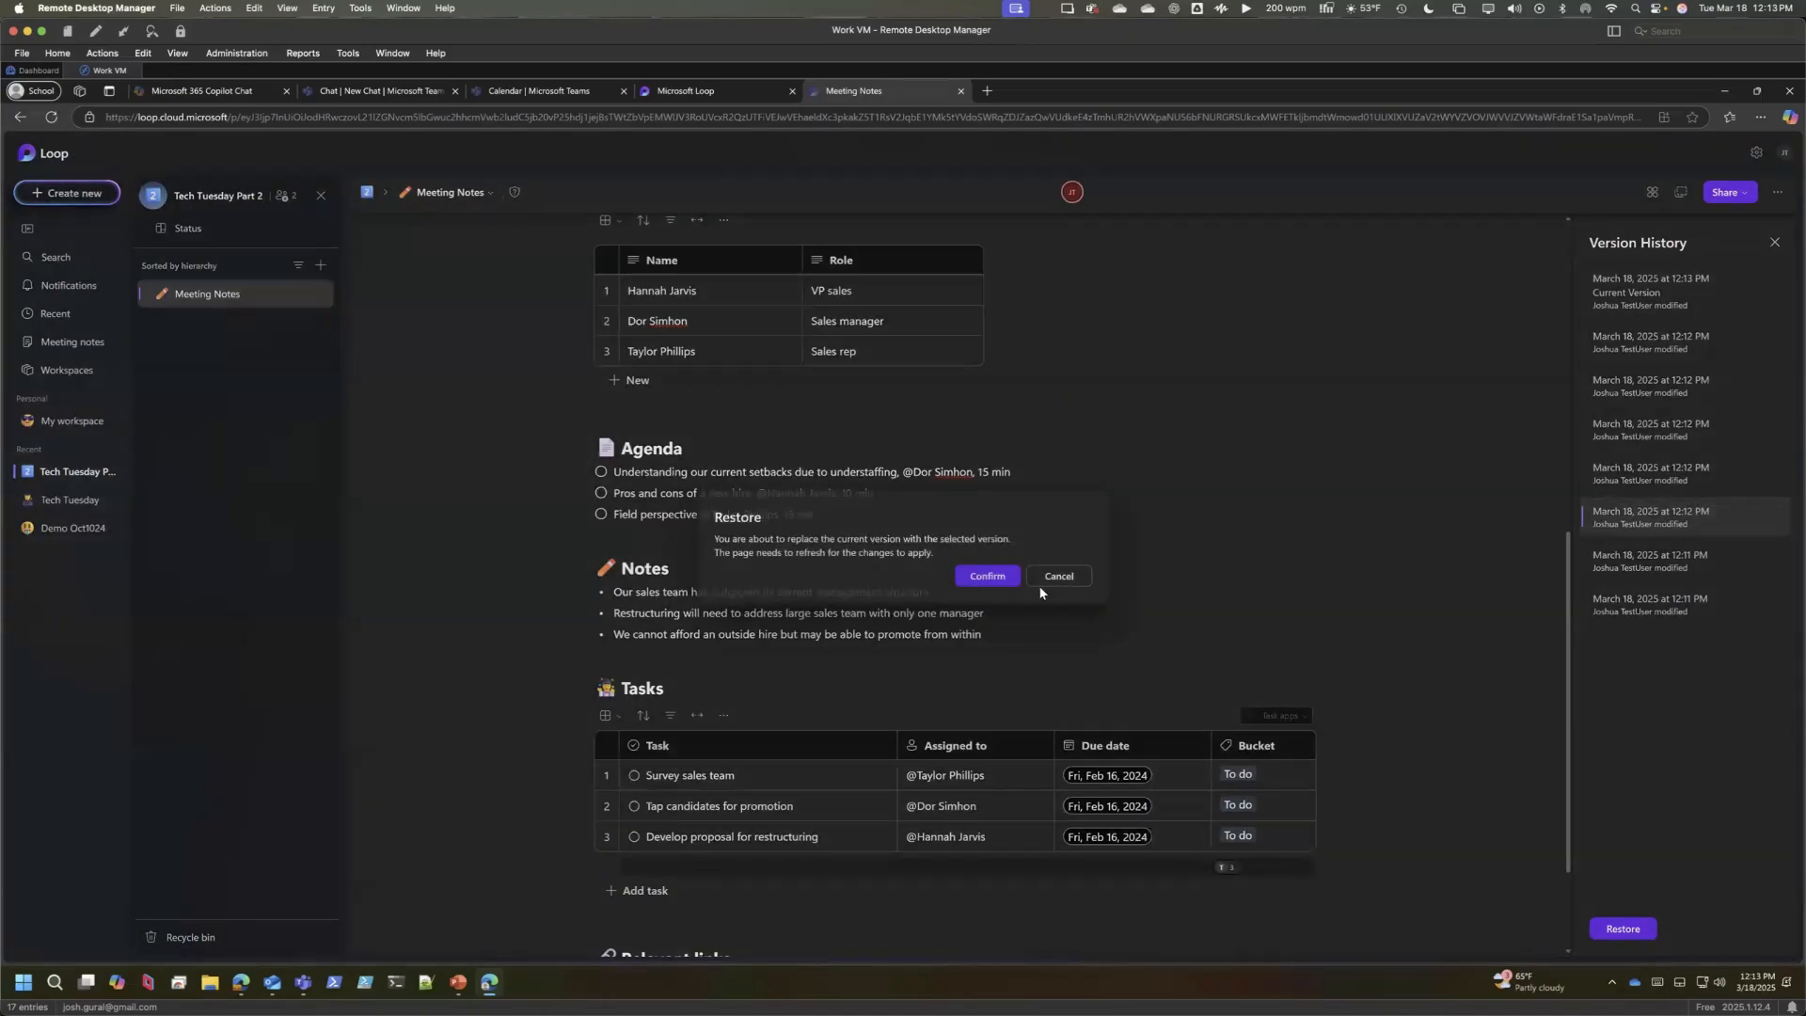
{"action": "left_click", "coordinate": [989, 576]}
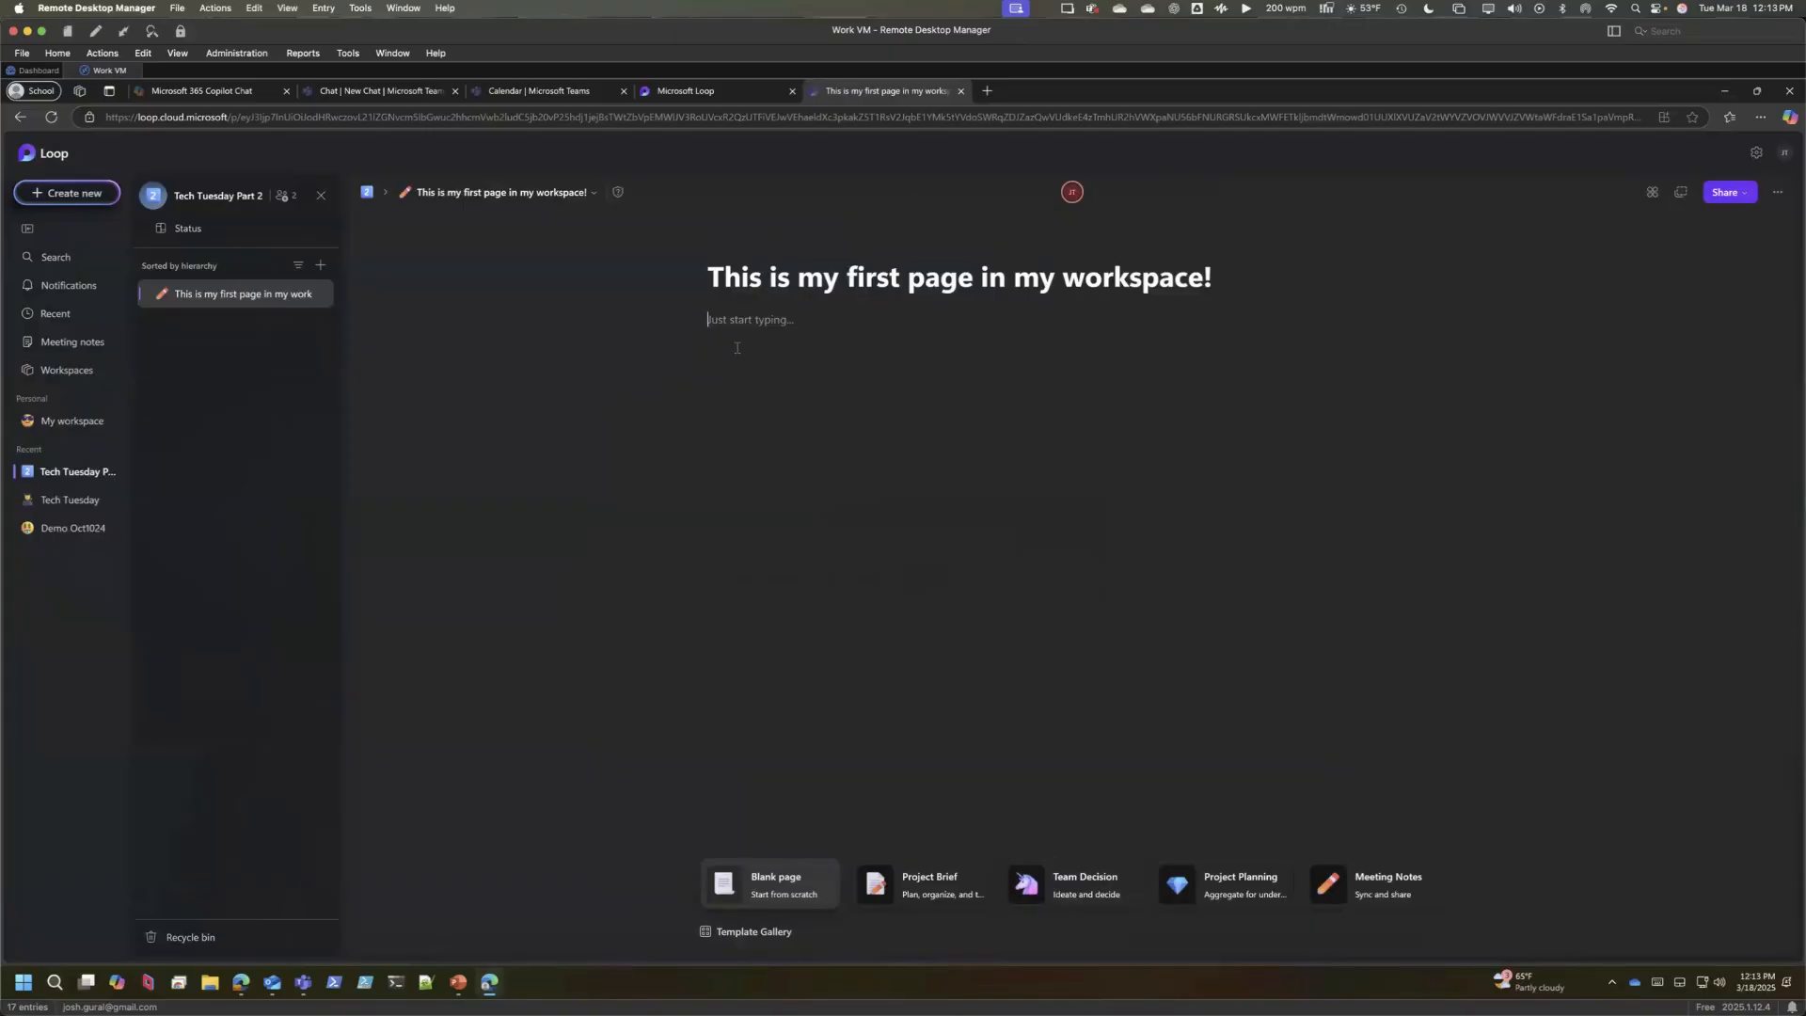
- Examine the content types, text styles, templates, media and apps that can be inserted on the empty page
{"action": "type", "text": "/"}
{"action": "key", "text": "BackSpace"}
{"action": "left_click", "coordinate": [692, 319]}
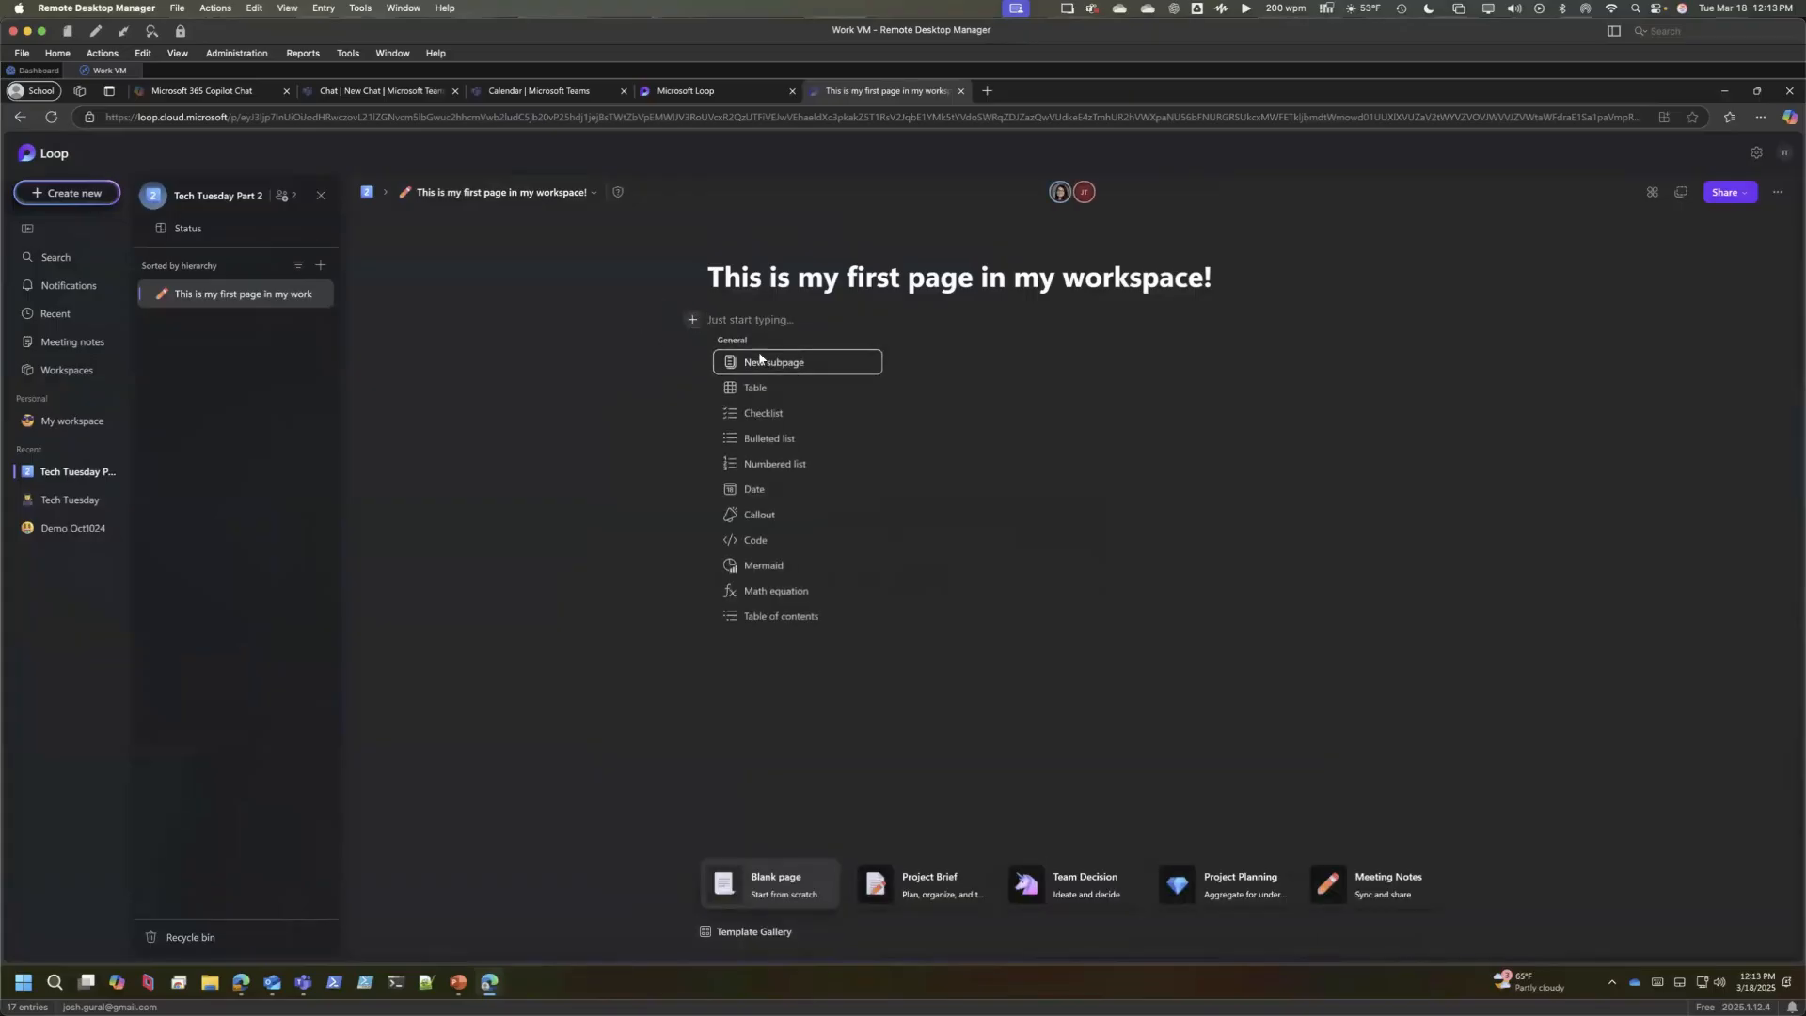
{"action": "scroll", "coordinate": [768, 387], "scroll_direction": "down", "scroll_amount": 5}
{"action": "scroll", "coordinate": [769, 389], "scroll_direction": "down", "scroll_amount": 8}
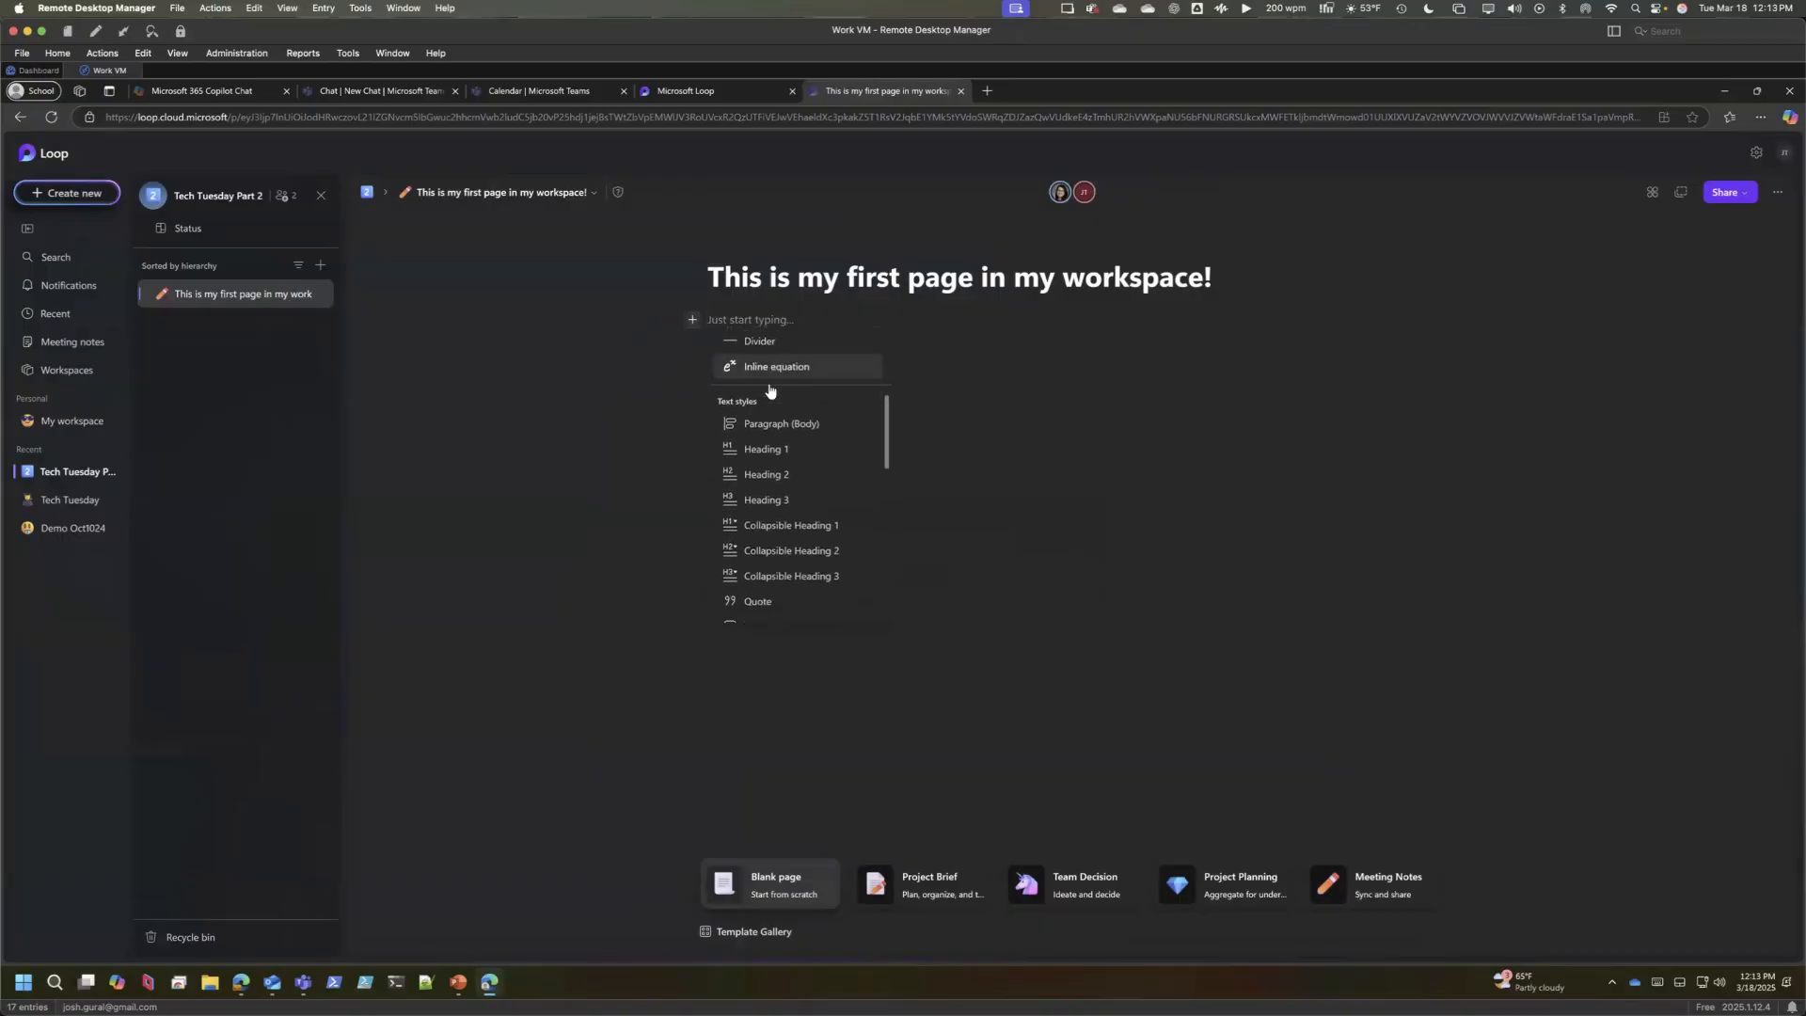
{"action": "scroll", "coordinate": [771, 395], "scroll_direction": "down", "scroll_amount": 1}
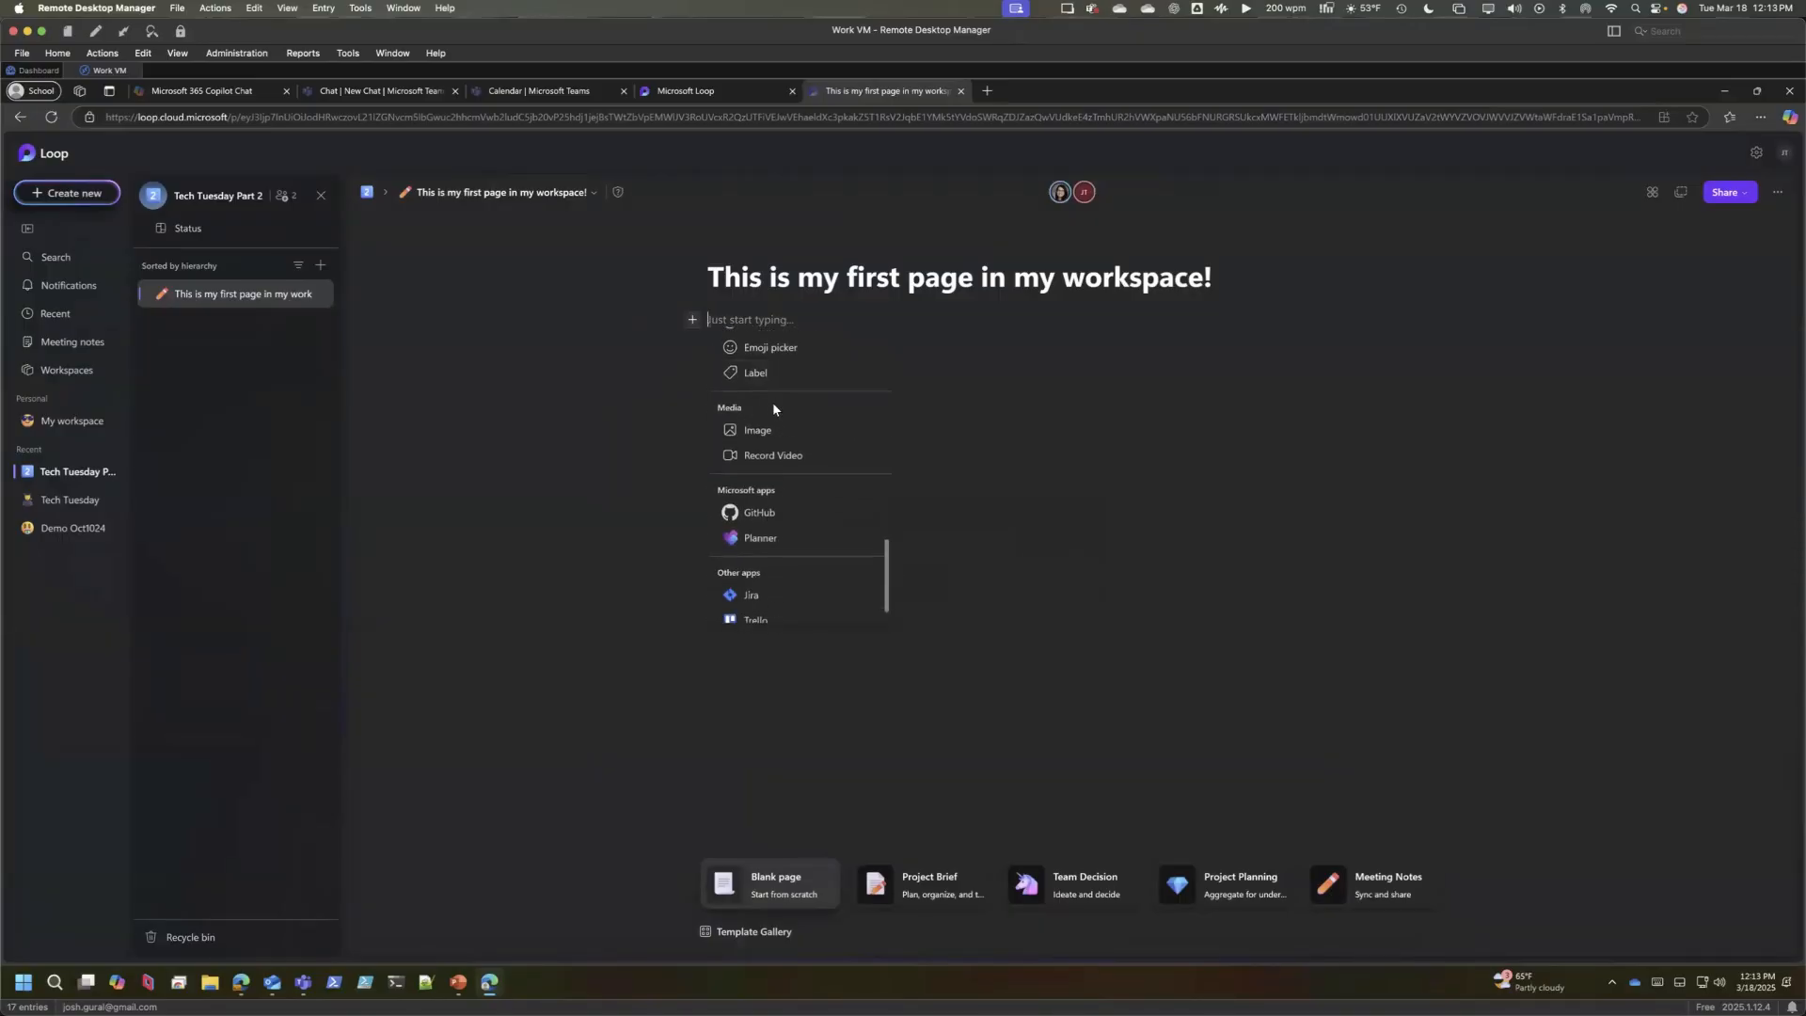
{"action": "scroll", "coordinate": [781, 509], "scroll_direction": "up", "scroll_amount": 12}
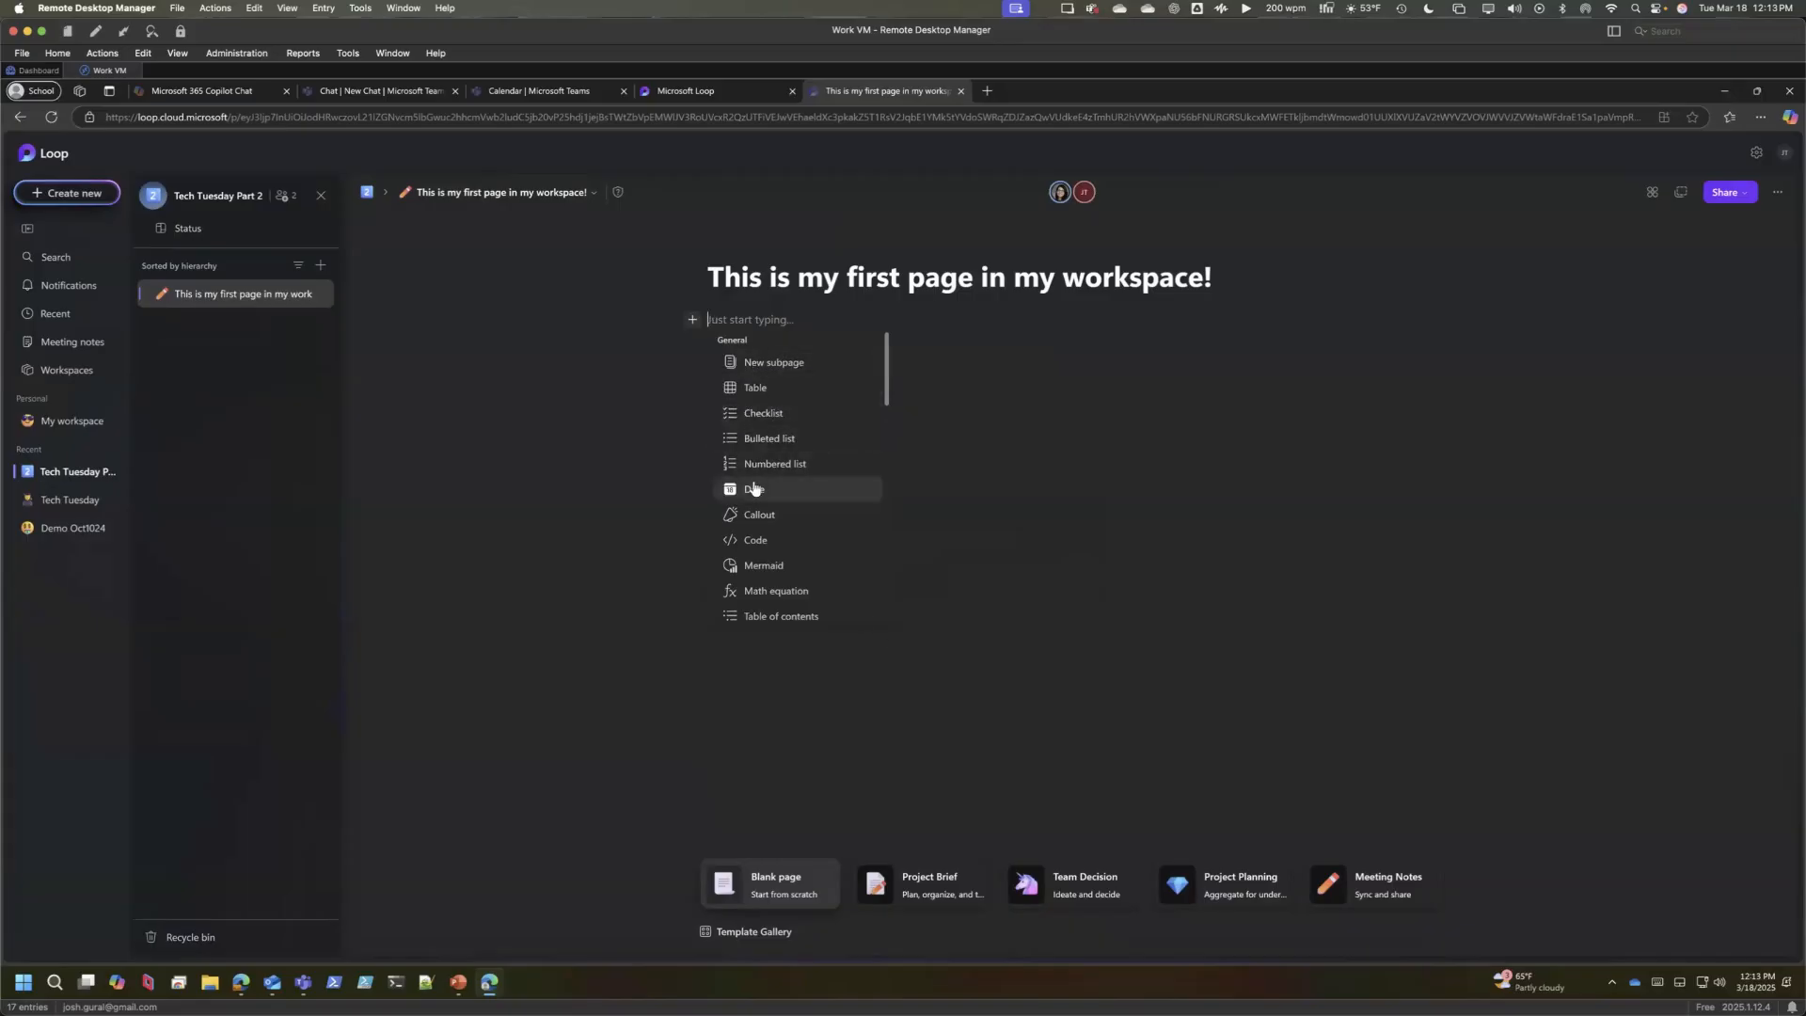
{"action": "scroll", "coordinate": [758, 480], "scroll_direction": "down", "scroll_amount": 5}
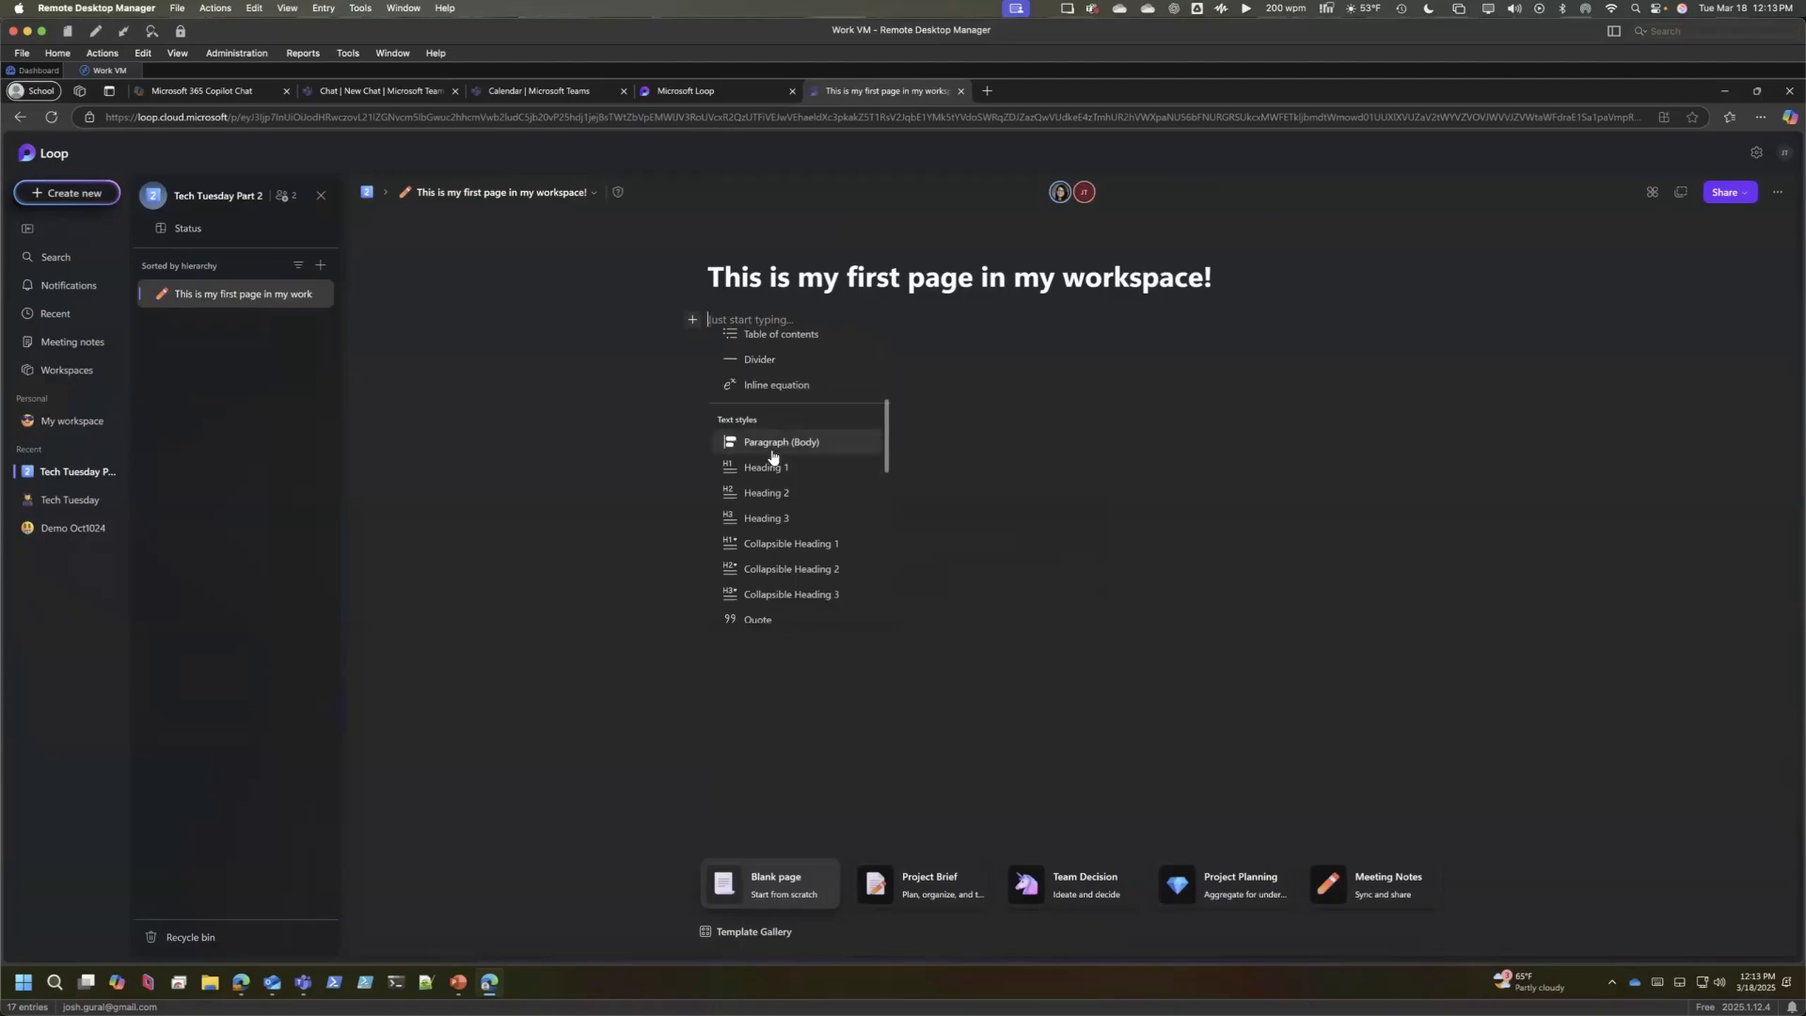
{"action": "scroll", "coordinate": [771, 466], "scroll_direction": "down", "scroll_amount": 3}
{"action": "scroll", "coordinate": [784, 458], "scroll_direction": "down", "scroll_amount": 2}
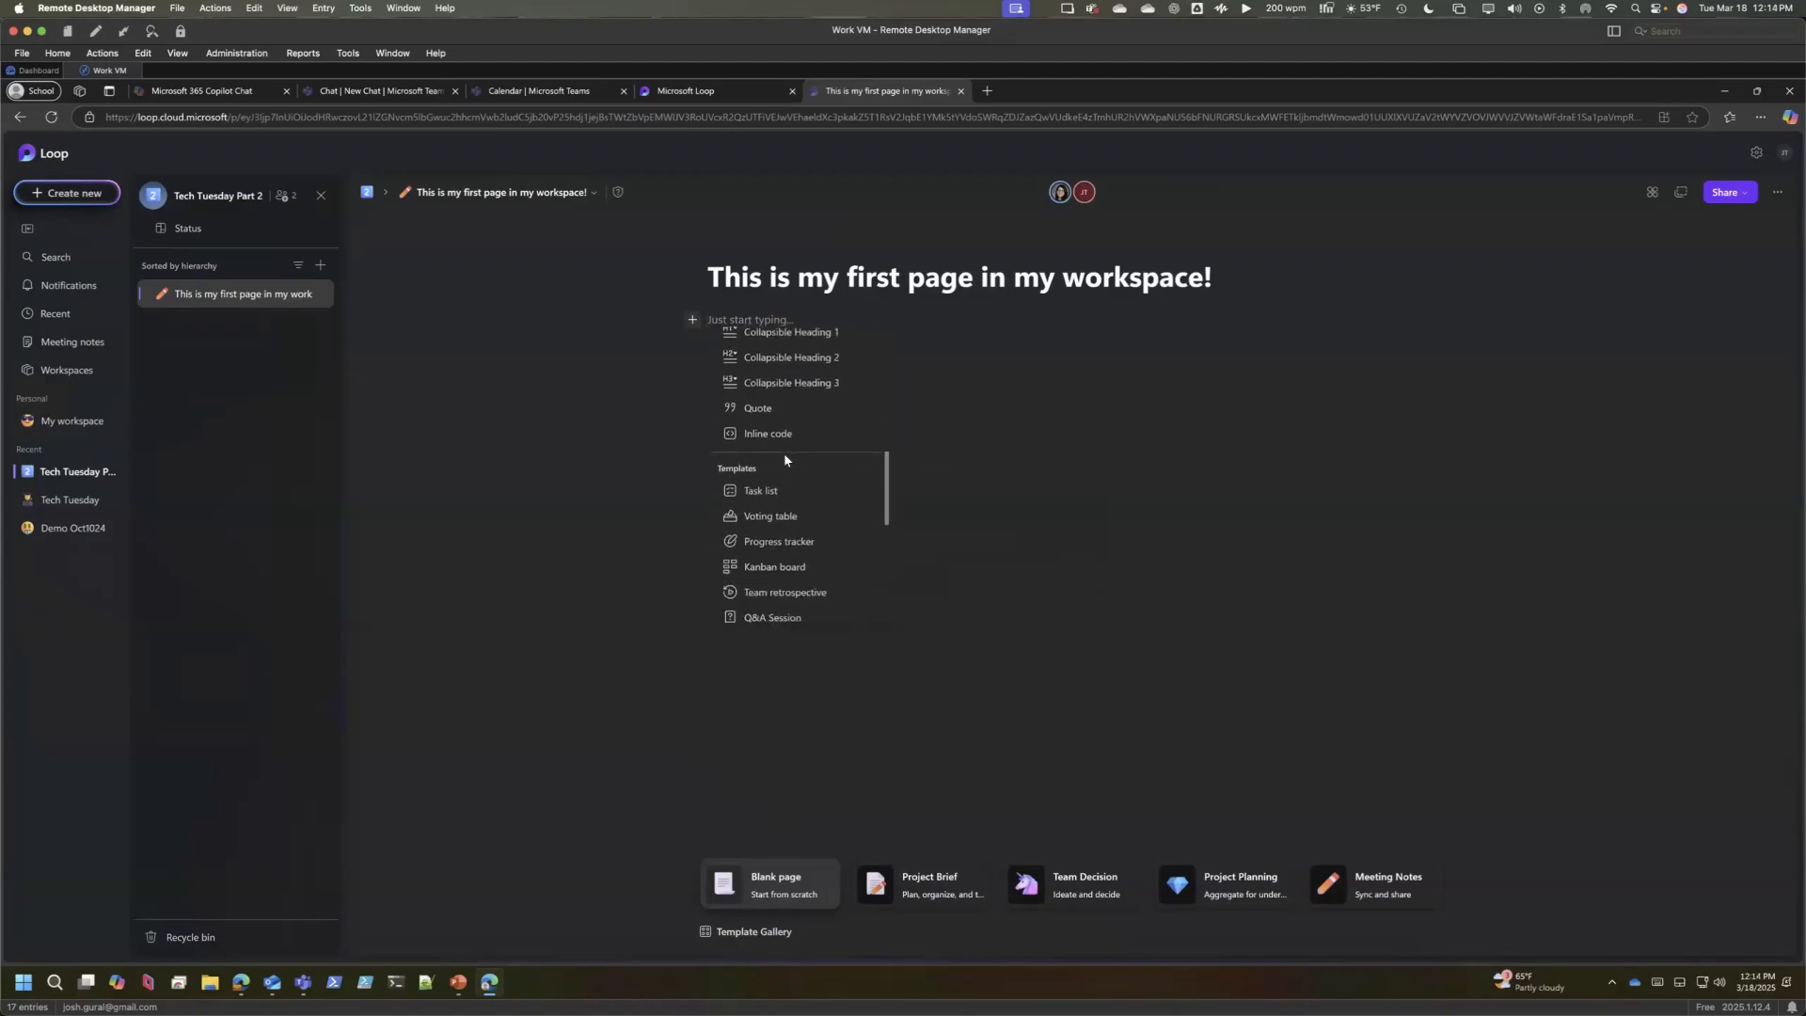
{"action": "scroll", "coordinate": [800, 467], "scroll_direction": "up", "scroll_amount": 10}
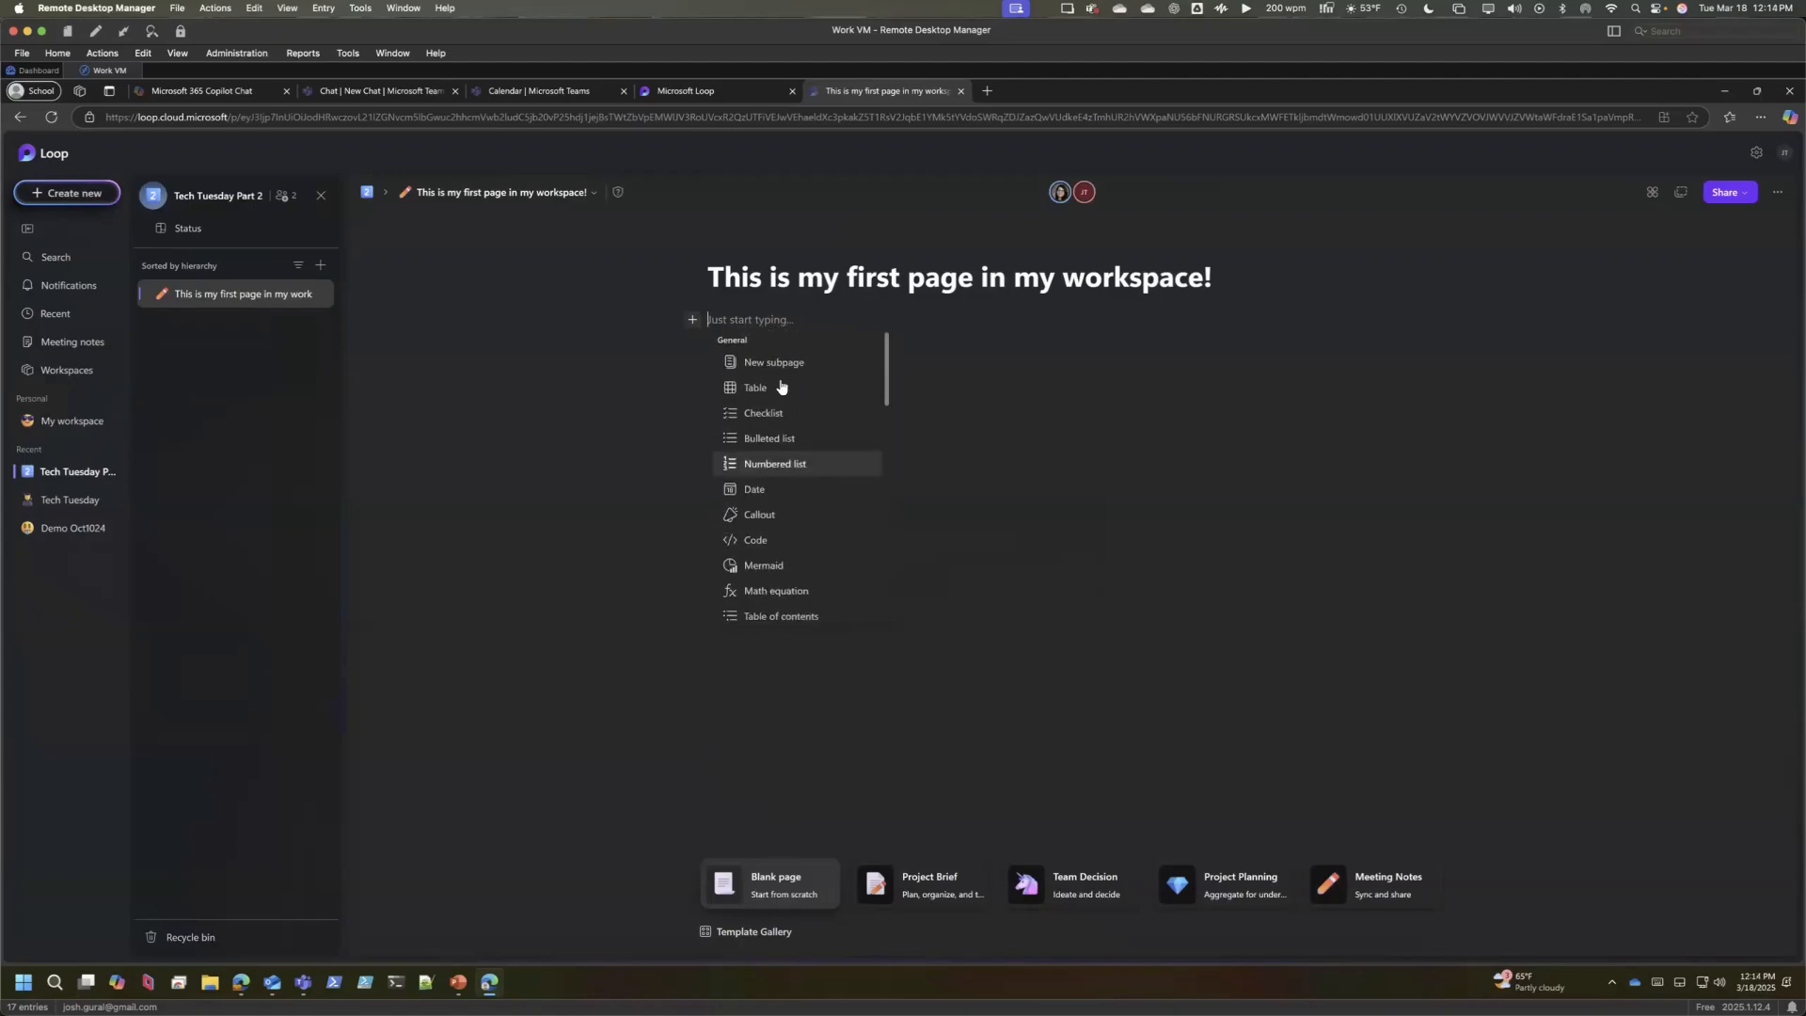
{"action": "left_click", "coordinate": [1169, 362]}
- Write "Hello!" as the first line of the page body and insert a checklist a few lines below it
{"action": "type", "text": "Hello!"}
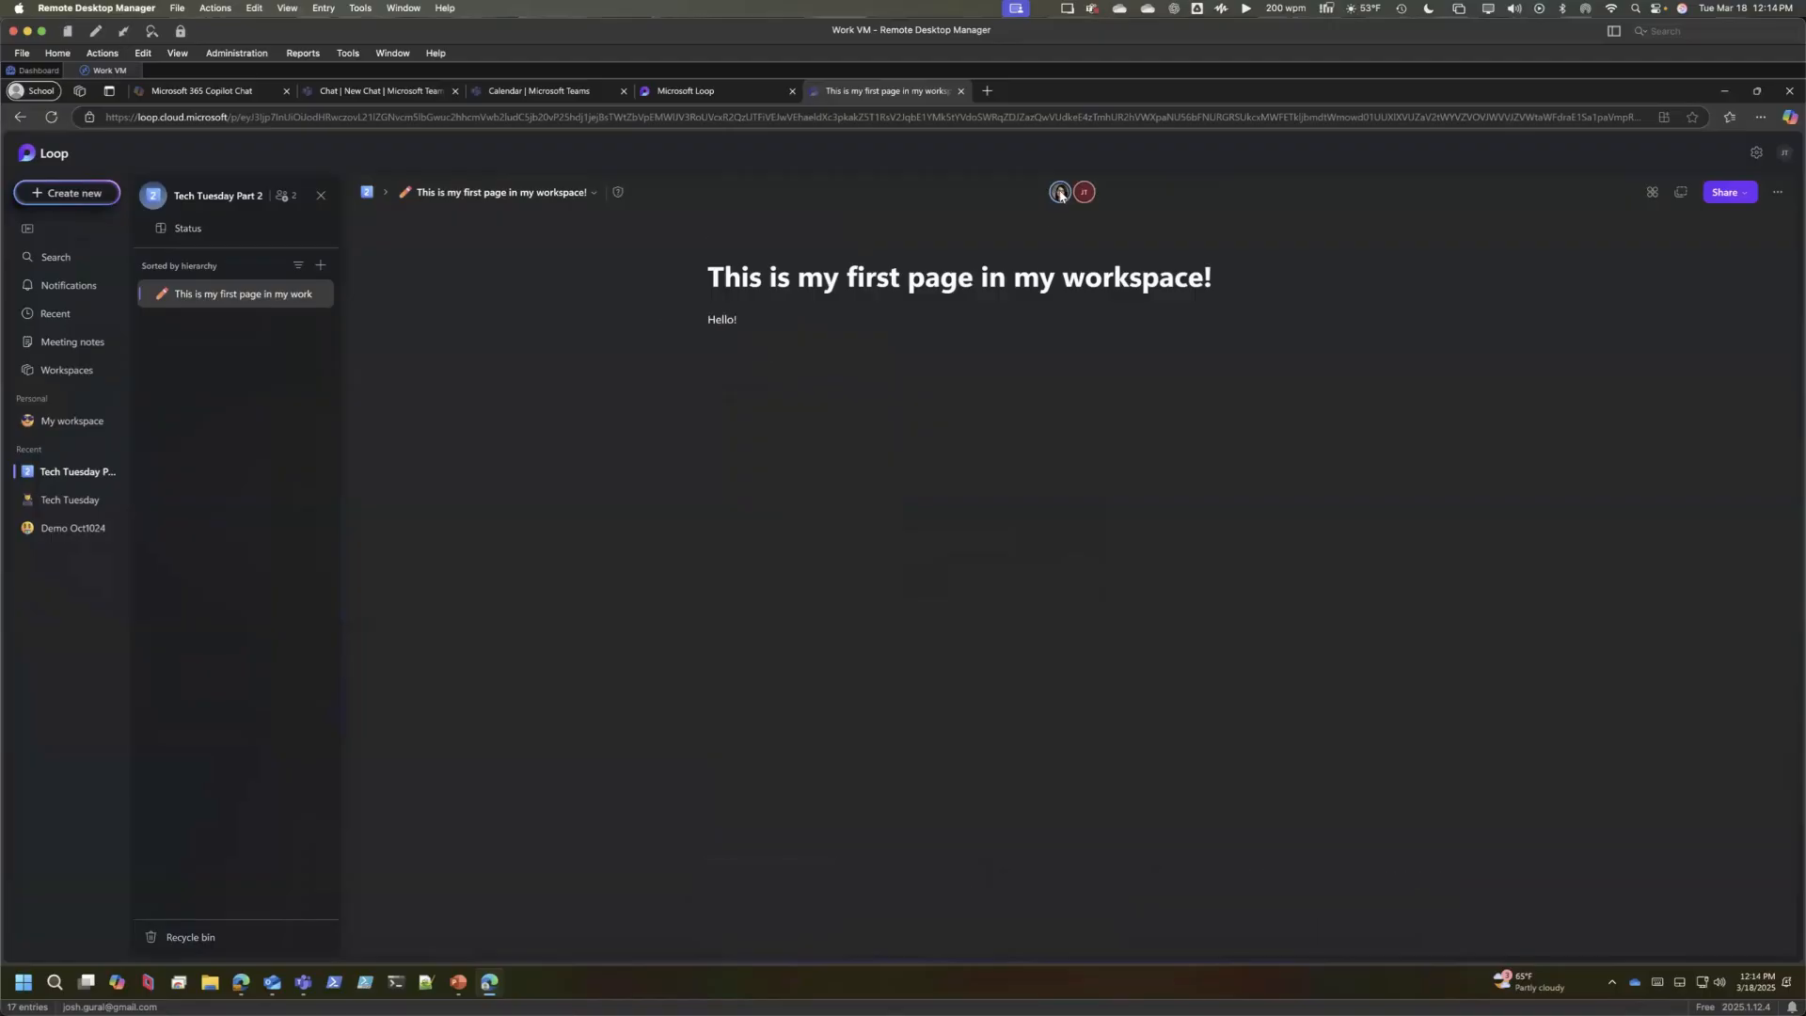
{"action": "mouse_move", "coordinate": [1060, 194]}
{"action": "key", "text": "Return"}
{"action": "key", "text": "Return"}
{"action": "key", "text": "Return"}
{"action": "key", "text": "Return"}
{"action": "type", "text": "/"}
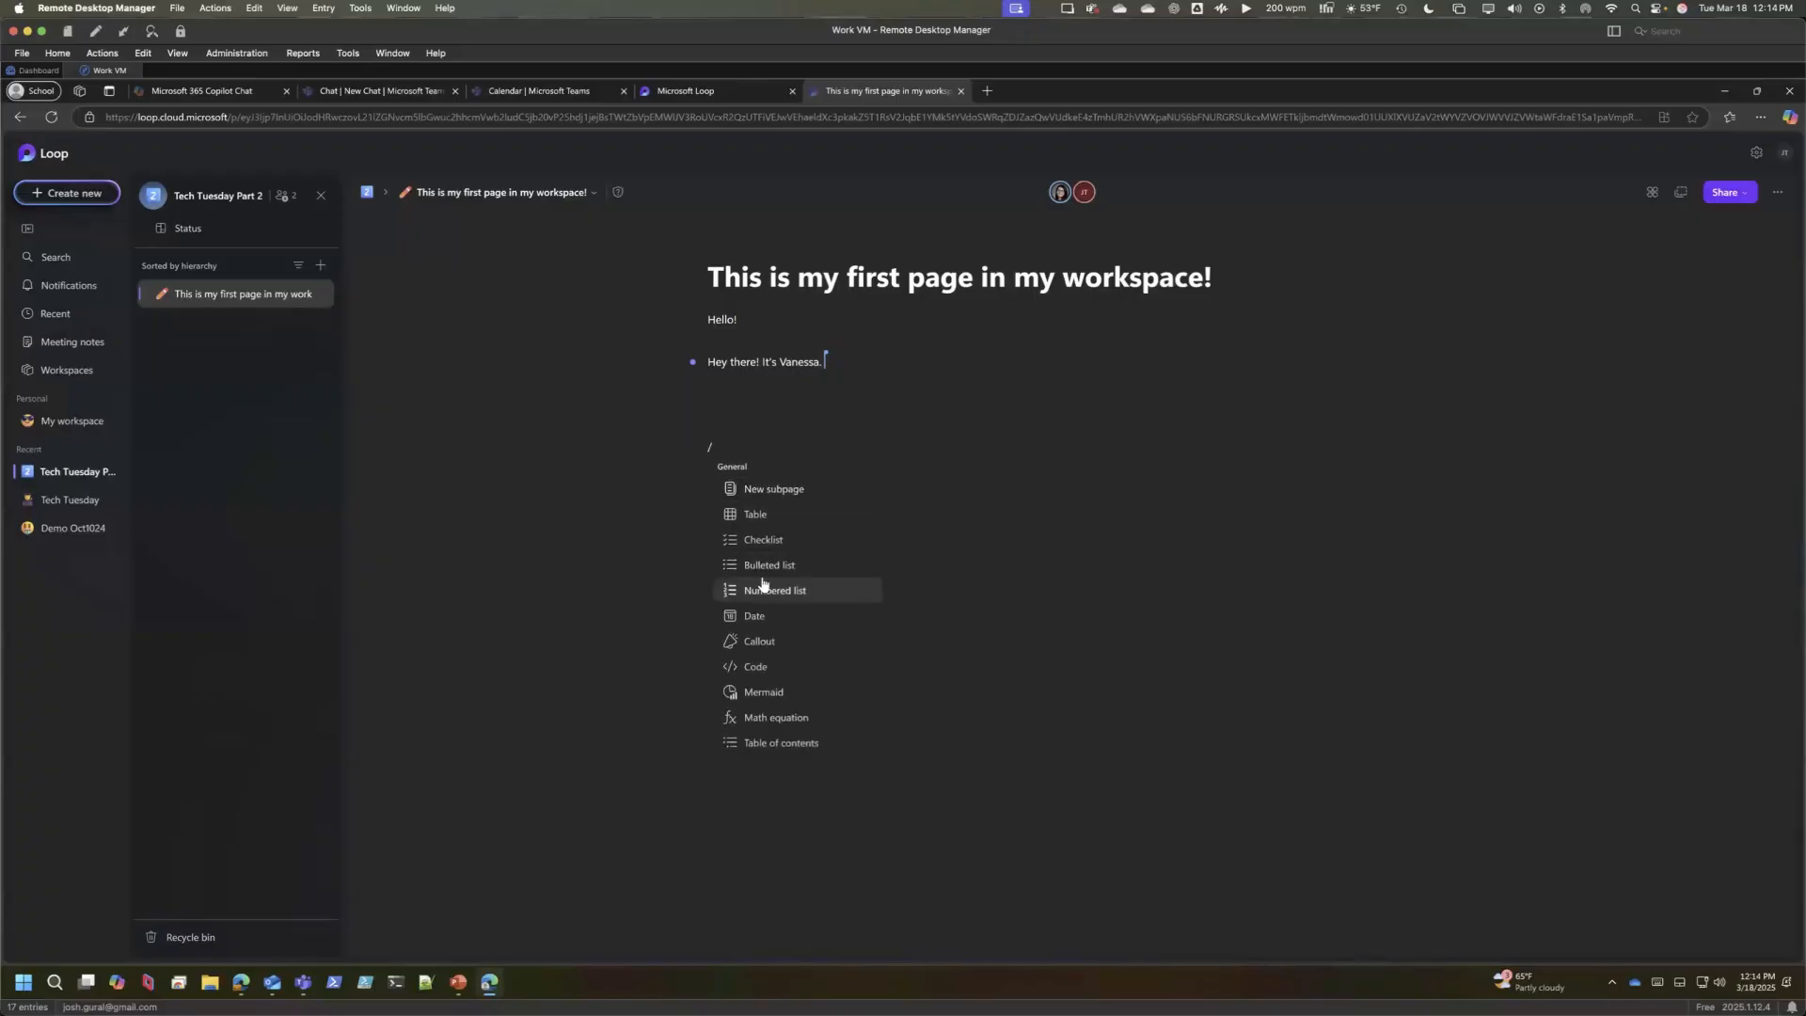
{"action": "left_click", "coordinate": [764, 540]}
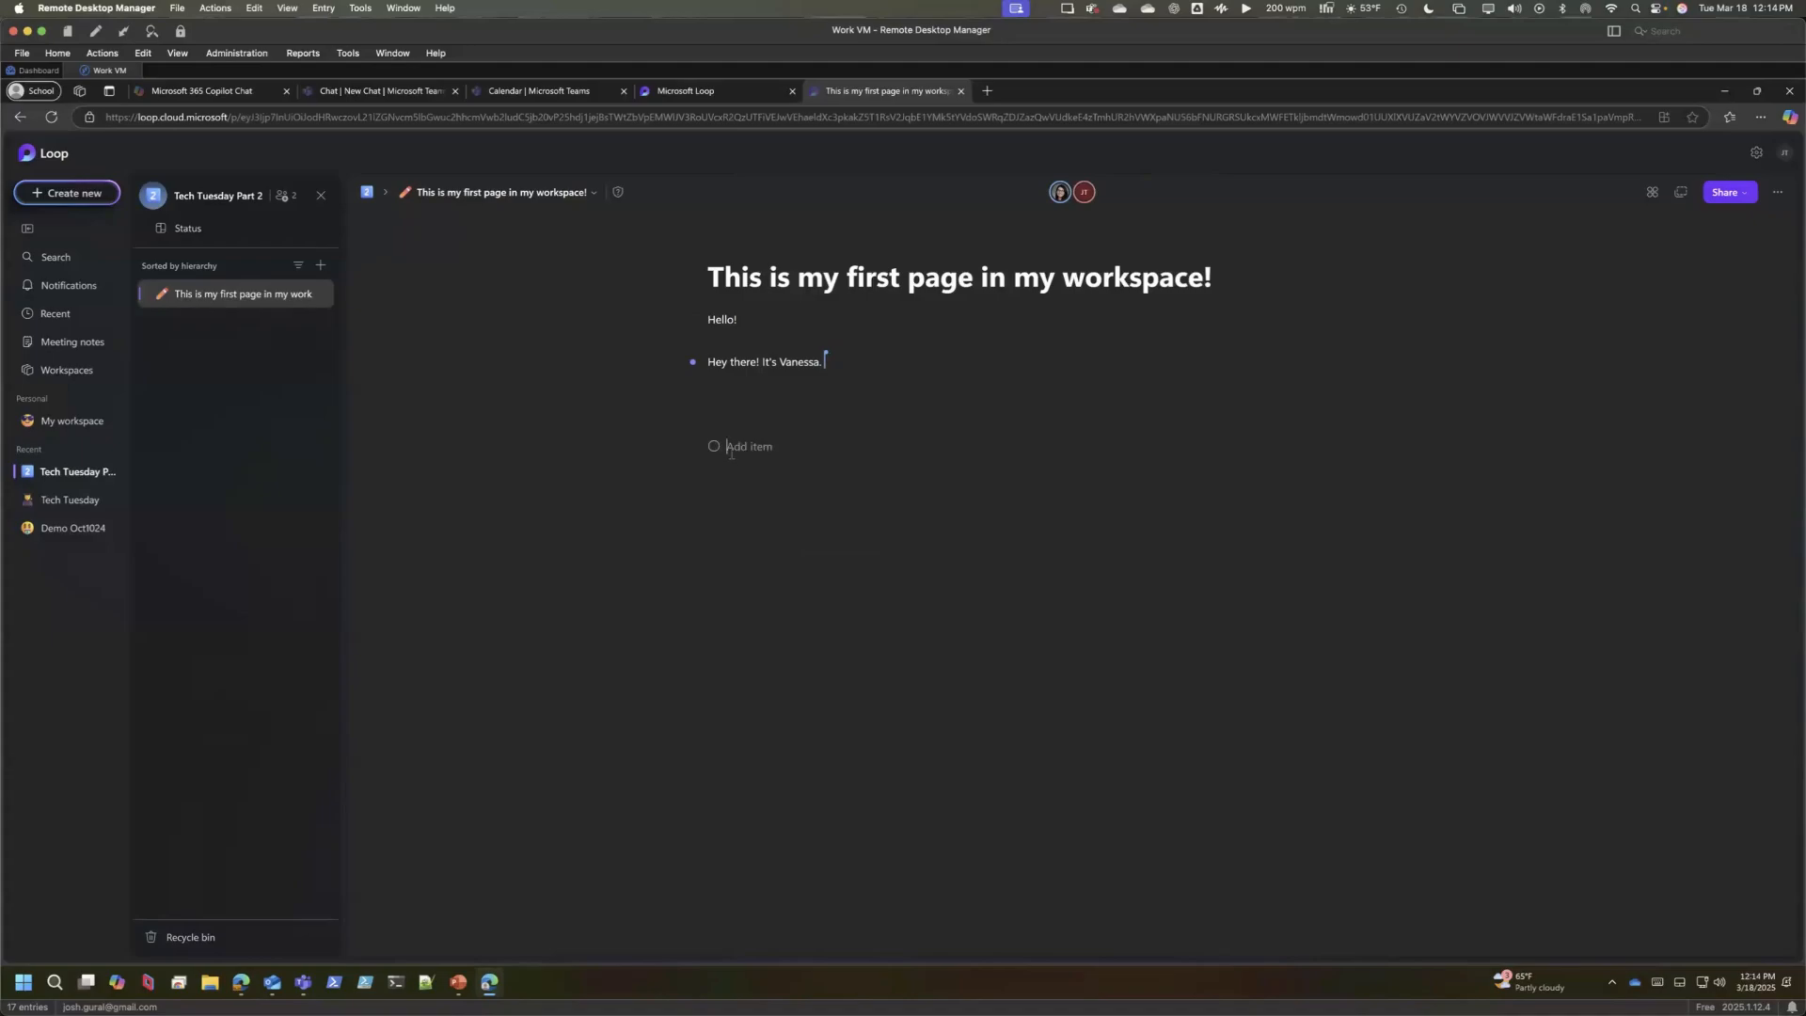
- Write "This is items to talk about in our next 1-1" as a line above the empty checklist item
{"action": "type", "text": "This is item"}
{"action": "type", "text": "s to talk about "}
{"action": "type", "text": "in our next 101"}
{"action": "type", "text": "1"}
- Create a Loop component from the empty checklist item
{"action": "left_click", "coordinate": [676, 447]}
{"action": "key", "text": "Escape"}
{"action": "left_click", "coordinate": [692, 447]}
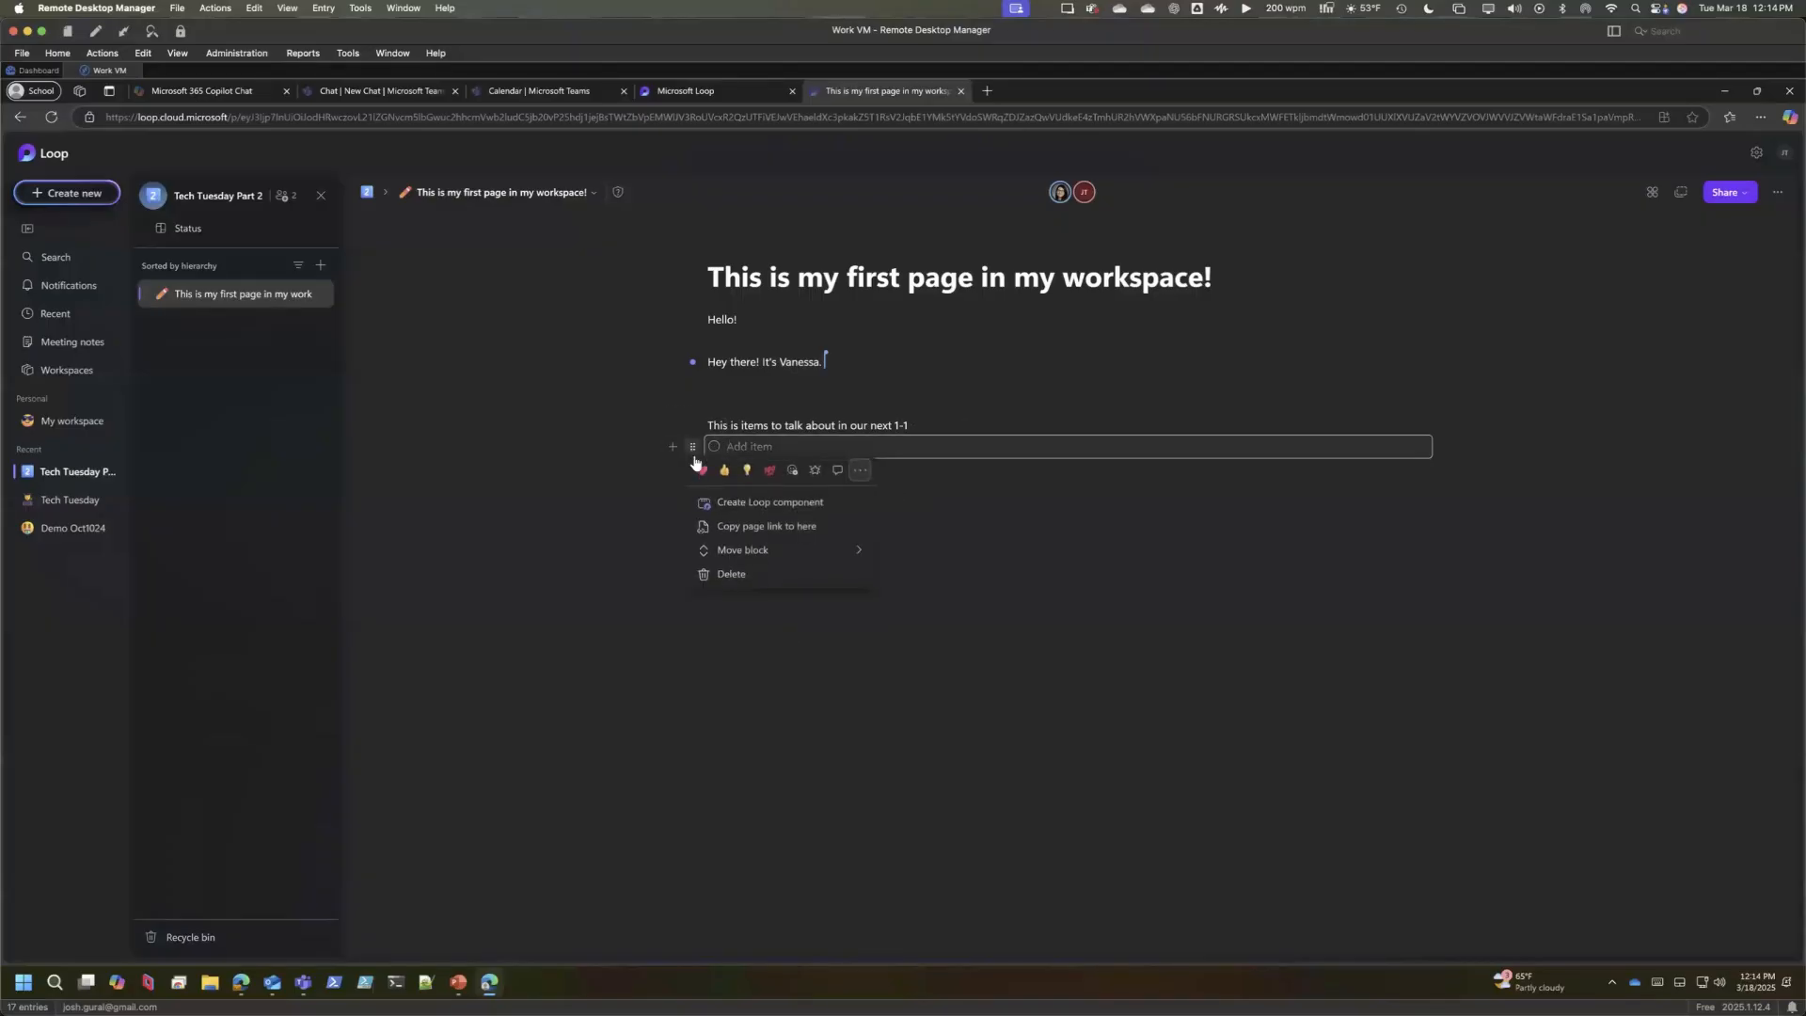
{"action": "left_click", "coordinate": [733, 502]}
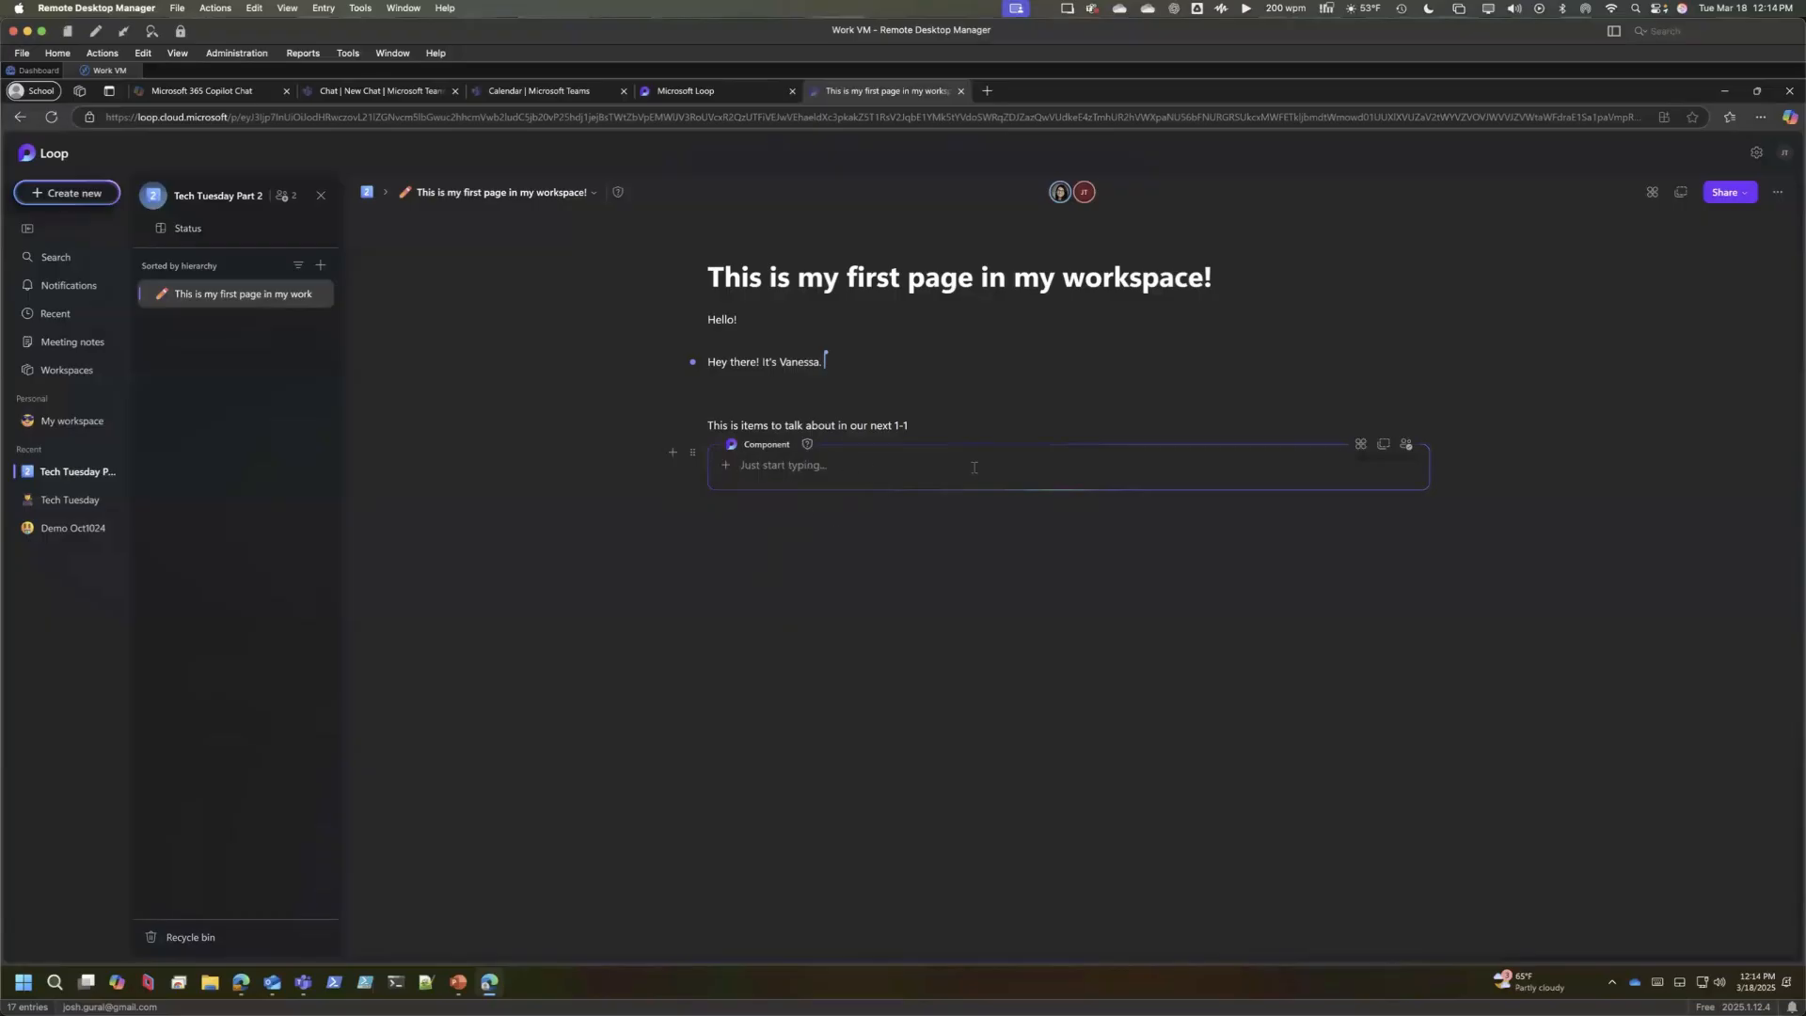
- Insert a checklist inside the new Loop component
{"action": "type", "text": "/"}
{"action": "key", "text": "Down"}
{"action": "key", "text": "Down"}
{"action": "key", "text": "Down"}
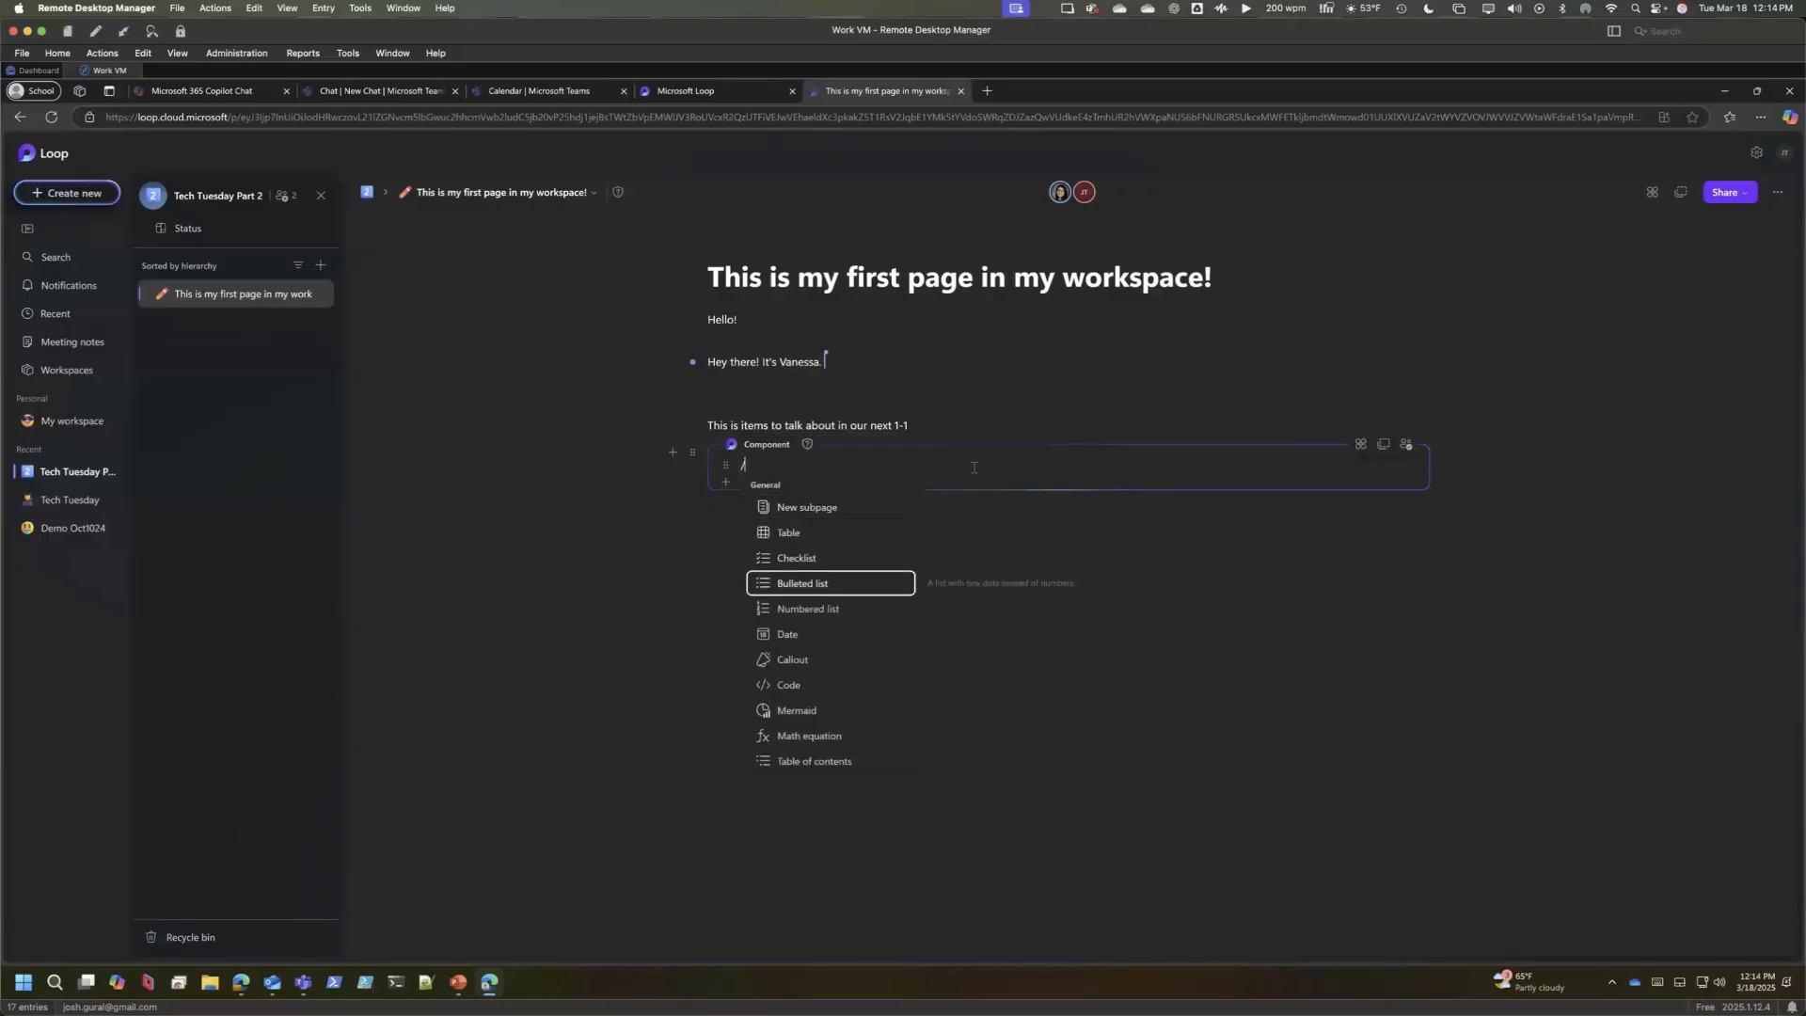
{"action": "key", "text": "Up"}
{"action": "key", "text": "Return"}
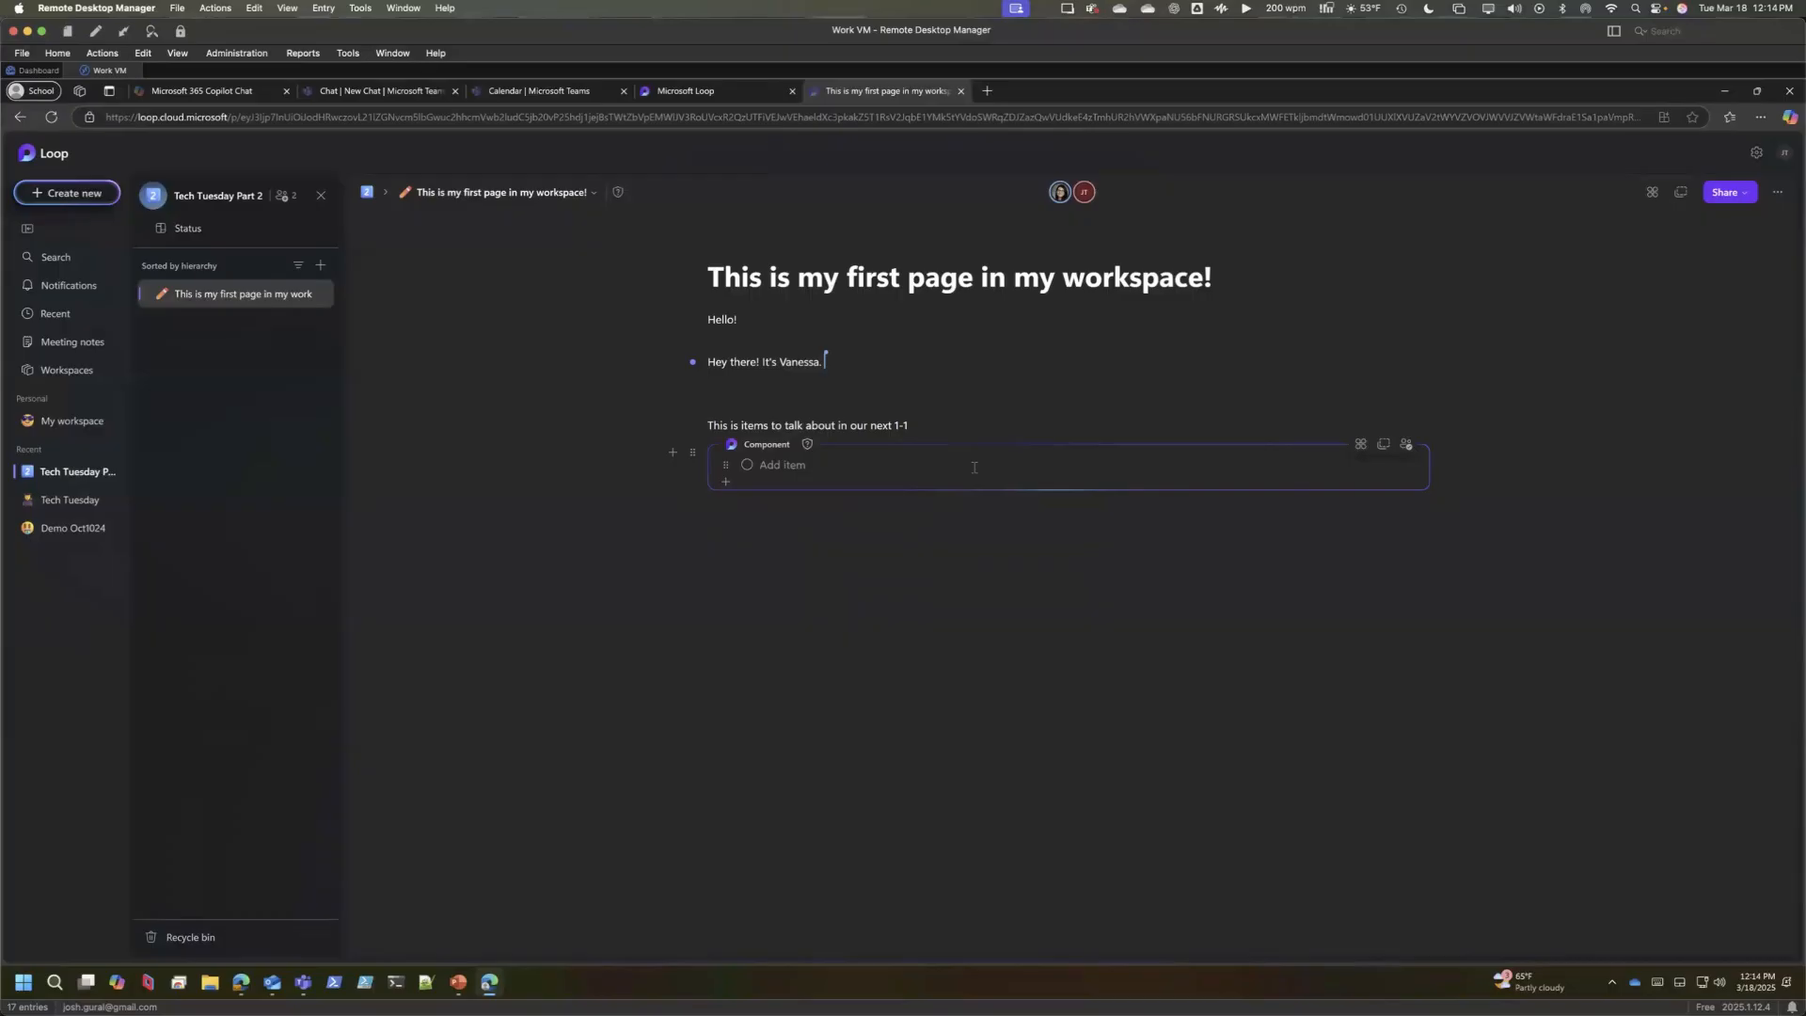
- Fill the component's checklist with the items Thing 1, Thing 2 and Thing 3
{"action": "type", "text": "Thing 1"}
{"action": "key", "text": "Return"}
{"action": "type", "text": "Thing "}
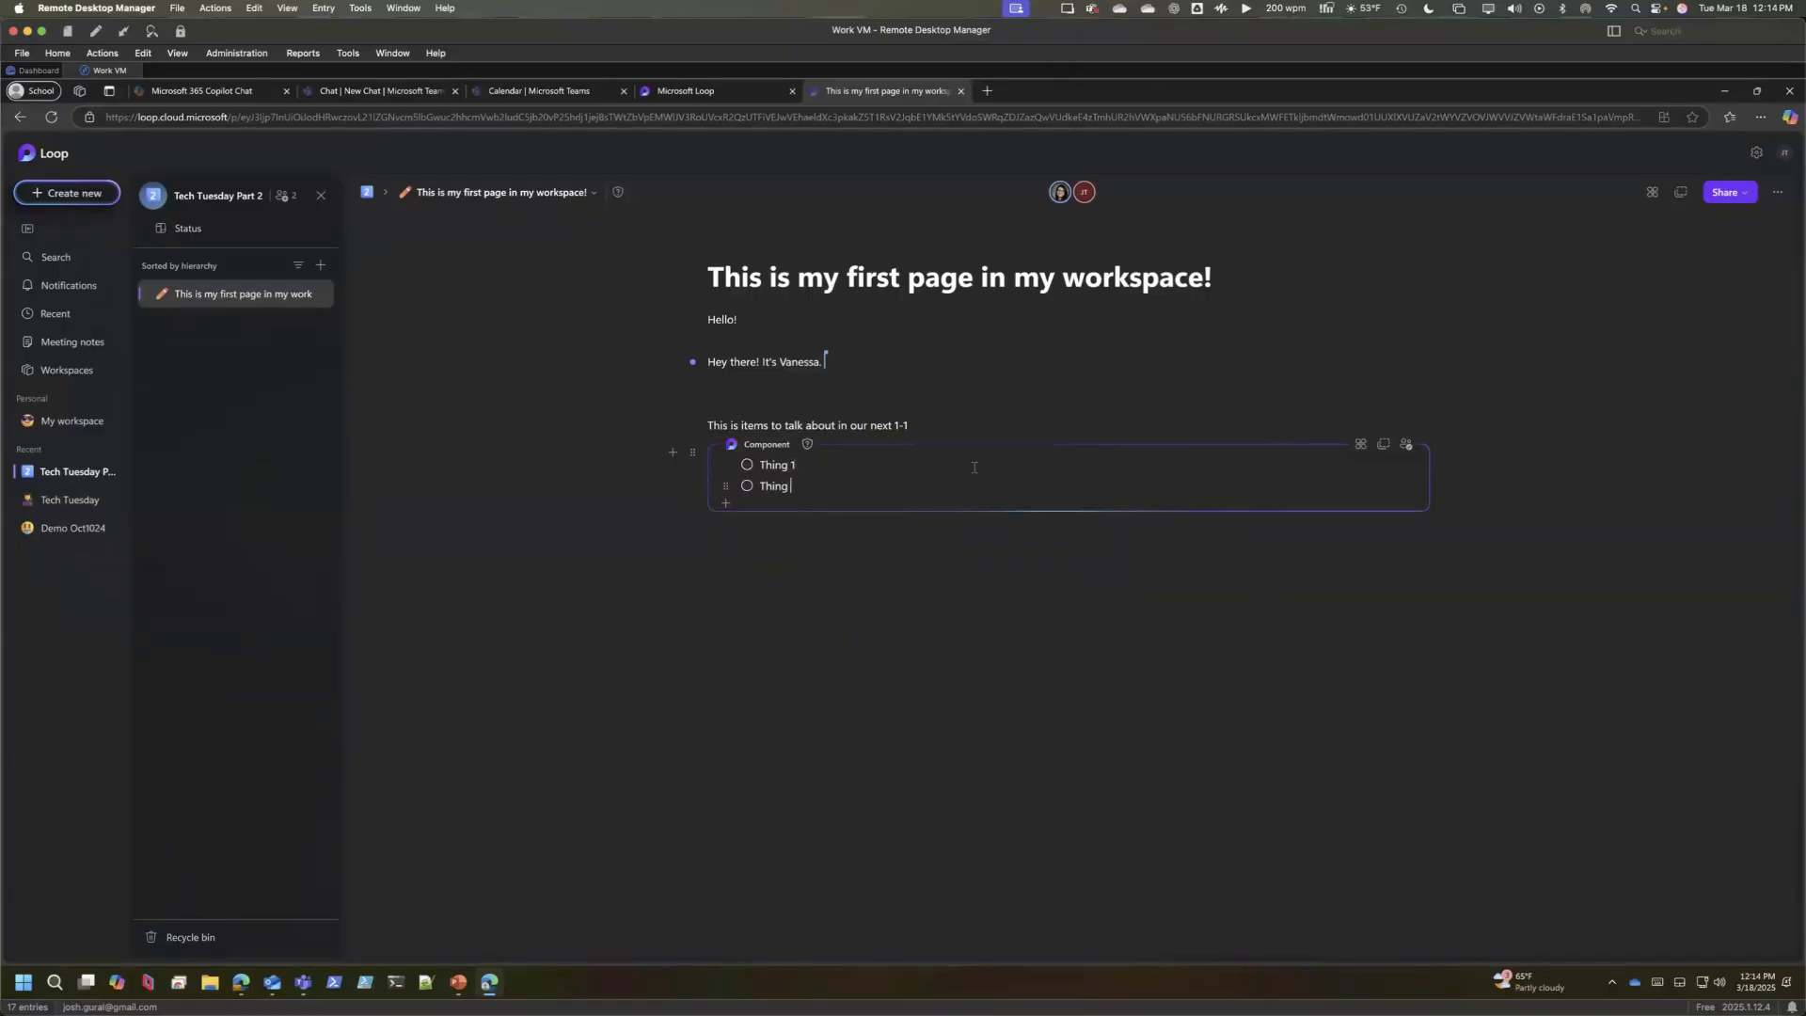
{"action": "type", "text": "2"}
{"action": "key", "text": "Return"}
{"action": "type", "text": "Thing 3"}
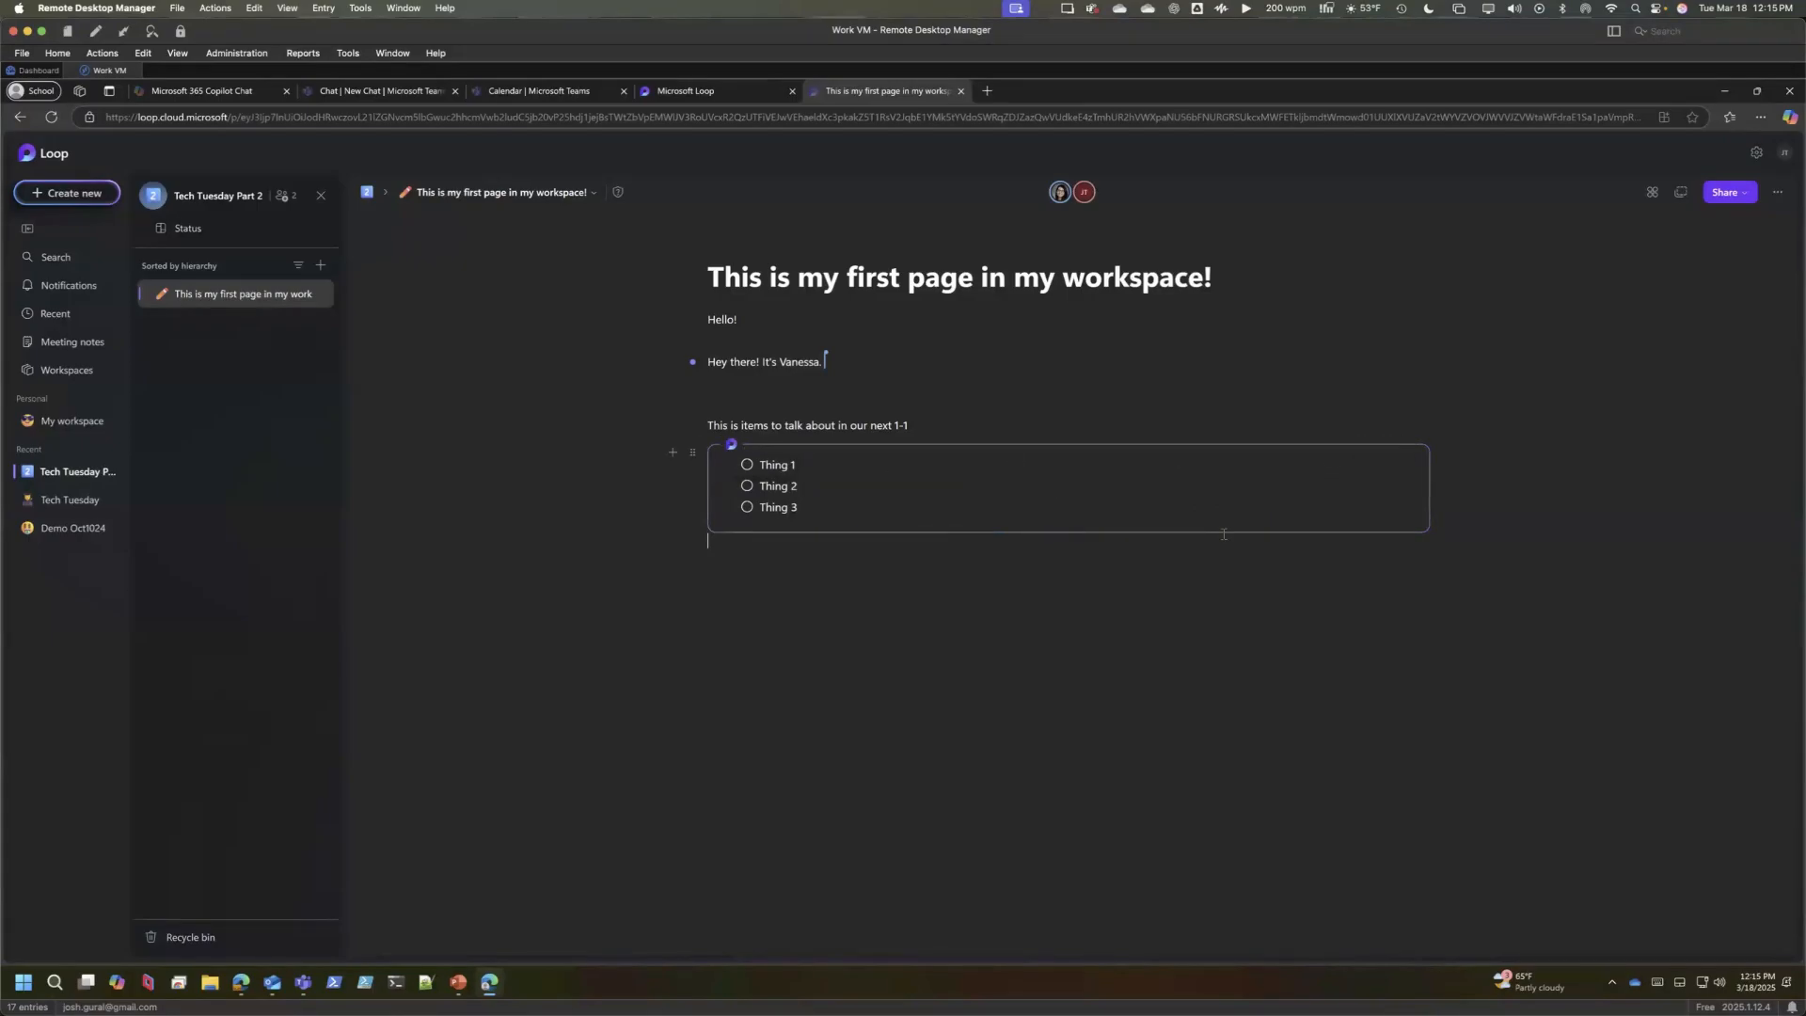
{"action": "left_click", "coordinate": [649, 547]}
- View the component on its own page, return to "This is my first page in my workspace!" and view that page's version history
{"action": "left_click", "coordinate": [781, 442]}
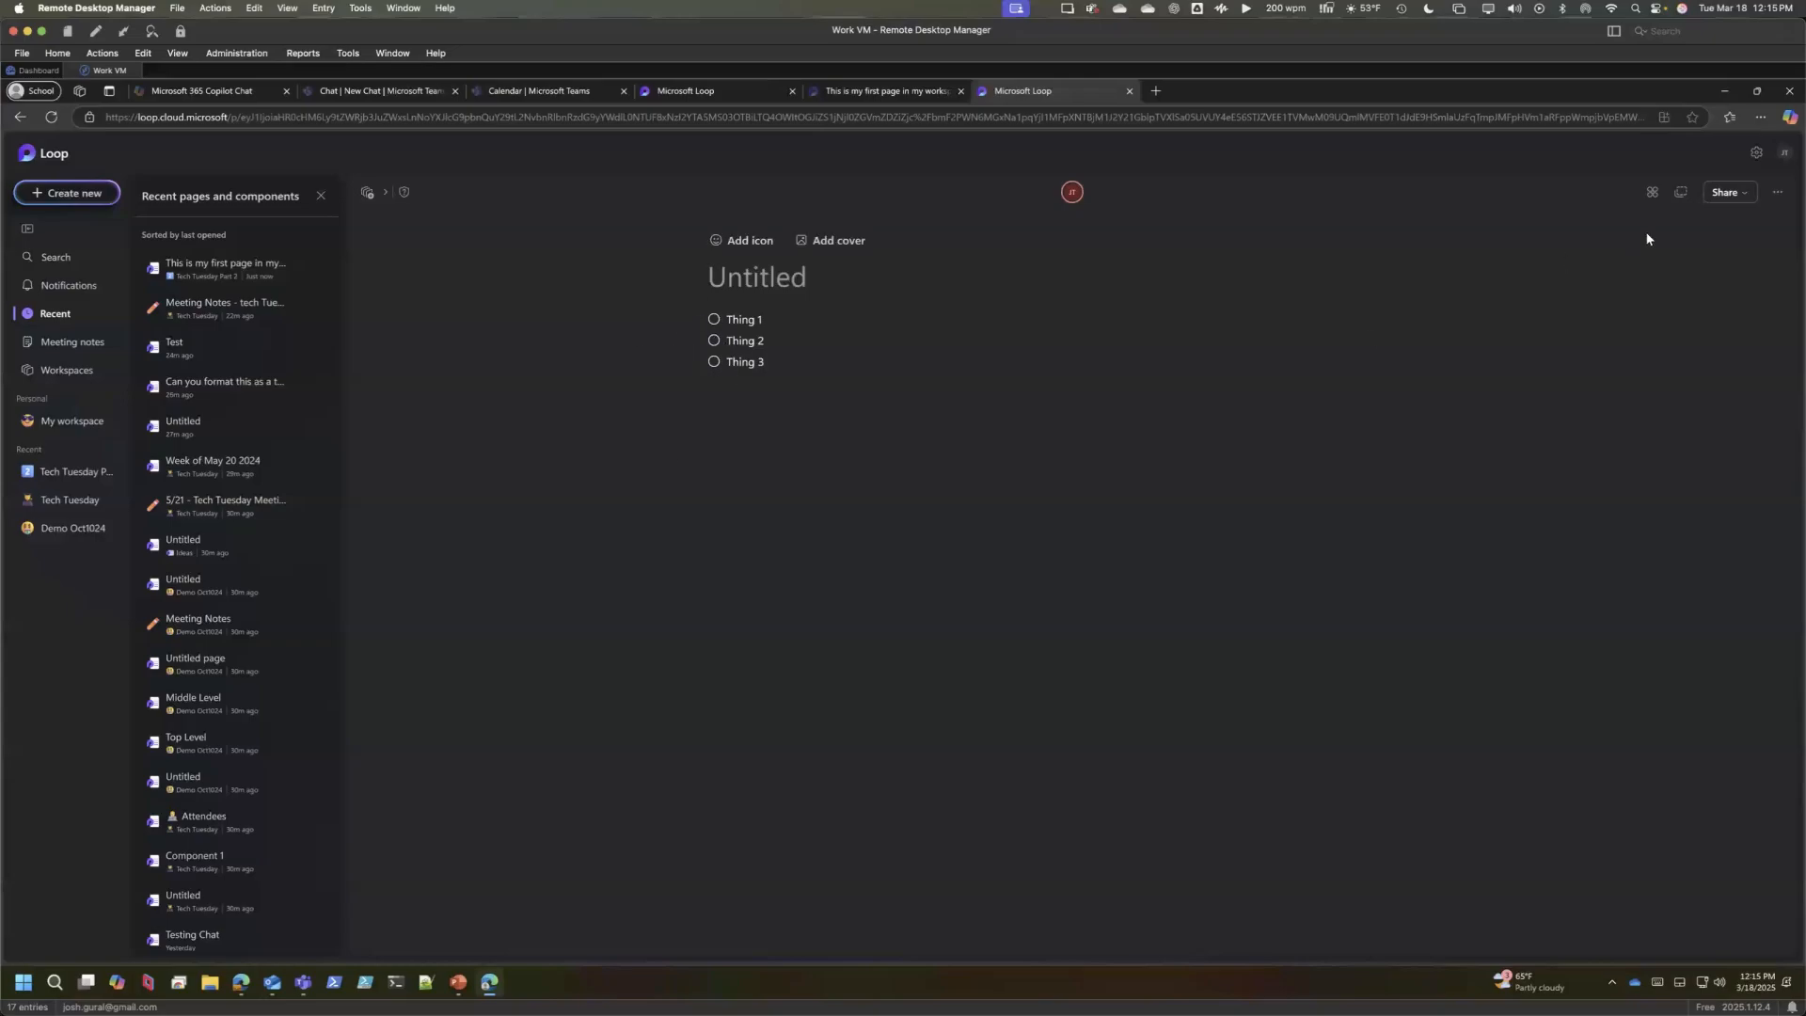
{"action": "left_click", "coordinate": [209, 268]}
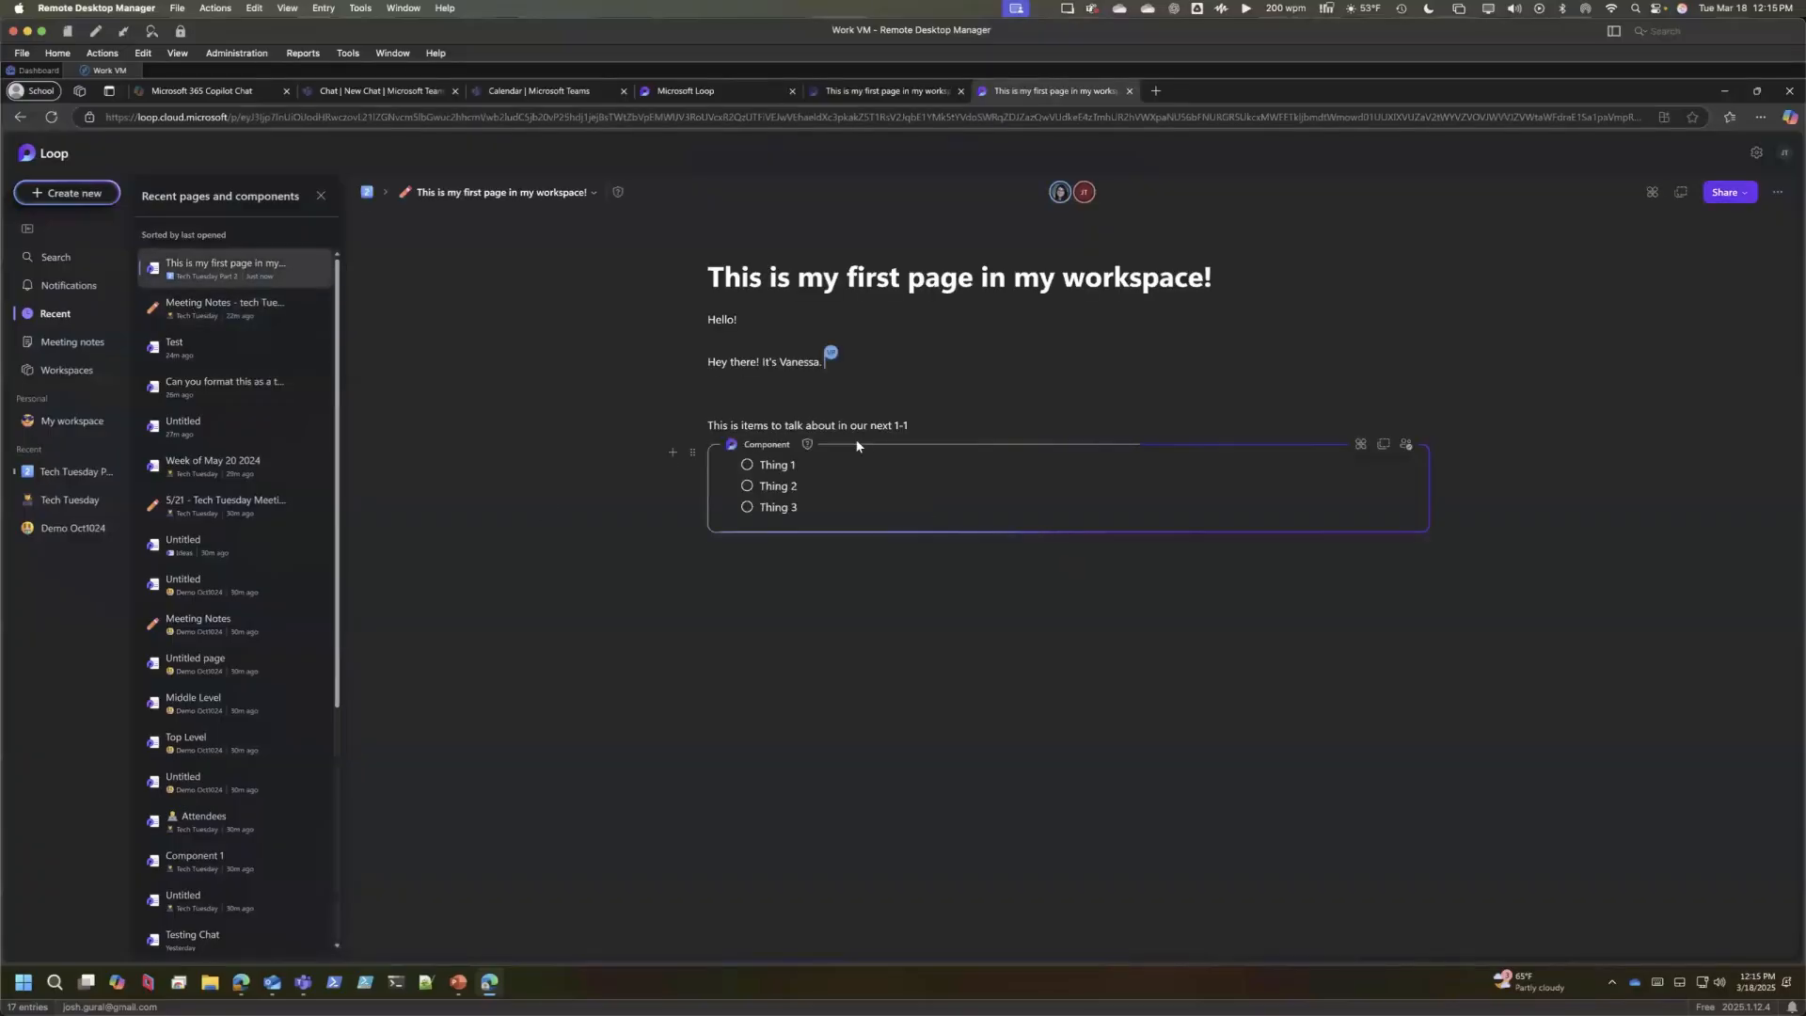
{"action": "left_click", "coordinate": [1778, 192]}
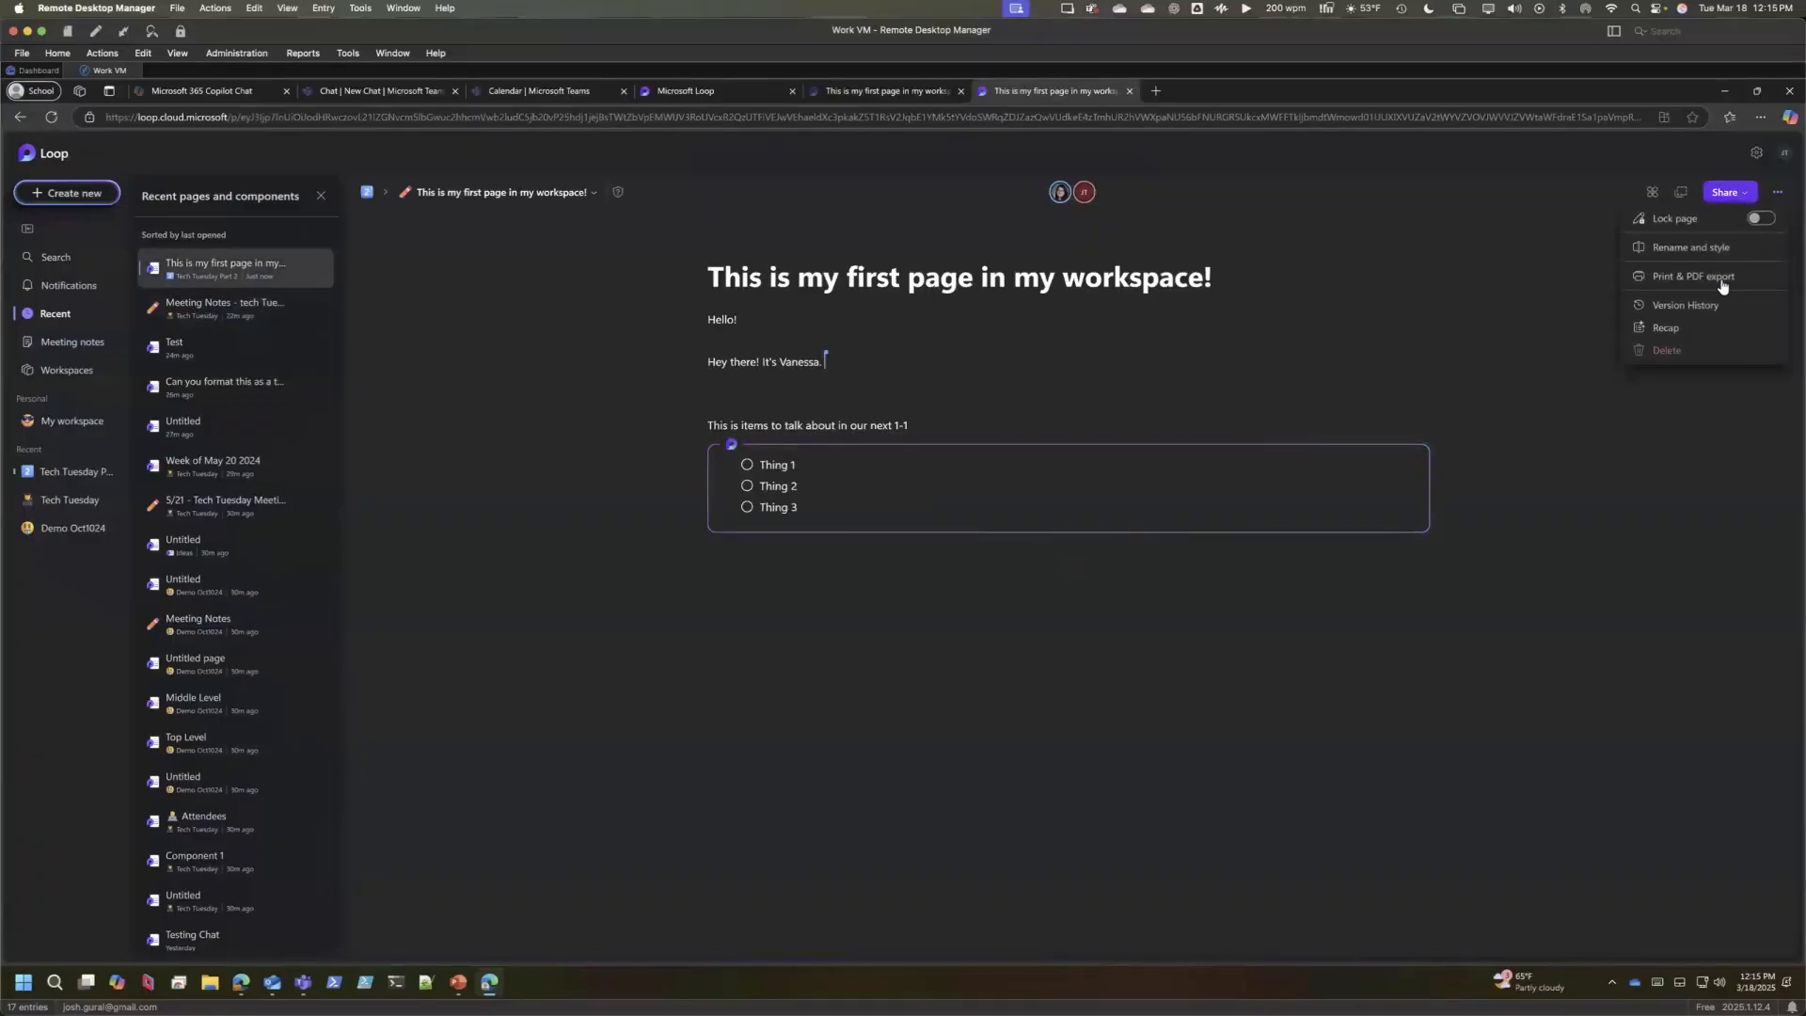
{"action": "left_click", "coordinate": [1702, 299]}
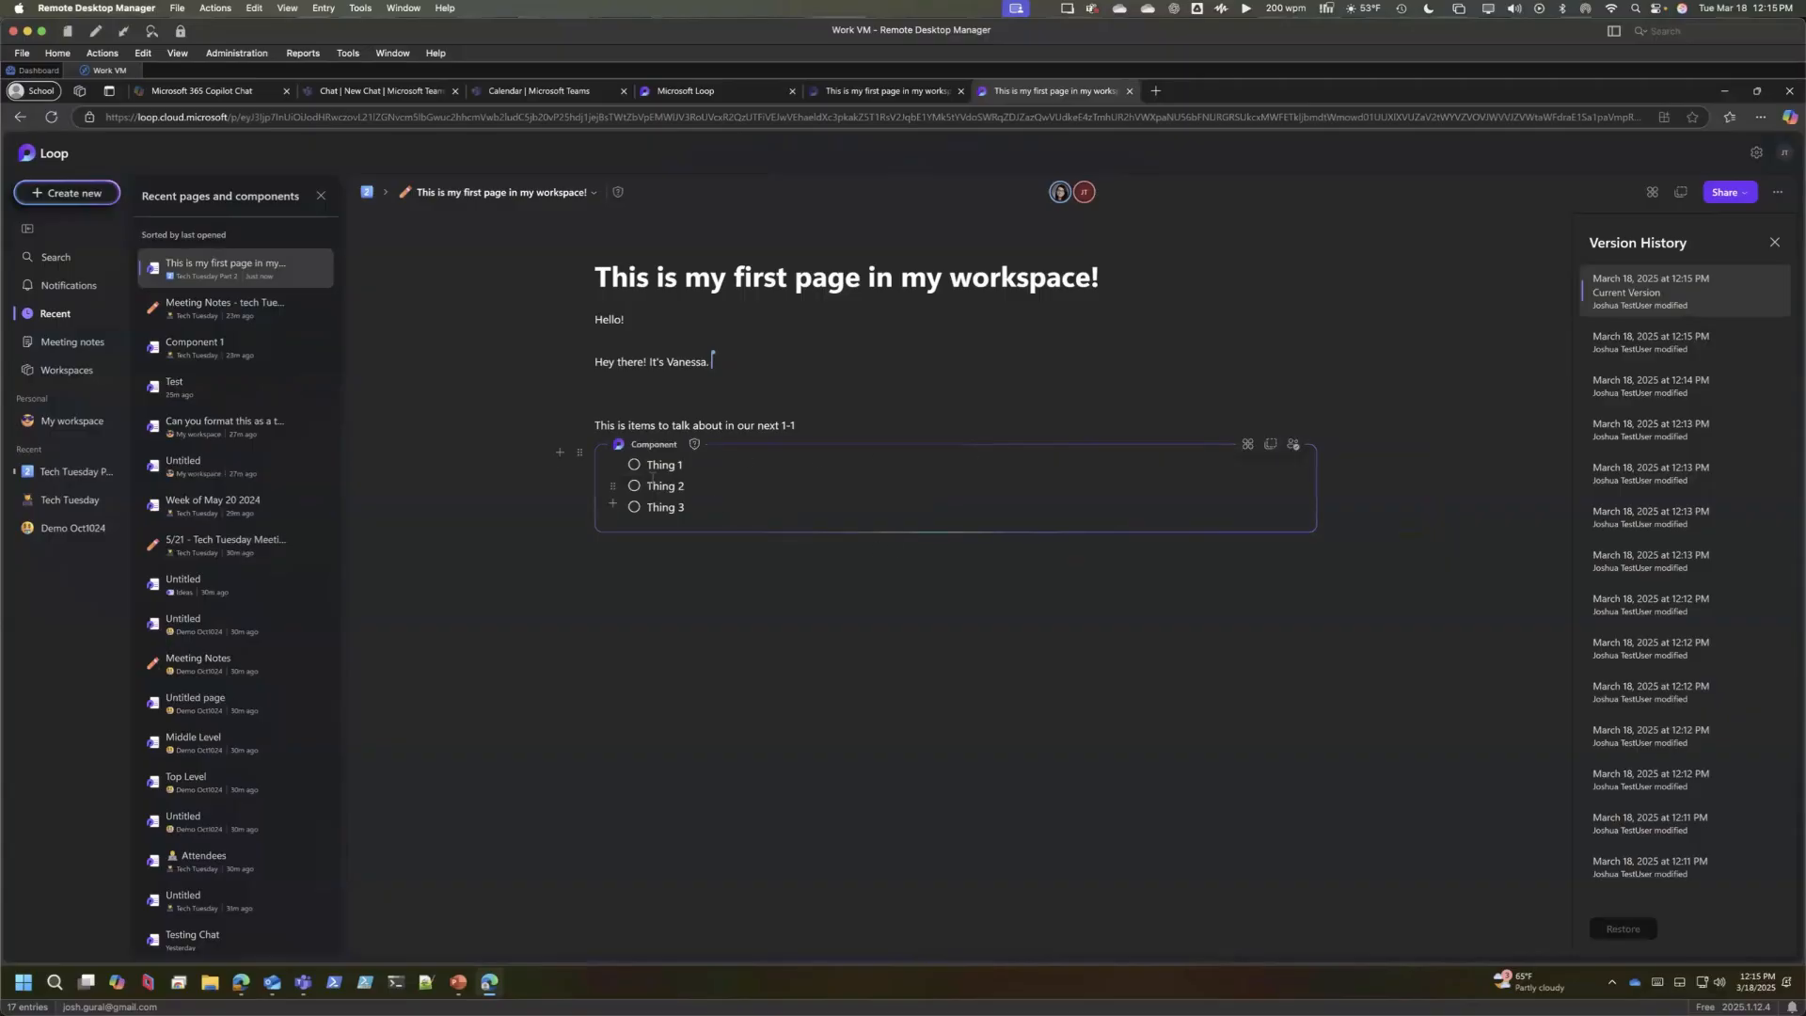
- Open the checklist component on its own page, view its separate version history and return to the workspace page
{"action": "left_click", "coordinate": [653, 445]}
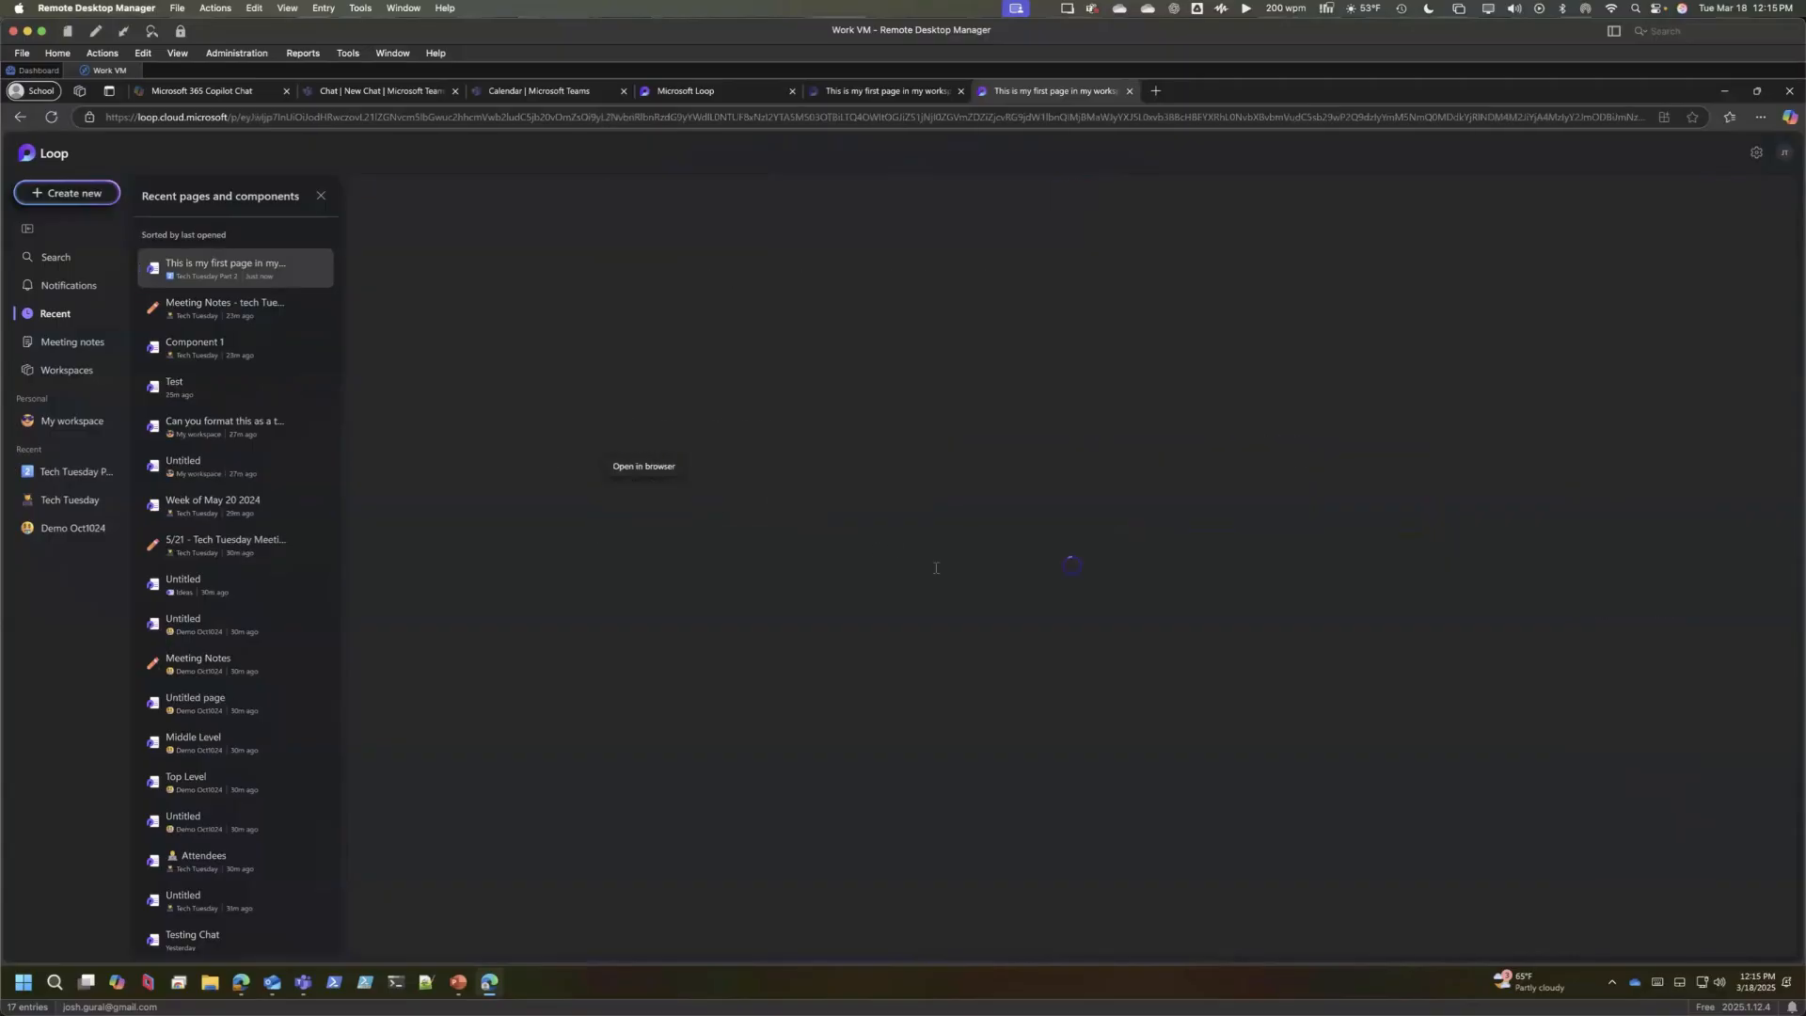
{"action": "left_click", "coordinate": [1777, 192]}
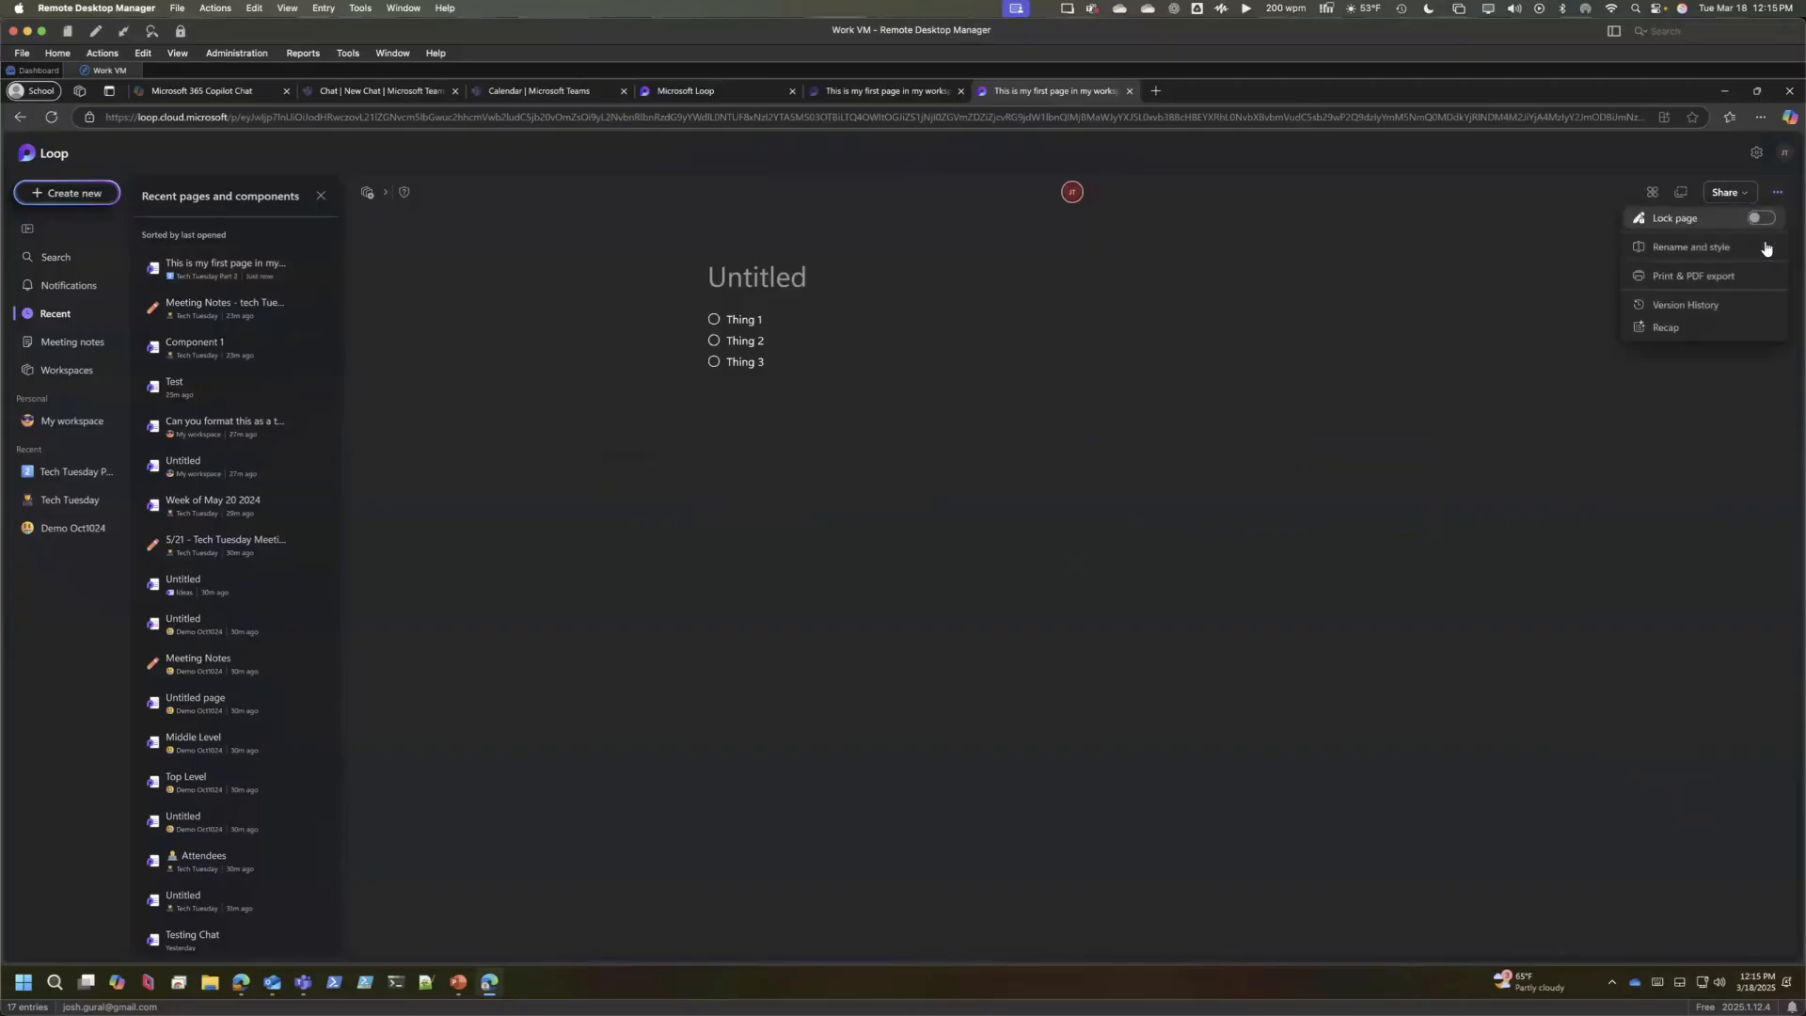
{"action": "left_click", "coordinate": [1693, 307]}
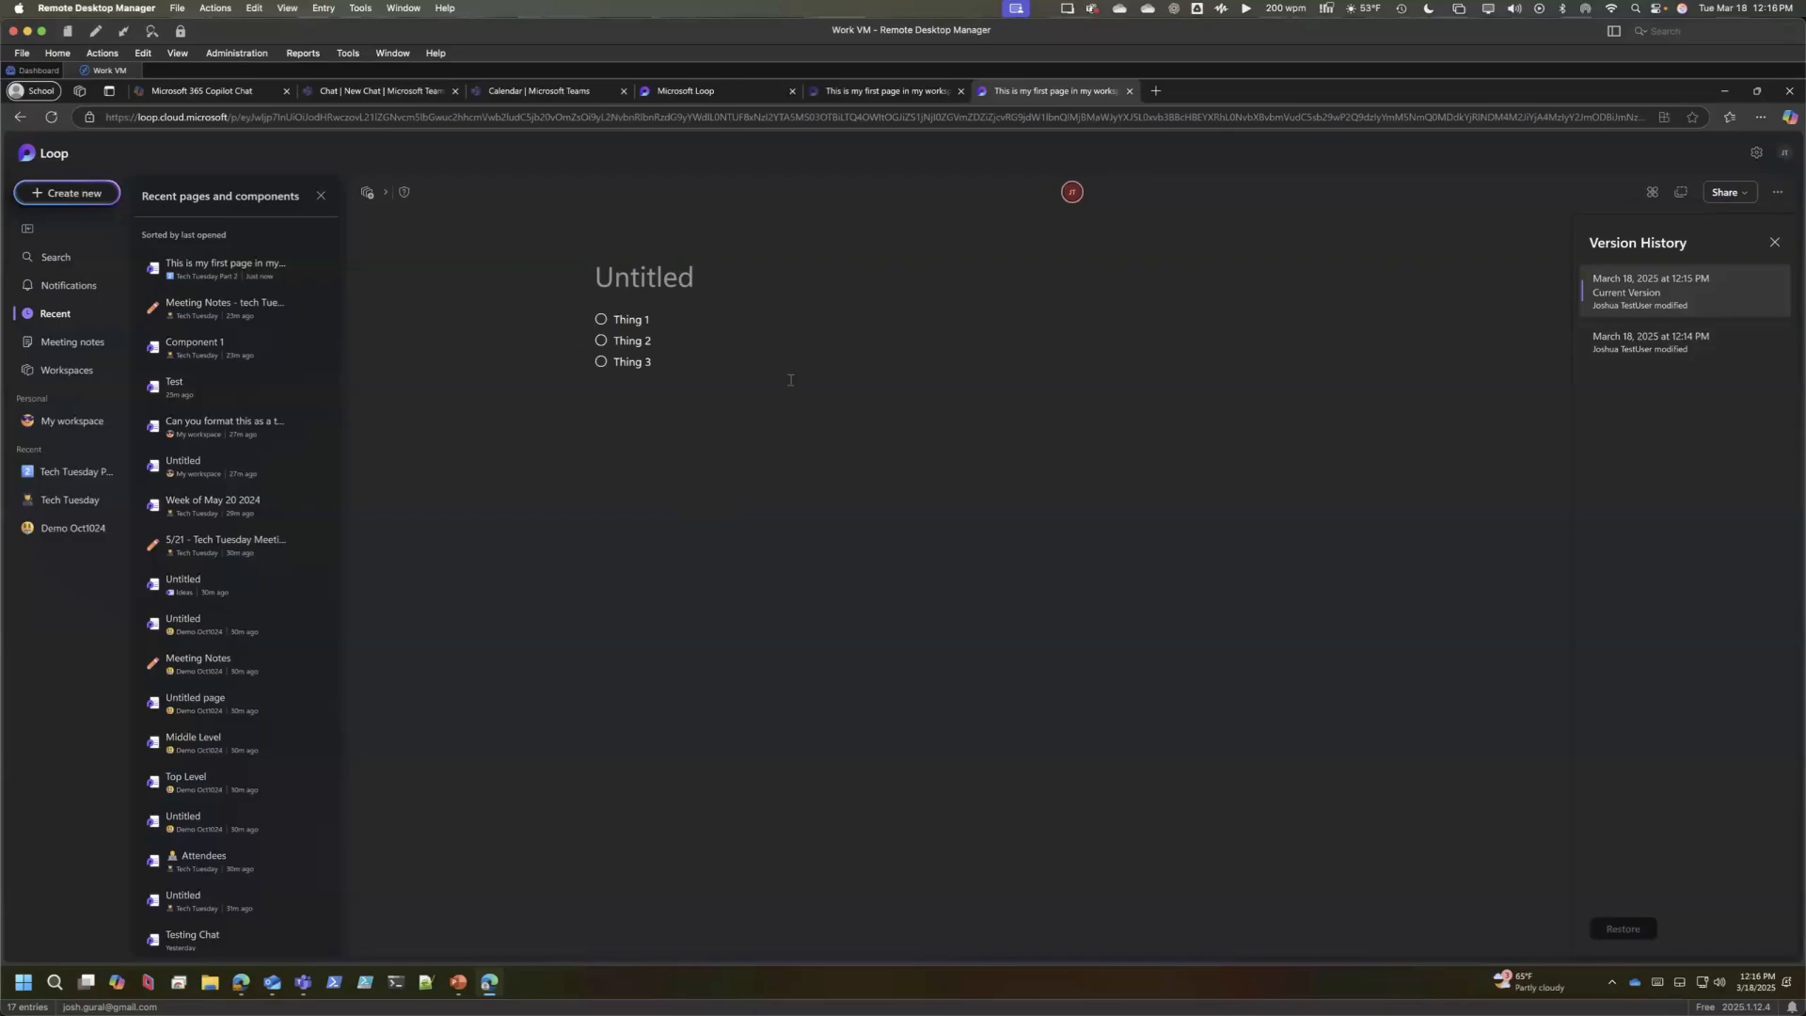
{"action": "left_click", "coordinate": [240, 265]}
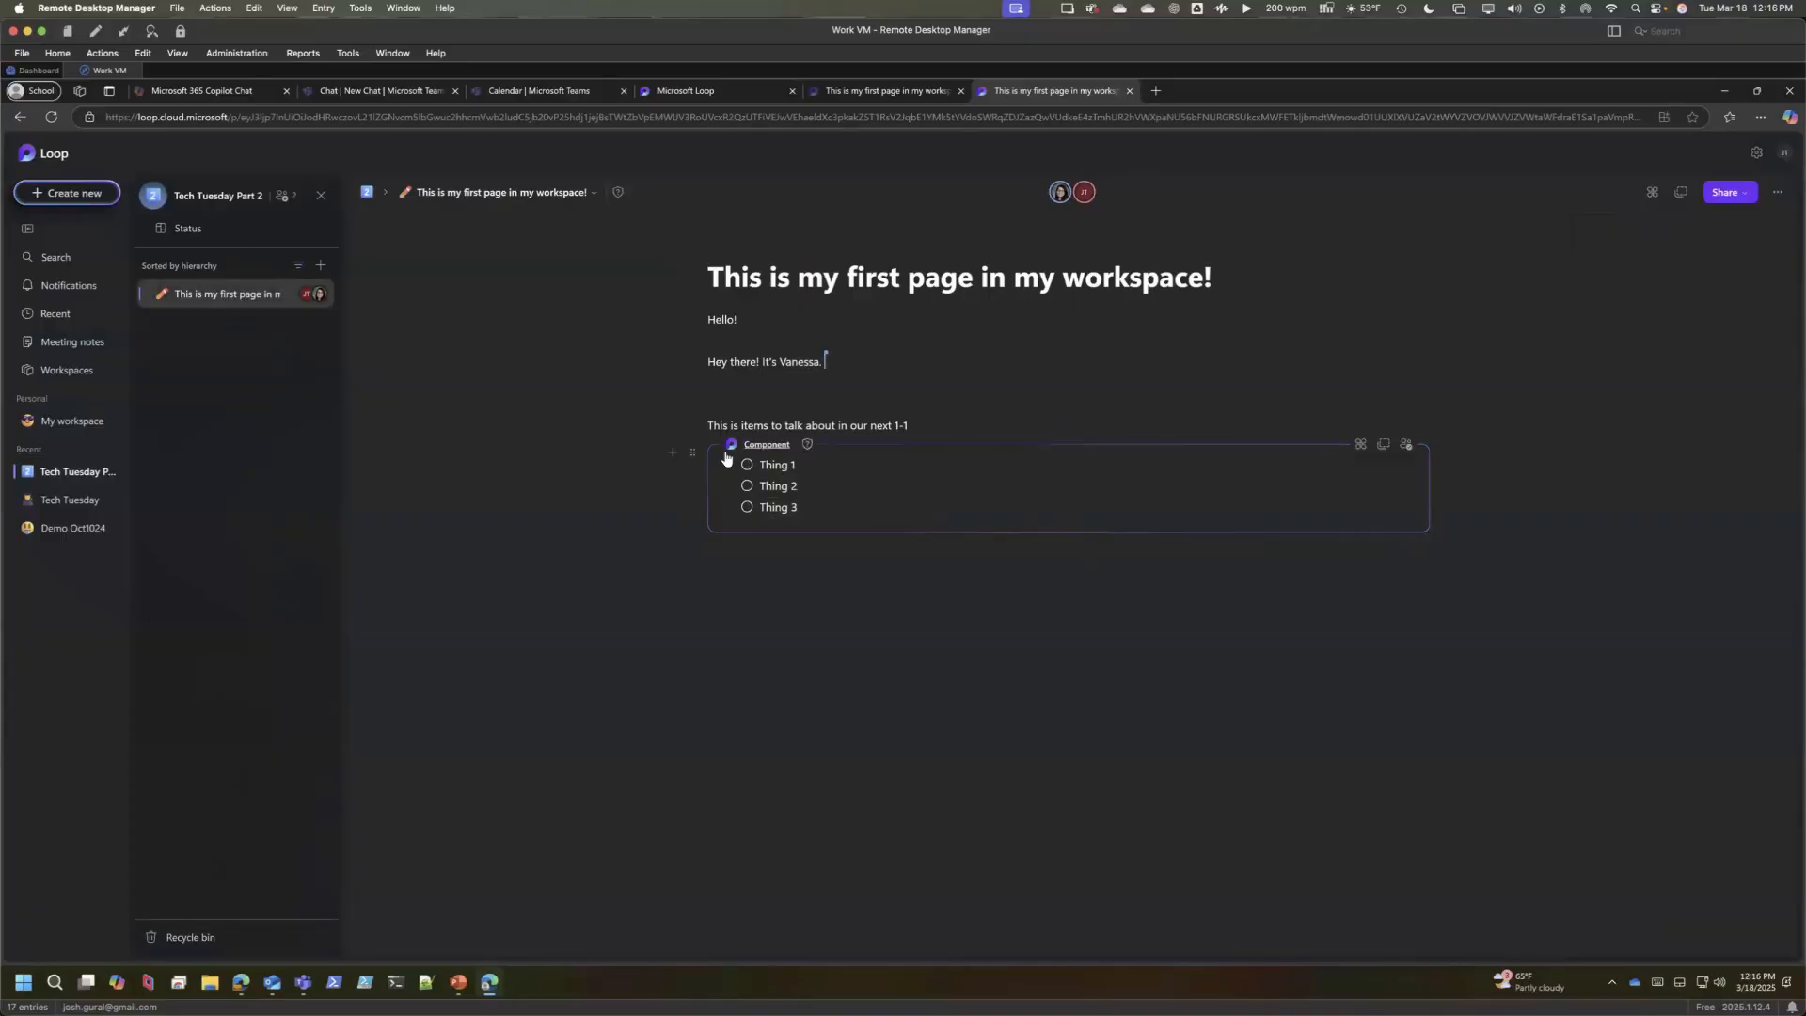
- Copy the checklist component's link and send it in the recent one-to-one Teams chat, dismissing the copy notice in Loop
{"action": "left_click", "coordinate": [1378, 443]}
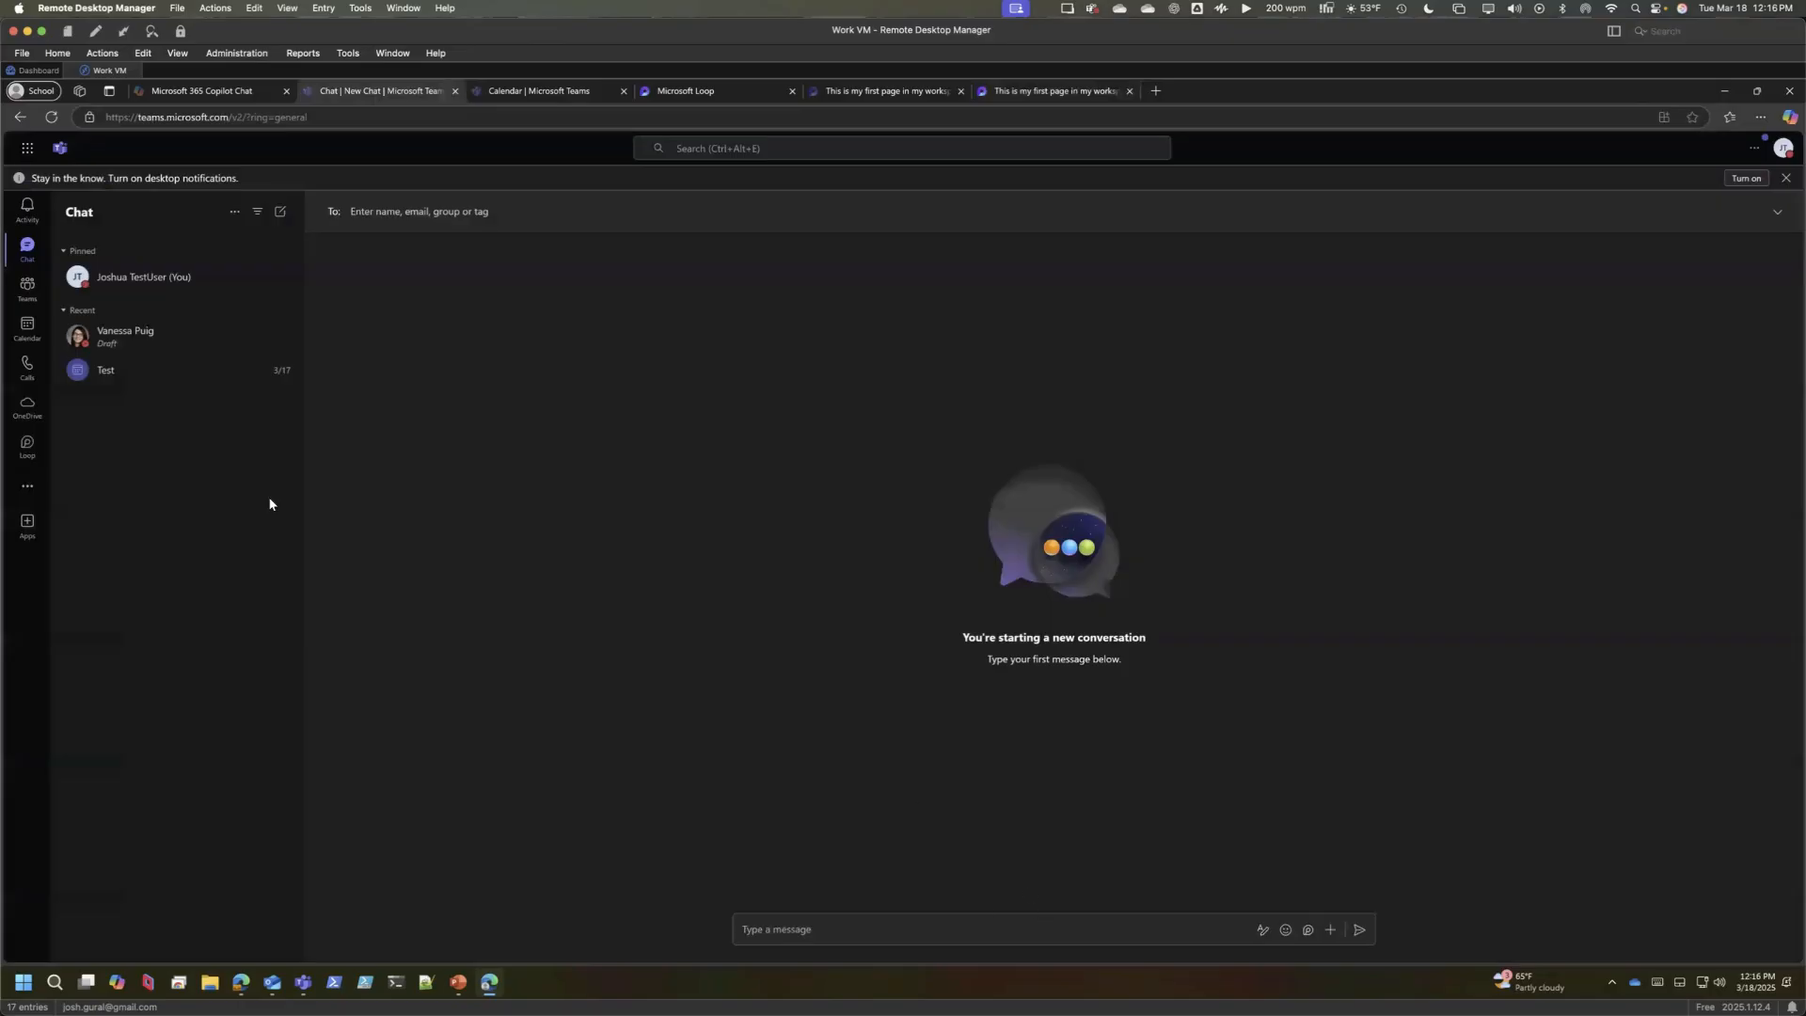
{"action": "left_click", "coordinate": [161, 344]}
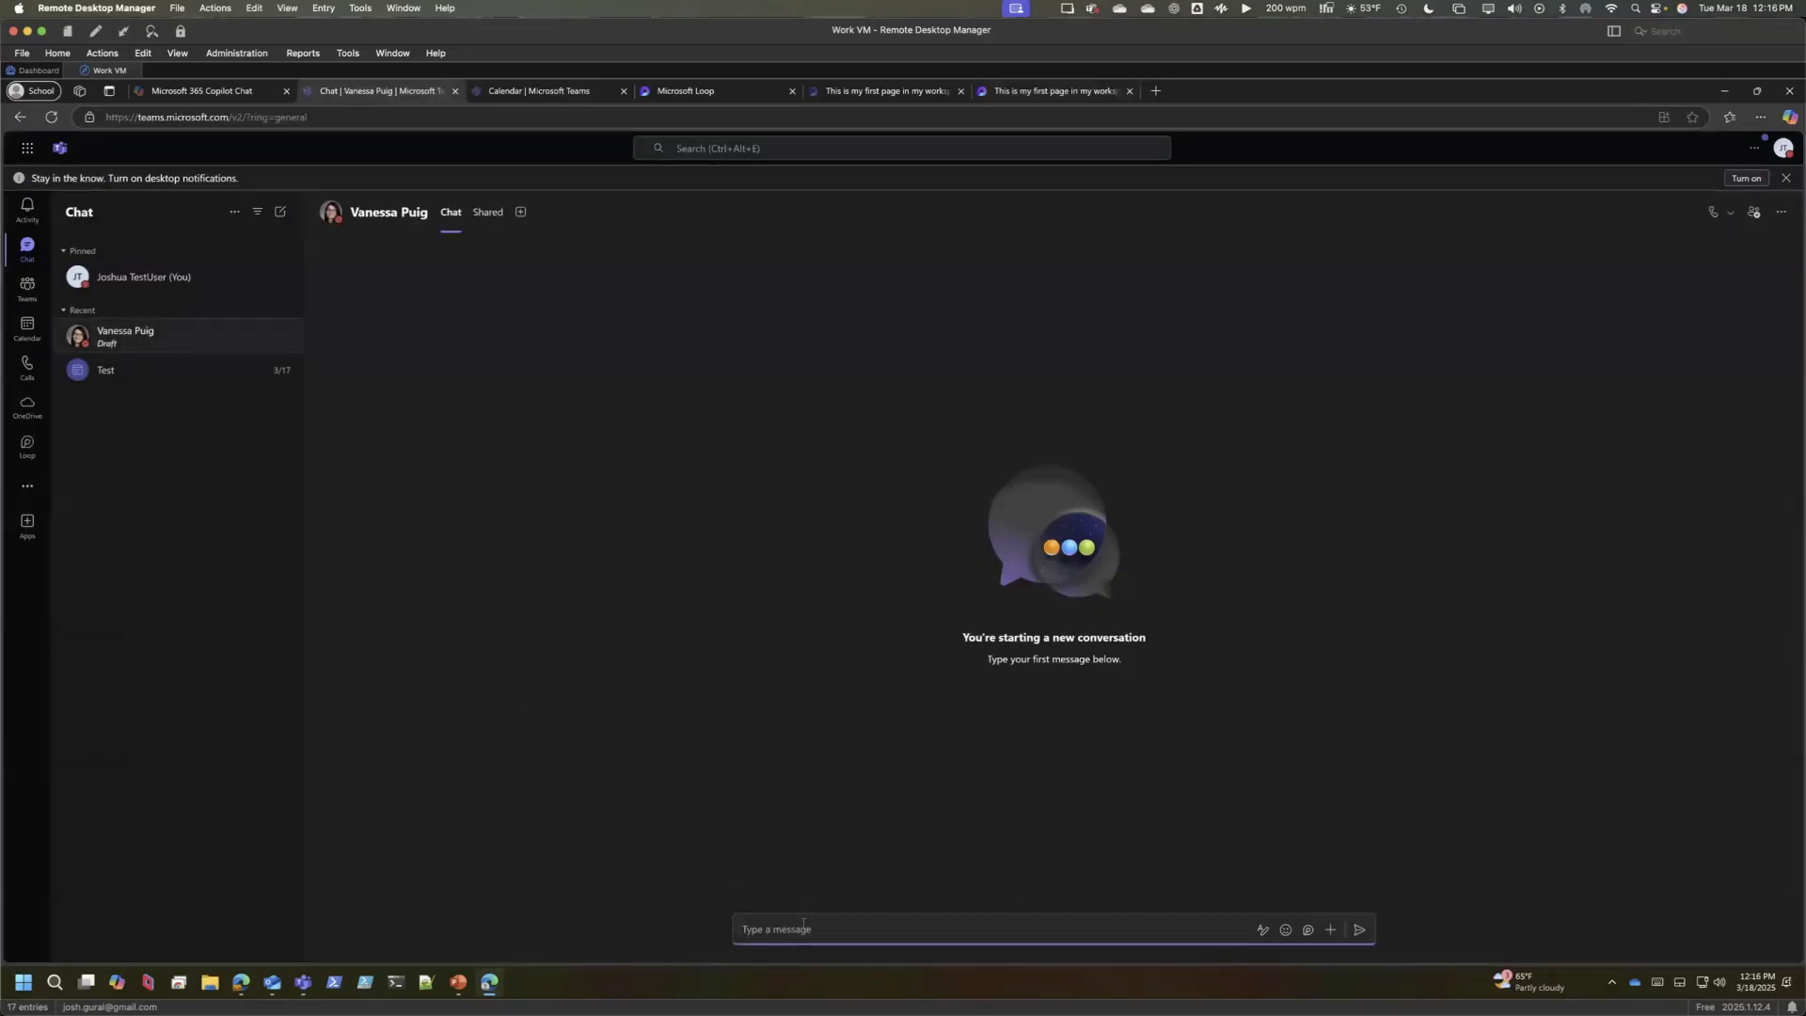
{"action": "type", "text": "Component.loop"}
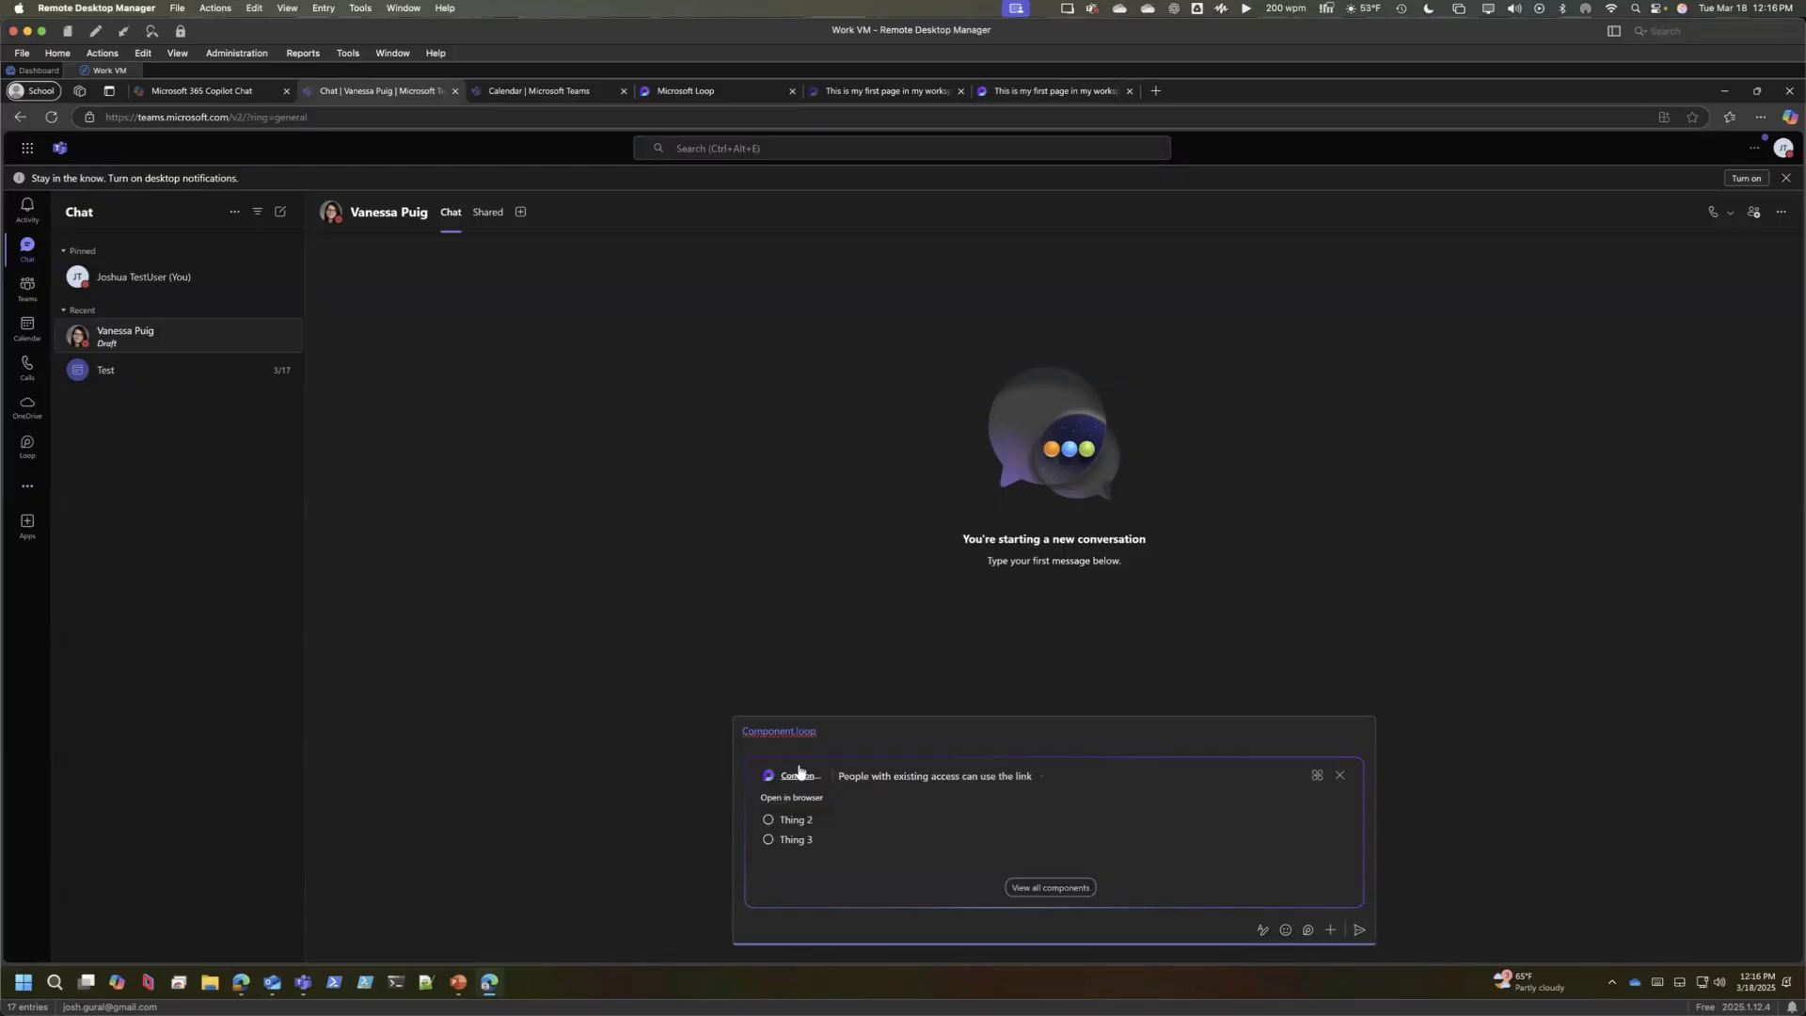
{"action": "key", "text": "Return"}
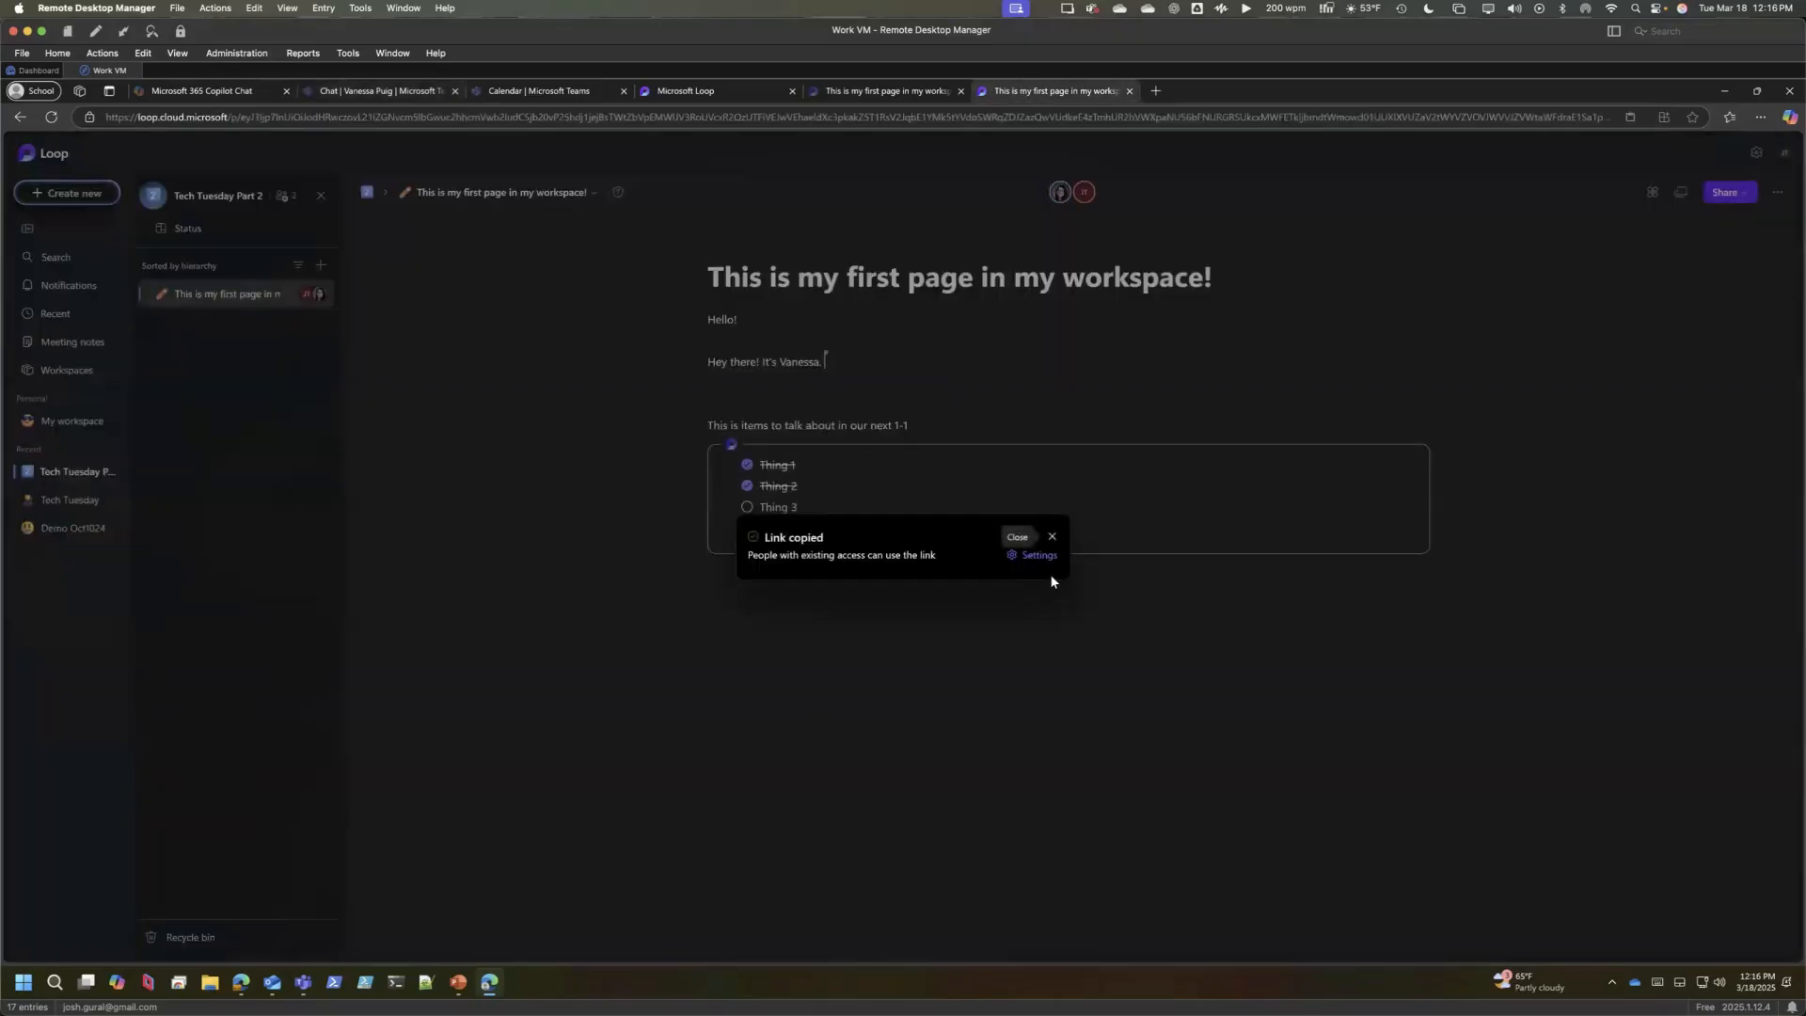
{"action": "left_click", "coordinate": [1052, 536]}
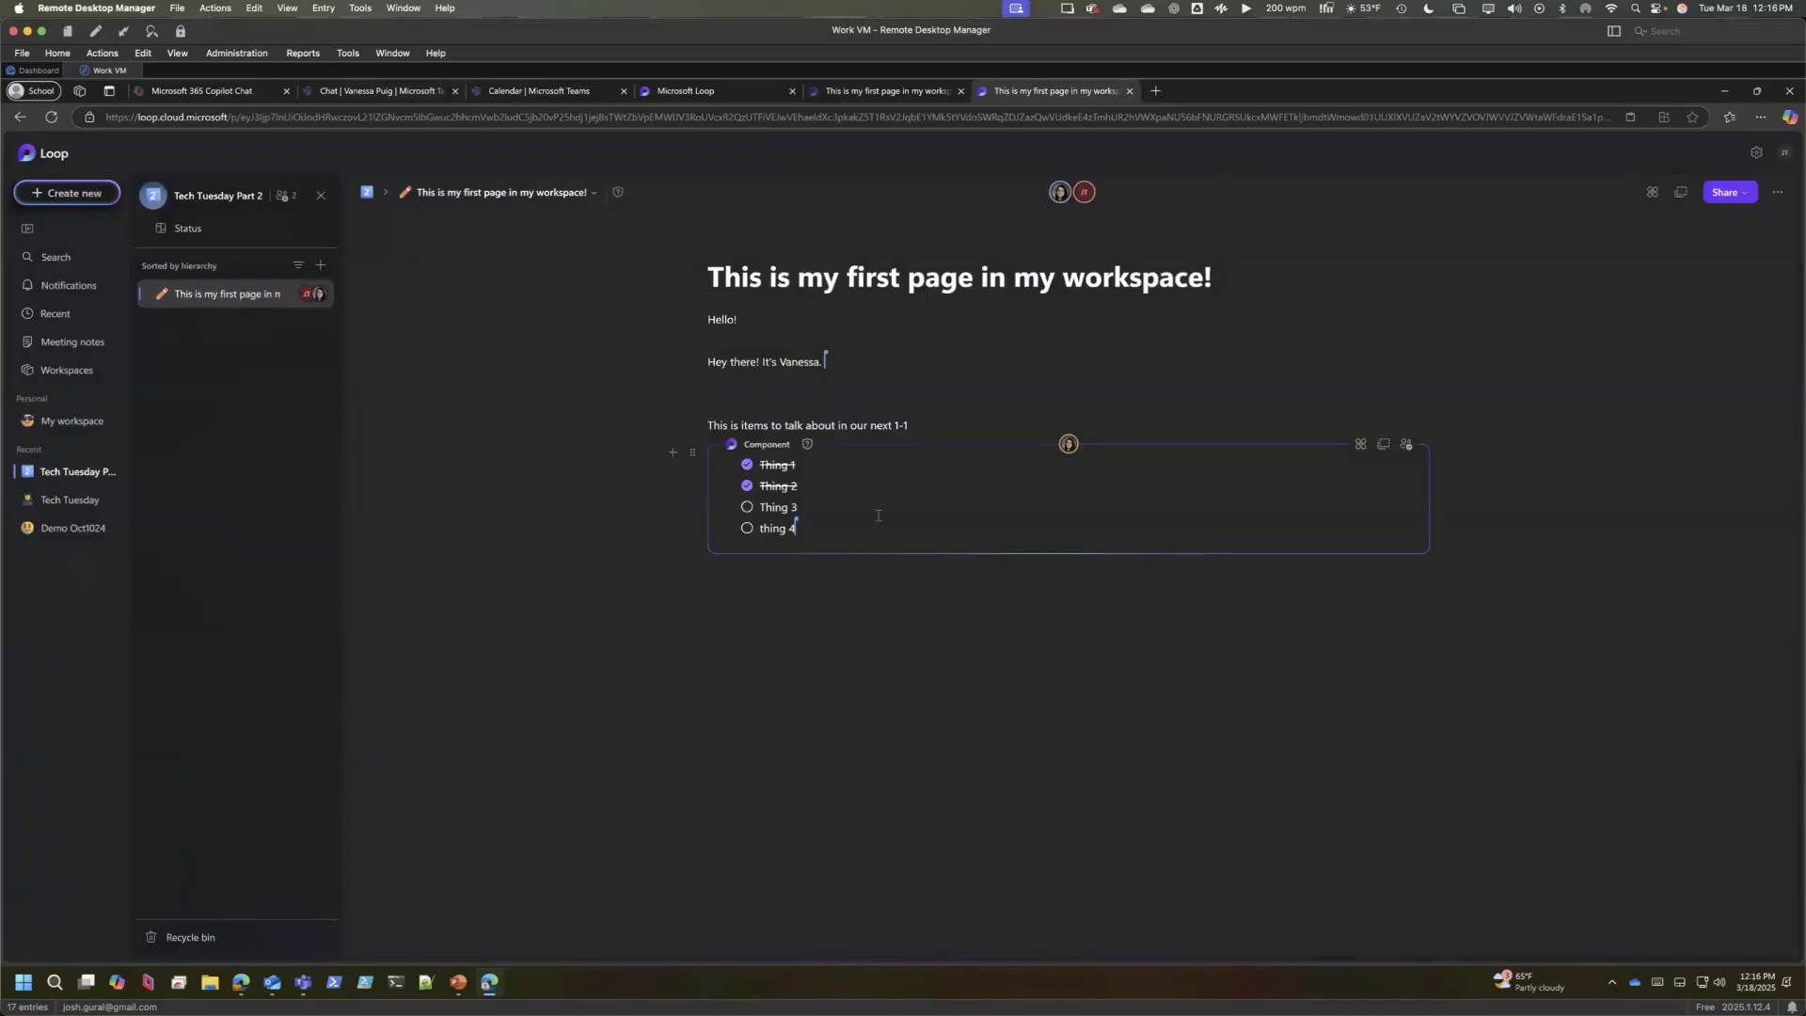
- Switch to Outlook and start a new email with the subject "Things we are going ot talk about in our 1-1"
{"action": "left_click", "coordinate": [372, 90]}
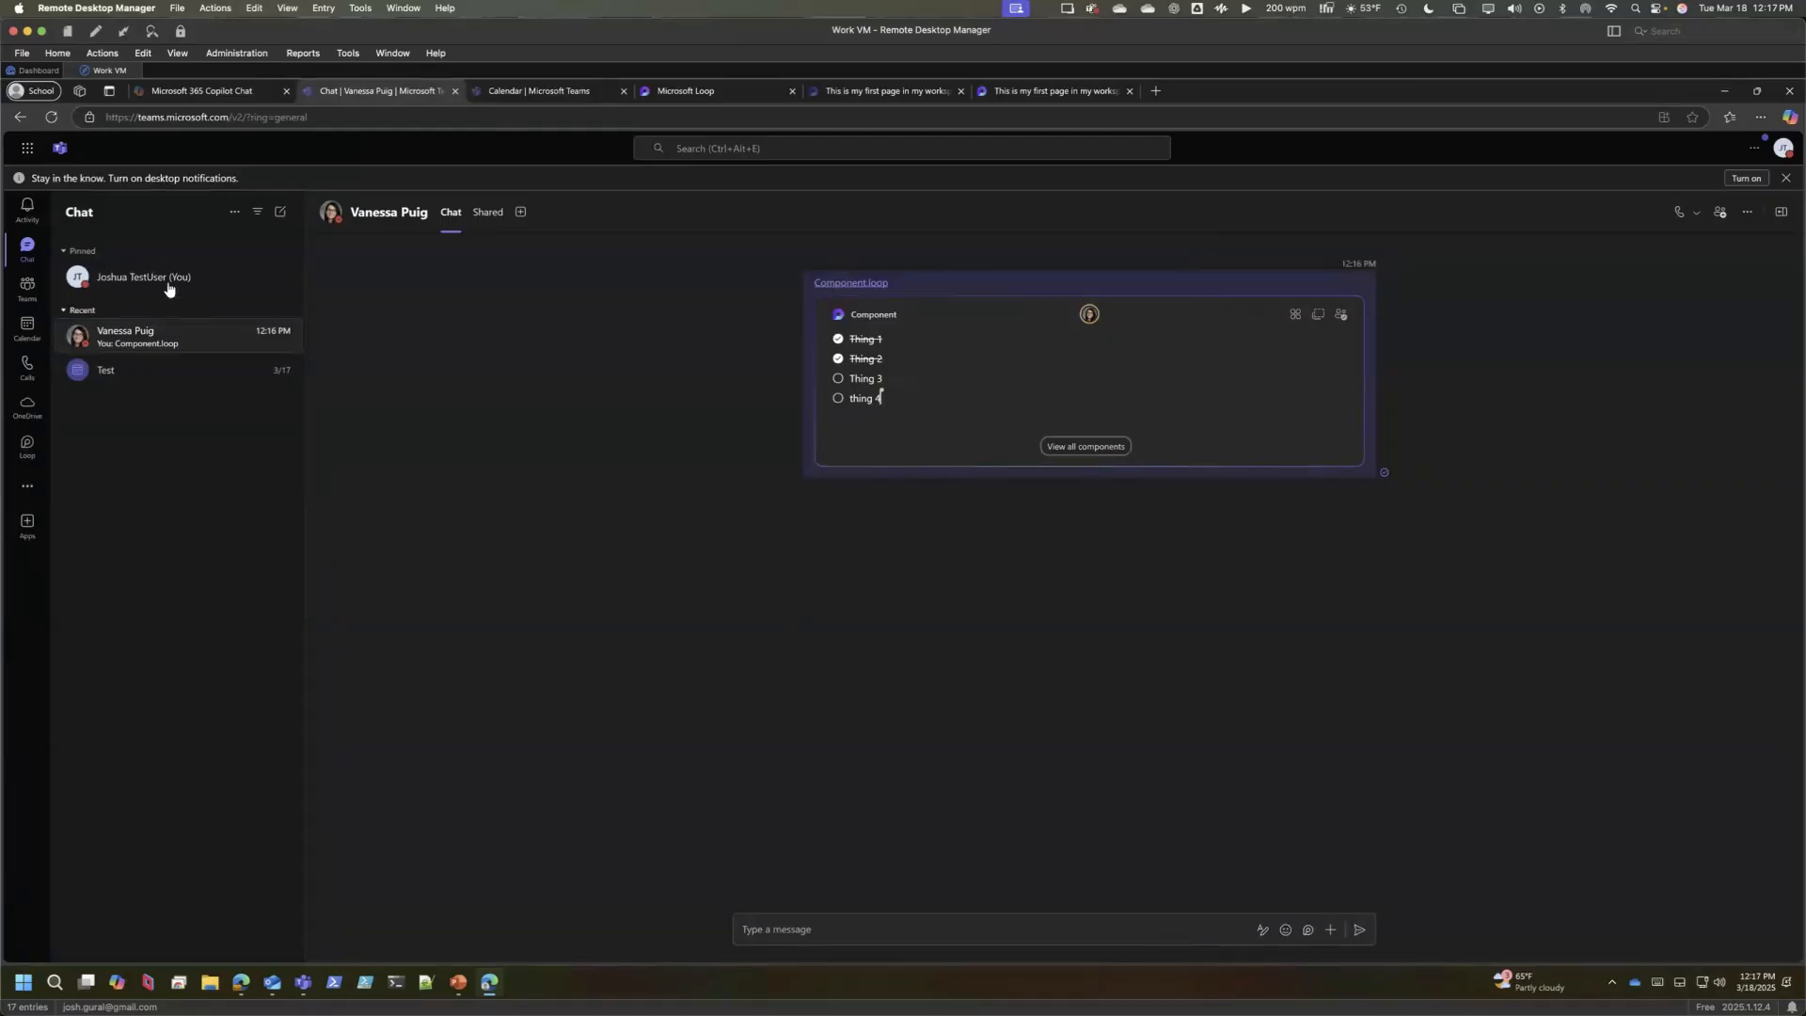
{"action": "left_click", "coordinate": [26, 147]}
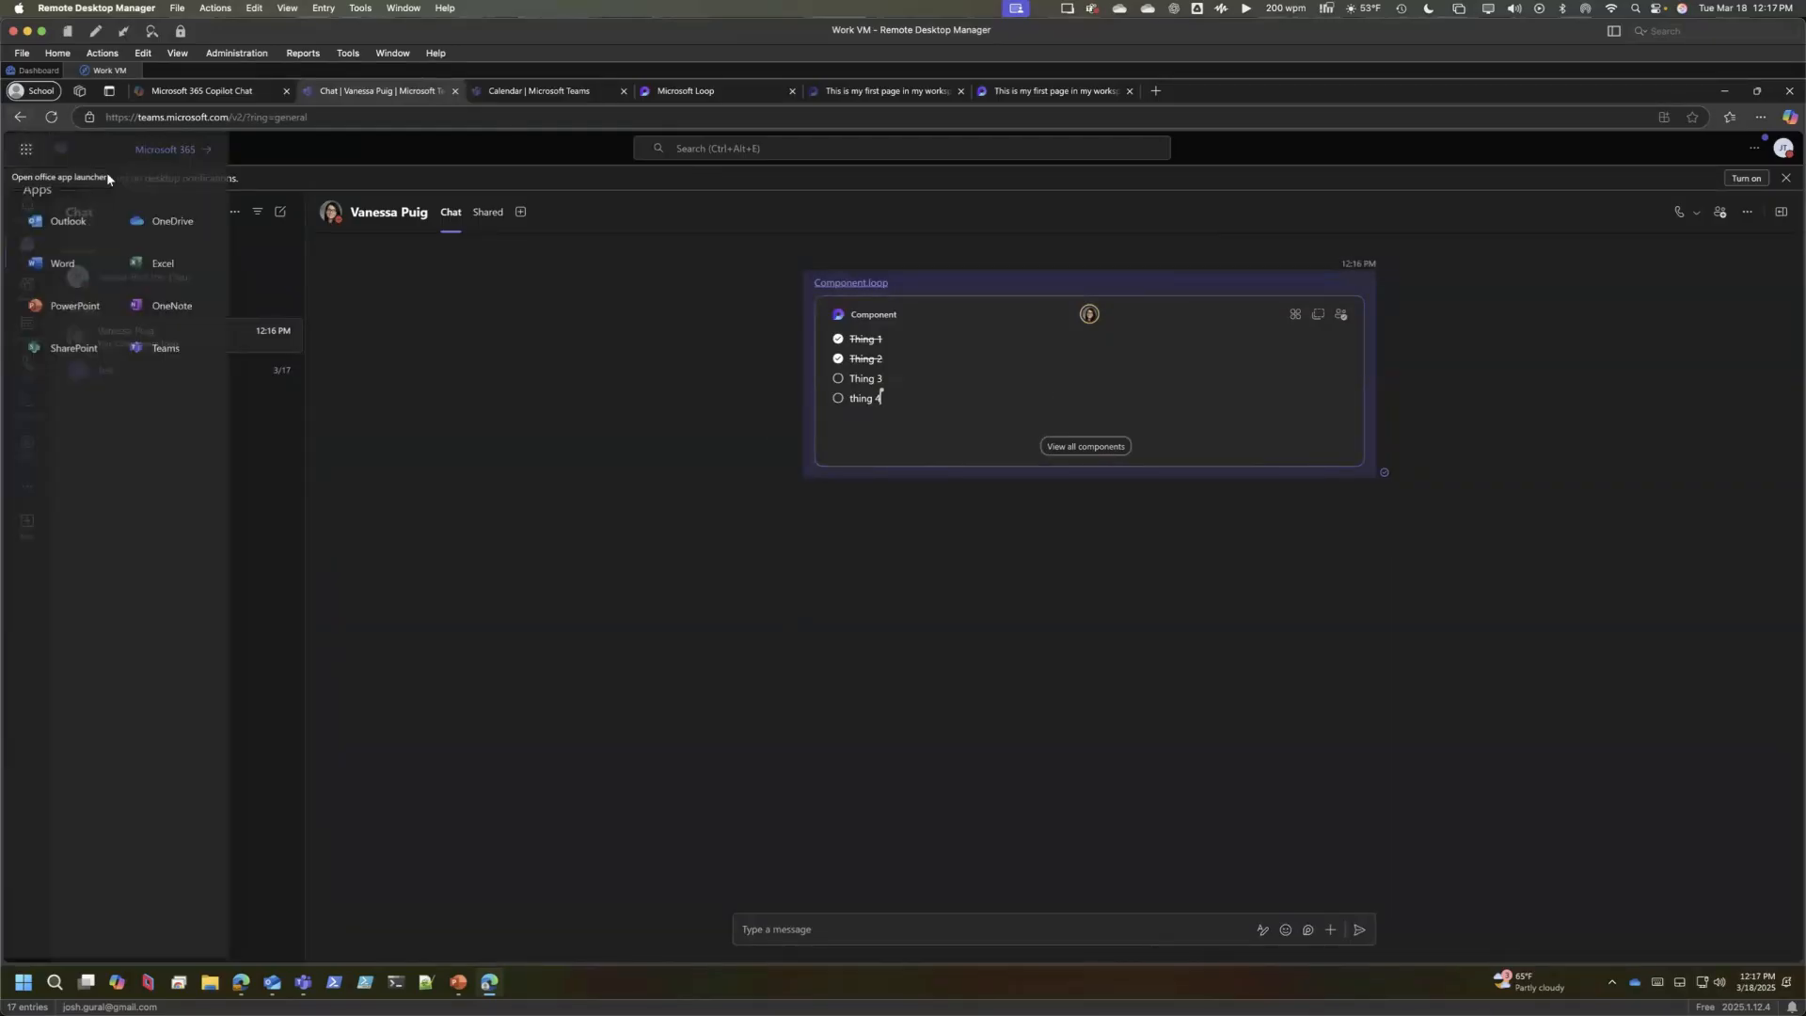
{"action": "left_click", "coordinate": [68, 221]}
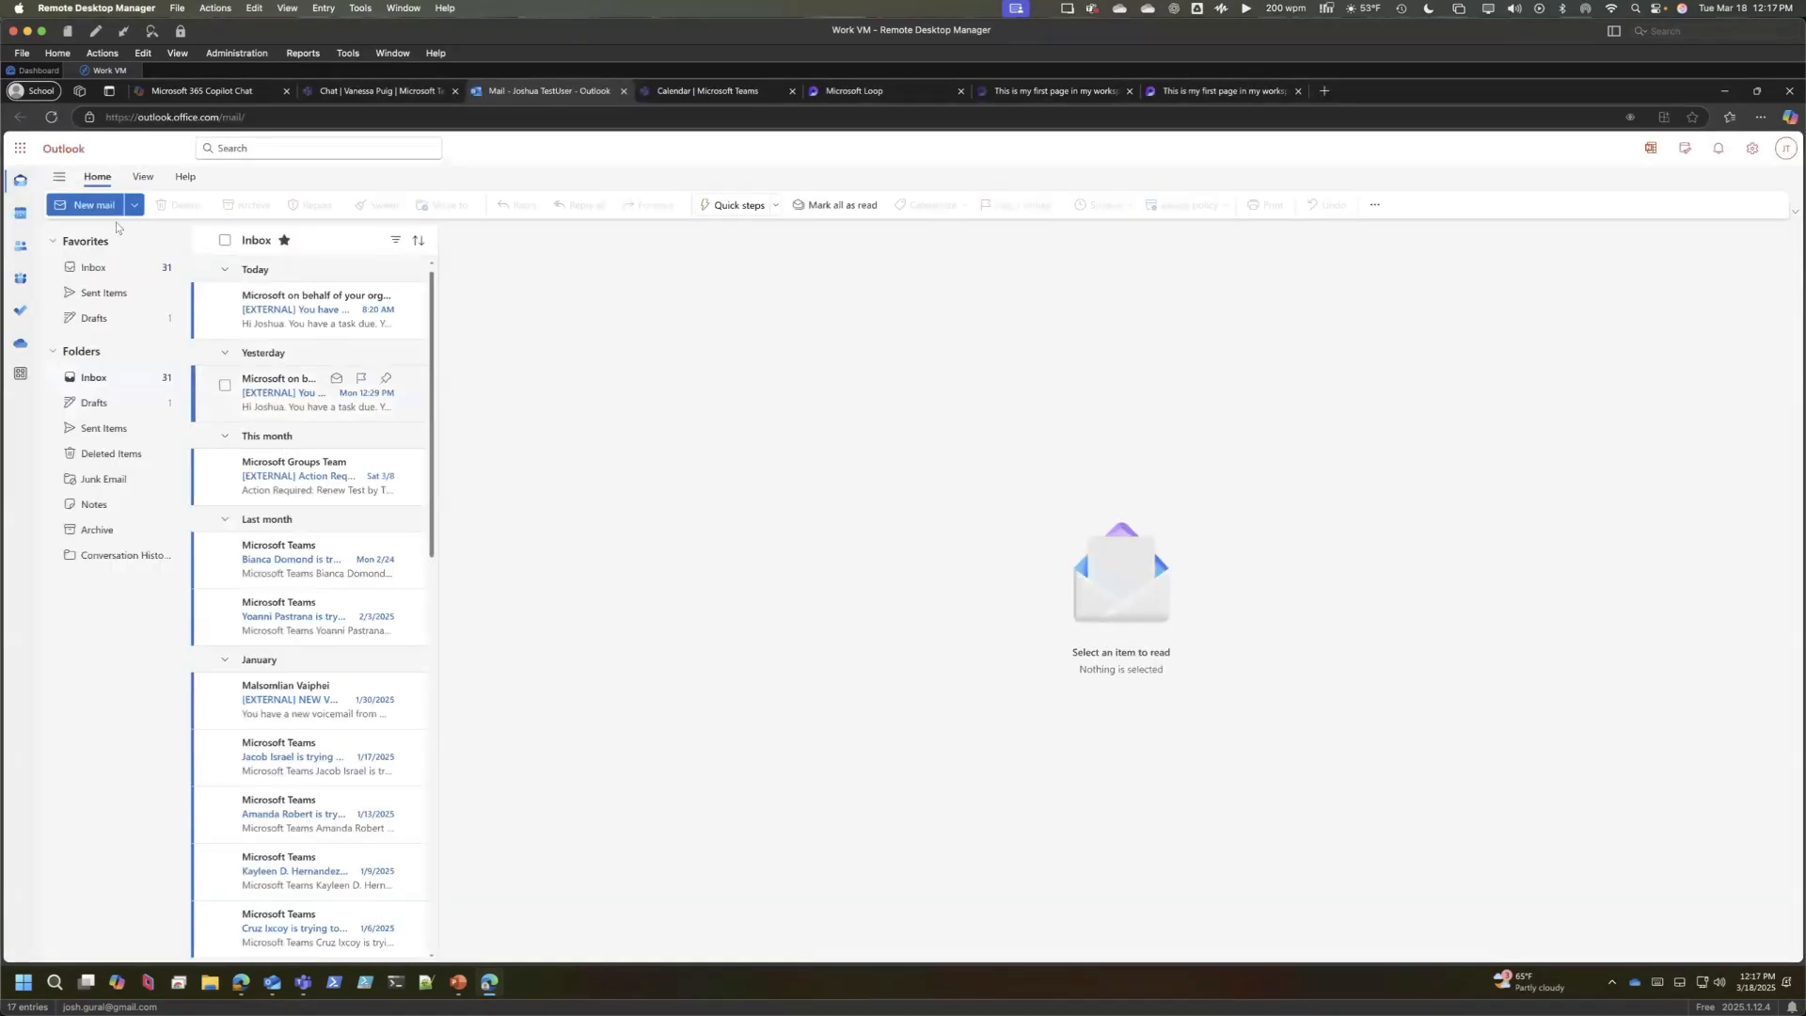
{"action": "left_click", "coordinate": [88, 205]}
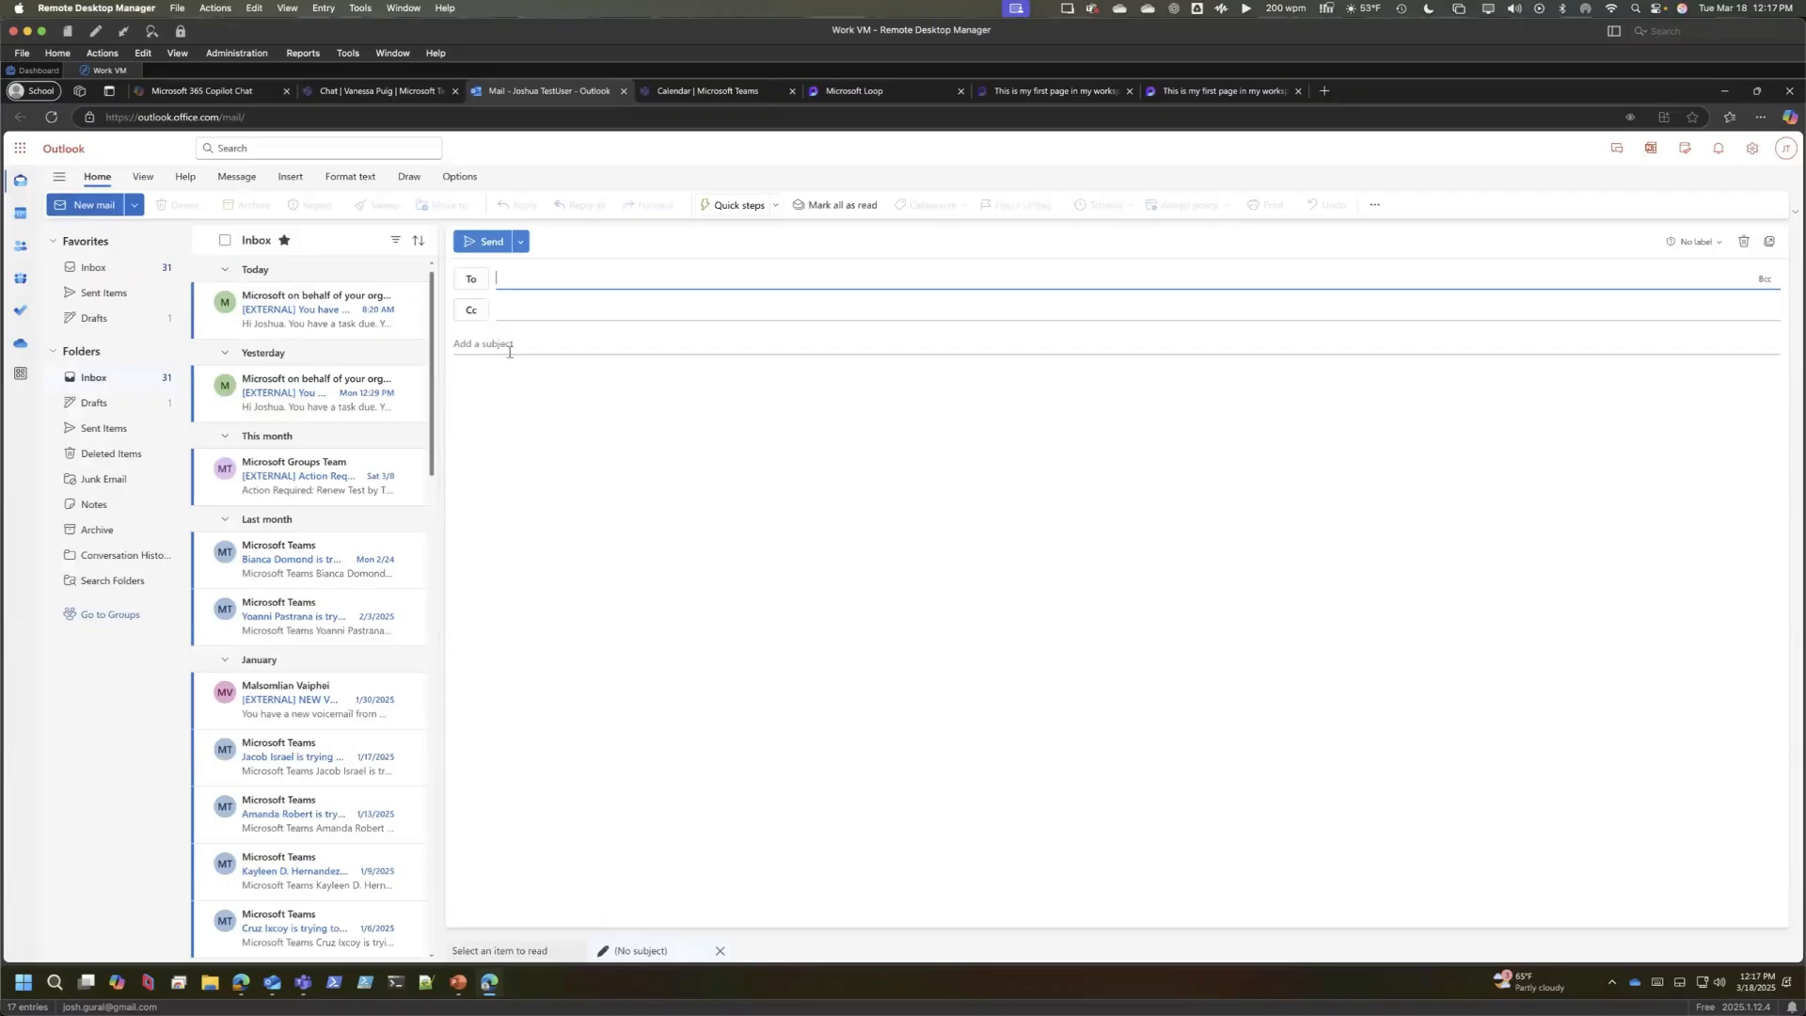
{"action": "left_click", "coordinate": [511, 345]}
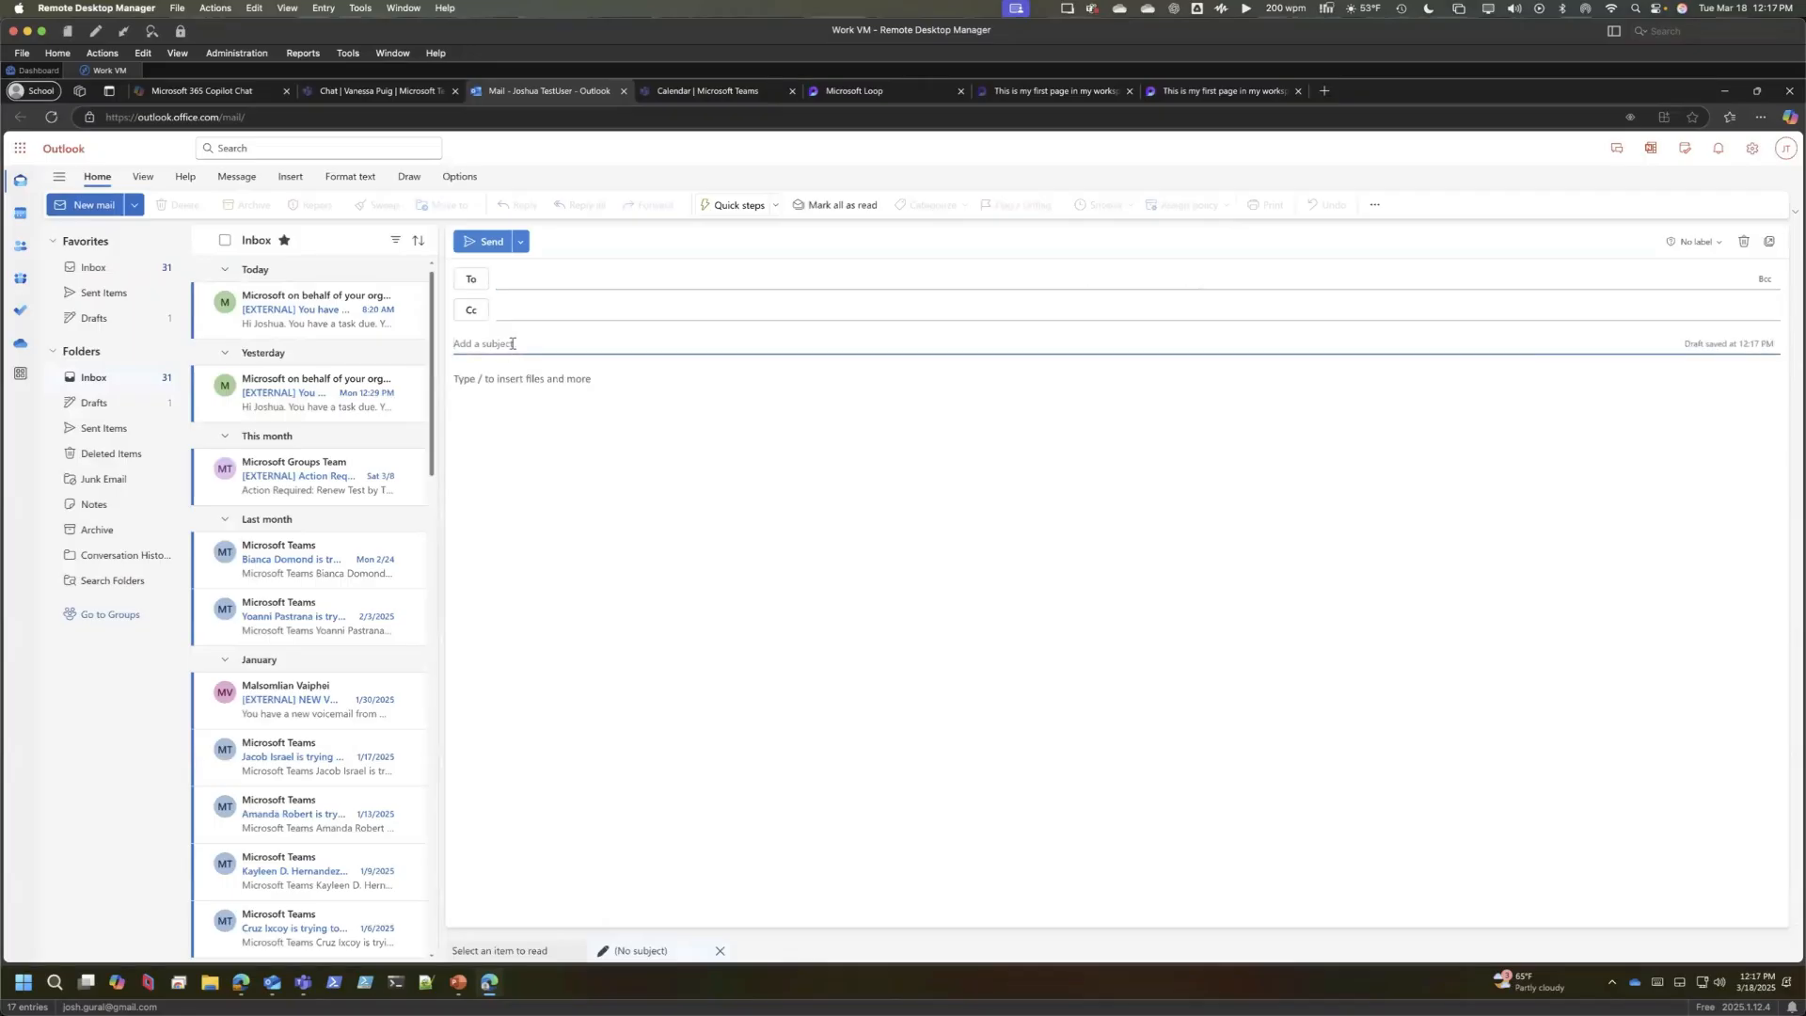
{"action": "type", "text": "Things we are going ot talk about in ou"}
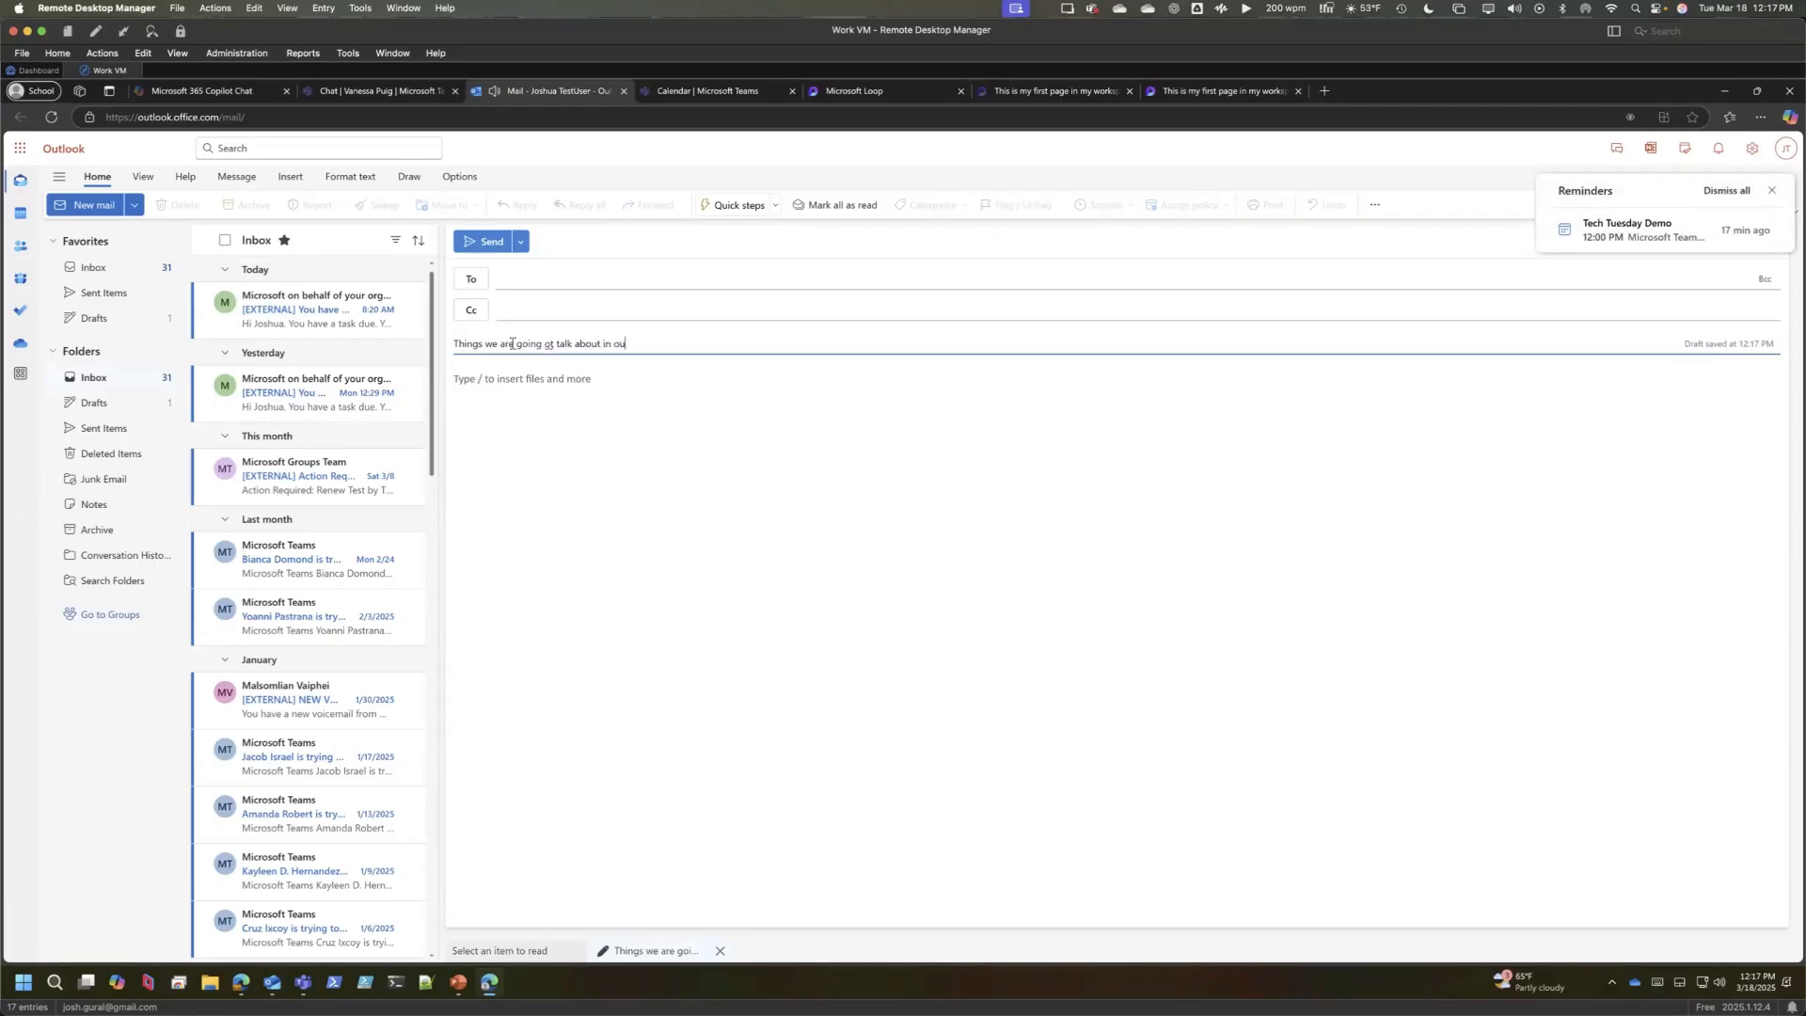
{"action": "type", "text": "r 1-1"}
{"action": "key", "text": "Tab"}
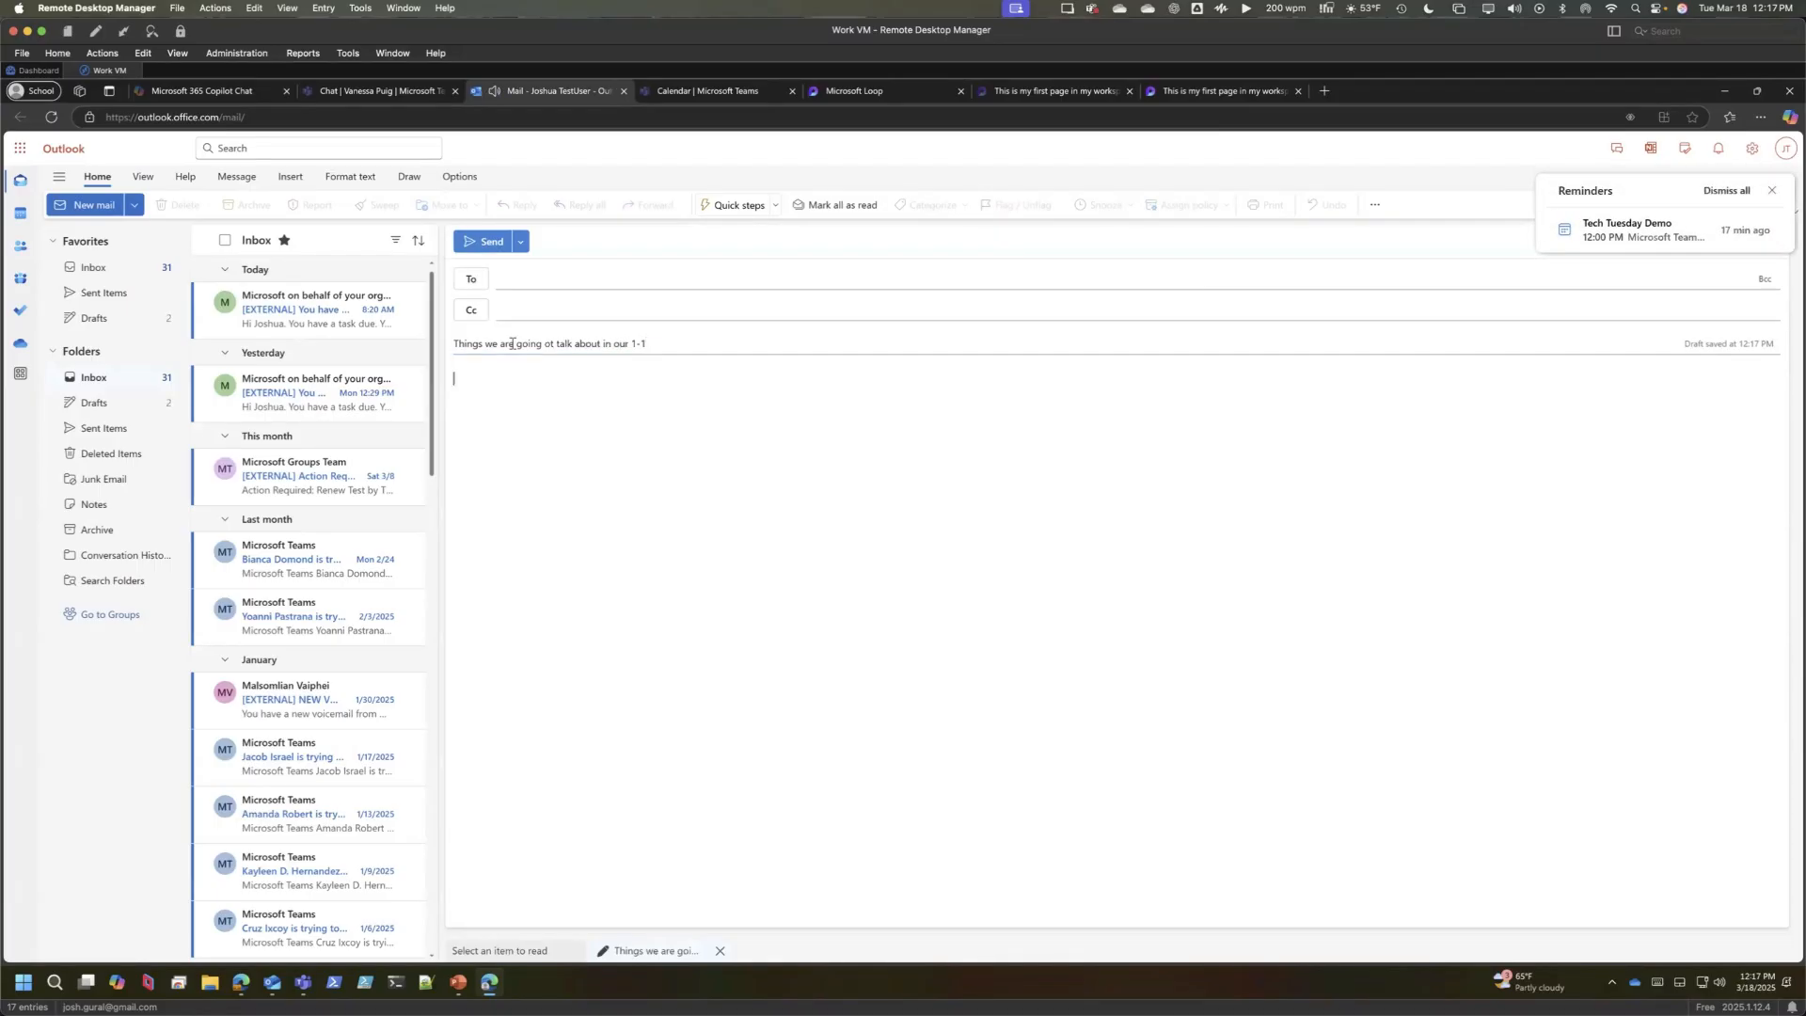
- Paste the component's link into the email body, allowing clipboard access, and add the chat colleague as the recipient
{"action": "key", "text": "ctrl+v"}
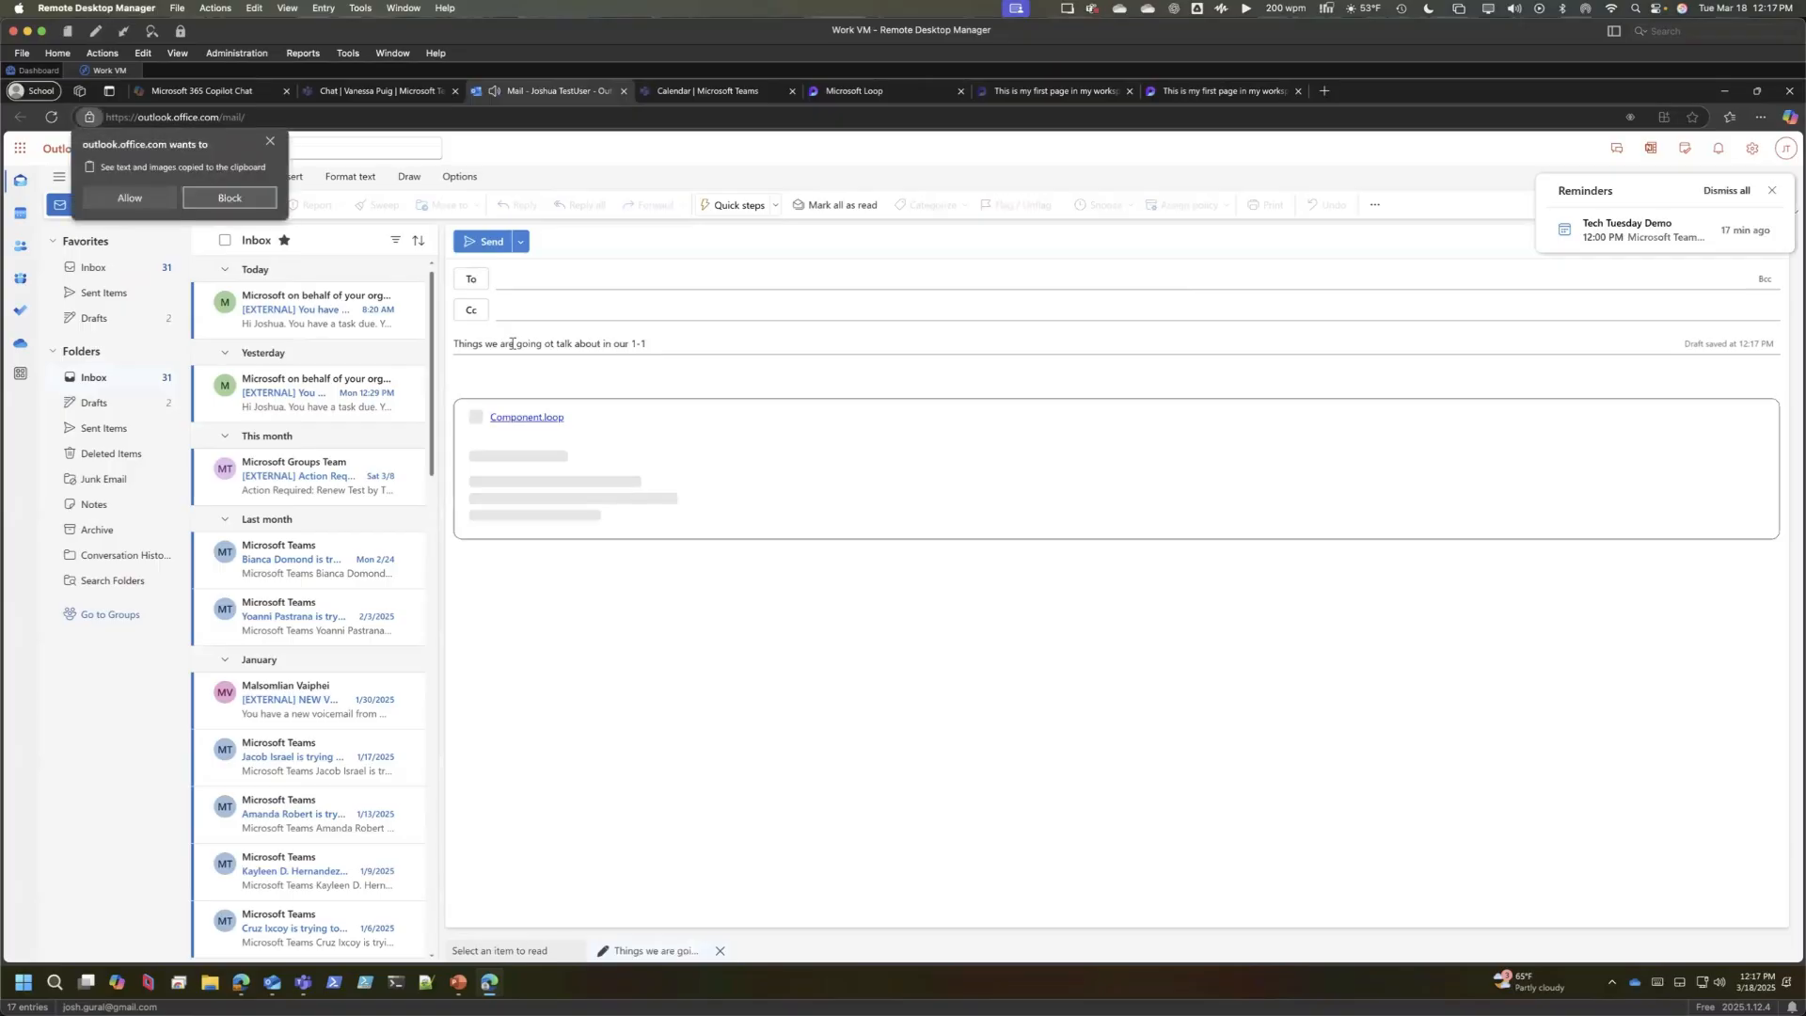
{"action": "left_click", "coordinate": [141, 201]}
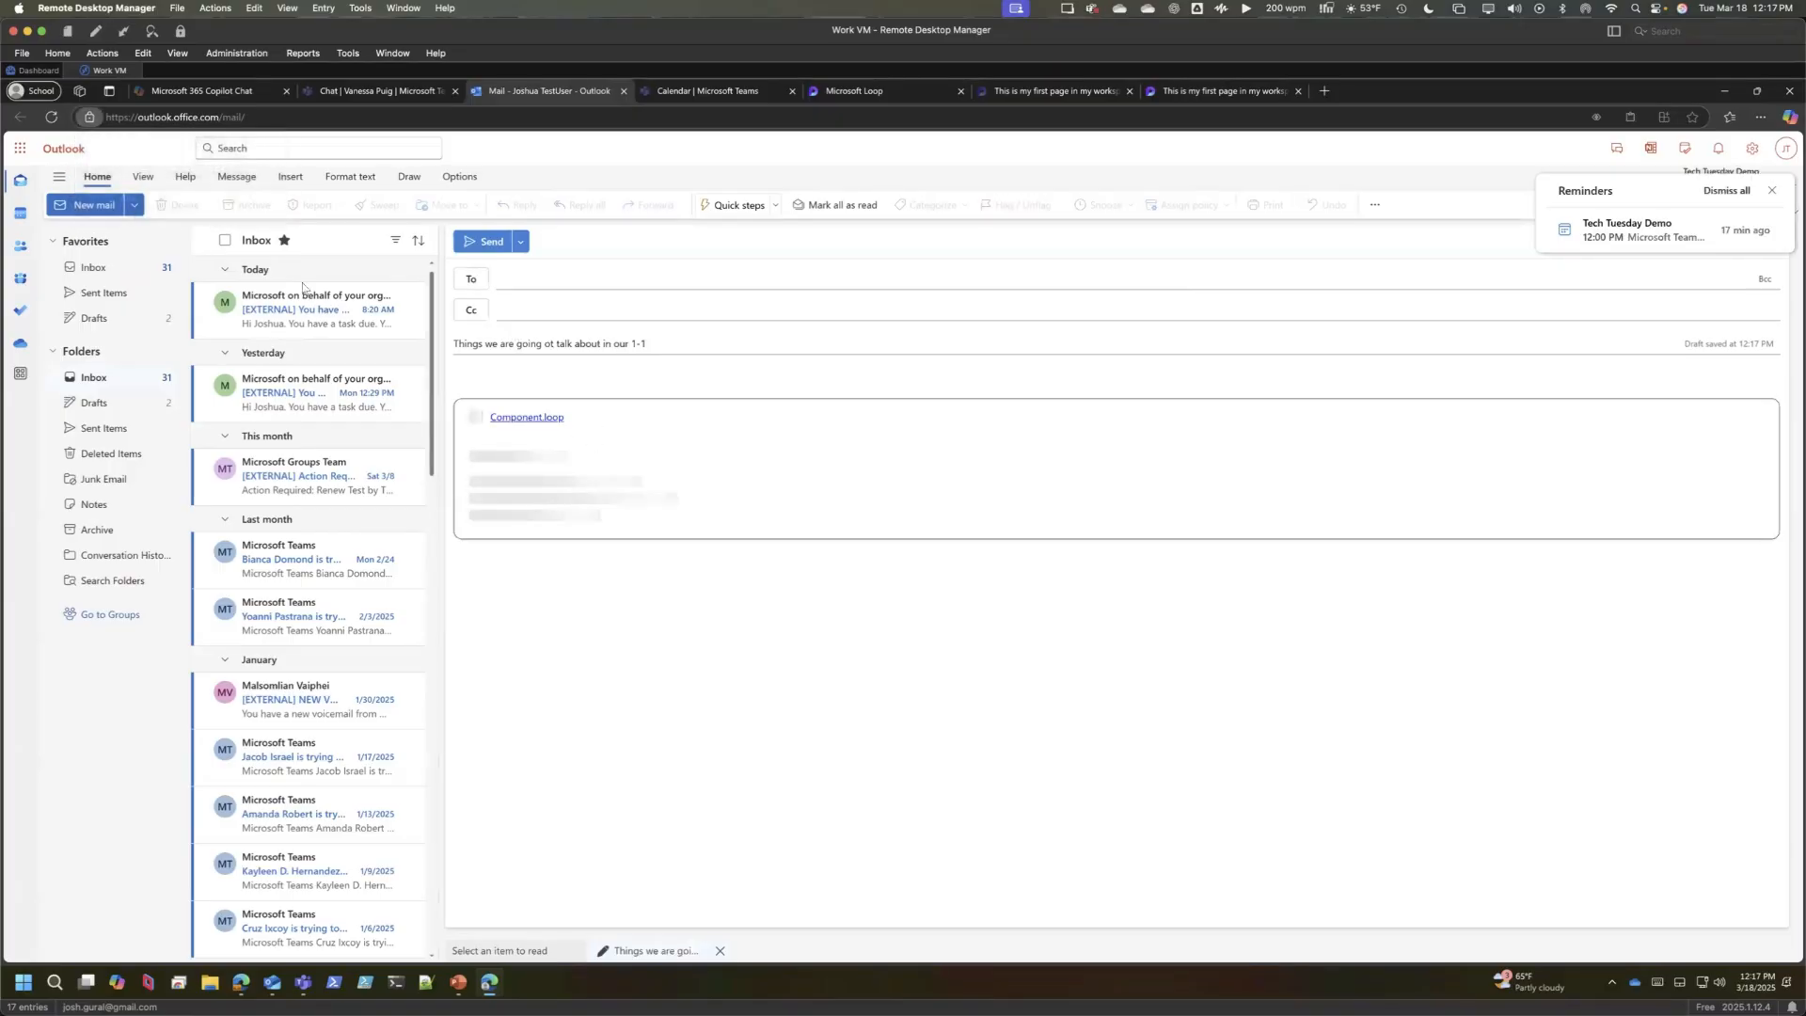
{"action": "left_click", "coordinate": [546, 276]}
{"action": "type", "text": "vane"}
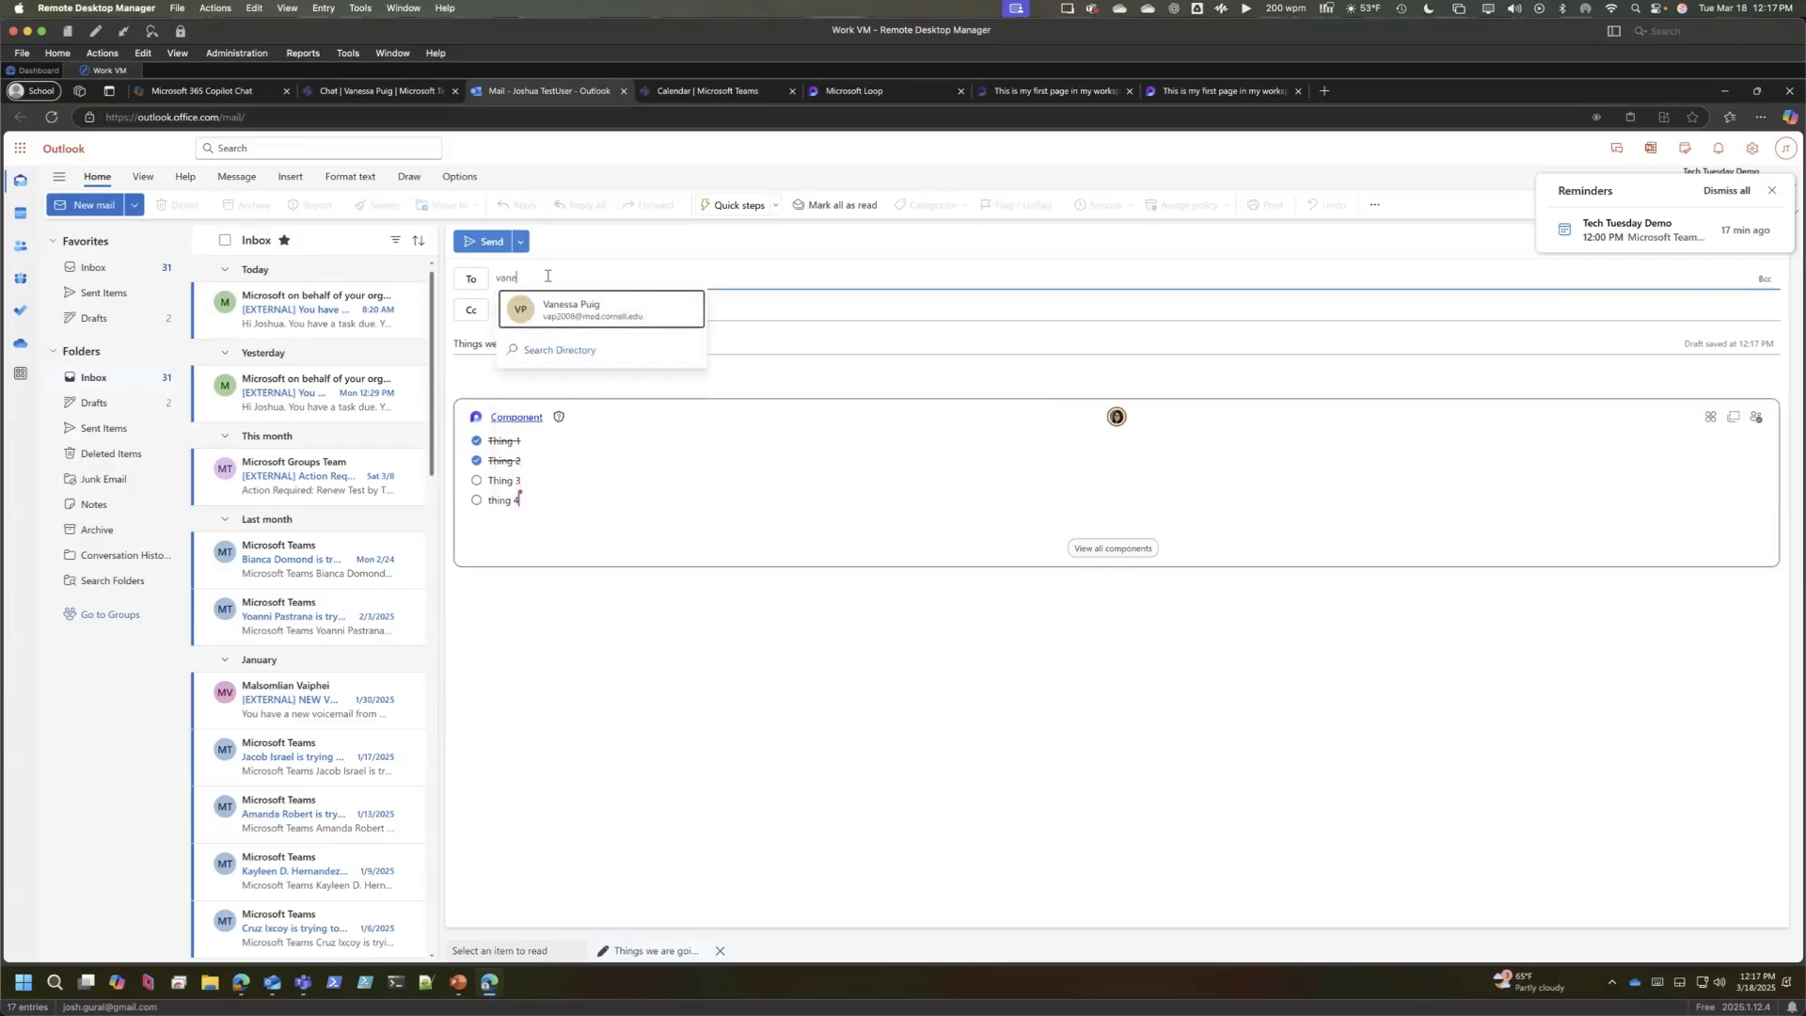
{"action": "left_click", "coordinate": [555, 305]}
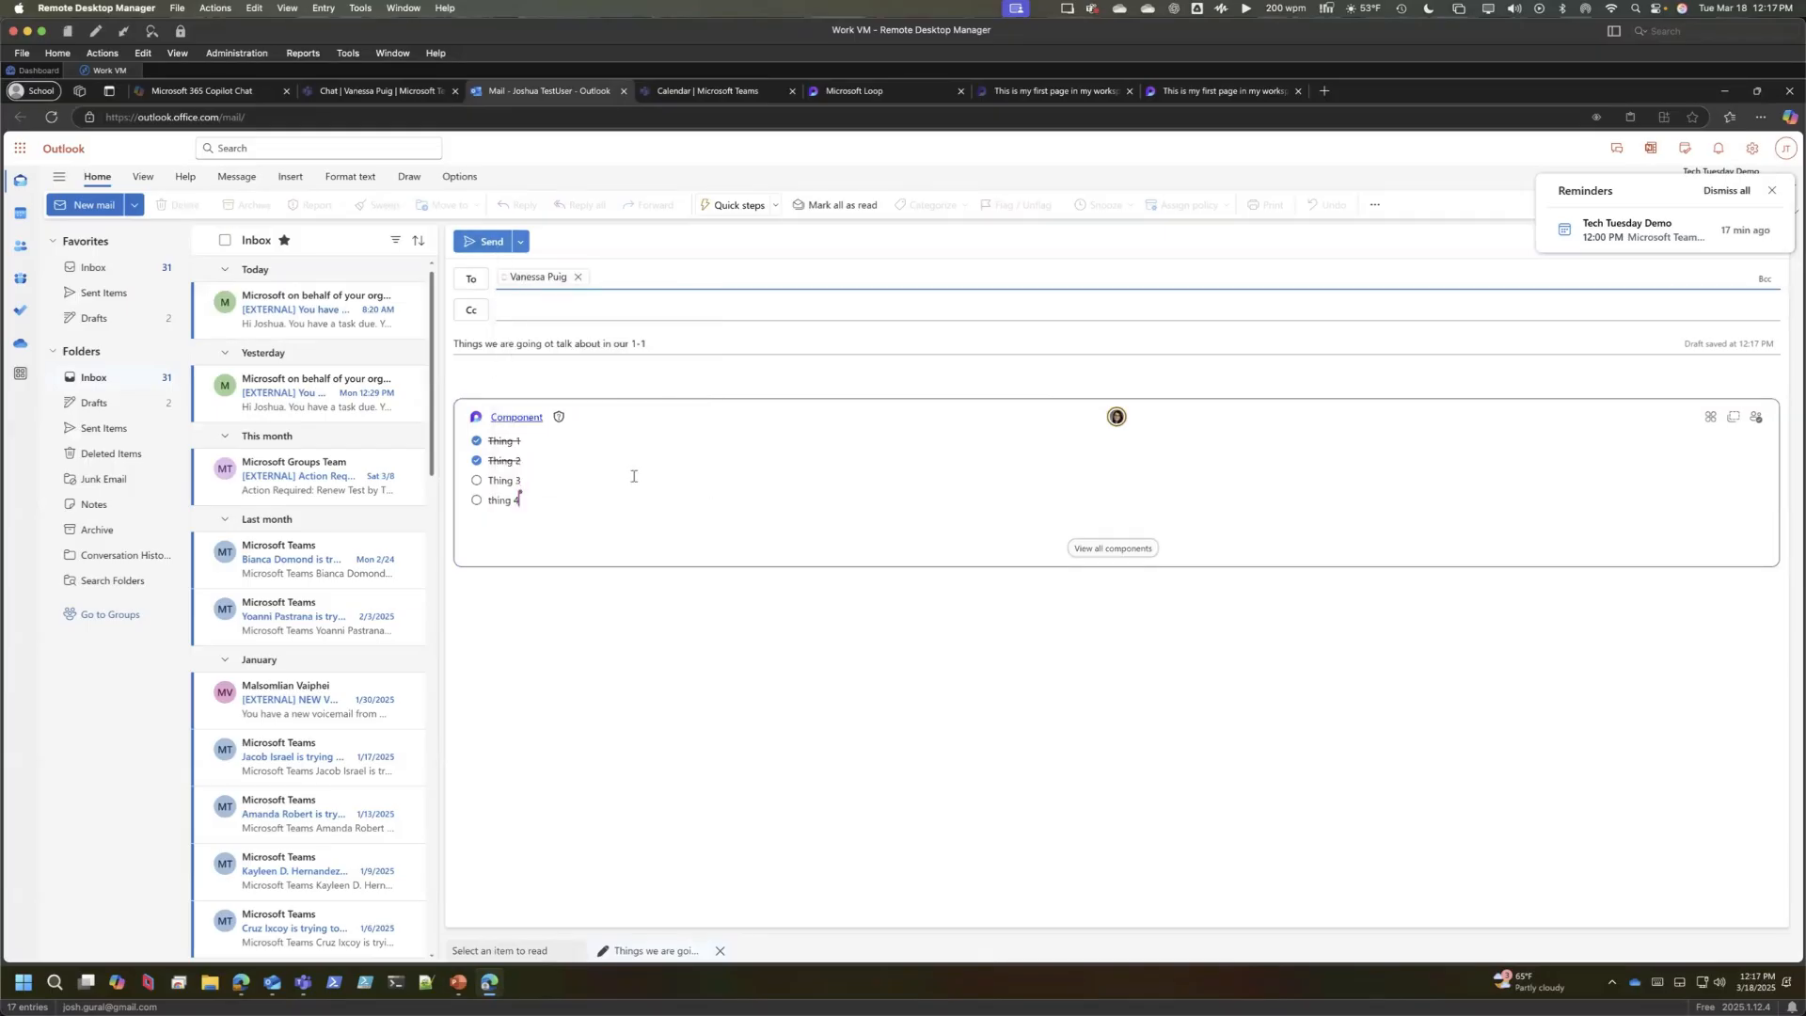
- Add the item Thing 5 to the checklist in the email draft and check it on the Loop page before returning to the draft
{"action": "left_click", "coordinate": [611, 493]}
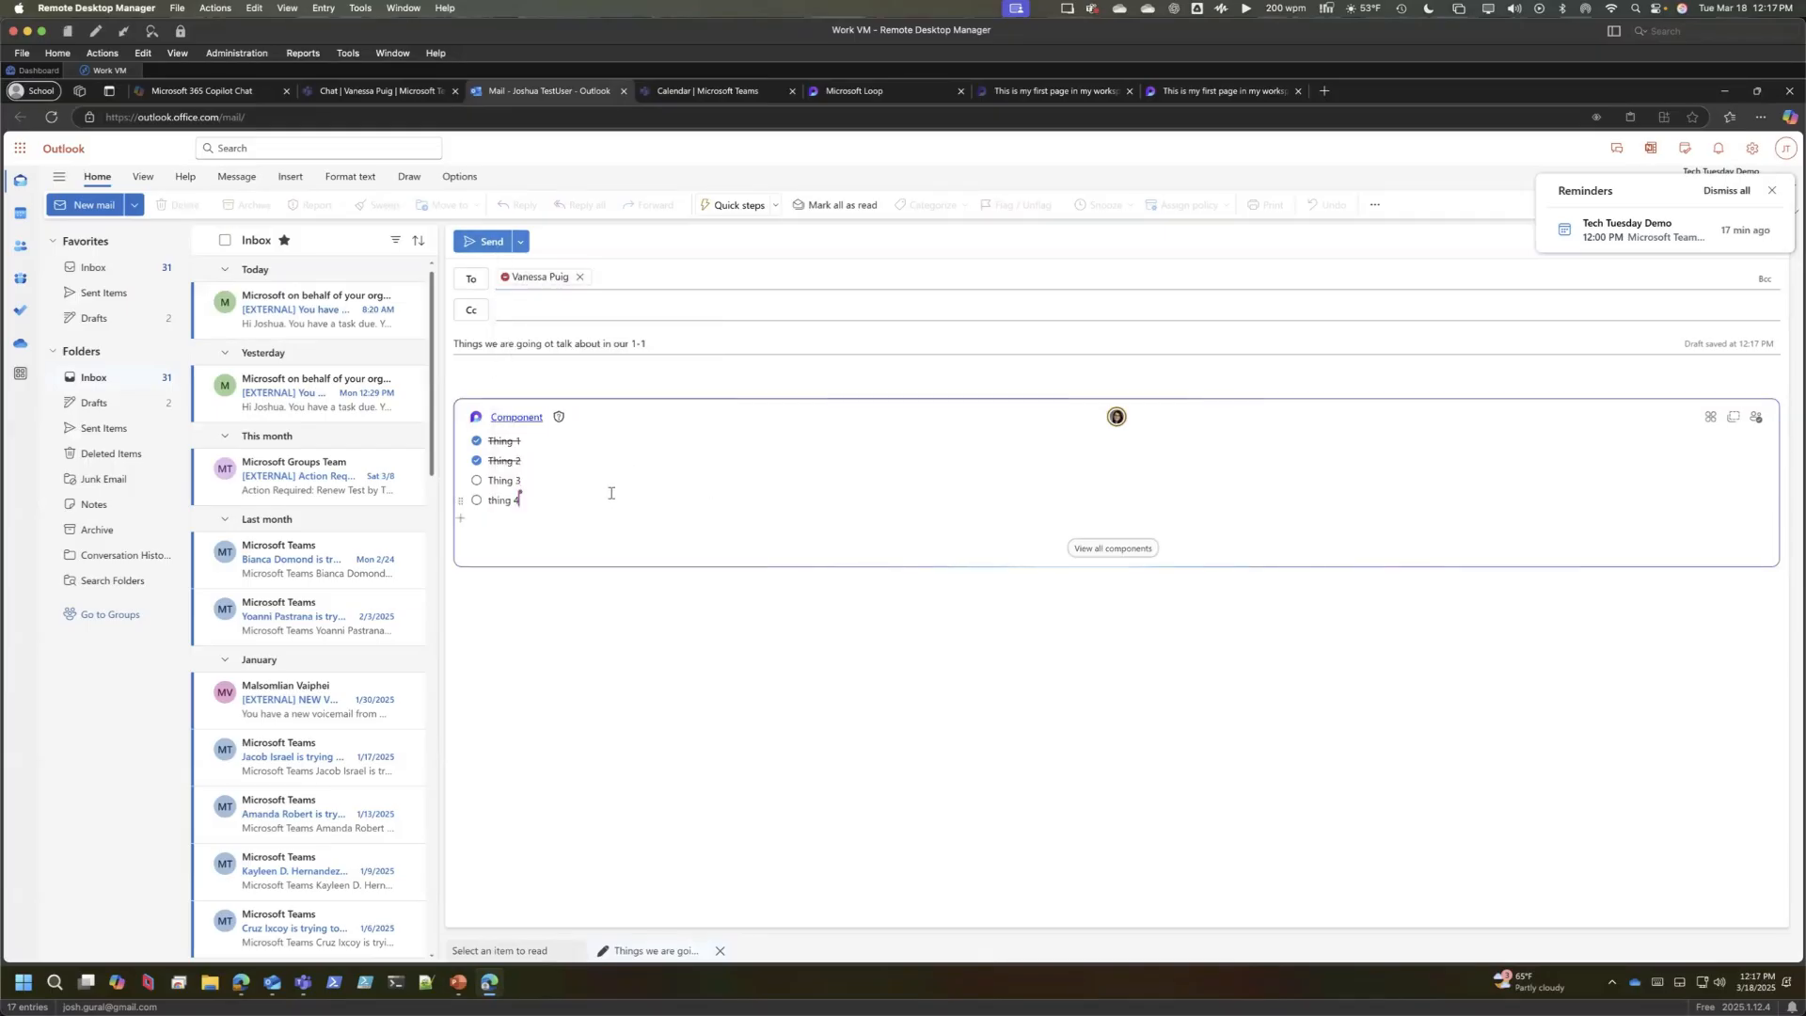
{"action": "key", "text": "Return"}
{"action": "type", "text": "Thing 5"}
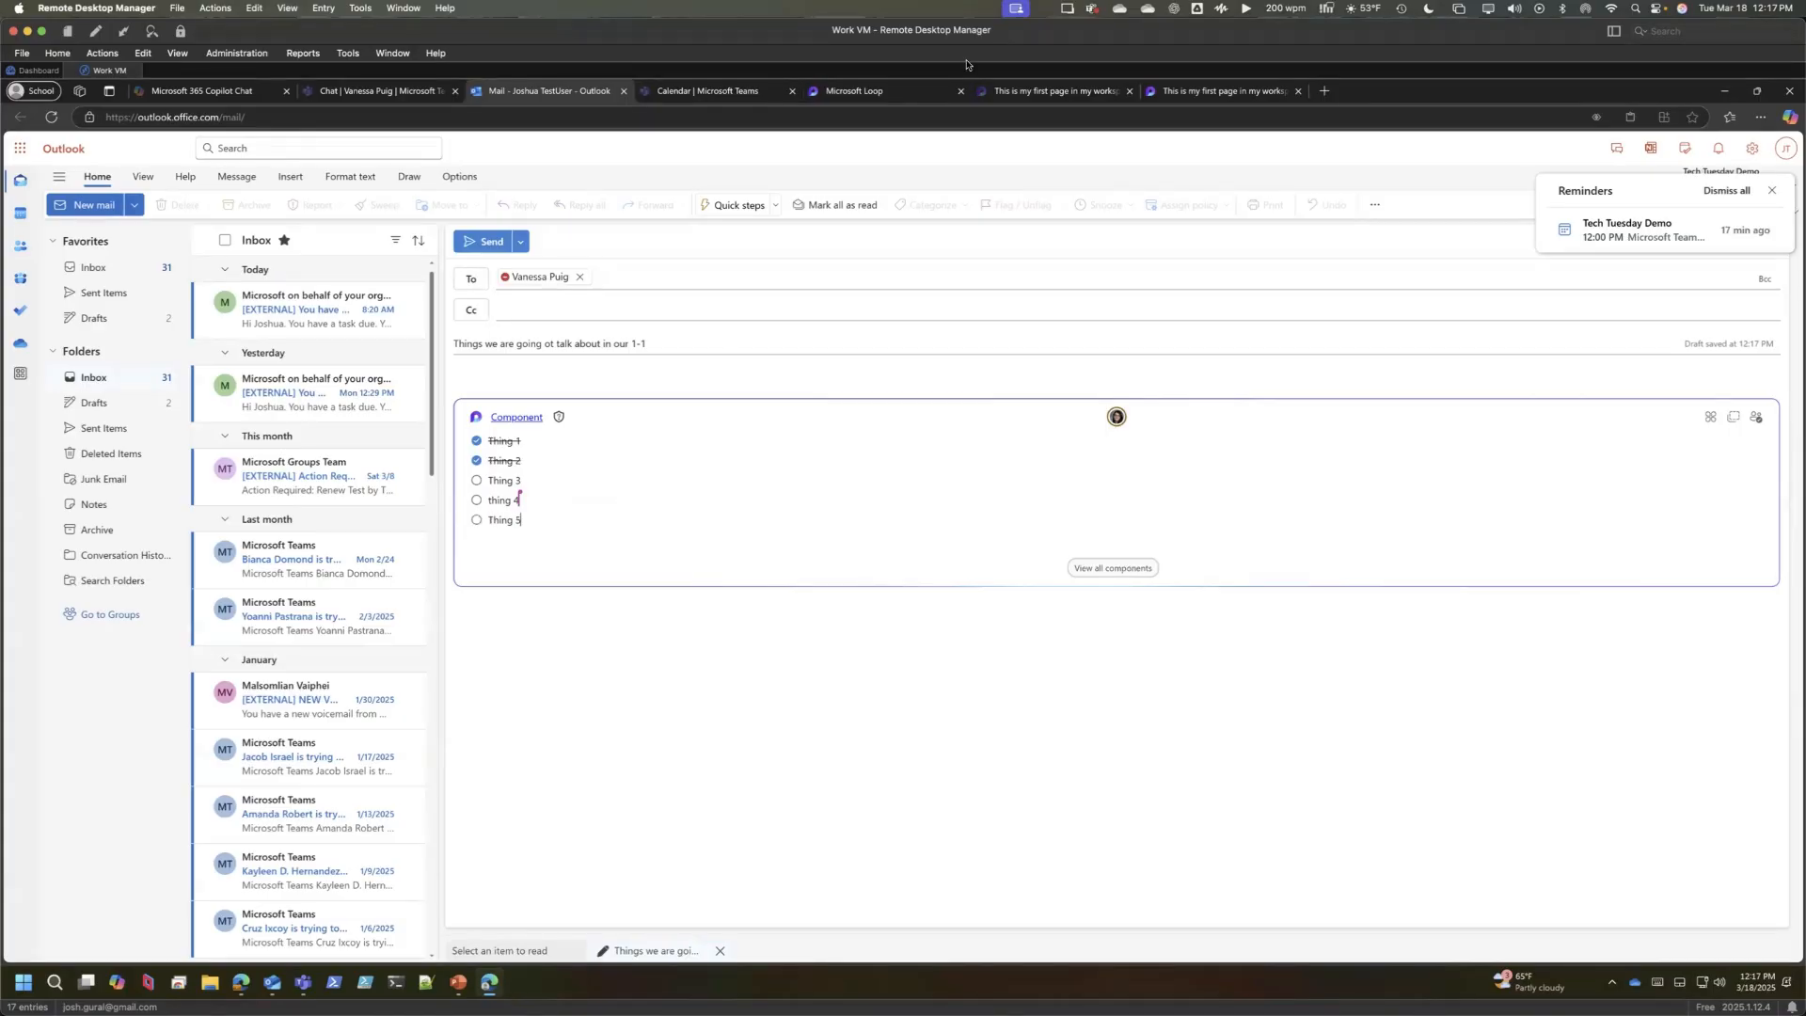
{"action": "left_click", "coordinate": [1170, 84]}
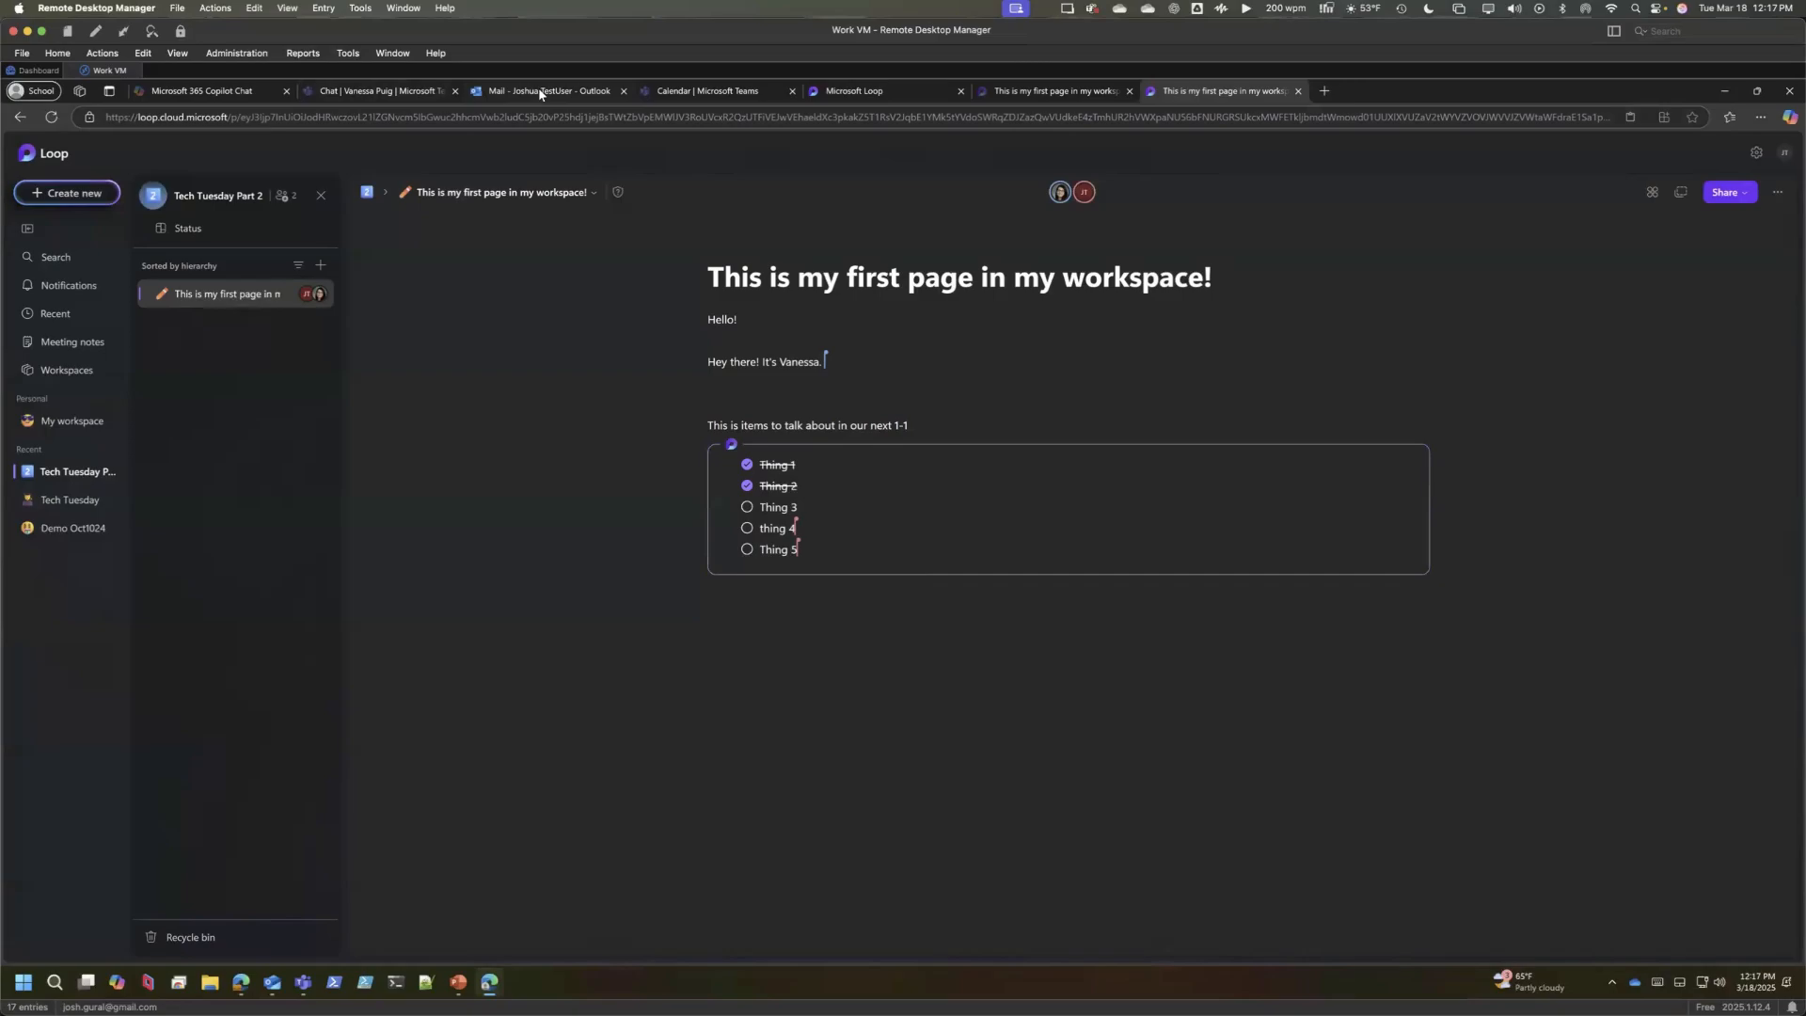
{"action": "left_click", "coordinate": [538, 89]}
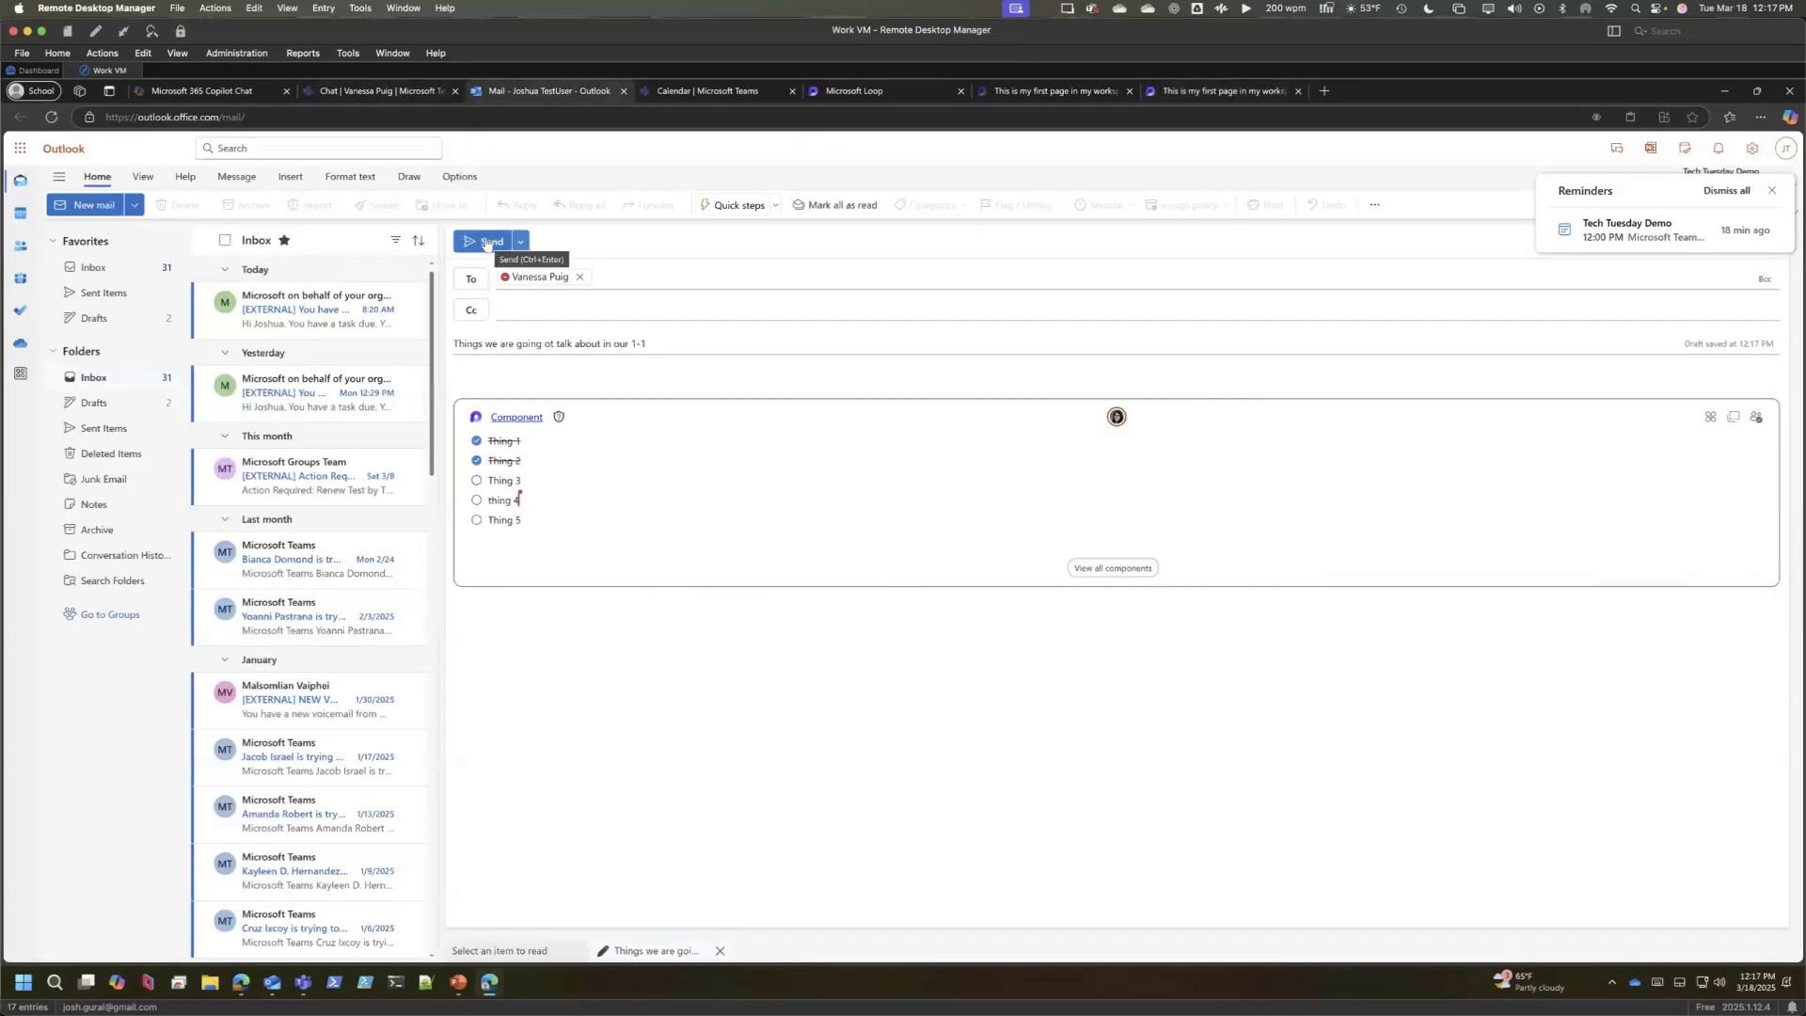
- Send the email, dismissing the meeting reminder, and open the message from the sent mail
{"action": "left_click", "coordinate": [486, 243]}
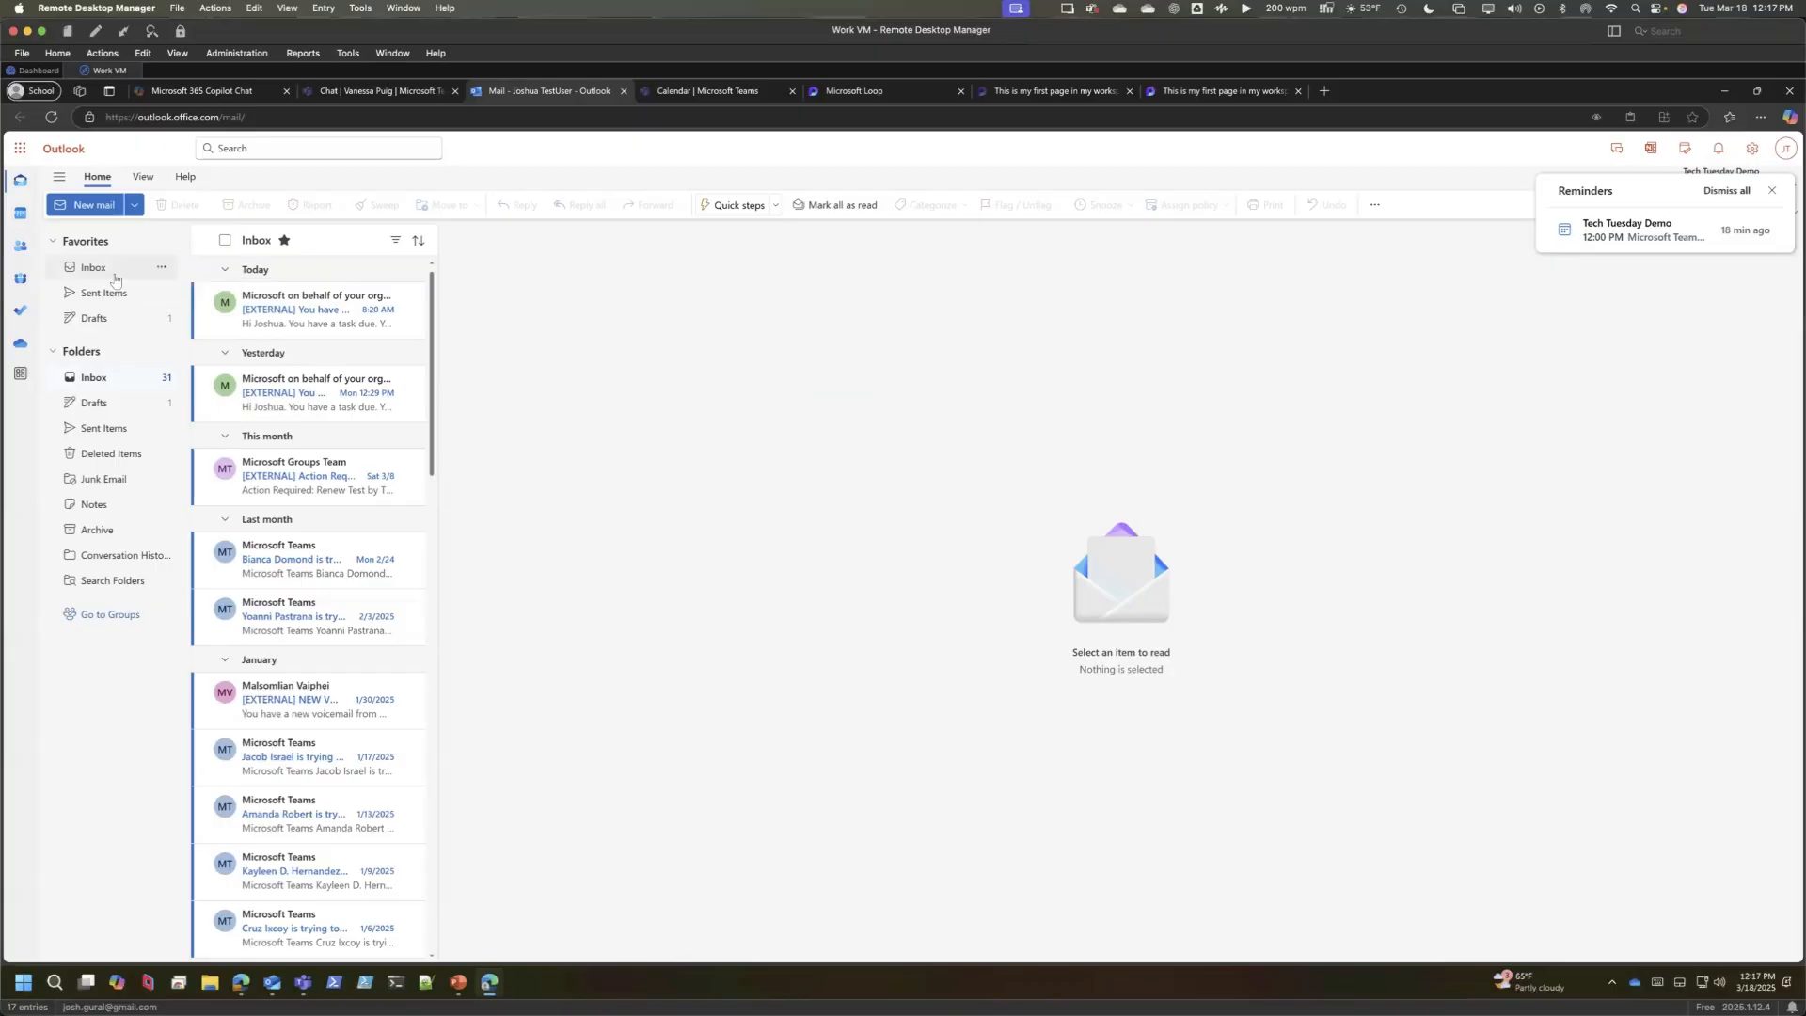
{"action": "left_click", "coordinate": [1771, 191]}
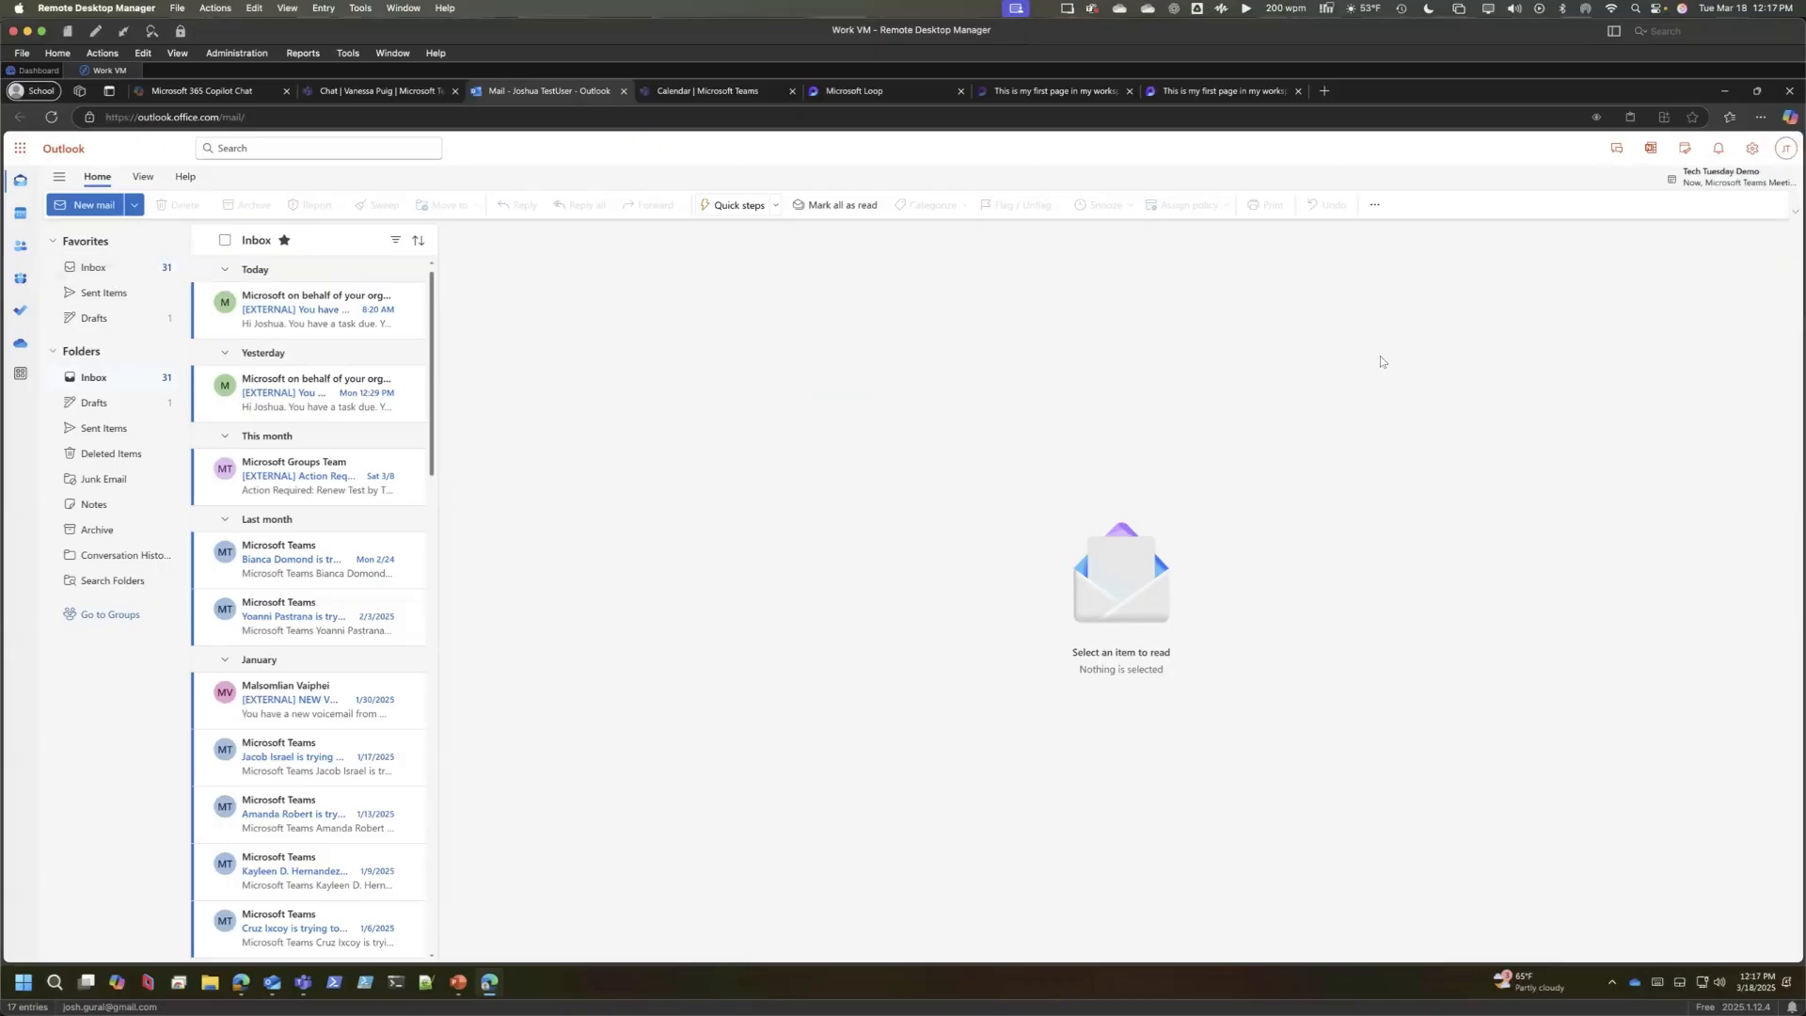
{"action": "left_click", "coordinate": [103, 428]}
{"action": "left_click", "coordinate": [308, 331]}
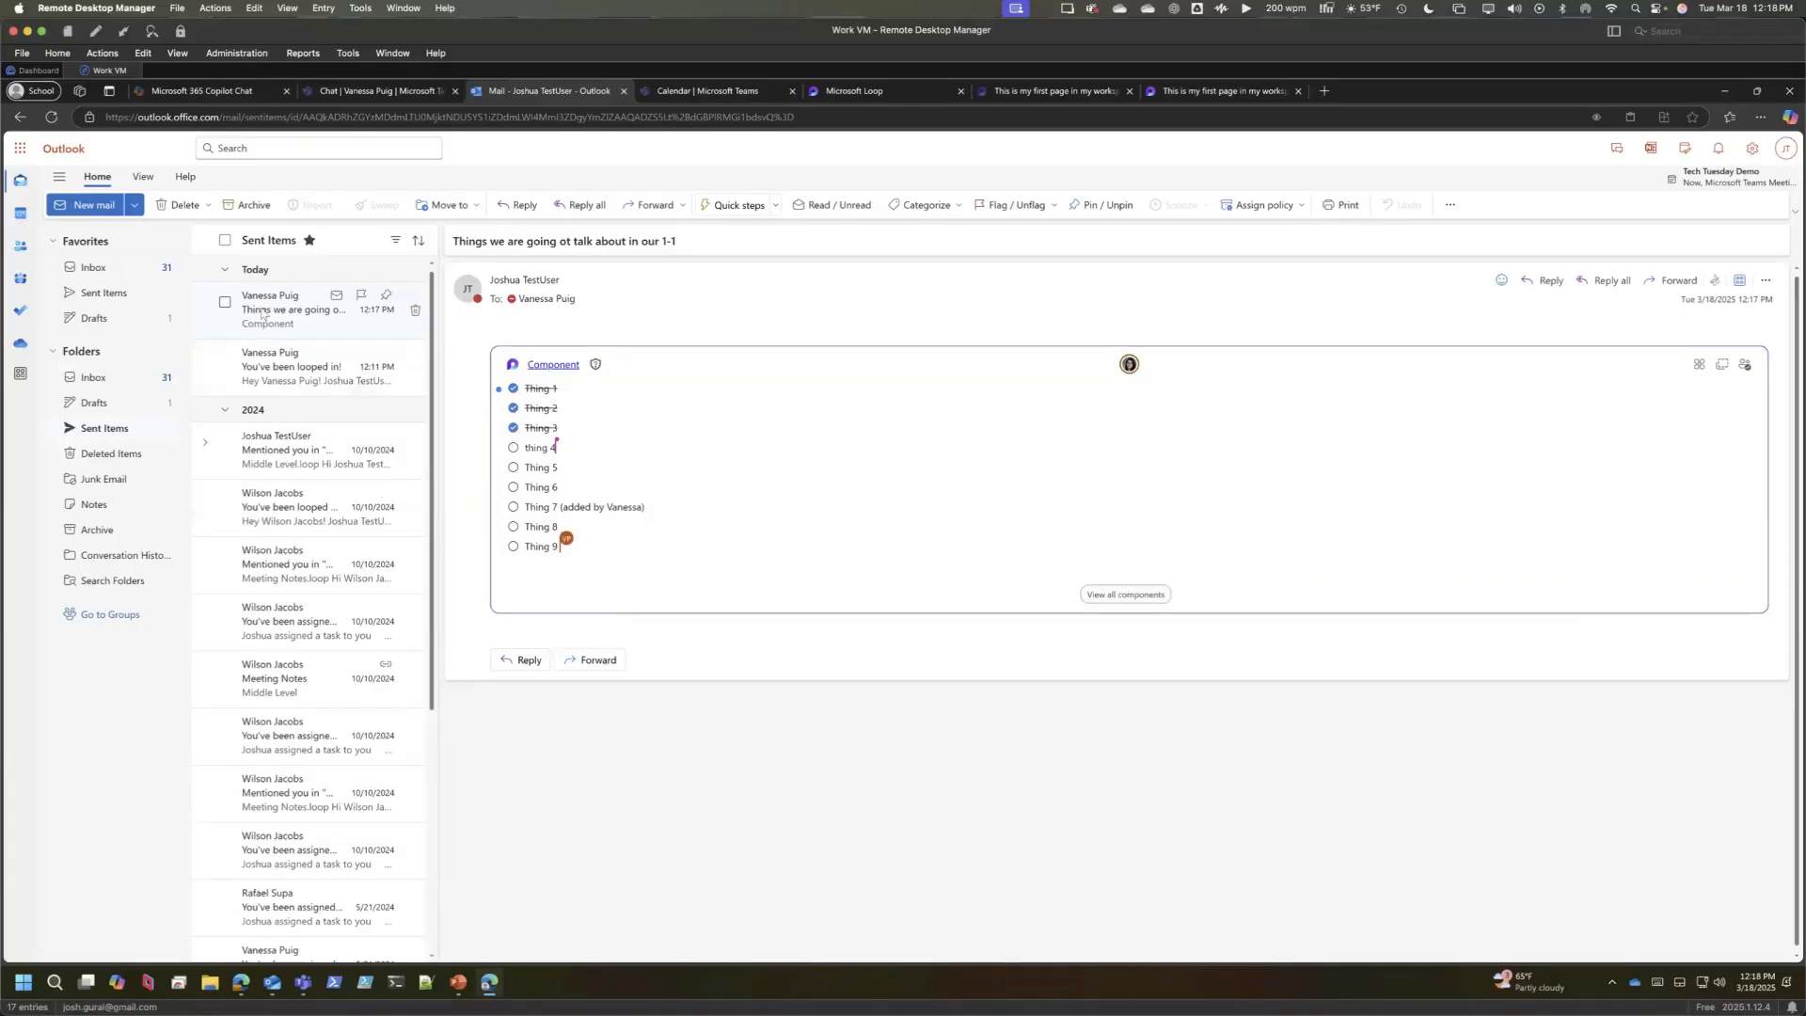
- Check the checklist in the Teams chat and view the component's shared locations on the Loop page, reloading the page to recheck them
{"action": "left_click", "coordinate": [379, 90]}
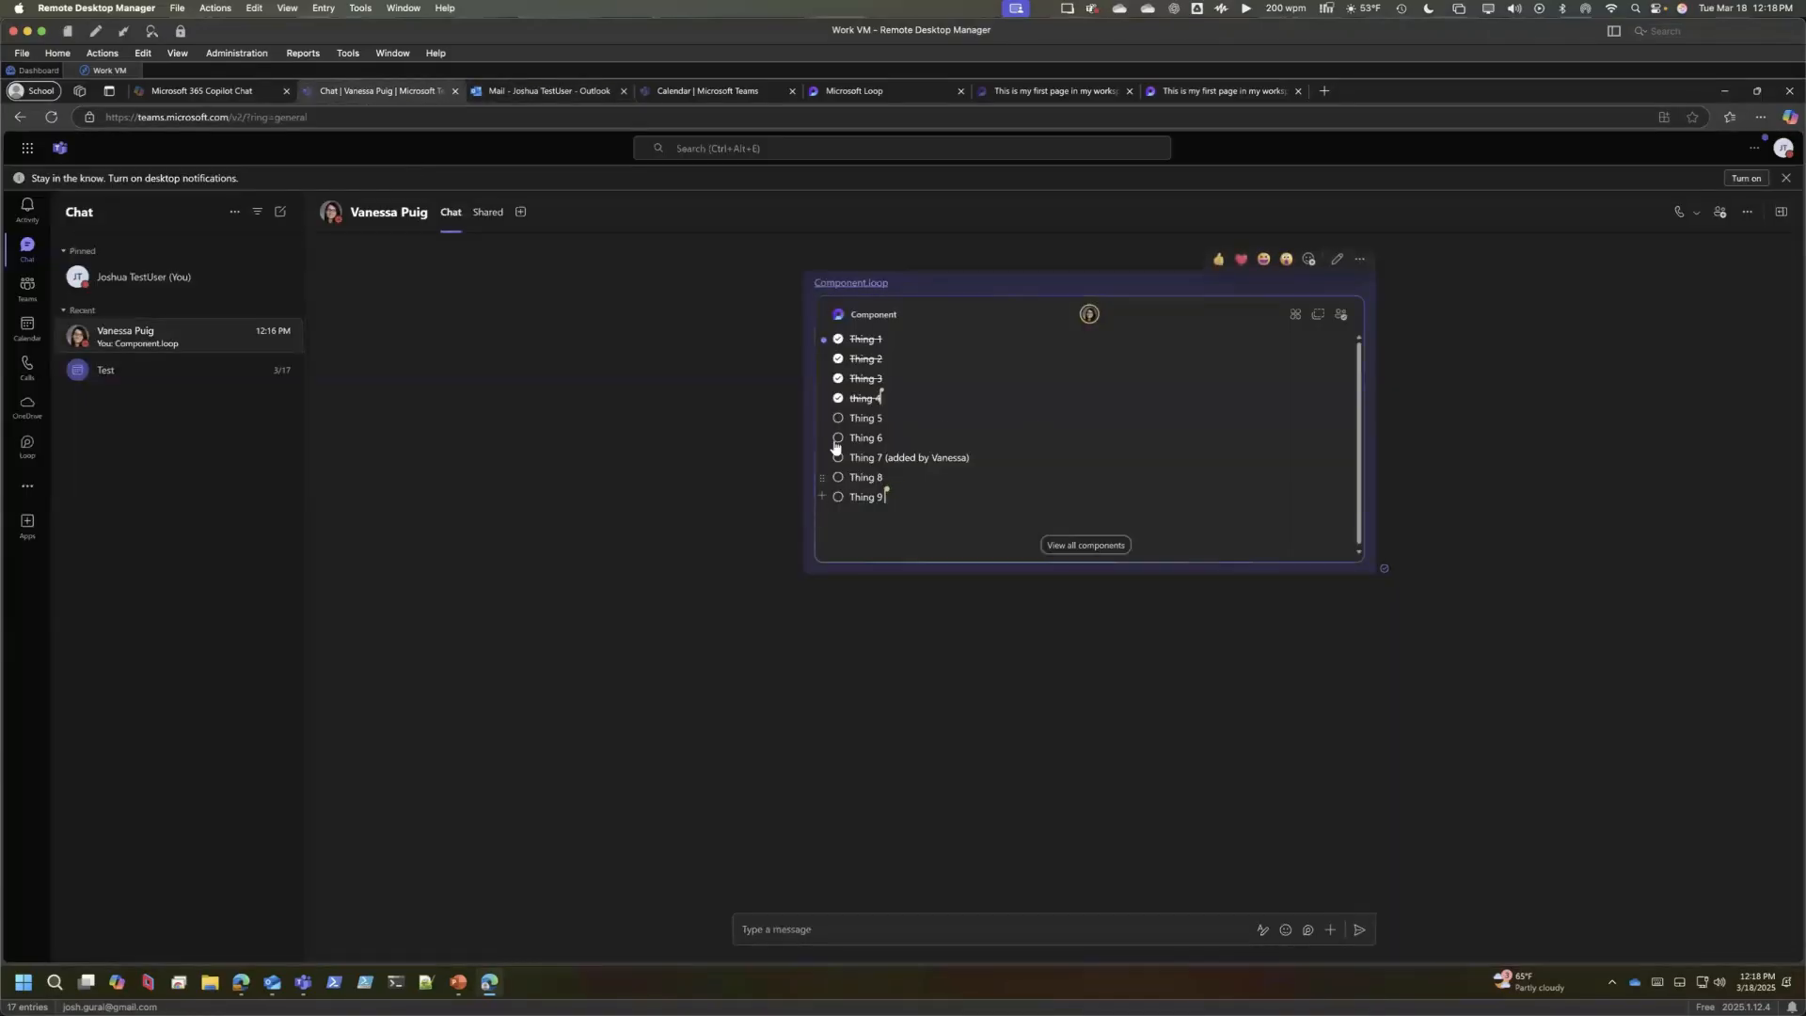
{"action": "left_click", "coordinate": [1176, 91]}
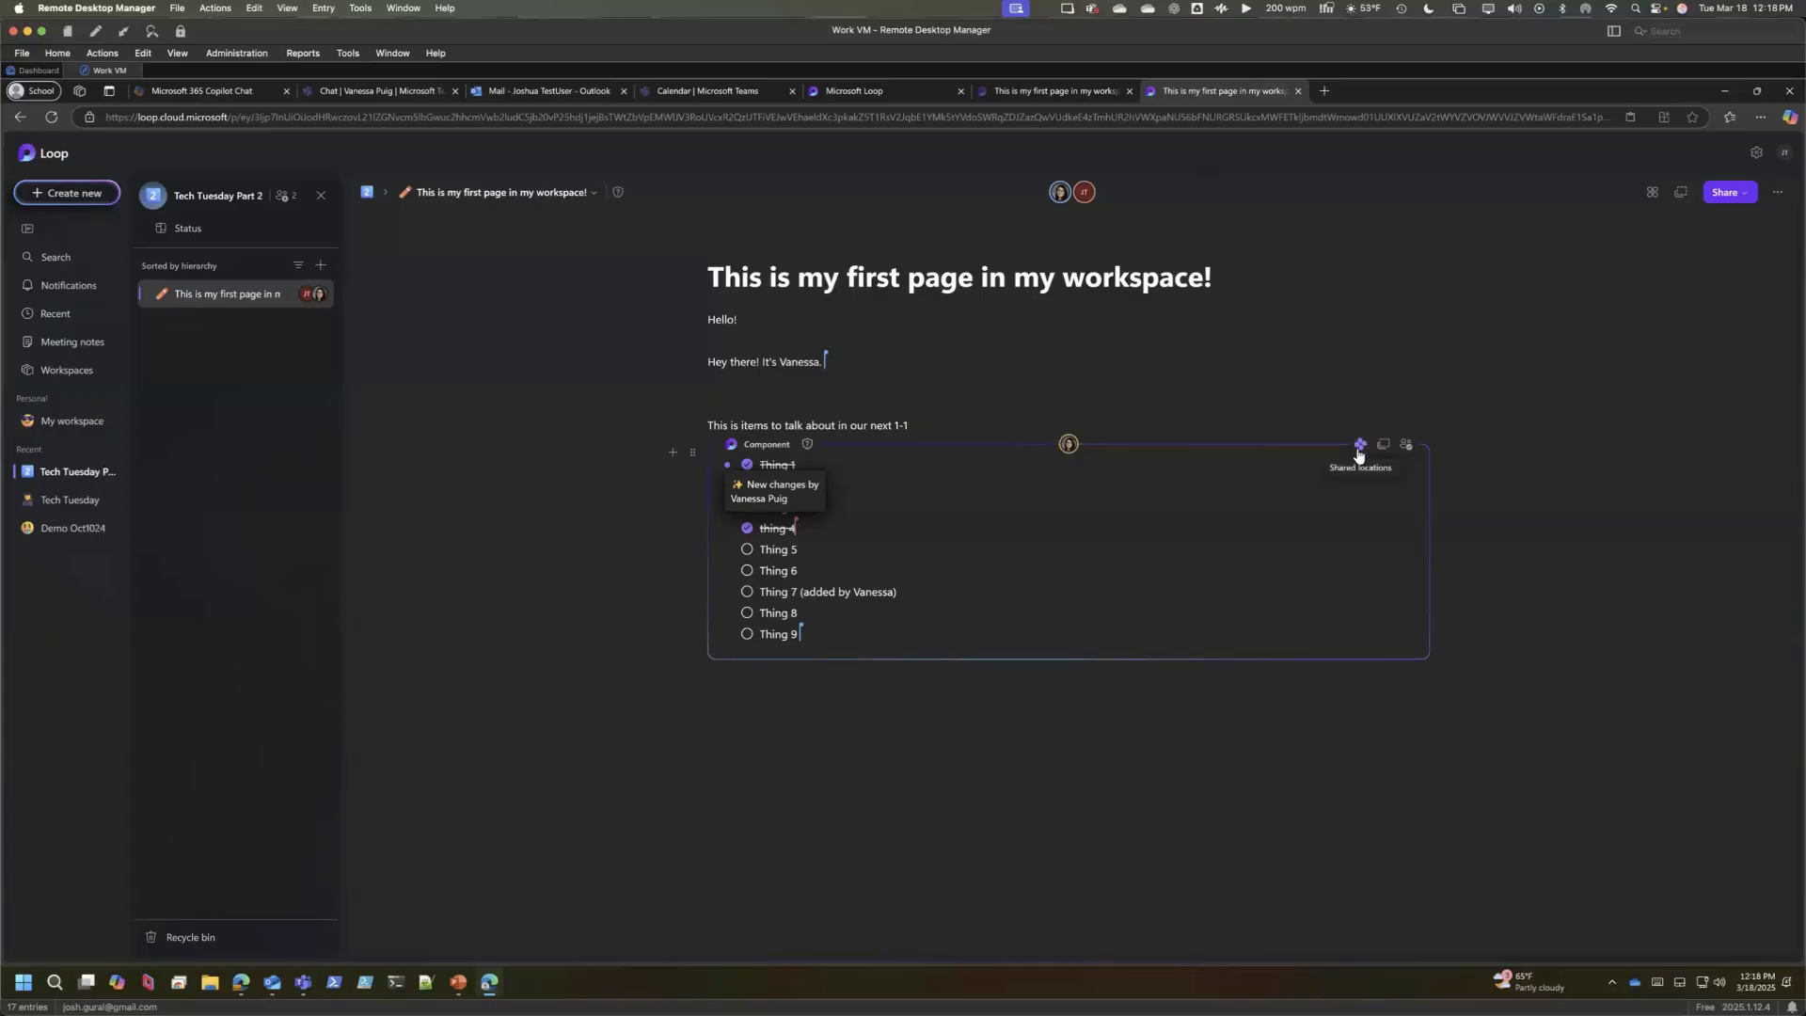
{"action": "left_click", "coordinate": [1358, 452]}
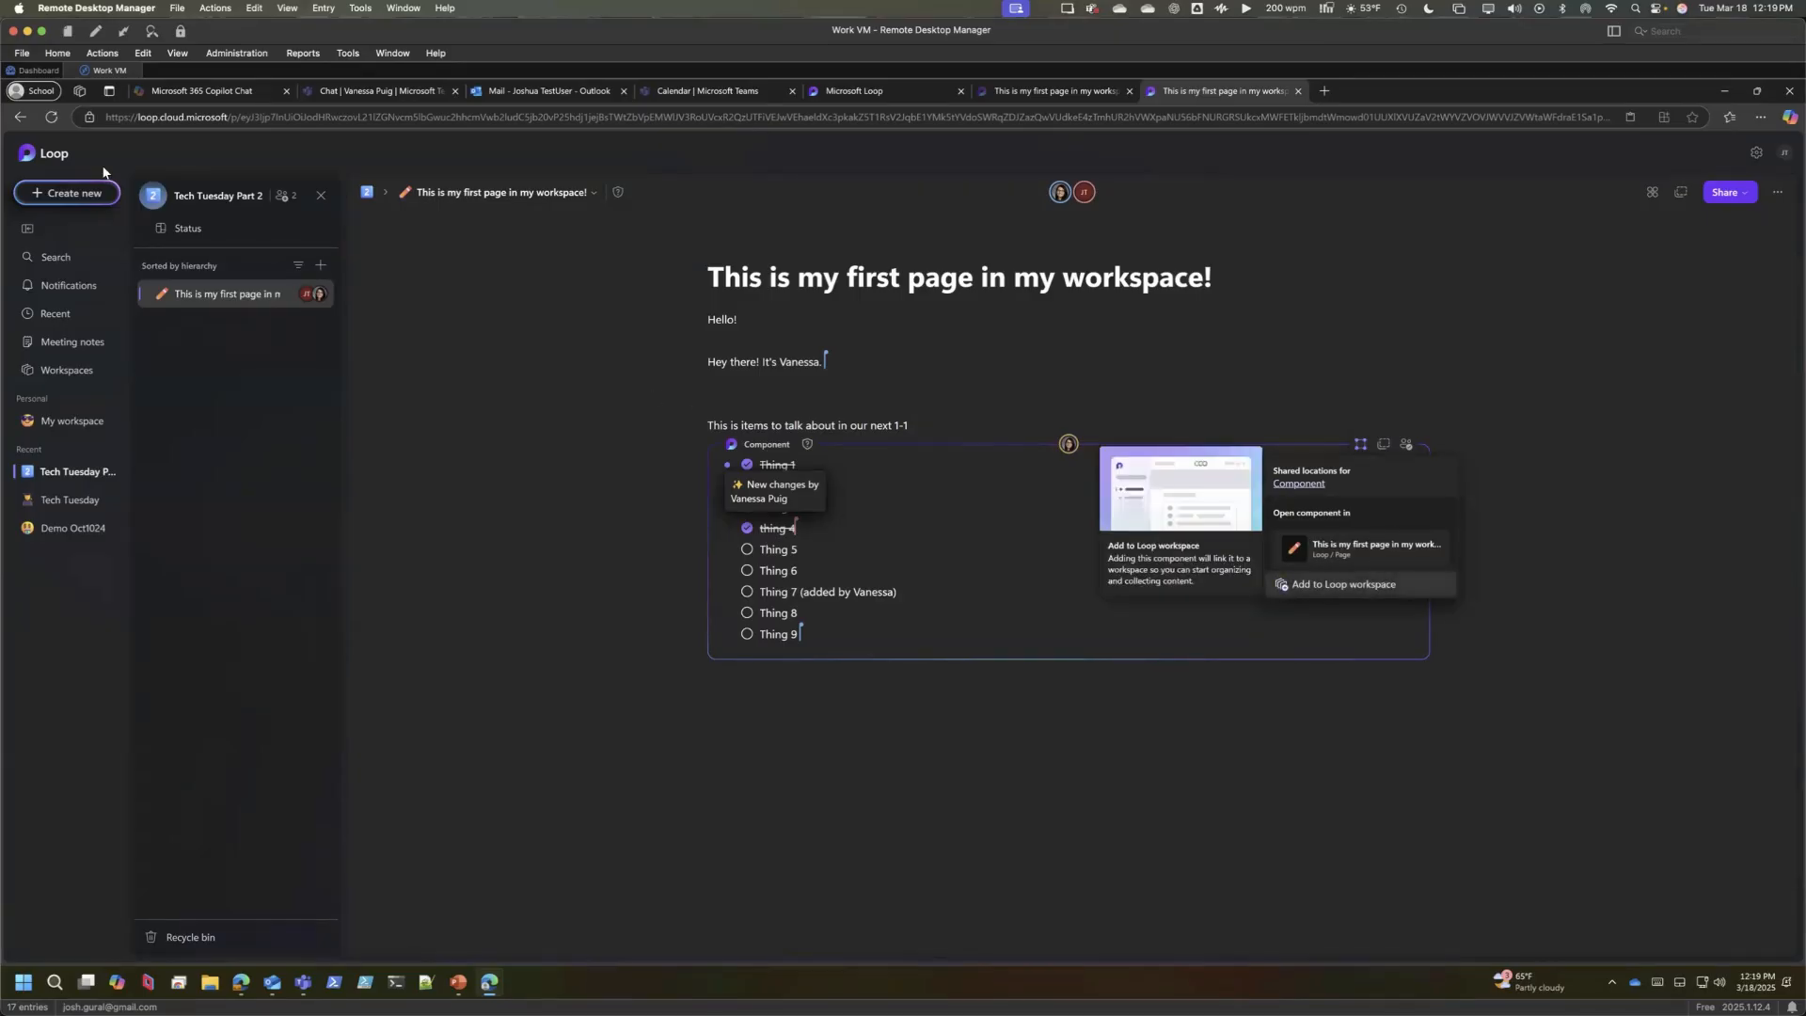
{"action": "left_click", "coordinate": [50, 115]}
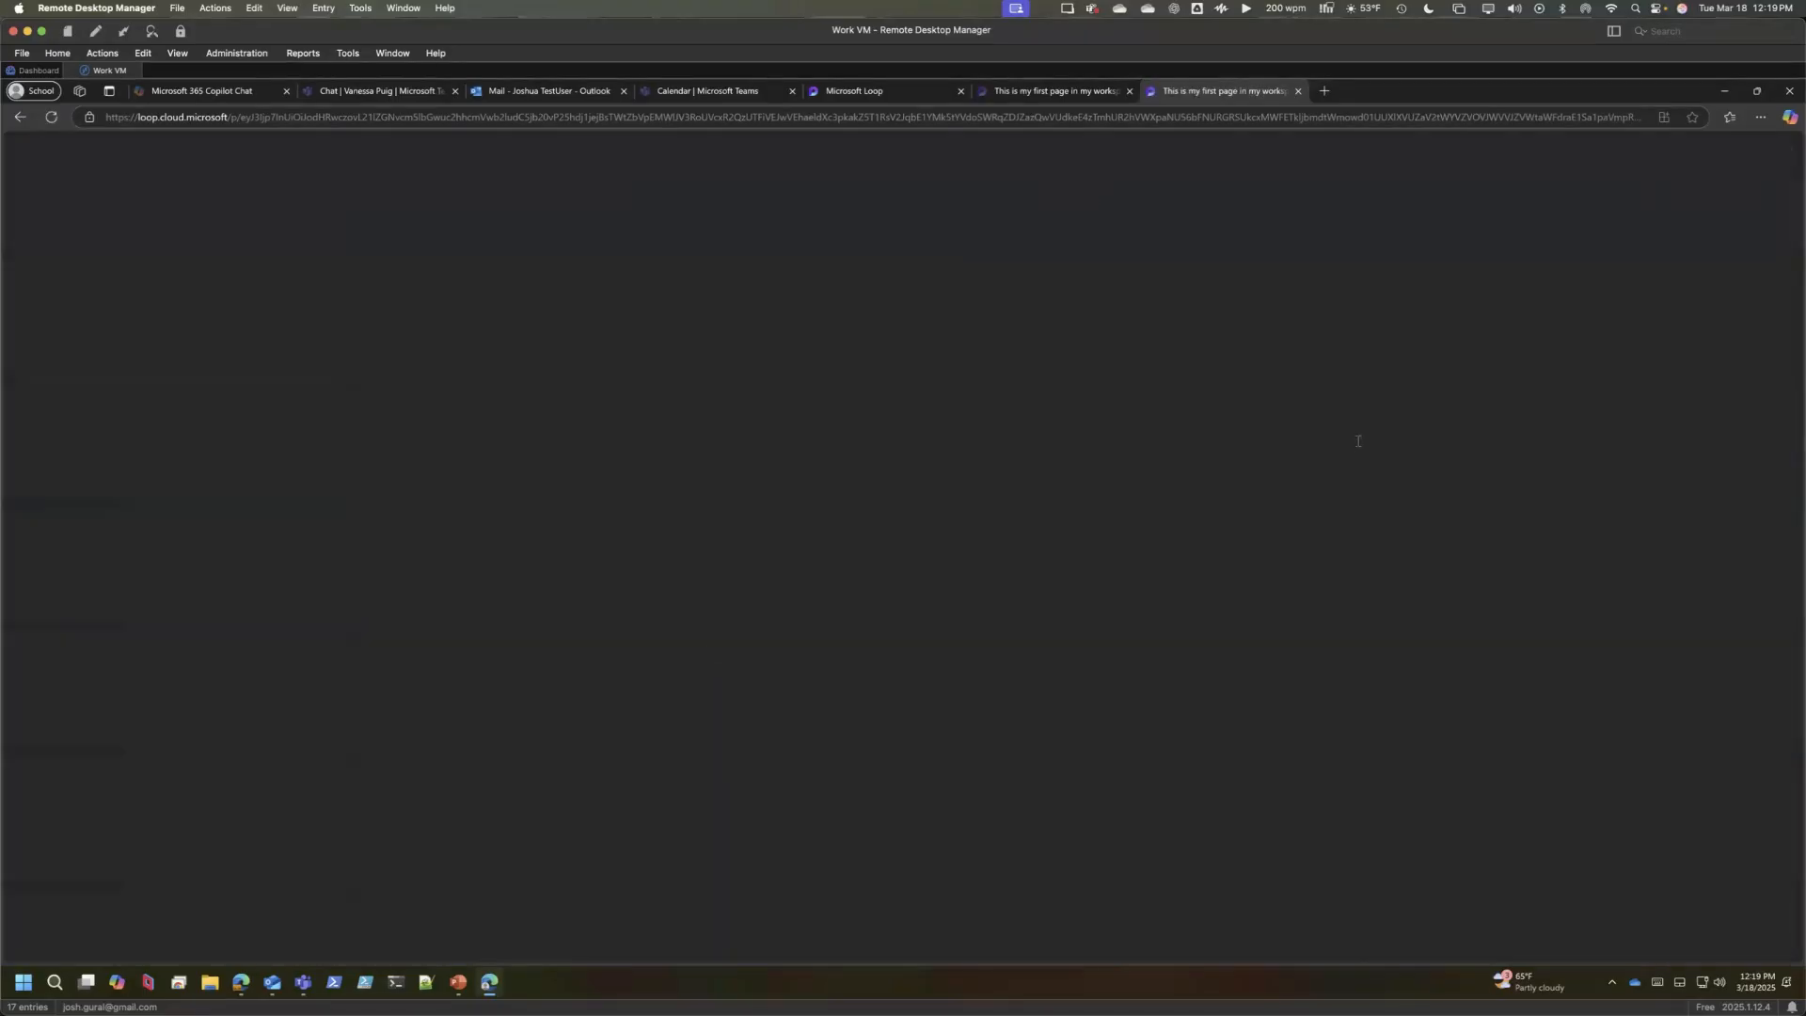
{"action": "left_click", "coordinate": [1360, 447]}
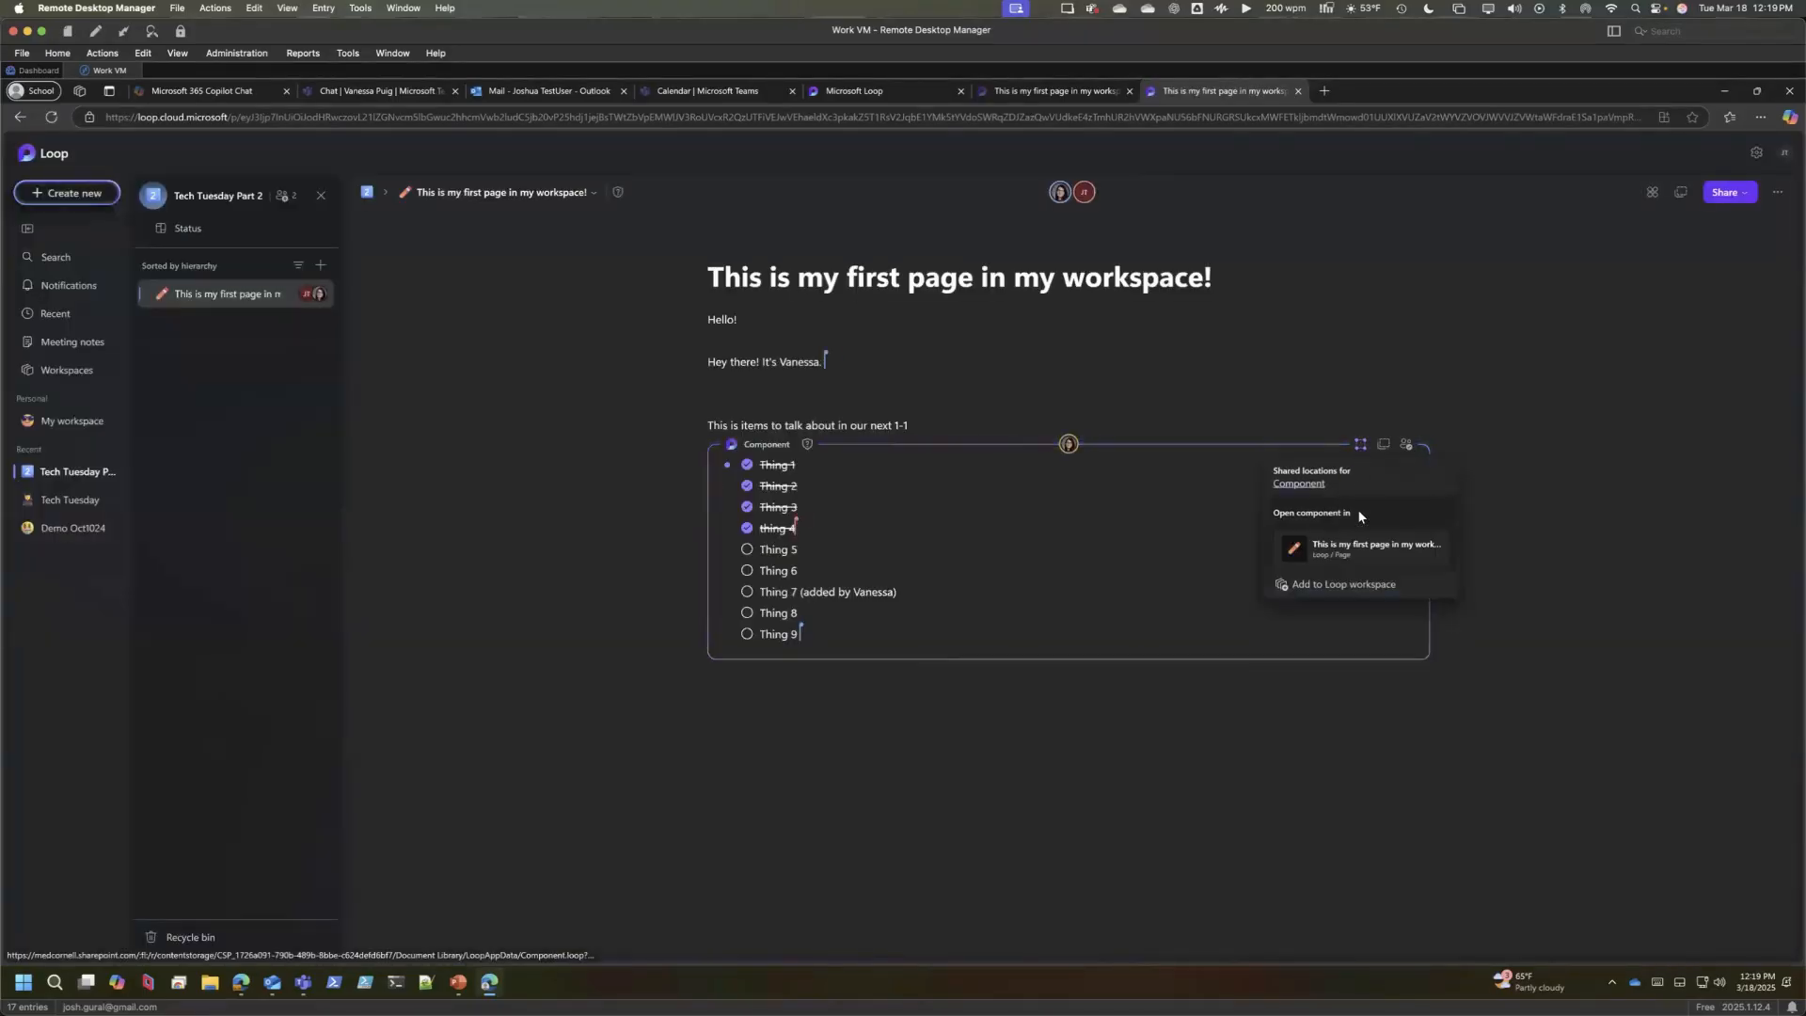
- Open the page "5/21 - Tech Tuesday Meeting" in the Tech Tuesday workspace and view the Attendees component's shared locations
{"action": "left_click", "coordinate": [71, 499]}
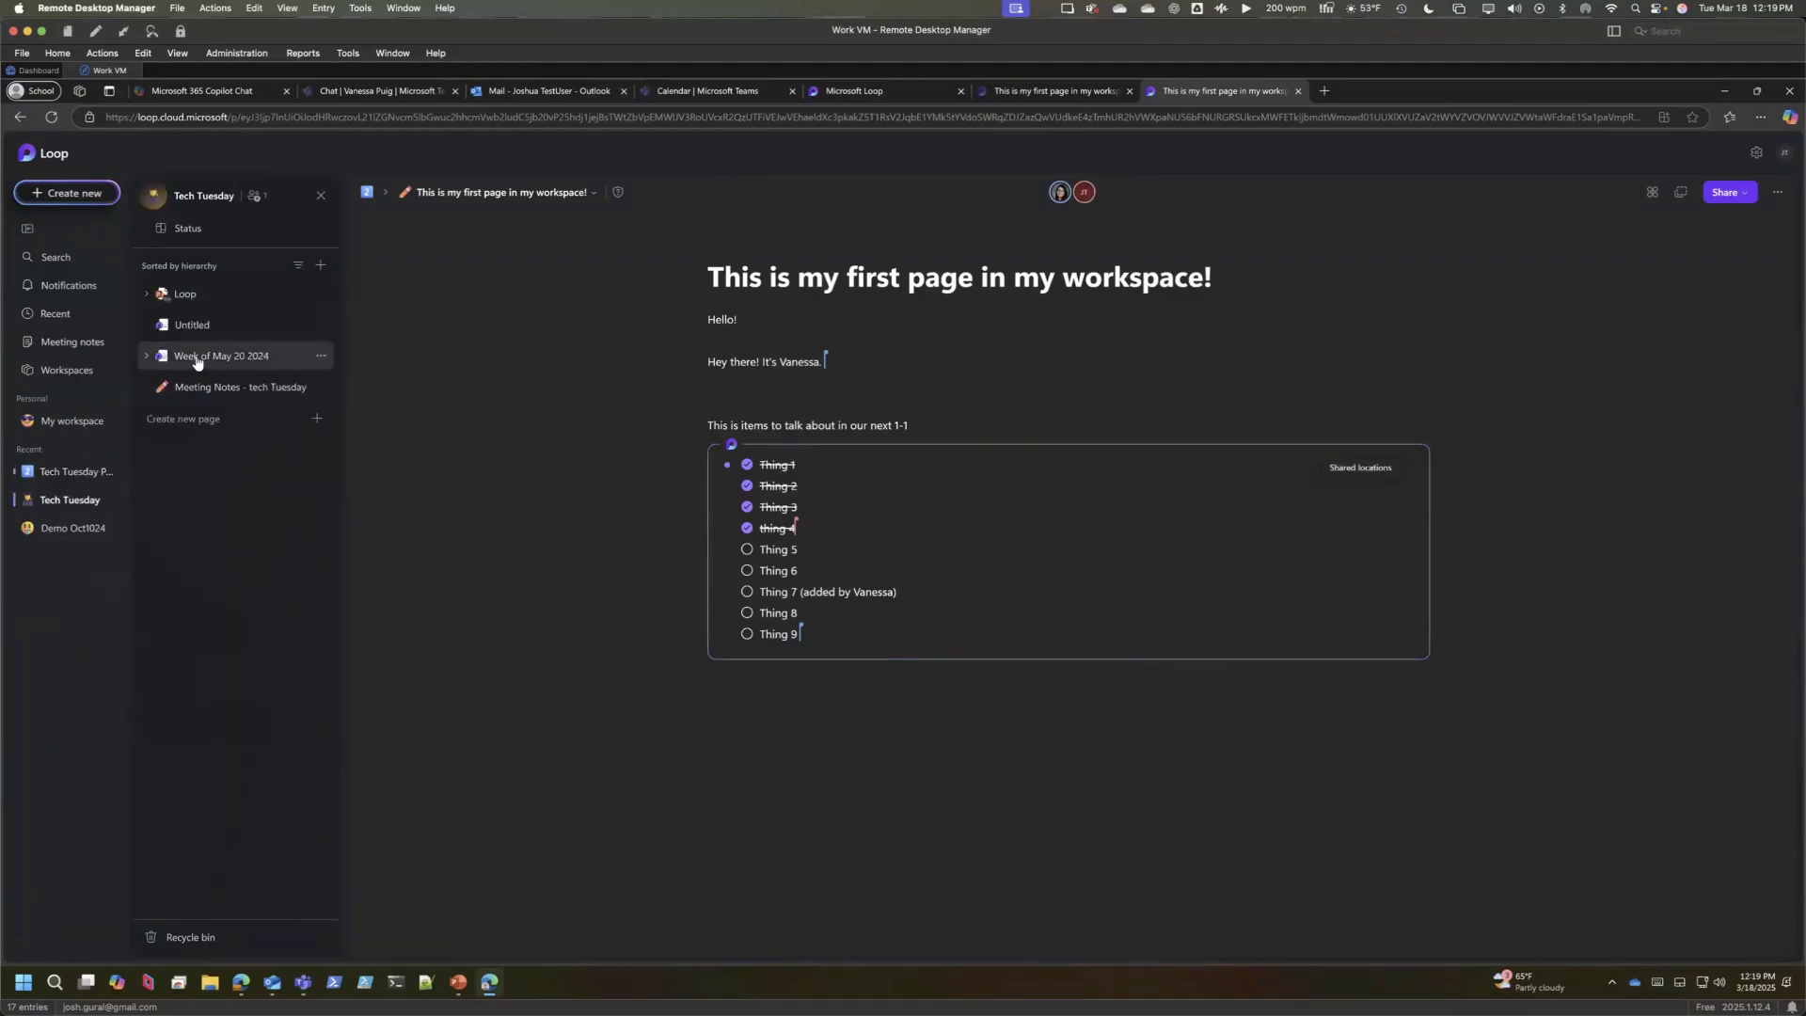
{"action": "left_click", "coordinate": [146, 356]}
{"action": "left_click", "coordinate": [177, 380]}
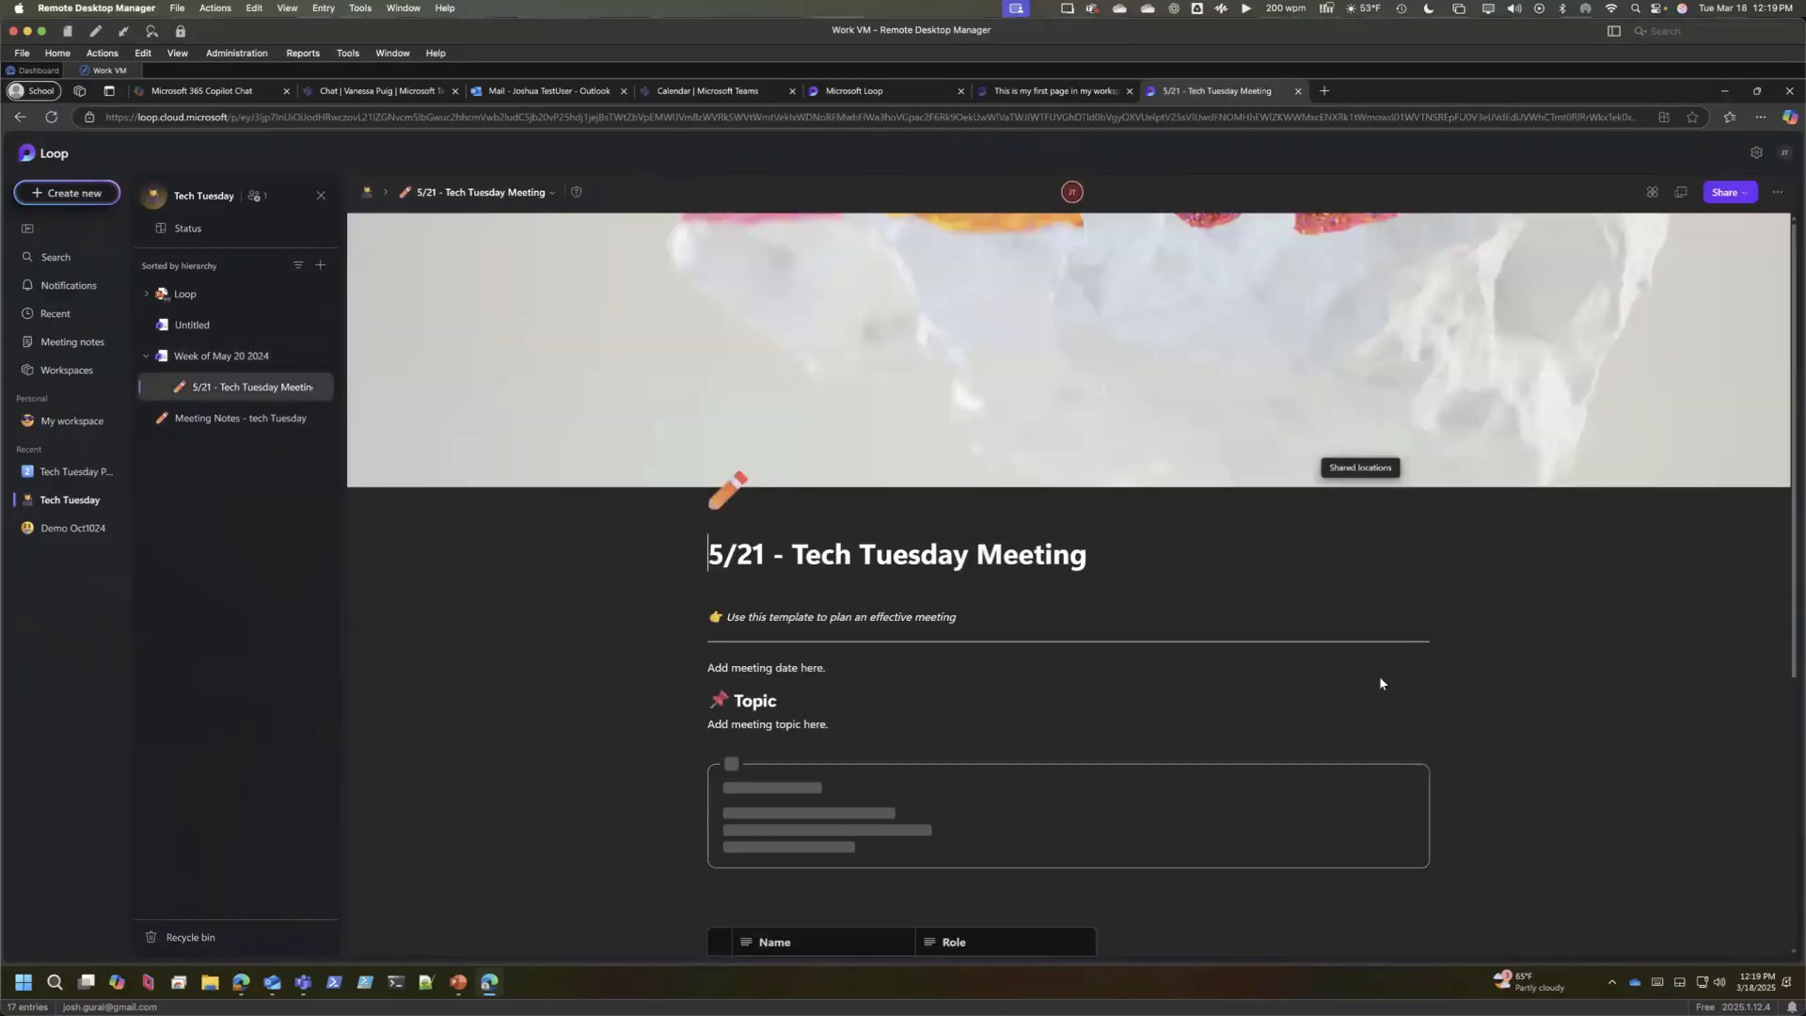
{"action": "scroll", "coordinate": [1340, 724], "scroll_direction": "down", "scroll_amount": 4}
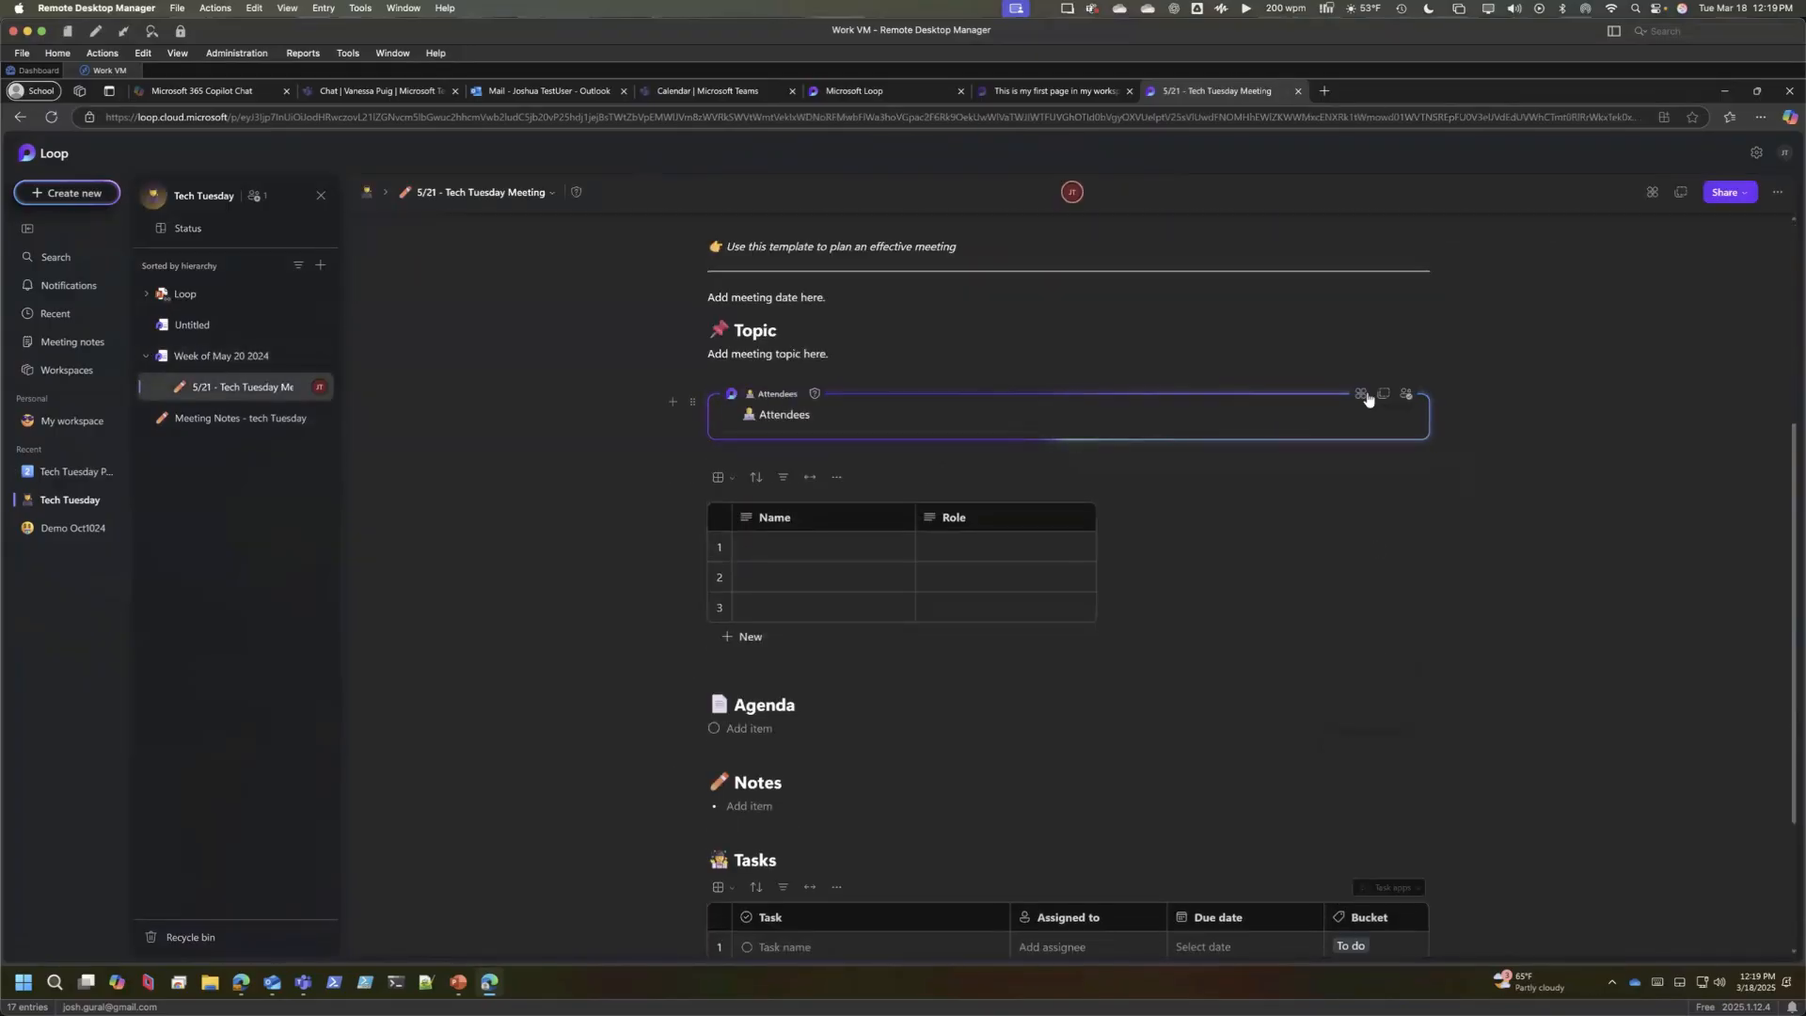
{"action": "left_click", "coordinate": [1366, 396]}
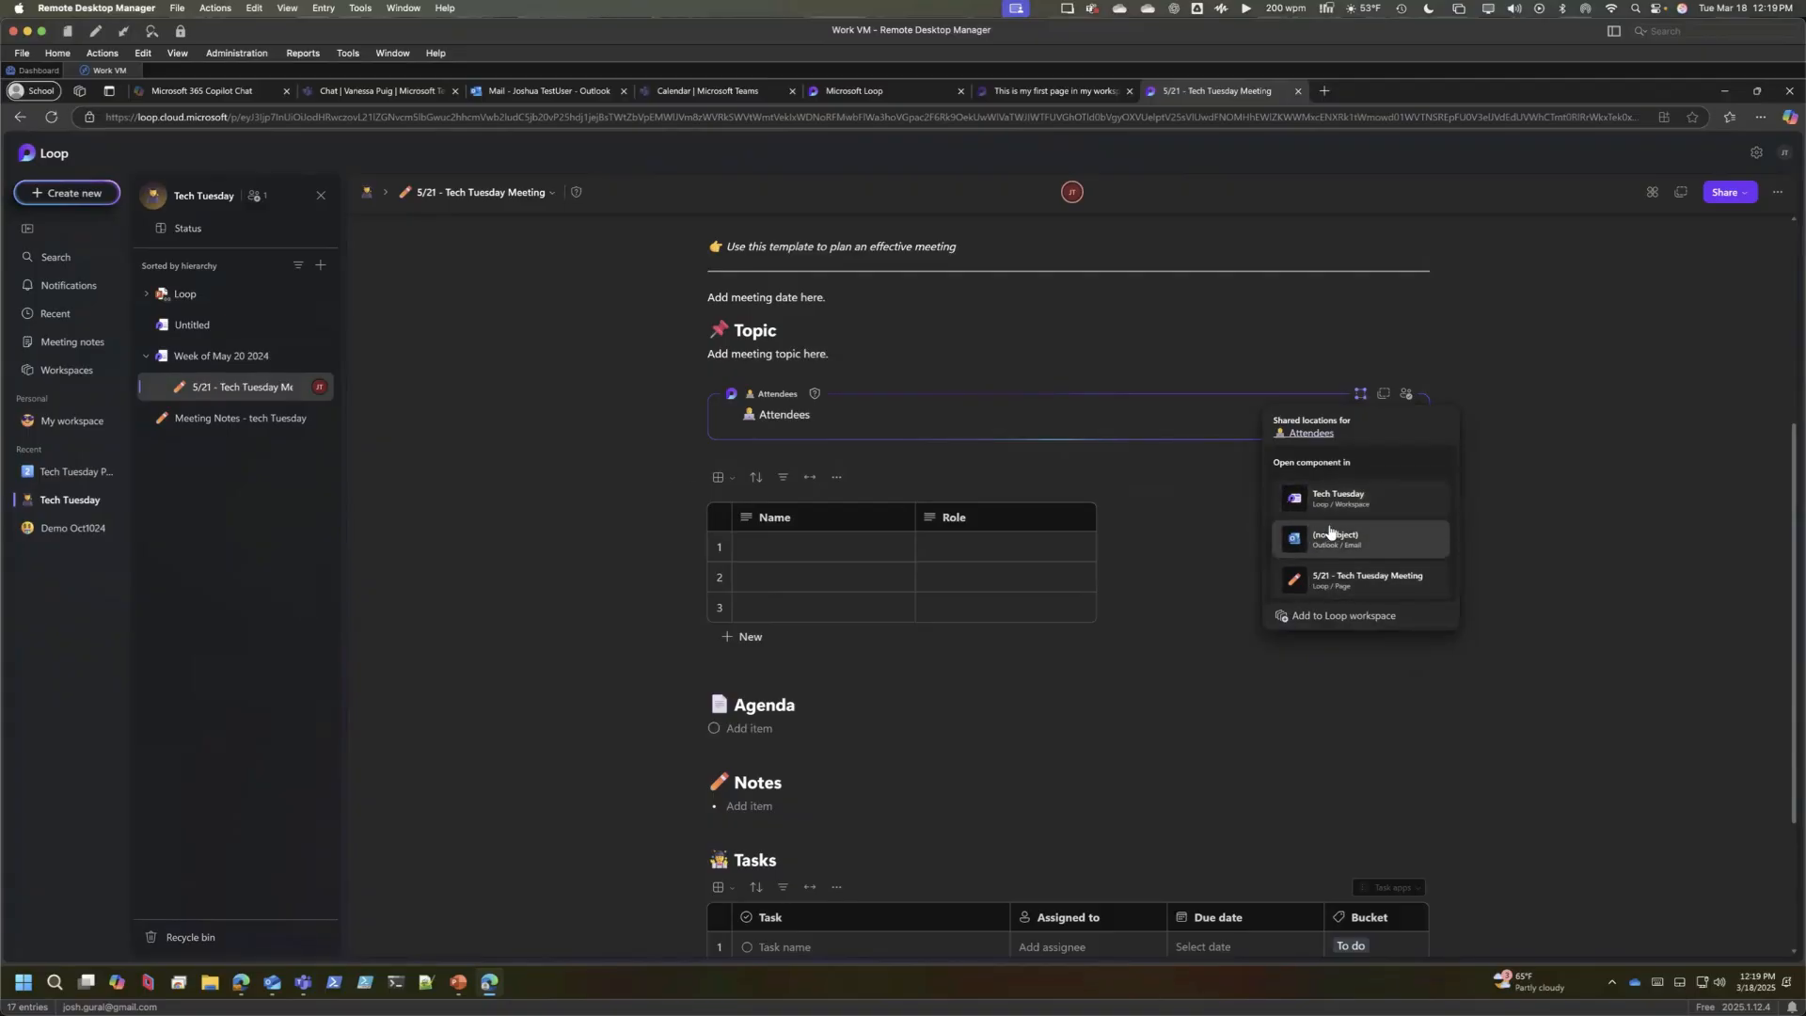
- View who has access to the Attendees component and open the component on its own page
{"action": "left_click", "coordinate": [1408, 396]}
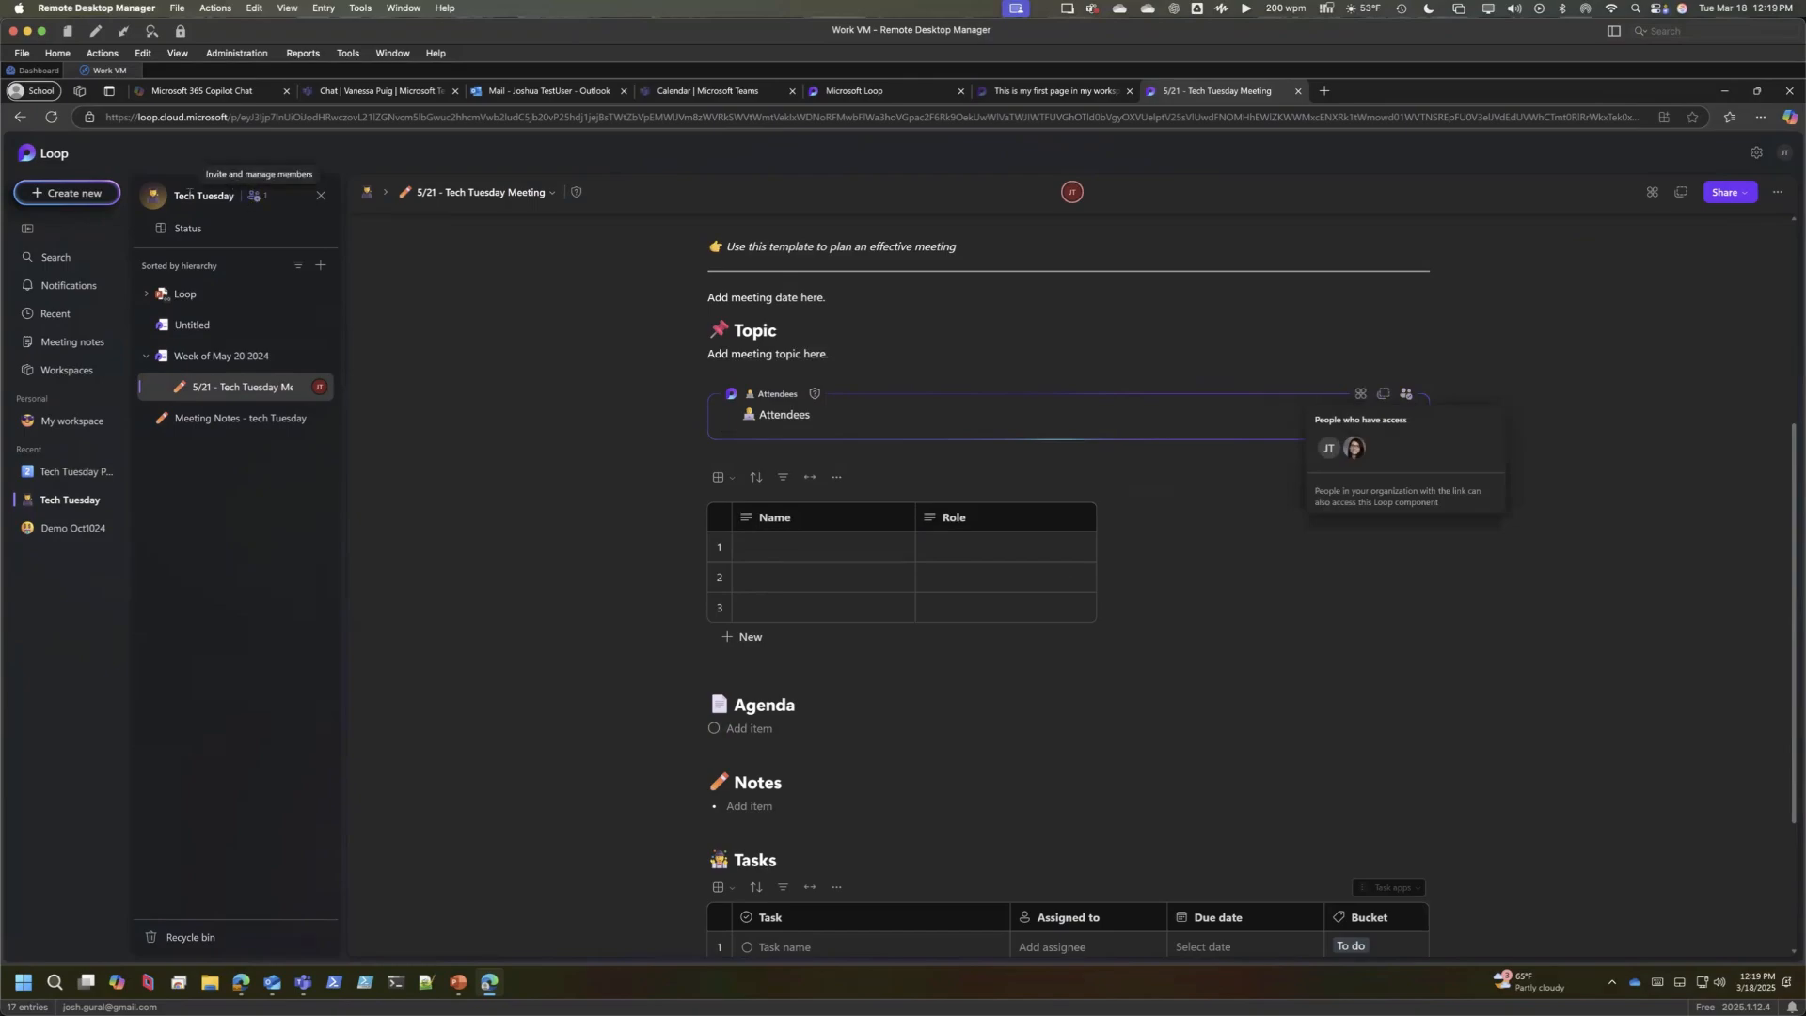
{"action": "right_click", "coordinate": [219, 390]}
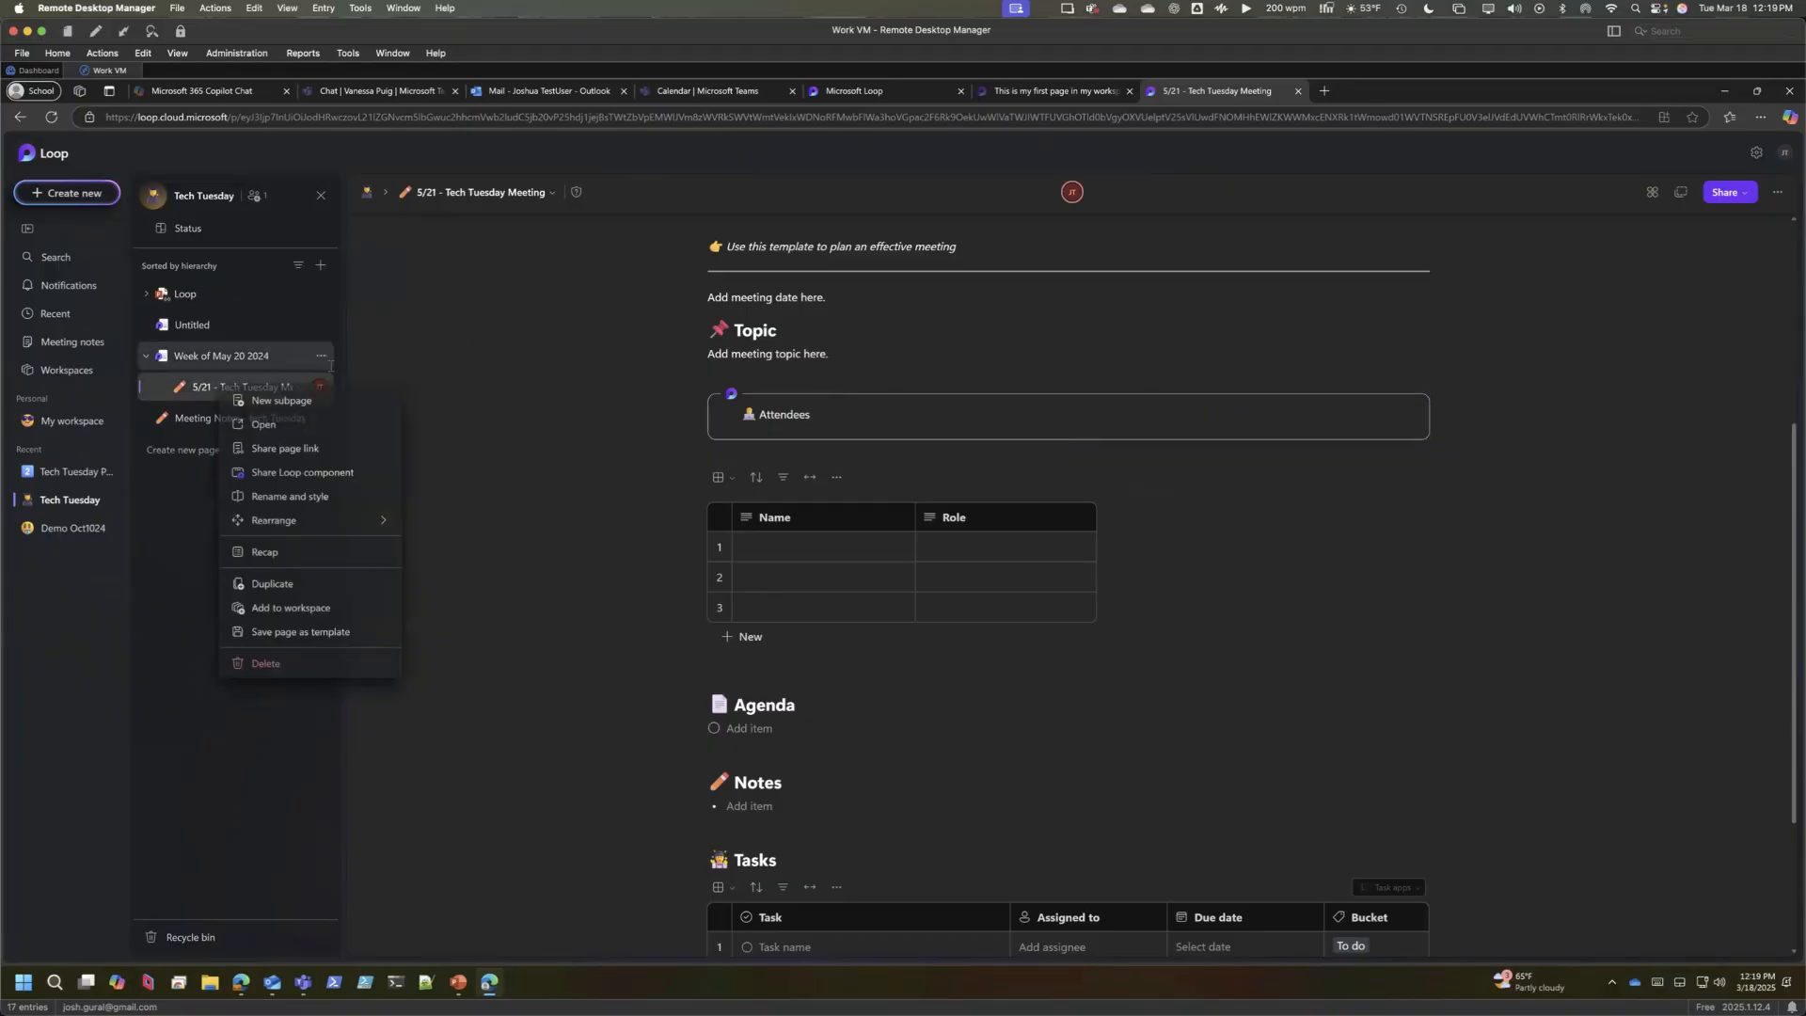
{"action": "left_click", "coordinate": [1533, 542]}
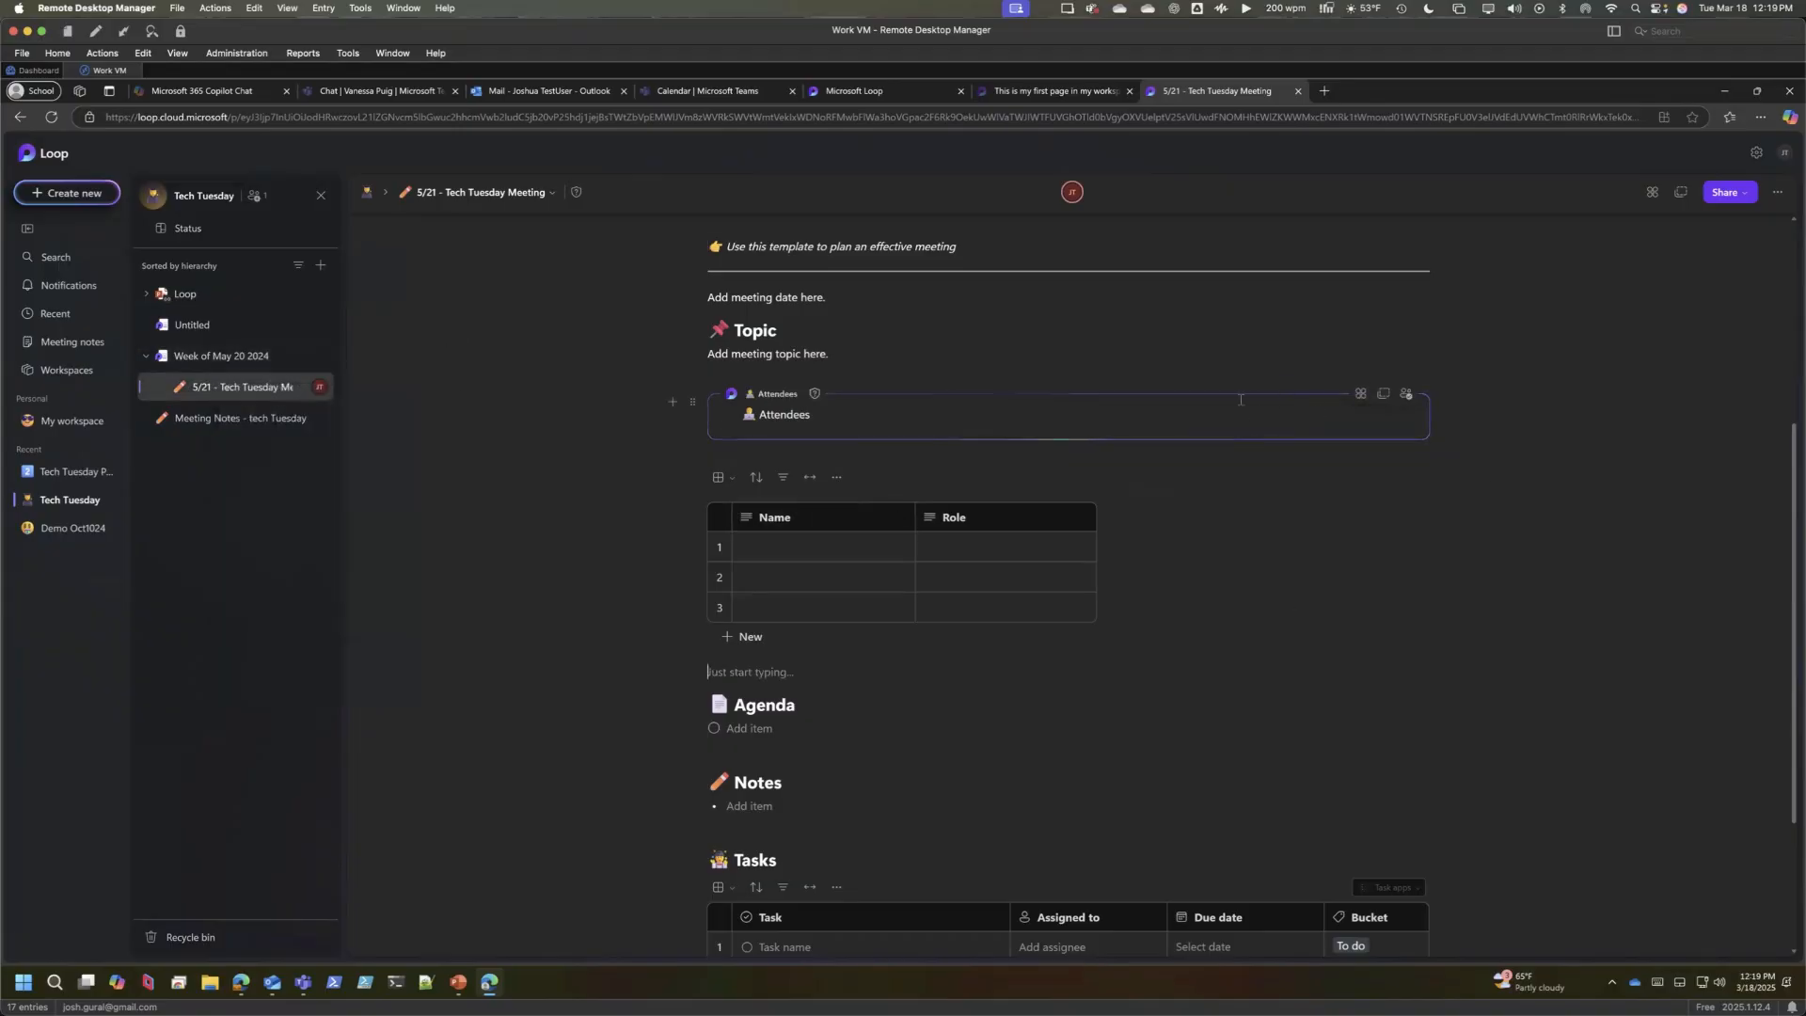
{"action": "left_click", "coordinate": [778, 395]}
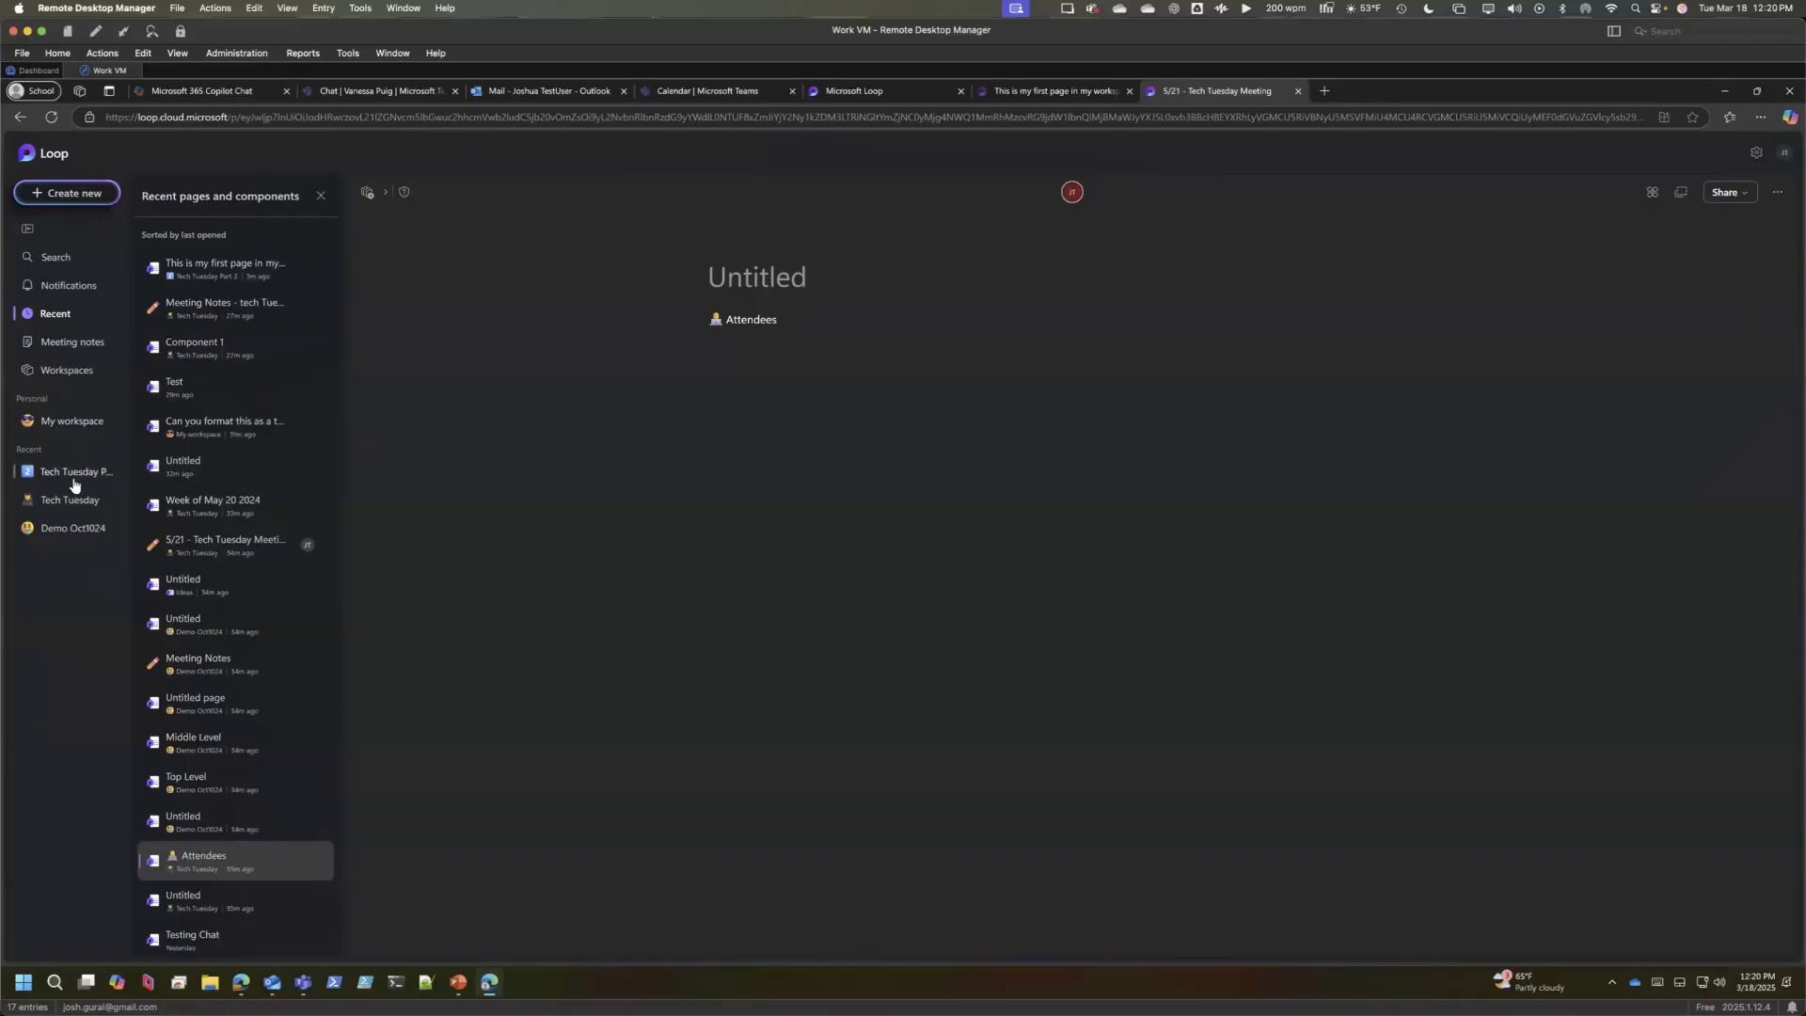
- Open "This is my first page in my workspace!" in the Tech Tuesday Part 2 workspace and start a new recap
{"action": "left_click", "coordinate": [116, 476]}
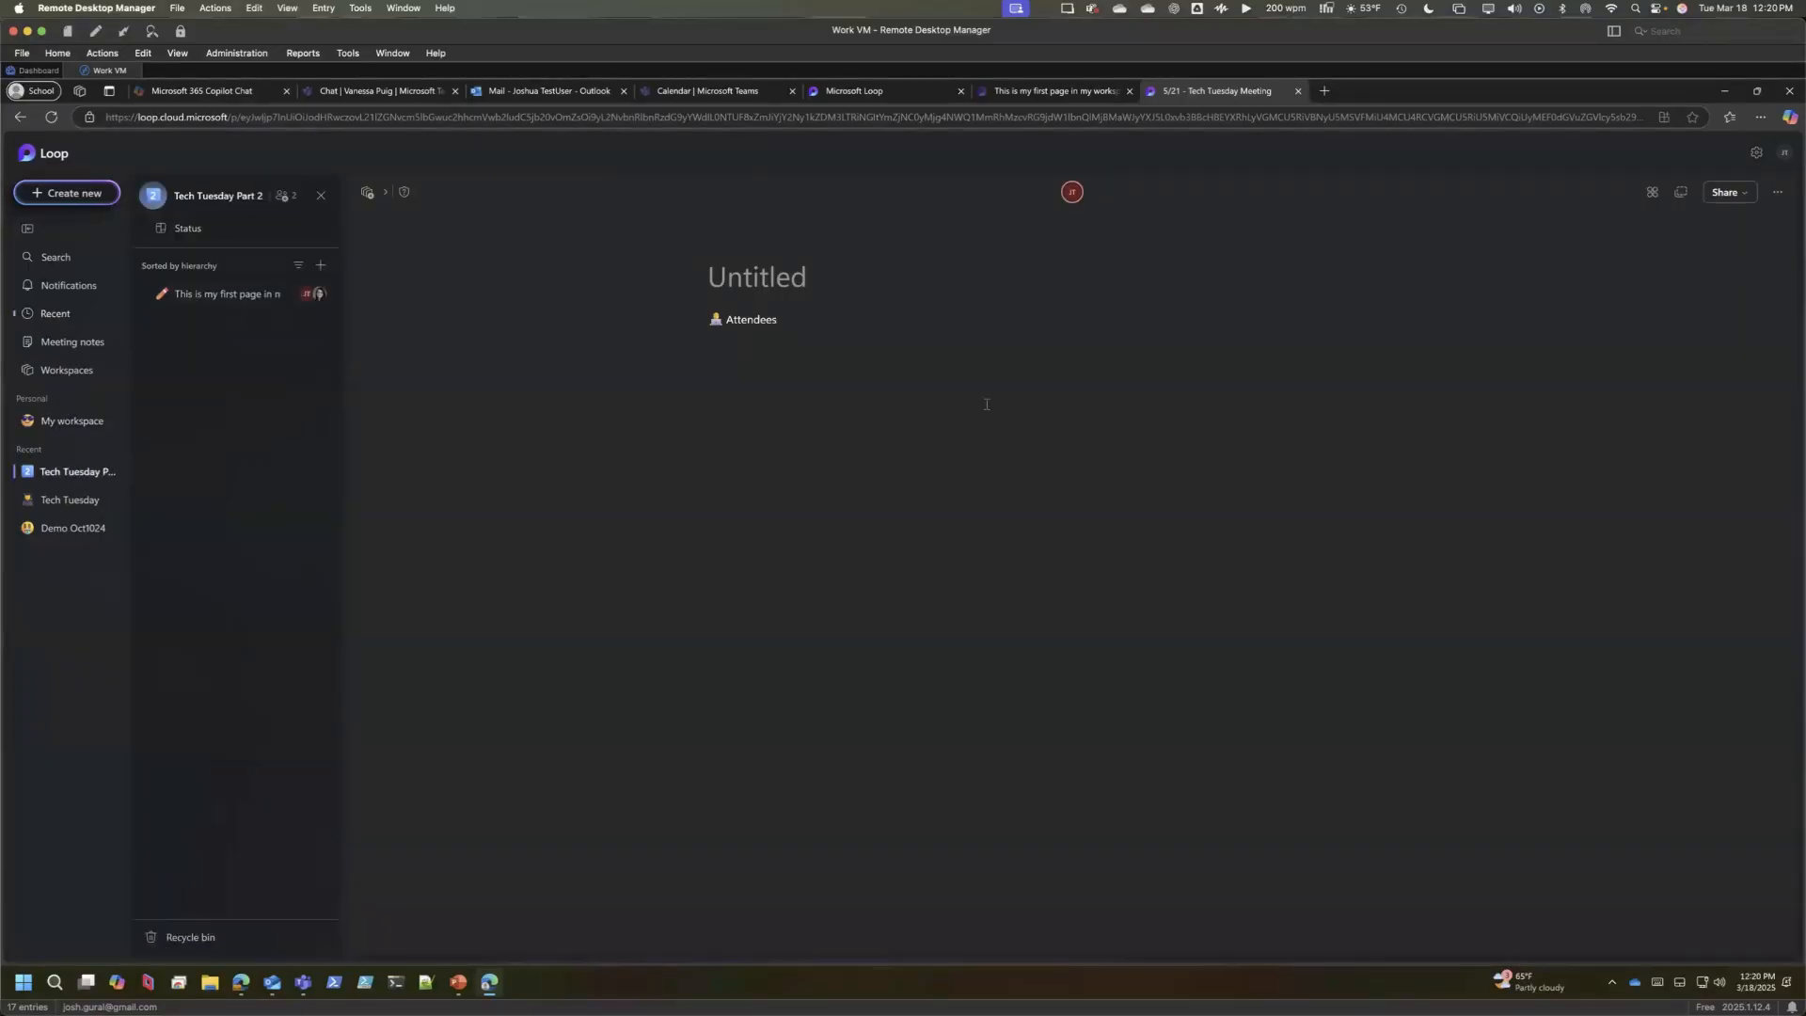
{"action": "left_click", "coordinate": [217, 293]}
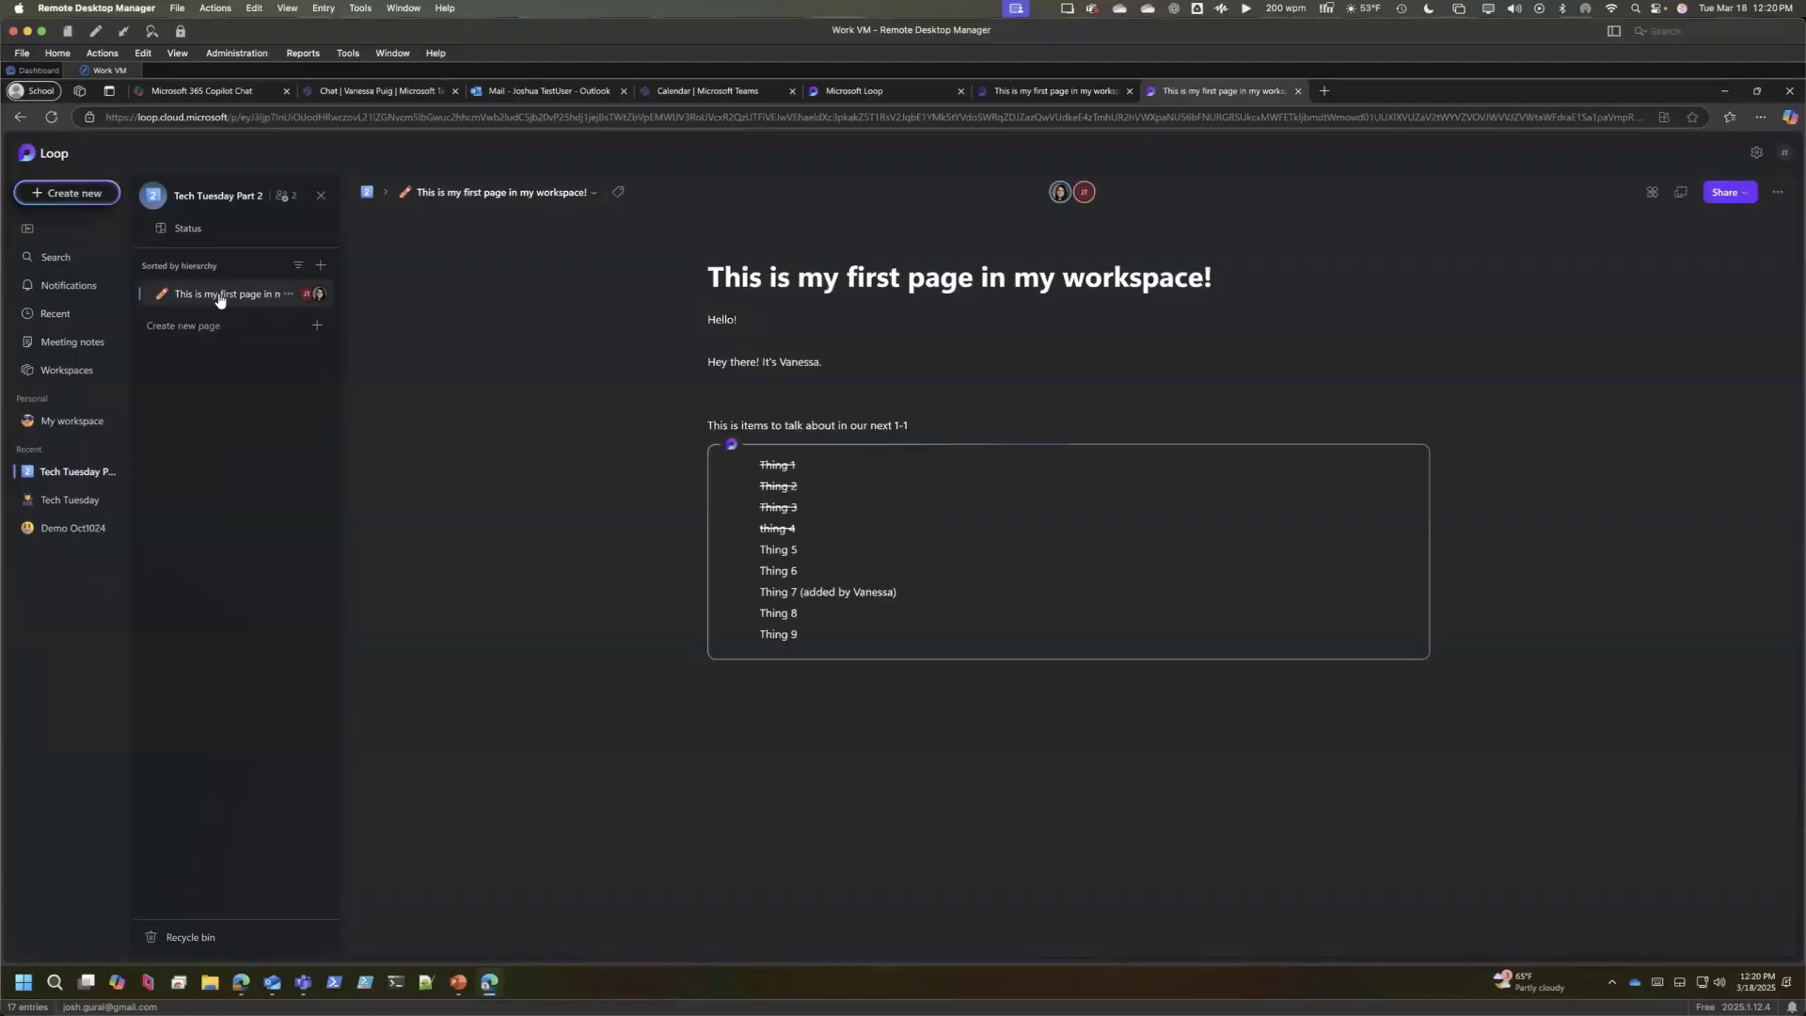
{"action": "left_click", "coordinate": [1777, 195]}
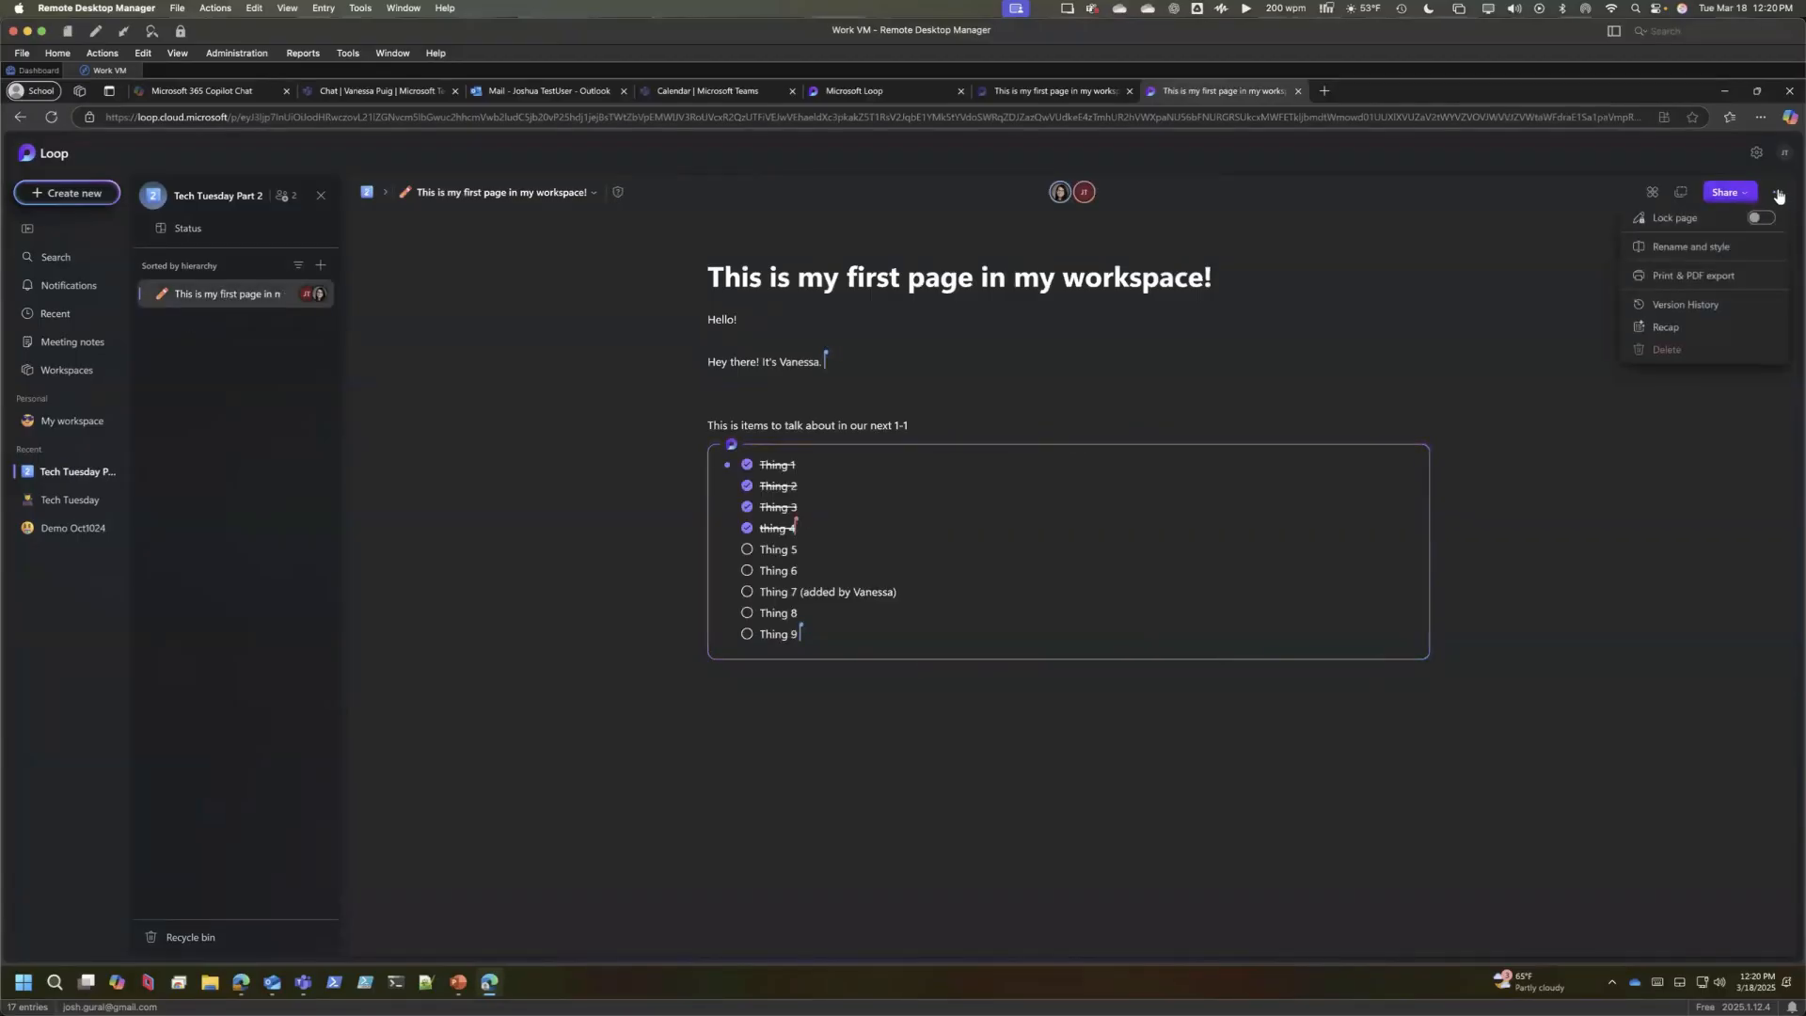
{"action": "left_click", "coordinate": [1666, 328]}
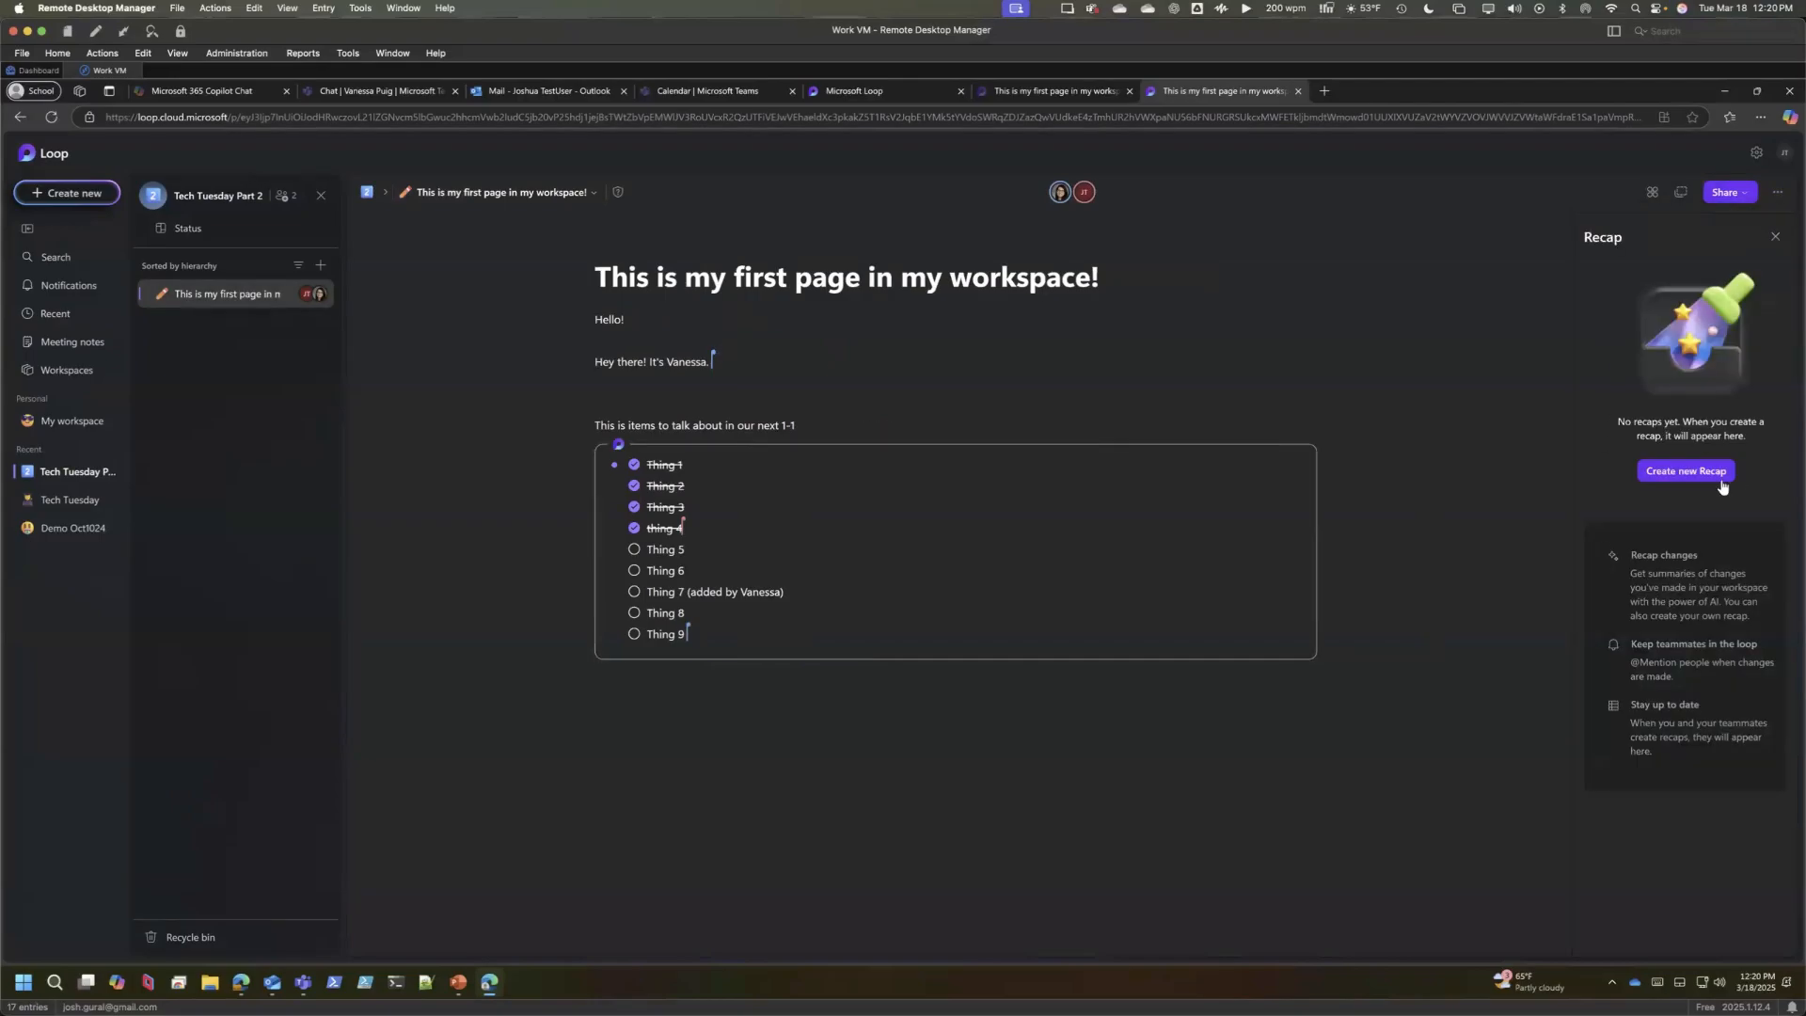
{"action": "left_click", "coordinate": [1675, 473]}
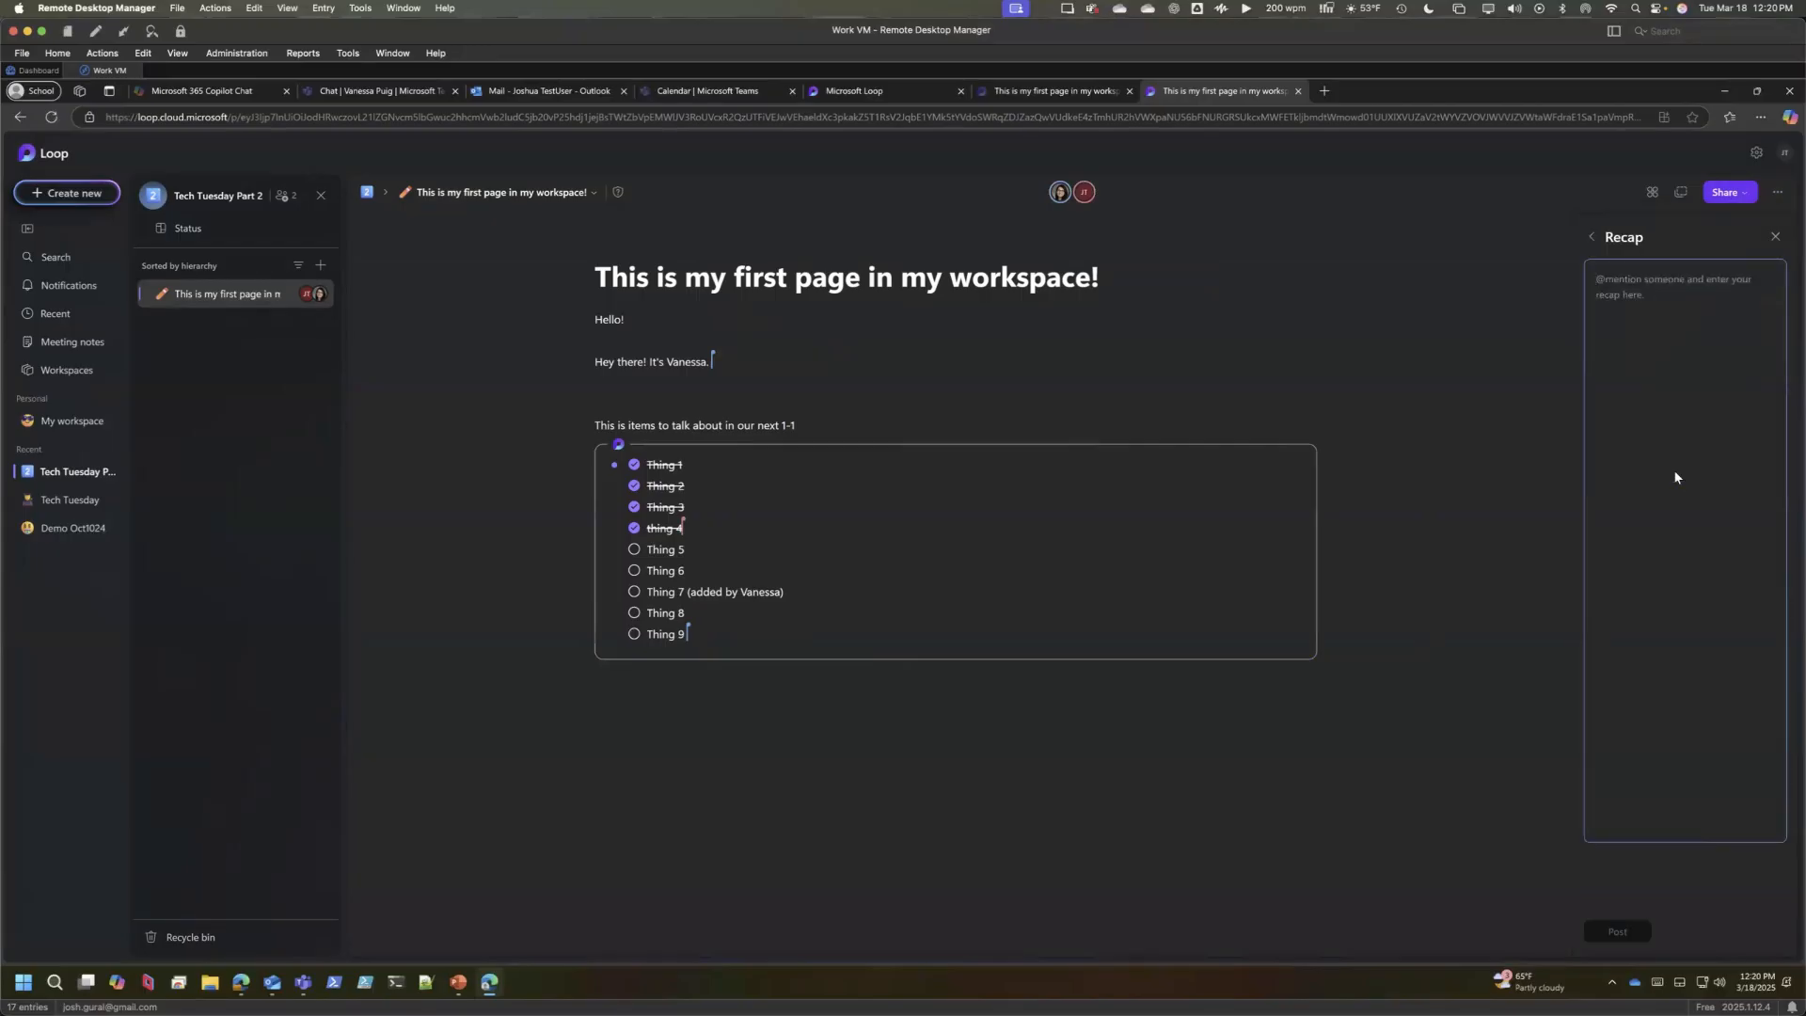
- Mention the colleague in the recap, say items were added for the next 1-1, ask for a review, and post it
{"action": "type", "text": "@van"}
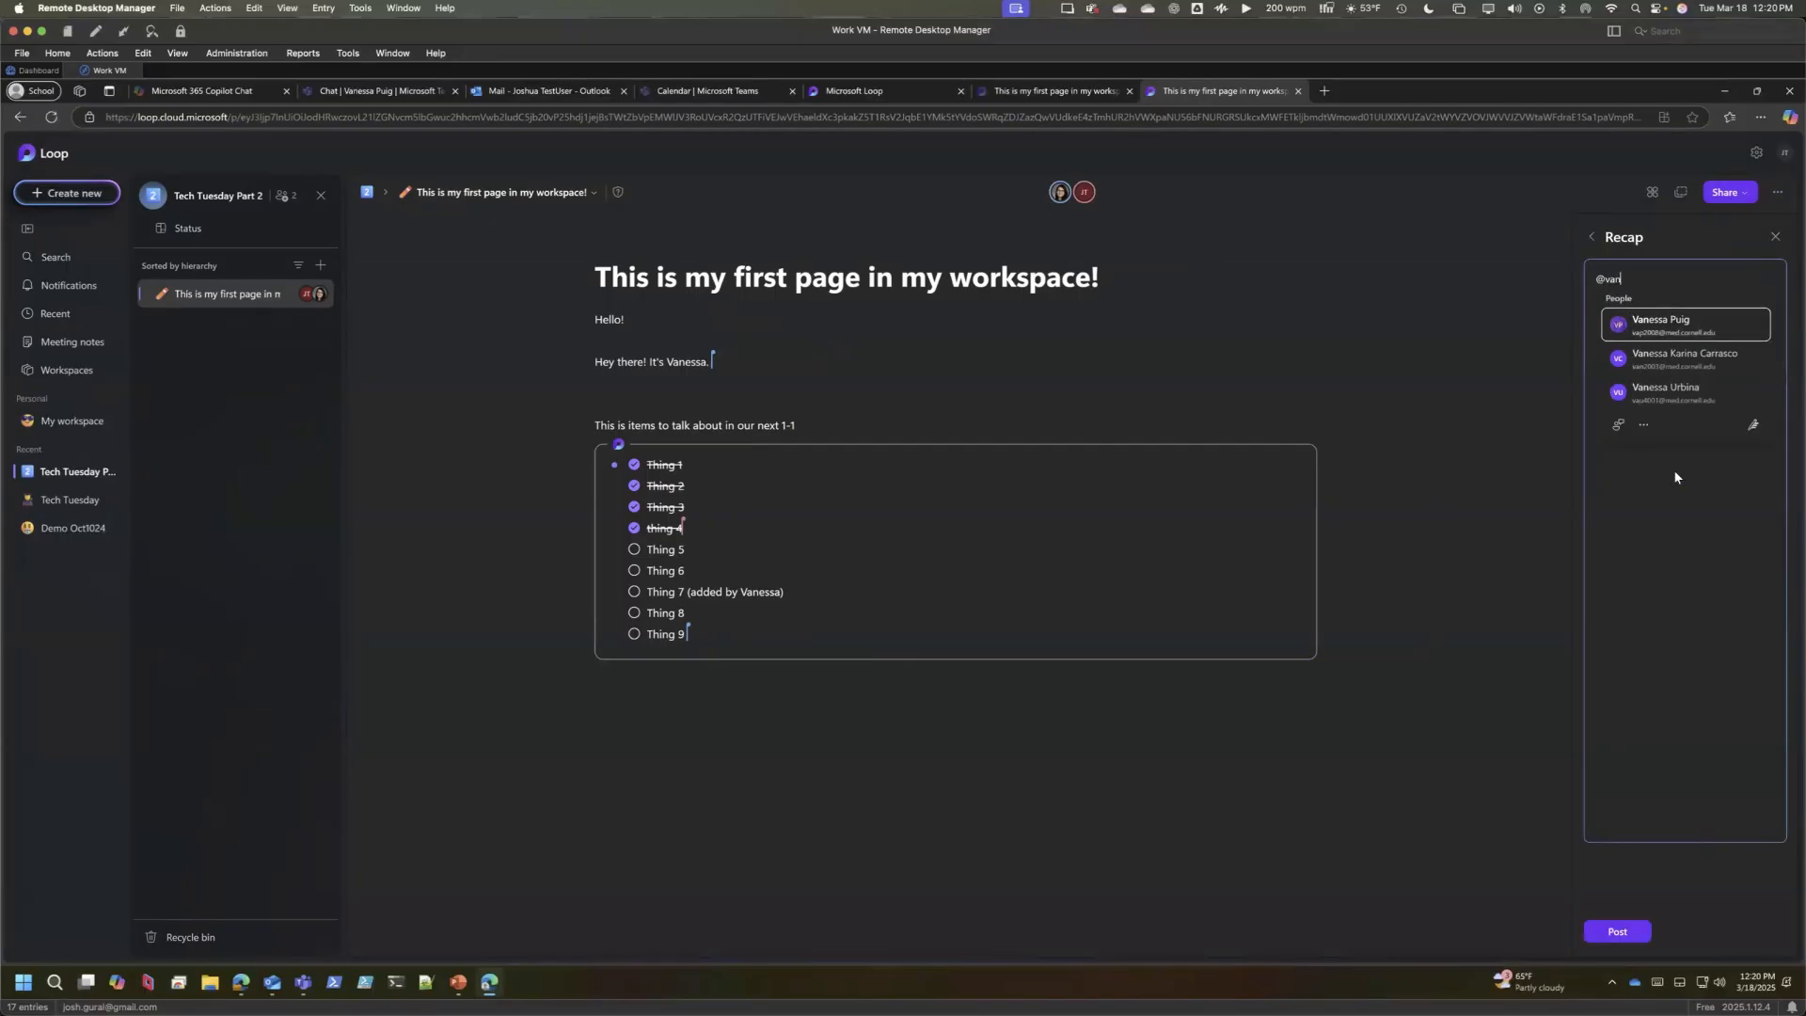
{"action": "key", "text": "Return"}
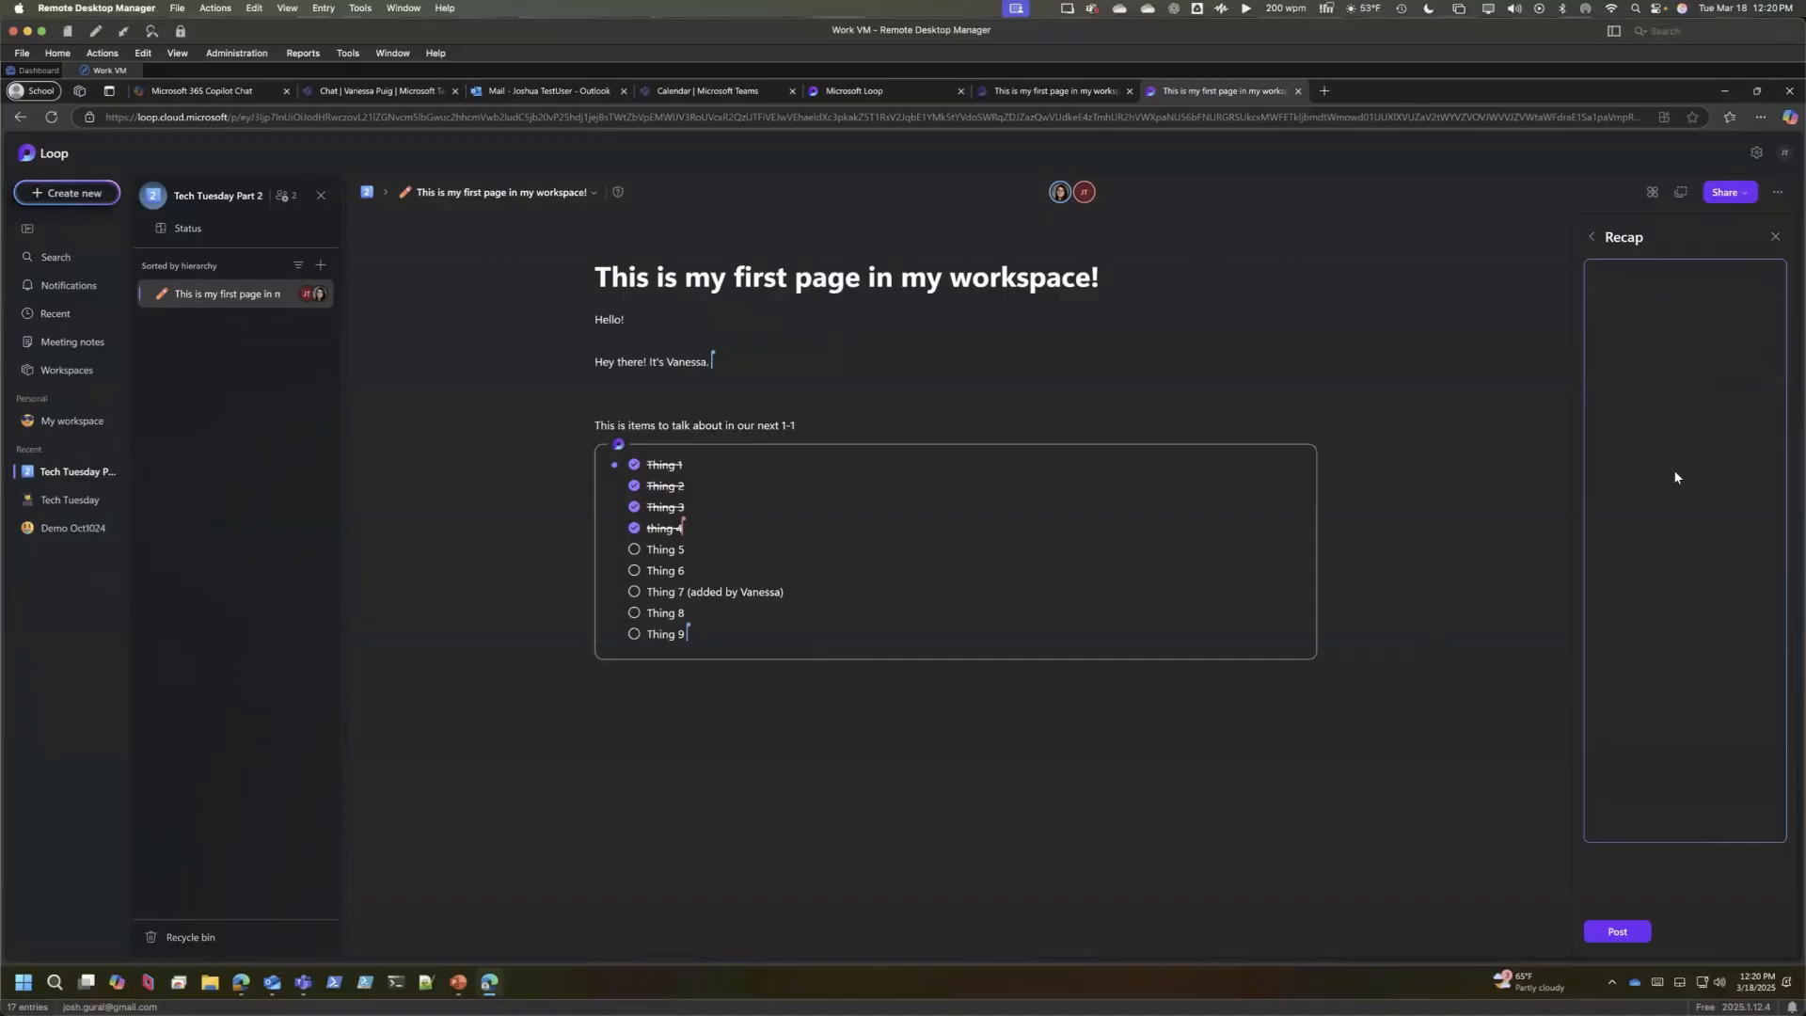
{"action": "type", "text": "I added some items for our next 10"}
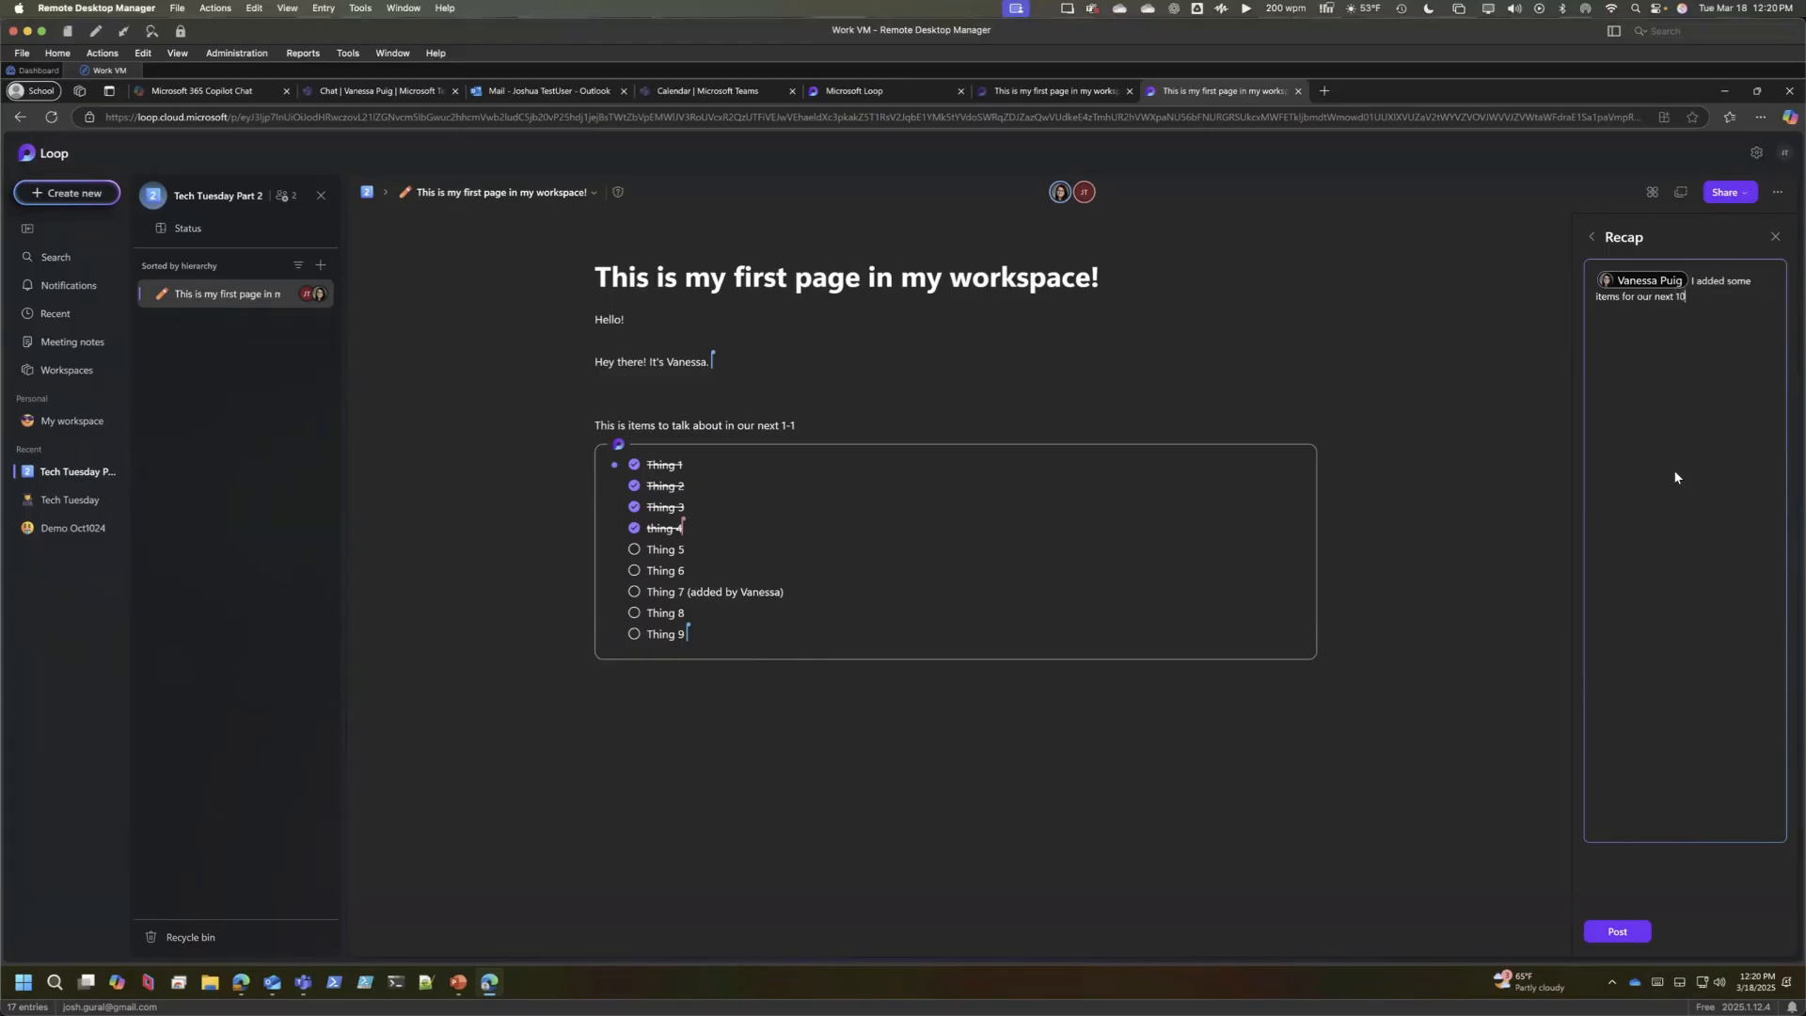
{"action": "key", "text": "BackSpace"}
{"action": "type", "text": "-1.  Please review and let me know if"}
{"action": "key", "text": "Tab"}
{"action": "left_click", "coordinate": [1617, 931]}
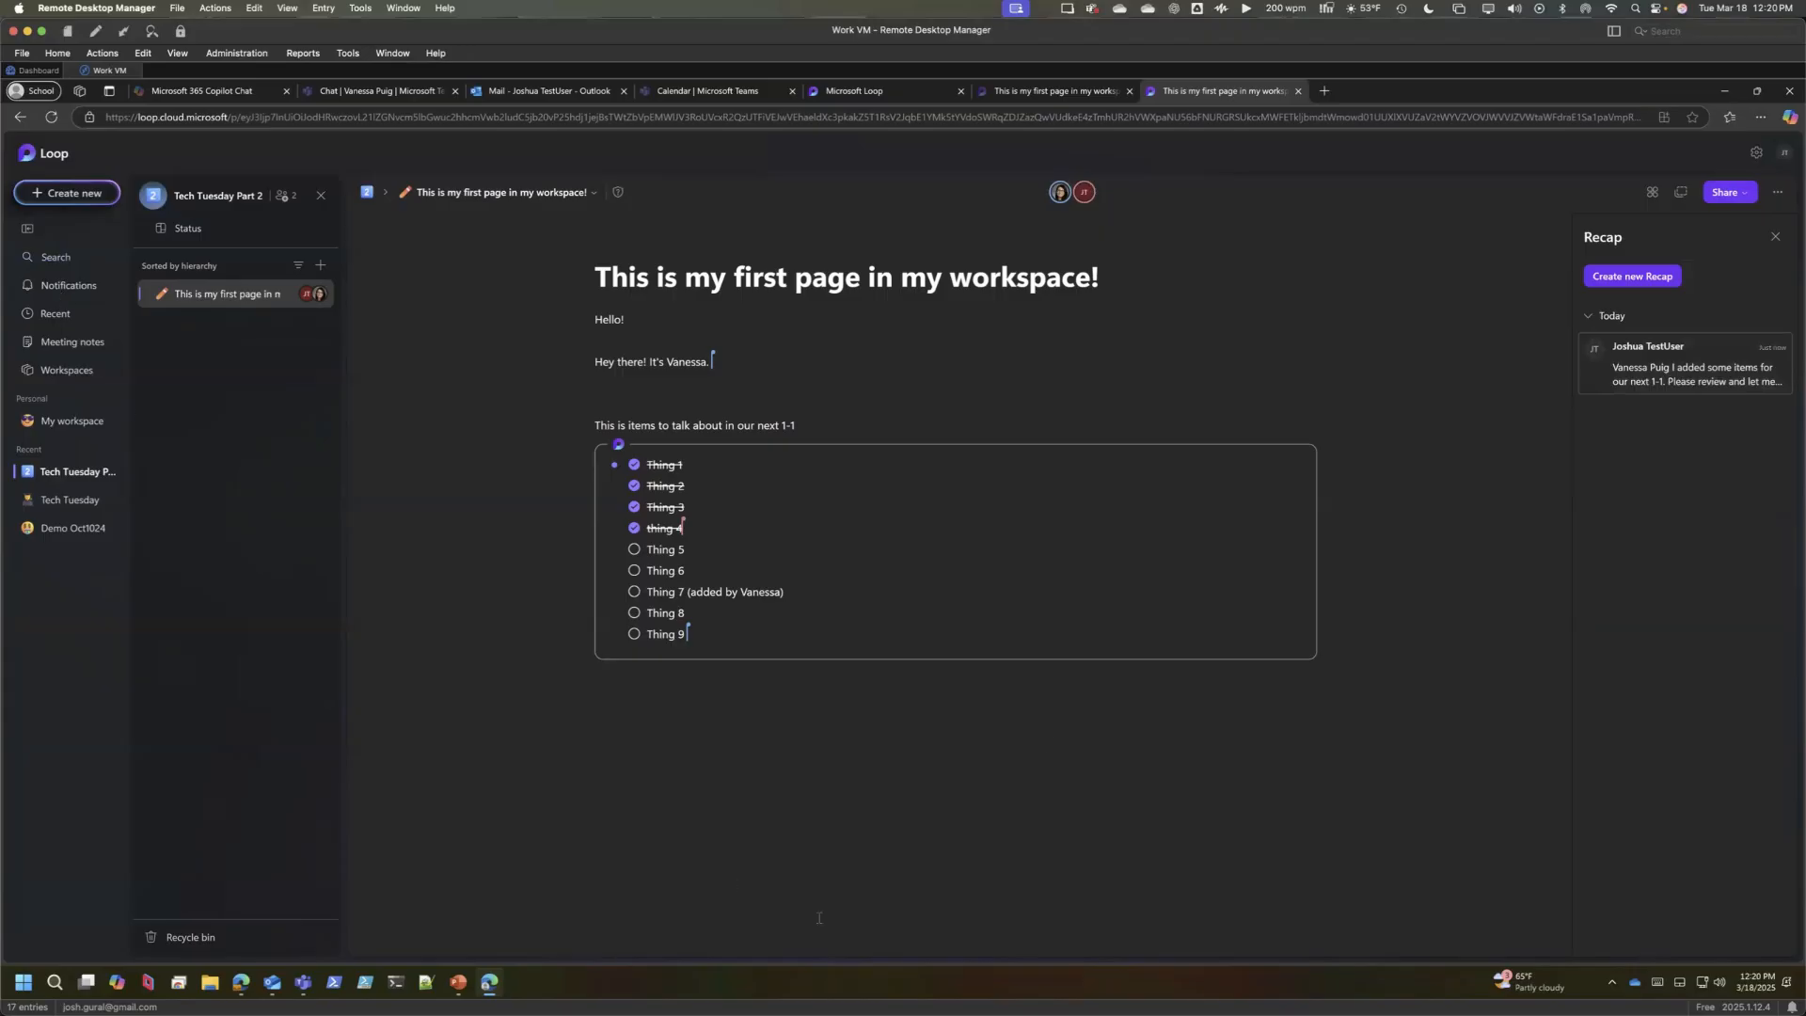
- View the Loop page's options and the actions available for the posted recap
{"action": "mouse_move", "coordinate": [1693, 376]}
{"action": "left_click", "coordinate": [1778, 194]}
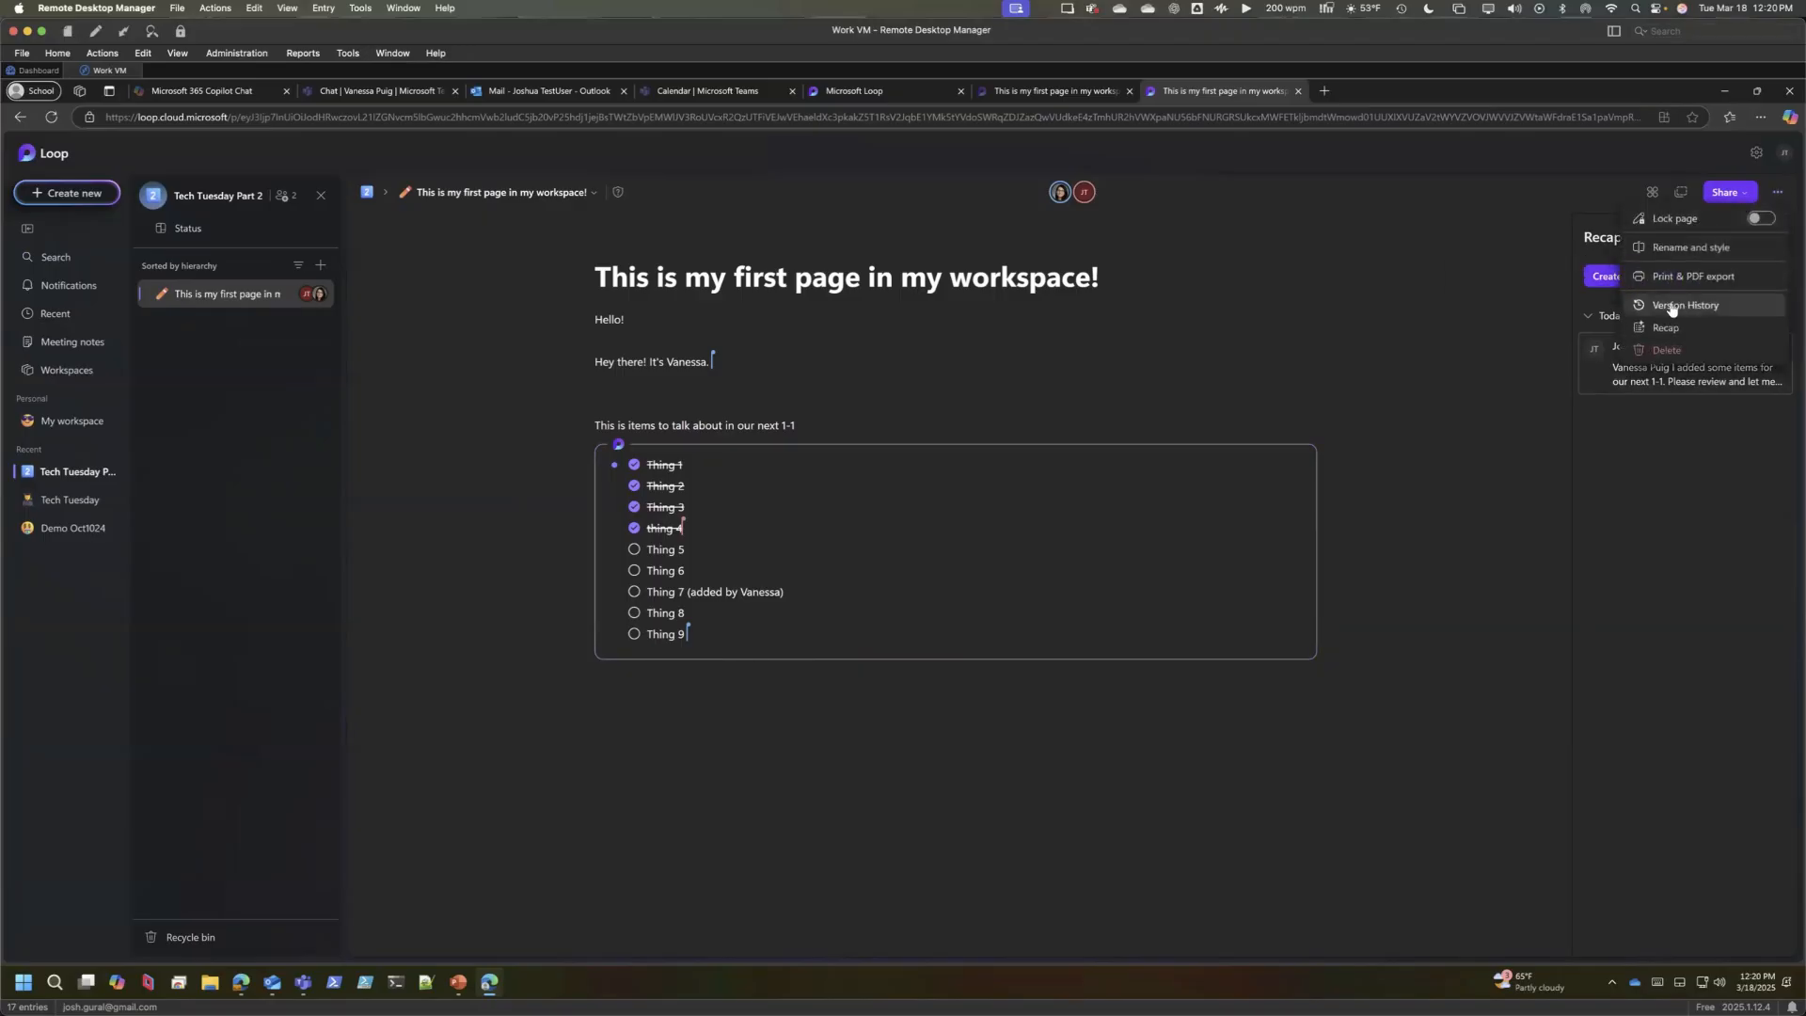
{"action": "left_click", "coordinate": [920, 635]}
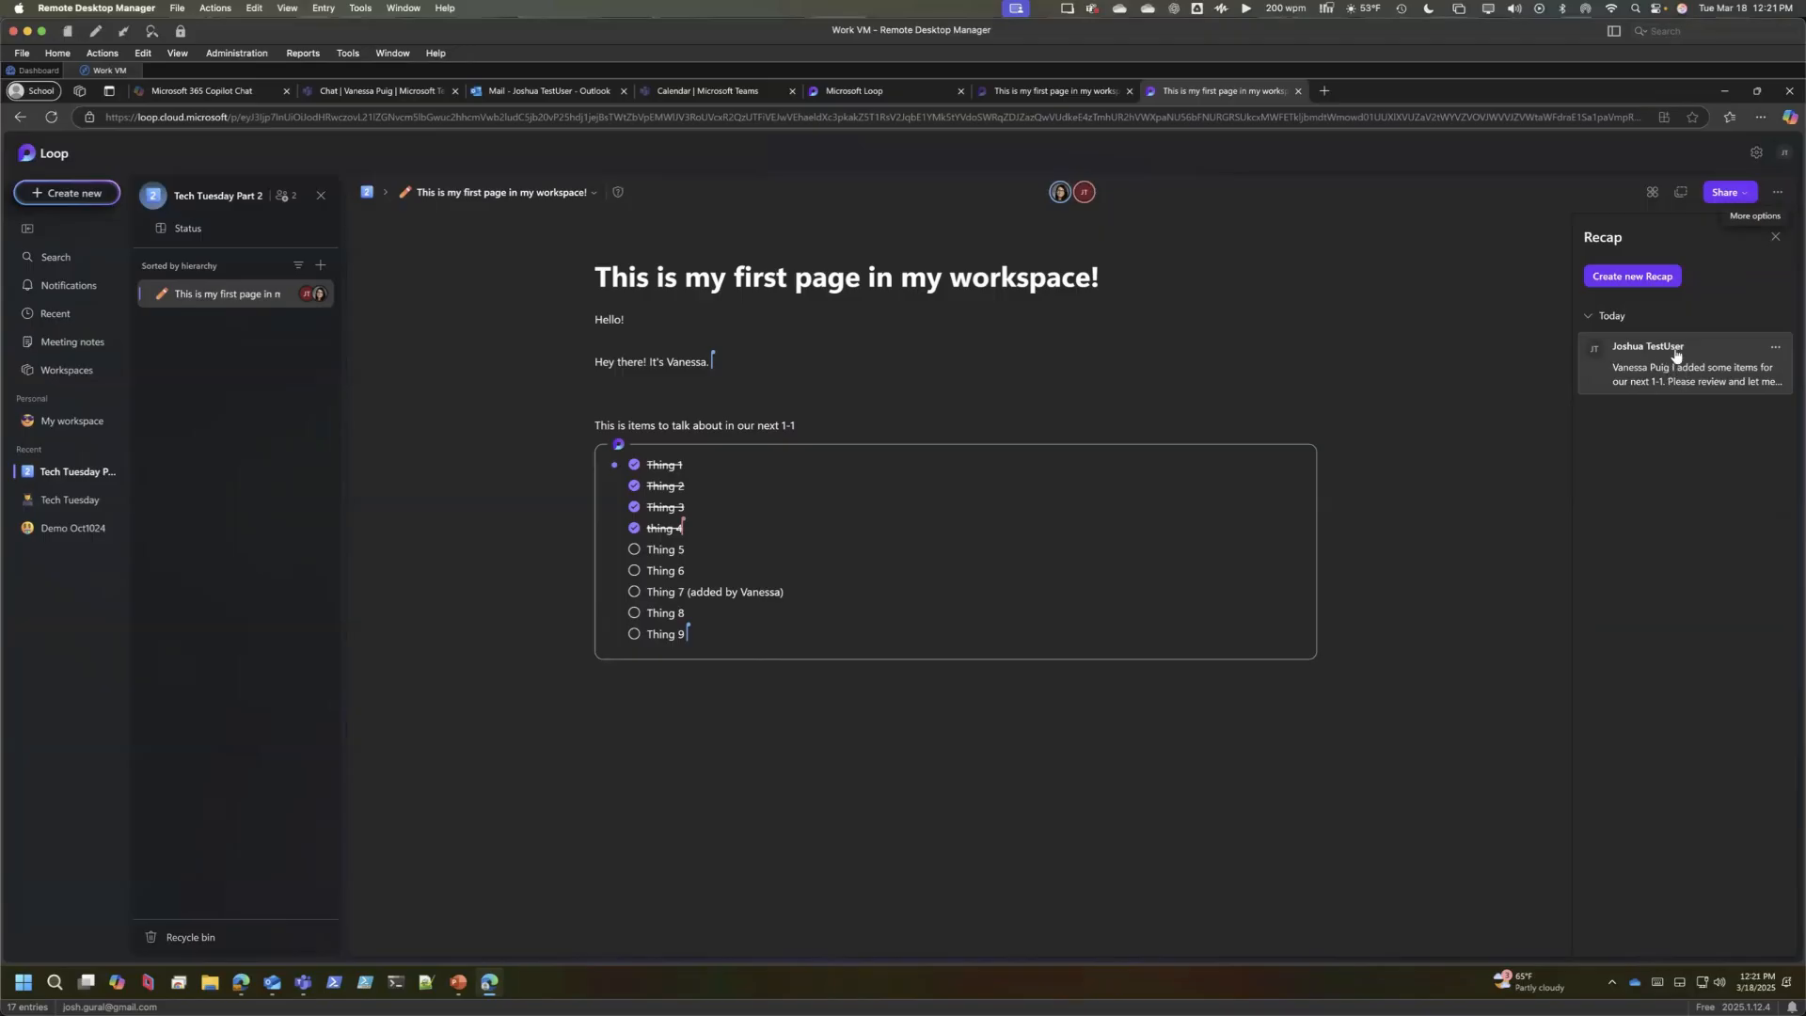
{"action": "left_click", "coordinate": [1775, 348]}
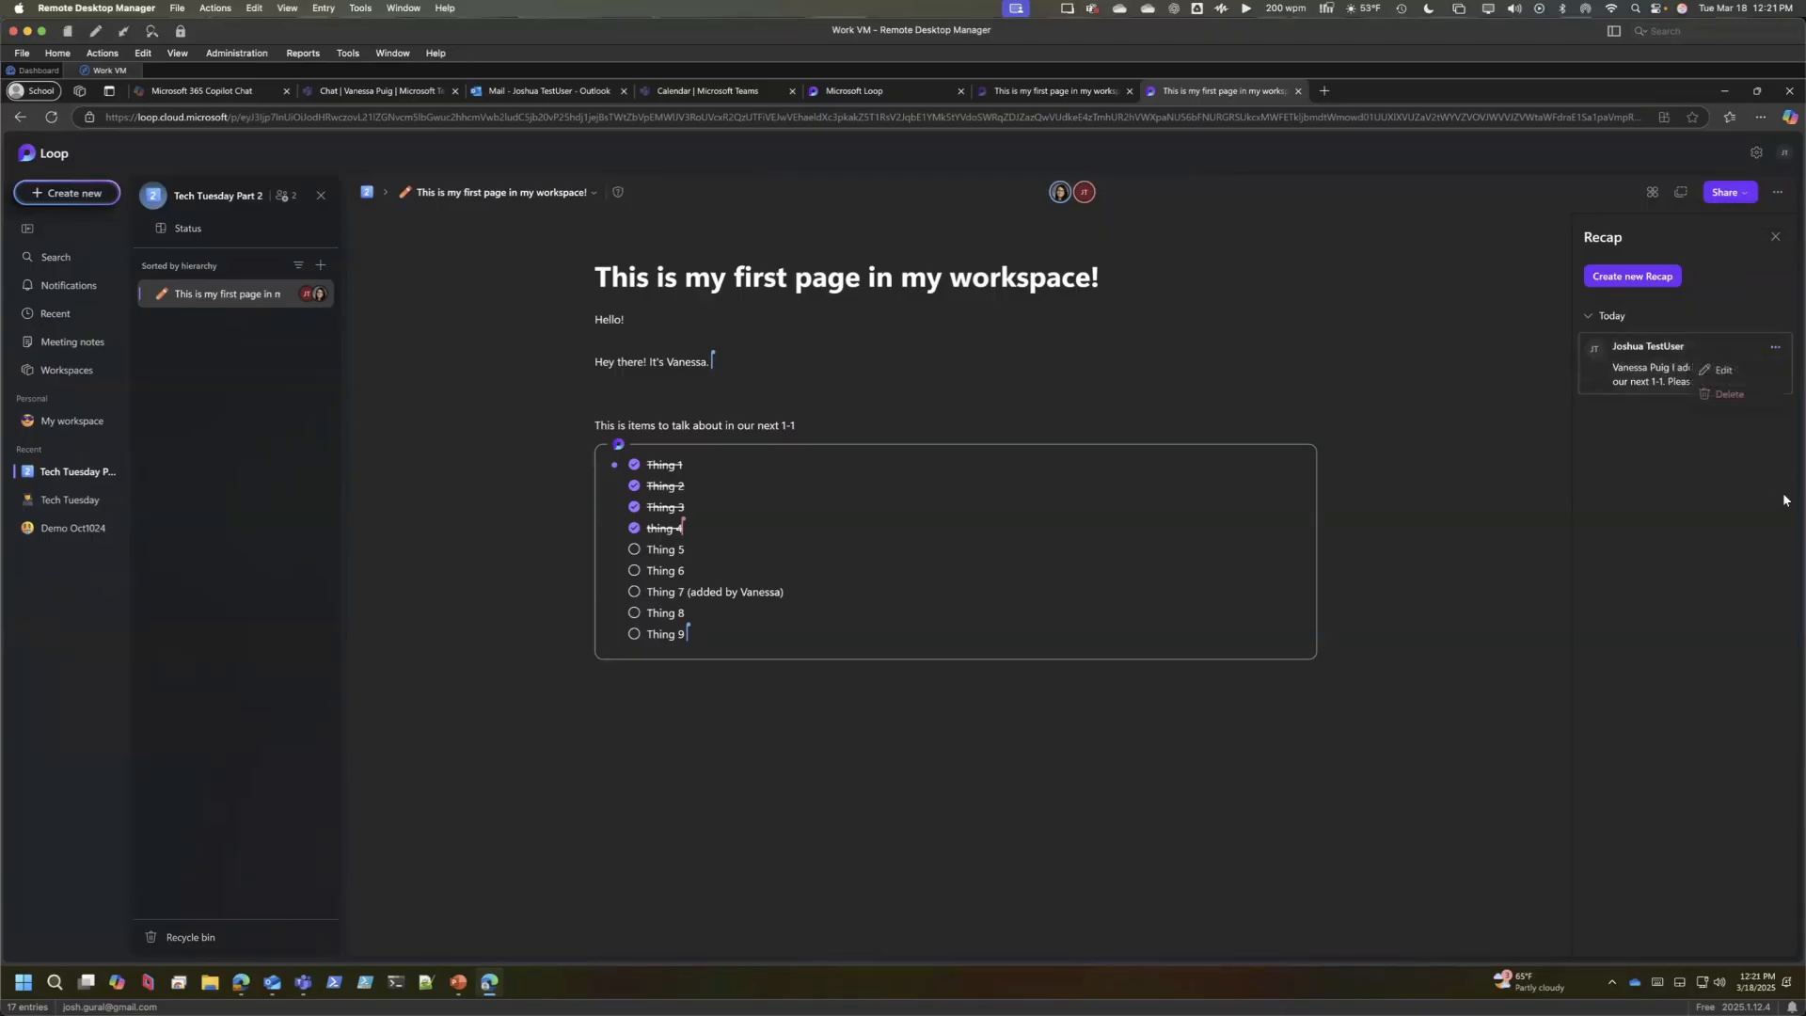
{"action": "left_click", "coordinate": [1770, 474]}
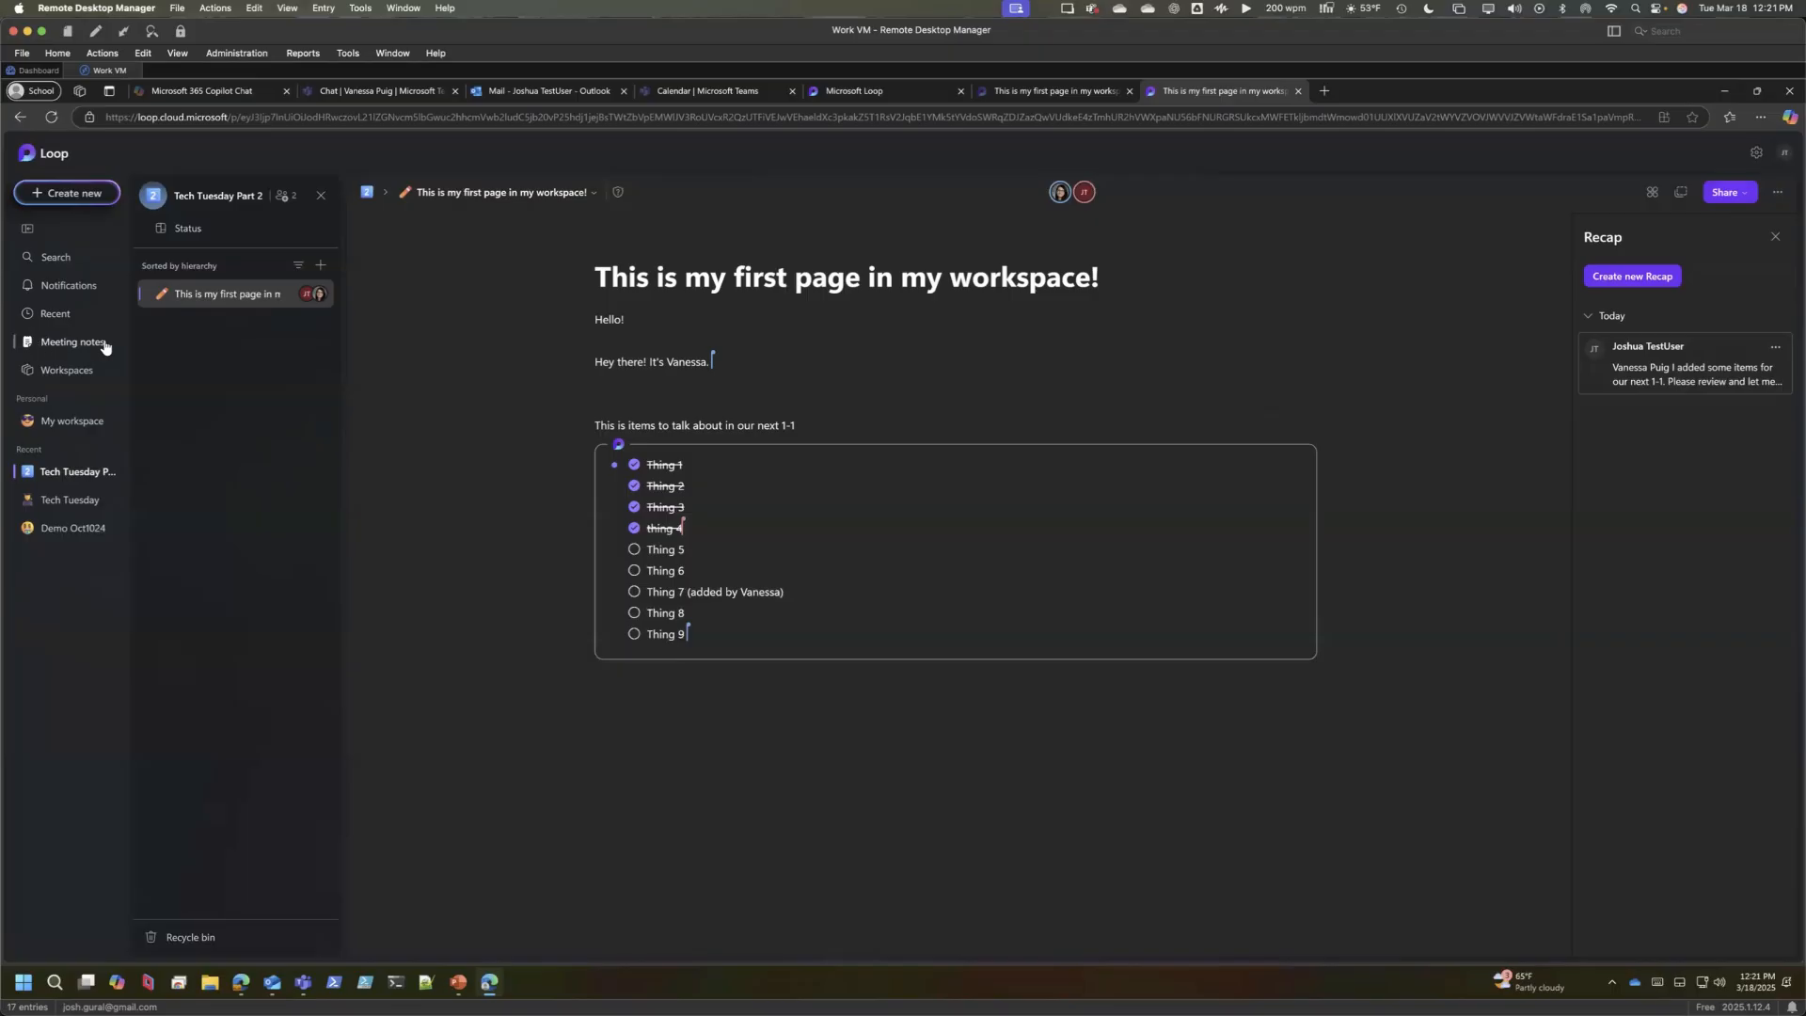
- Switch to the Teams calendar and open the full details of the Tech Tuesday Demo meeting
{"action": "left_click", "coordinate": [410, 92]}
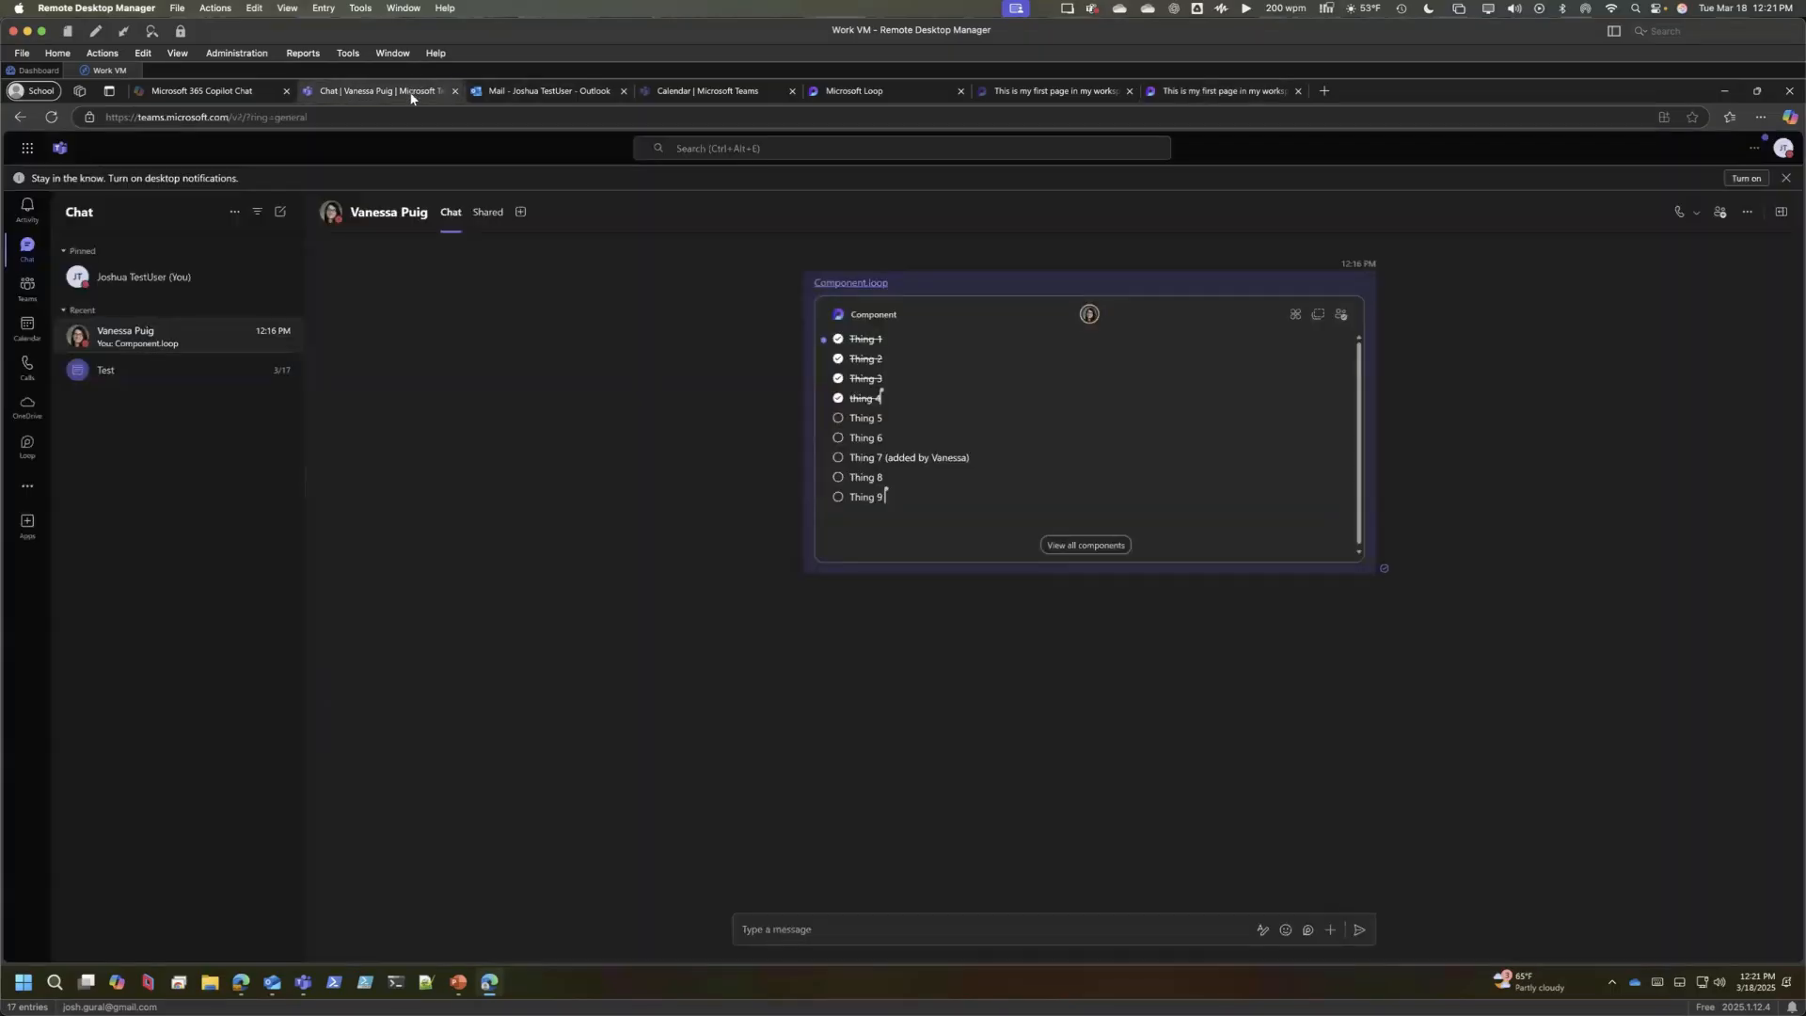
{"action": "left_click", "coordinate": [693, 94]}
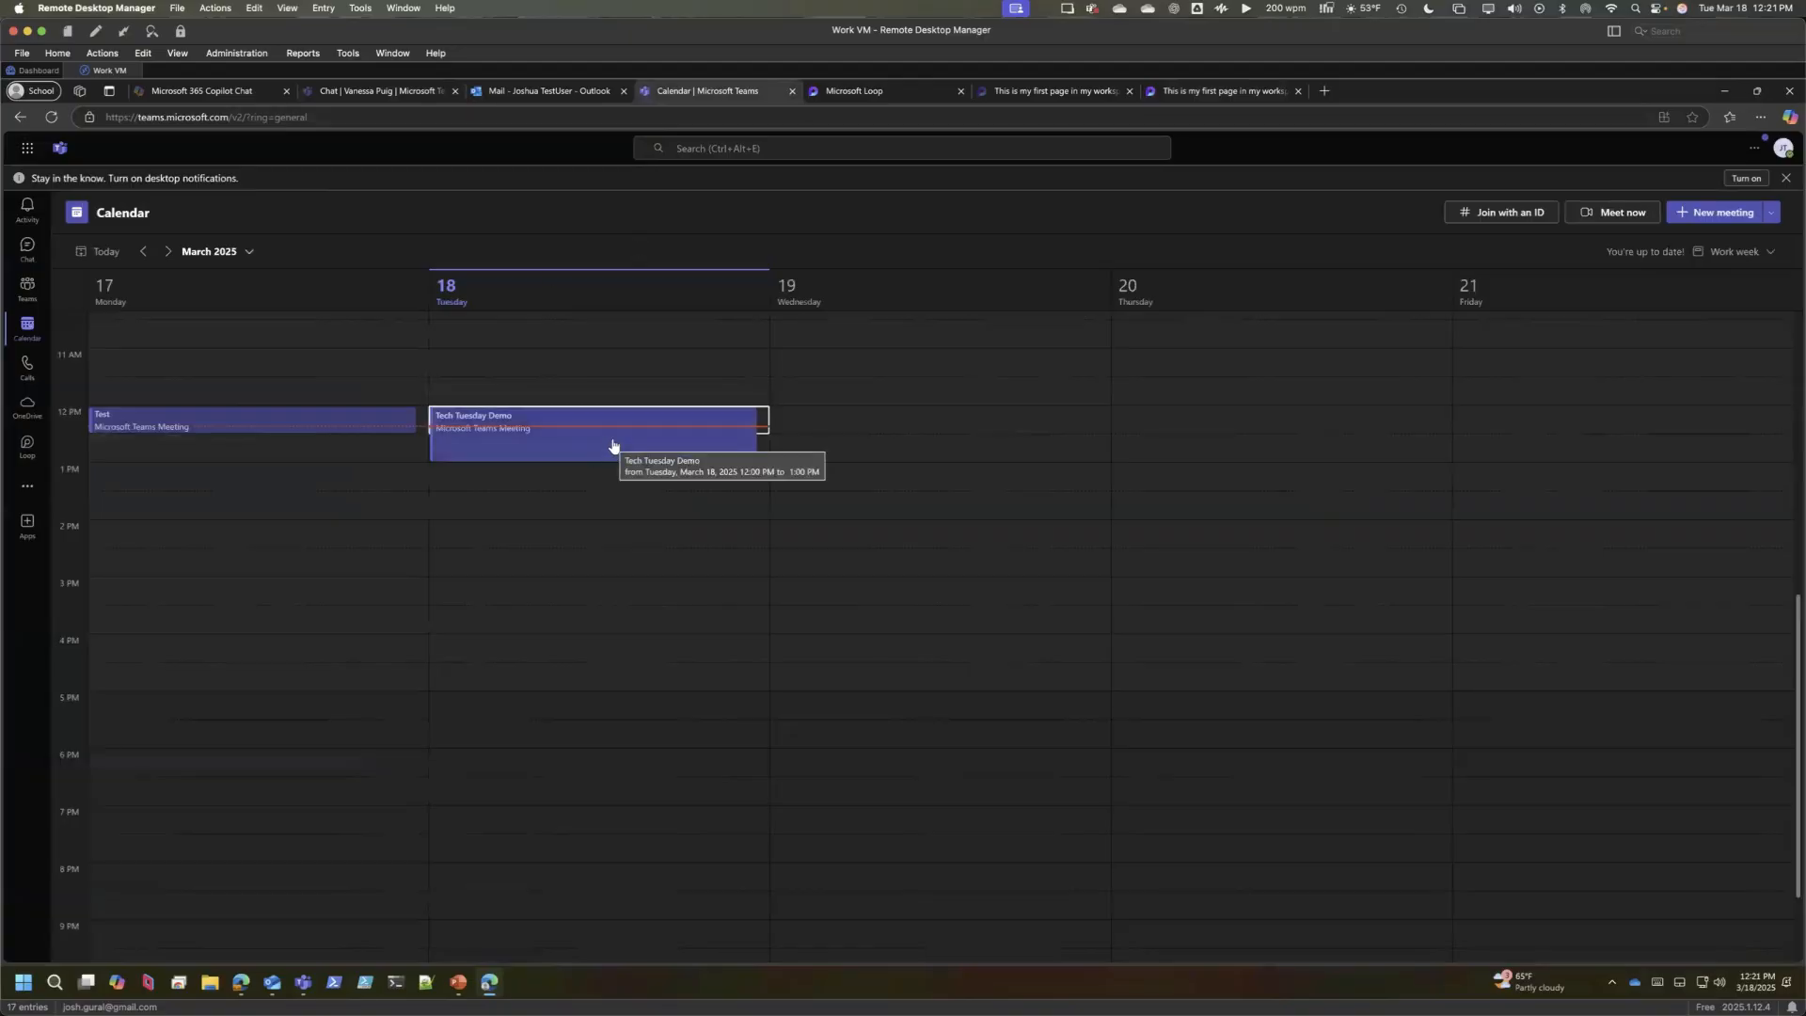
{"action": "left_click", "coordinate": [523, 448]}
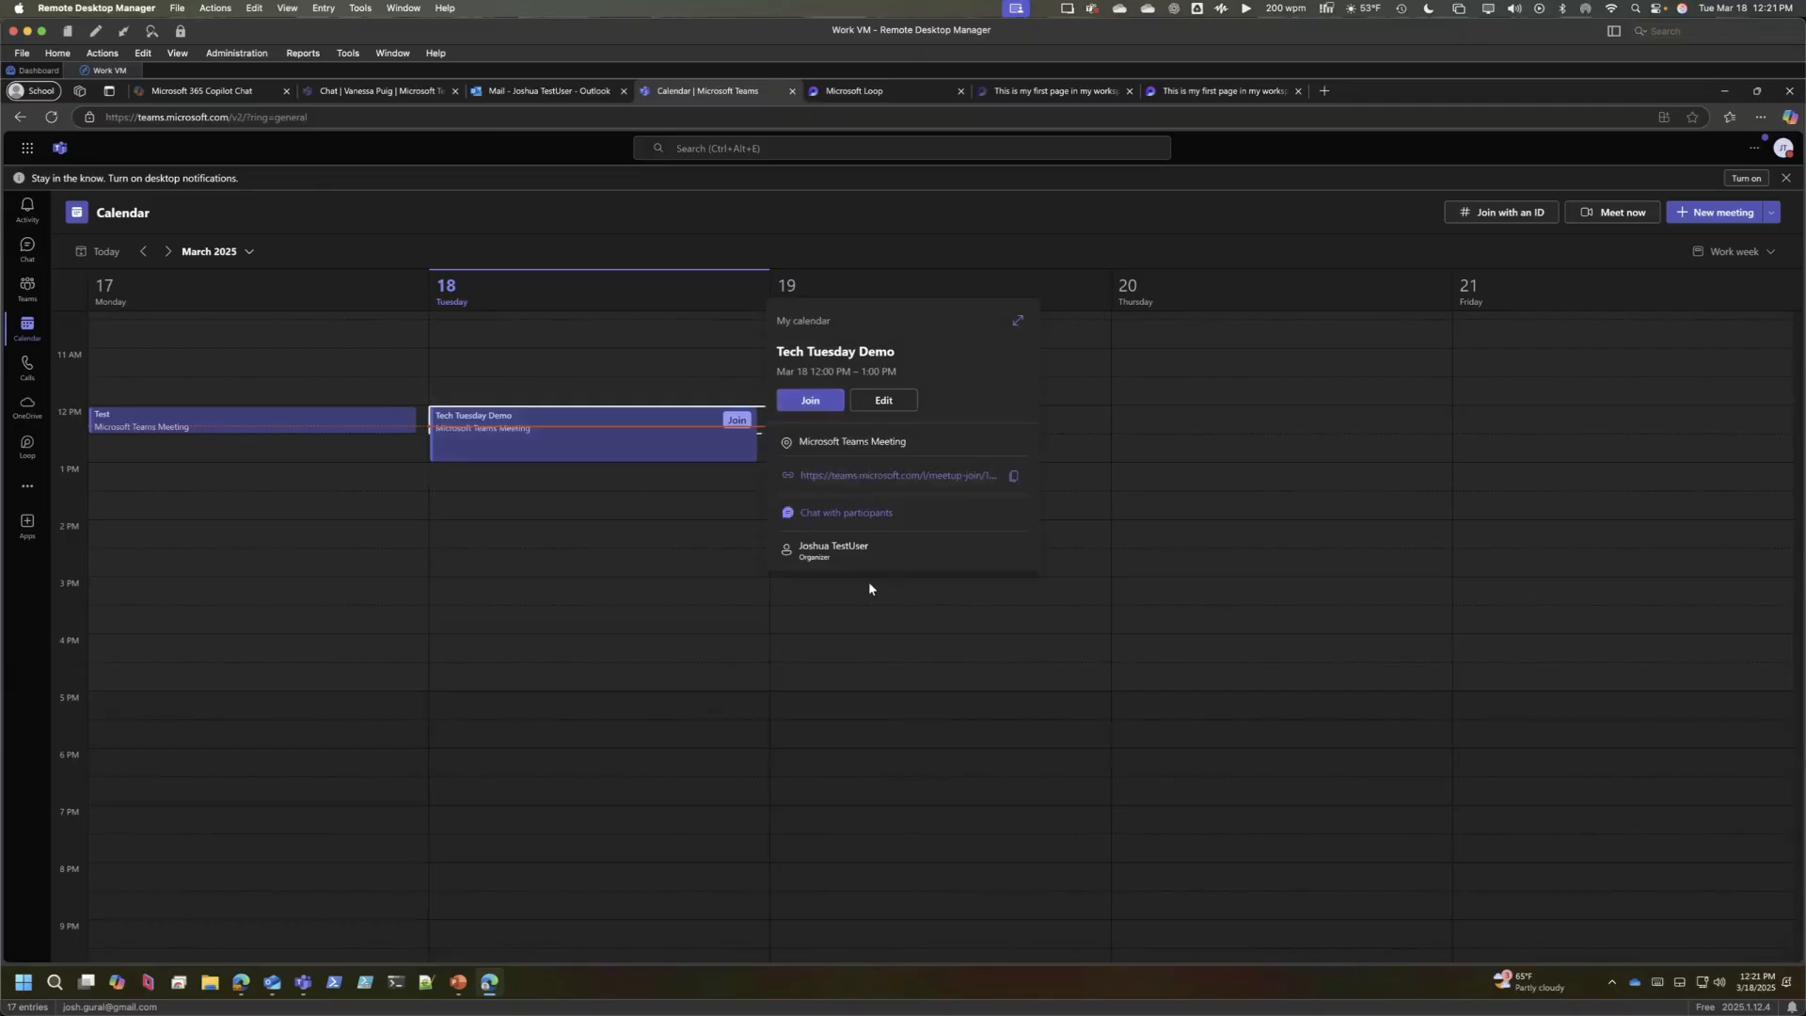
{"action": "left_click", "coordinate": [1018, 324]}
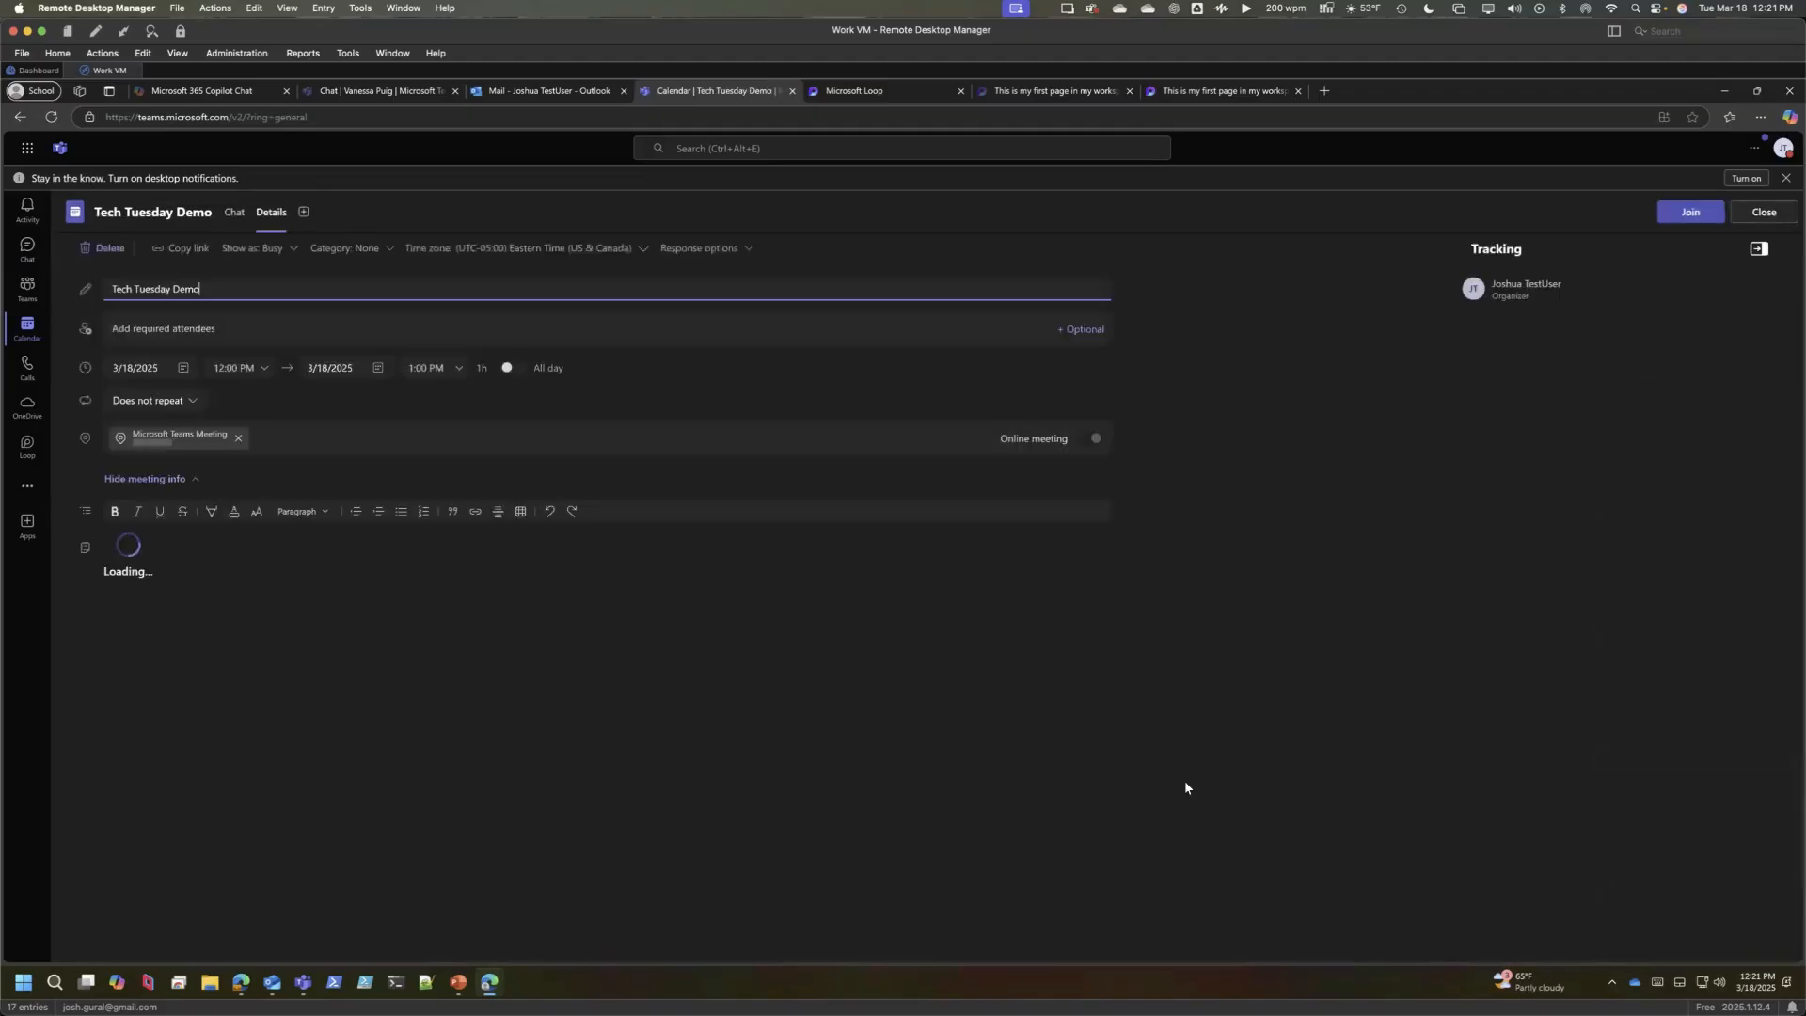
- View the meeting's chat, shared content and recap, including the transcript and notes sections
{"action": "left_click", "coordinate": [241, 213]}
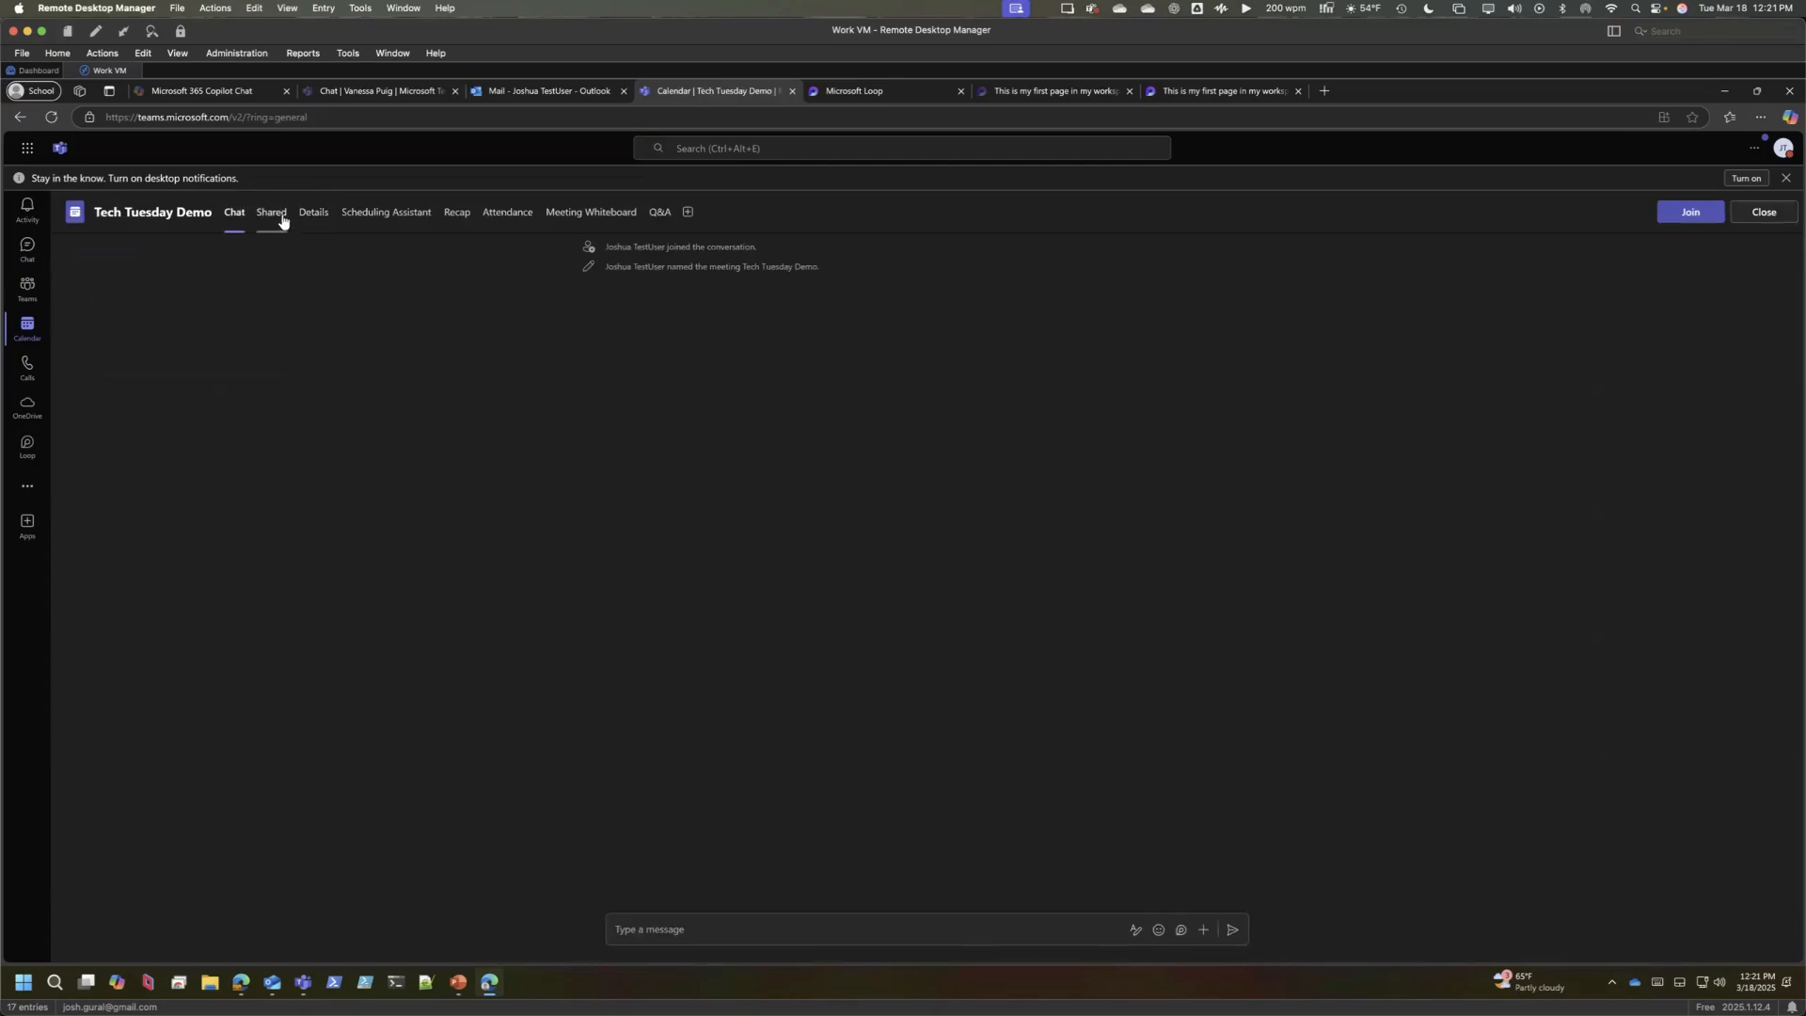
{"action": "left_click", "coordinate": [272, 212]}
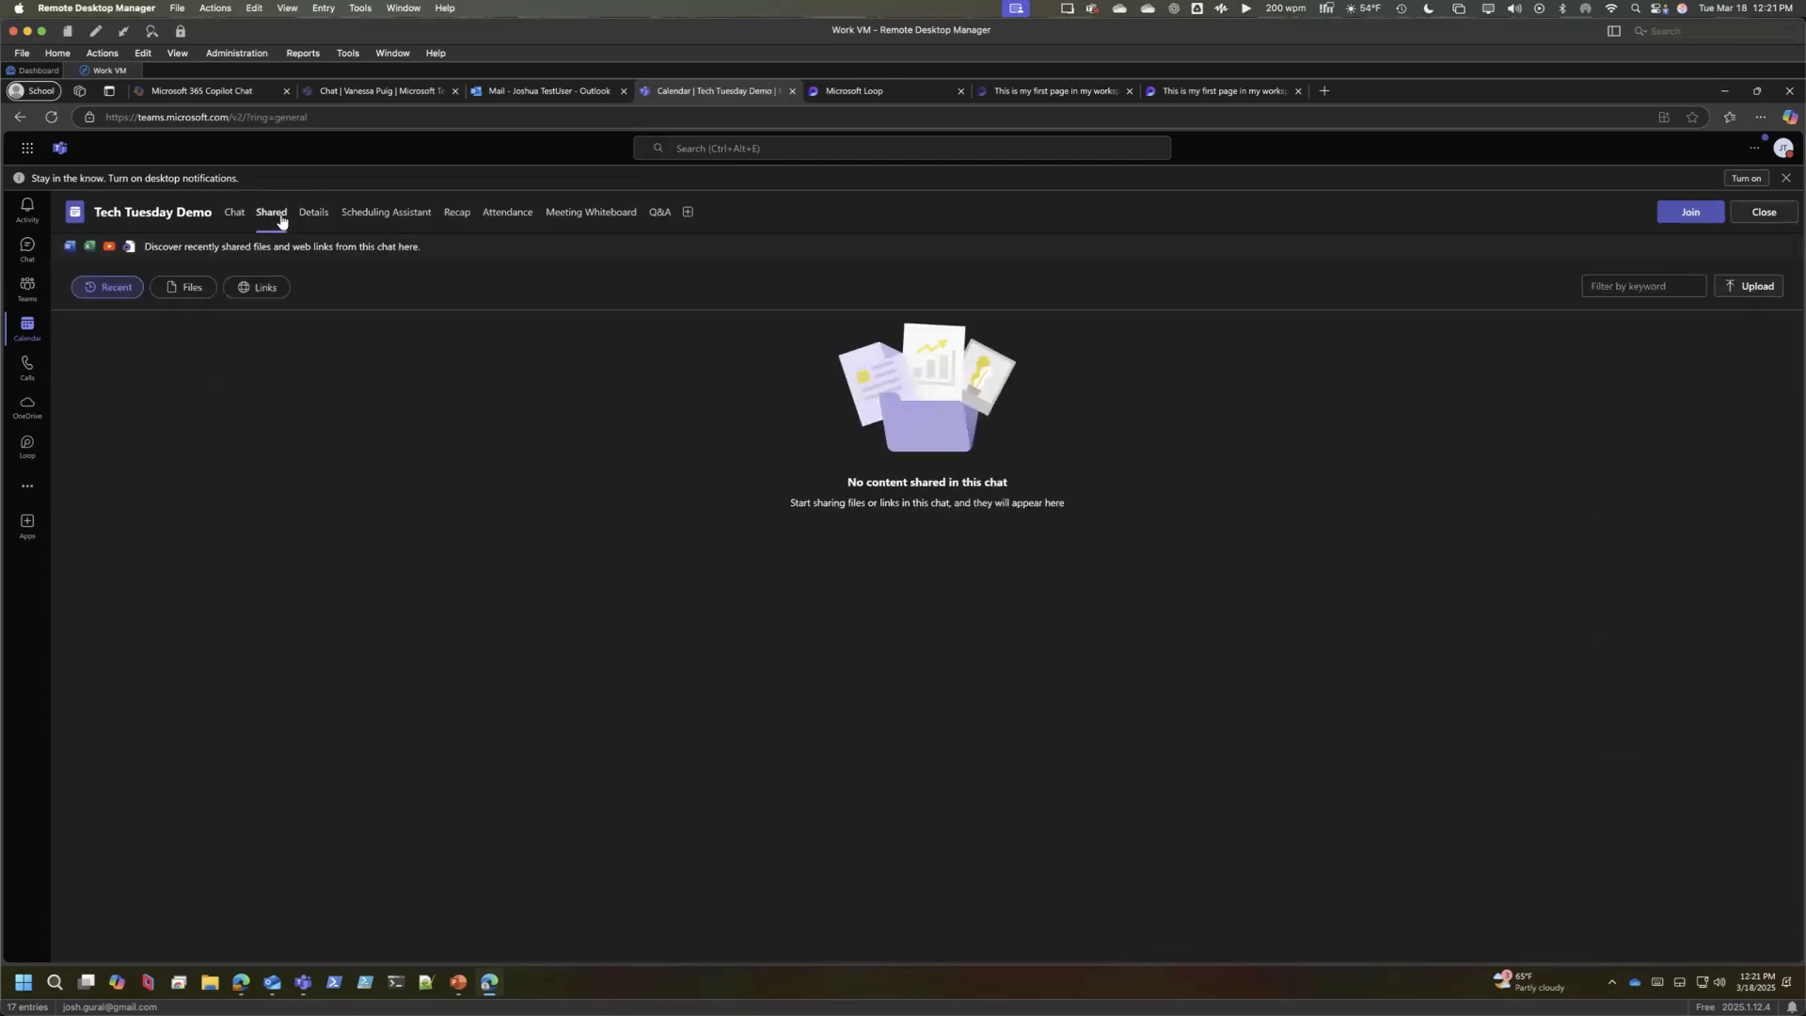
{"action": "left_click", "coordinate": [456, 213]}
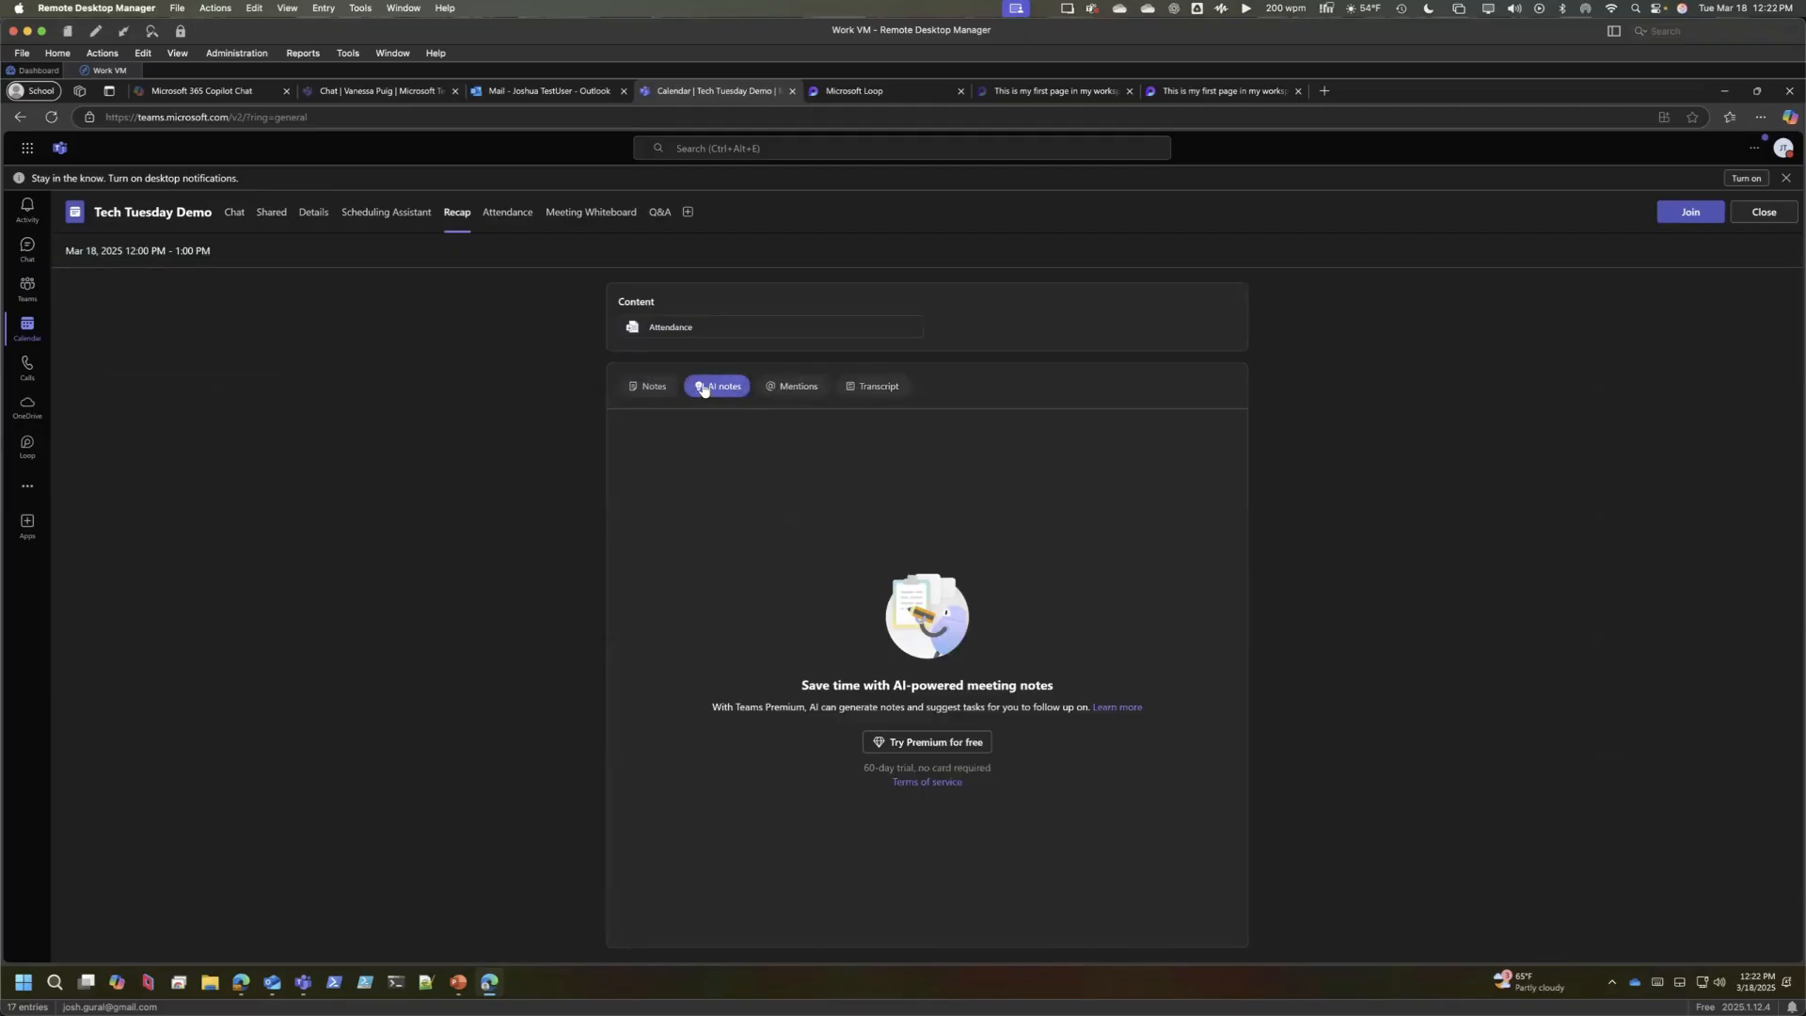
{"action": "left_click", "coordinate": [867, 392]}
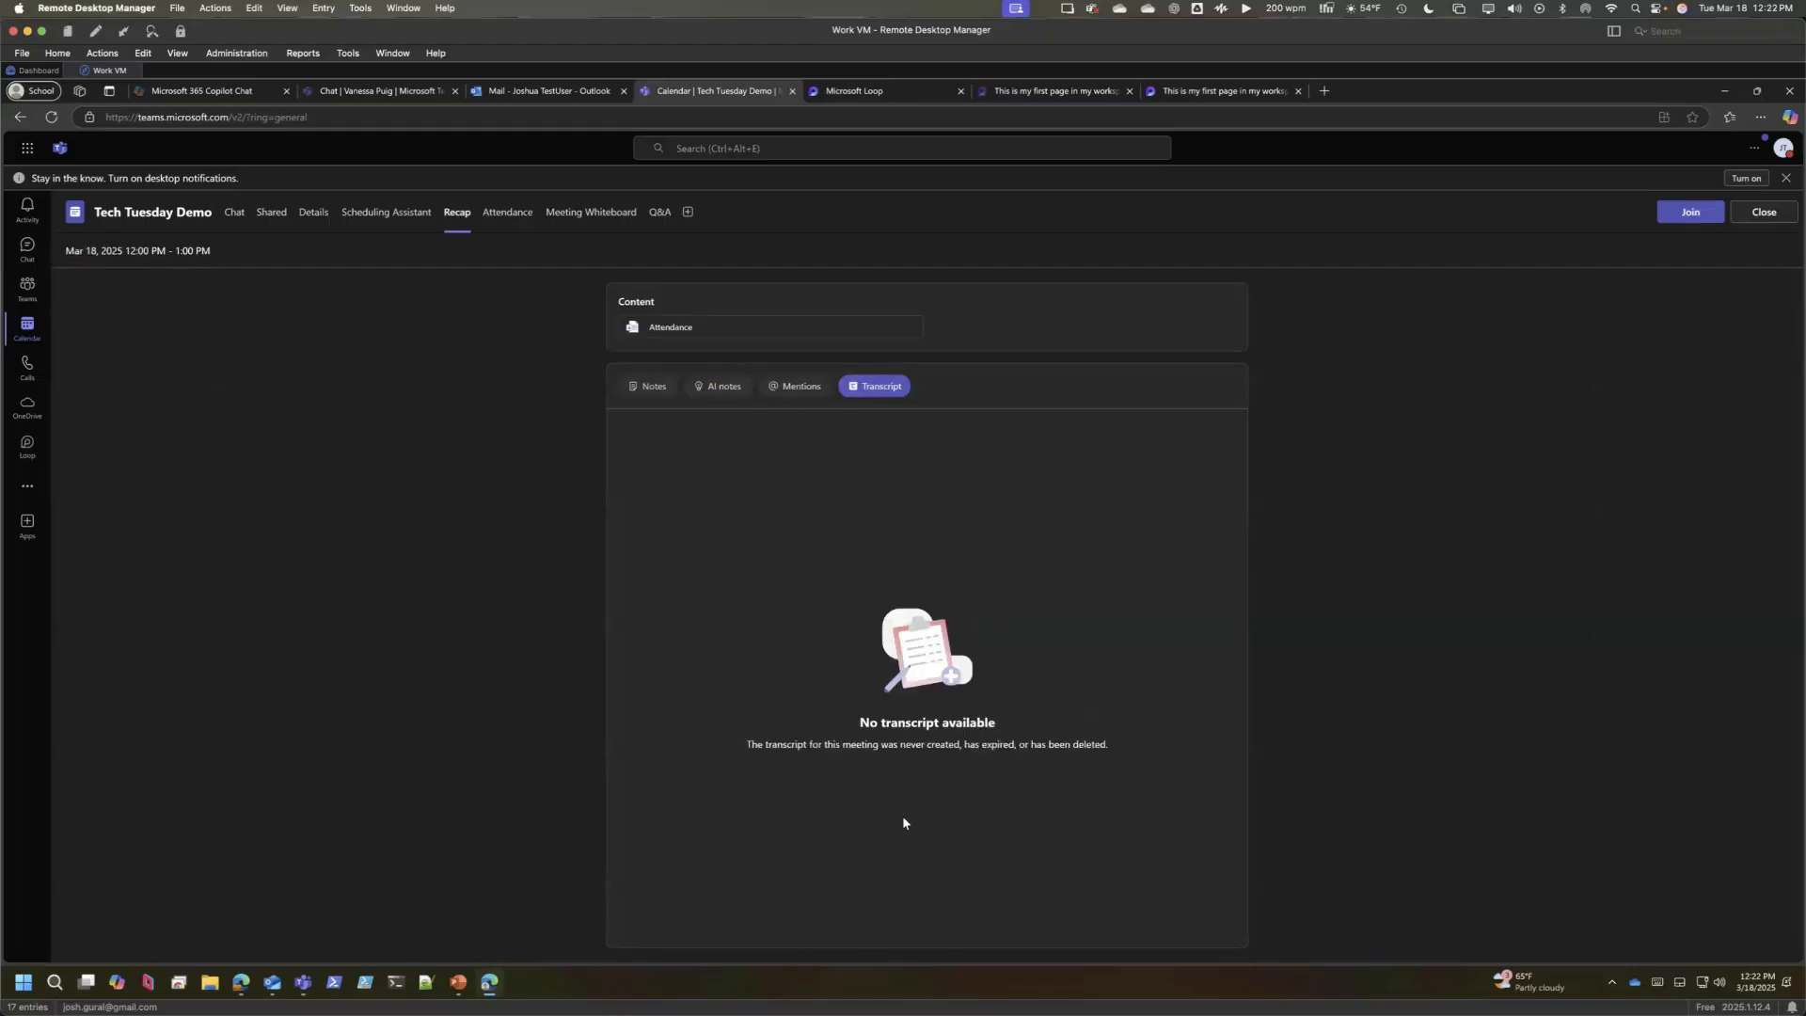
{"action": "left_click", "coordinate": [652, 390]}
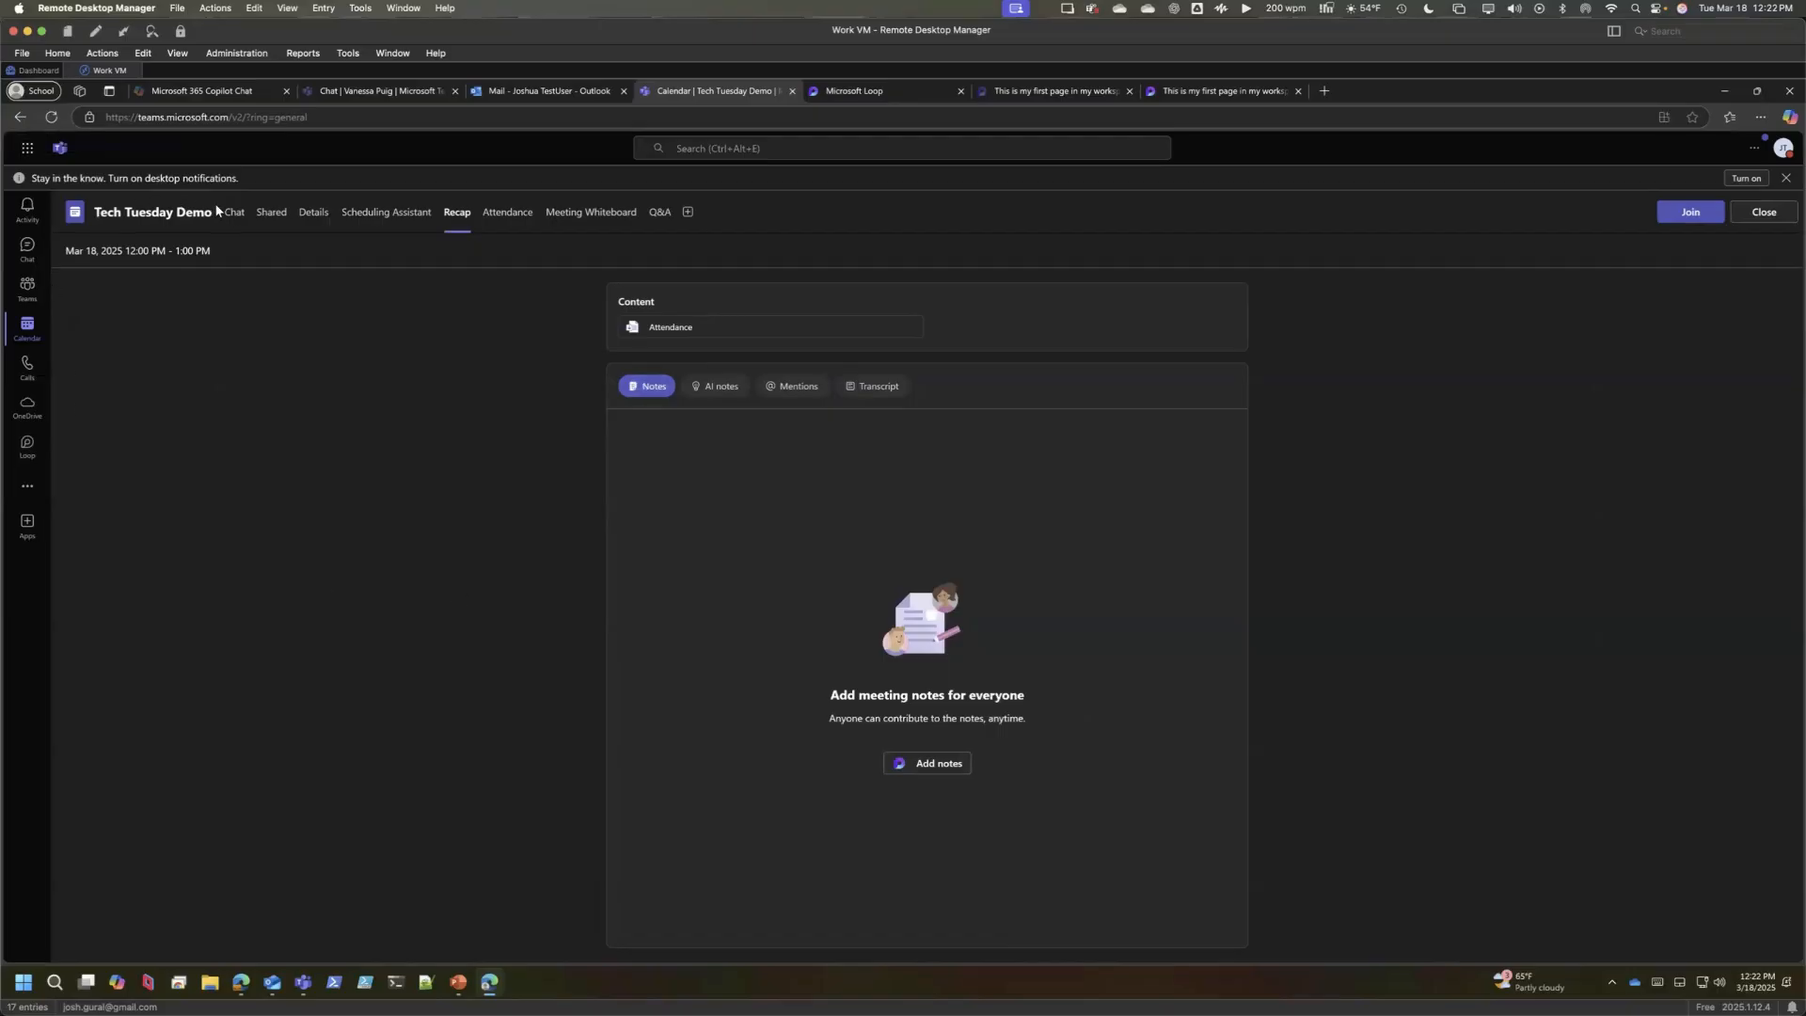
- Add notes to the meeting with the agenda items "Recap Loop quickly", "Show new stuff" and "OPen for discussion"
{"action": "left_click", "coordinate": [942, 766]}
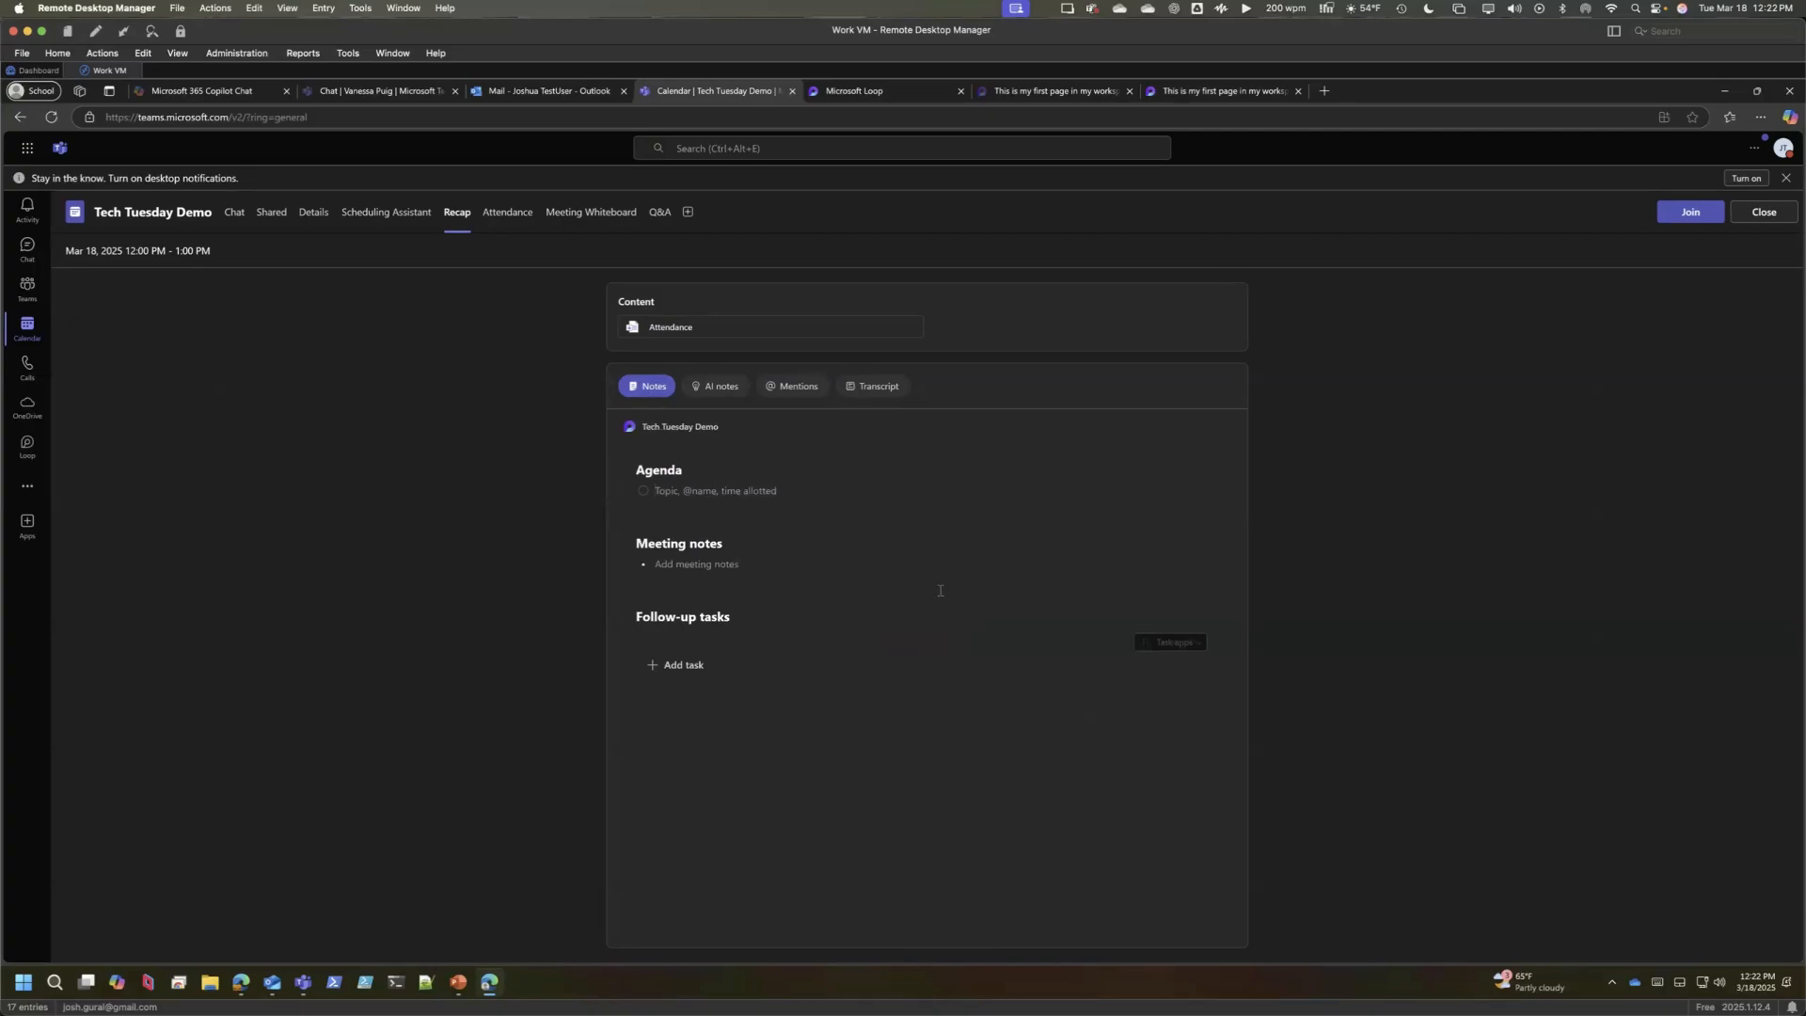
{"action": "type", "text": "Recap Loop quickly"}
{"action": "key", "text": "Return"}
{"action": "type", "text": "Show new stuf"}
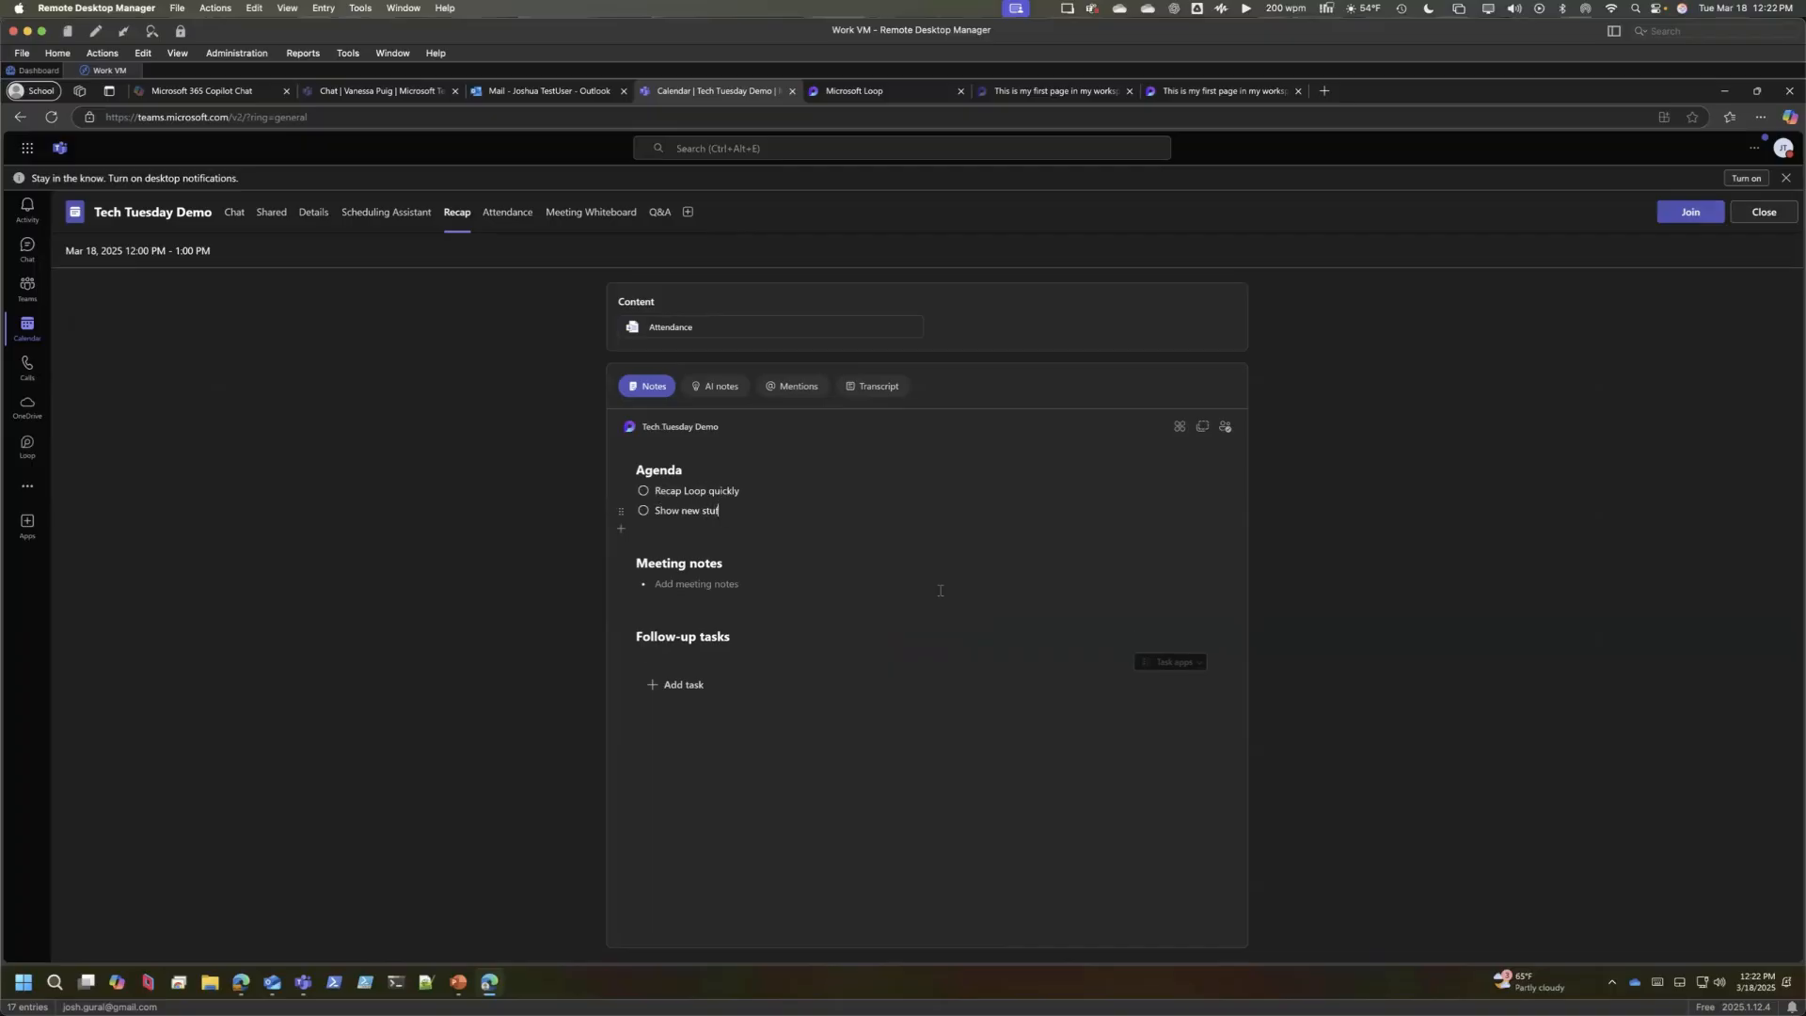
{"action": "type", "text": "f"}
{"action": "key", "text": "Return"}
{"action": "type", "text": "OPen top"}
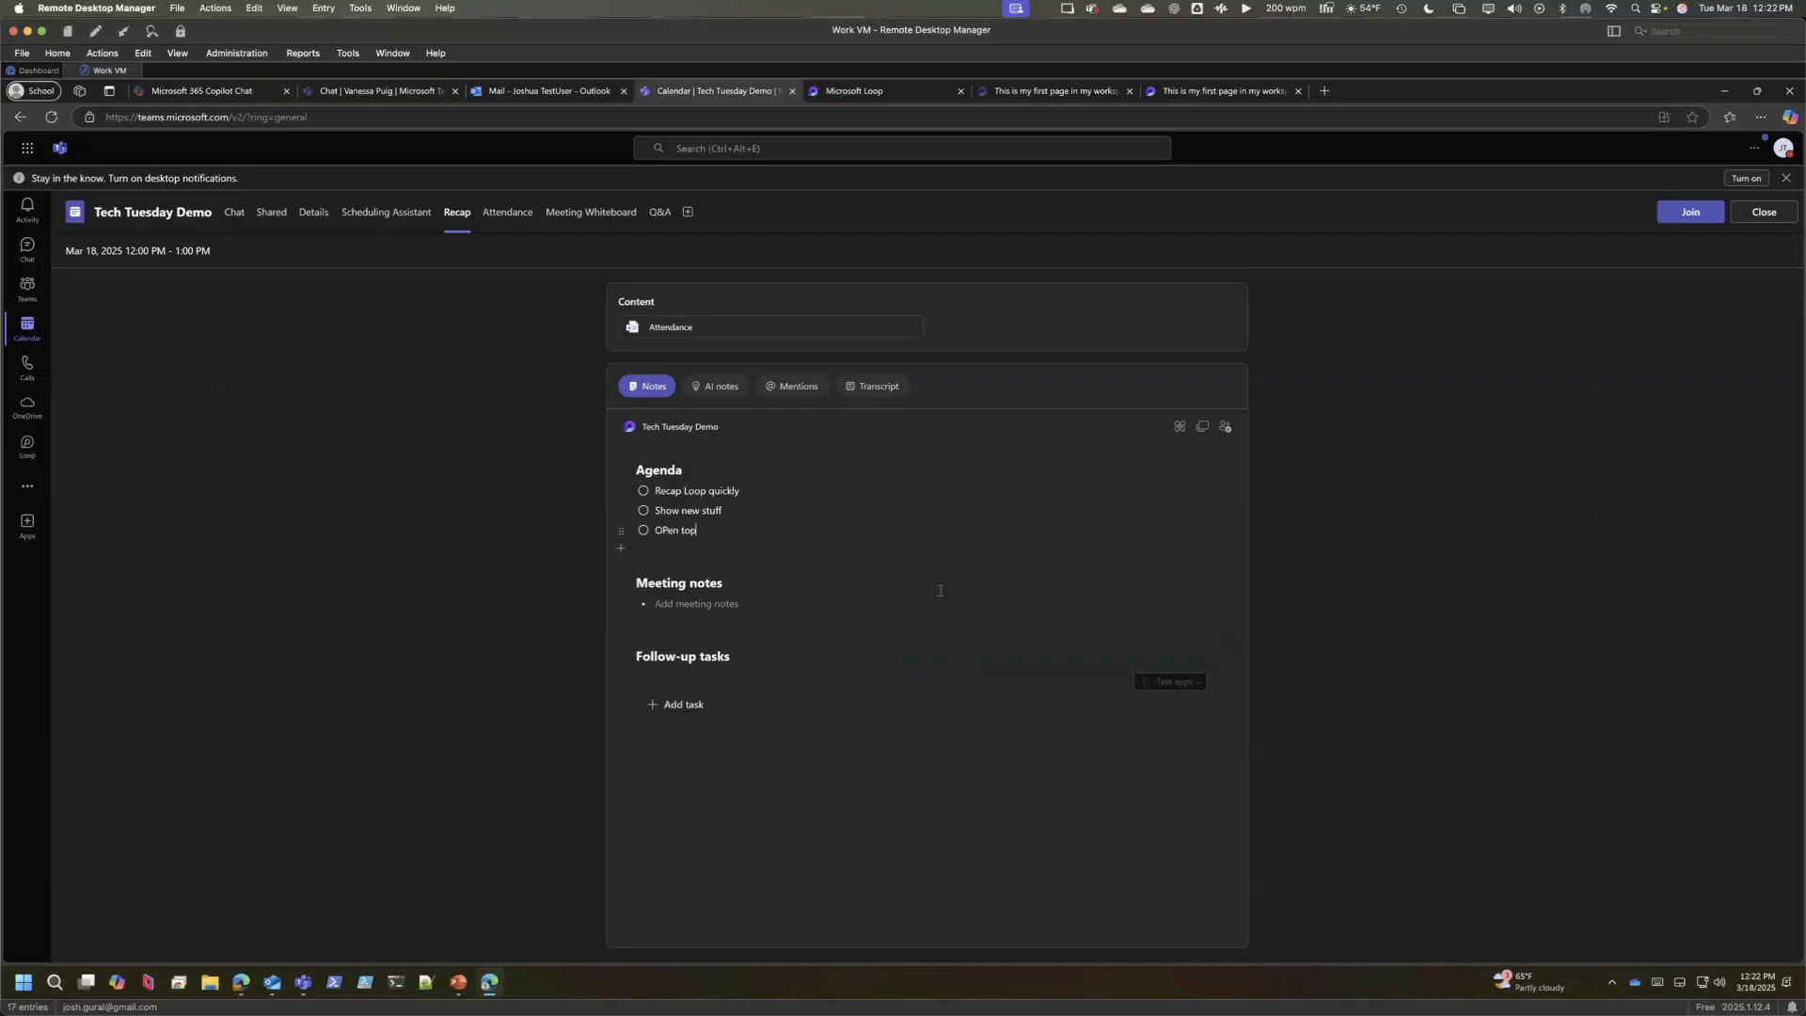
{"action": "key", "text": "BackSpace"}
{"action": "key", "text": "BackSpace"}
{"action": "type", "text": "for "}
{"action": "type", "text": "discussio"}
- Enter the lines "We talked about this", "And that" and "And another thing" under Meeting notes
{"action": "type", "text": "We talked abotu this"}
{"action": "key", "text": "Return"}
{"action": "key", "text": "Return"}
{"action": "type", "text": "And that"}
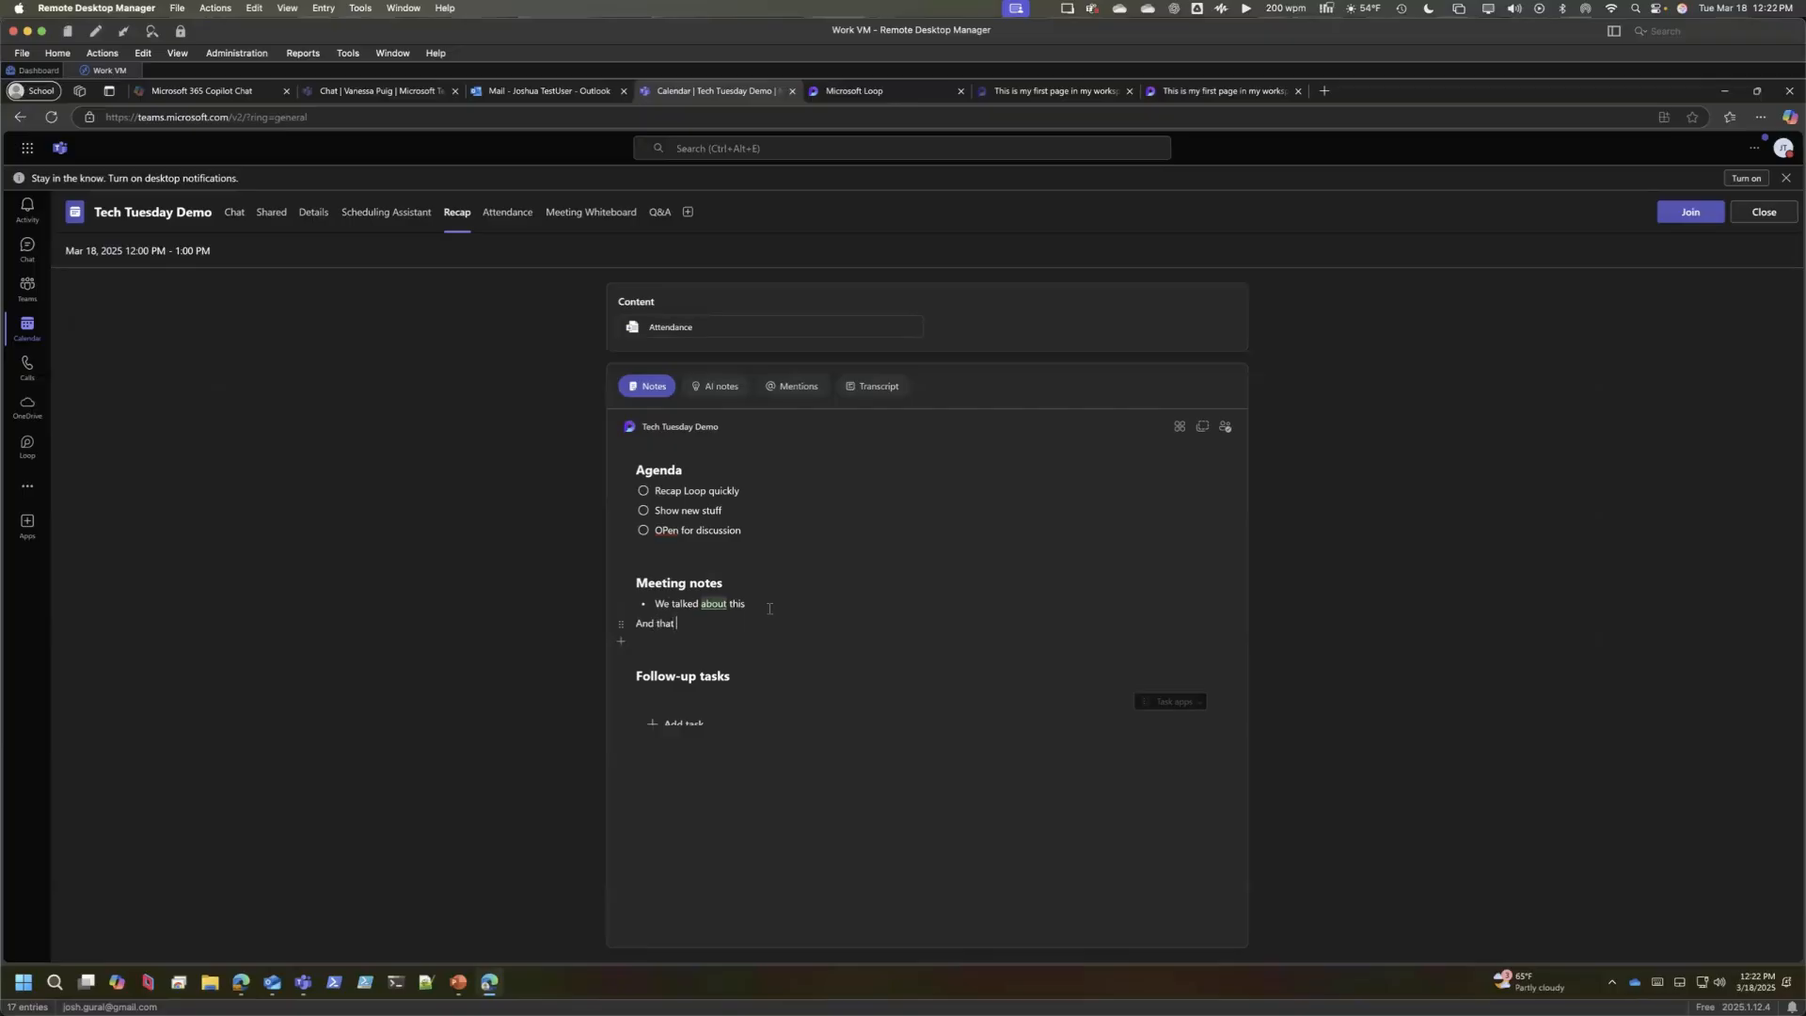
{"action": "key", "text": "Return"}
{"action": "type", "text": "T"}
{"action": "key", "text": "BackSpace"}
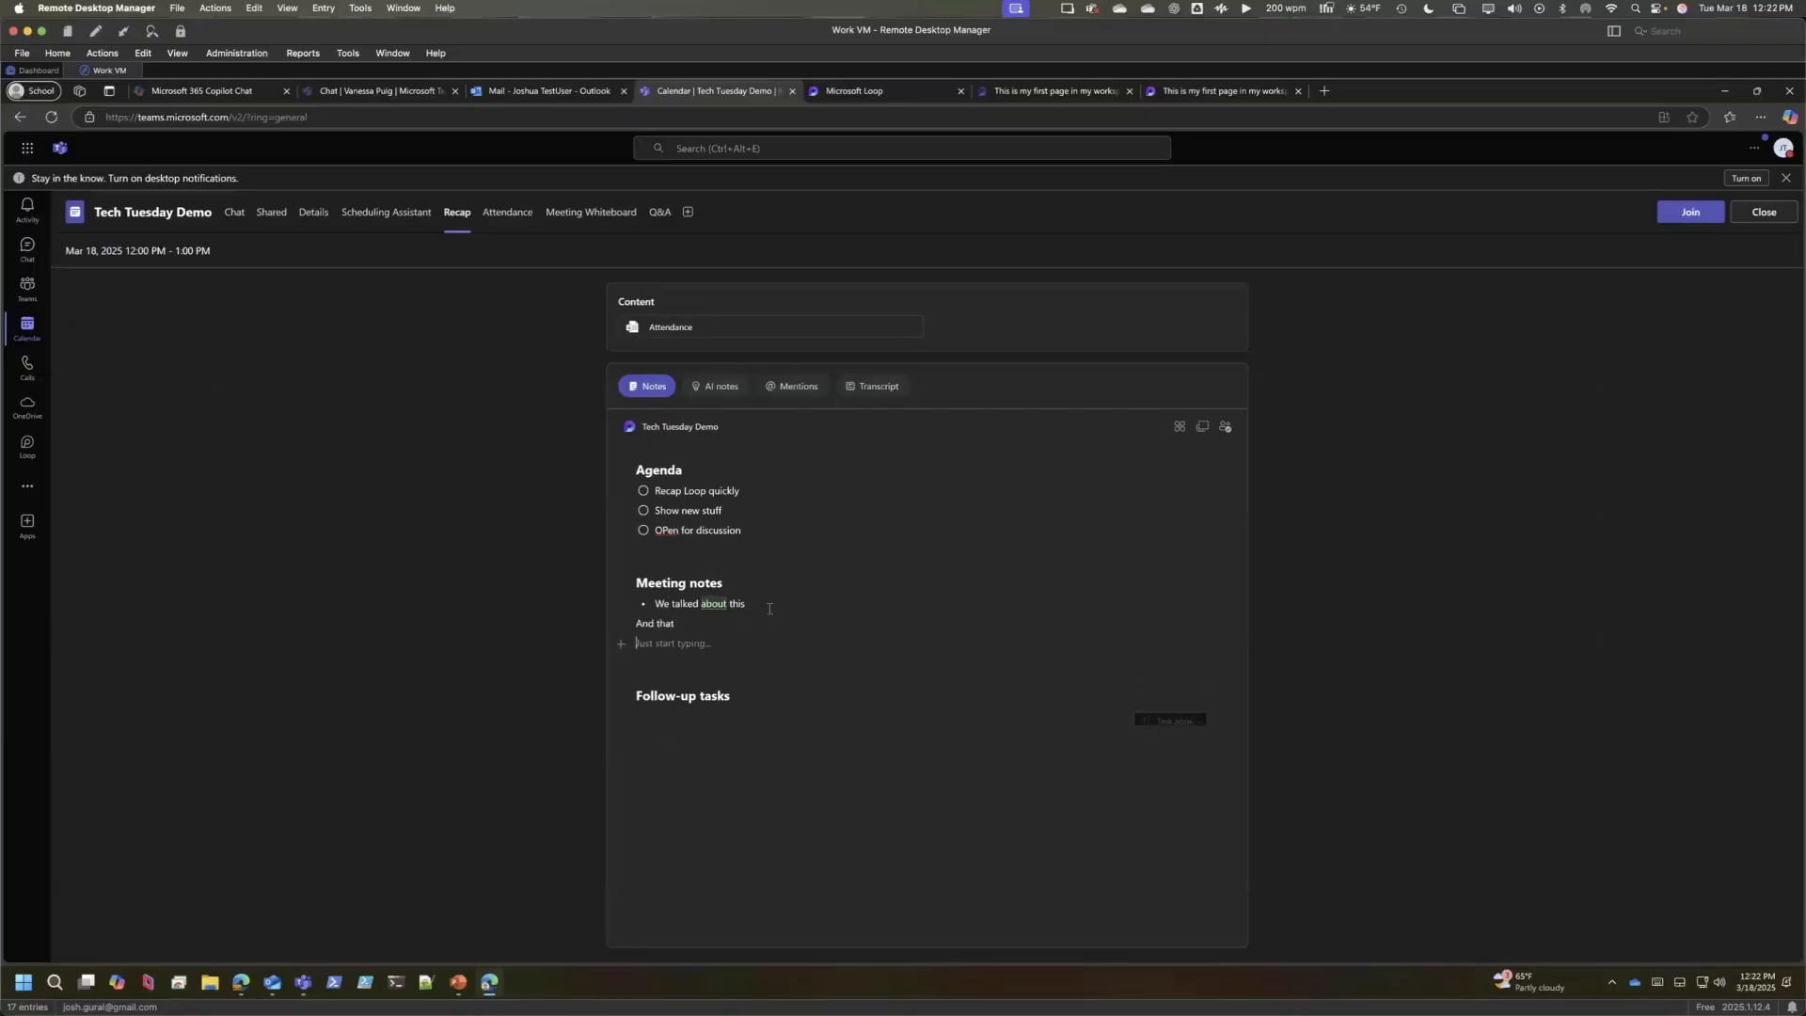
{"action": "type", "text": "And antoehrother thing"}
{"action": "left_click", "coordinate": [922, 687]}
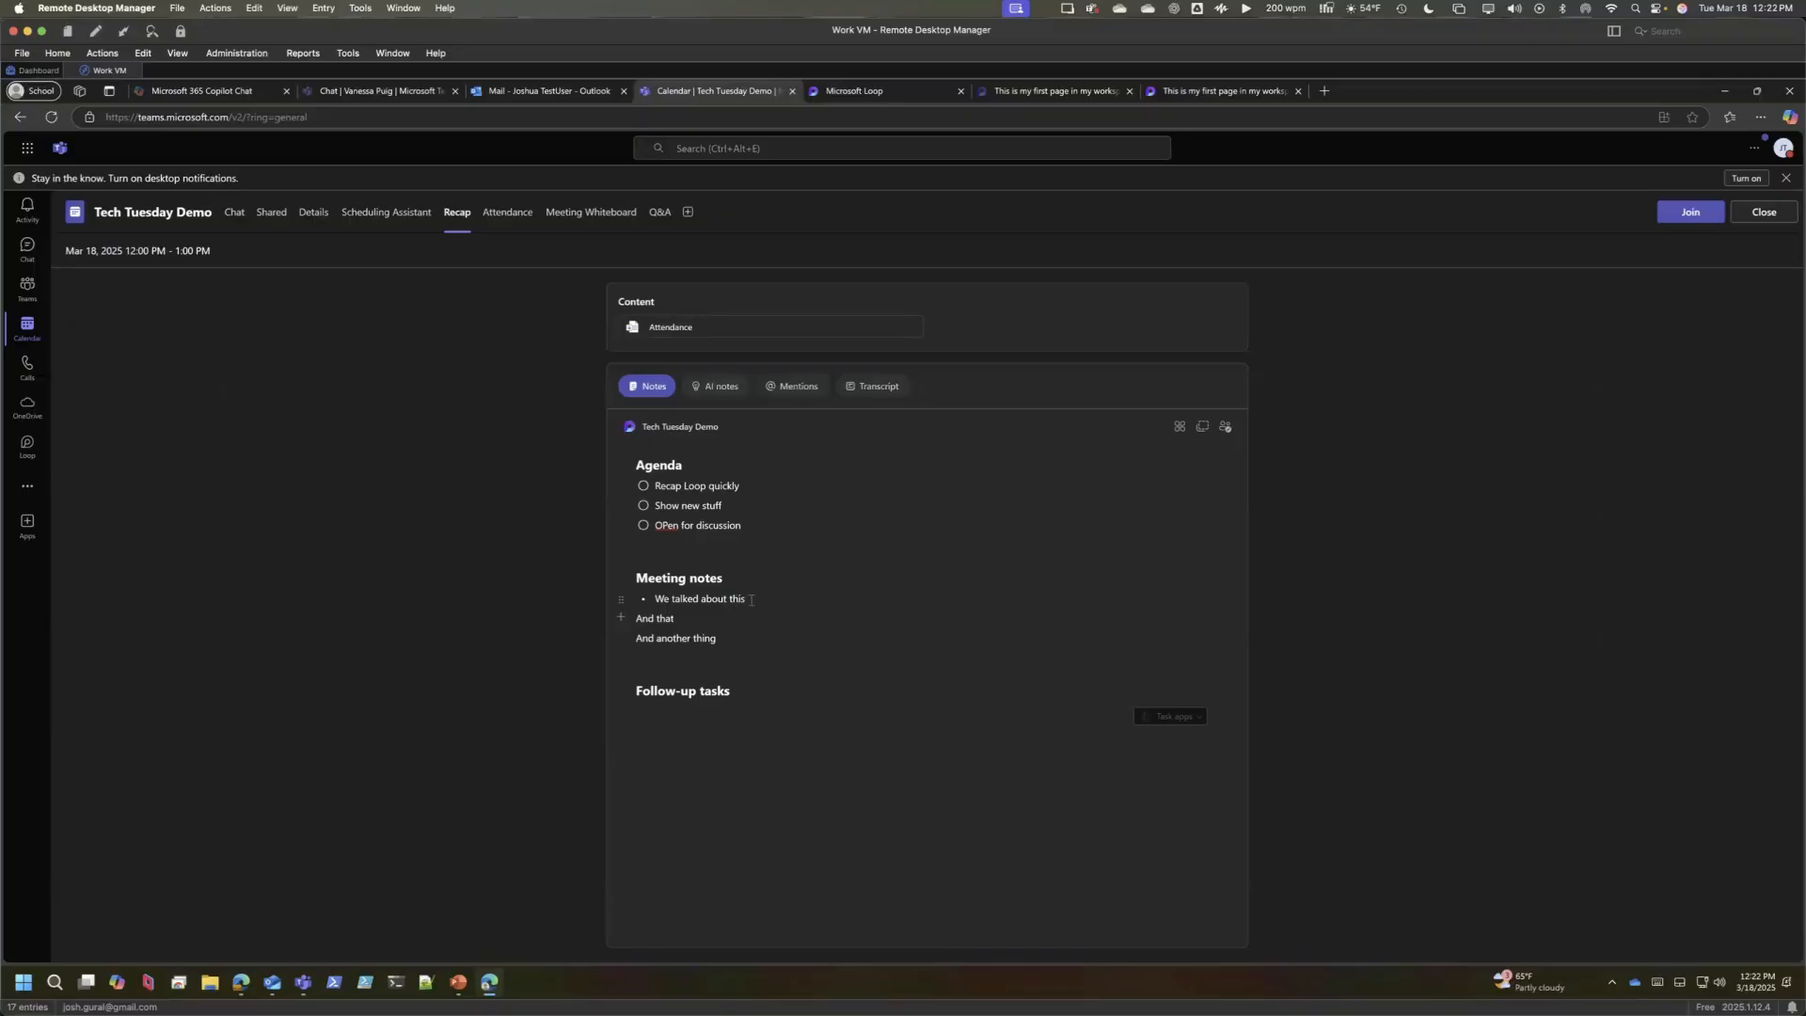
- View who has access to the notes and, below the agenda, mention the colleague with "- Please add as you see fit."
{"action": "left_click", "coordinate": [1226, 427]}
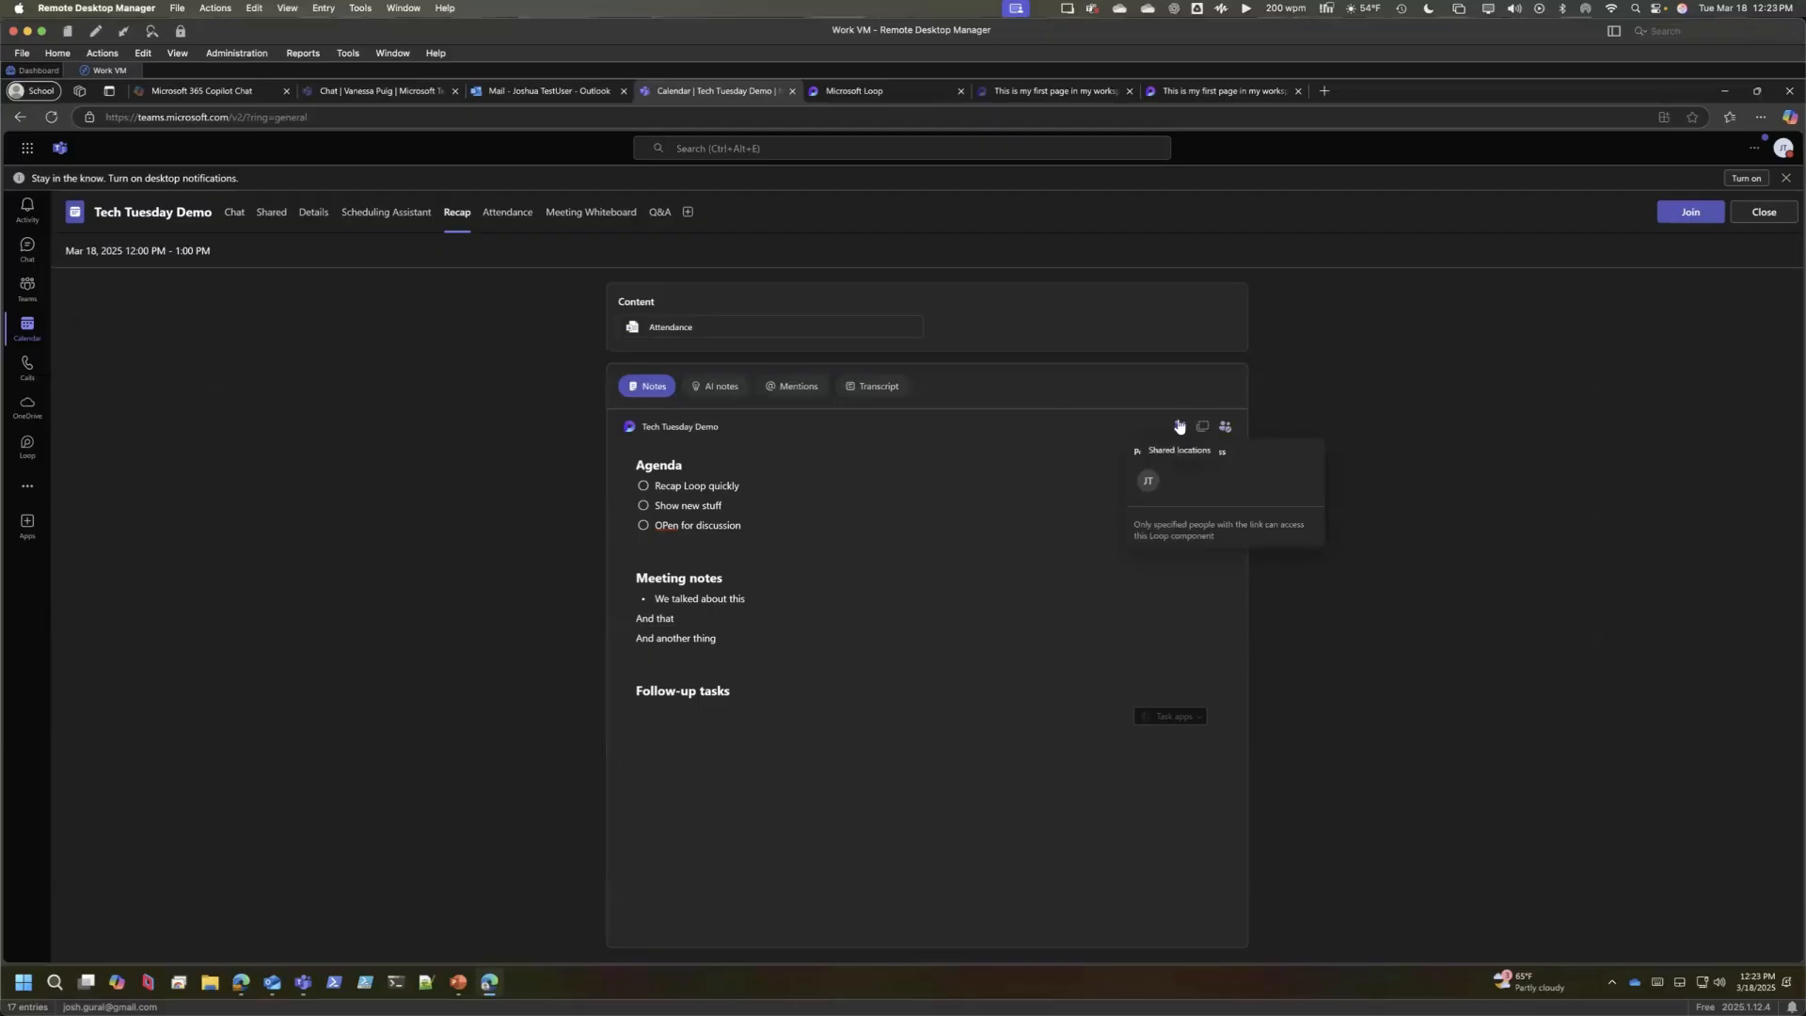
{"action": "left_click", "coordinate": [809, 496]}
{"action": "left_click", "coordinate": [715, 549]}
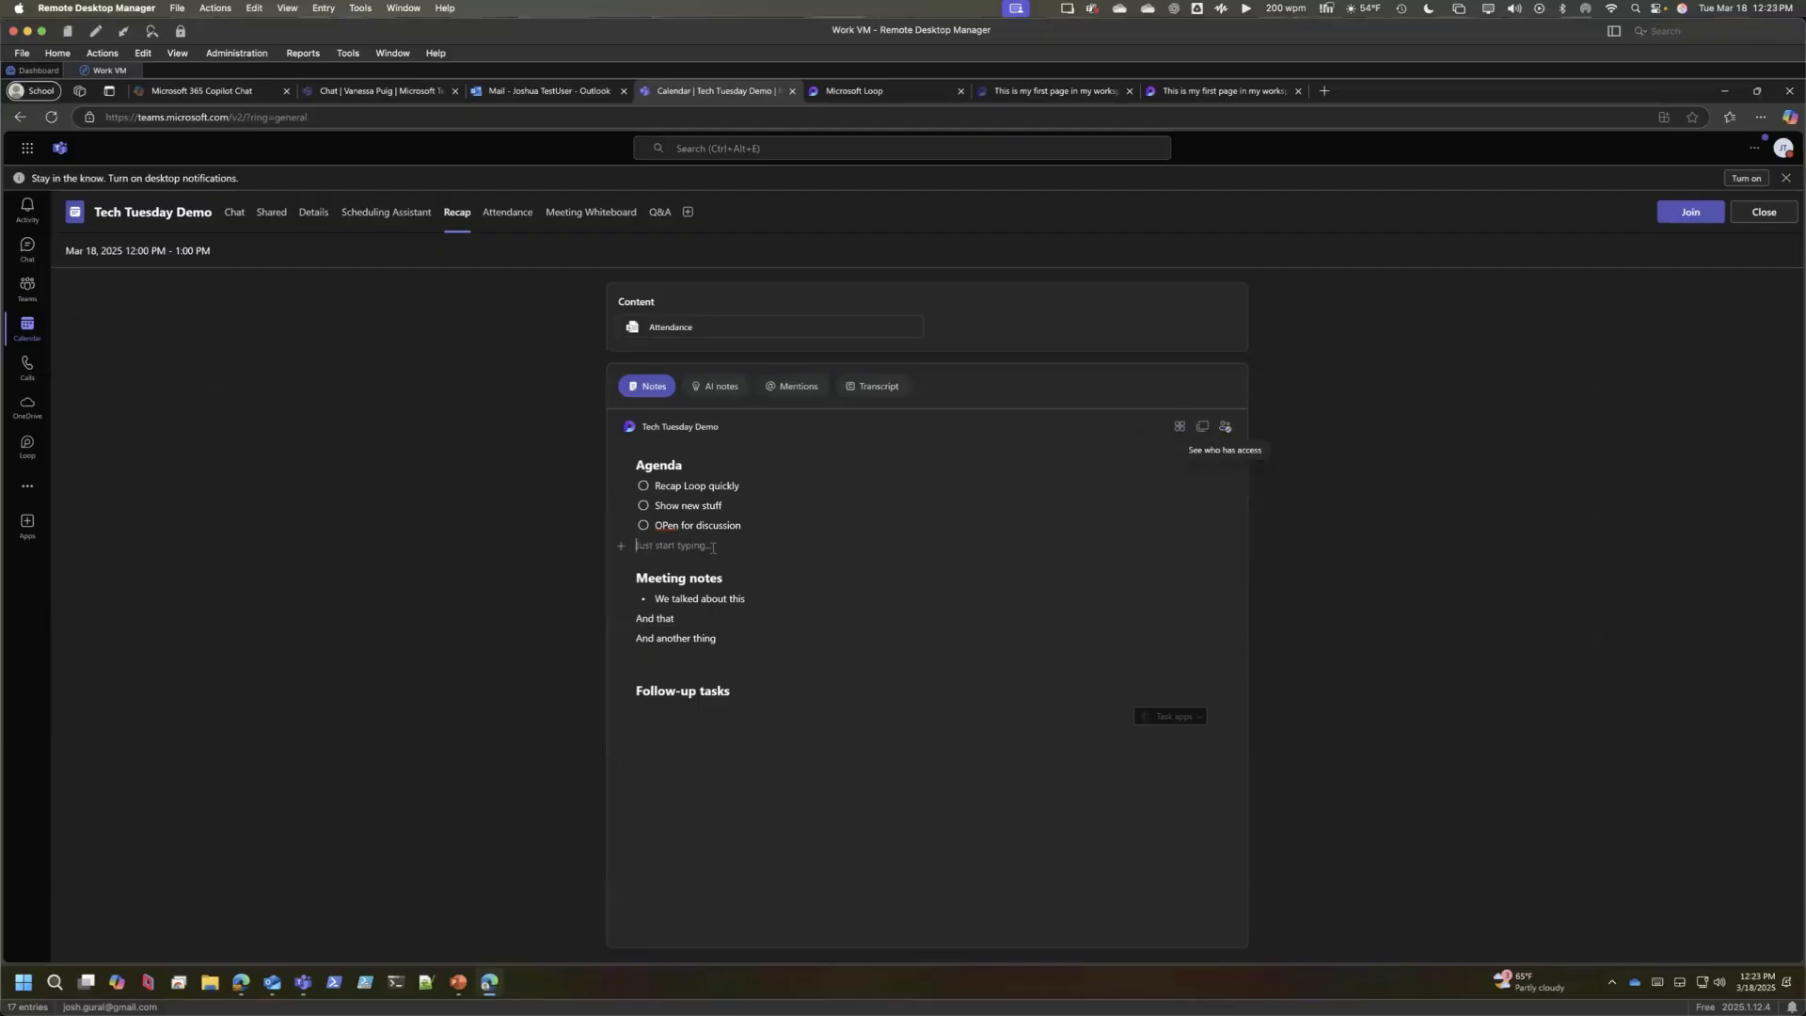
{"action": "type", "text": "@"}
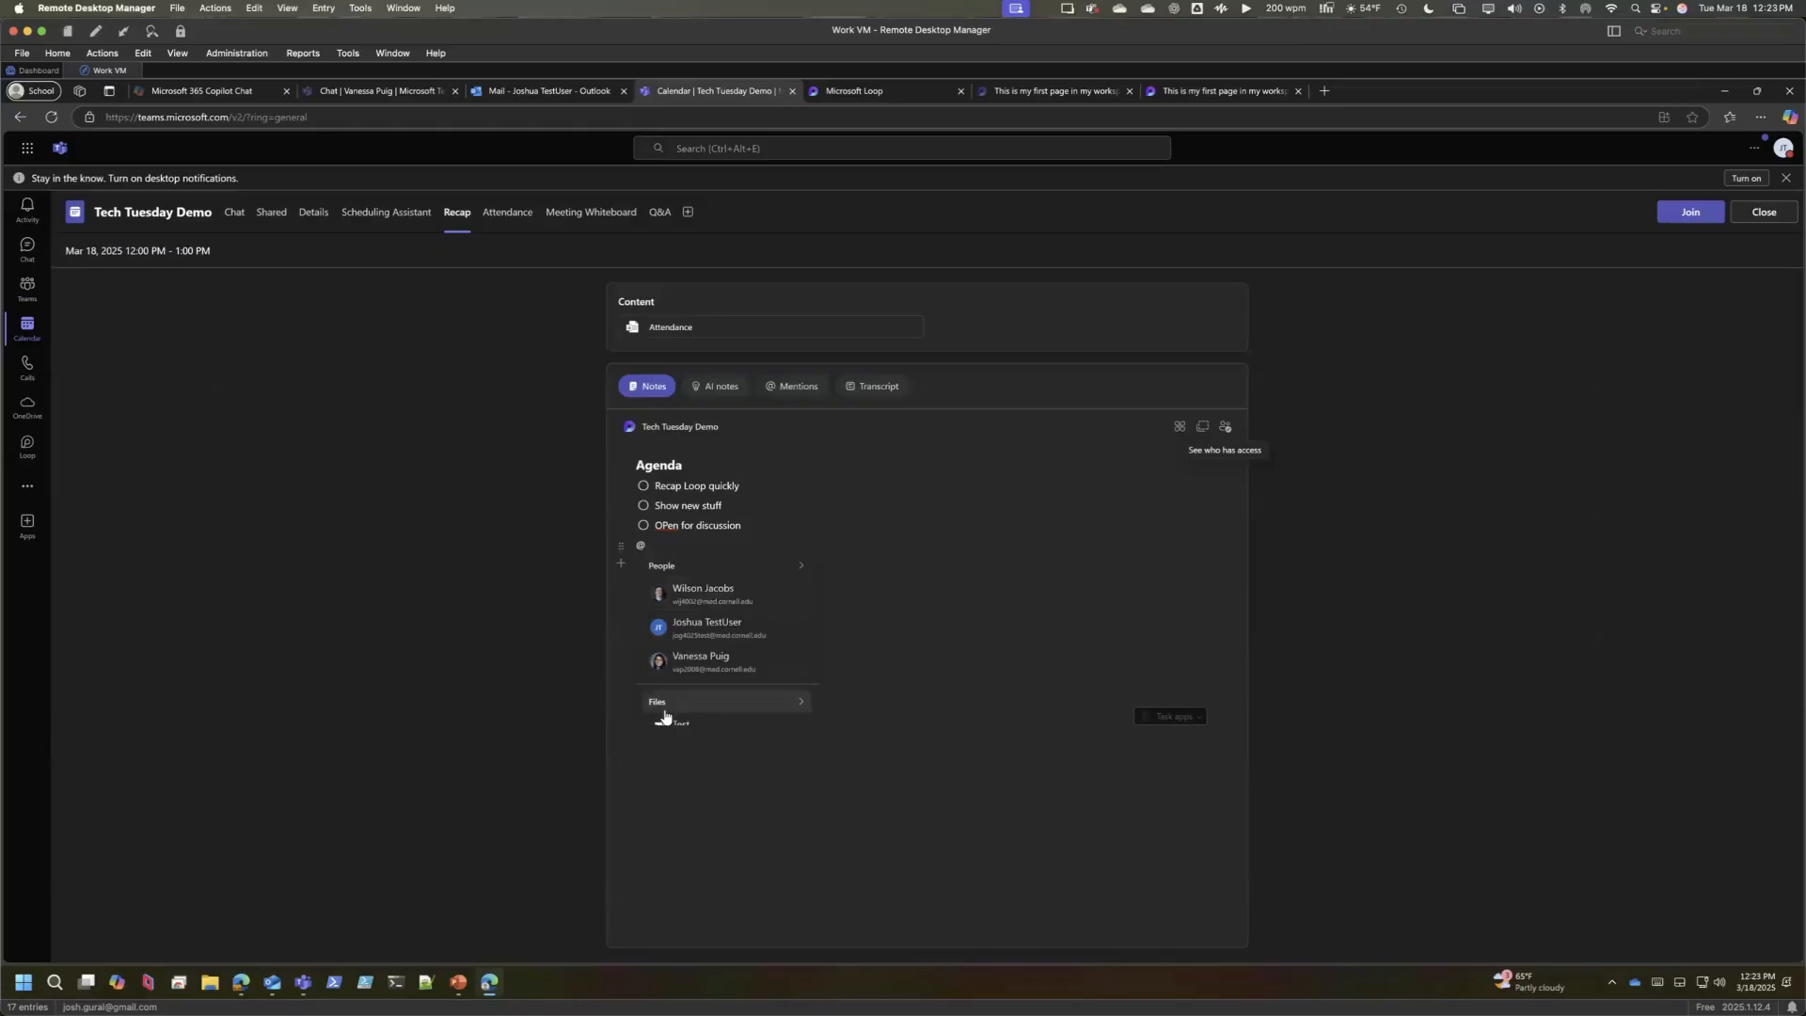
{"action": "left_click", "coordinate": [691, 663]}
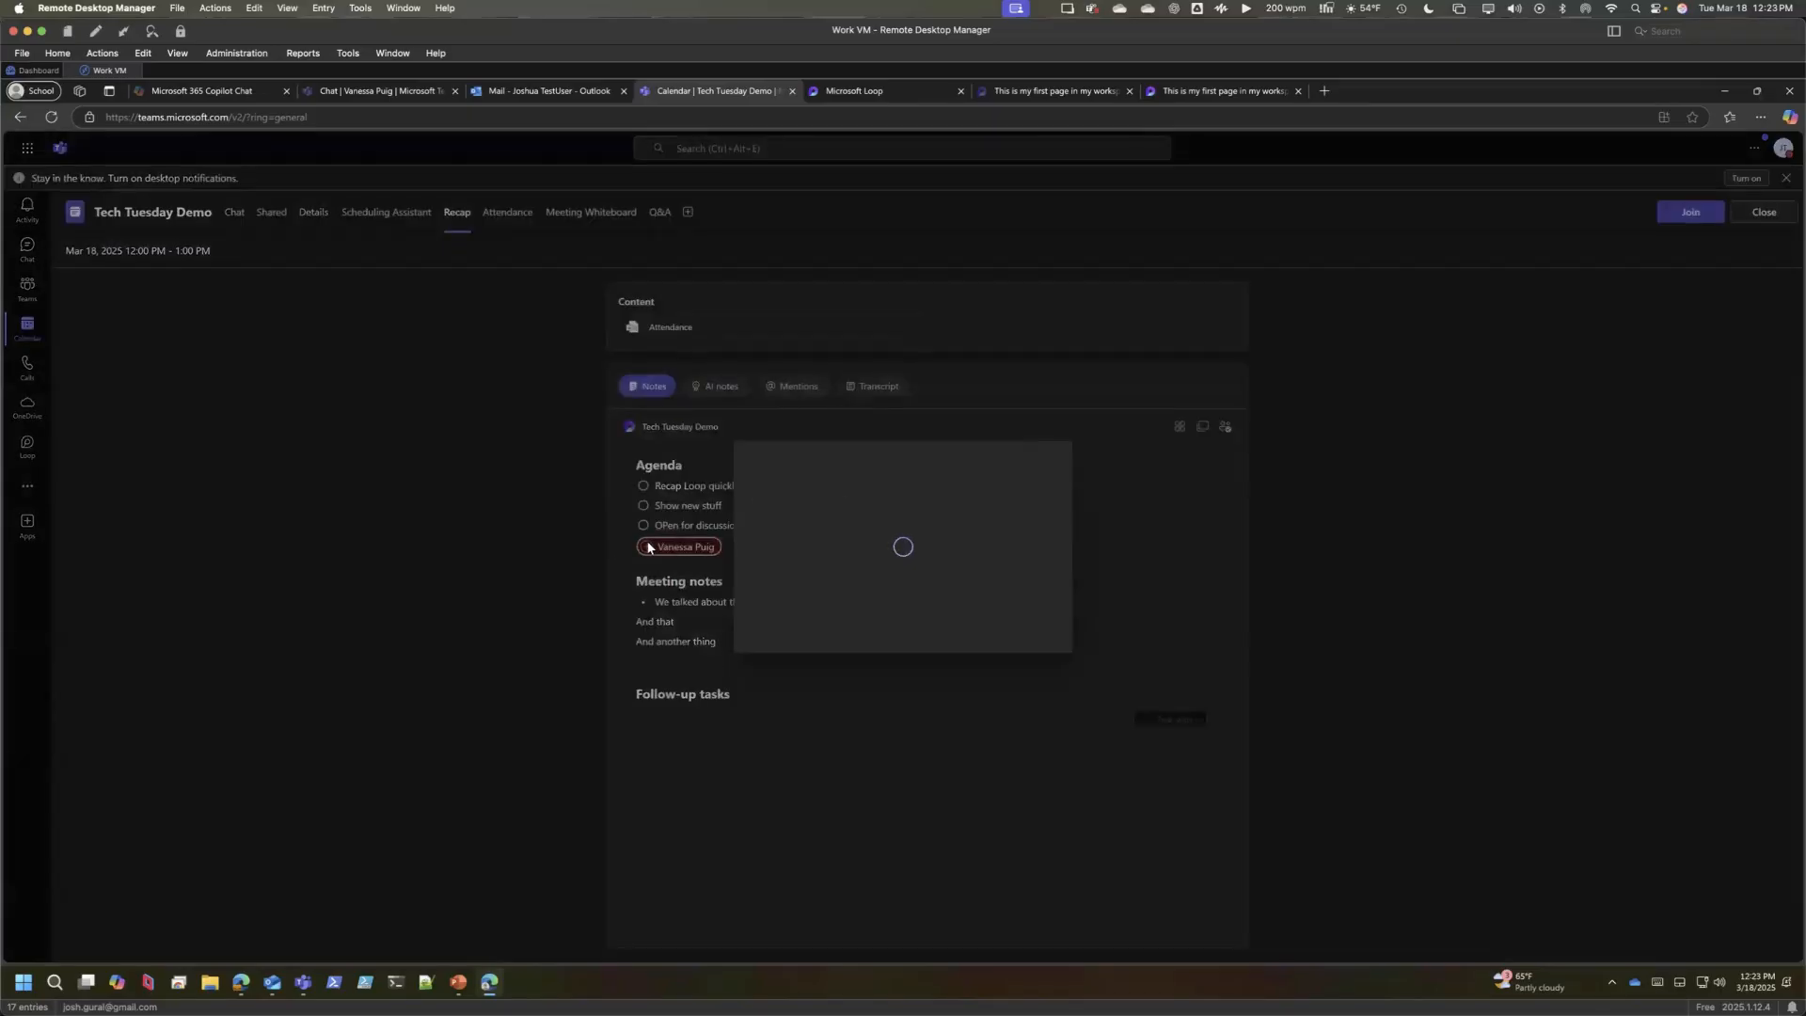
{"action": "left_click", "coordinate": [802, 596]}
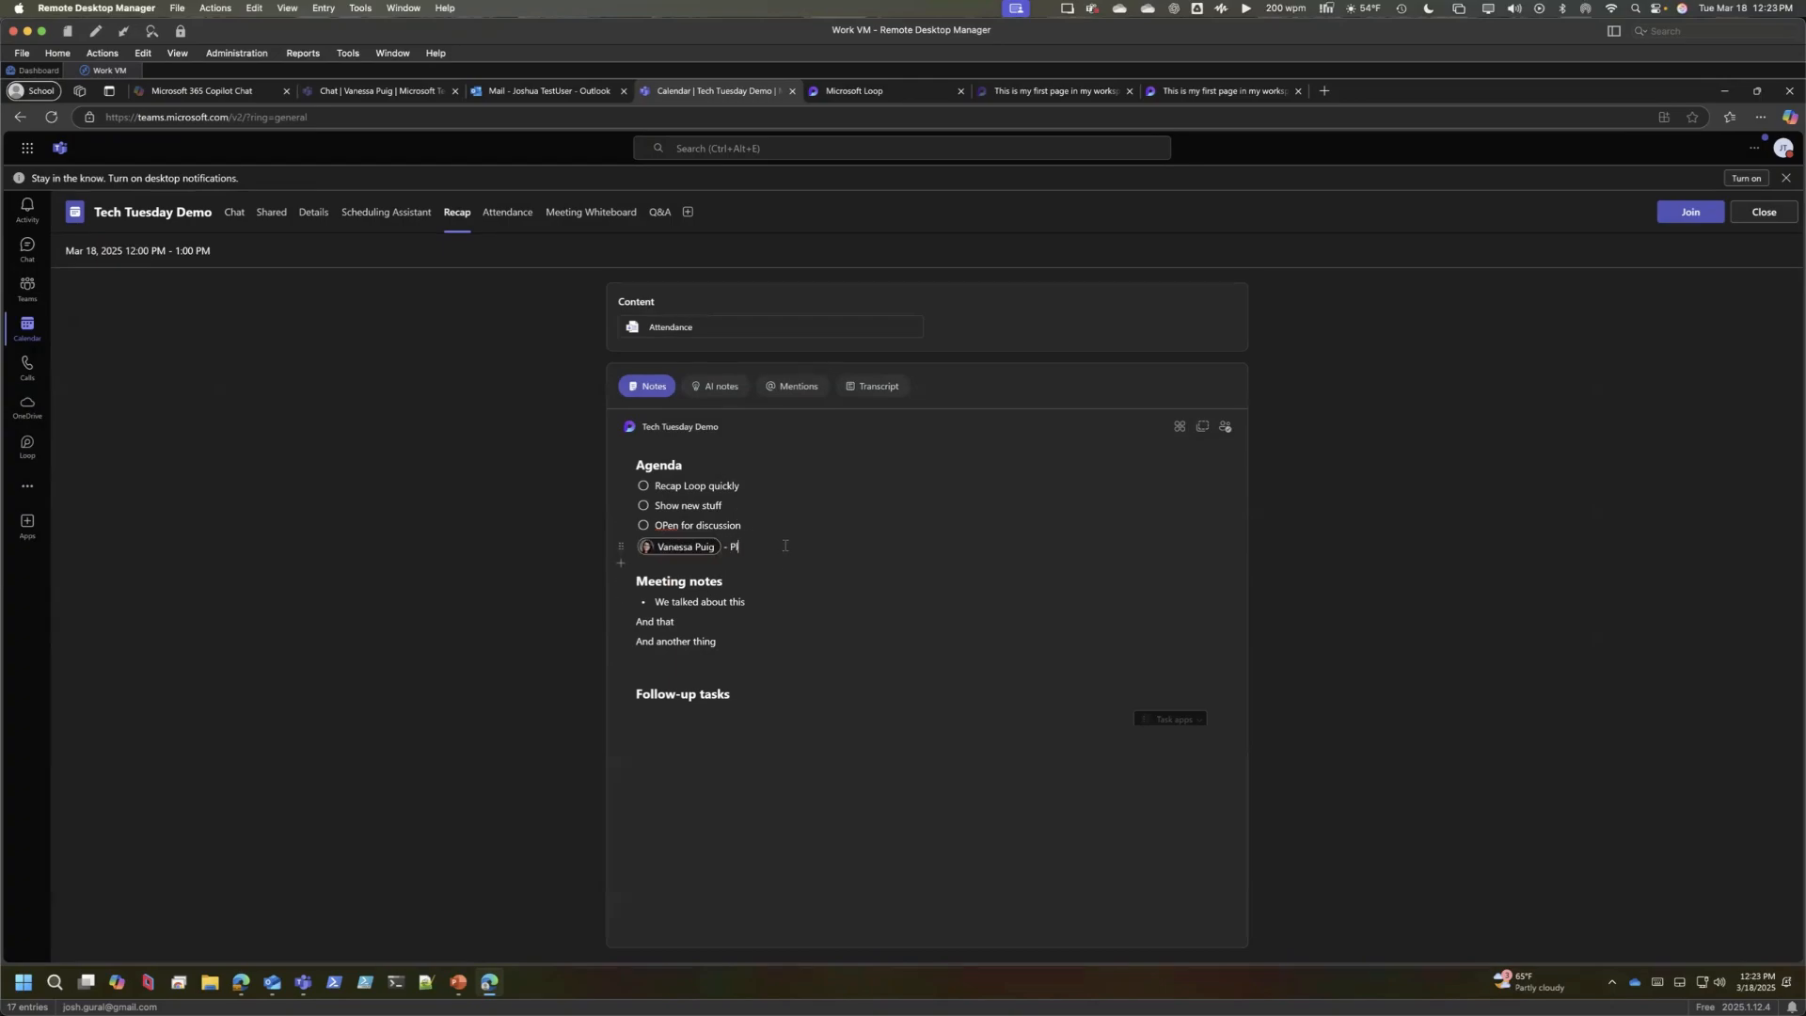
{"action": "type", "text": "ease add as you see fit."}
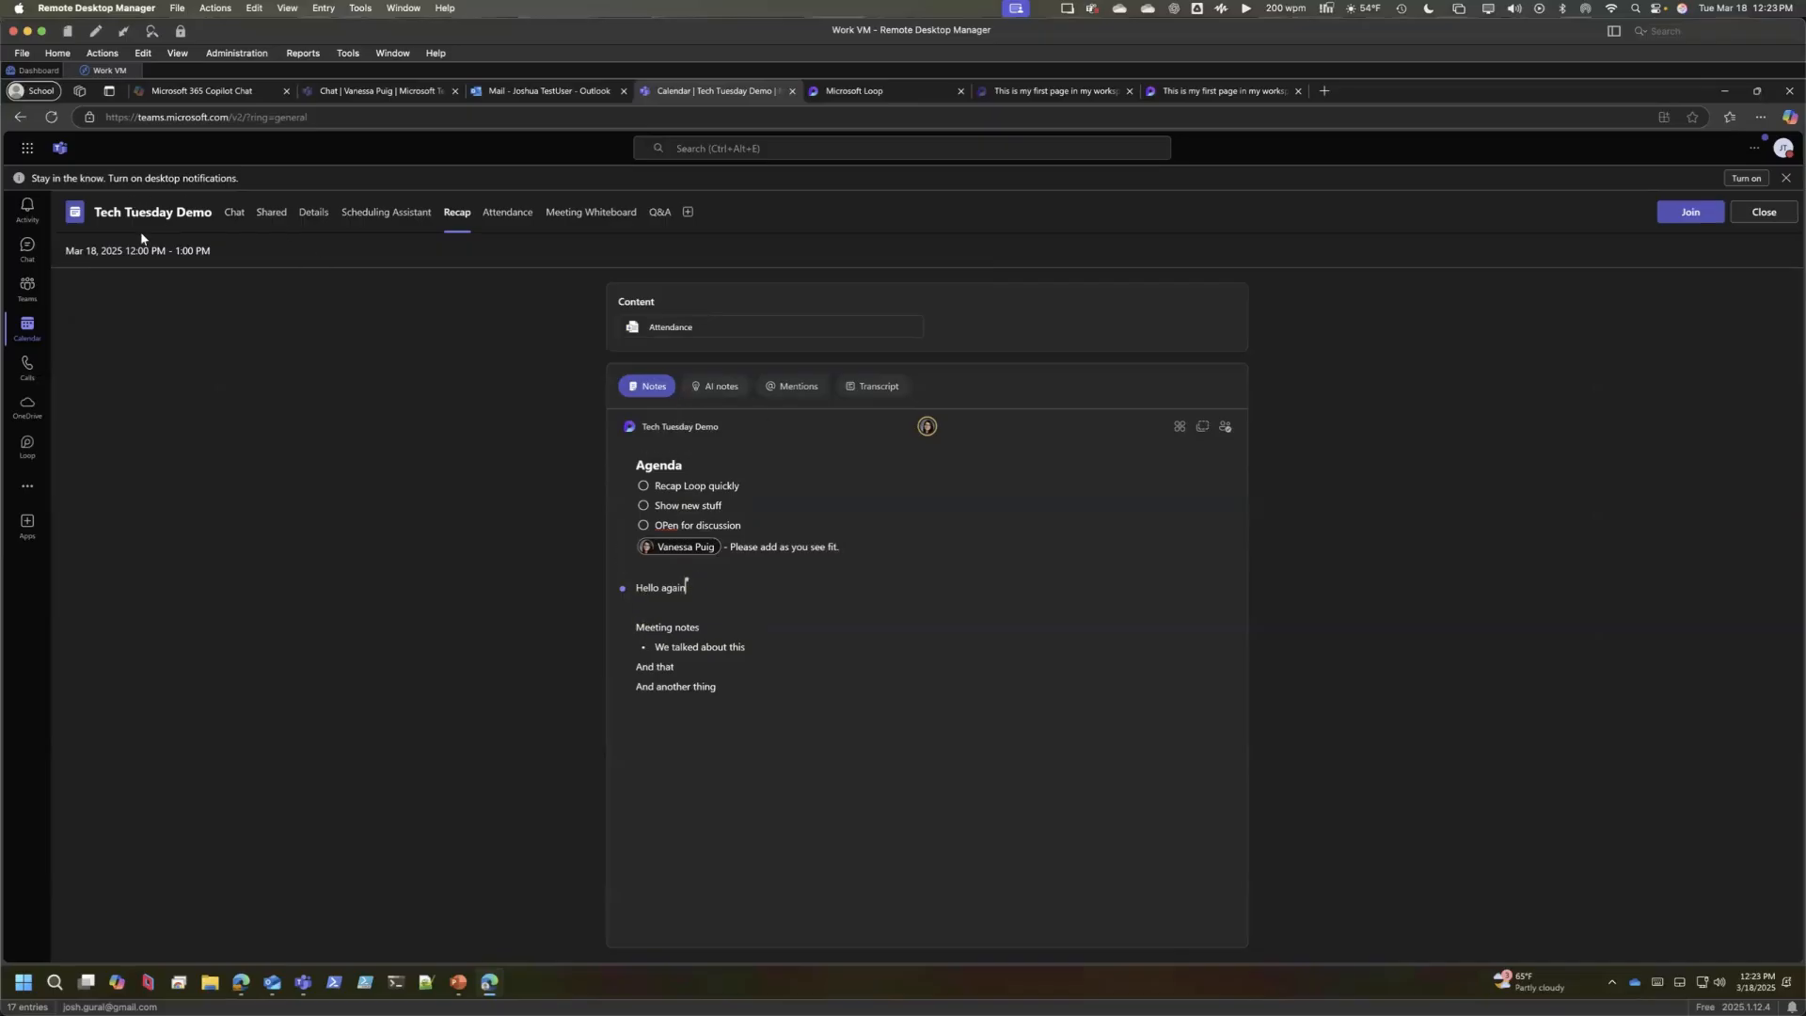
- View the notes in the recap of the March 17 Test meeting and return to the Teams calendar
{"action": "left_click", "coordinate": [29, 337]}
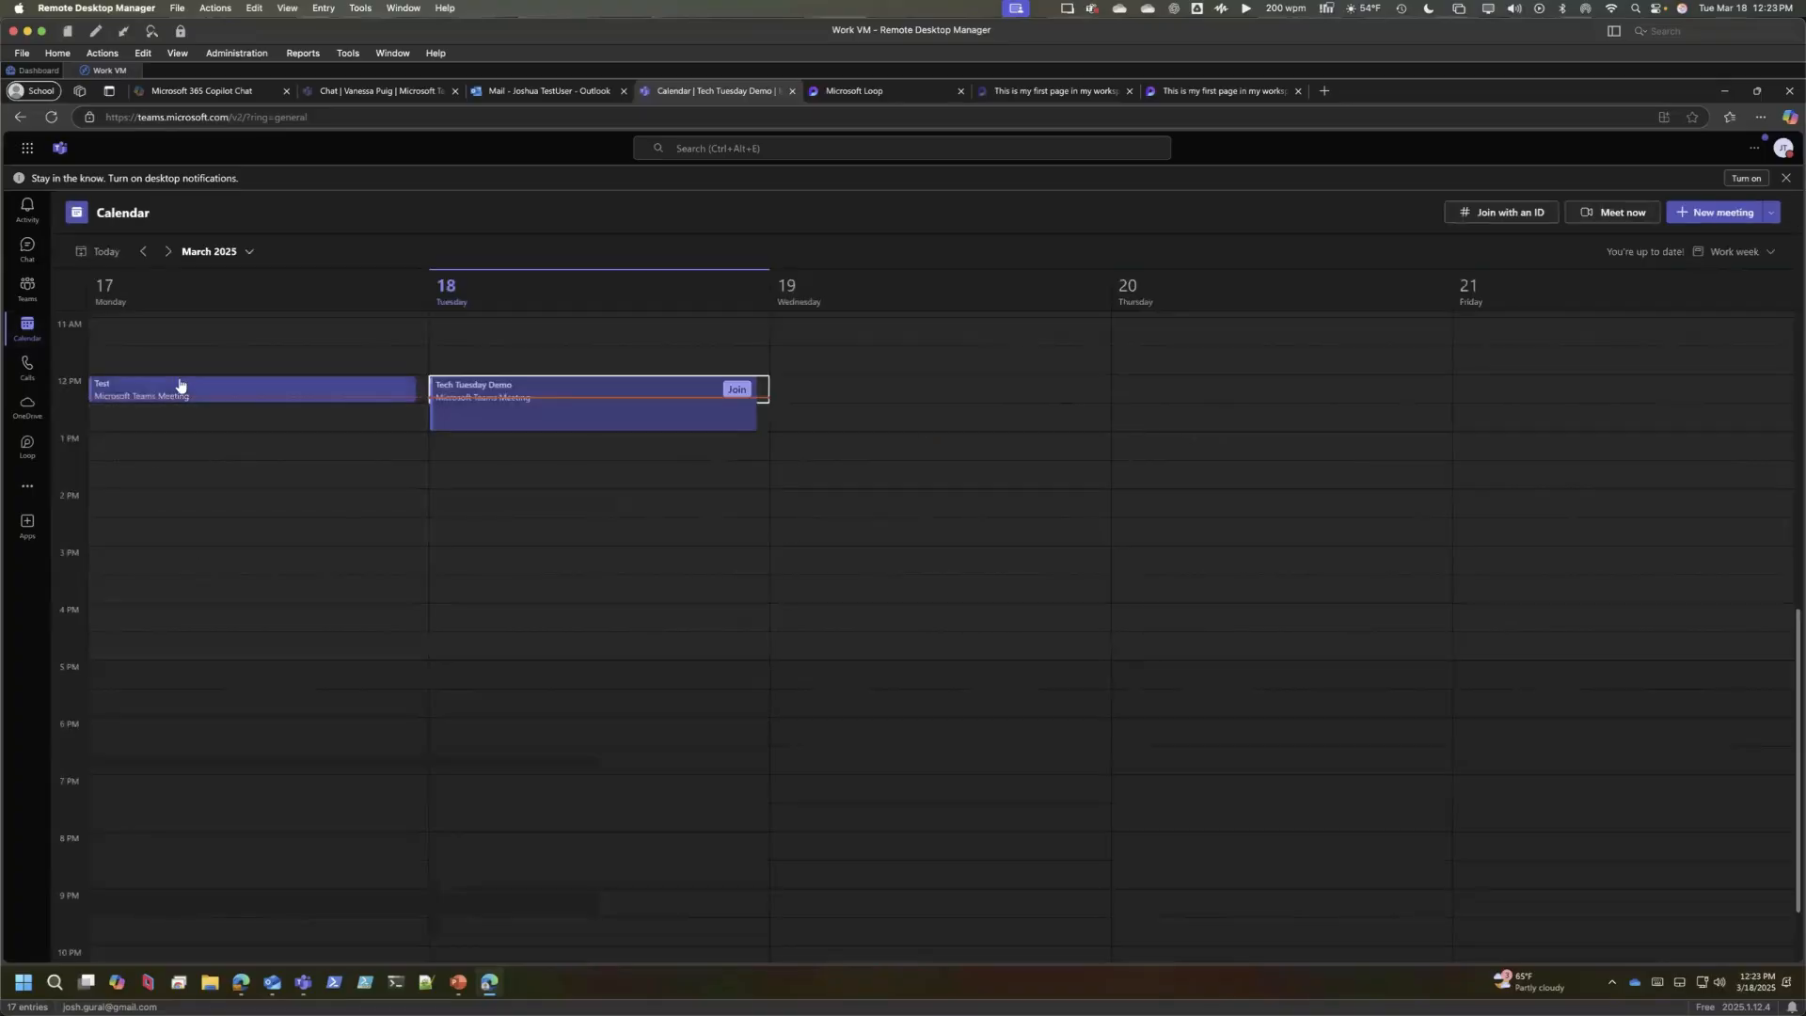
{"action": "left_click", "coordinate": [180, 385]}
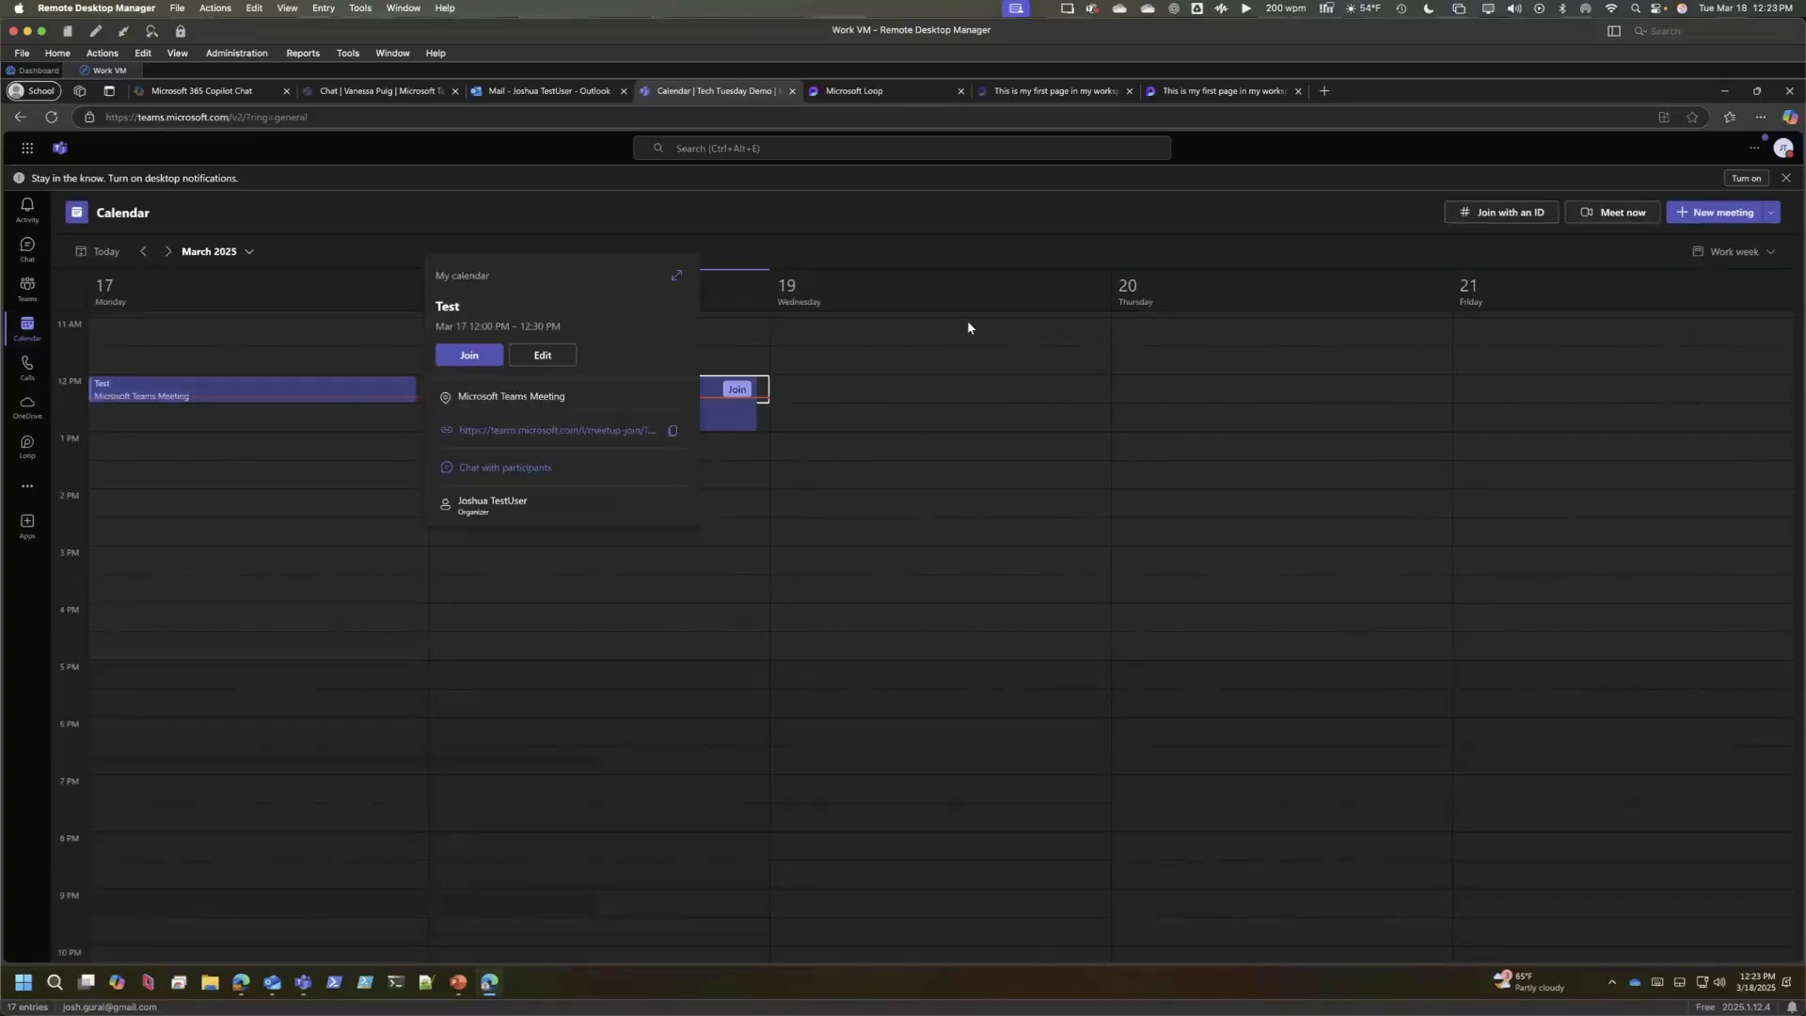
{"action": "left_click", "coordinate": [677, 276]}
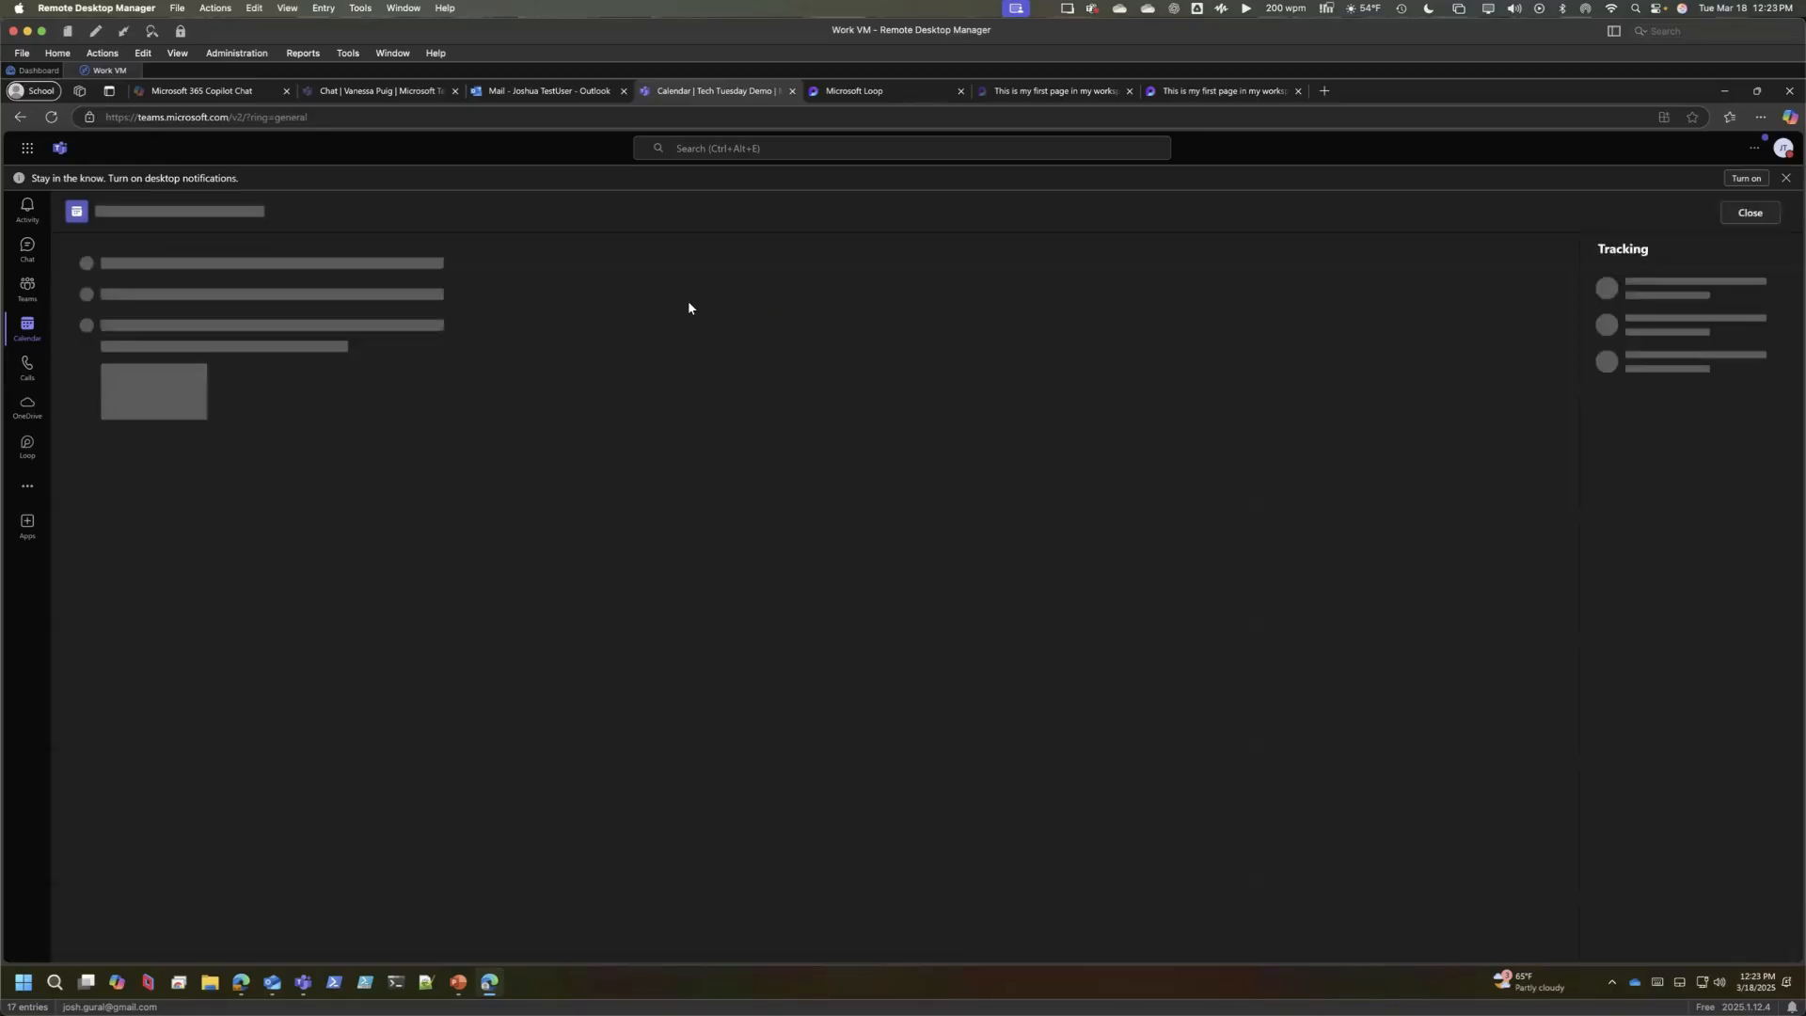
{"action": "left_click", "coordinate": [368, 213]}
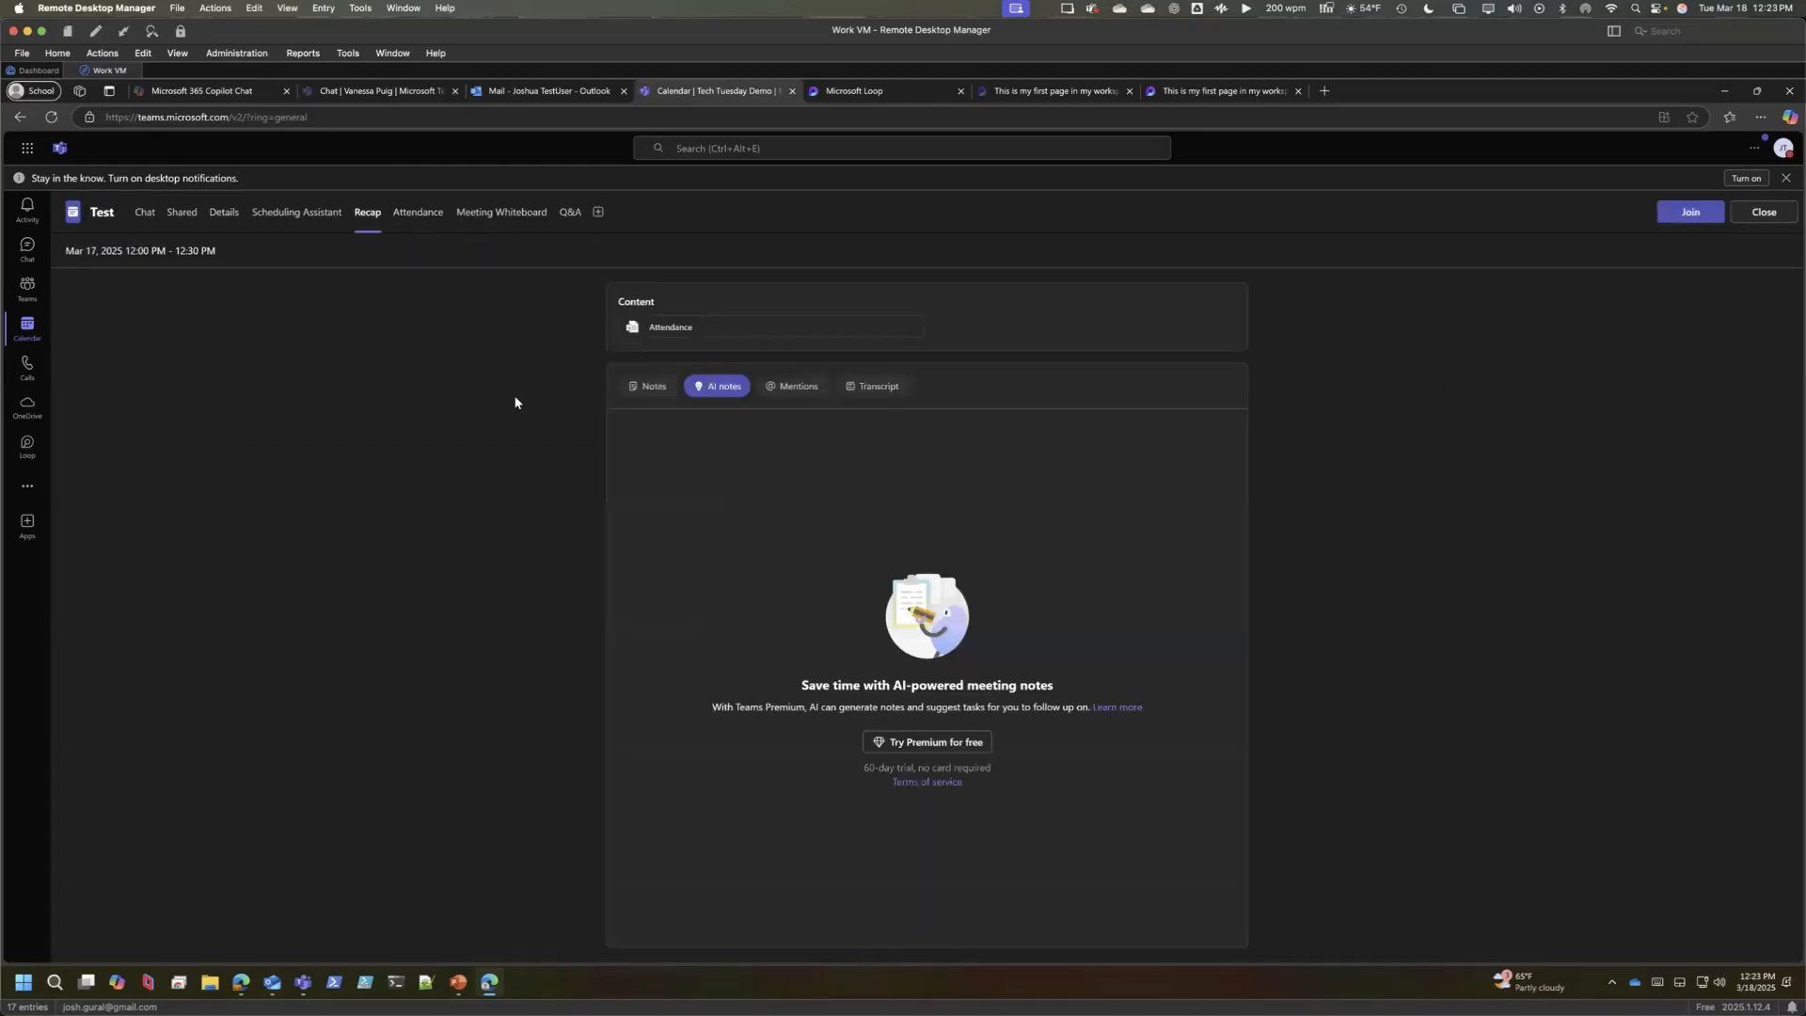
{"action": "left_click", "coordinate": [623, 389]}
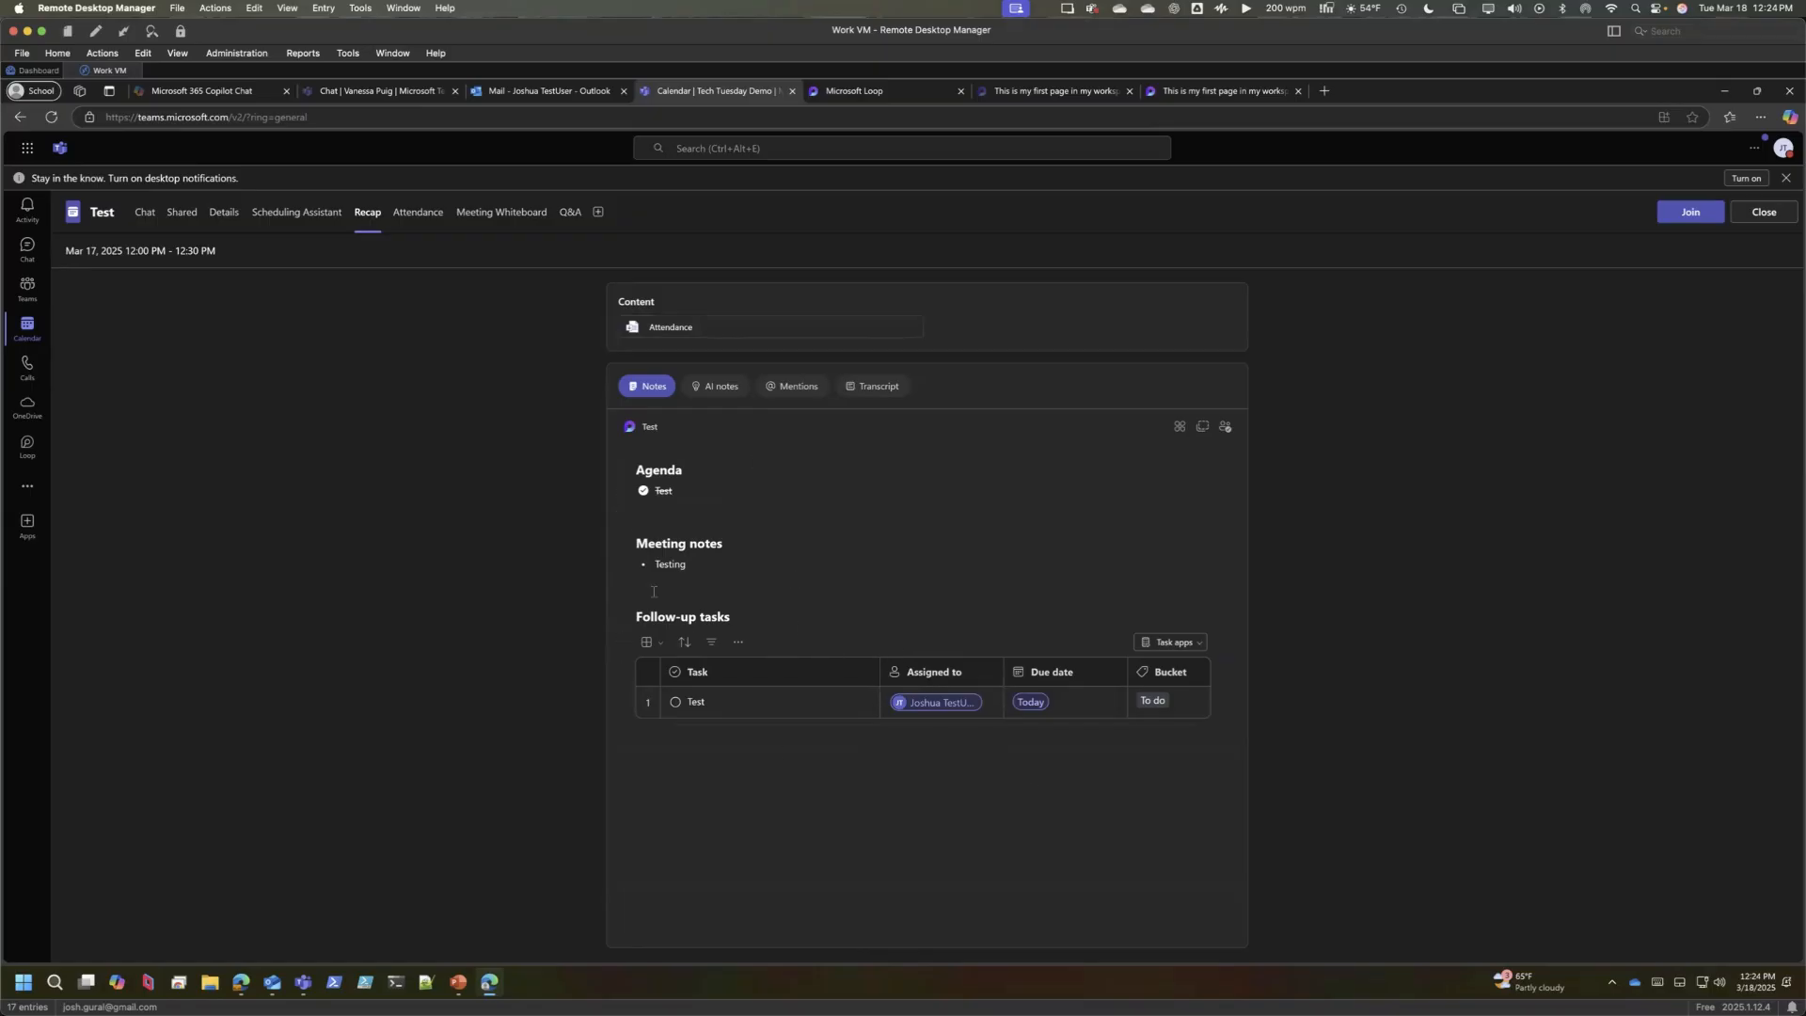
{"action": "left_click", "coordinate": [27, 329]}
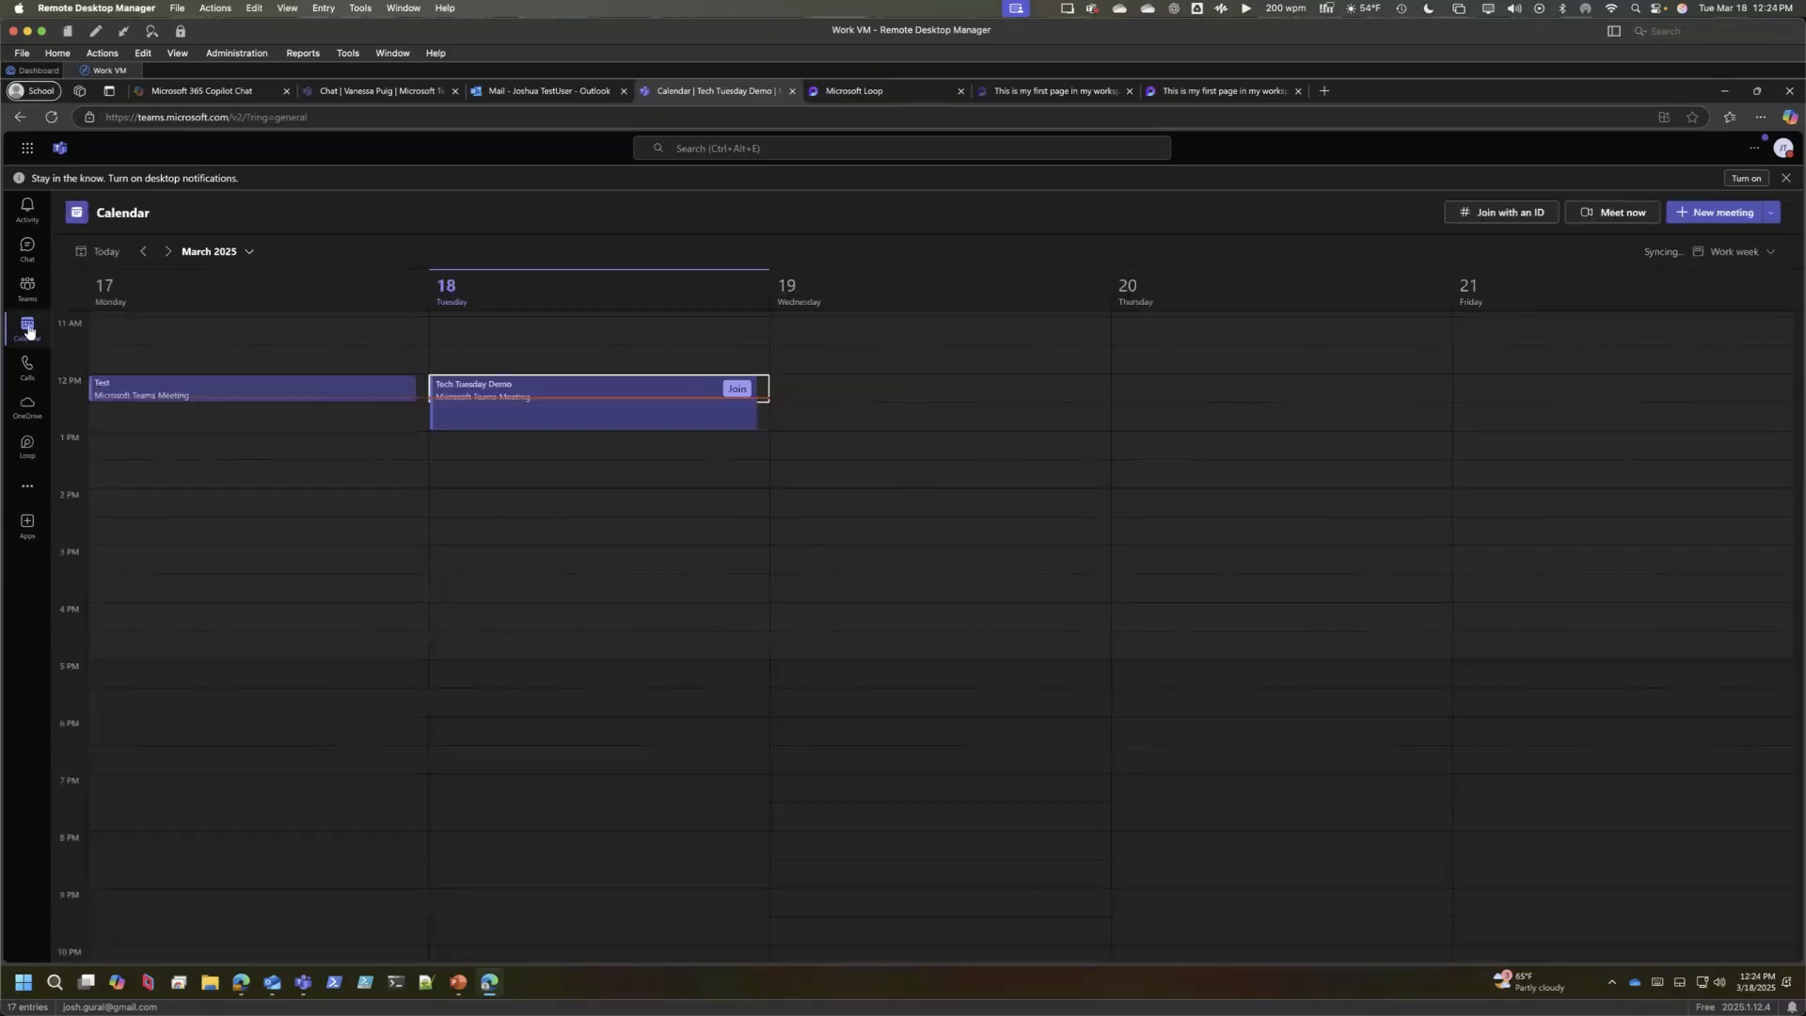
- Switch to Loop and view the meeting notes of the Test and Tech Tuesday Demo meetings, comparing them with the Teams calendar
{"action": "left_click", "coordinate": [867, 92]}
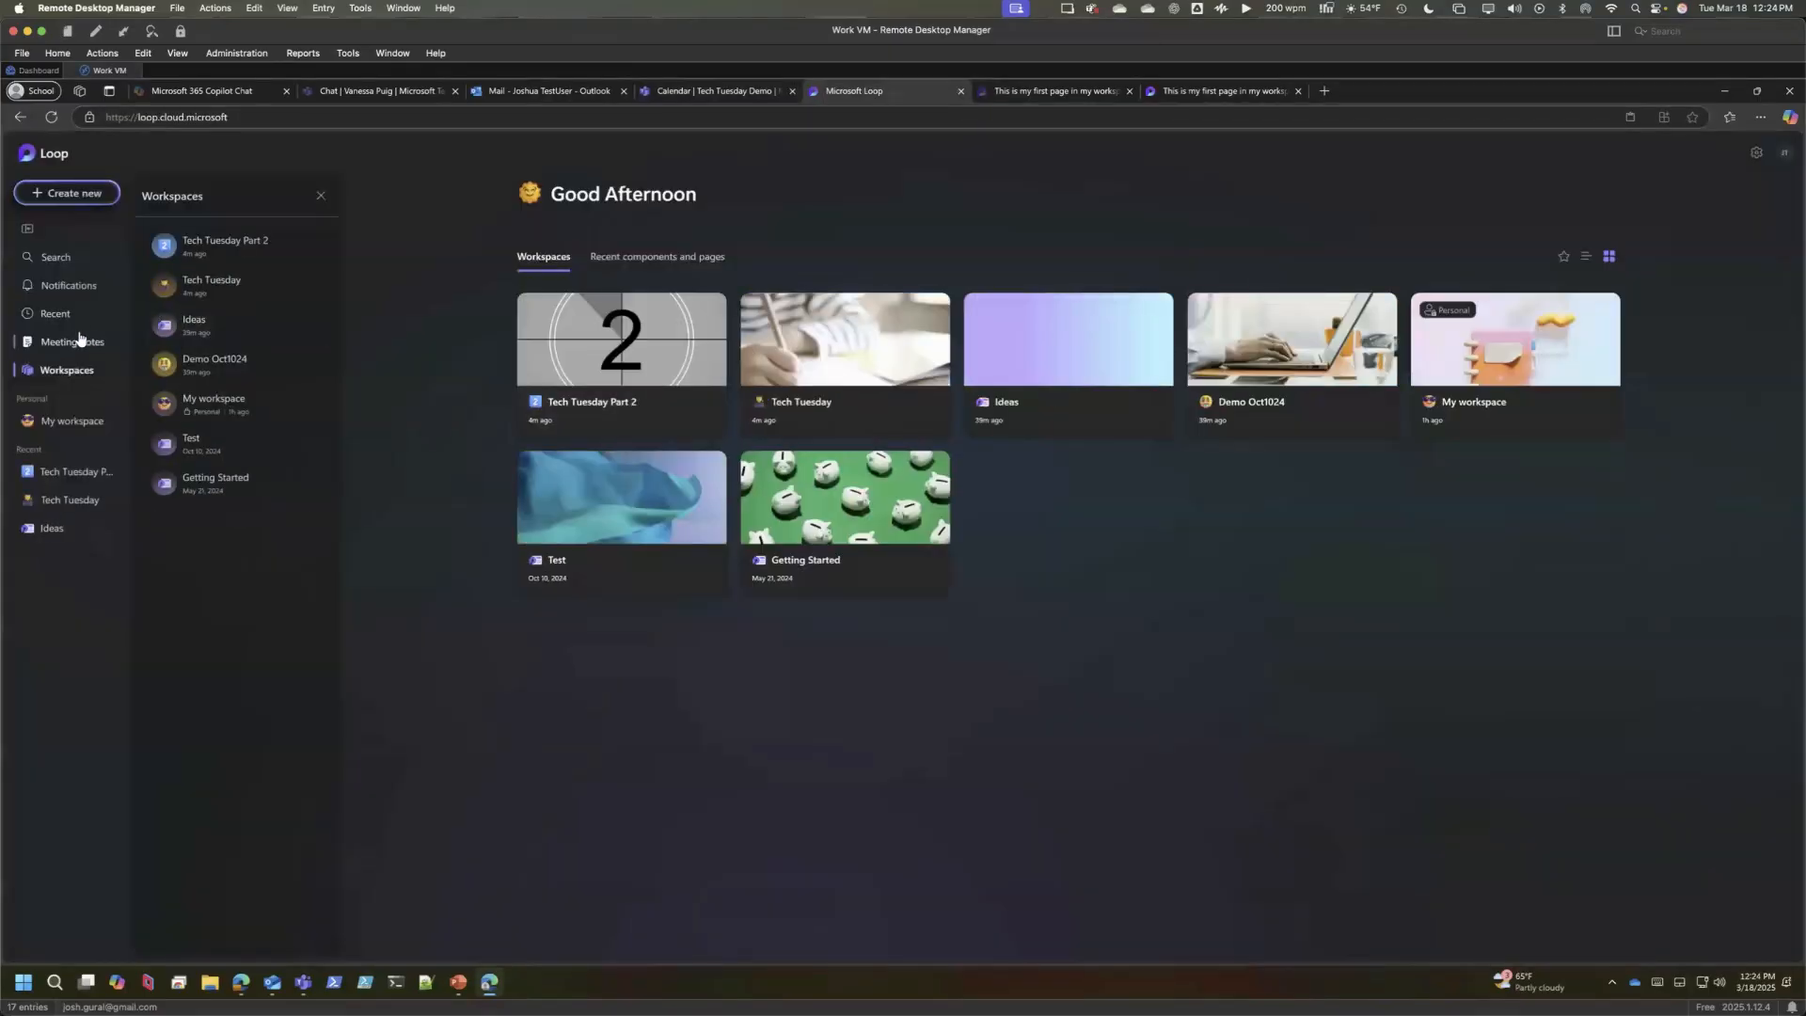
{"action": "left_click", "coordinate": [80, 340]}
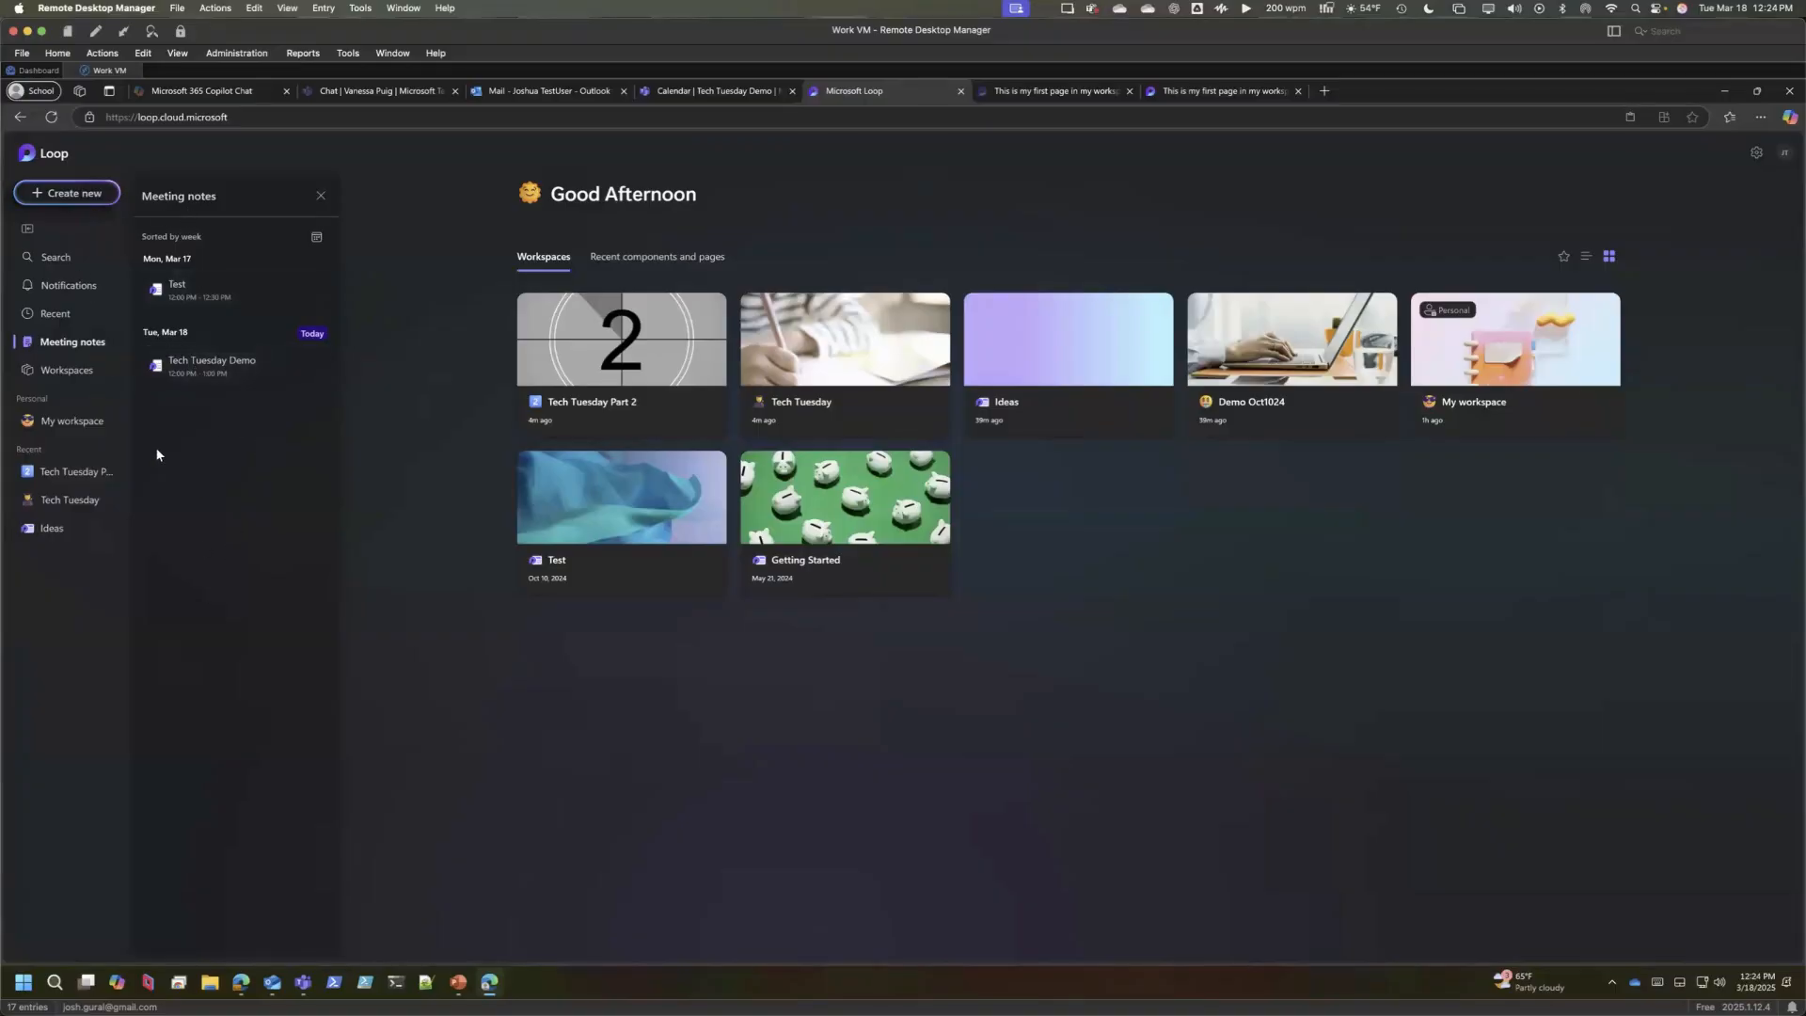
{"action": "left_click", "coordinate": [167, 288]}
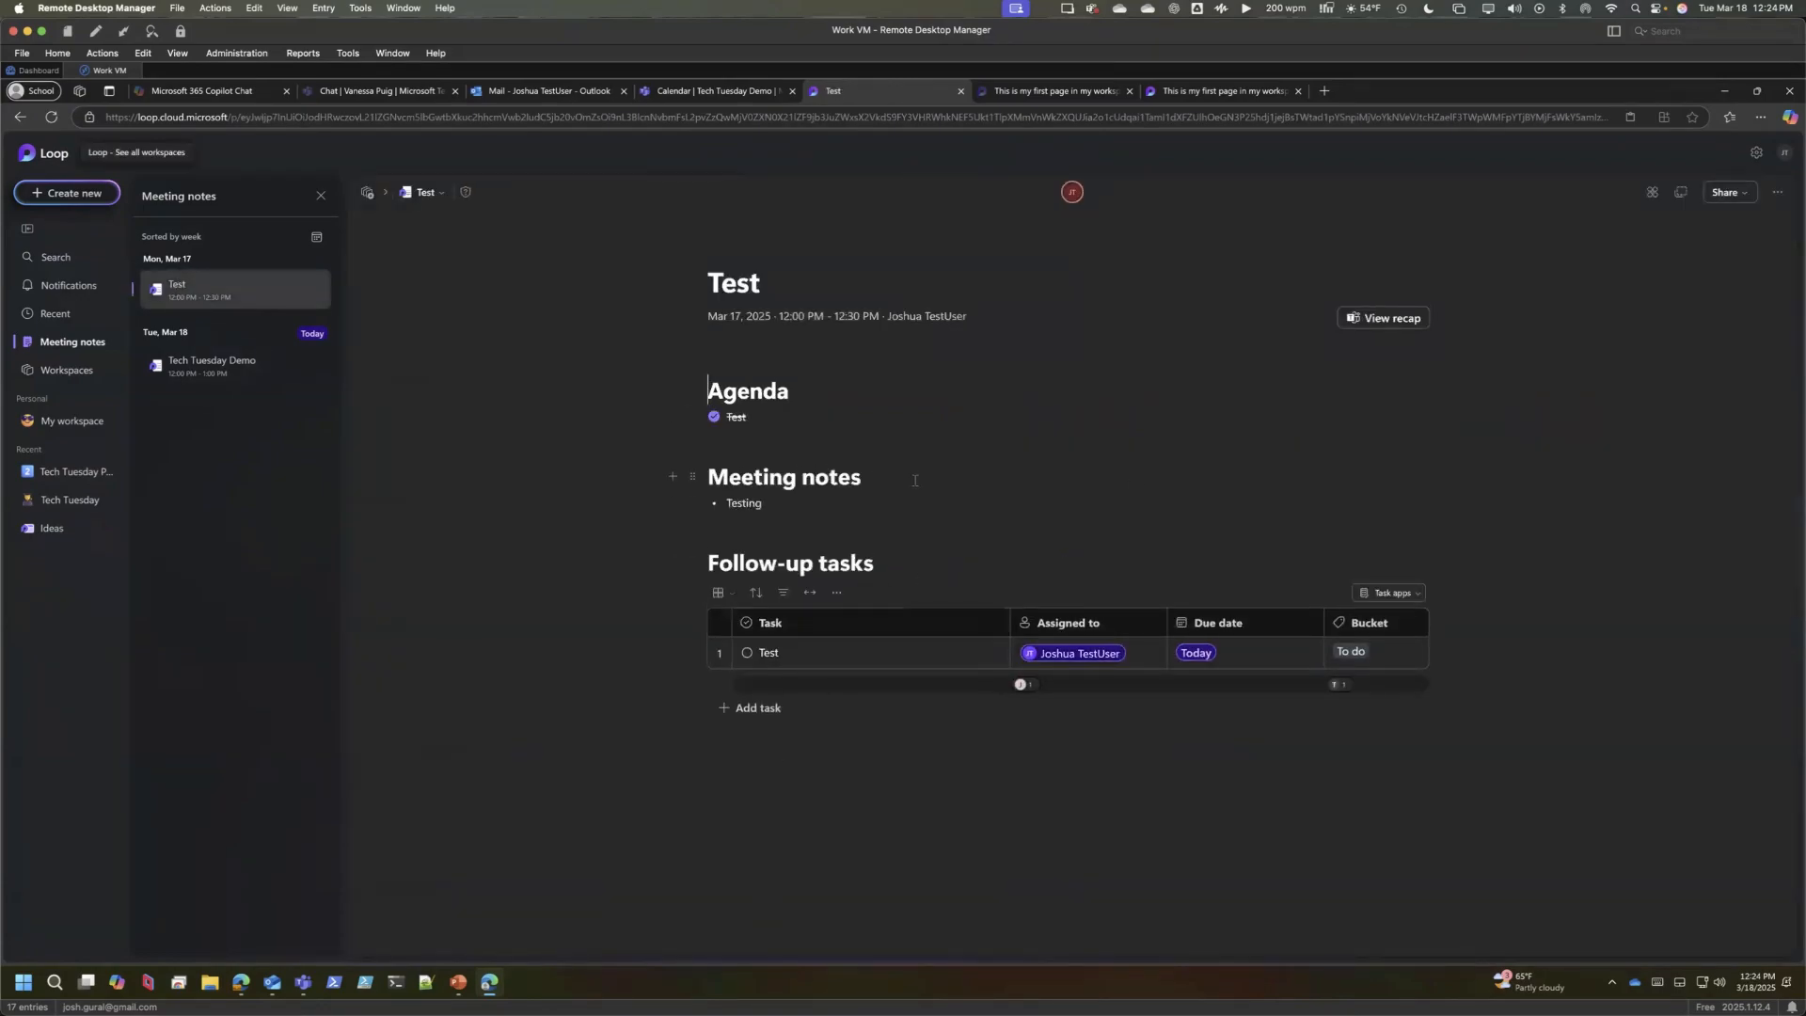
{"action": "left_click", "coordinate": [213, 367]}
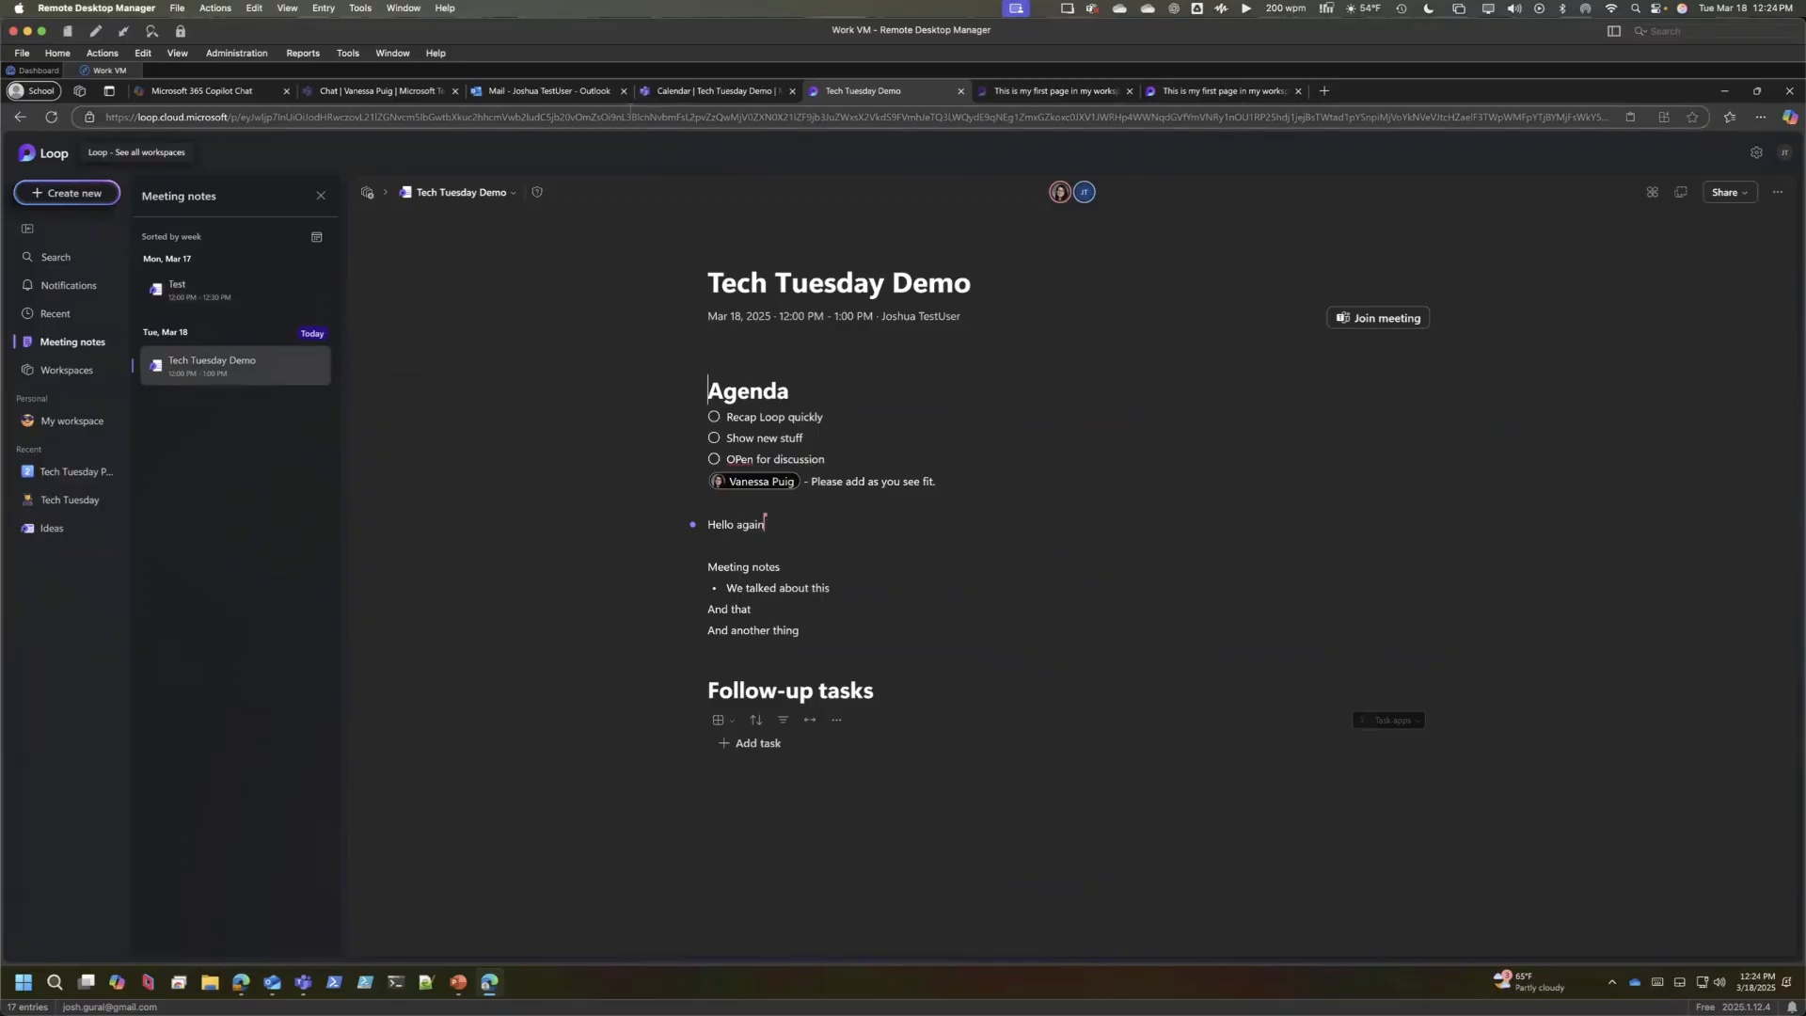
{"action": "left_click", "coordinate": [658, 91]}
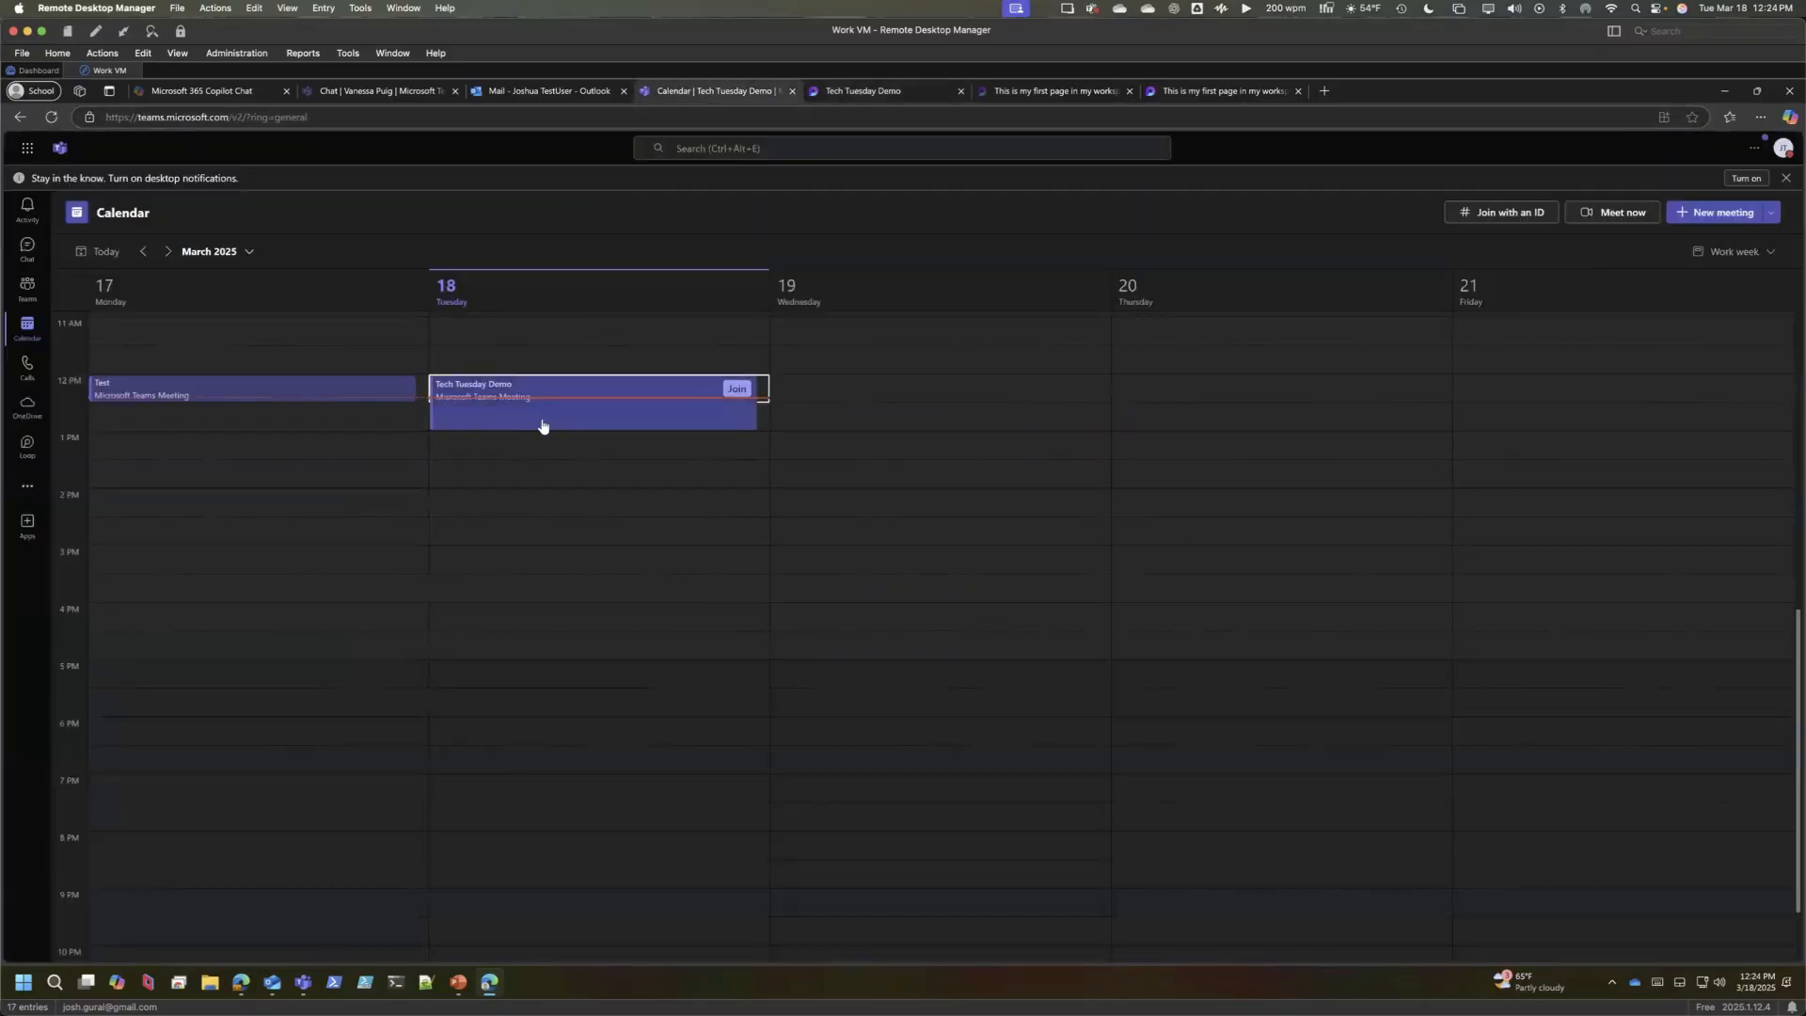
{"action": "left_click", "coordinate": [850, 89]}
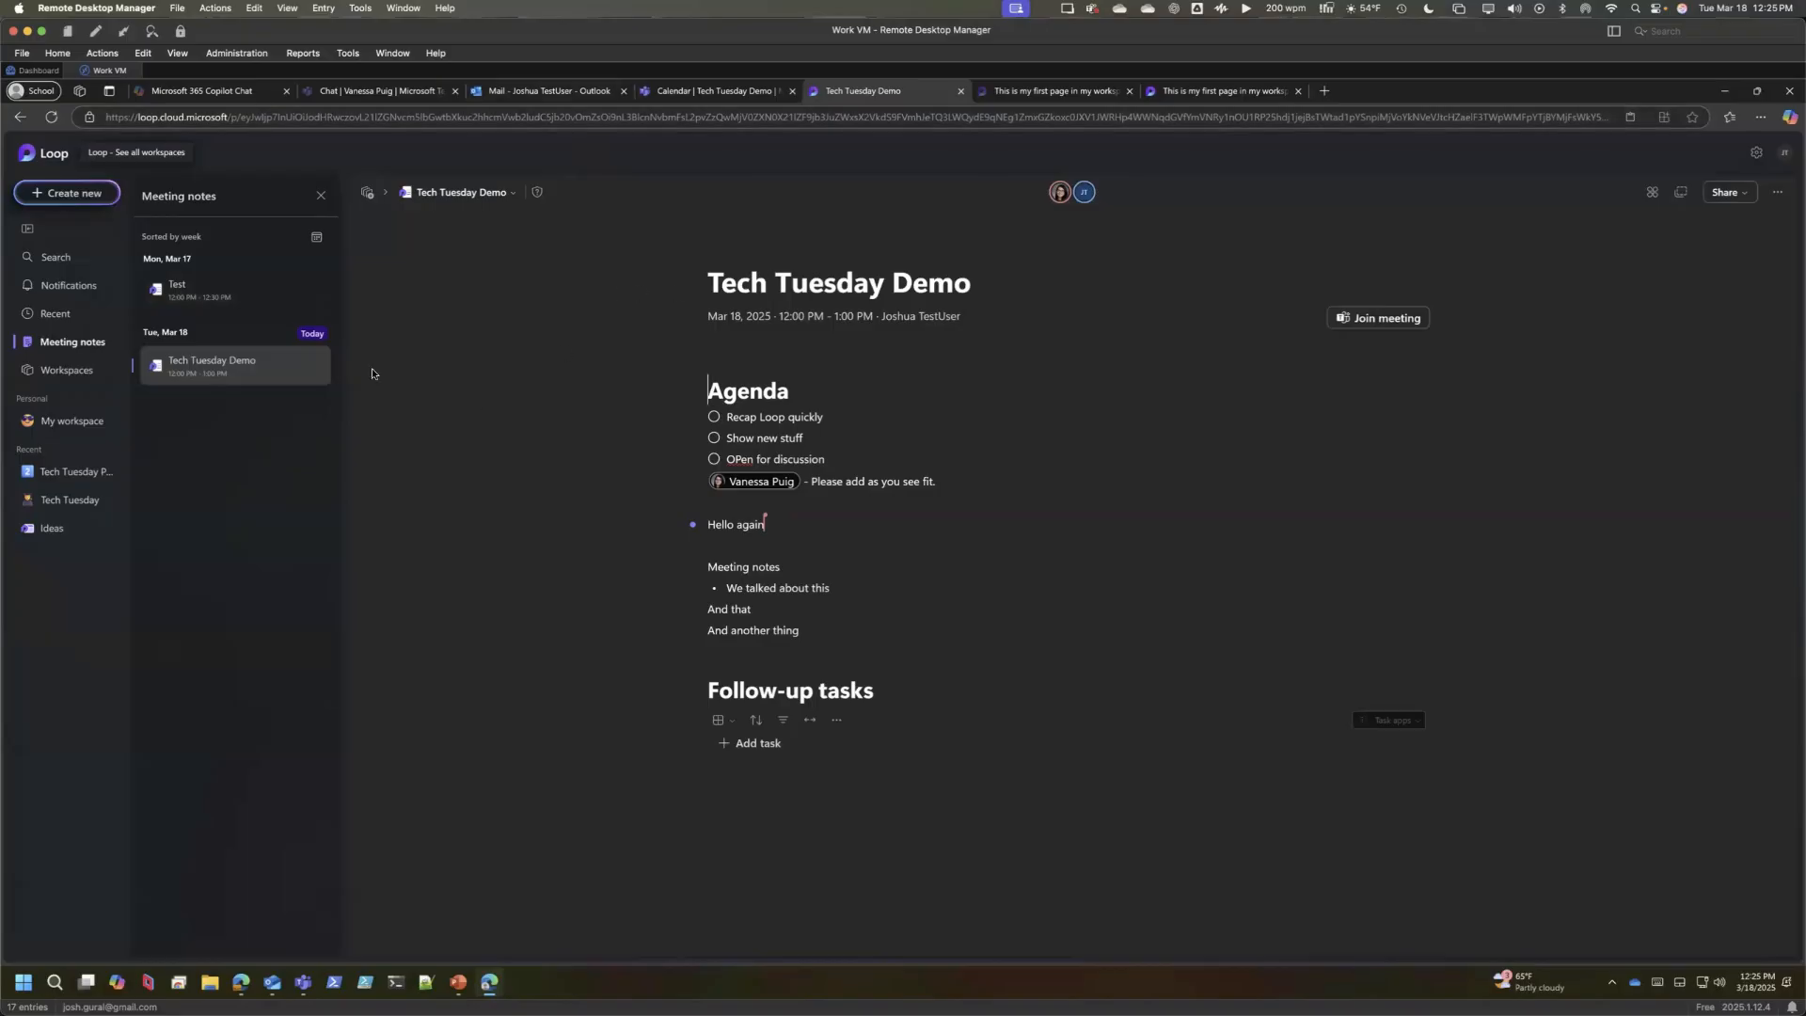
- Copy the link to the checklist component on the Tech Tuesday Part 2 workspace's first page and switch to Outlook
{"action": "left_click", "coordinate": [75, 481]}
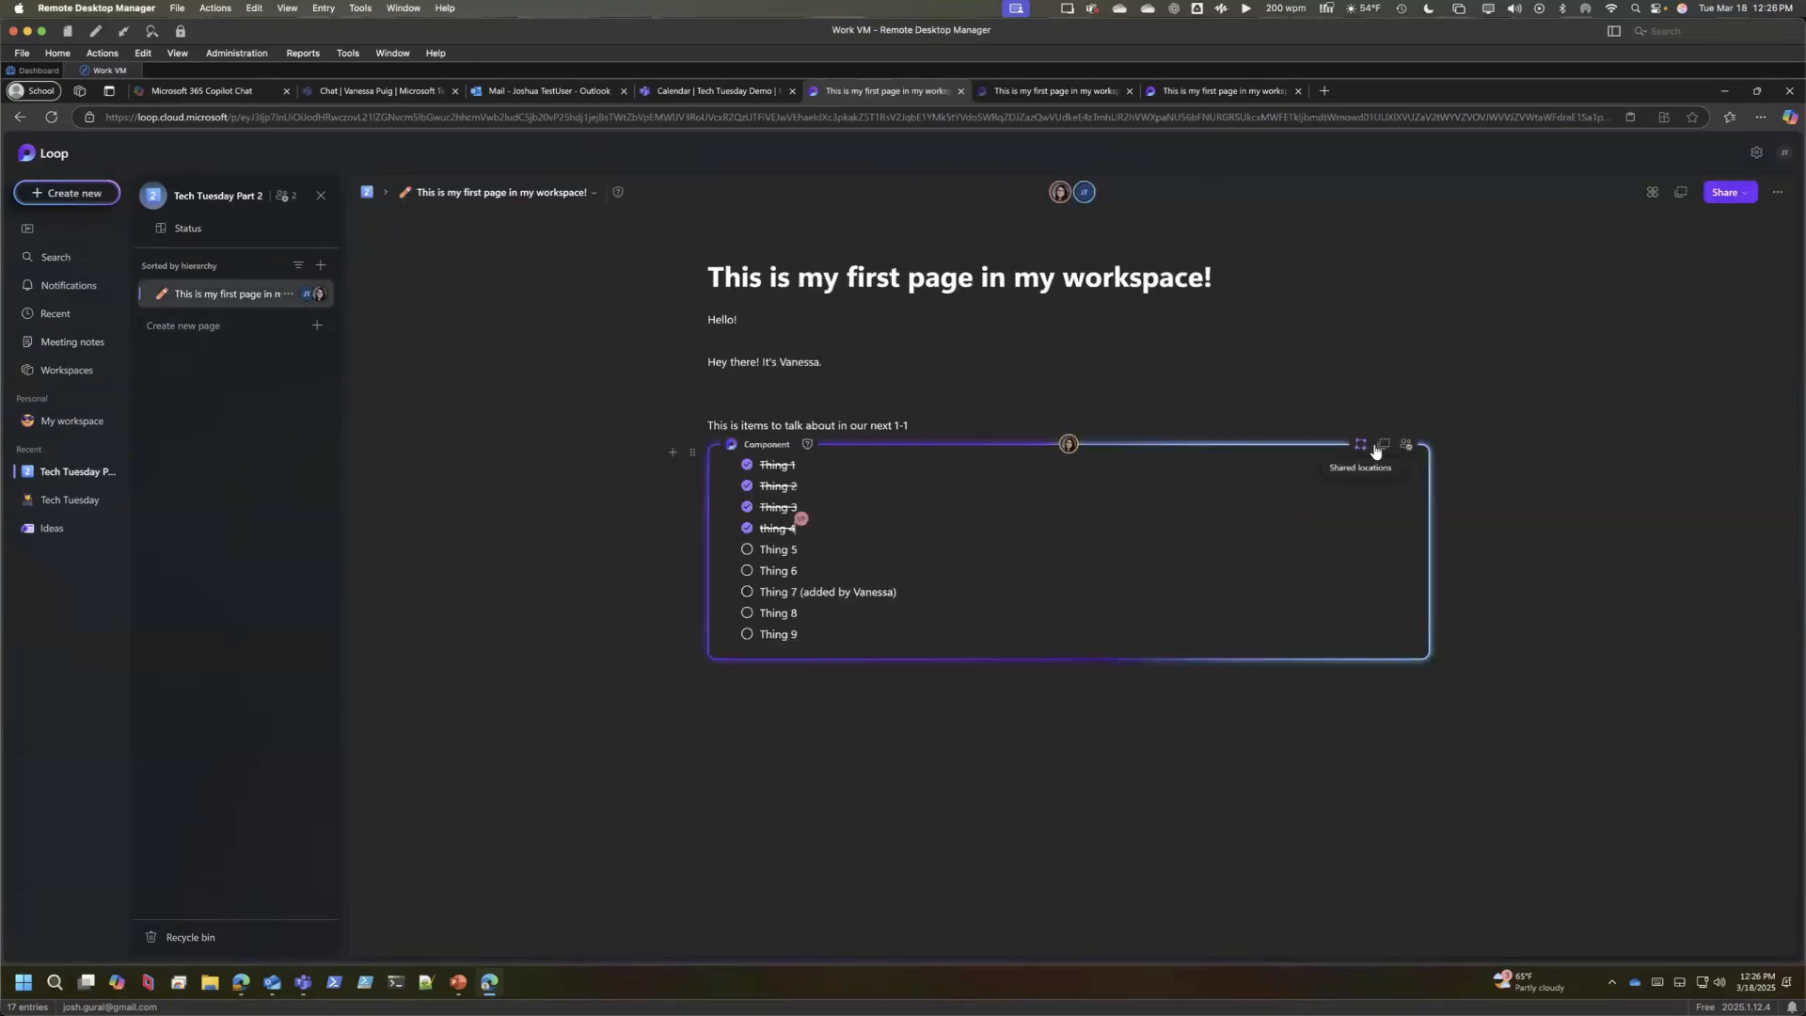
{"action": "left_click", "coordinate": [1379, 445]}
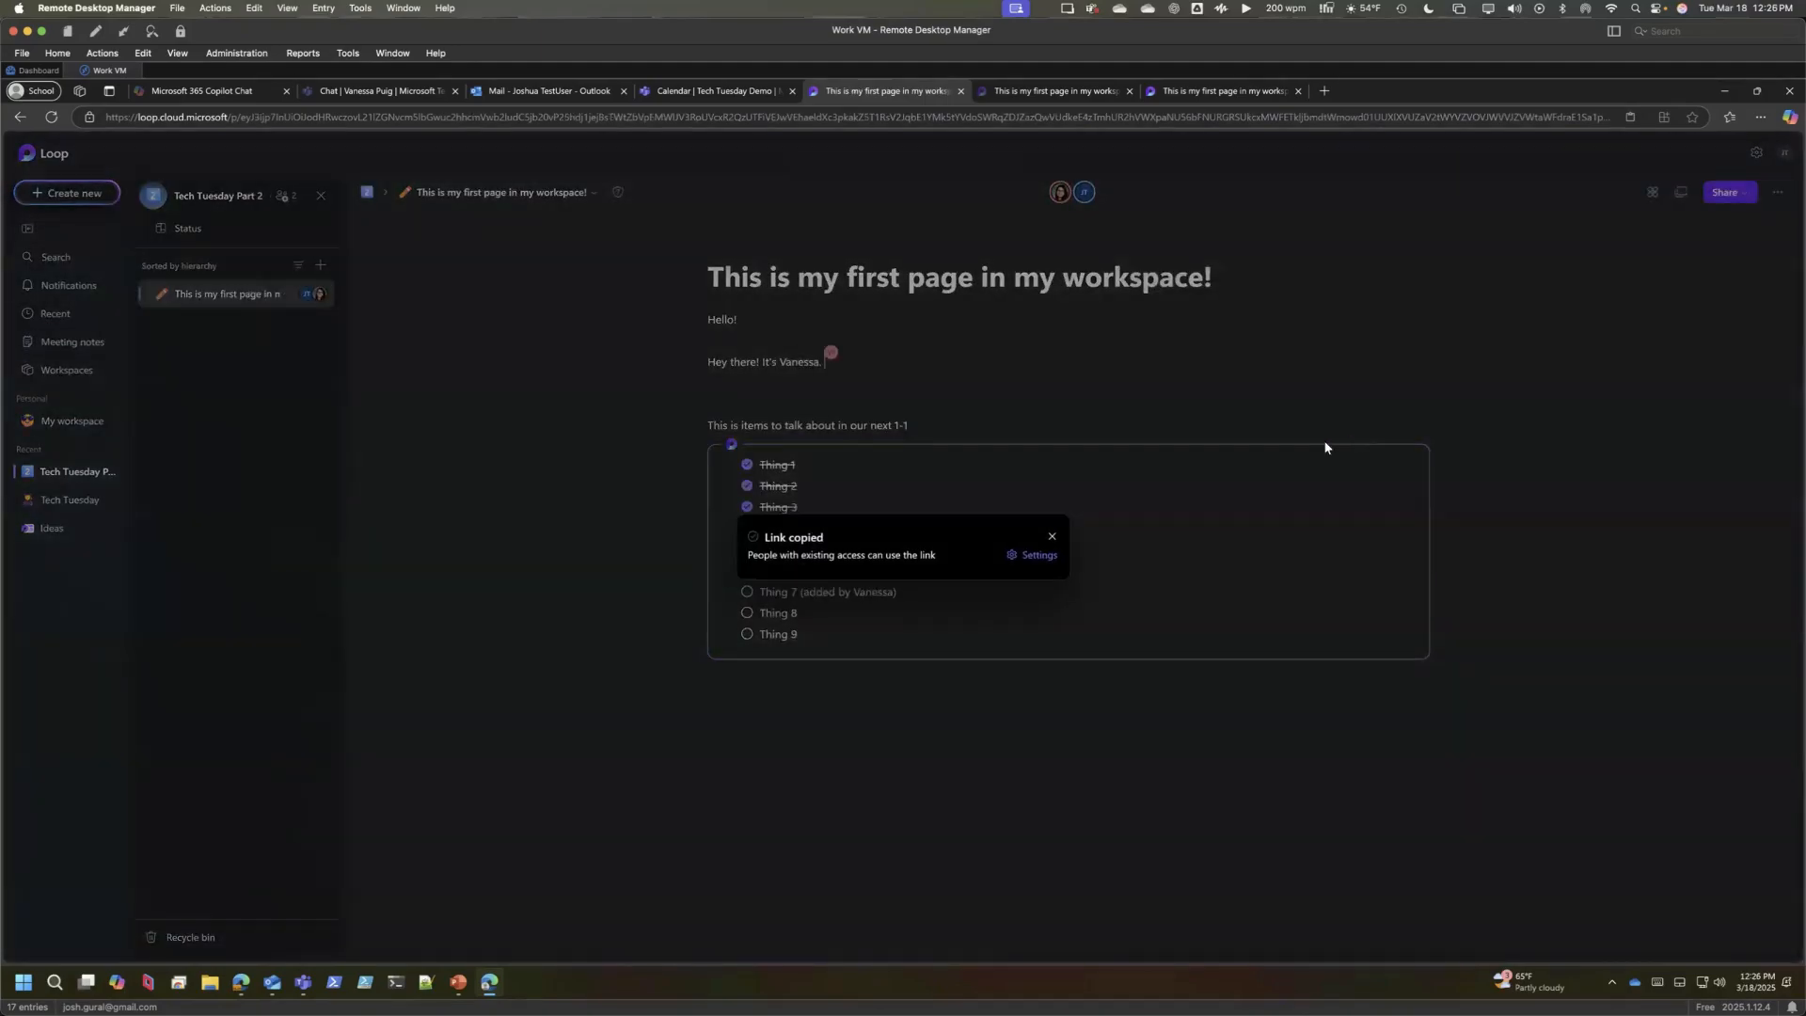
{"action": "left_click", "coordinate": [548, 91]}
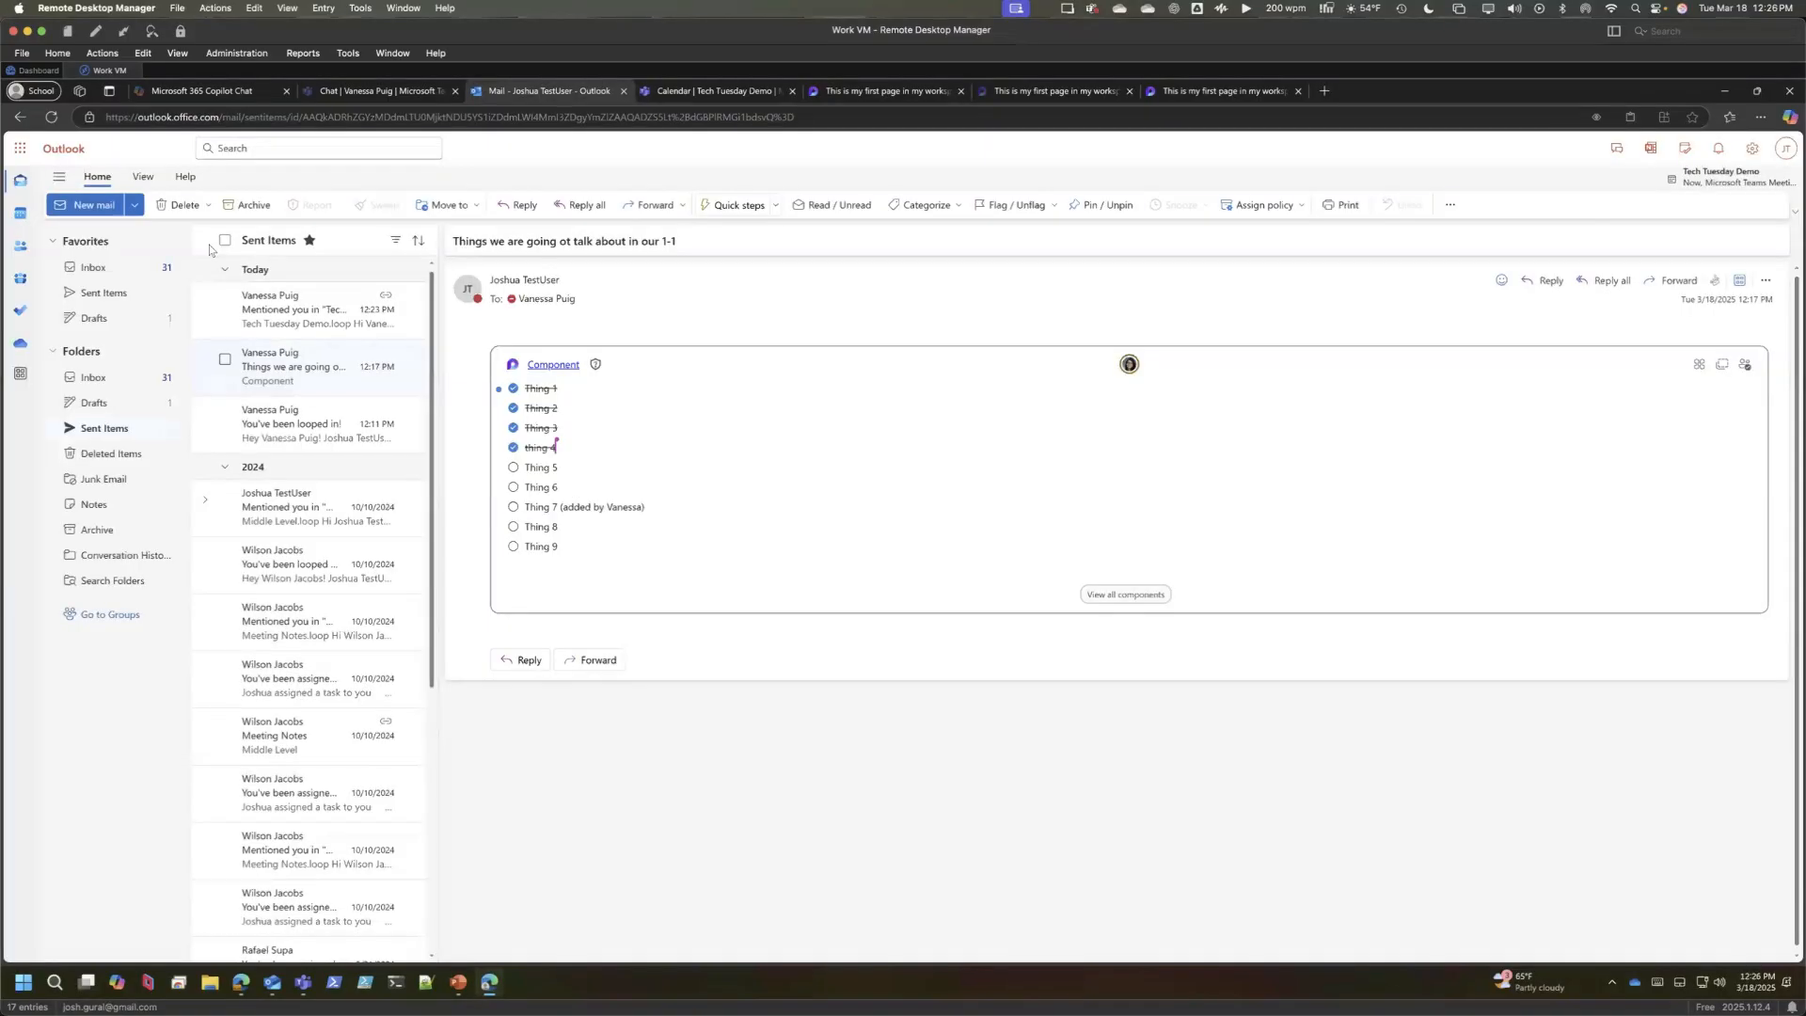
- Compose a new email to a colleague with the subject "Adding you to this 1-1" and paste the component into its body
{"action": "left_click", "coordinate": [103, 207]}
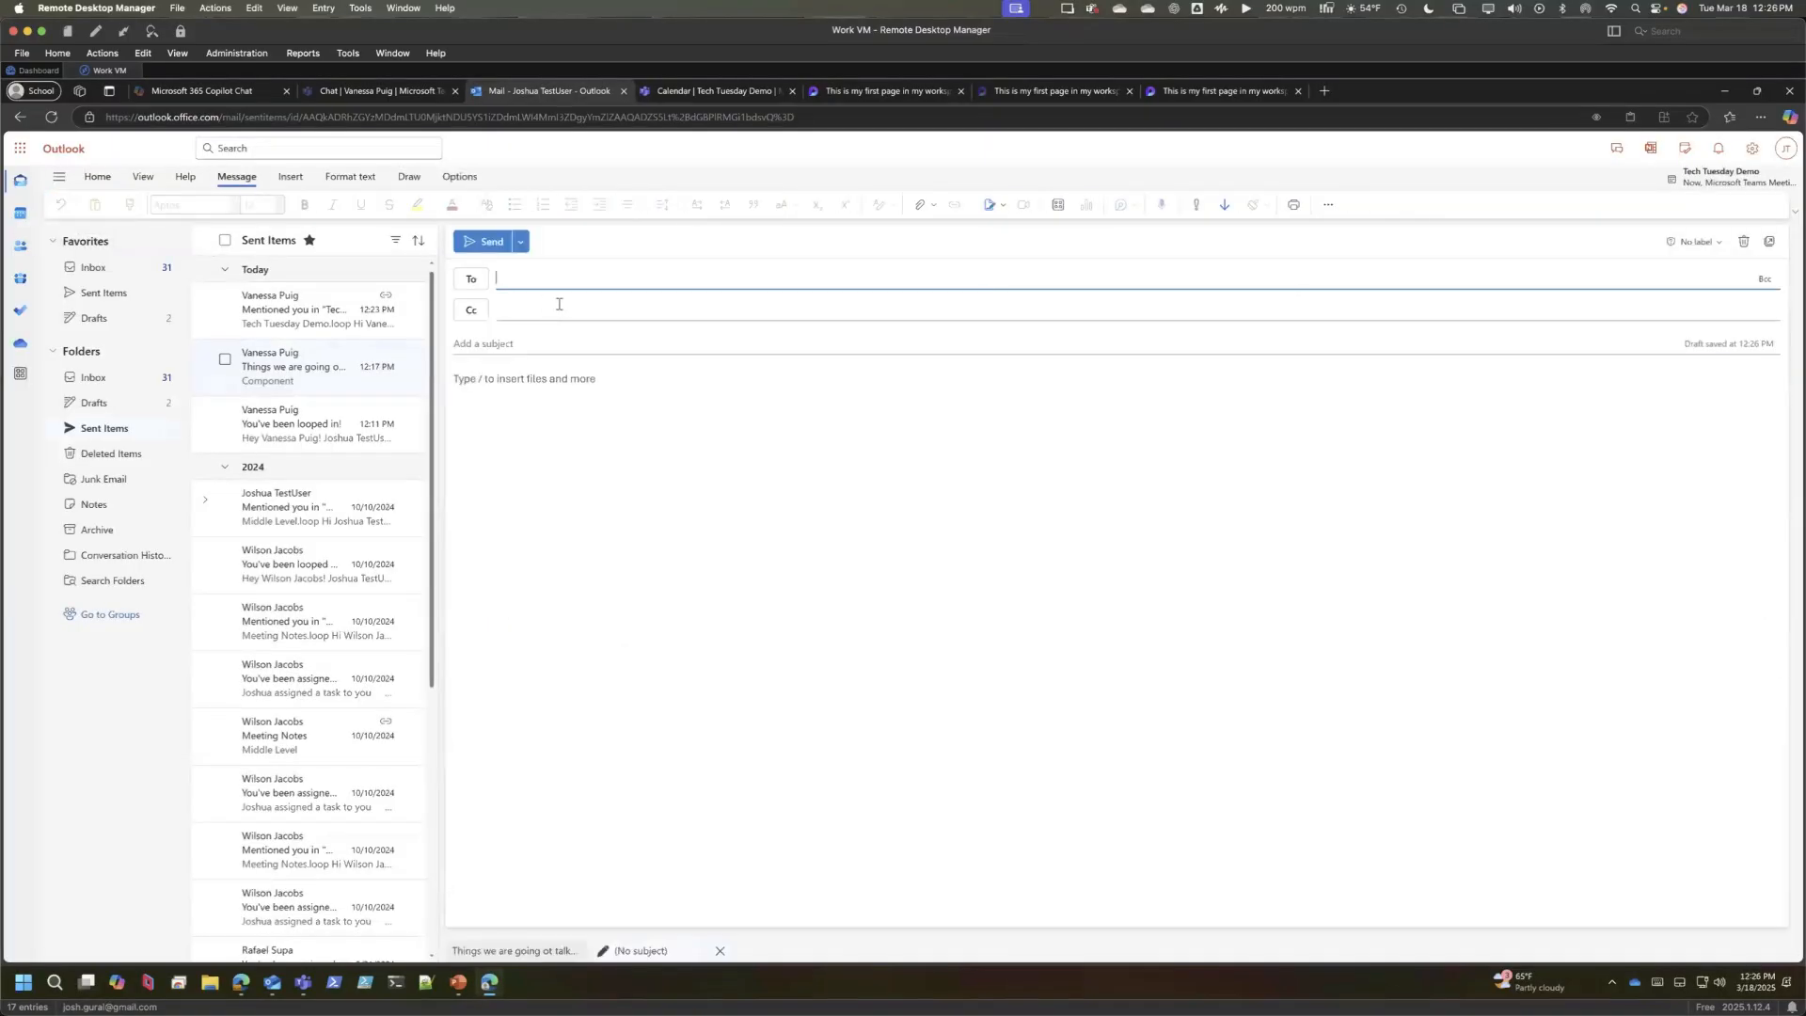
{"action": "type", "text": "raf"}
{"action": "key", "text": "Return"}
{"action": "left_click", "coordinate": [530, 343]}
{"action": "type", "text": "Adding you to this 1-1"}
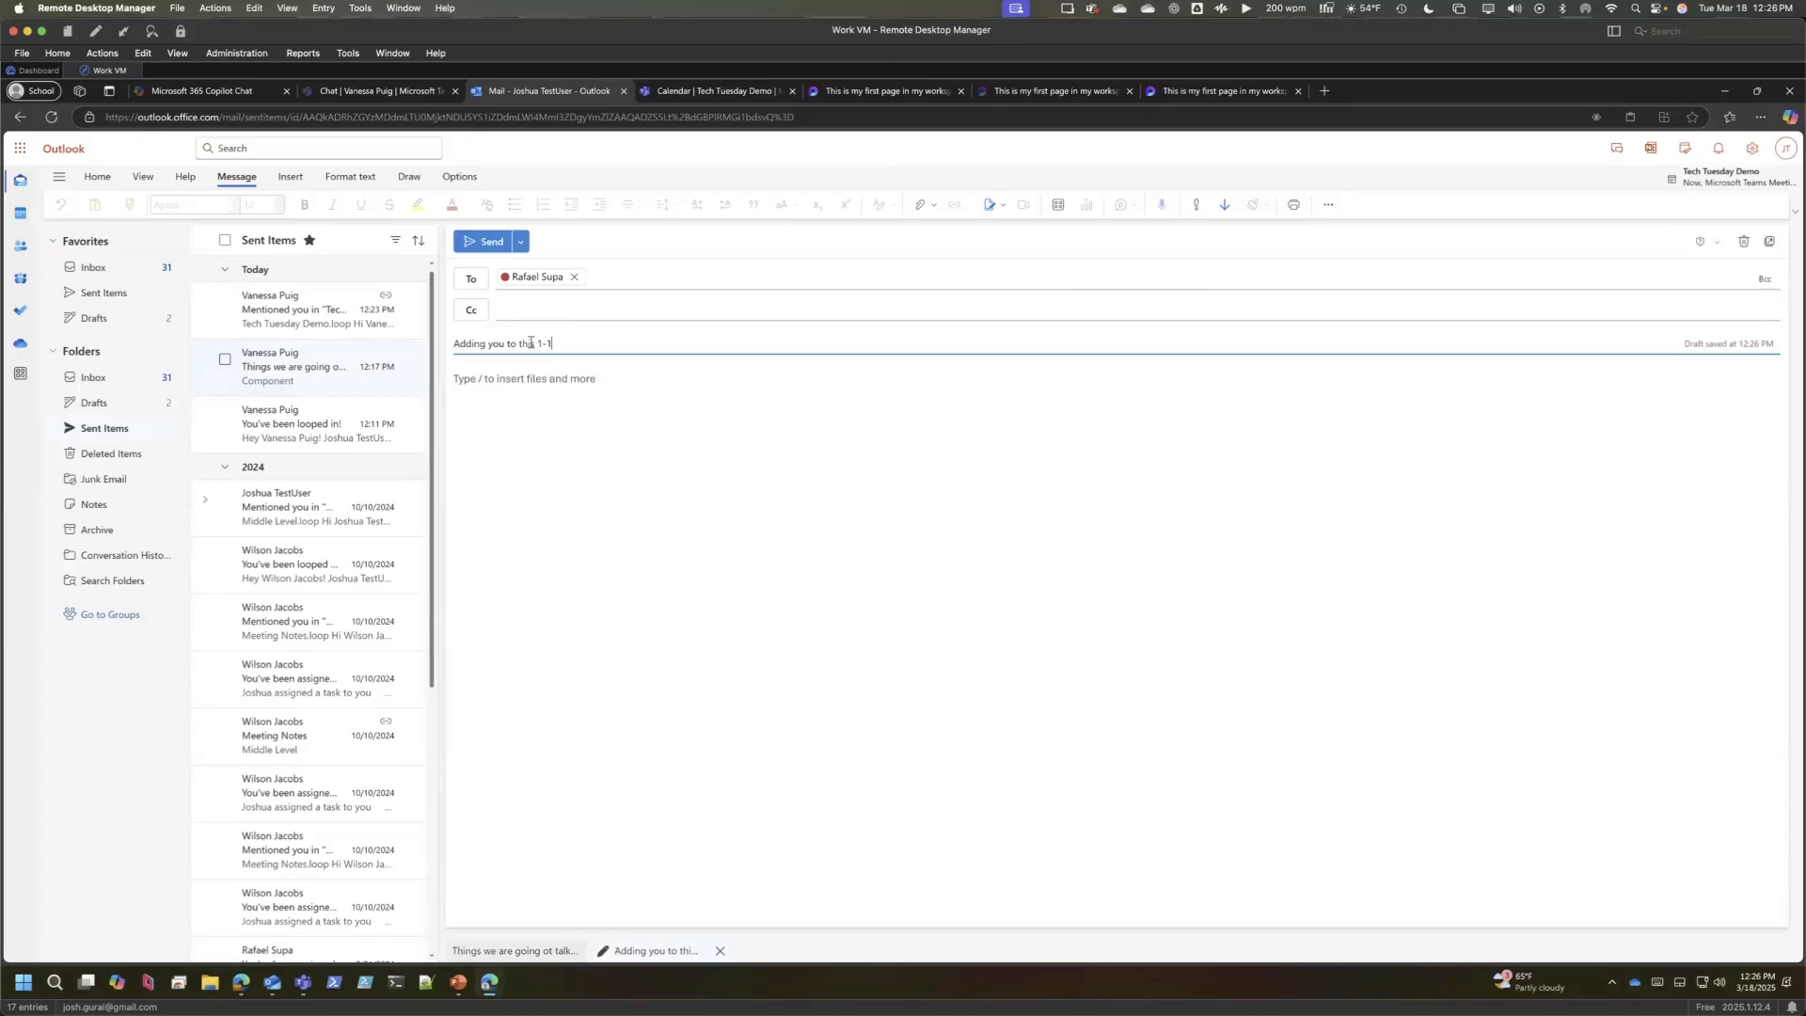
{"action": "left_click", "coordinate": [623, 443]}
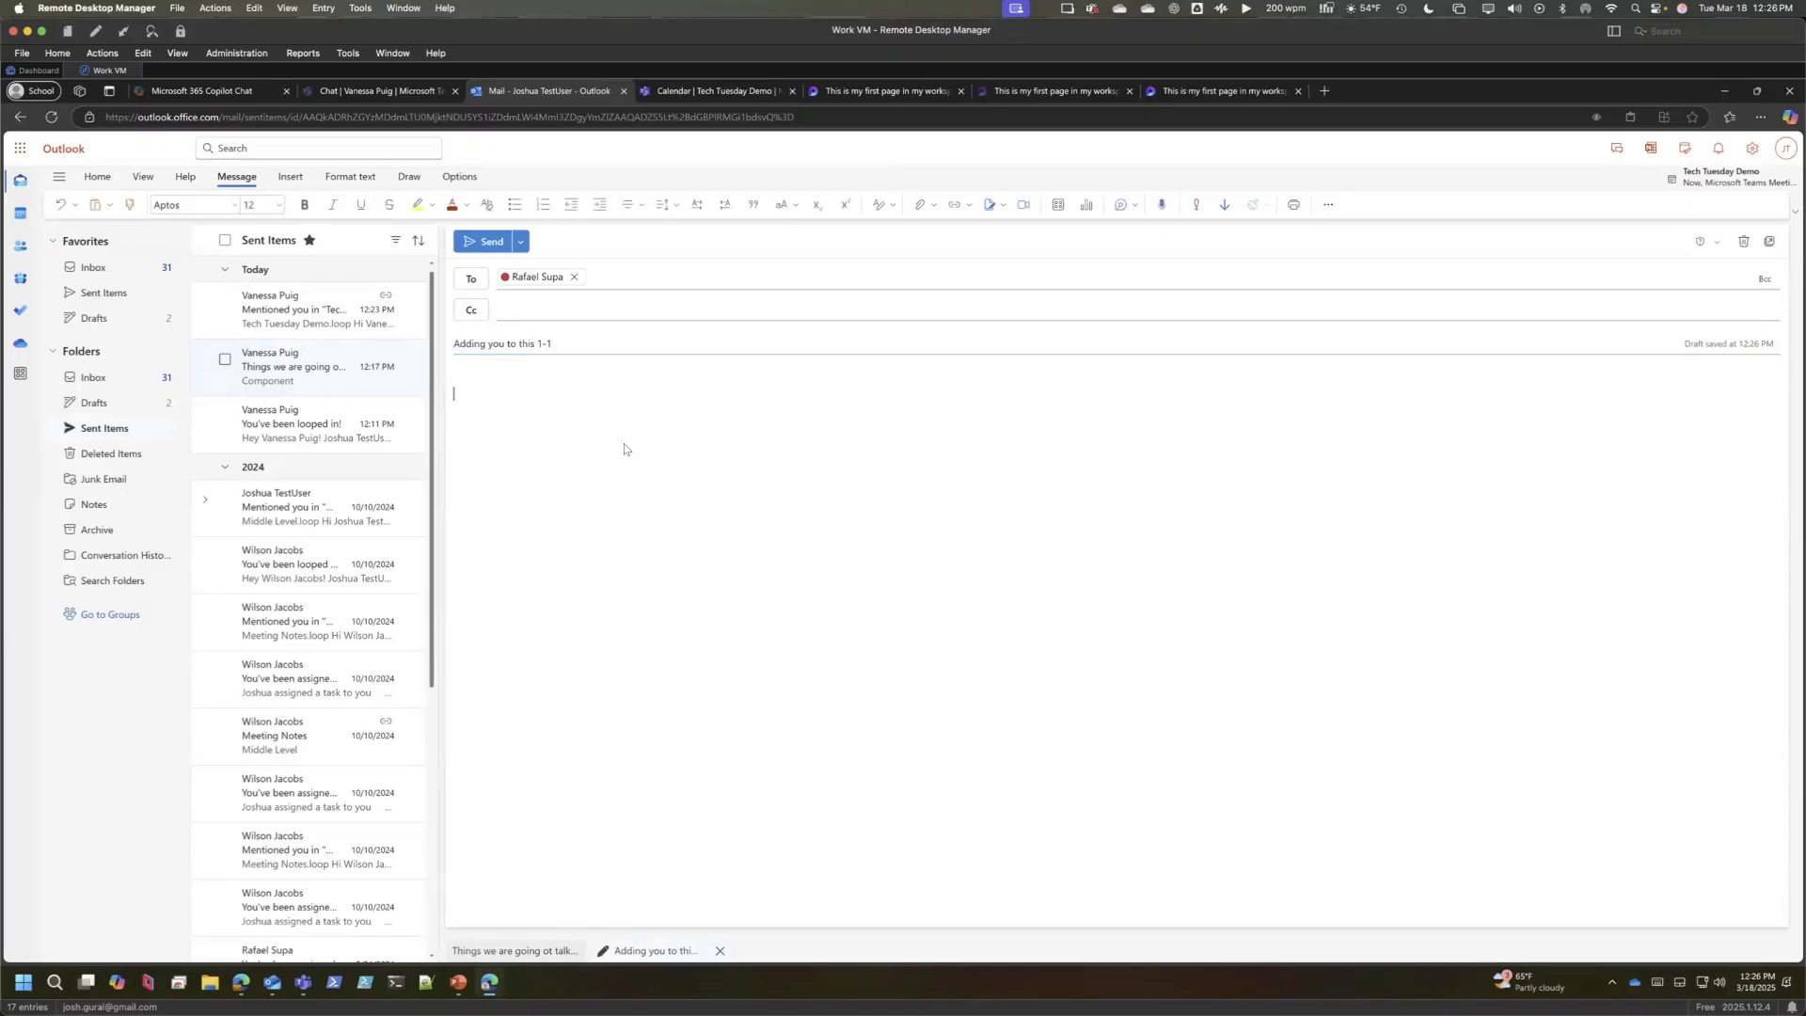
{"action": "key", "text": "ctrl+v"}
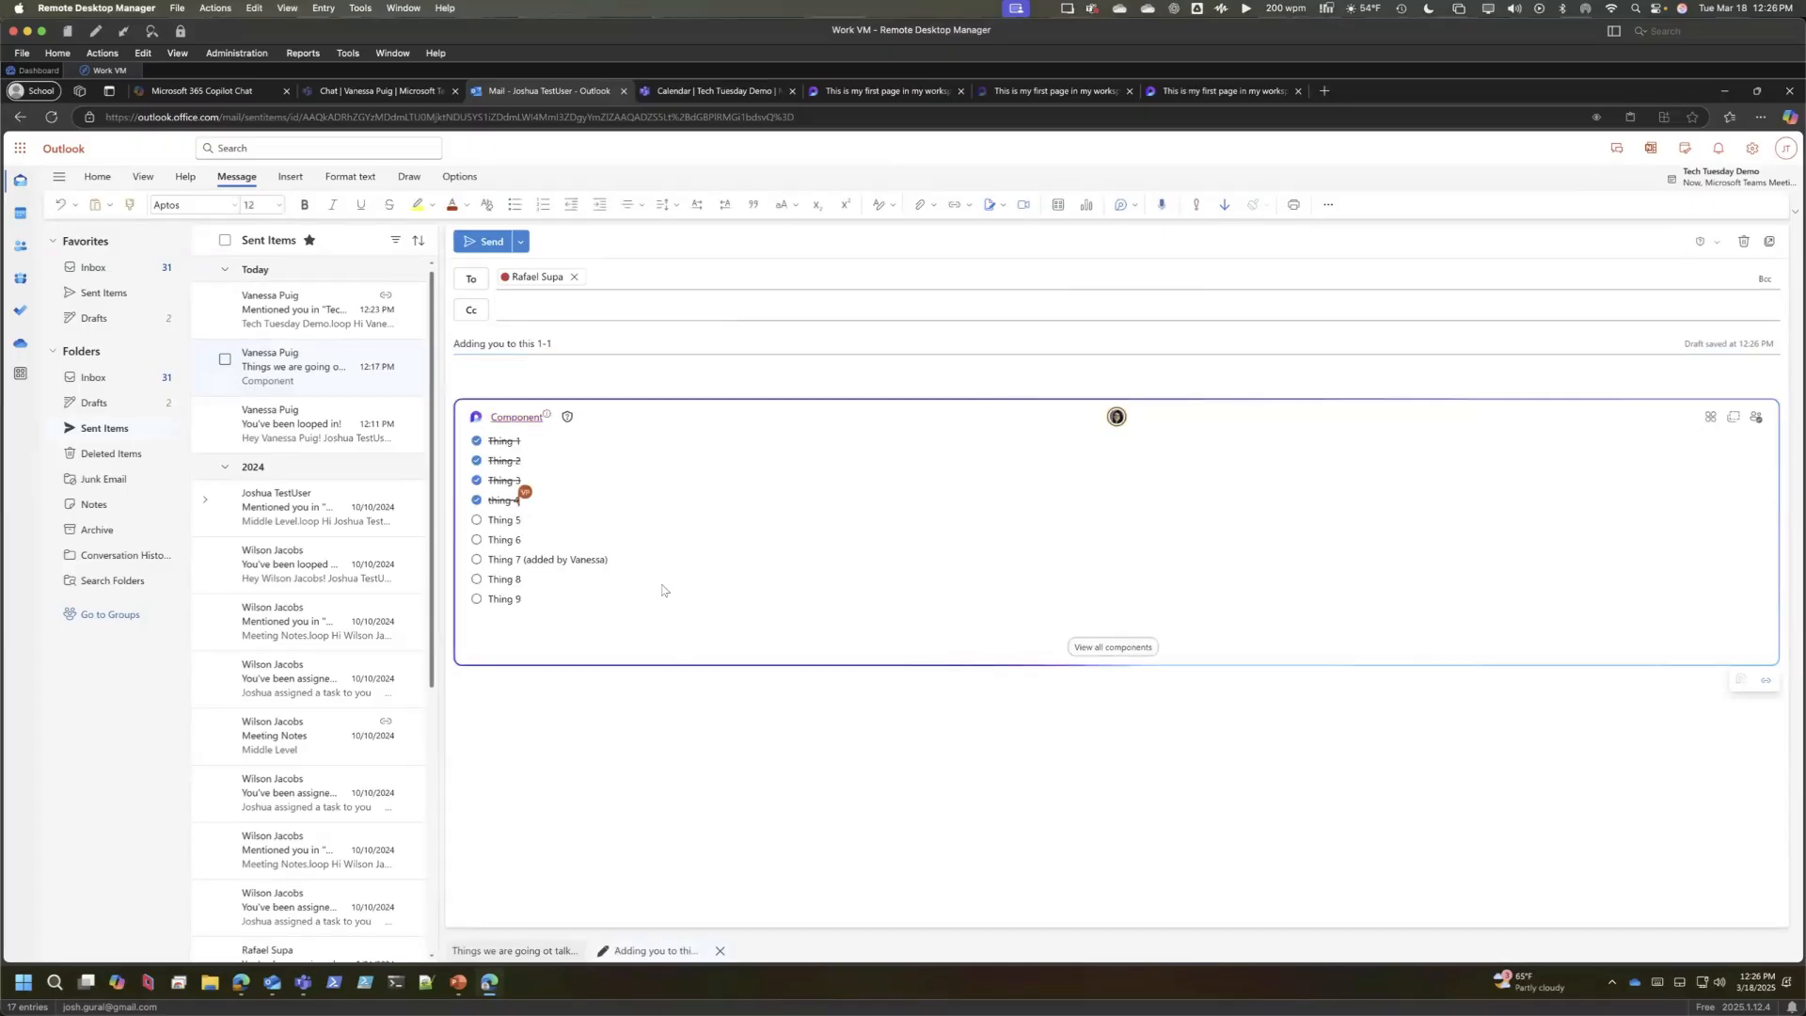
- Share the component link with recipients of this message as "Can edit" and send the email
{"action": "left_click", "coordinate": [529, 419]}
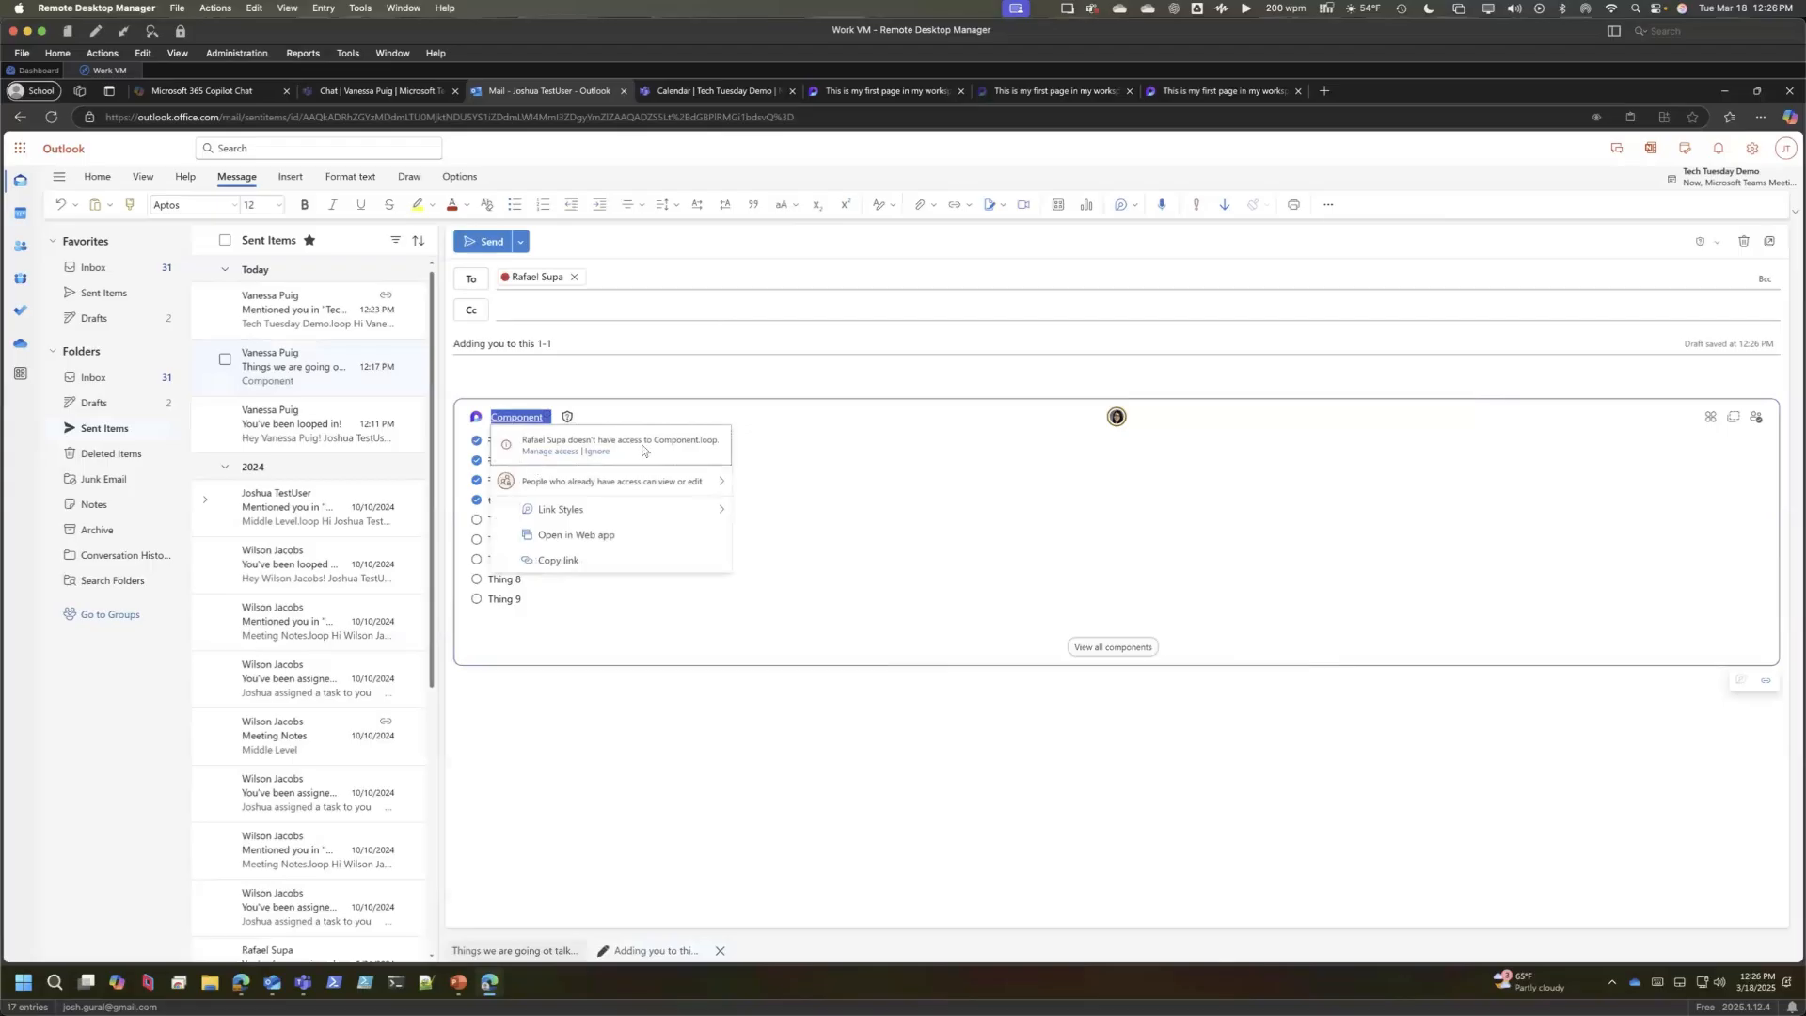
{"action": "left_click", "coordinate": [556, 452]}
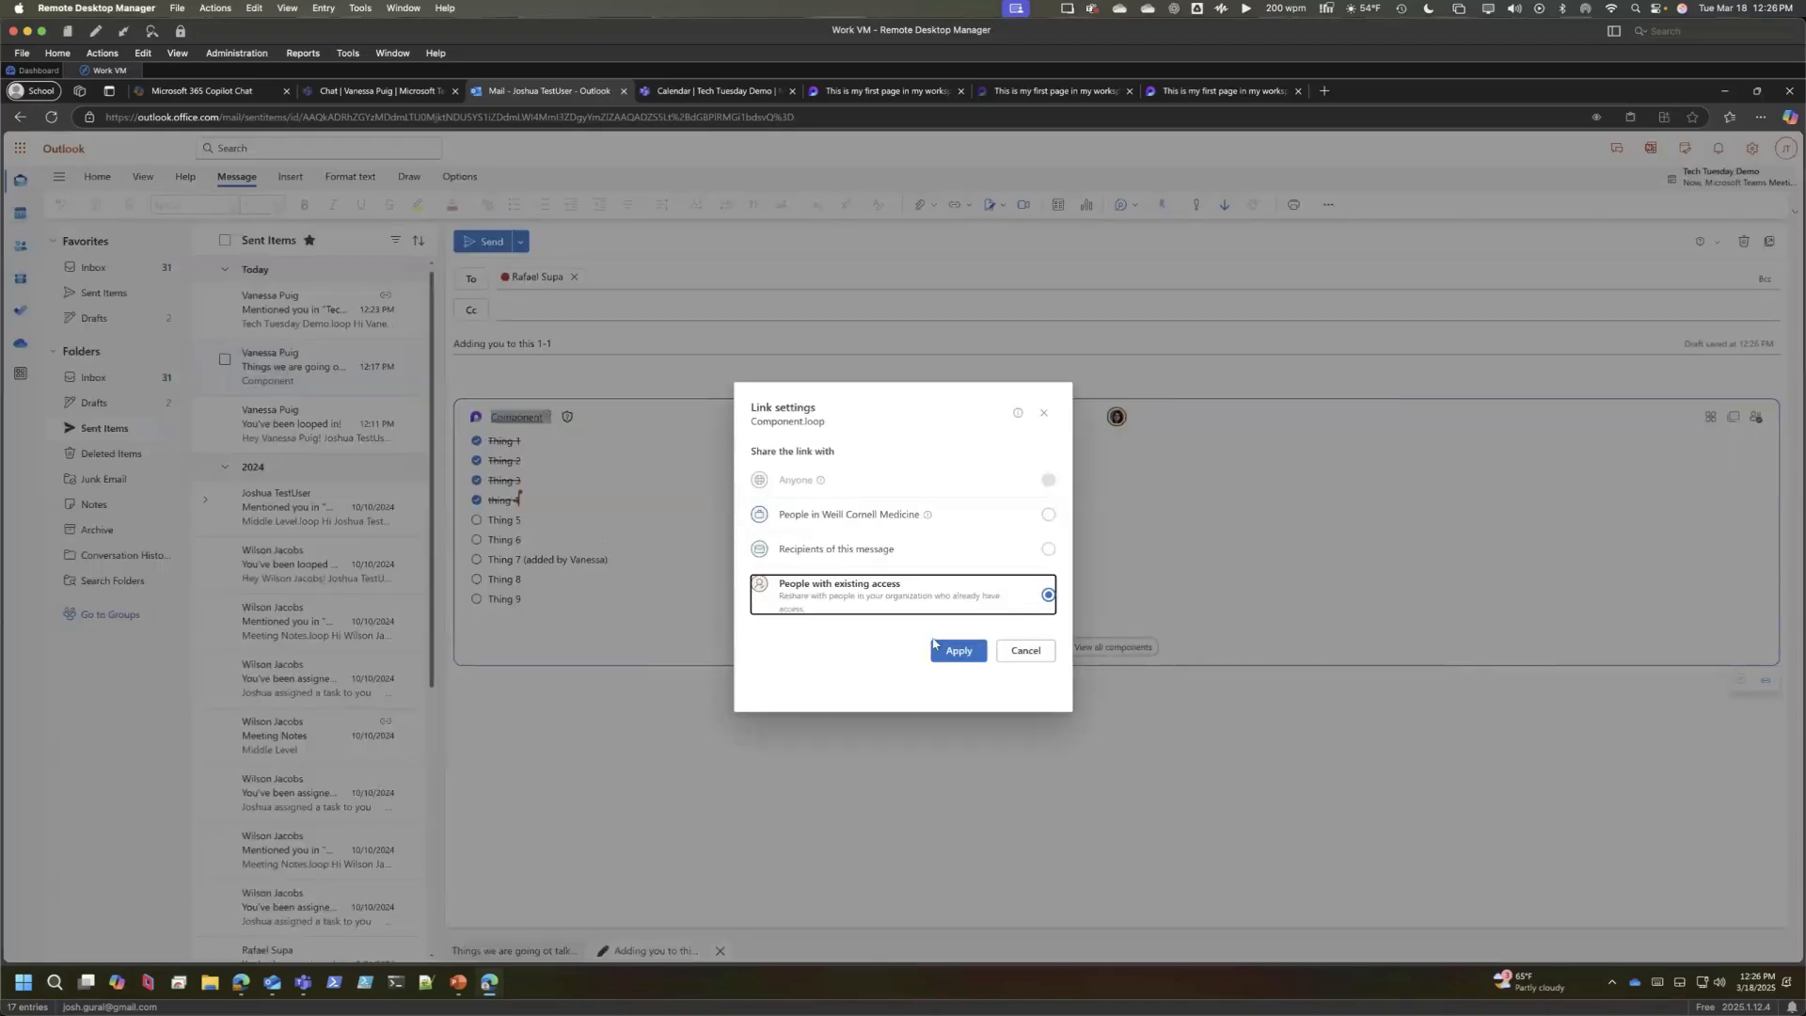
{"action": "left_click", "coordinate": [864, 550]}
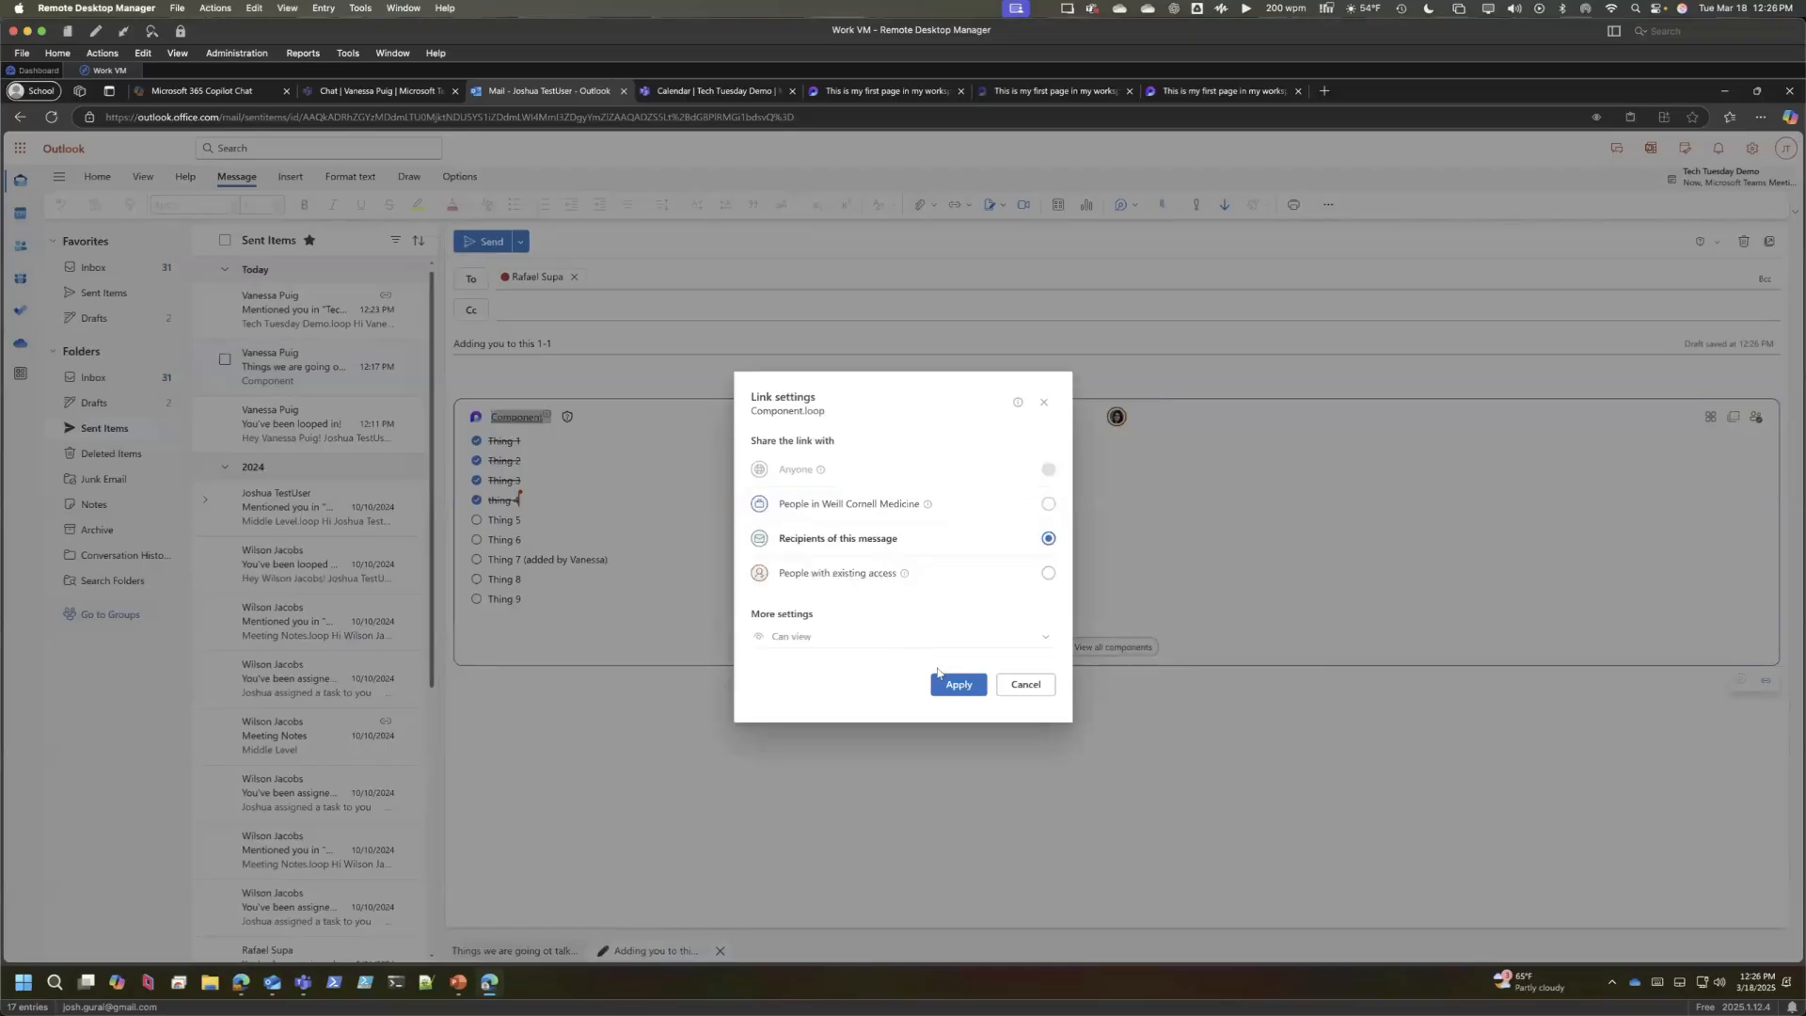
{"action": "left_click", "coordinate": [922, 637]}
{"action": "left_click", "coordinate": [829, 576]}
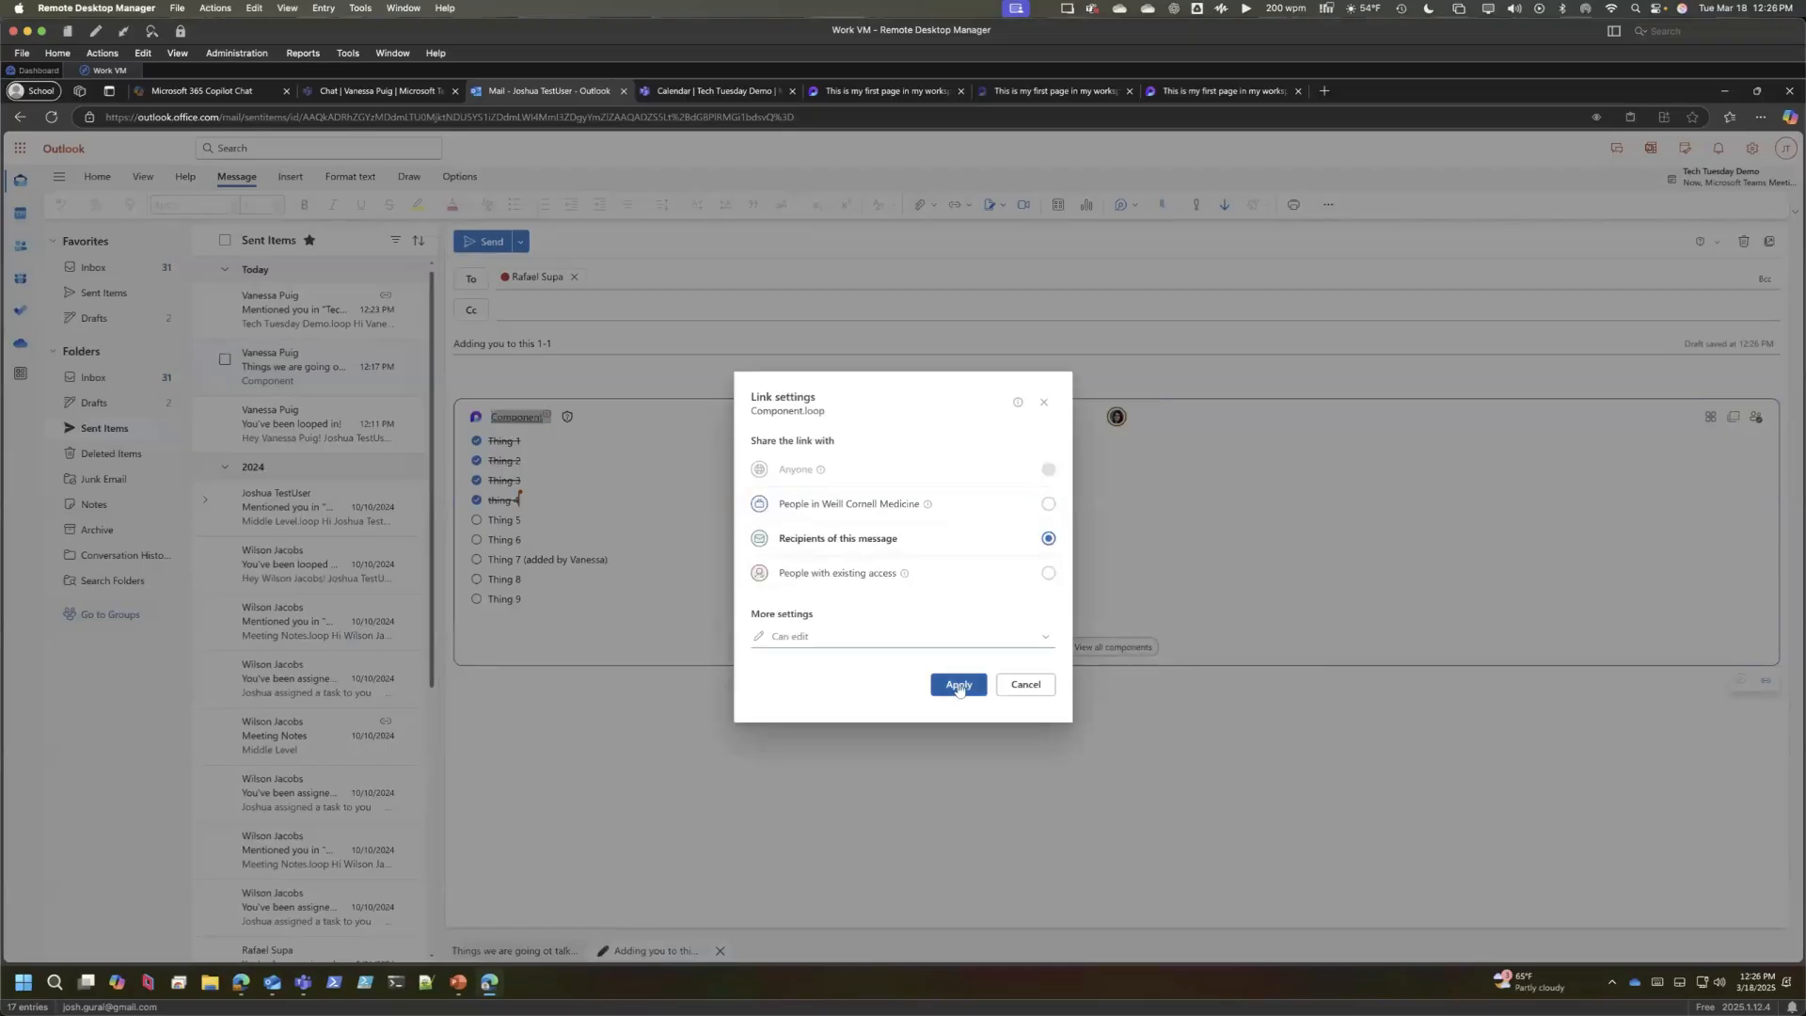
{"action": "left_click", "coordinate": [959, 684]}
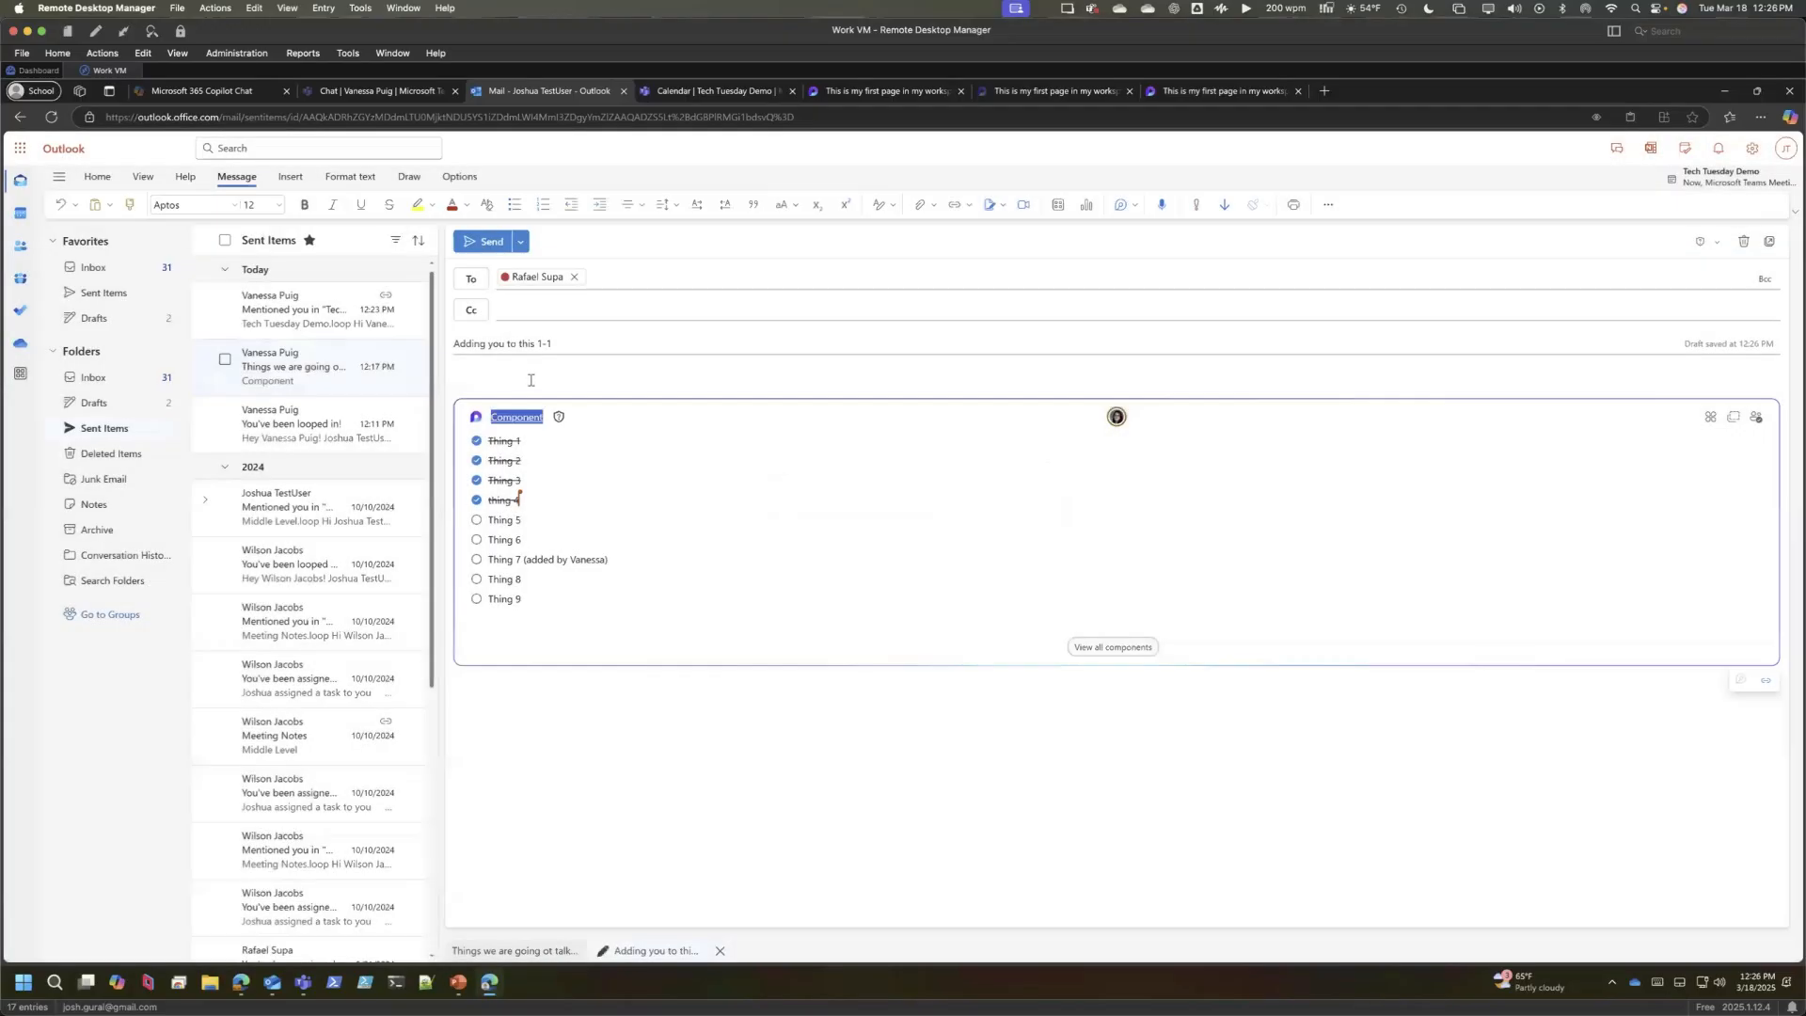
{"action": "left_click", "coordinate": [490, 242]}
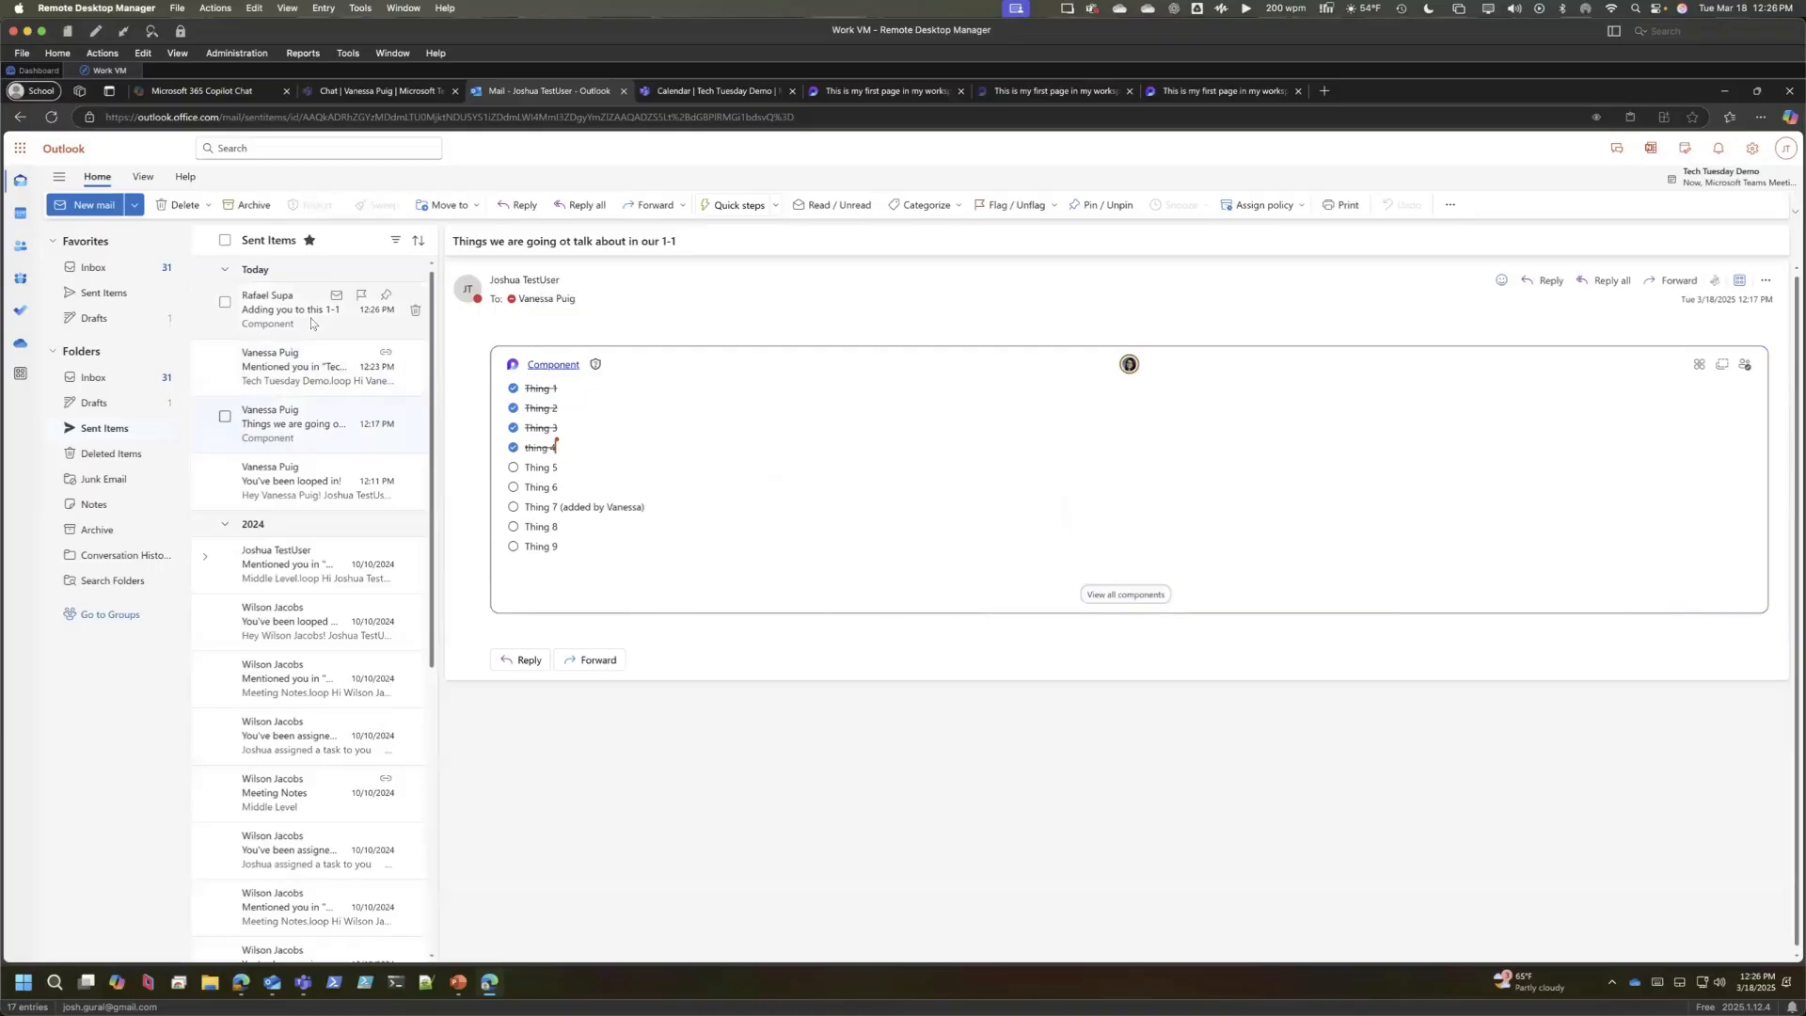
- Forward the sent "Adding you to this 1-1" email to another recipient, sending it anyway without granting access to the component
{"action": "left_click", "coordinate": [396, 289]}
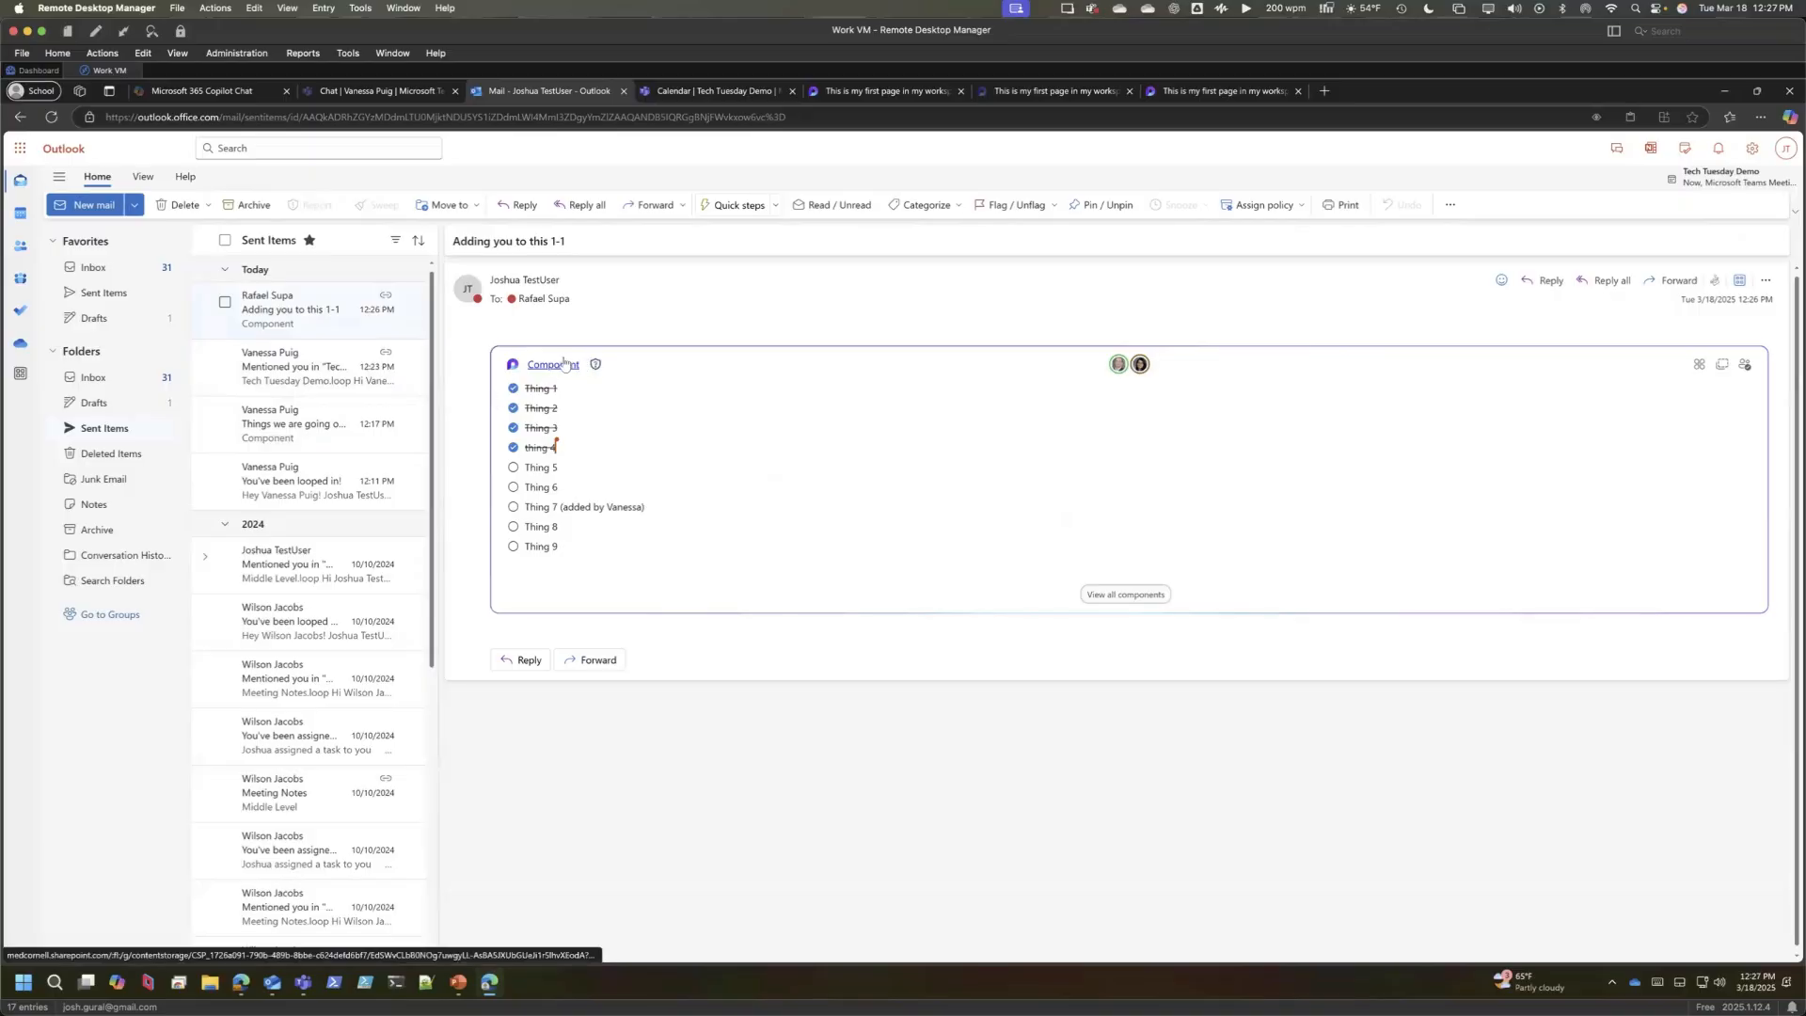
{"action": "left_click", "coordinate": [656, 206]}
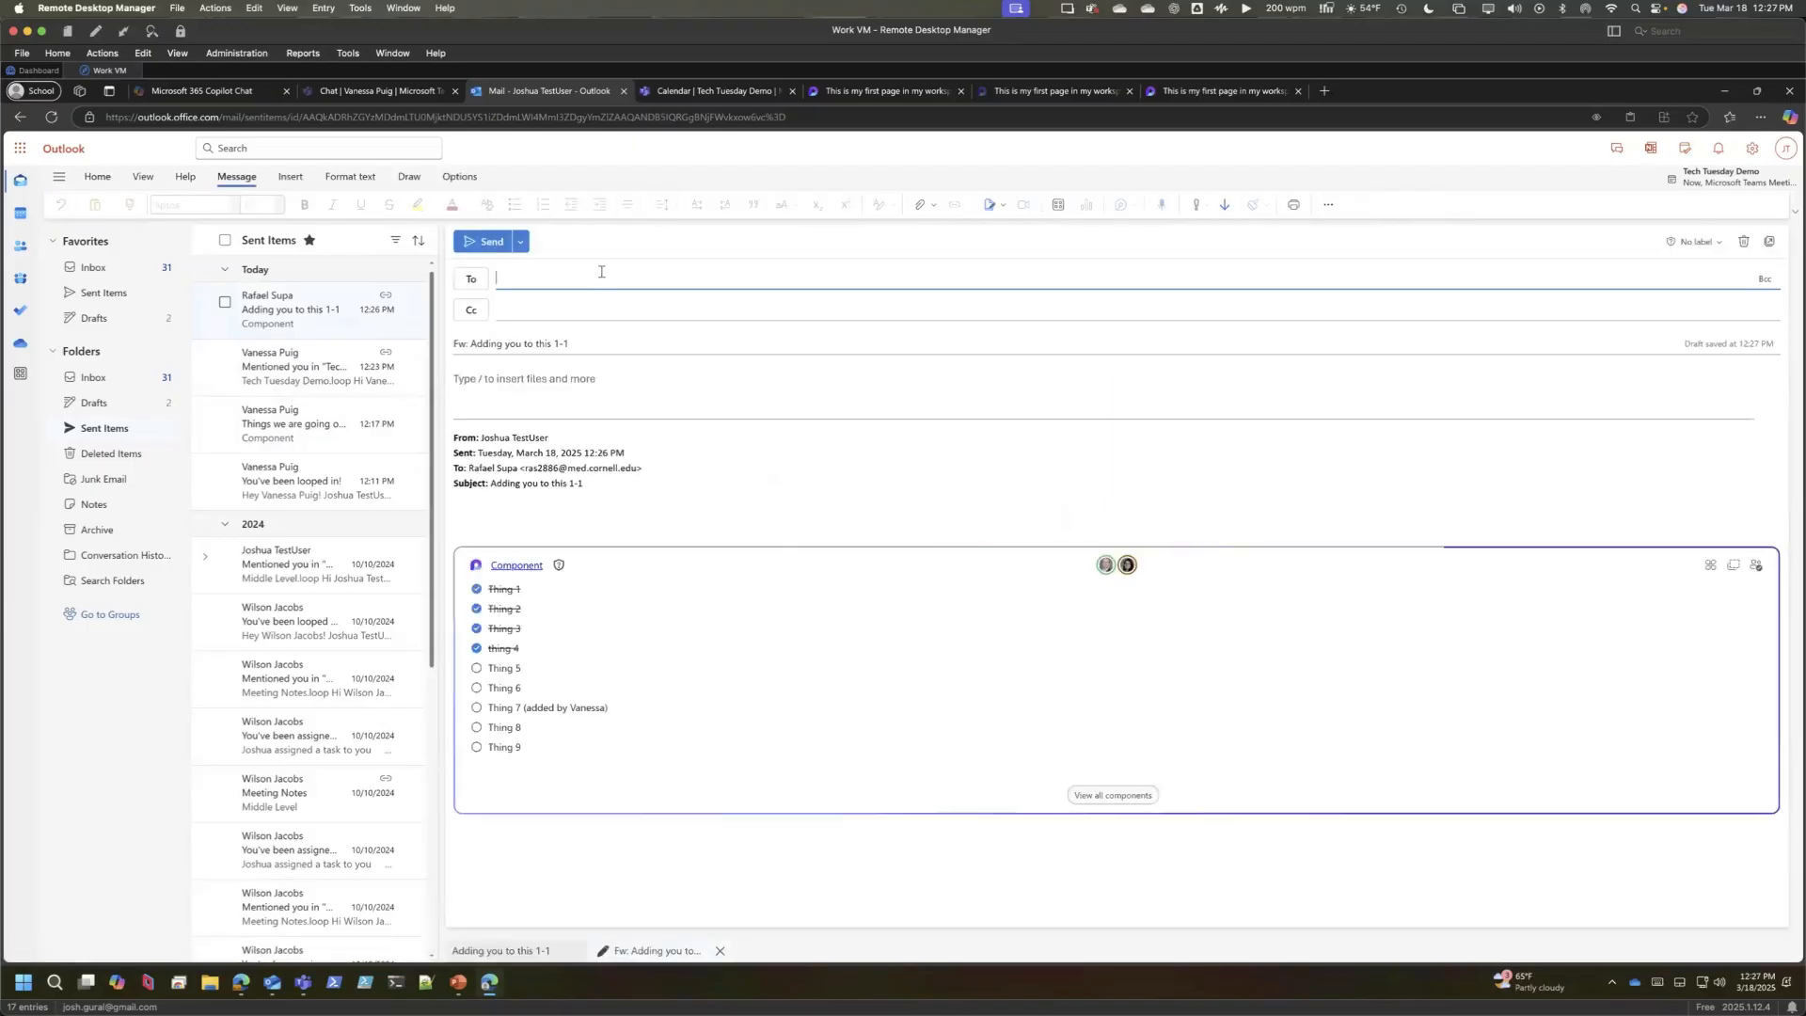
{"action": "type", "text": "jog"}
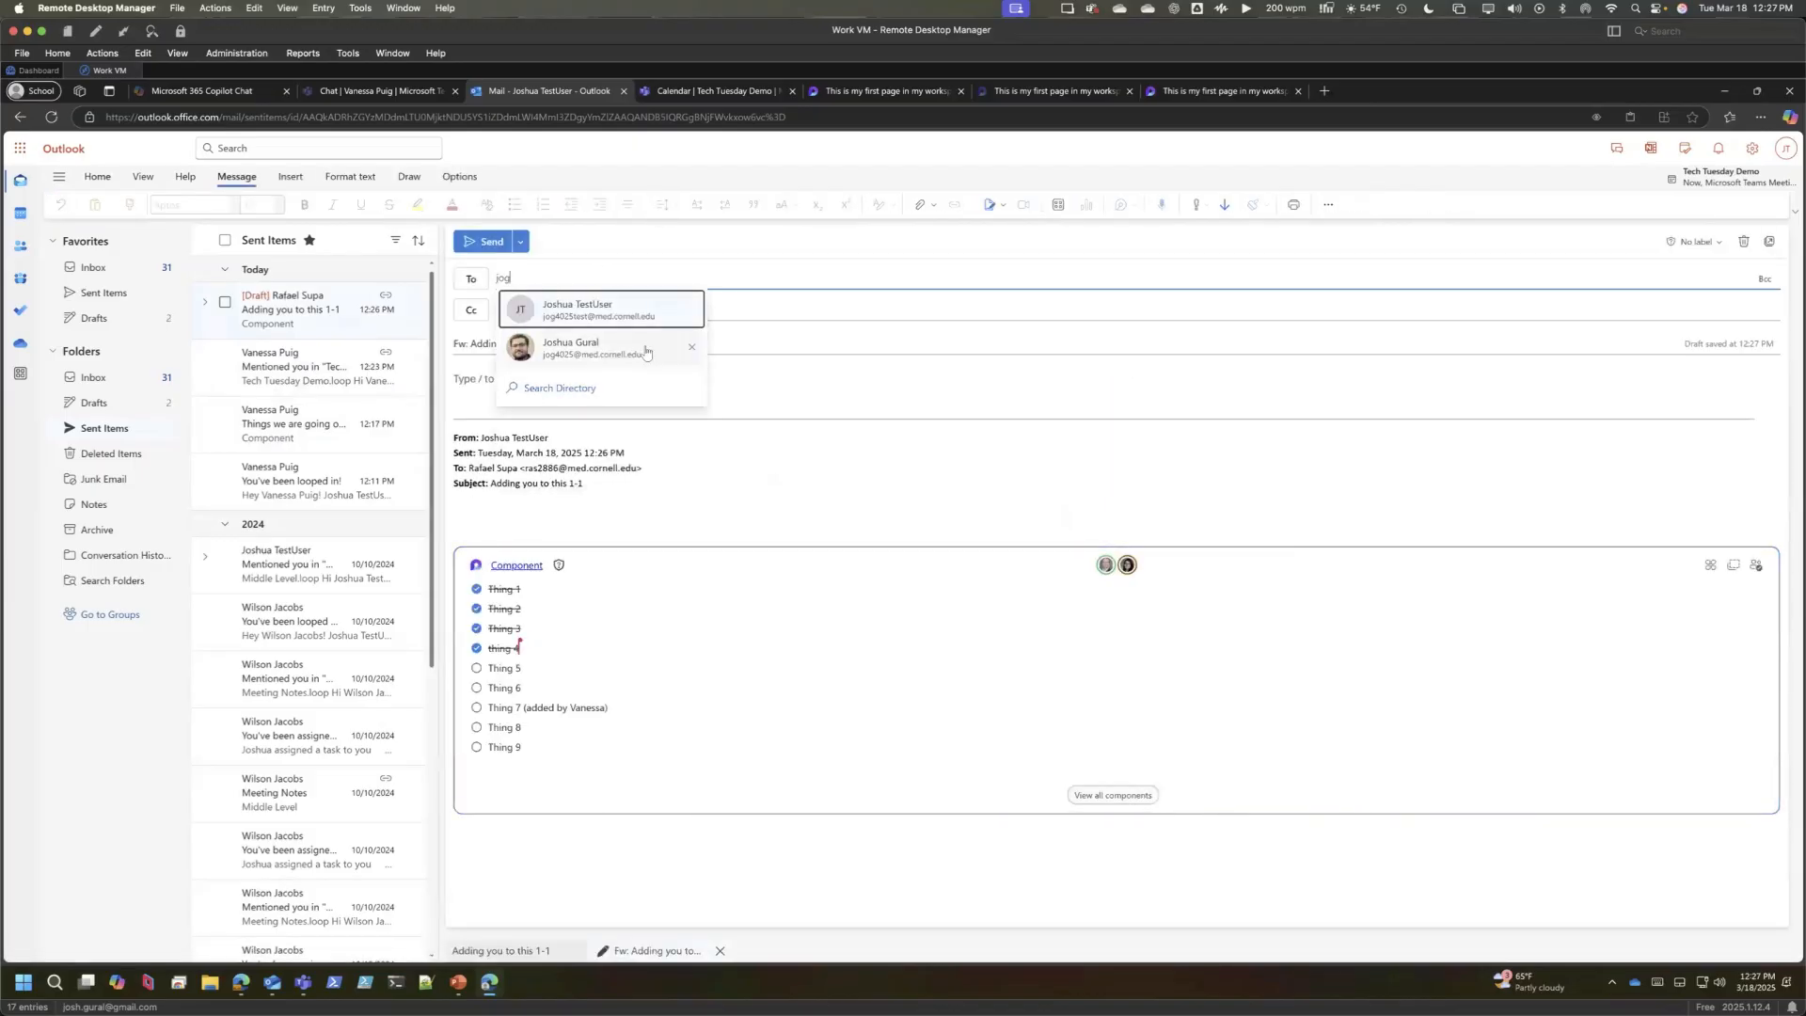
{"action": "left_click", "coordinate": [647, 350]}
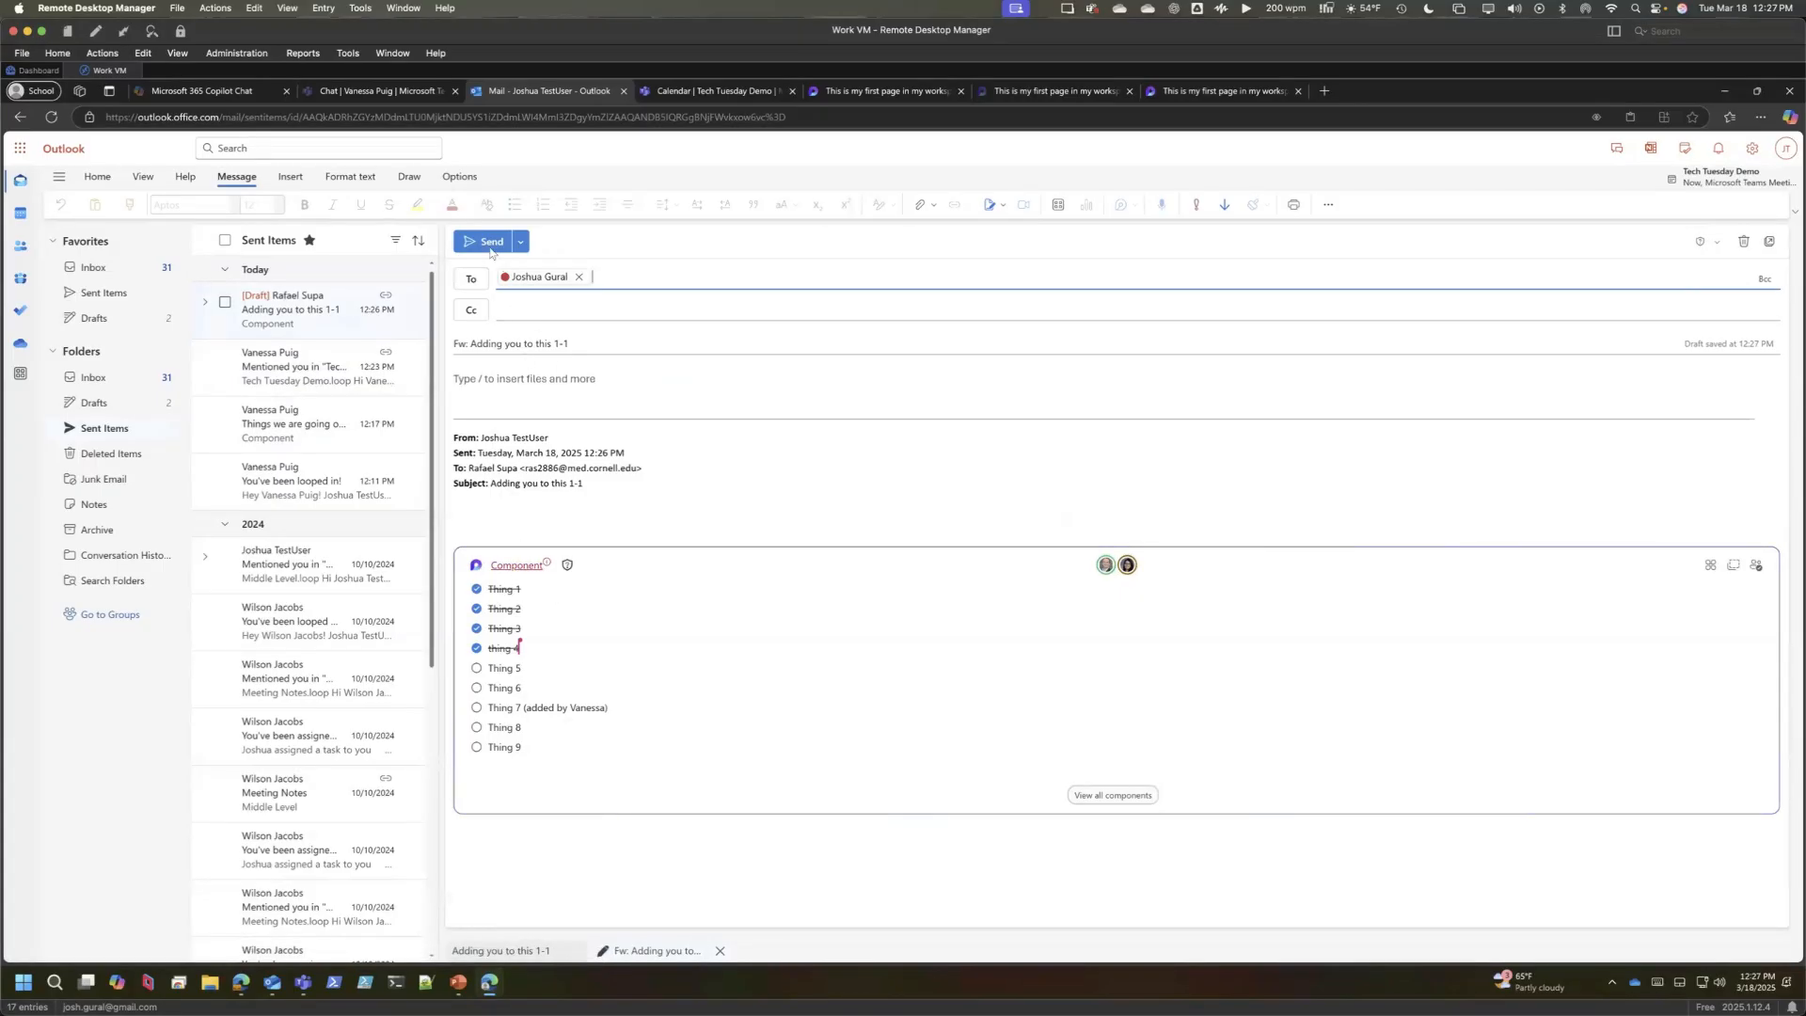
{"action": "left_click", "coordinate": [485, 241]}
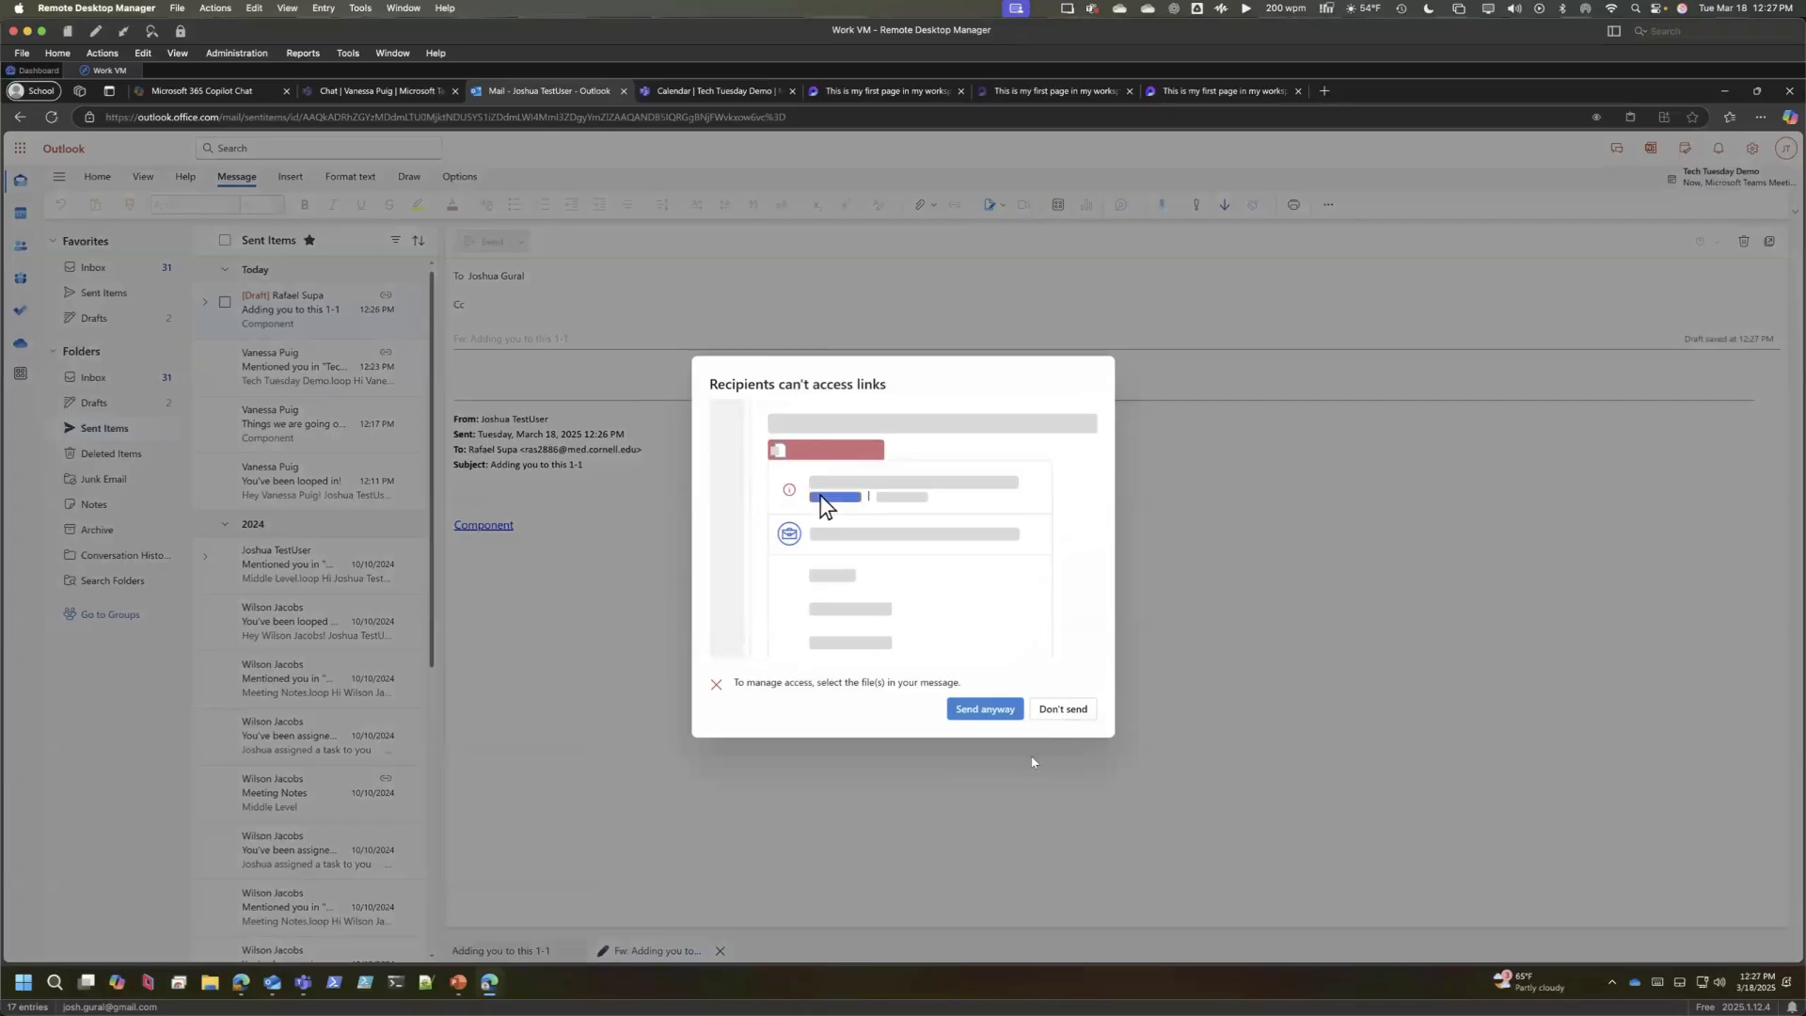
{"action": "left_click", "coordinate": [973, 711]}
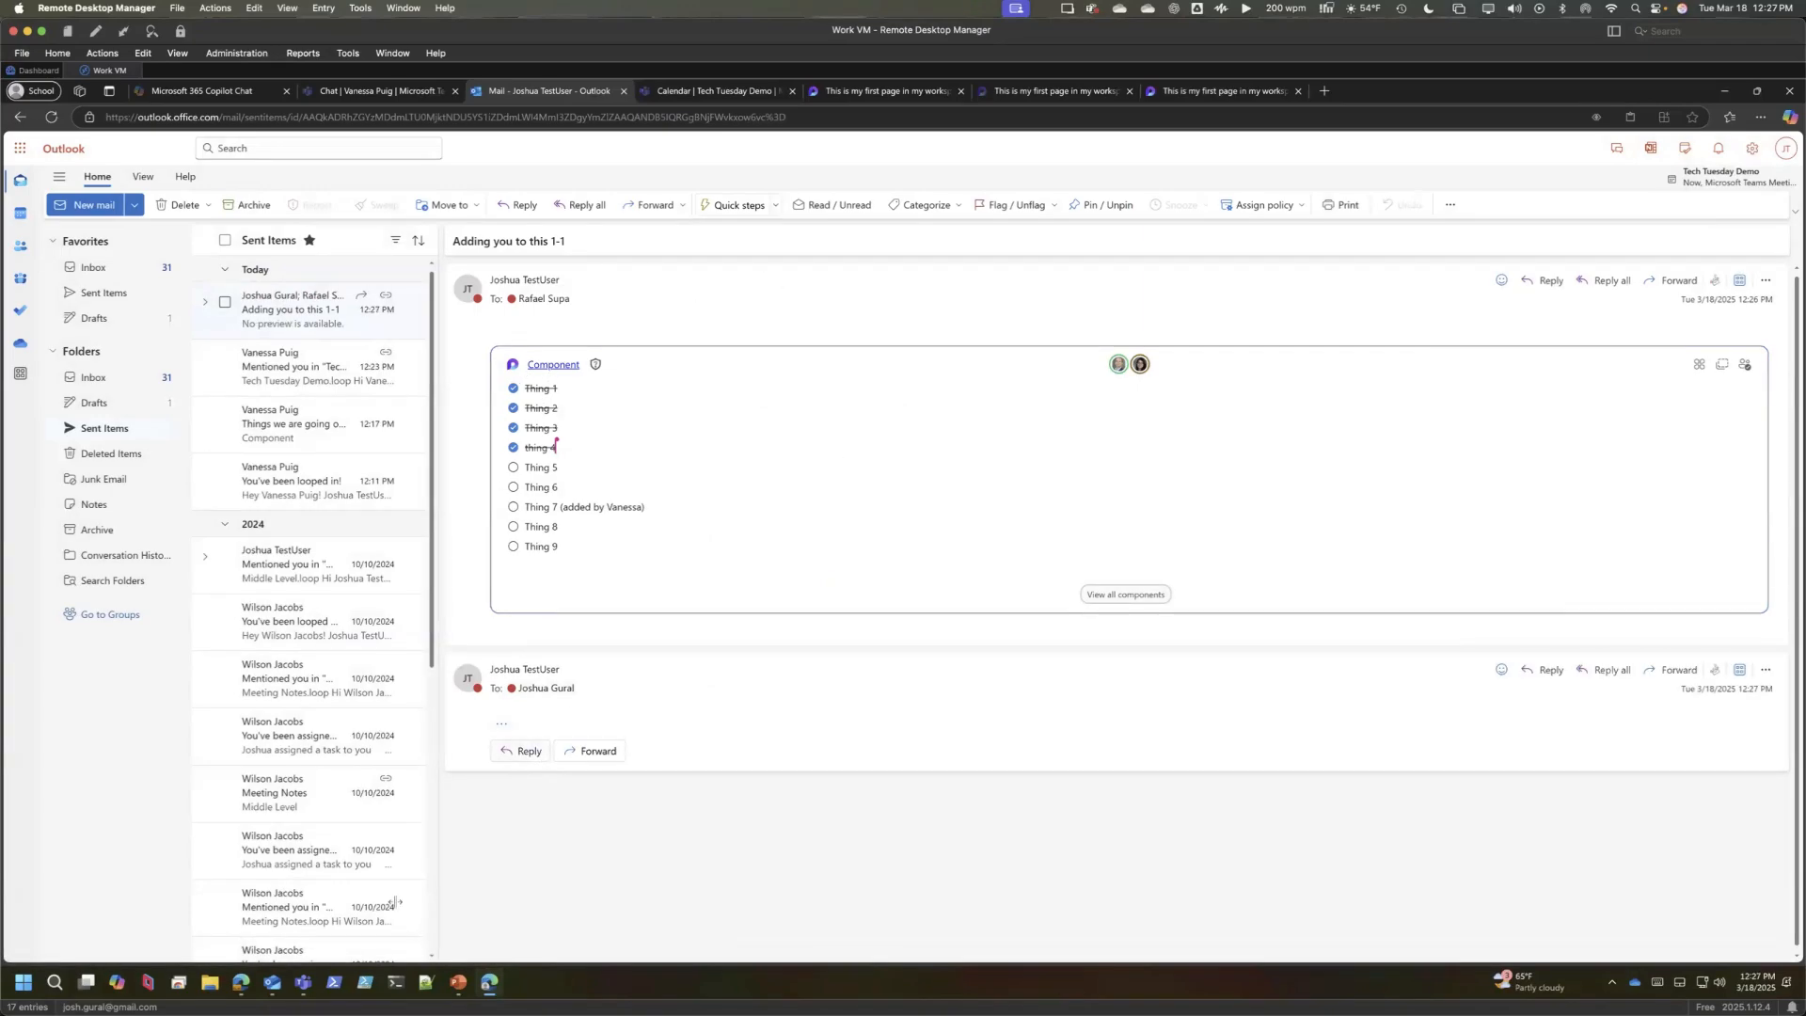
- Examine the component in the forwarded email from the recipient's Outlook inbox and return to the sender's mailbox
{"action": "left_click", "coordinate": [242, 980]}
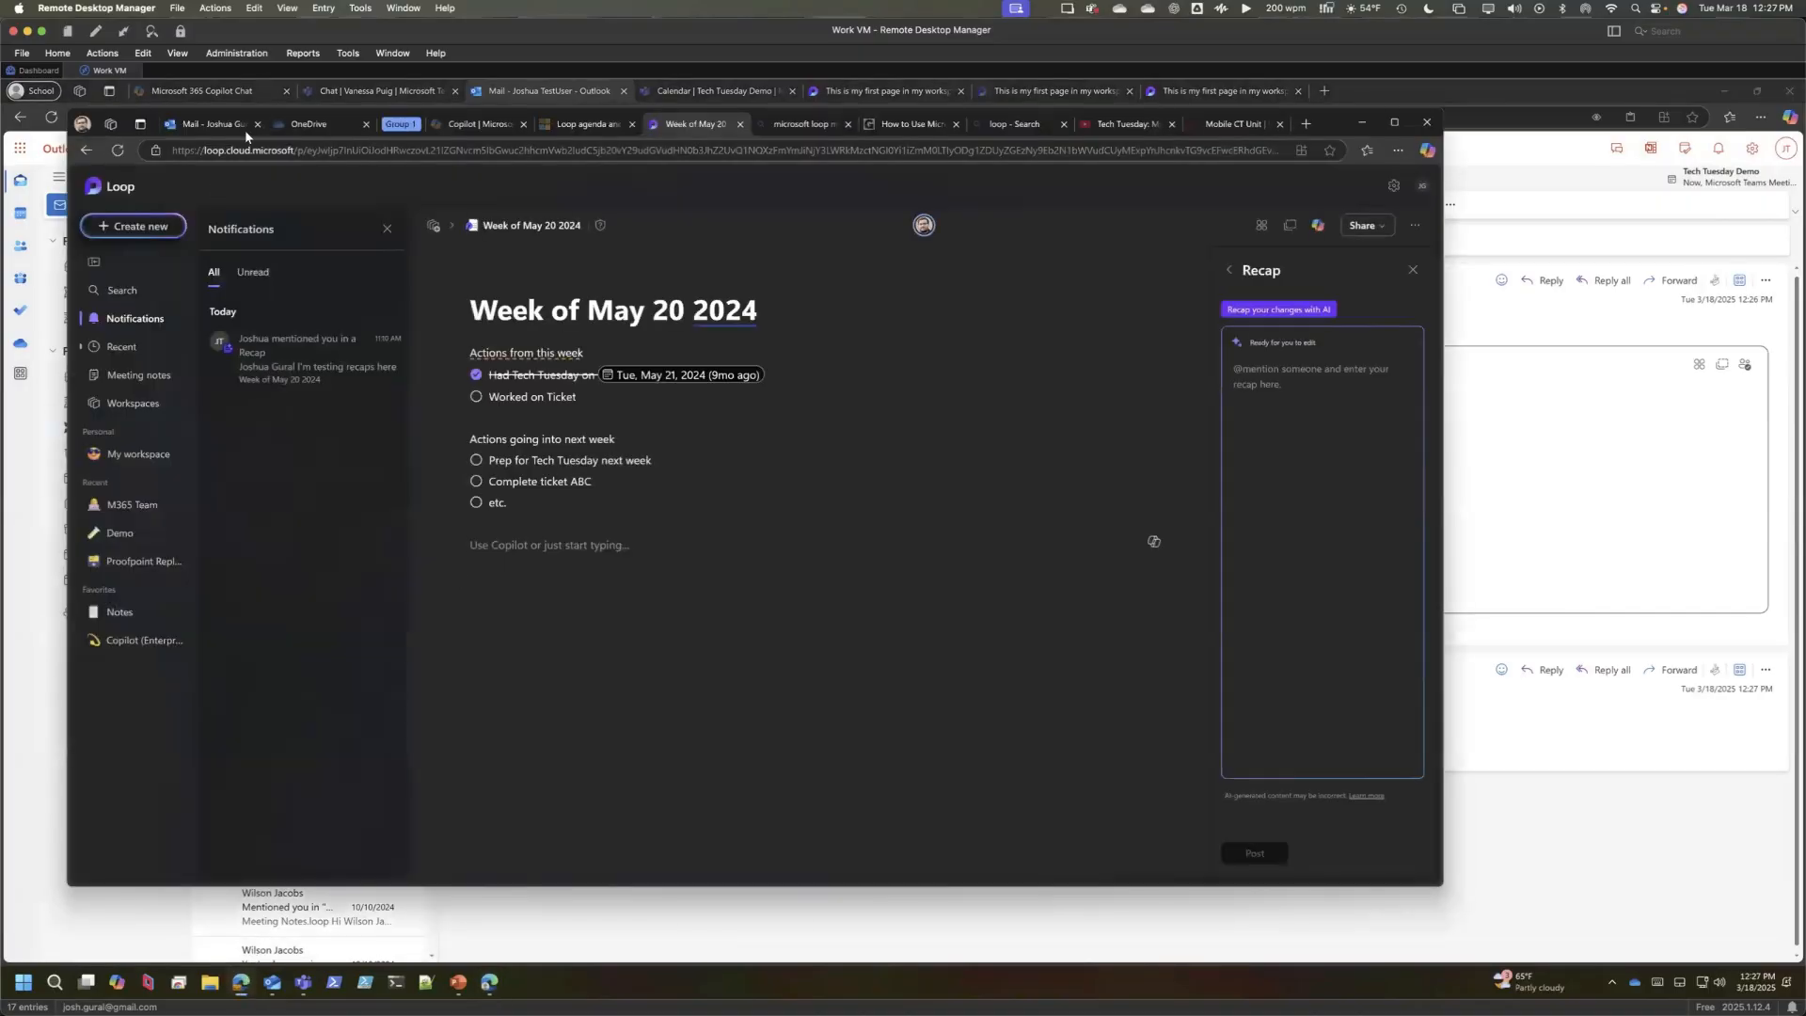
{"action": "left_click", "coordinate": [224, 127]}
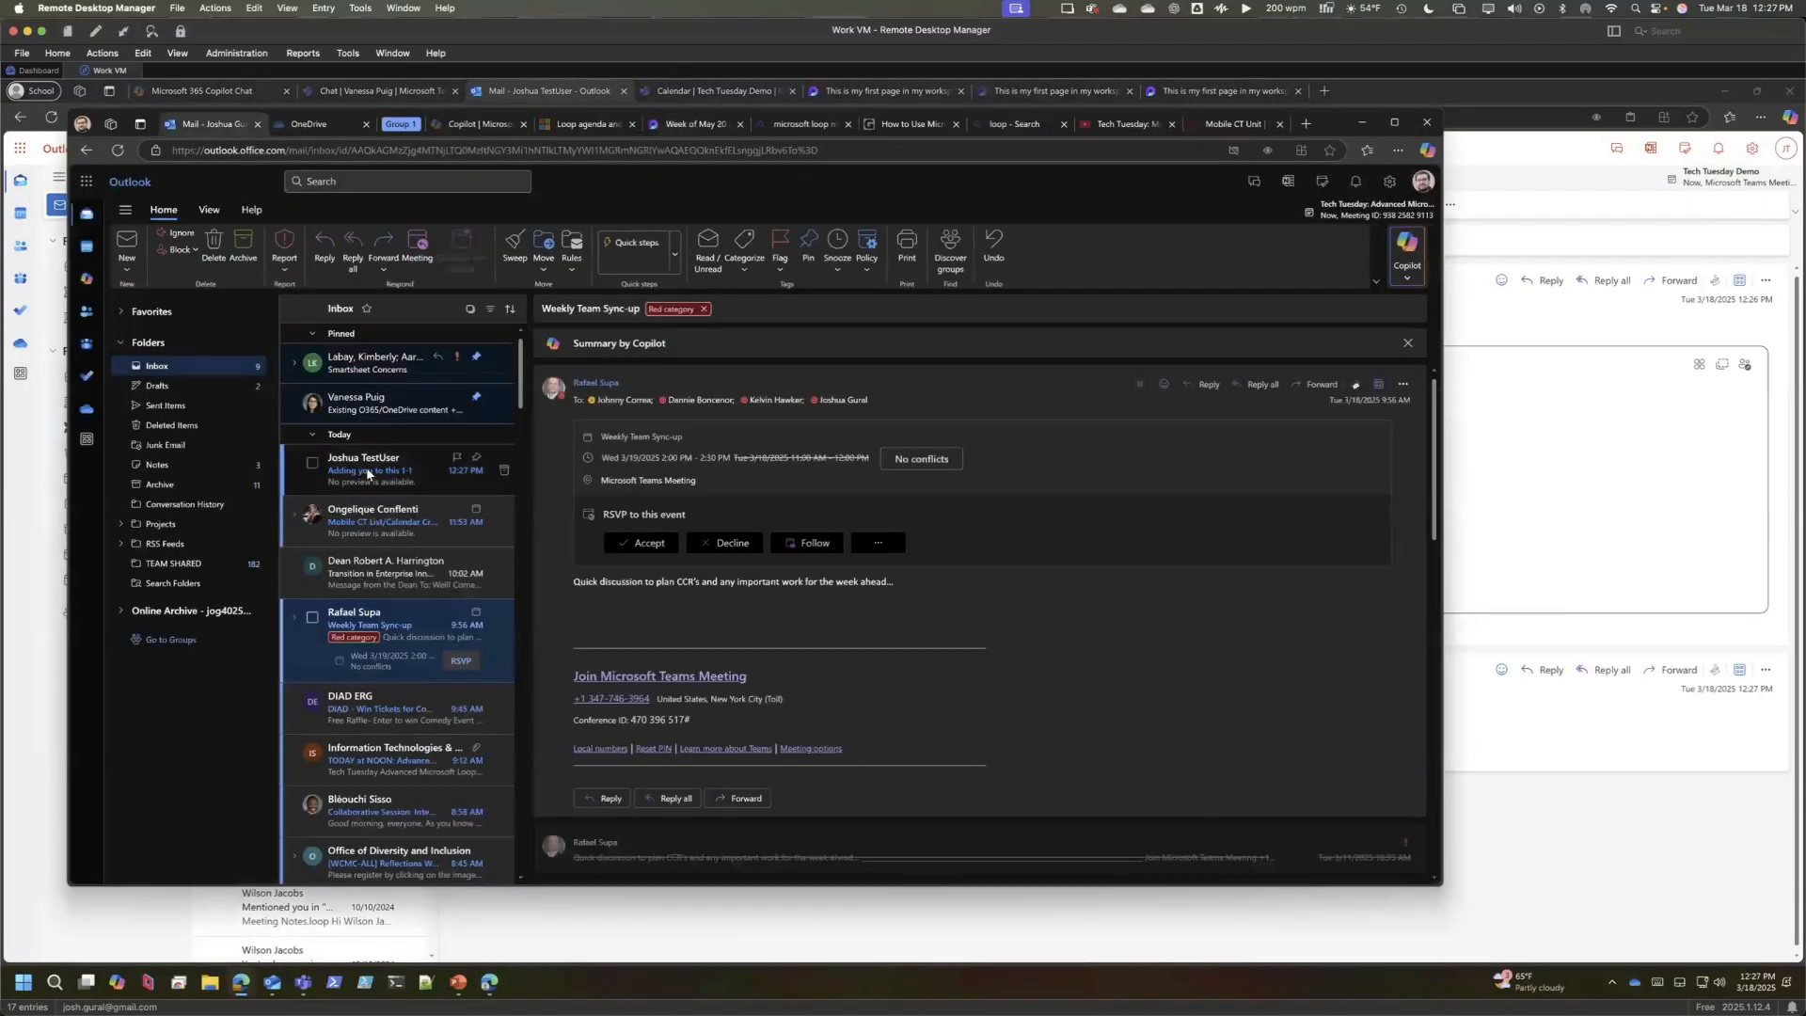
{"action": "left_click", "coordinate": [391, 467]}
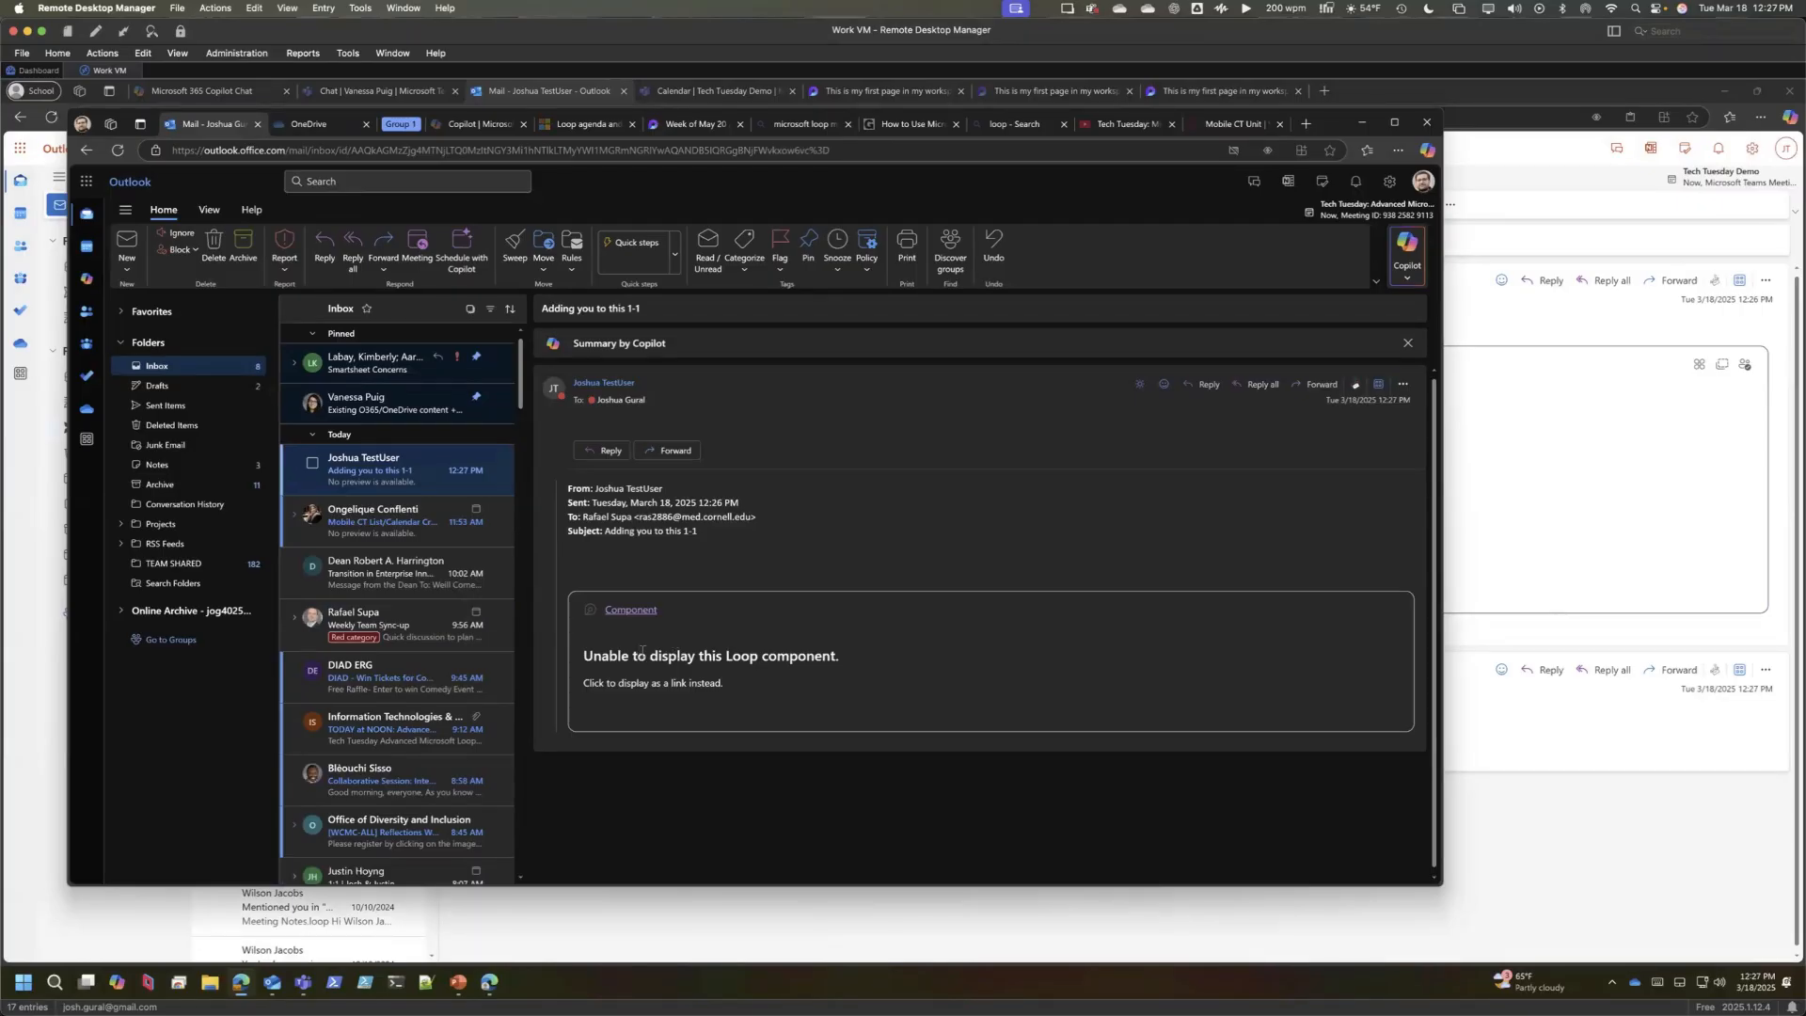
{"action": "left_click", "coordinate": [1670, 564]}
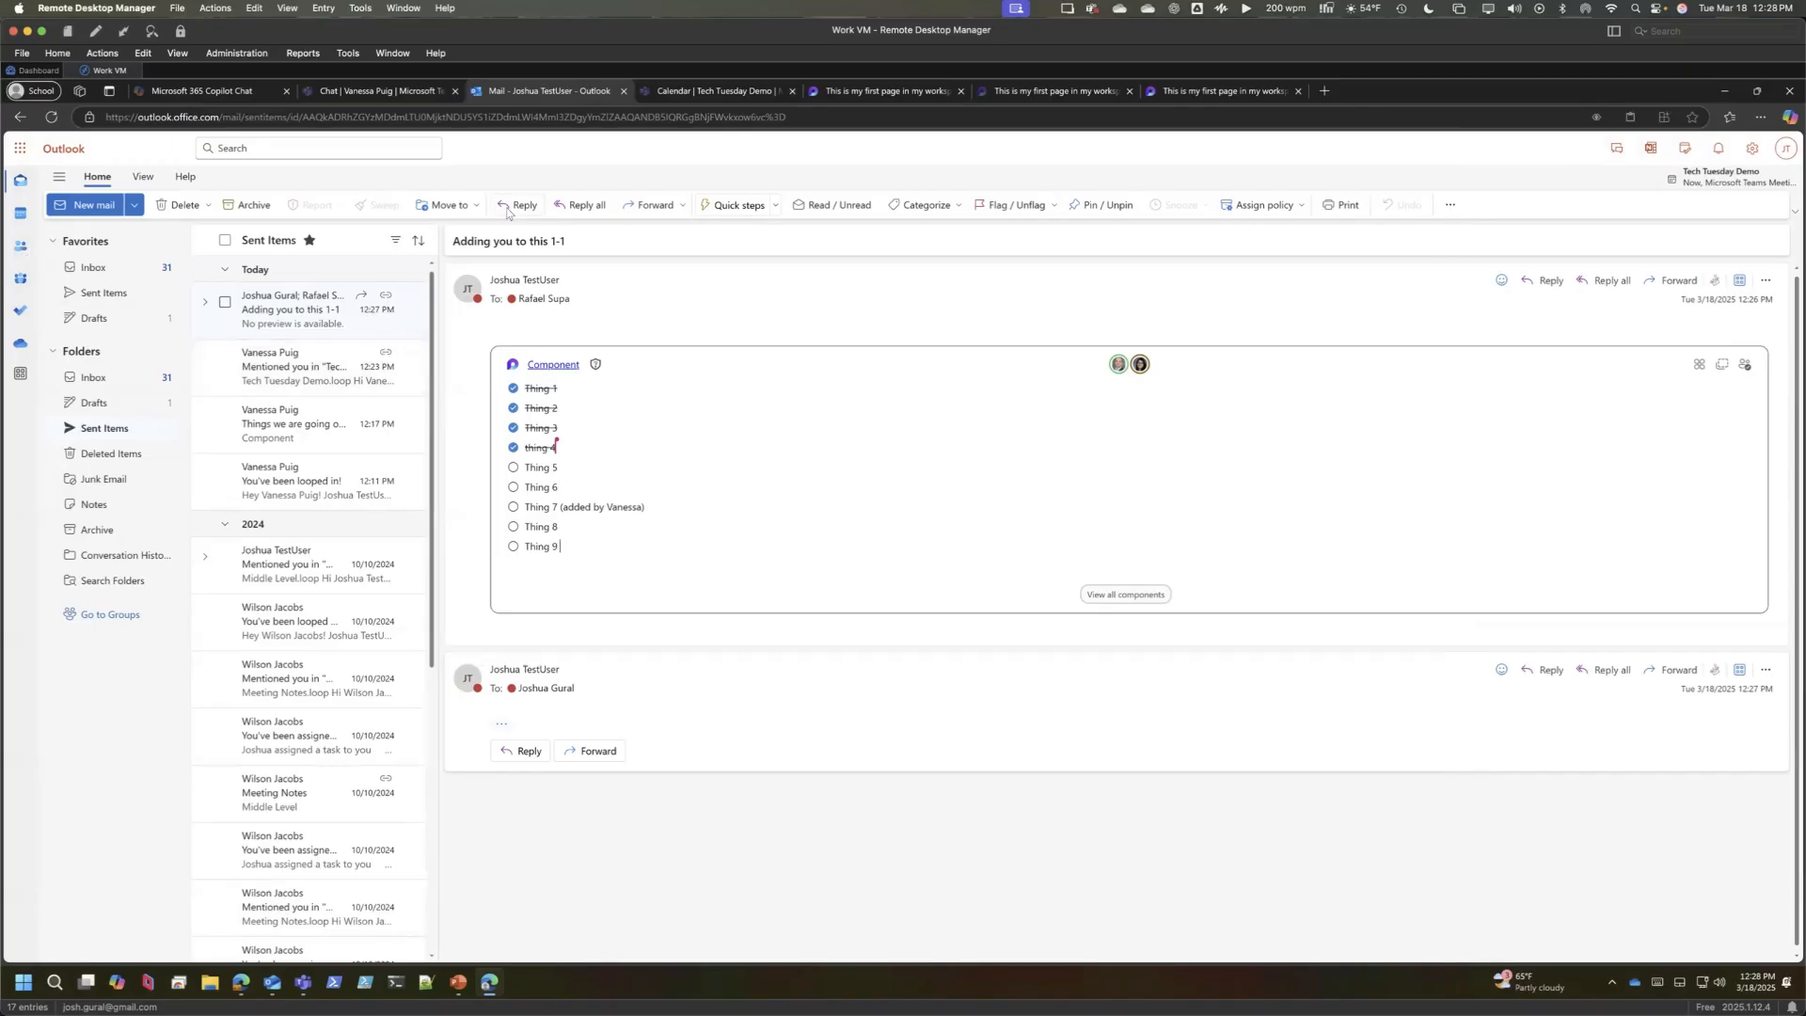
- Compare the member lists of the personal "My workspace" and the "Tech Tuesday Part 2" workspace in Loop
{"action": "left_click", "coordinate": [813, 95]}
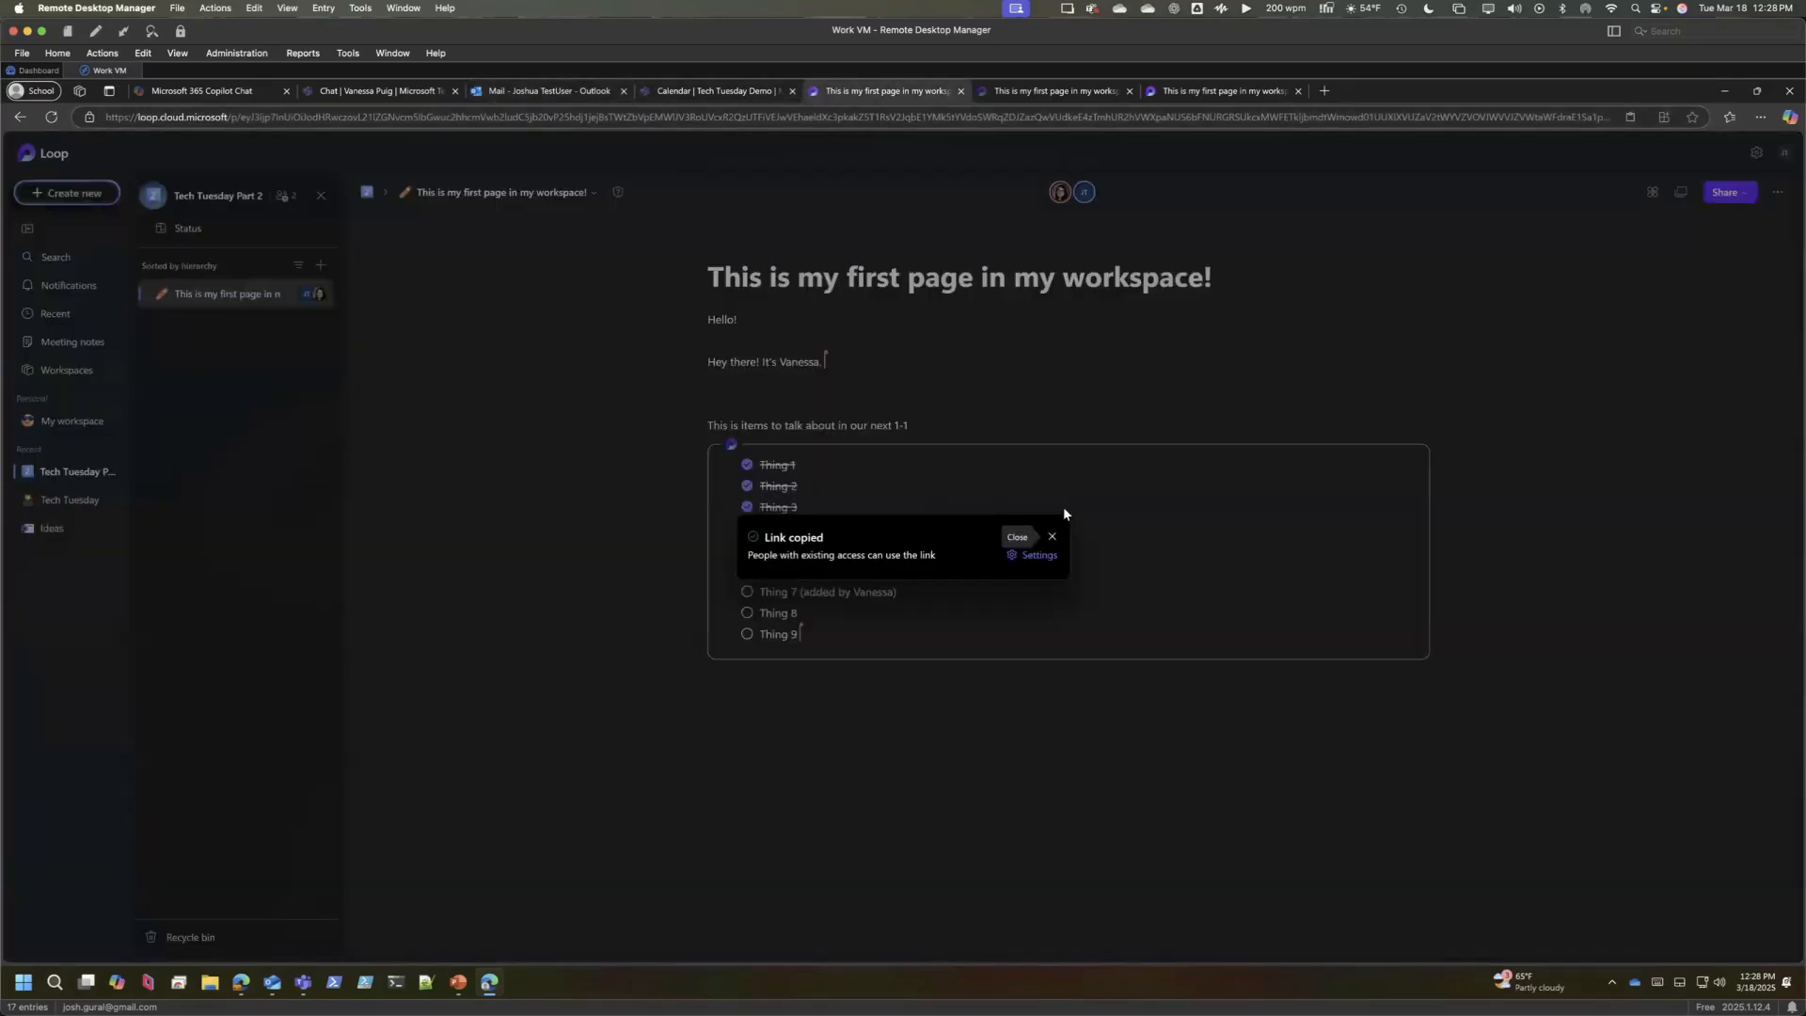
{"action": "left_click", "coordinate": [1052, 537]}
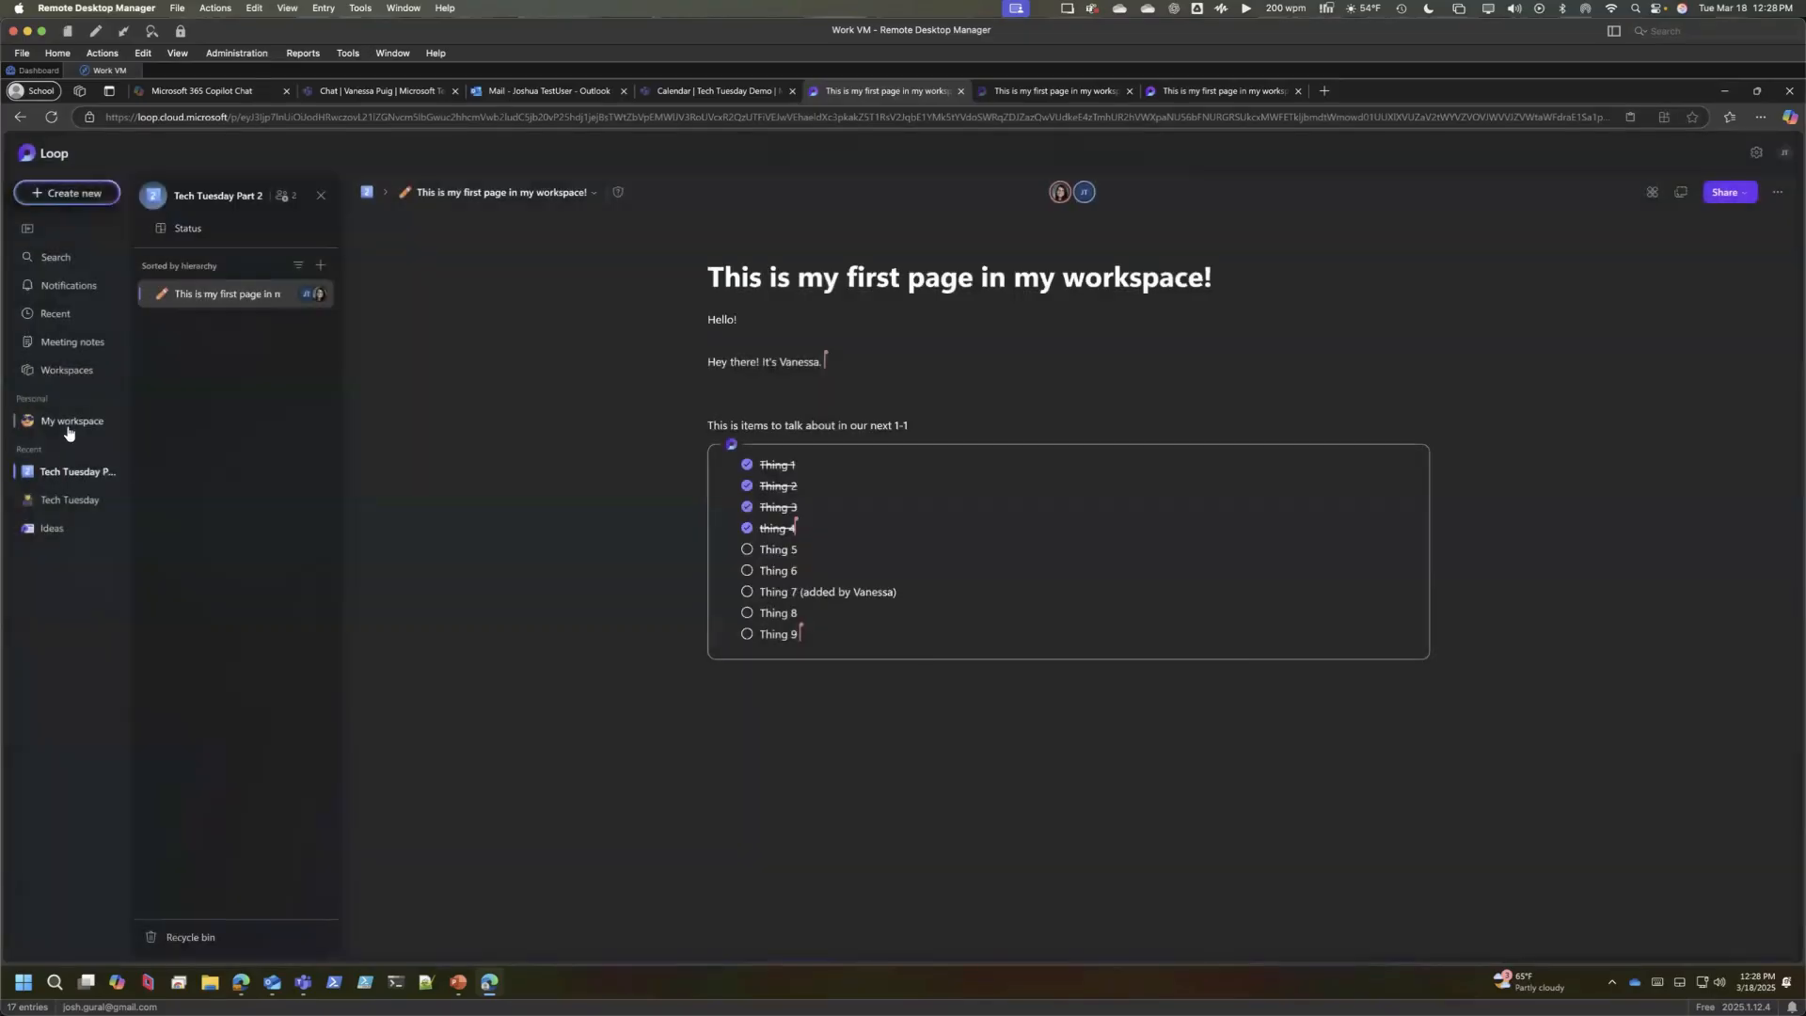
{"action": "left_click", "coordinate": [69, 428]}
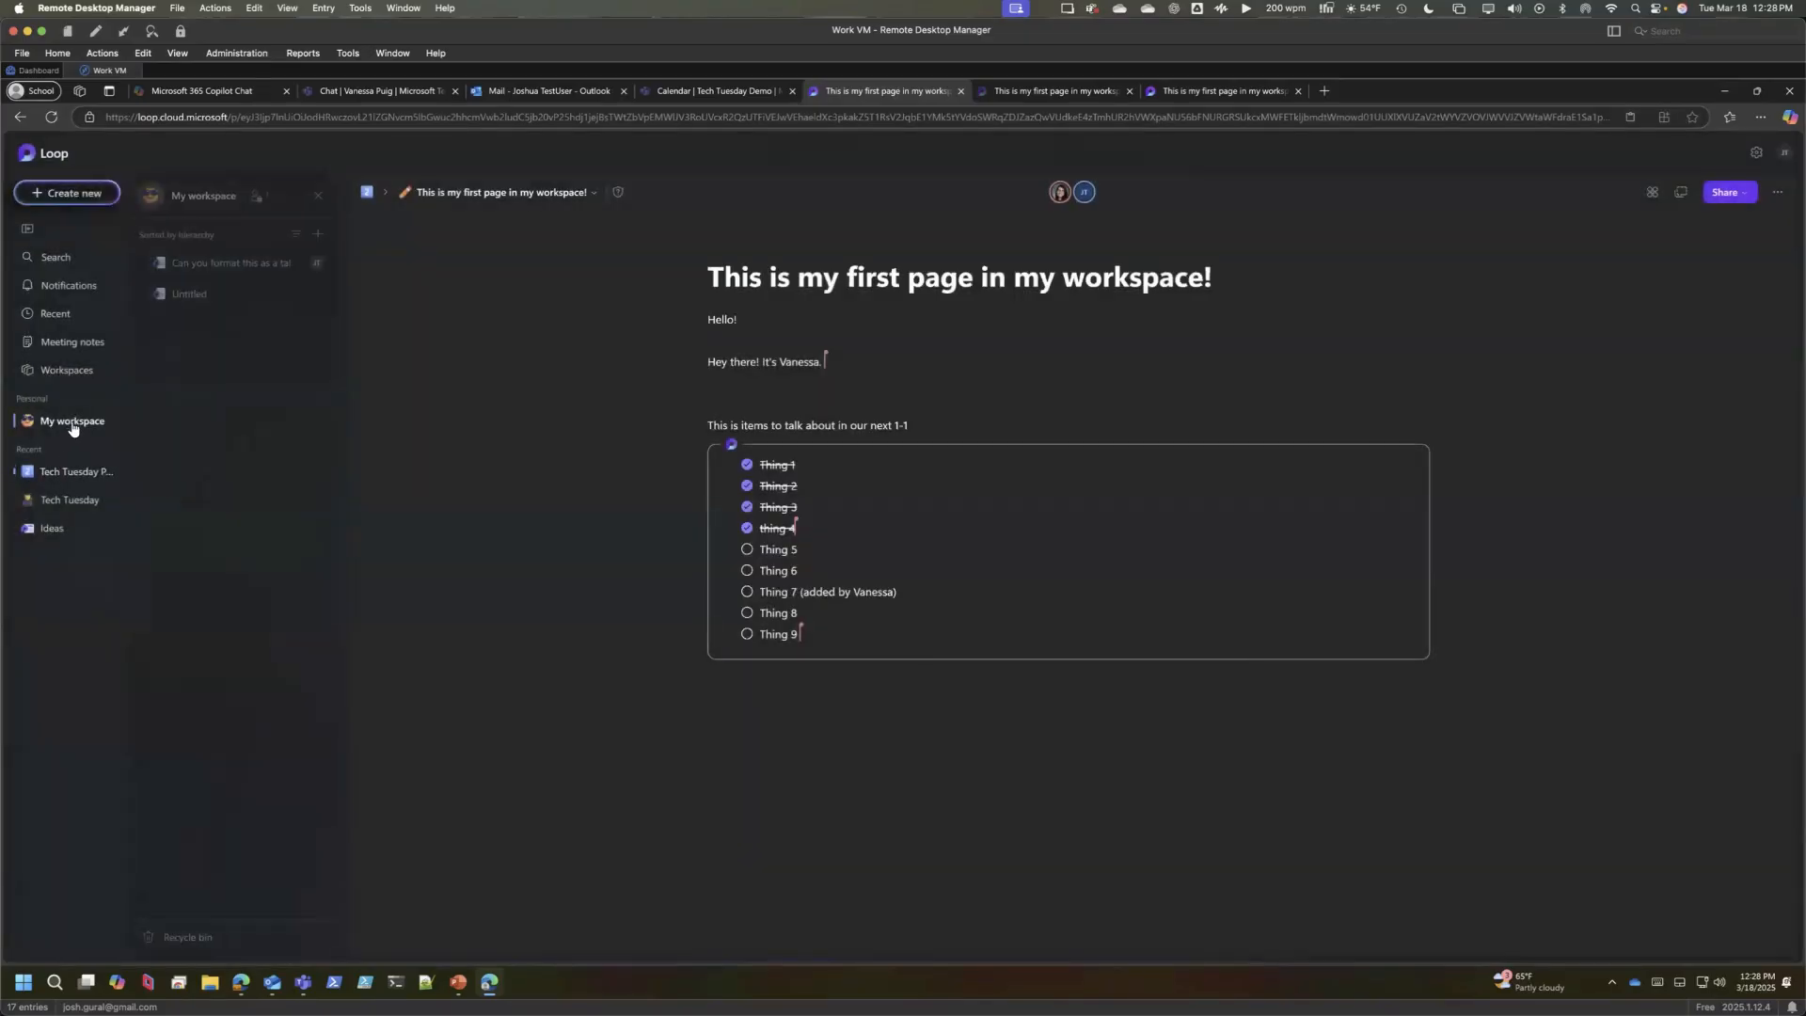
{"action": "left_click", "coordinate": [259, 196]}
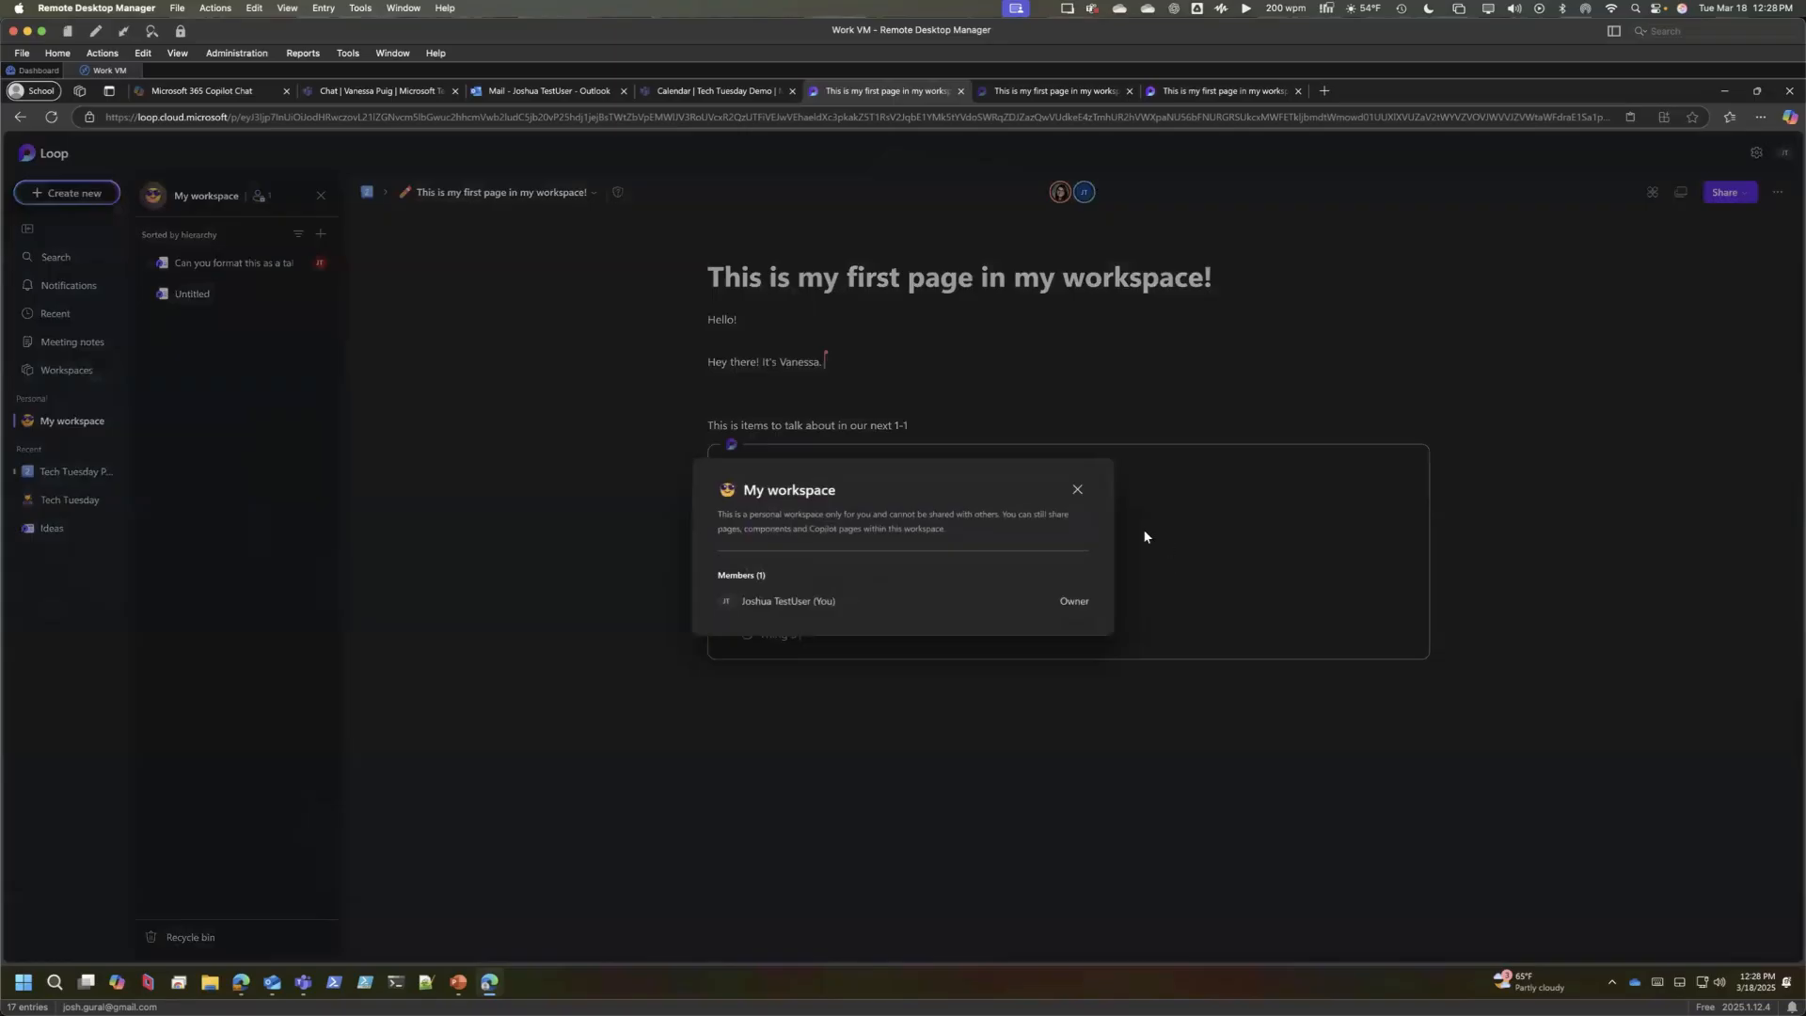
{"action": "left_click", "coordinate": [1078, 488]}
{"action": "left_click", "coordinate": [80, 472]}
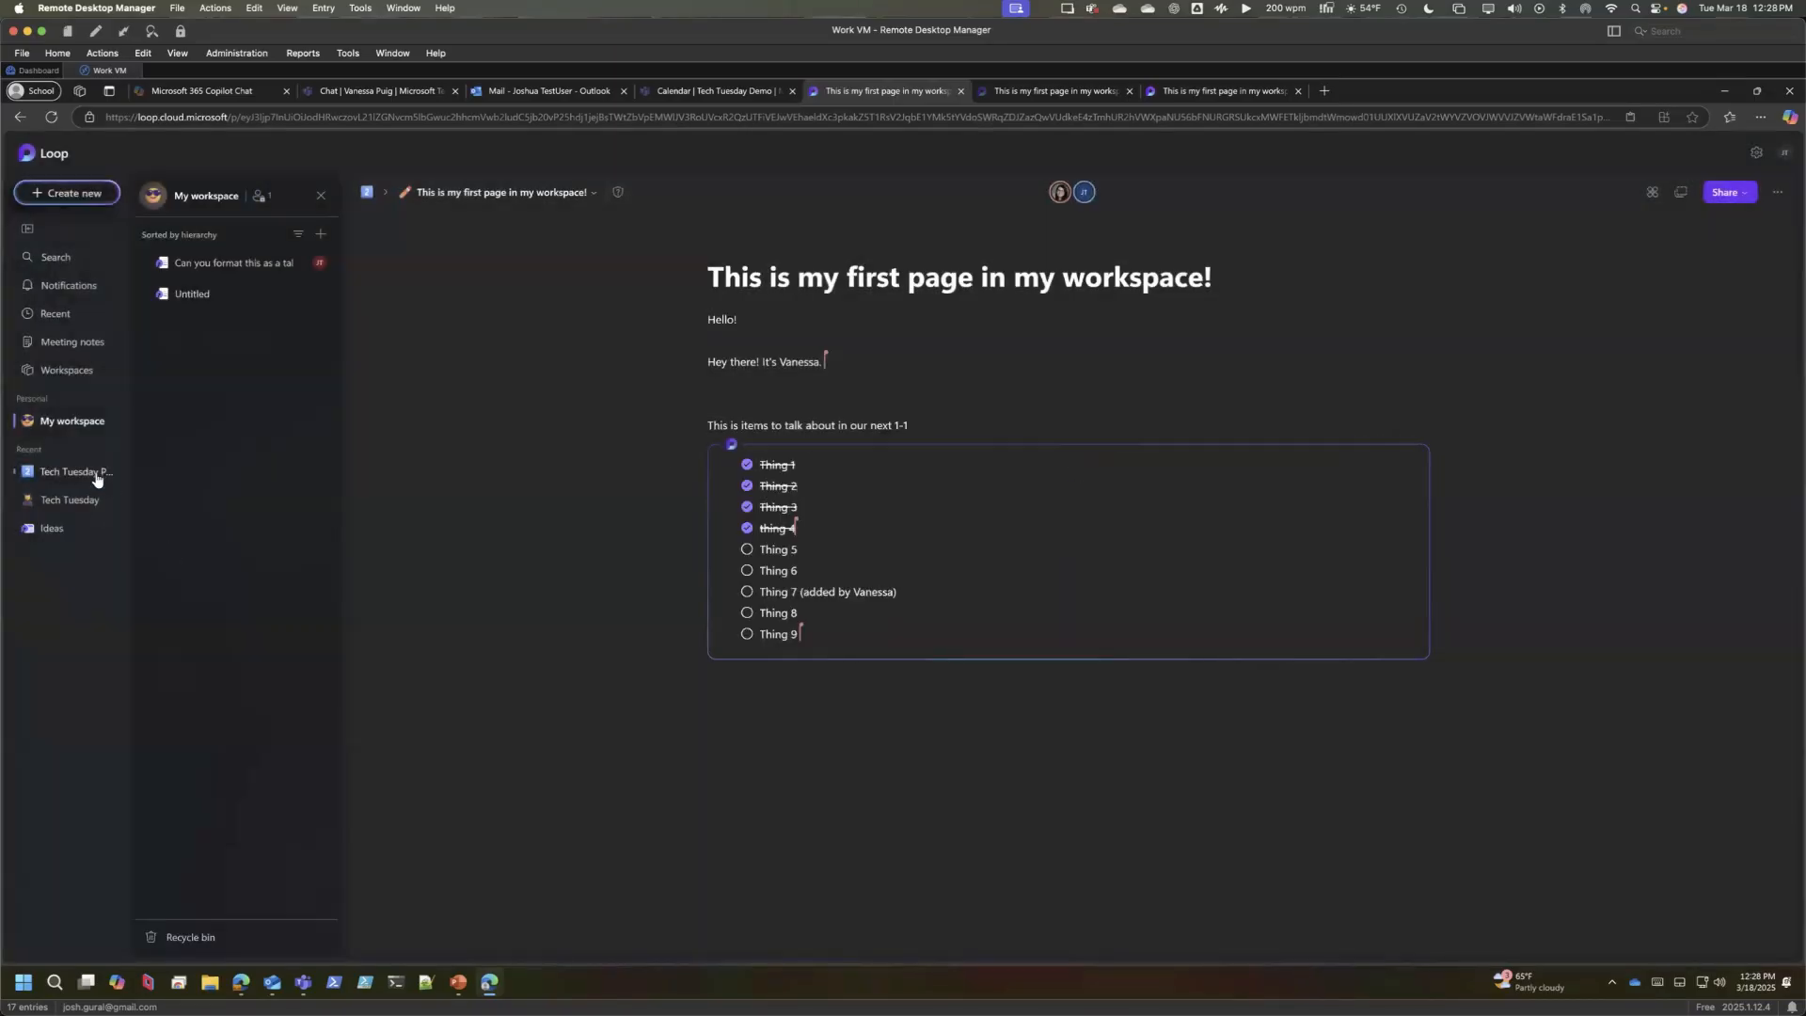
{"action": "left_click", "coordinate": [285, 195]}
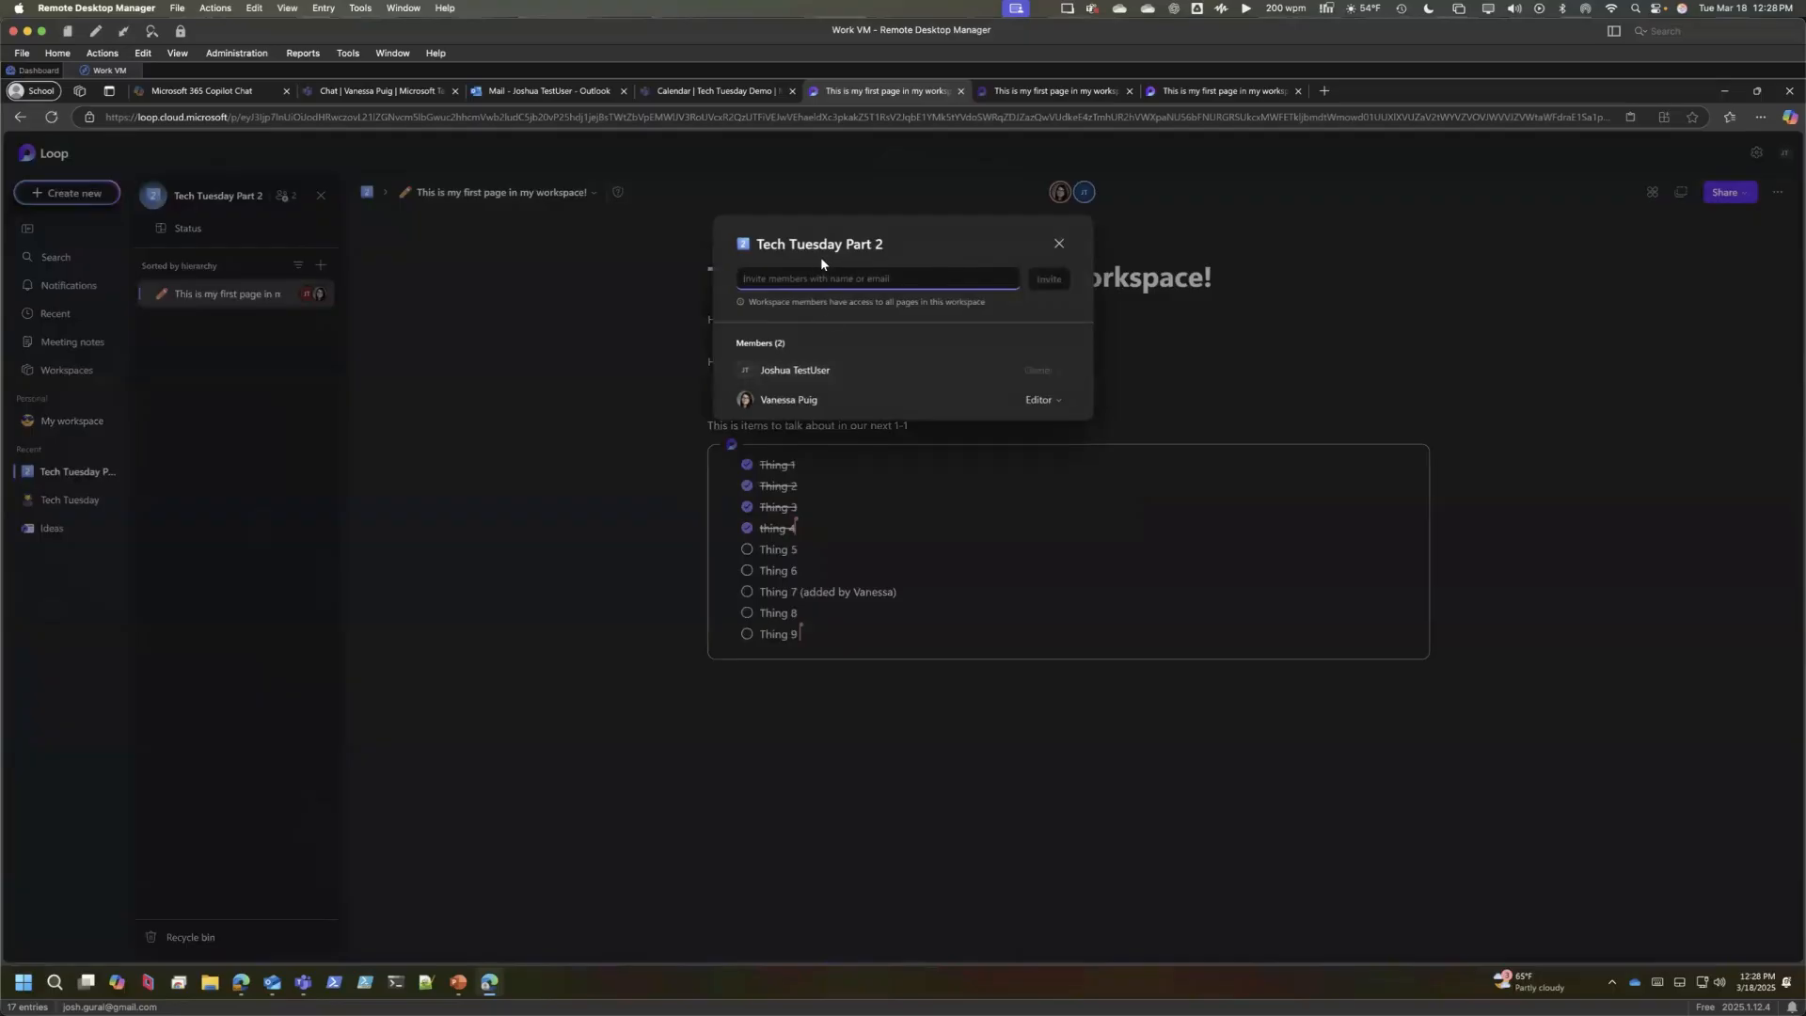
{"action": "left_click", "coordinate": [1059, 245]}
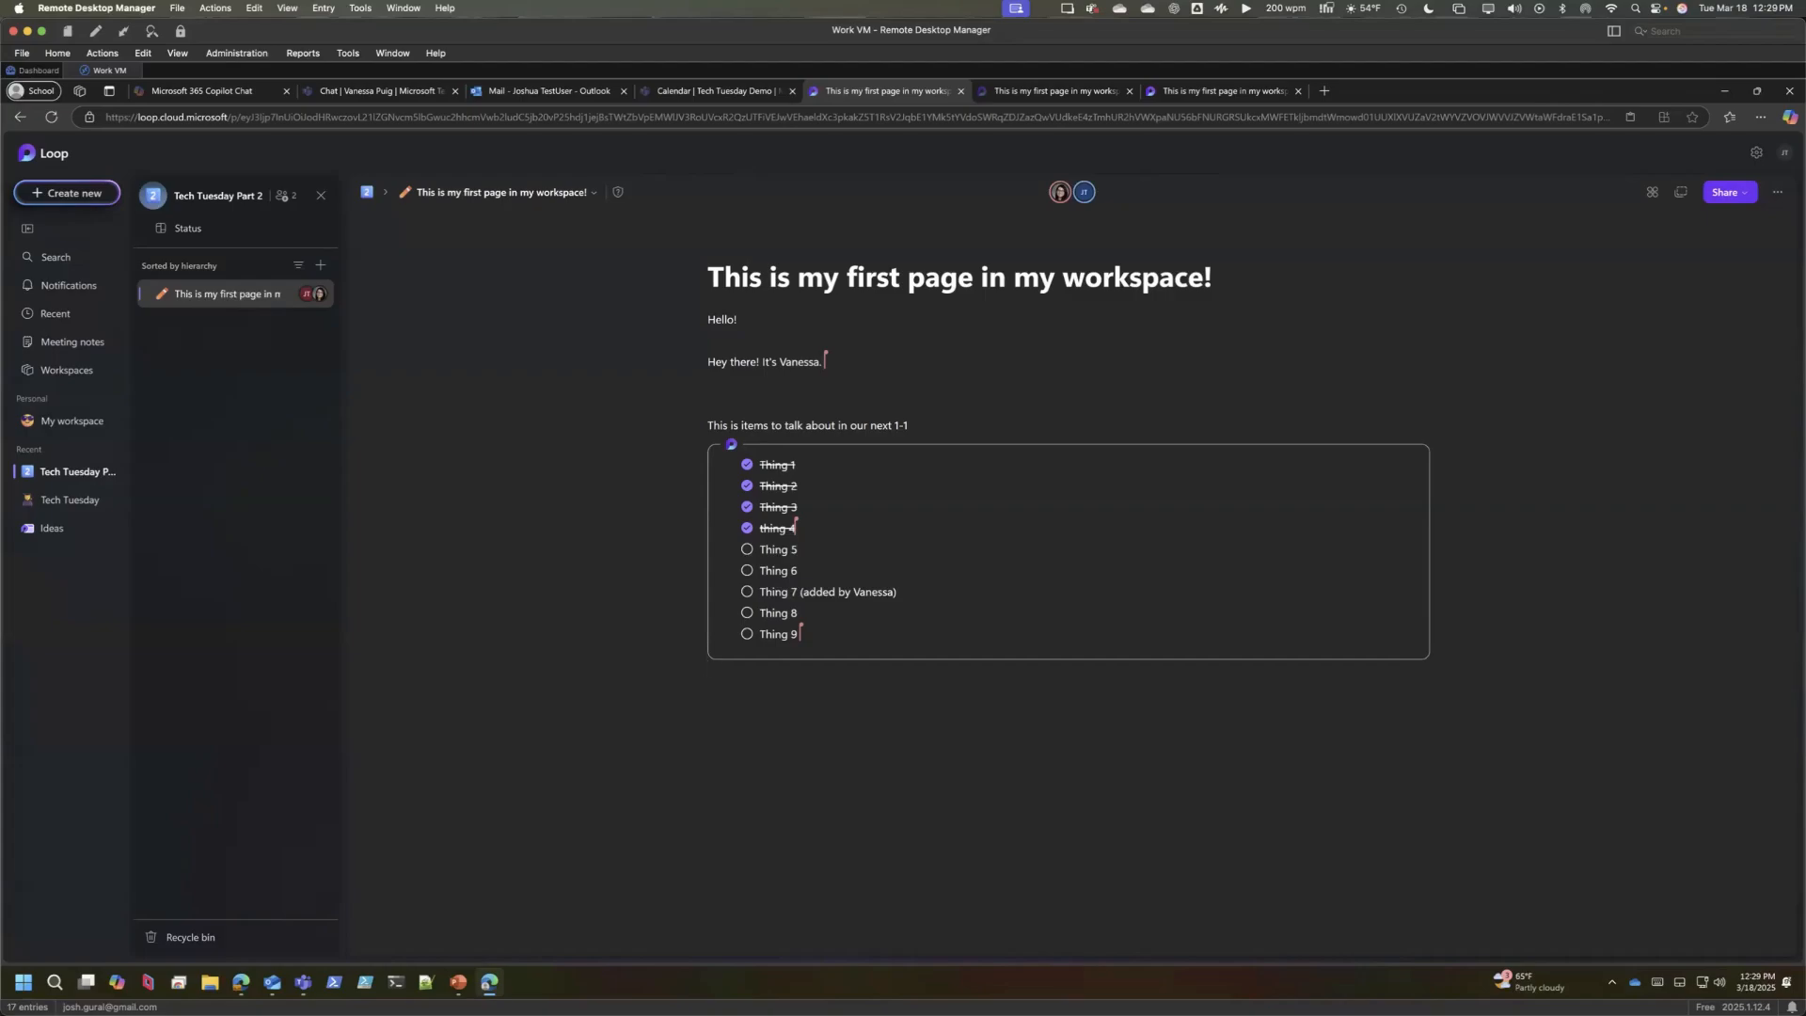
- Insert a link to the page "This is my first page in my workspace!" above the follow-up tasks in the Tech Tuesday Demo meeting notes
{"action": "left_click", "coordinate": [58, 343]}
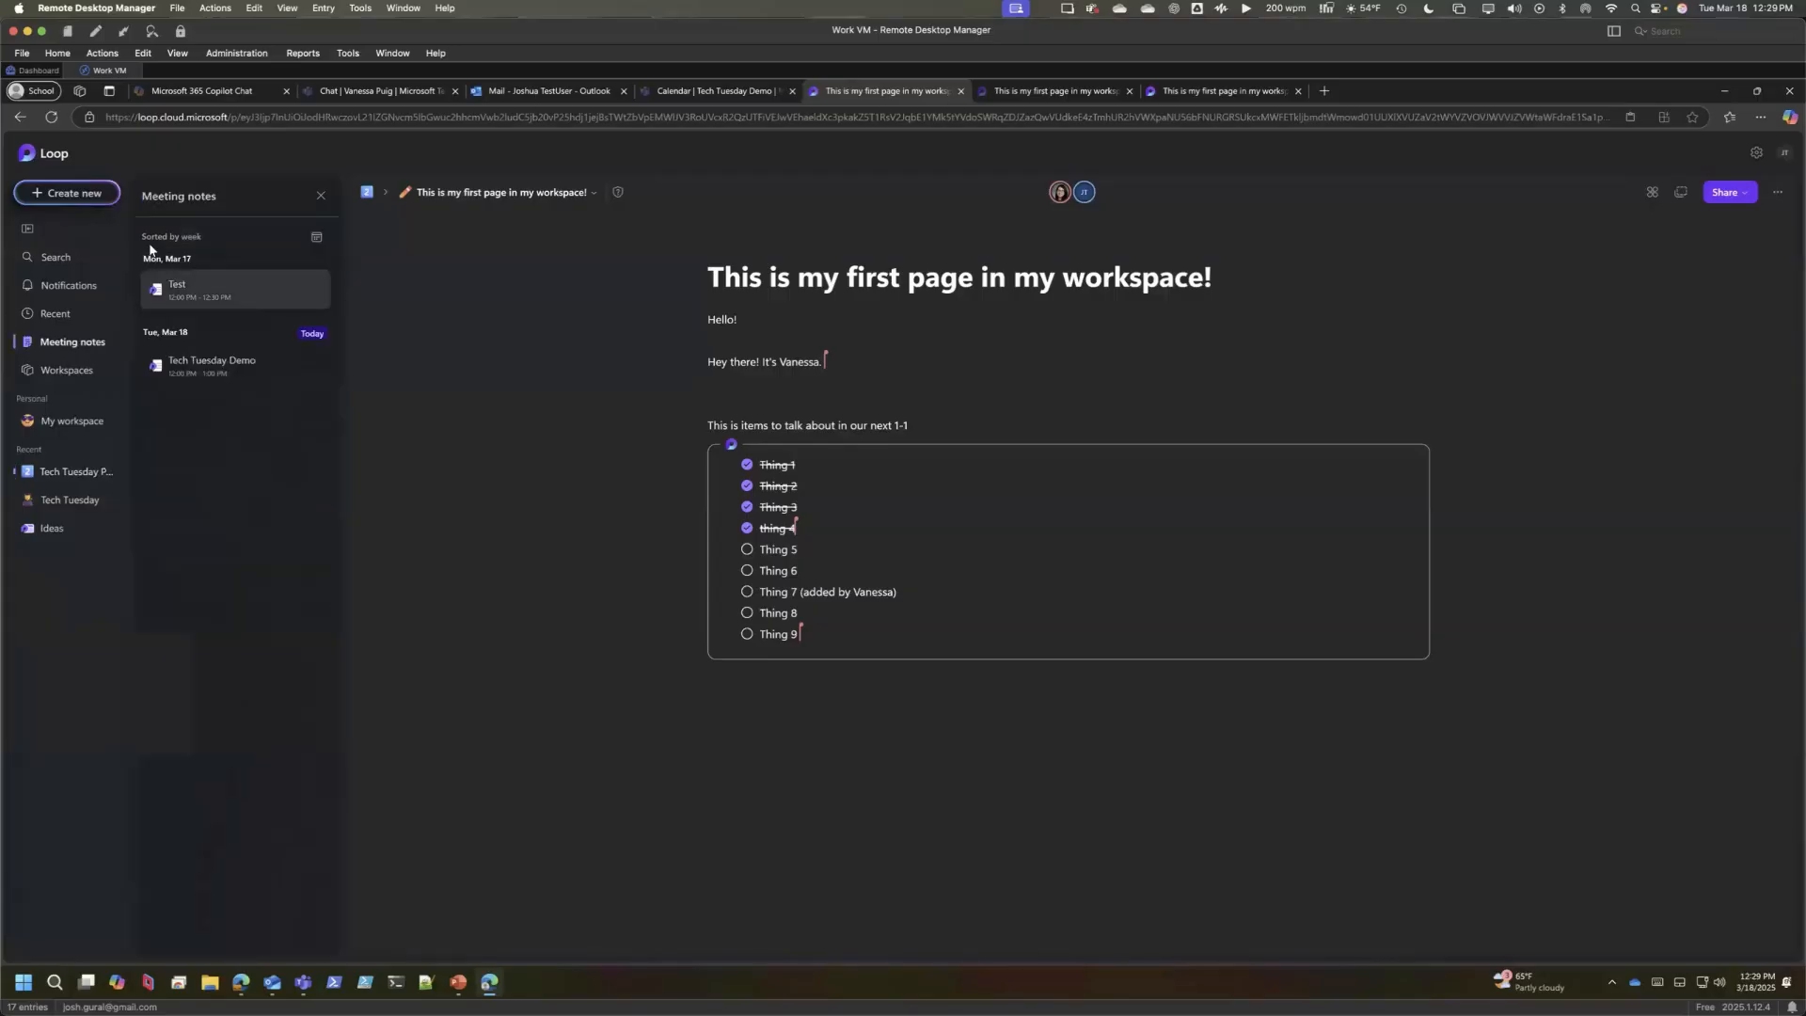
{"action": "left_click", "coordinate": [207, 372]}
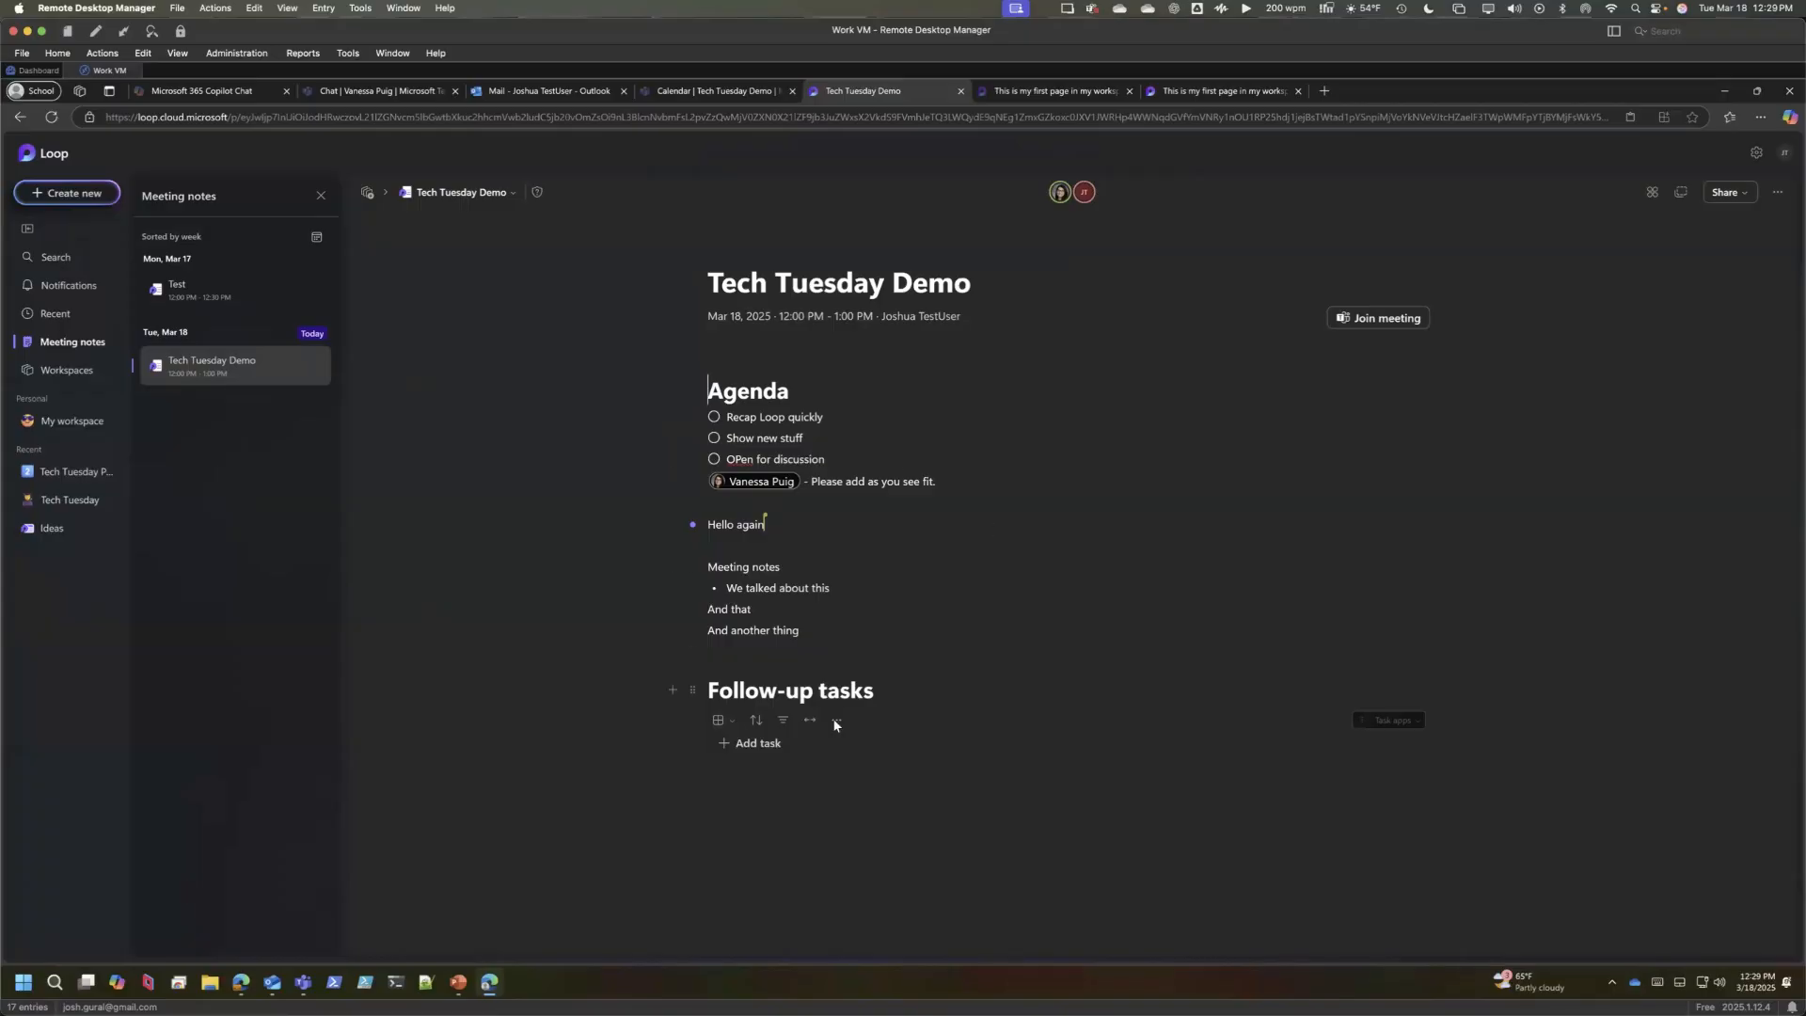
{"action": "left_click", "coordinate": [803, 794]}
{"action": "left_click", "coordinate": [855, 643]}
{"action": "key", "text": "Return"}
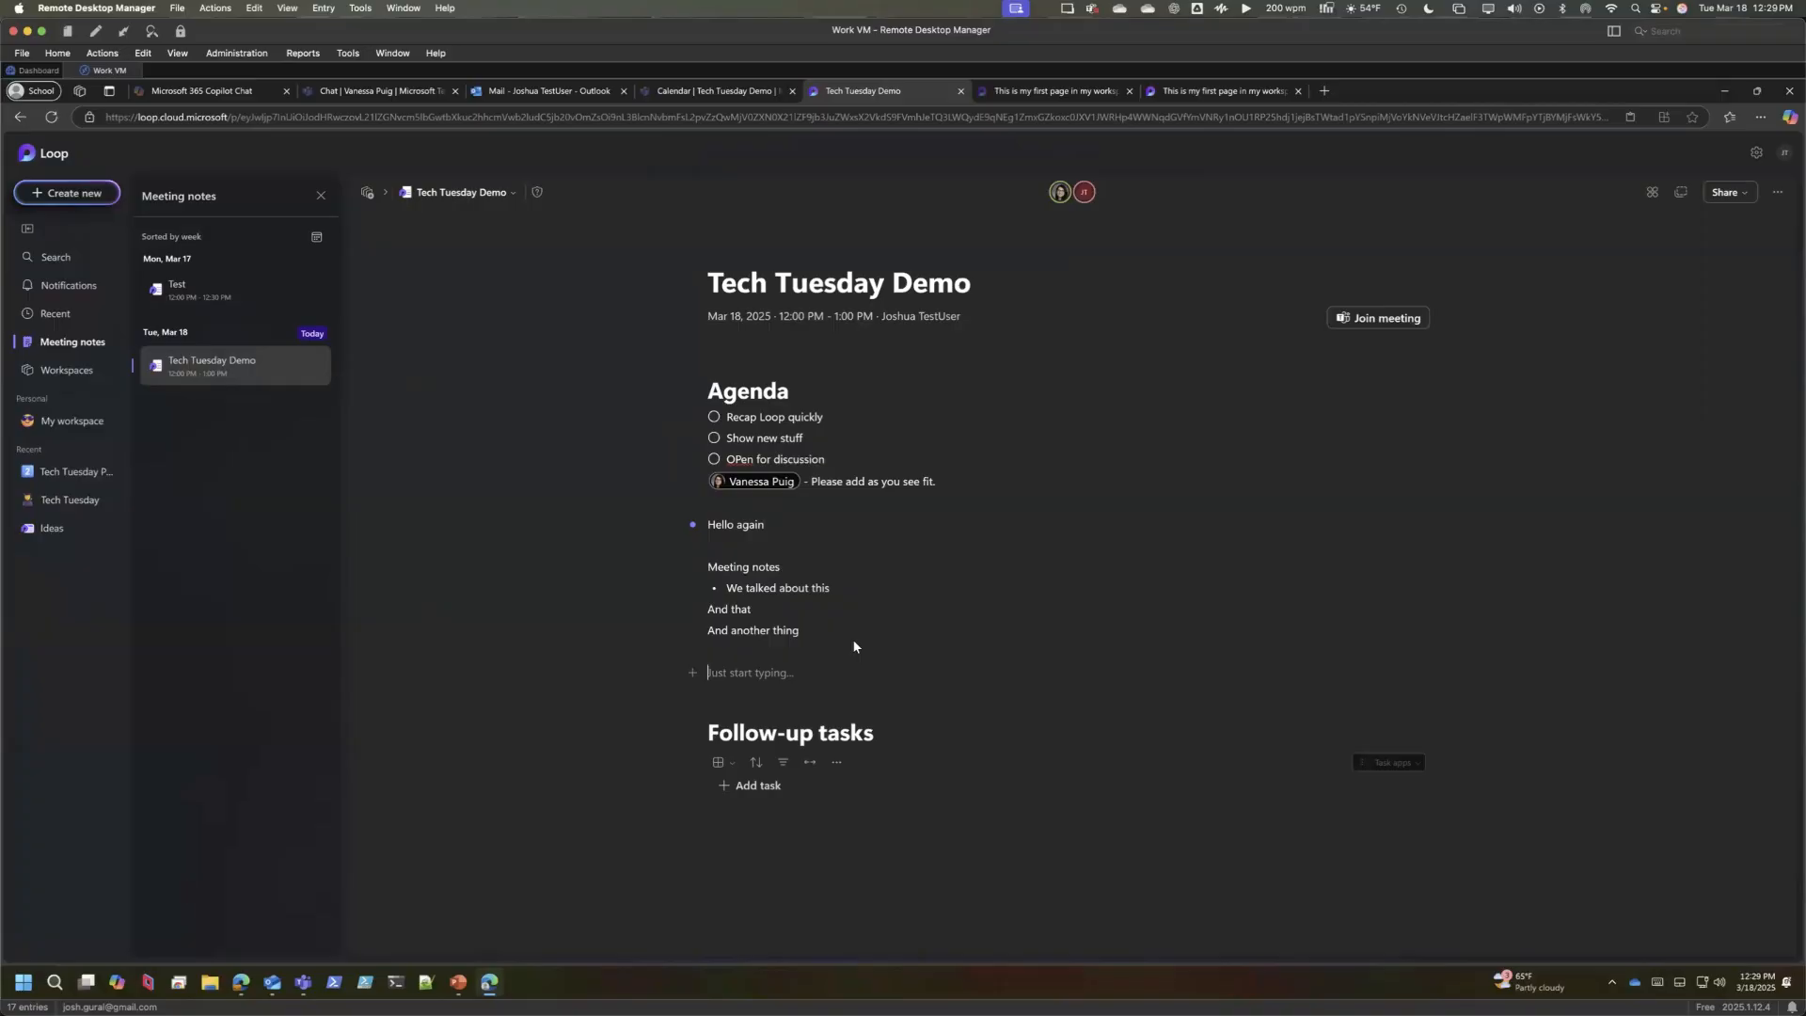
{"action": "type", "text": "@"}
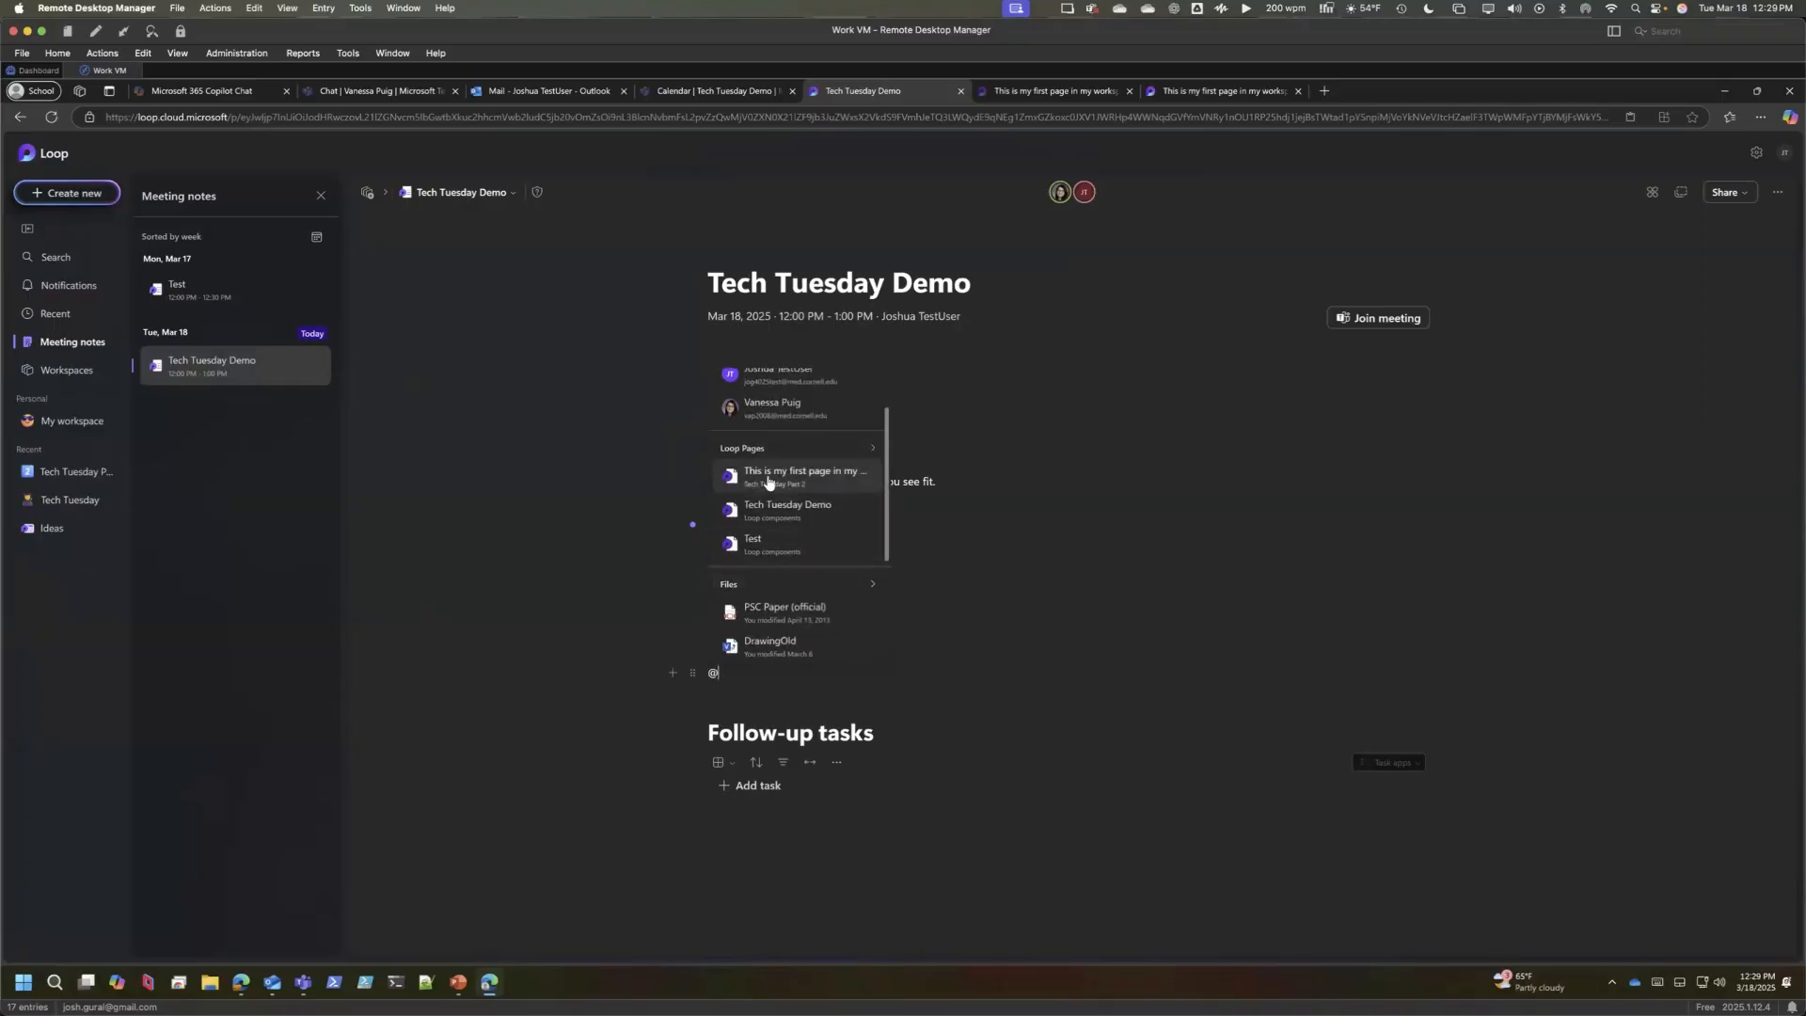
{"action": "left_click", "coordinate": [767, 478]}
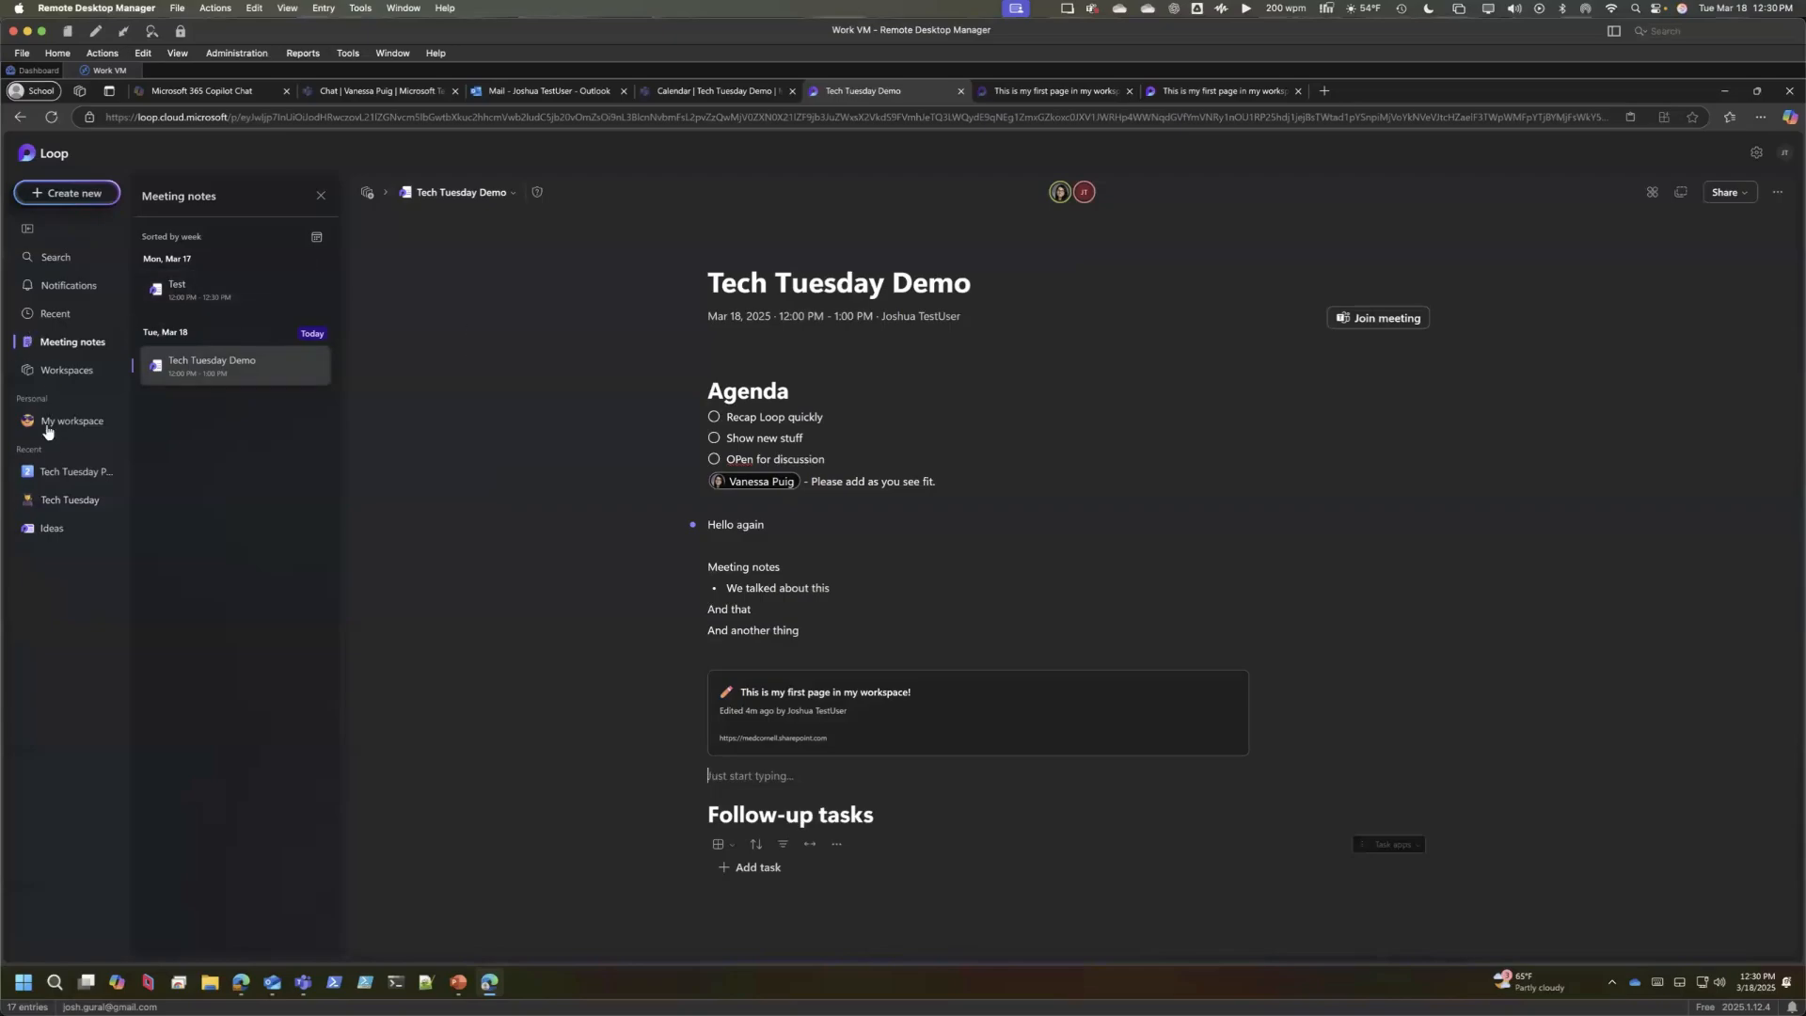
{"action": "left_click", "coordinate": [56, 471]}
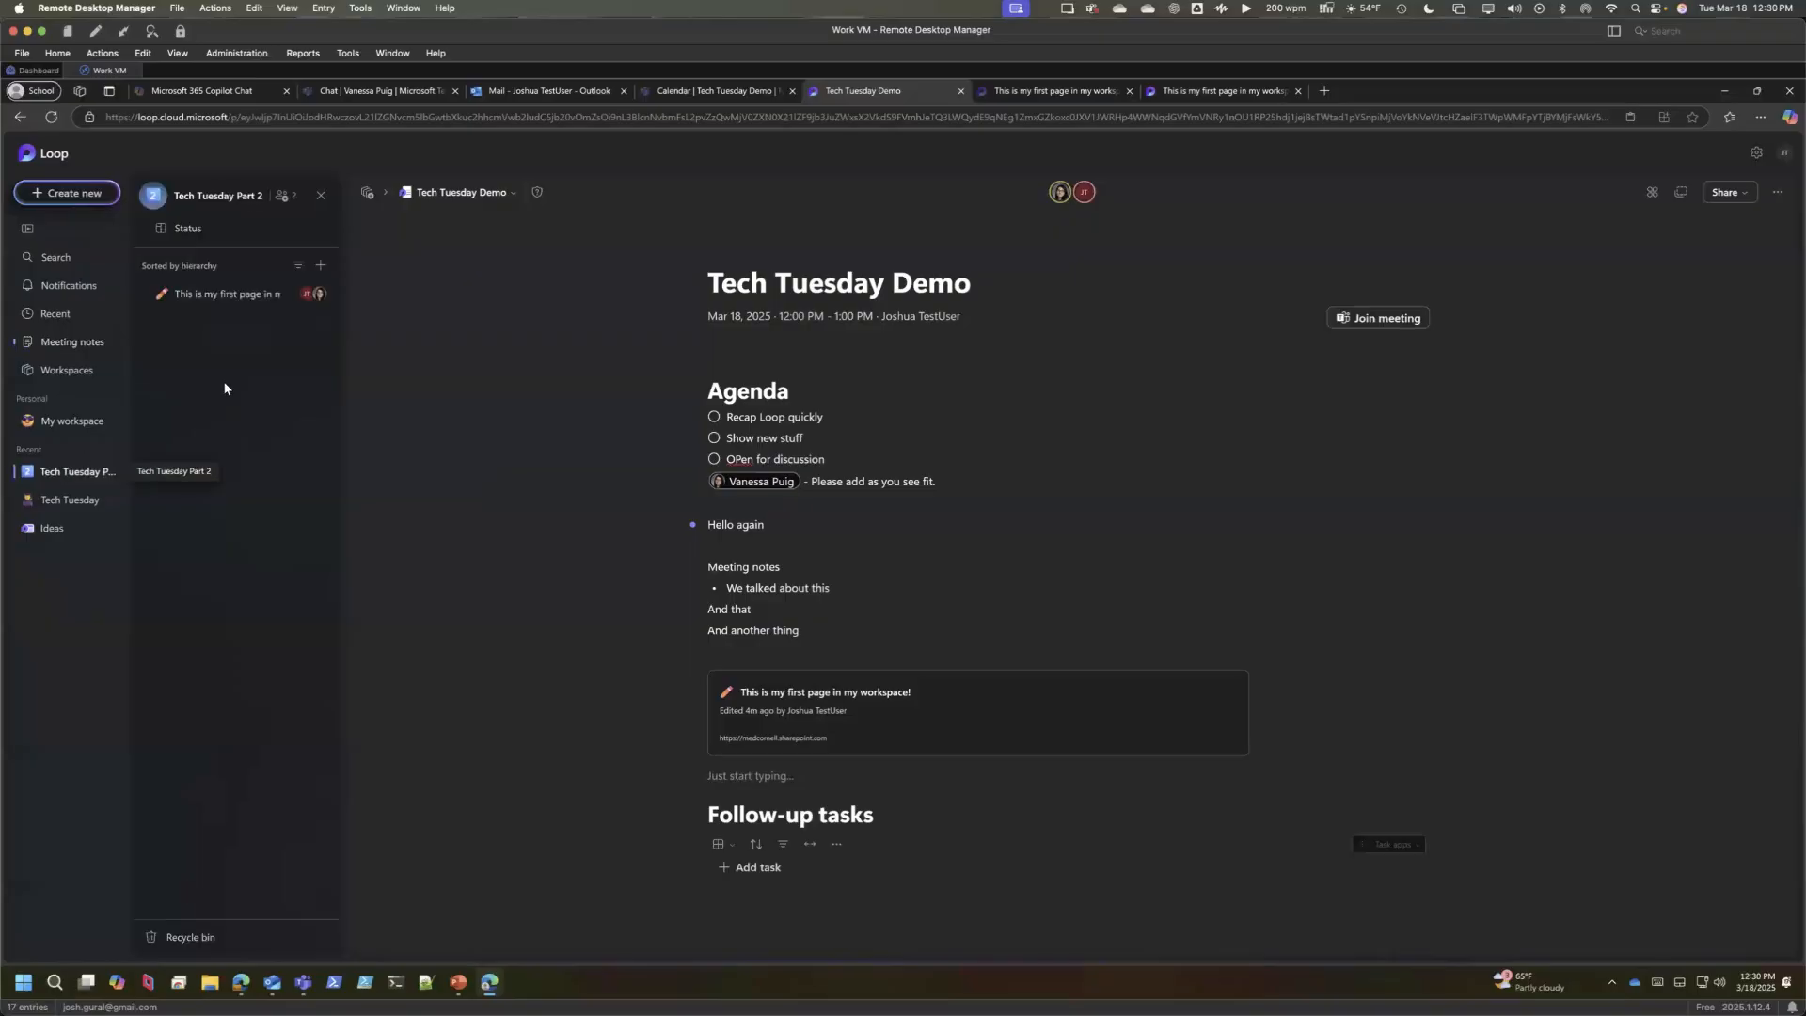
{"action": "left_click", "coordinate": [320, 266]}
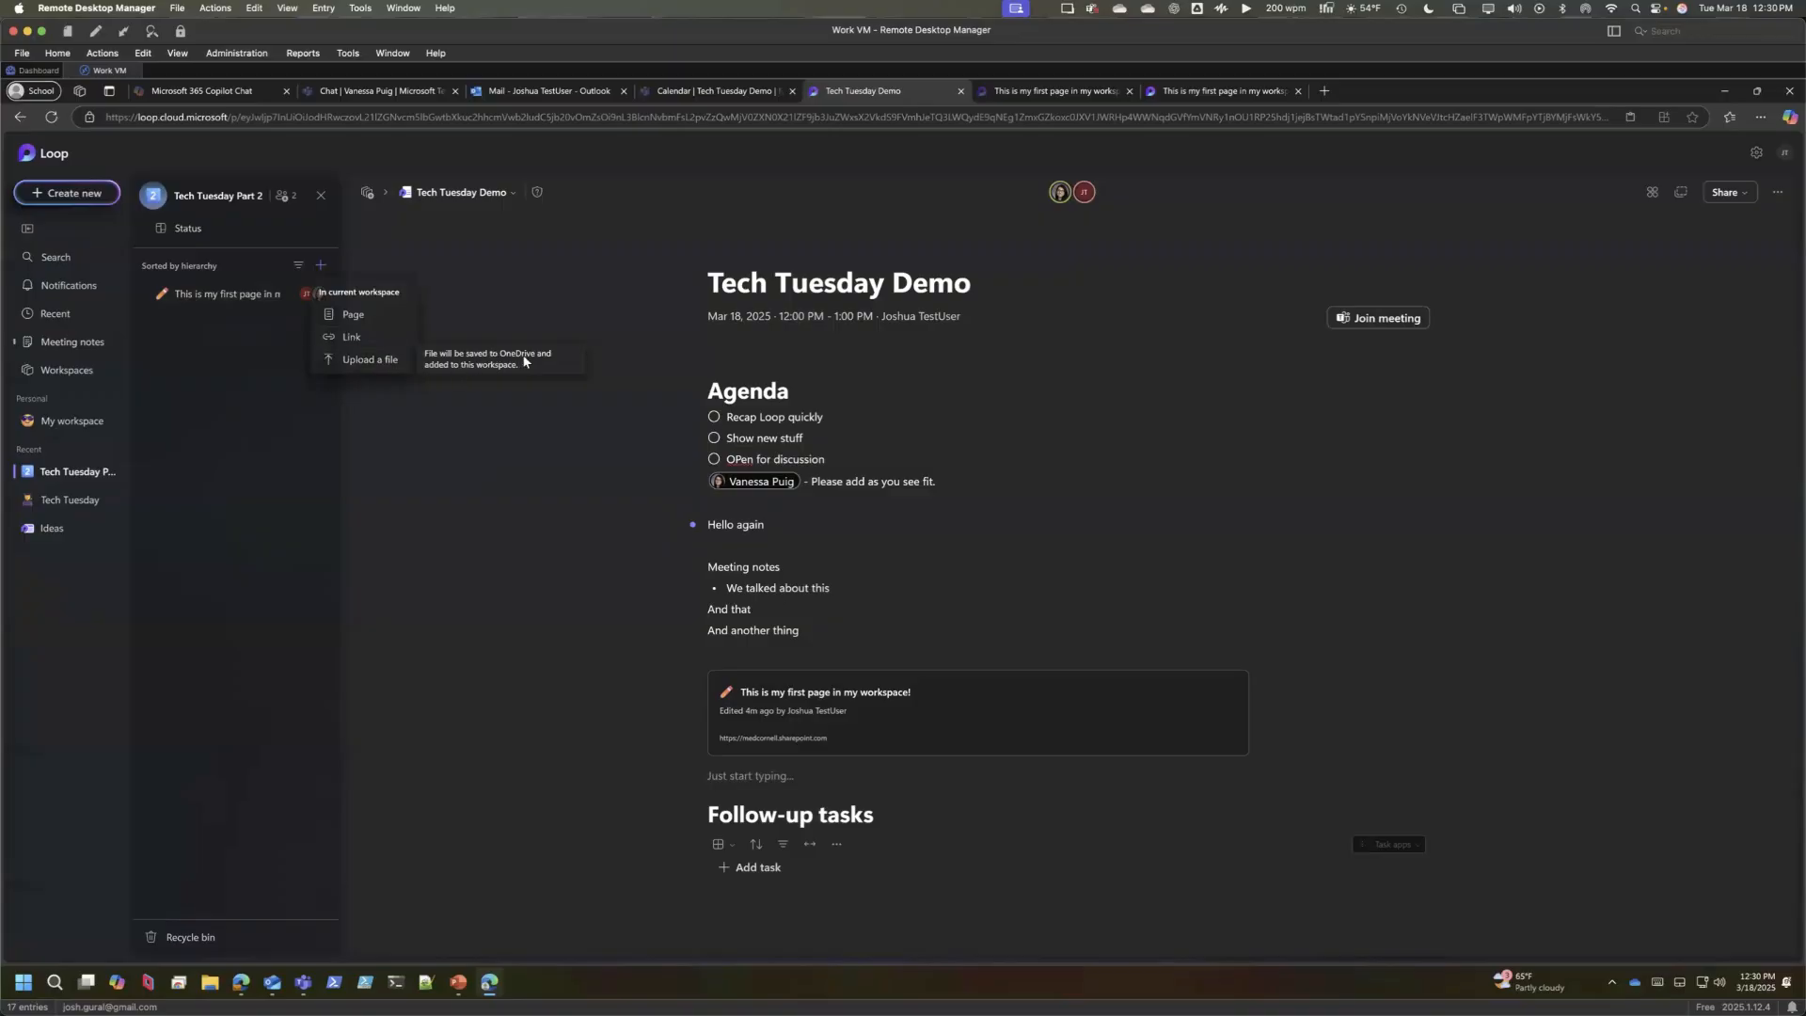
{"action": "left_click", "coordinate": [334, 340]}
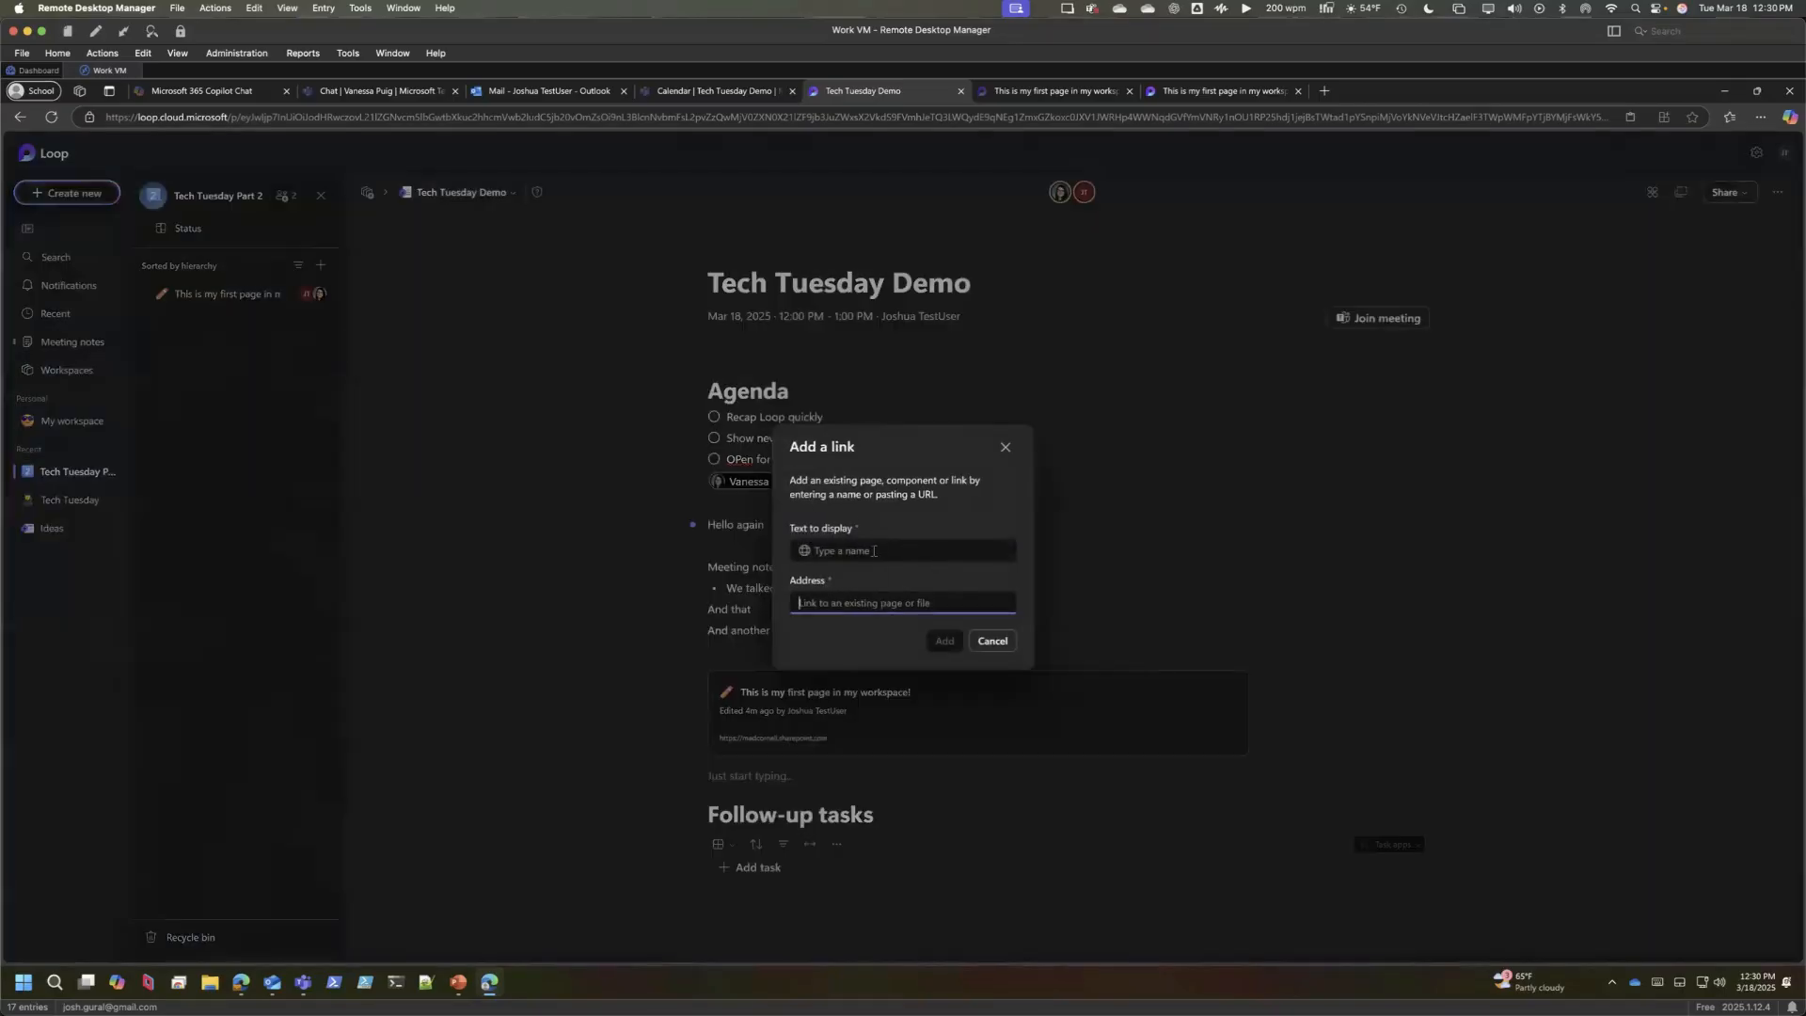
{"action": "left_click", "coordinate": [877, 551]}
{"action": "type", "text": "Google"}
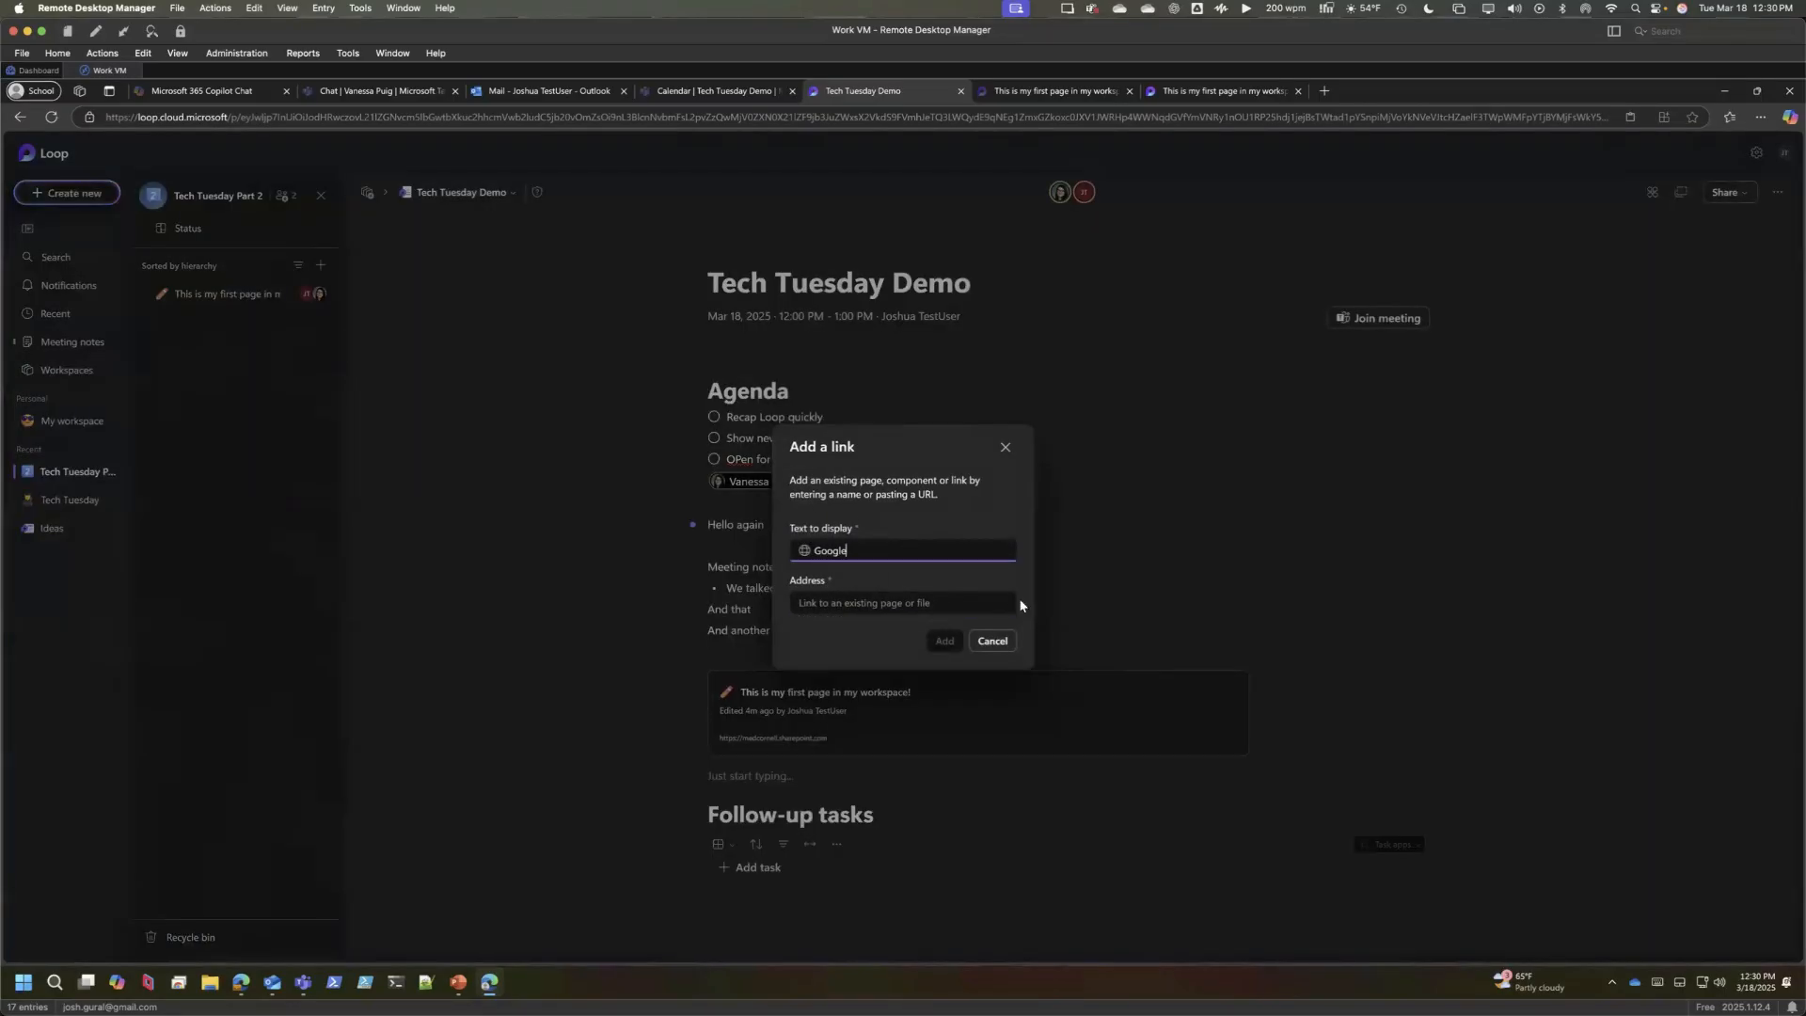
{"action": "left_click", "coordinate": [957, 610]}
{"action": "type", "text": "www.go"}
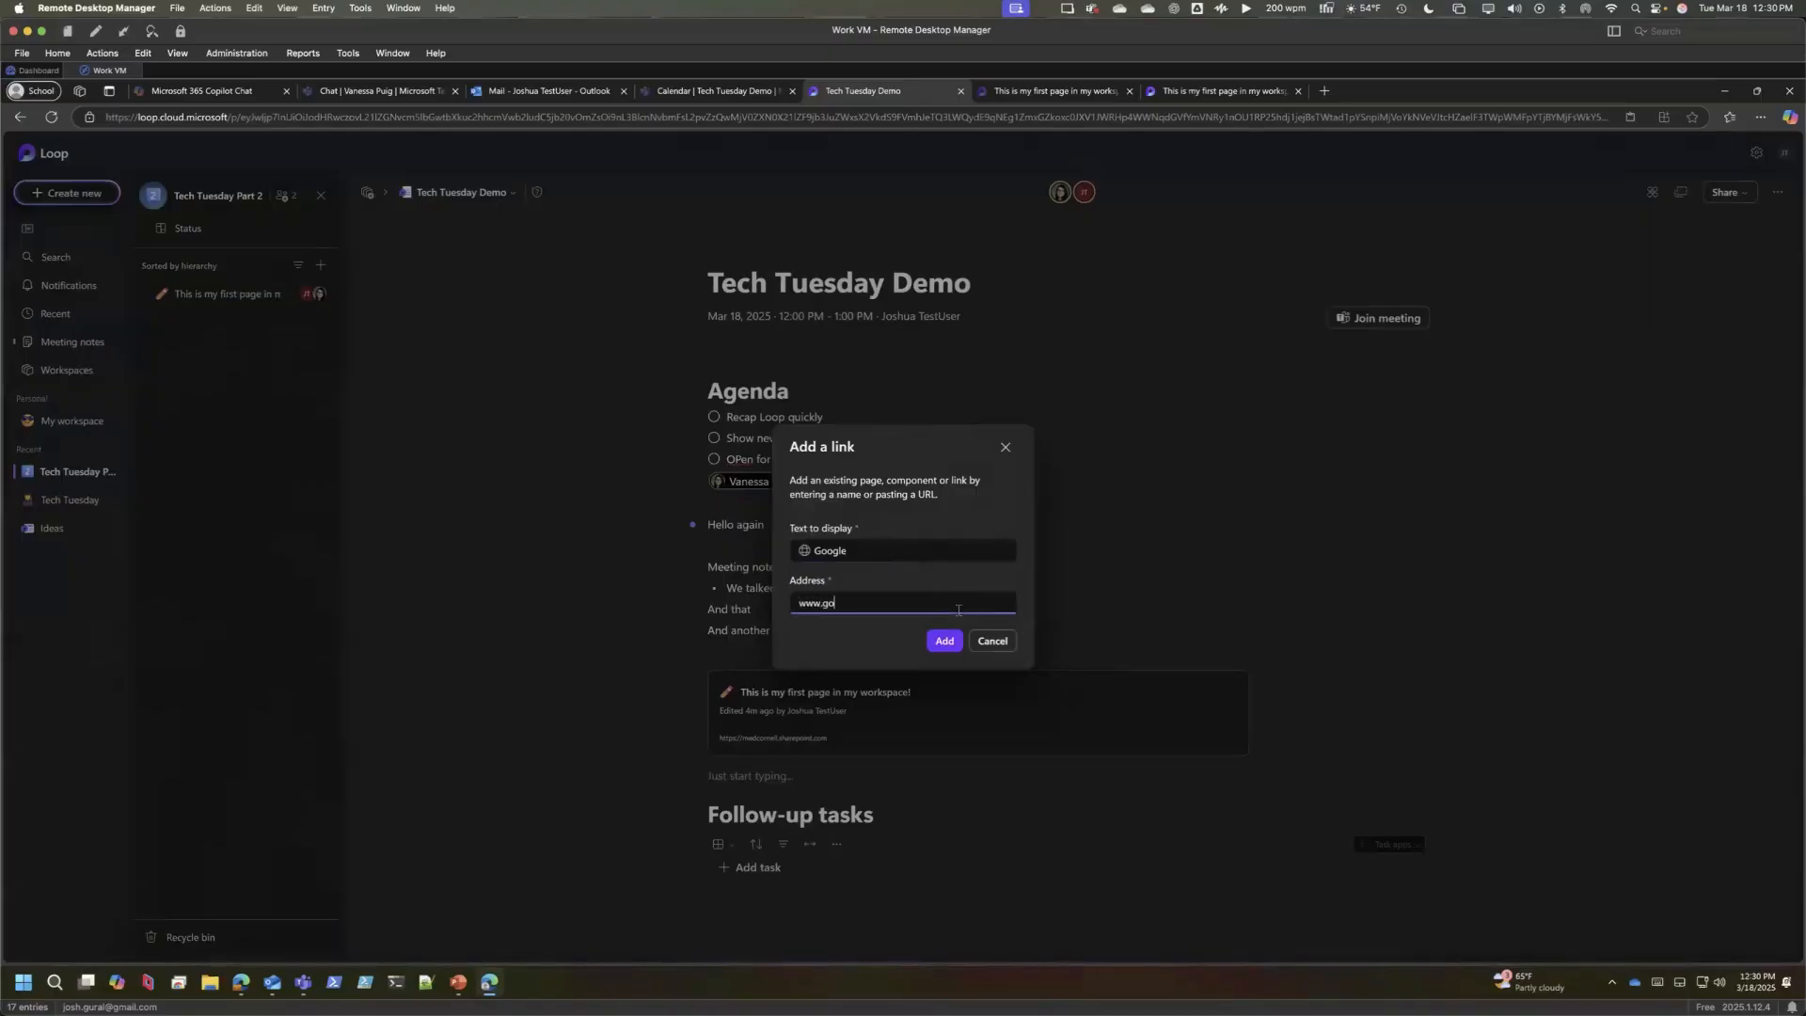
{"action": "type", "text": "ogle.com"}
{"action": "left_click", "coordinate": [944, 640]}
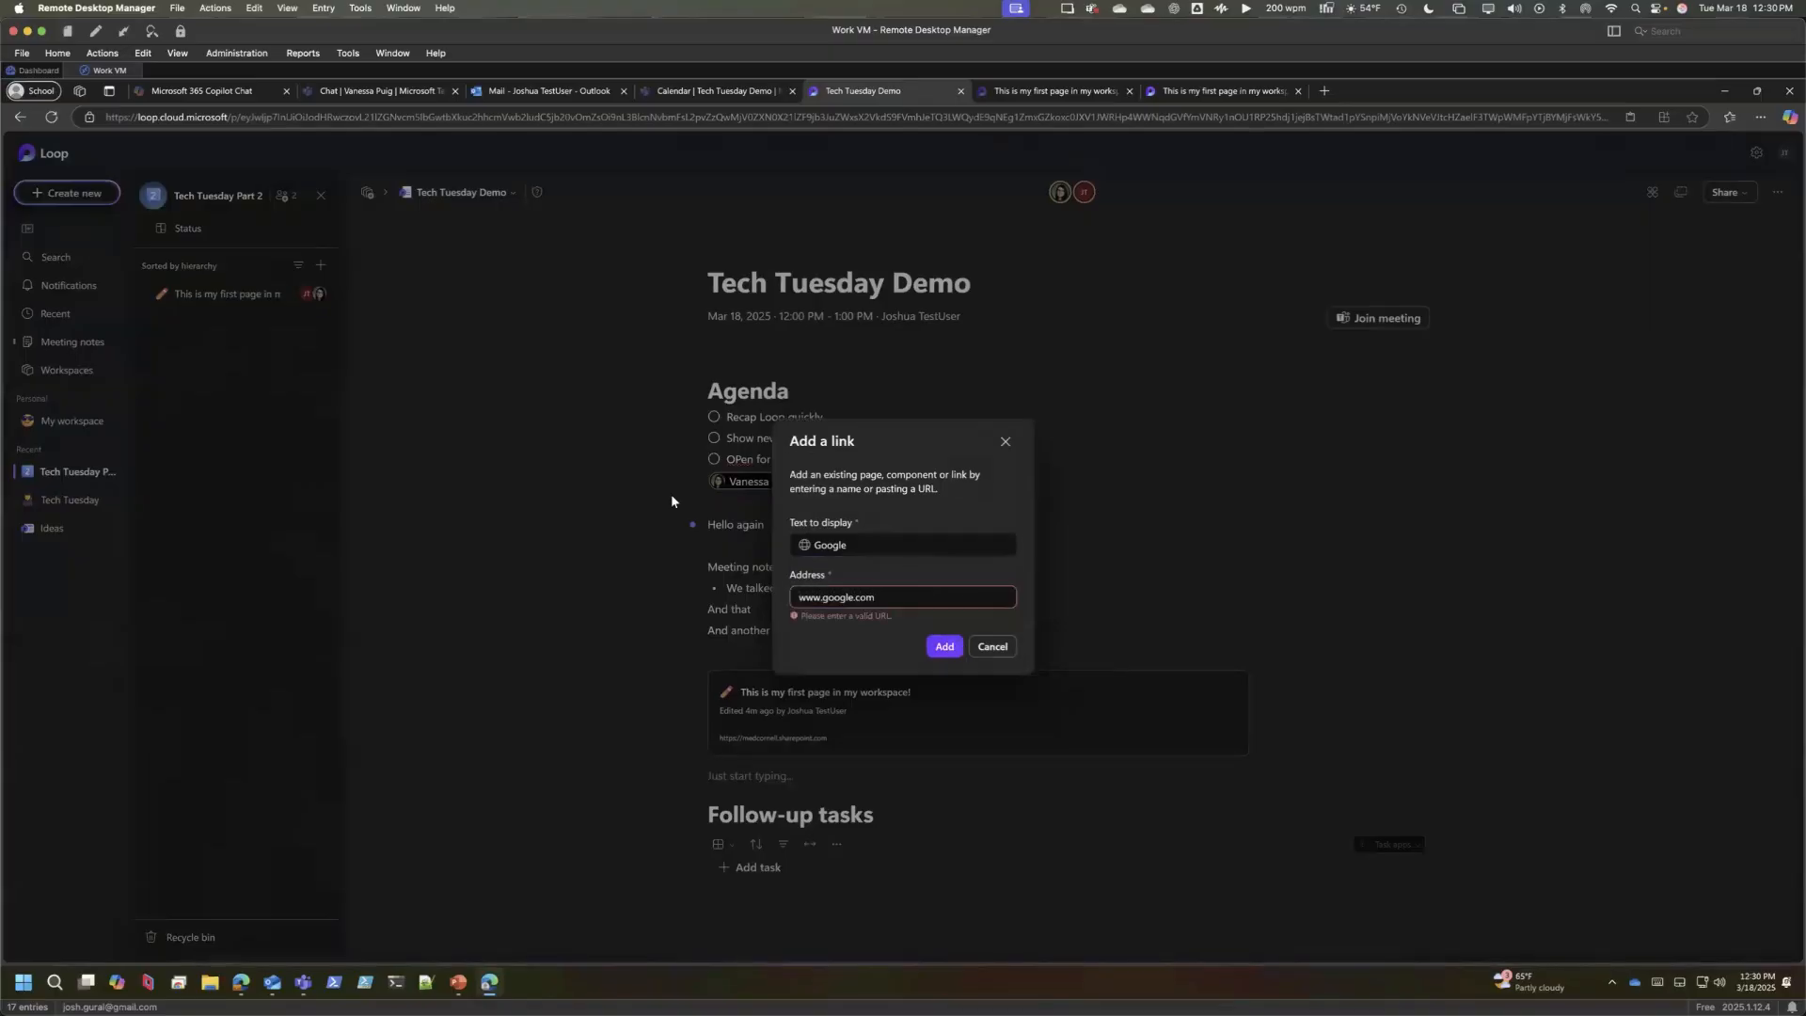
{"action": "left_click", "coordinate": [798, 599]}
{"action": "type", "text": "https"}
{"action": "type", "text": "://"}
{"action": "key", "text": "Return"}
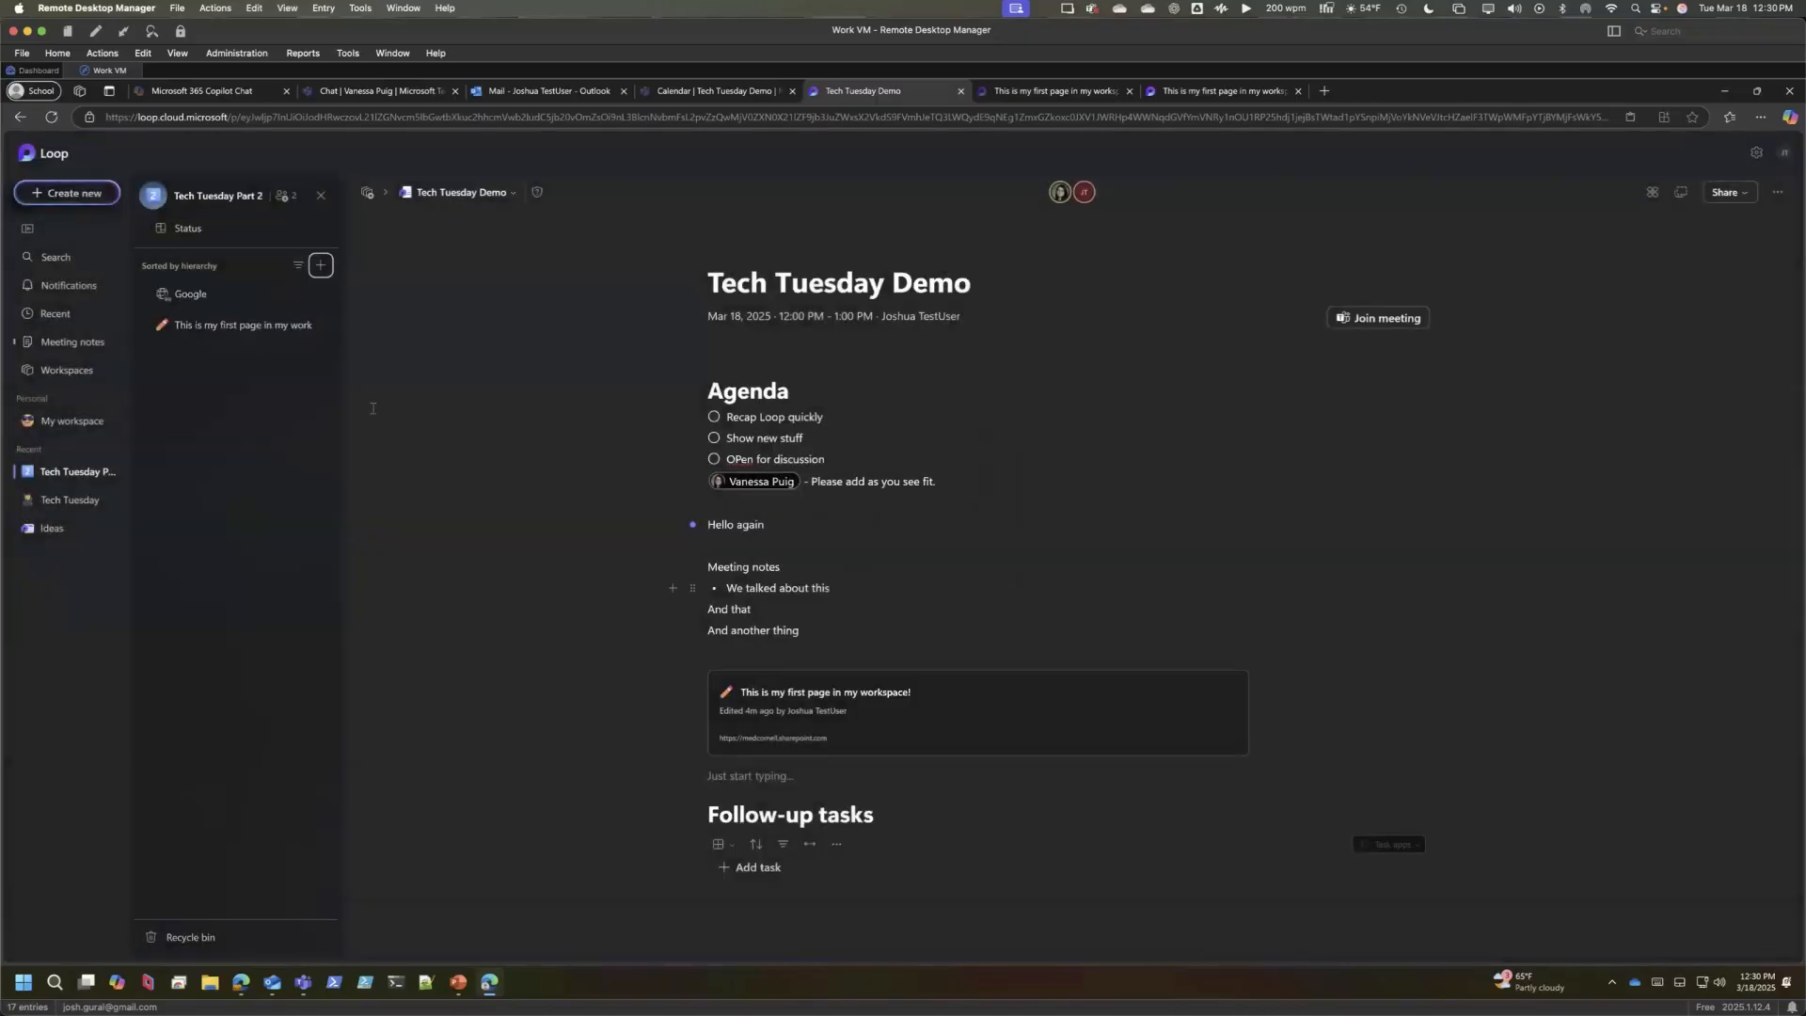
{"action": "left_click", "coordinate": [191, 294]}
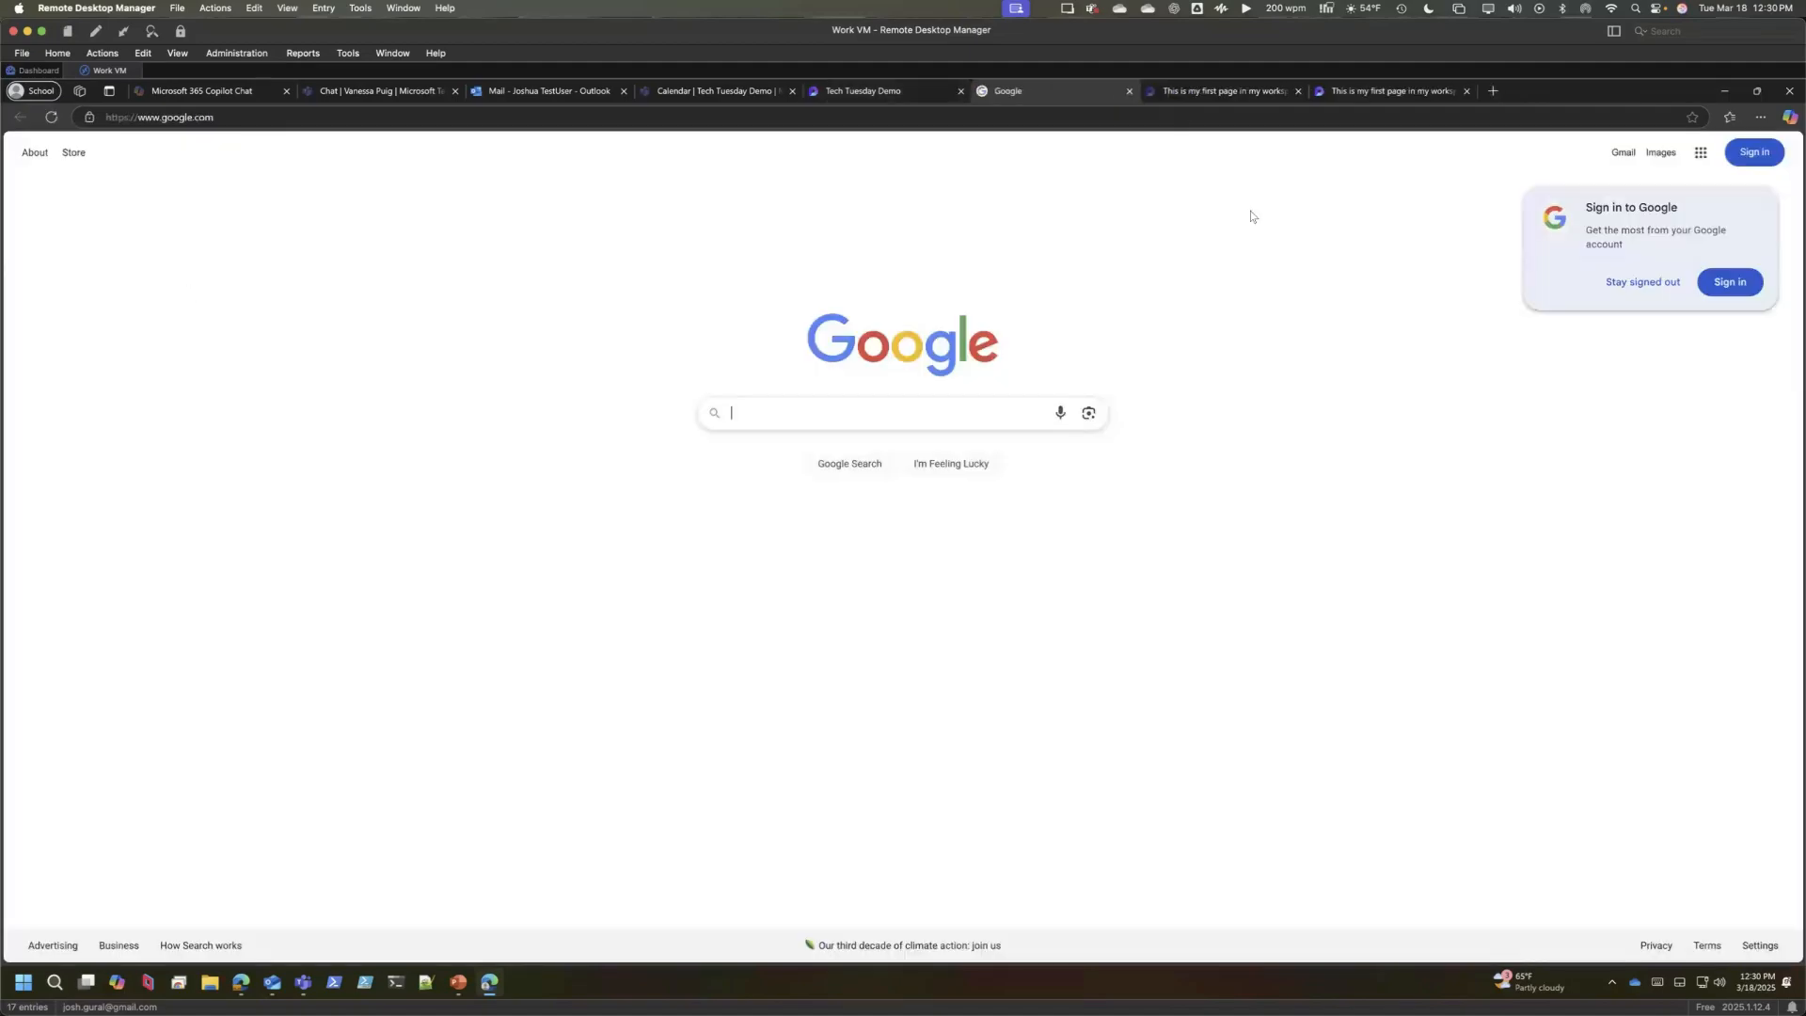
{"action": "left_click", "coordinate": [859, 90]}
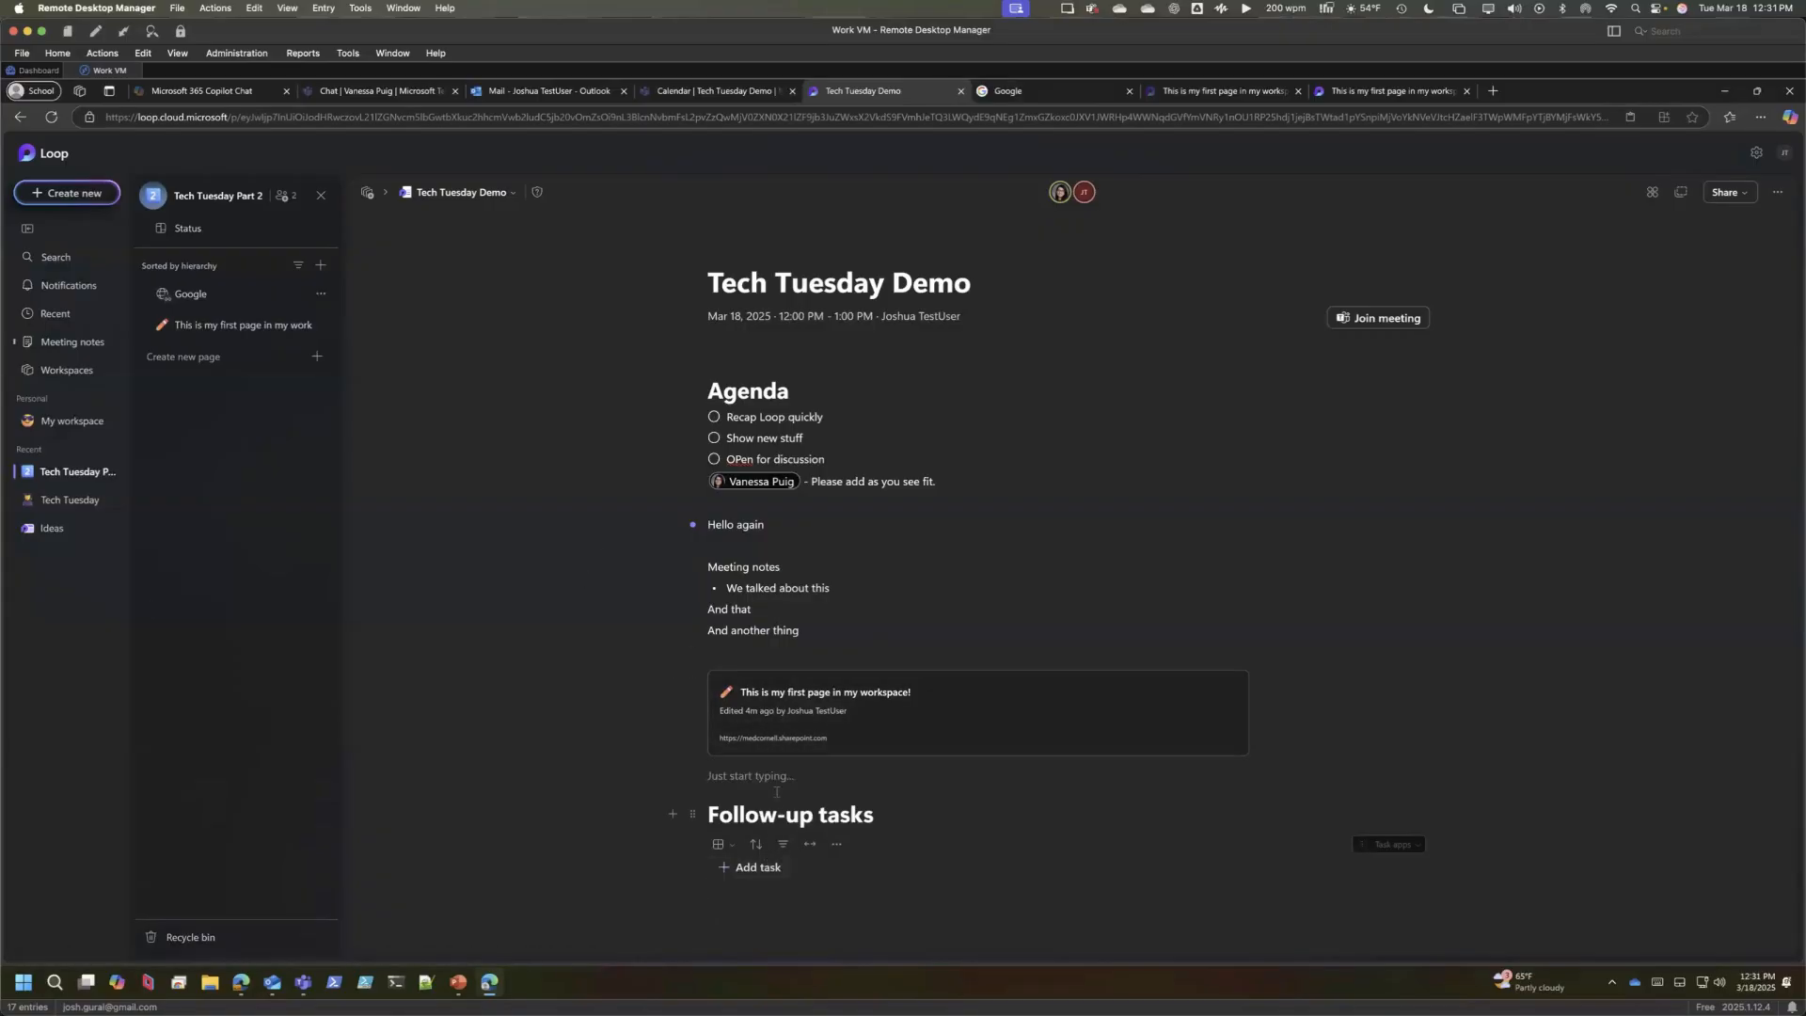
- Insert a Task list template below the checklist component on the page "This is my first page in my workspace!"
{"action": "left_click", "coordinate": [234, 325]}
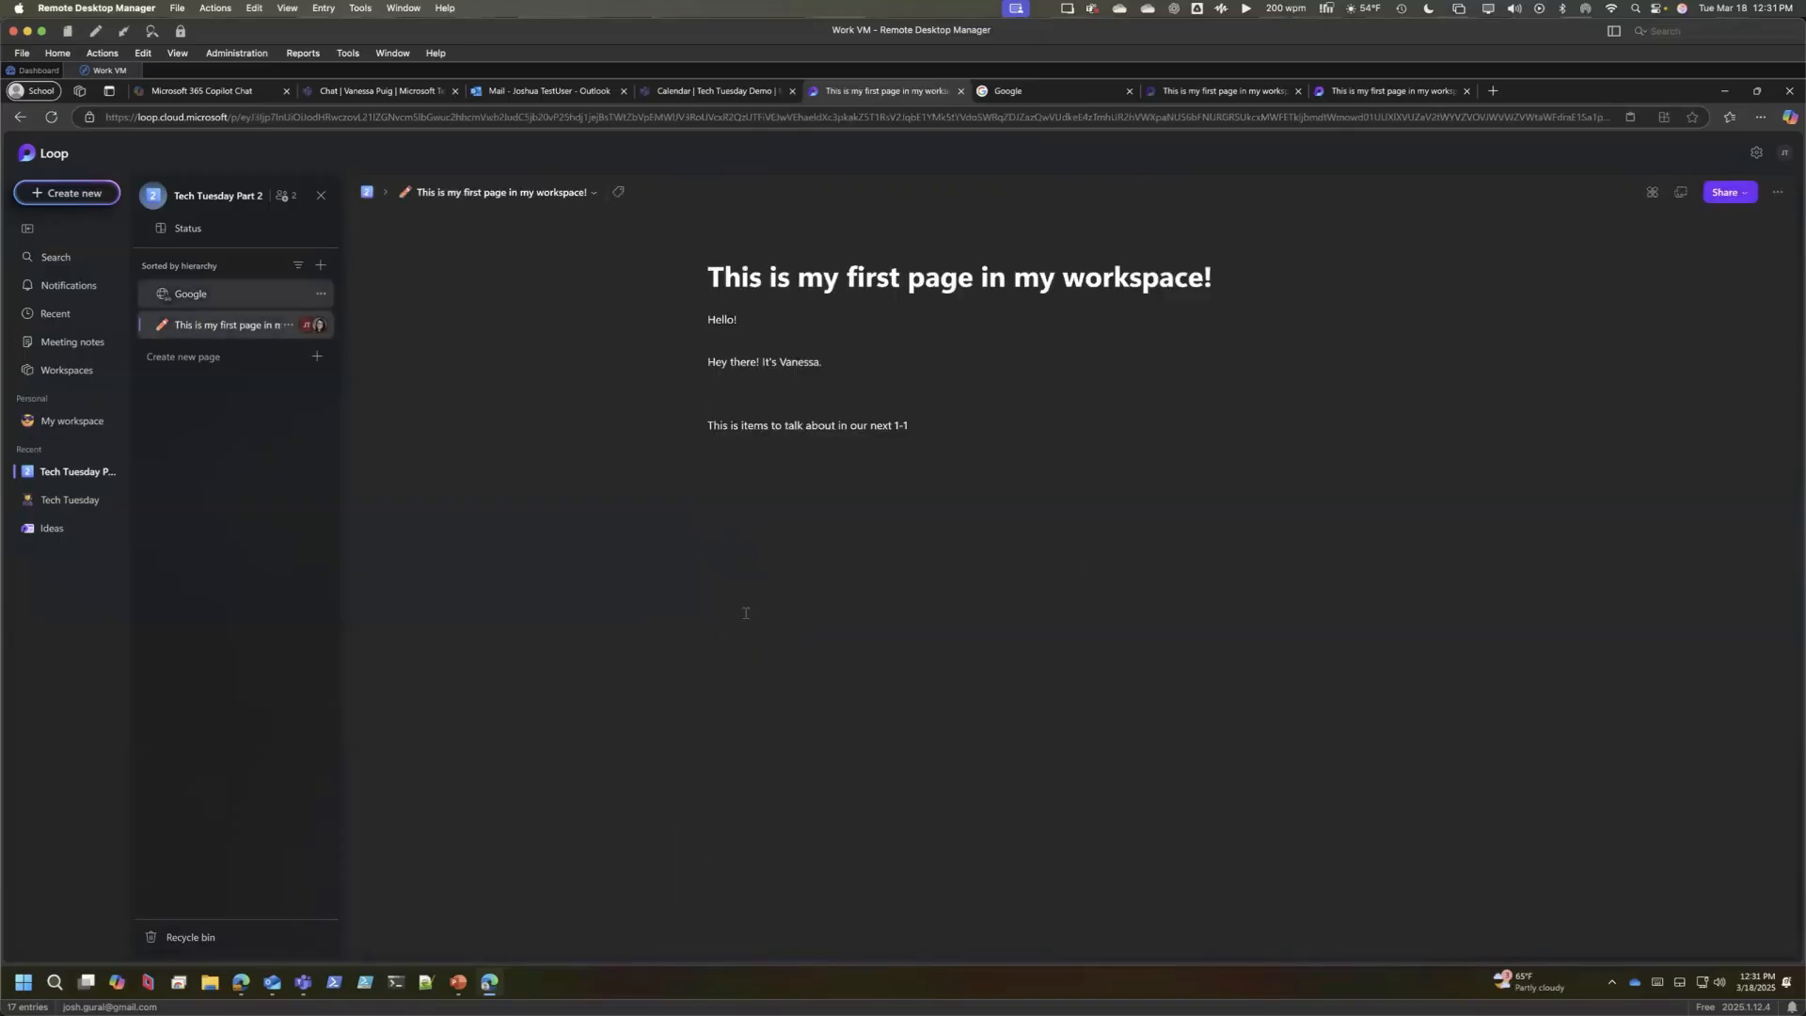
{"action": "left_click", "coordinate": [754, 743]}
{"action": "type", "text": "/"}
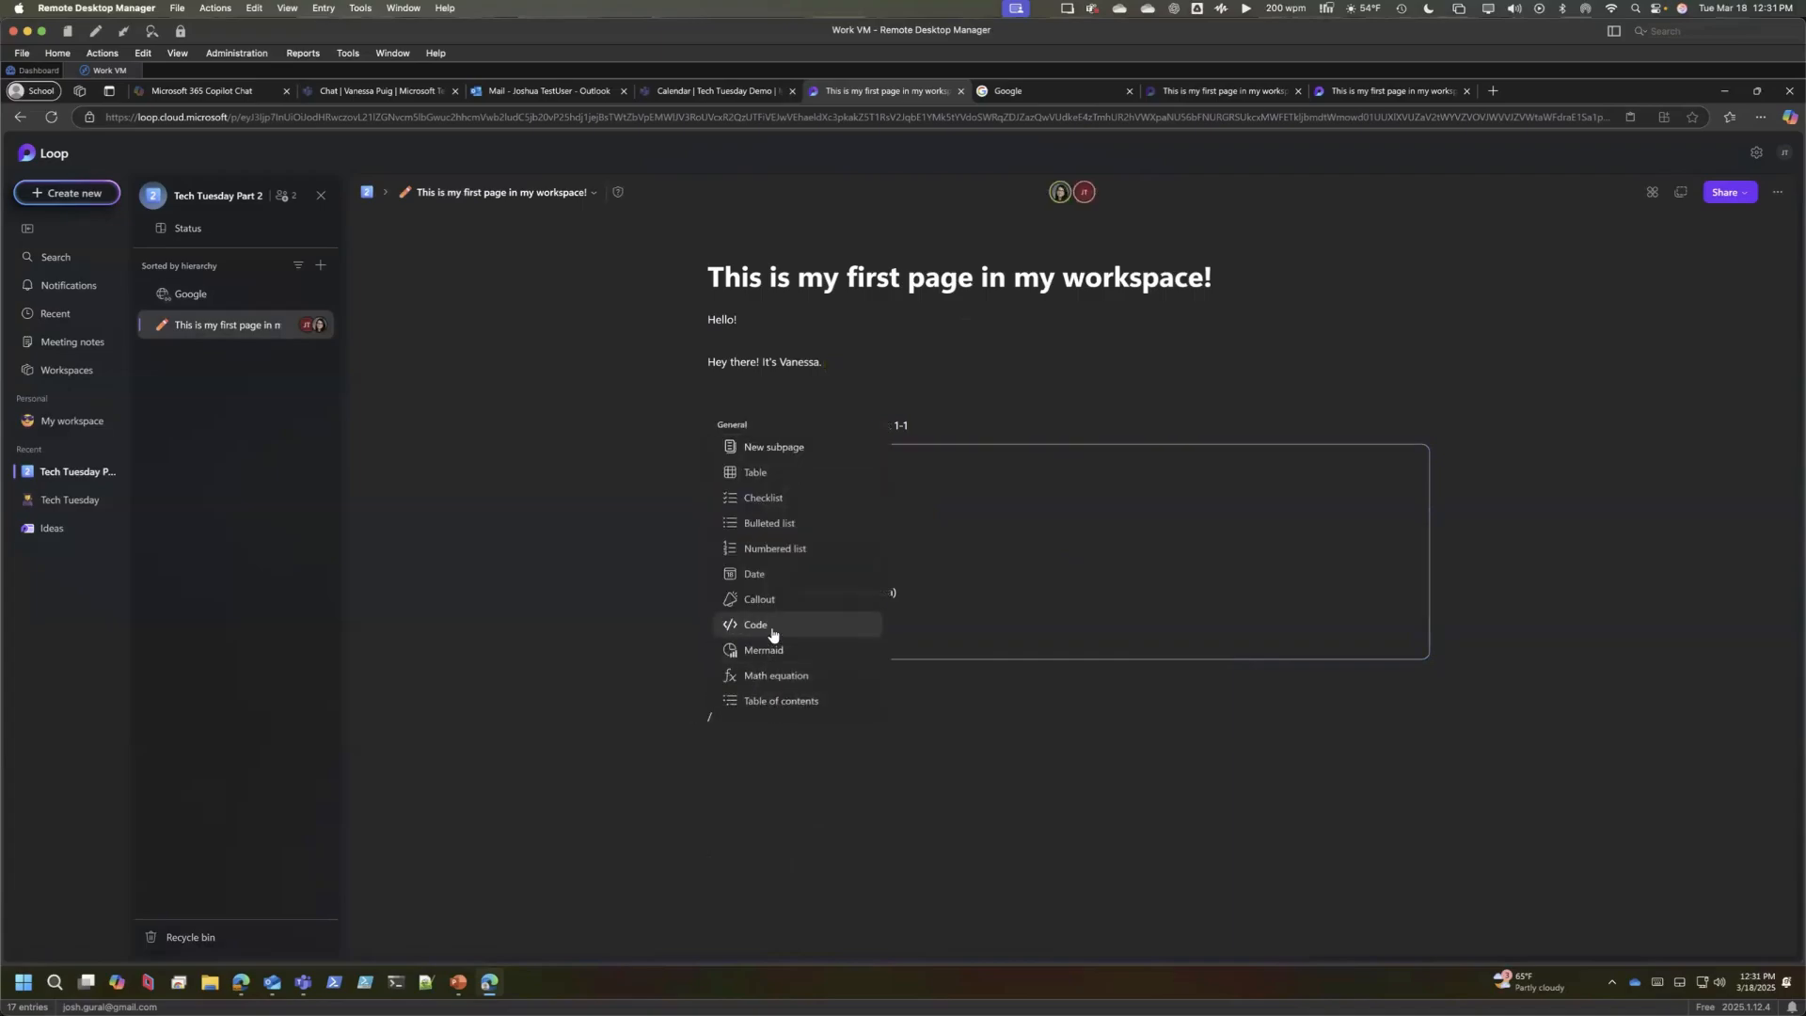
{"action": "scroll", "coordinate": [779, 536], "scroll_direction": "down", "scroll_amount": 10}
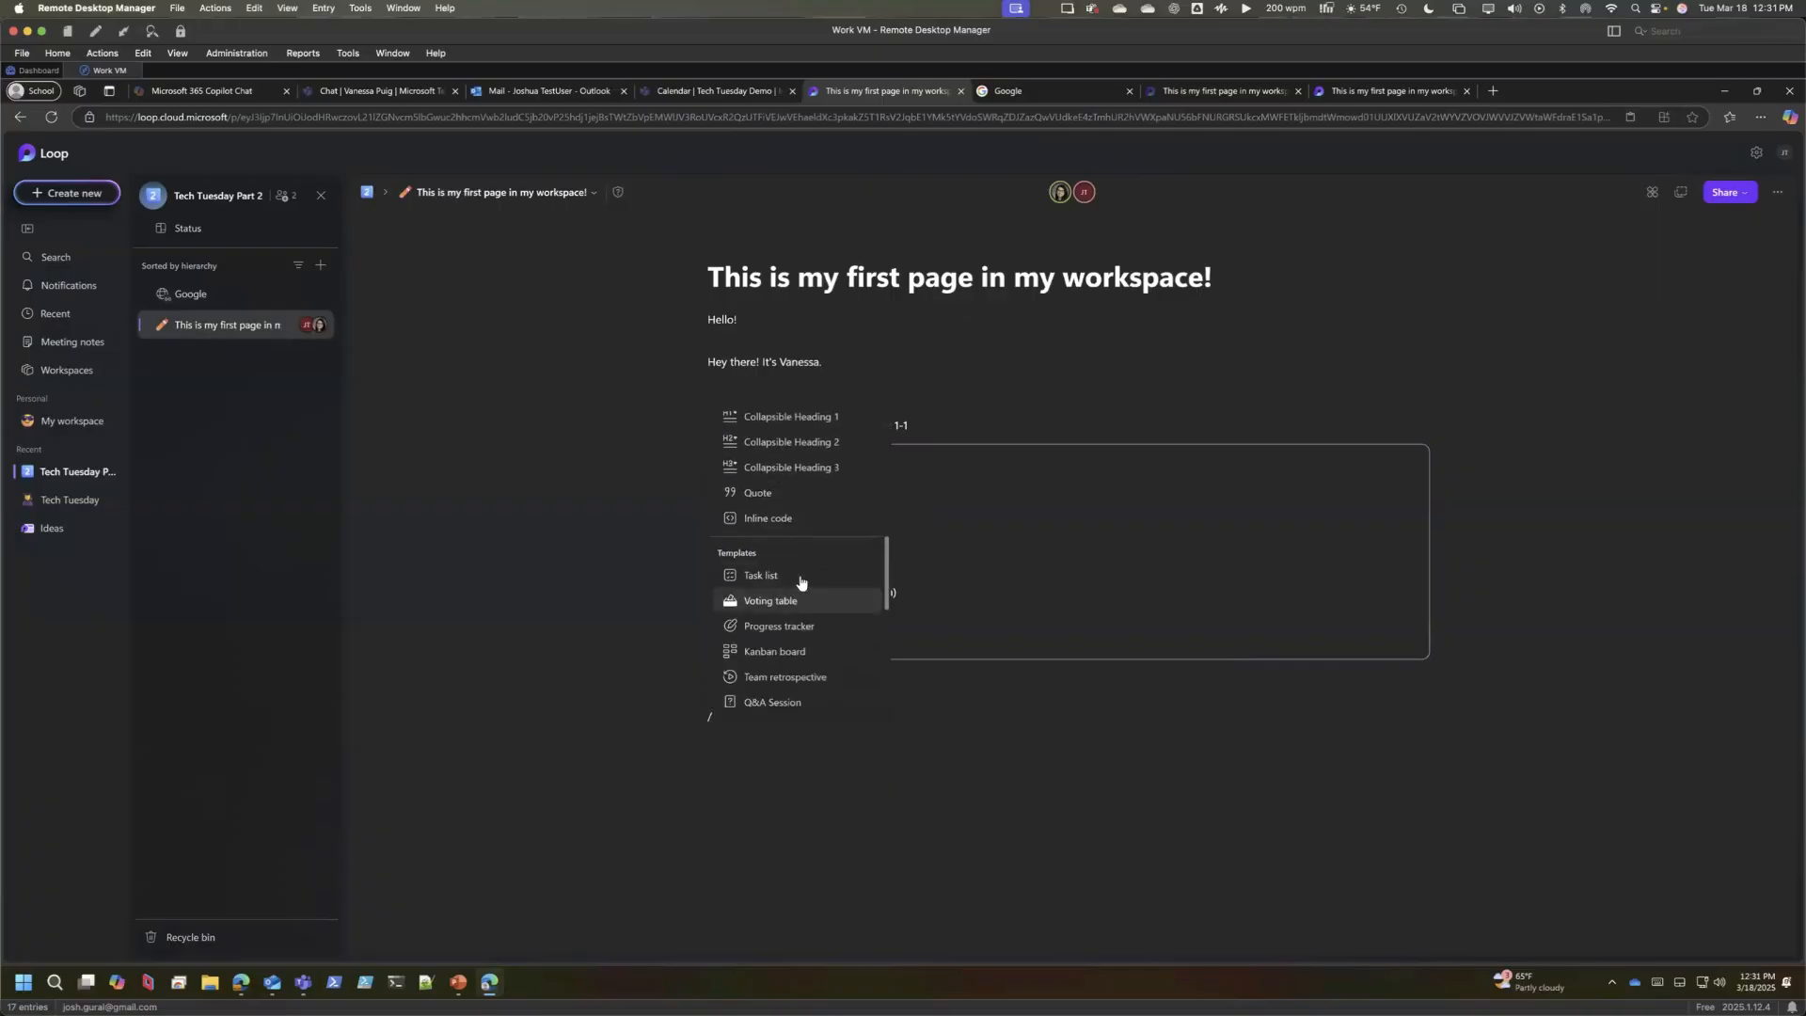
{"action": "scroll", "coordinate": [790, 583], "scroll_direction": "down", "scroll_amount": 5}
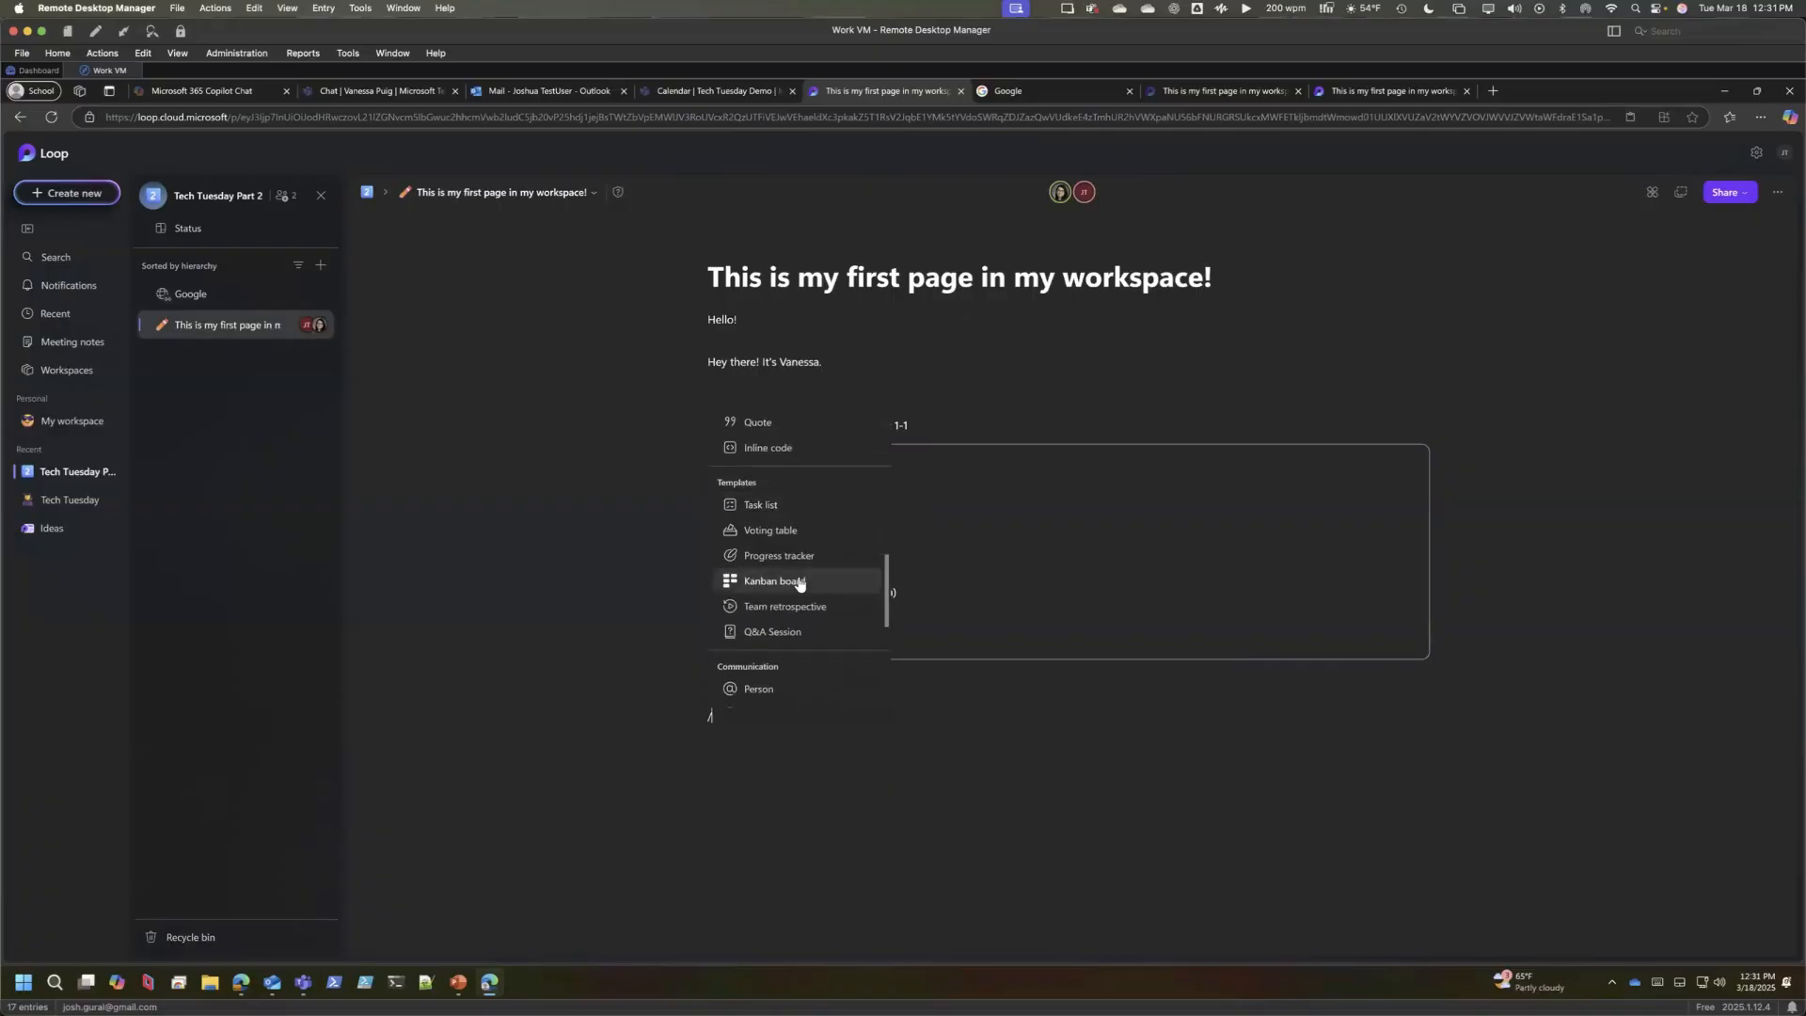
{"action": "left_click", "coordinate": [753, 504]}
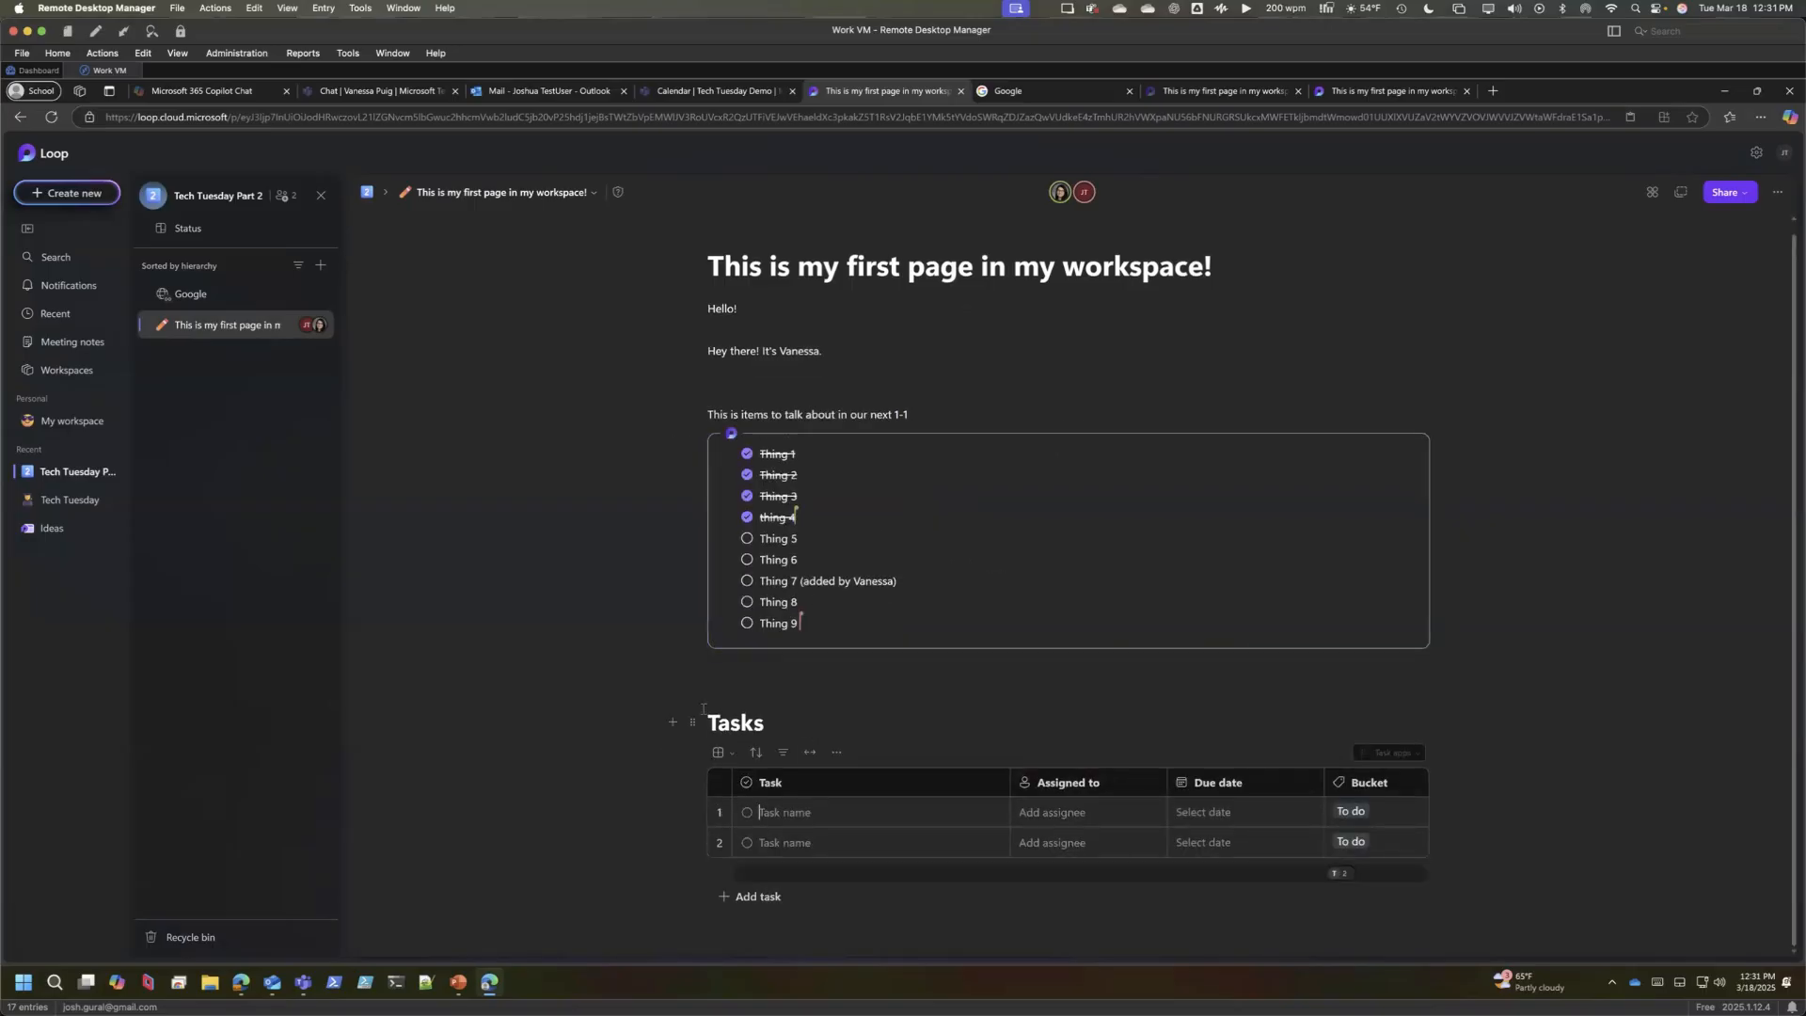
- Convert the task table into a Loop component and copy the component
{"action": "left_click", "coordinate": [692, 750]}
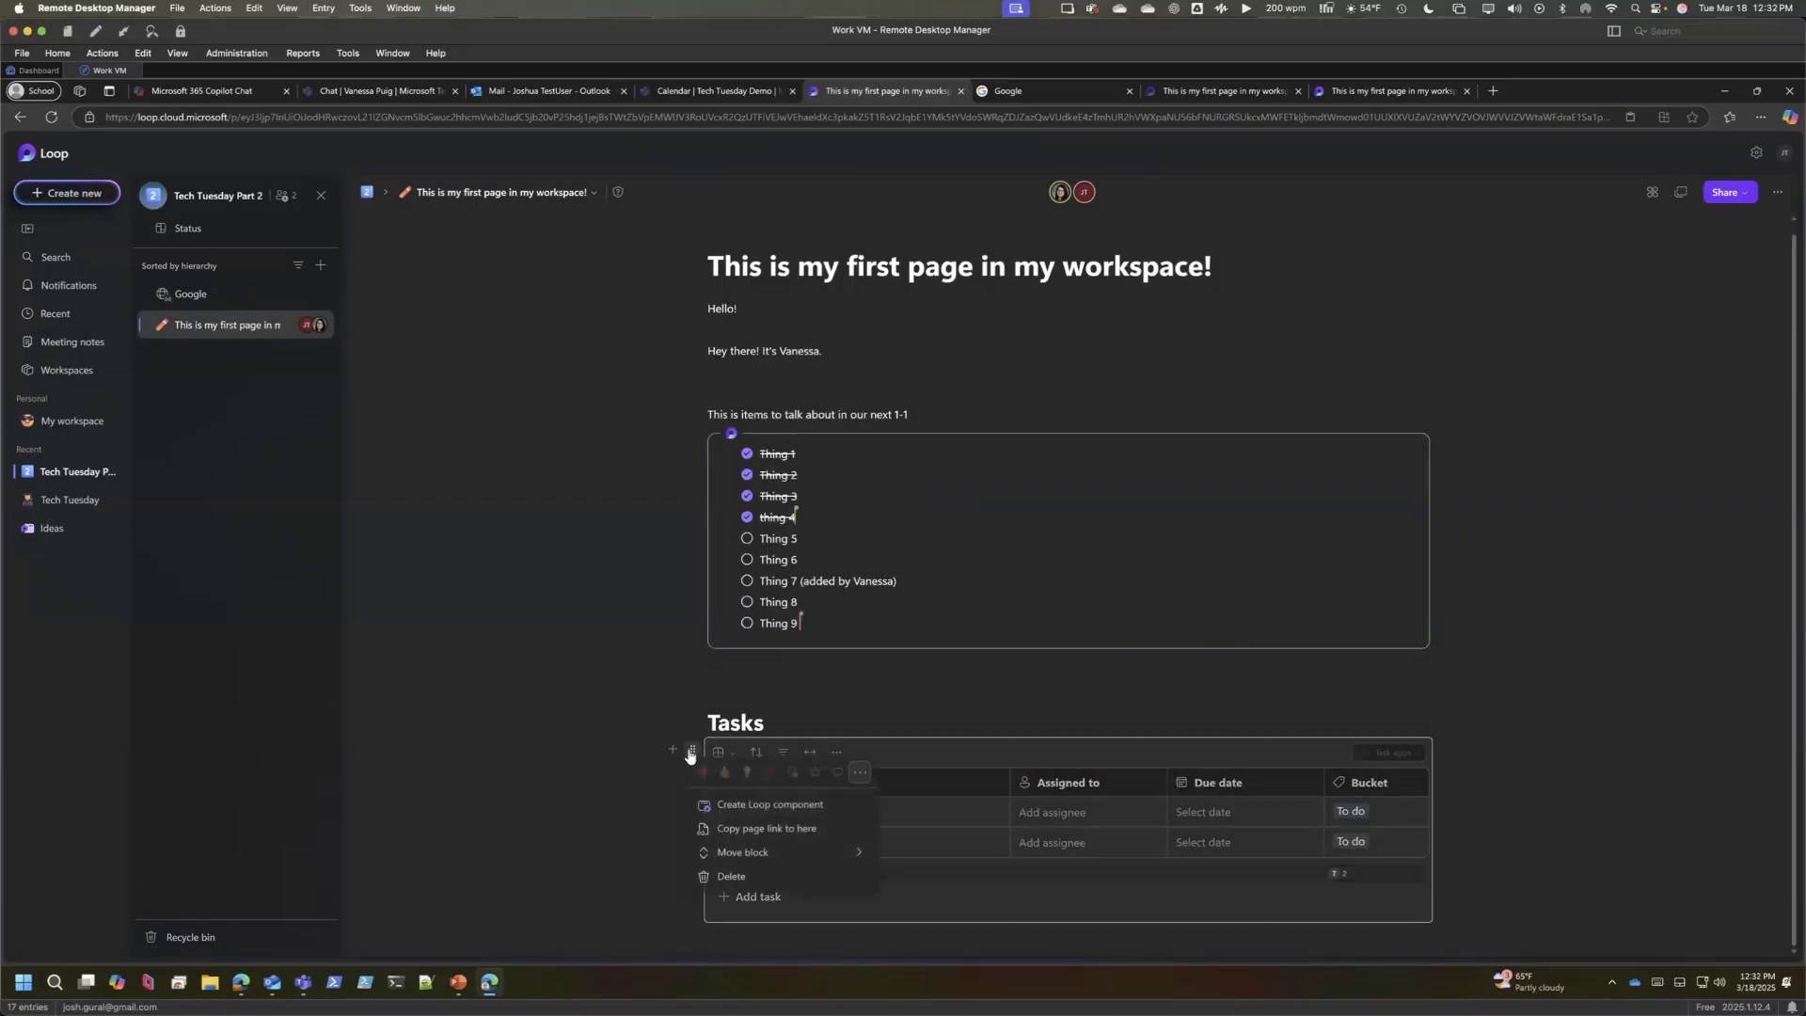
{"action": "left_click", "coordinate": [752, 807]}
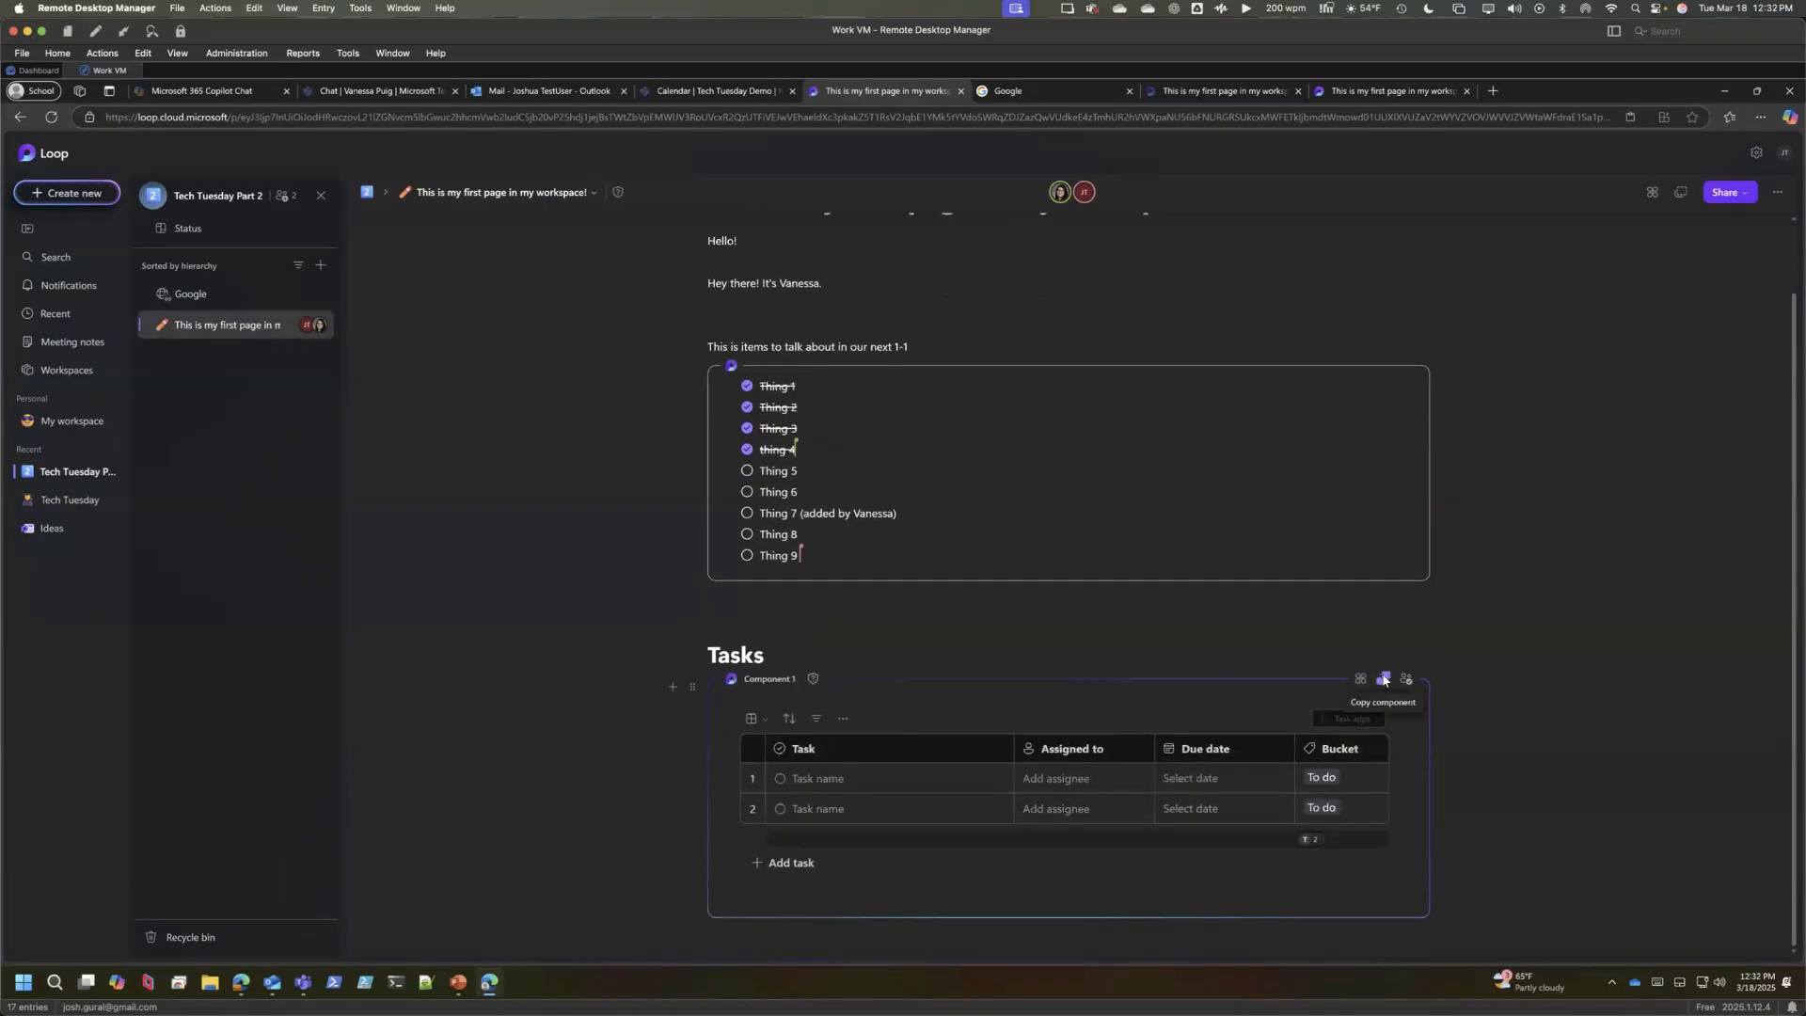
{"action": "left_click", "coordinate": [1384, 678]}
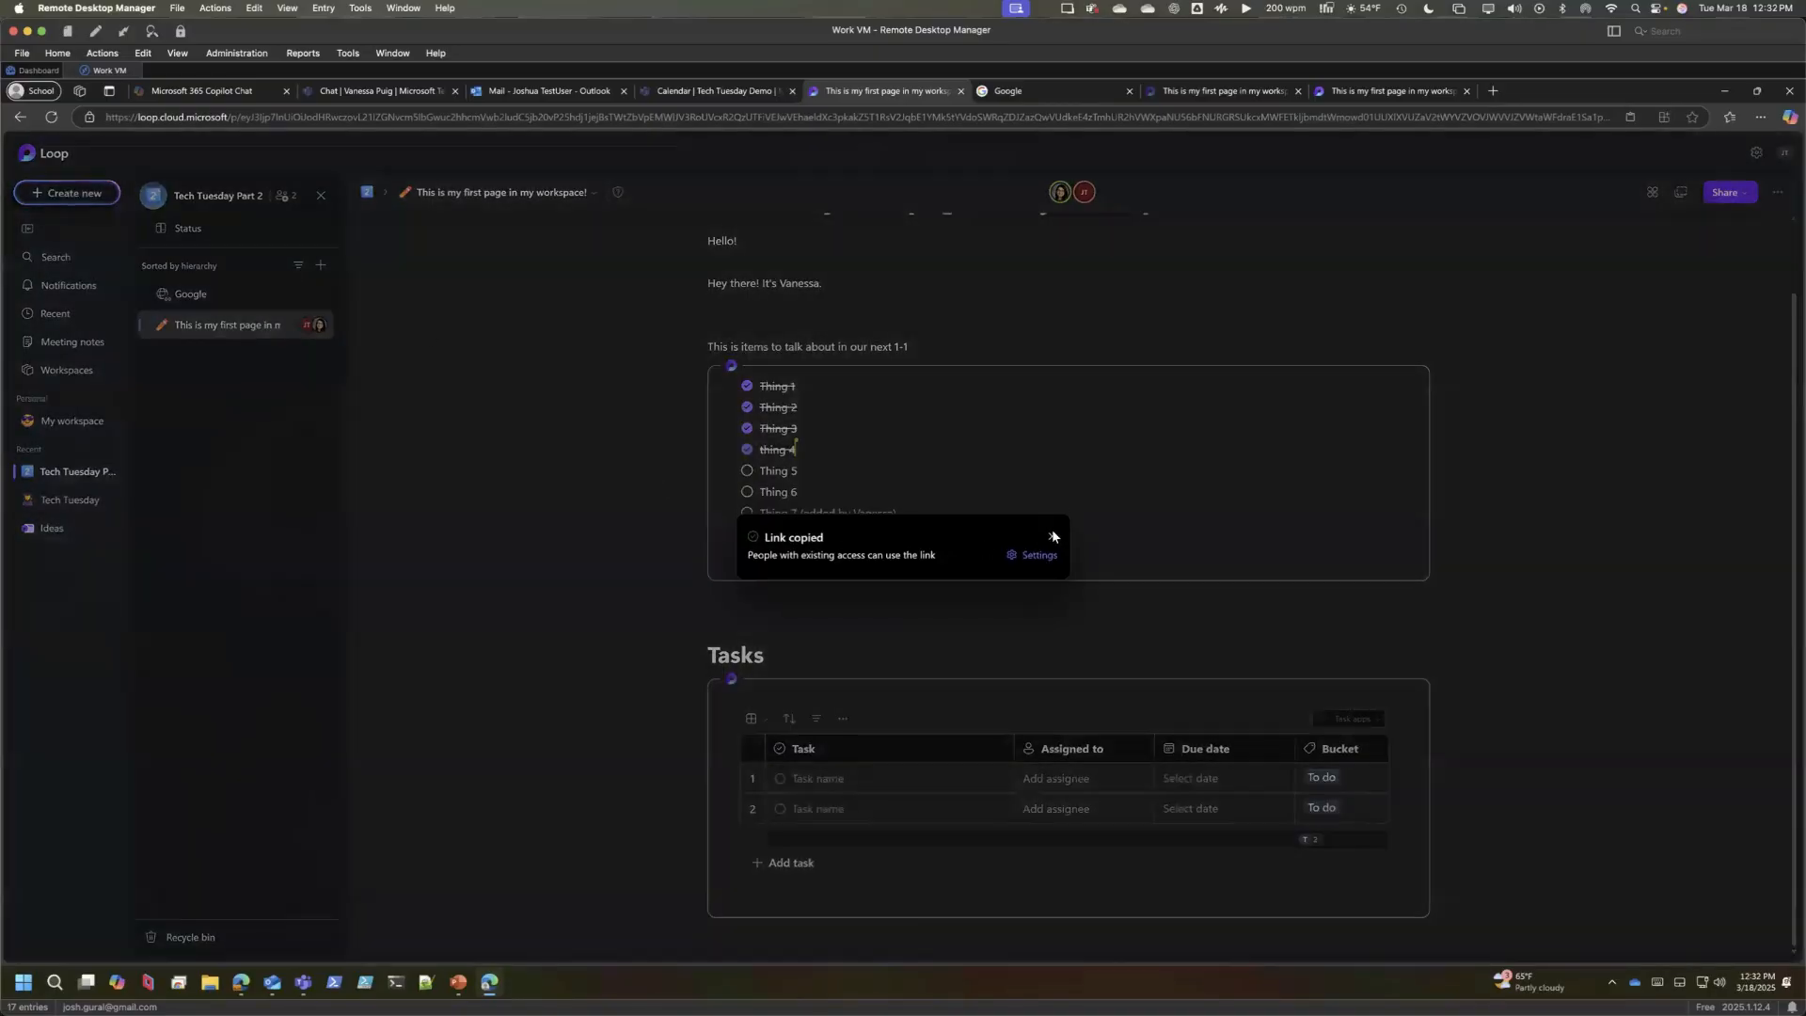
{"action": "left_click", "coordinate": [1053, 536]}
- Insert and share the copied task component on a new workspace page titled "Different Page", and reopen the first page
{"action": "left_click", "coordinate": [321, 265]}
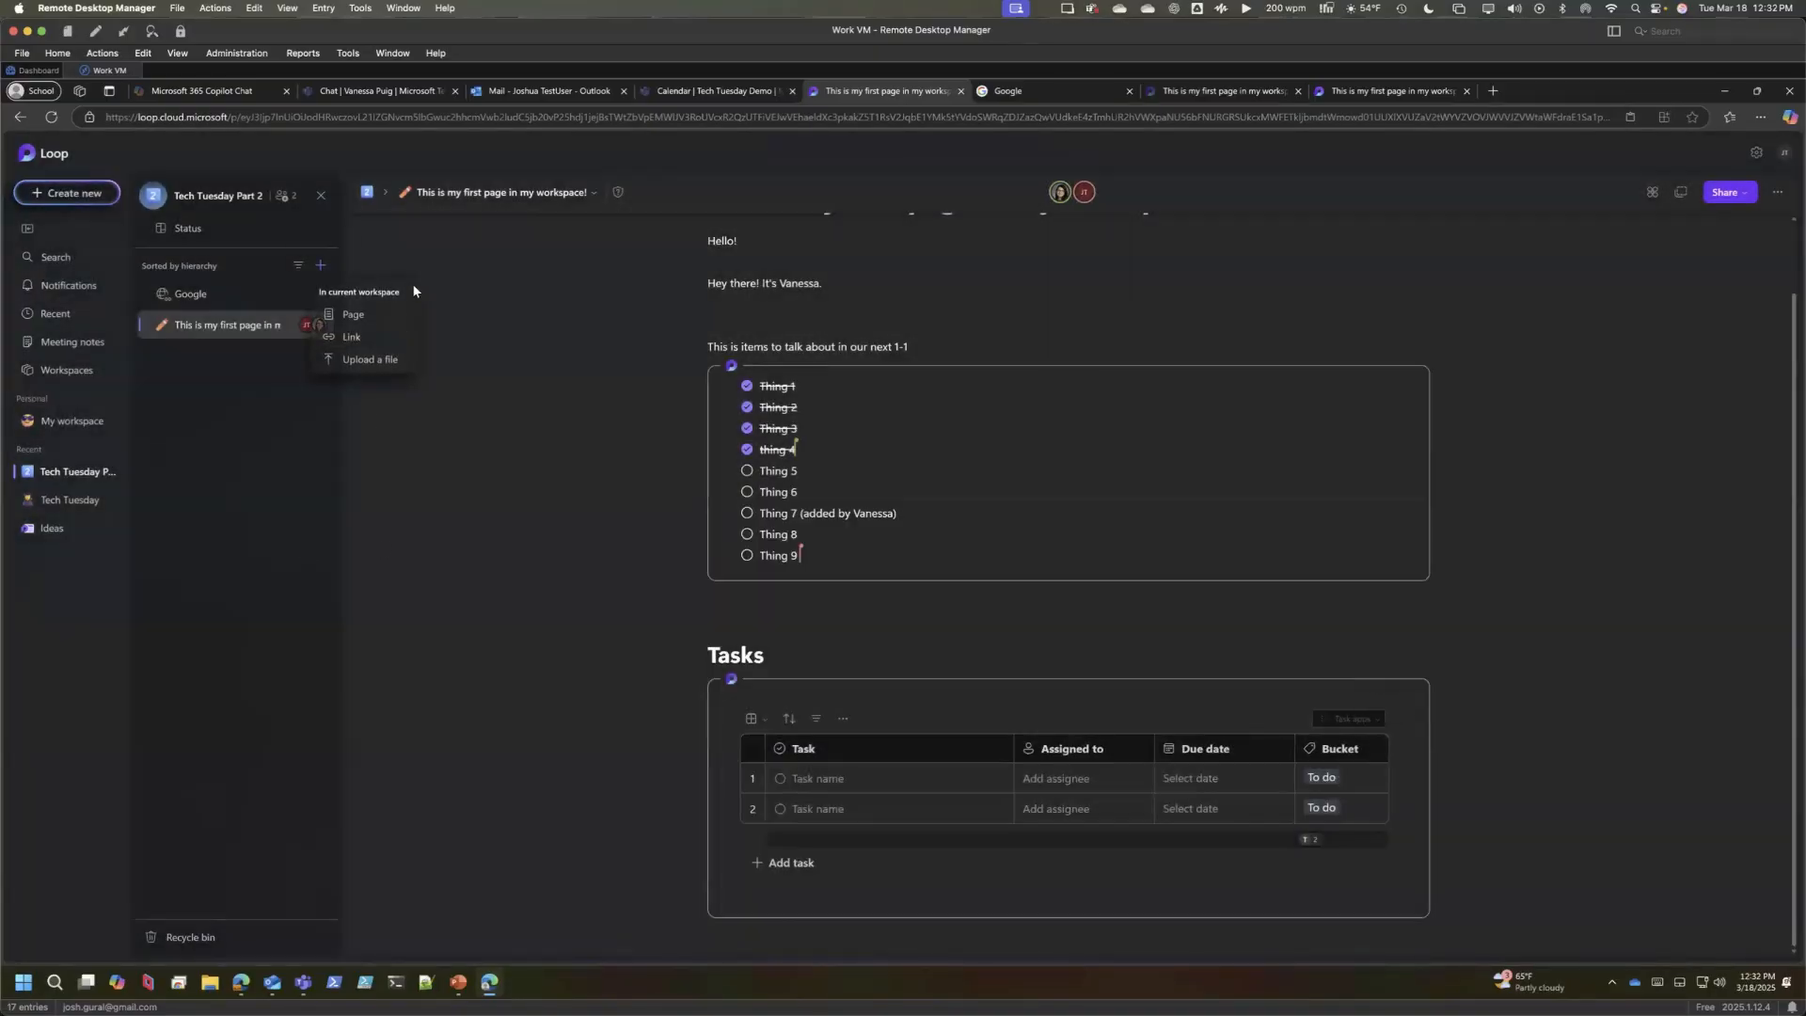
{"action": "left_click", "coordinate": [350, 315]}
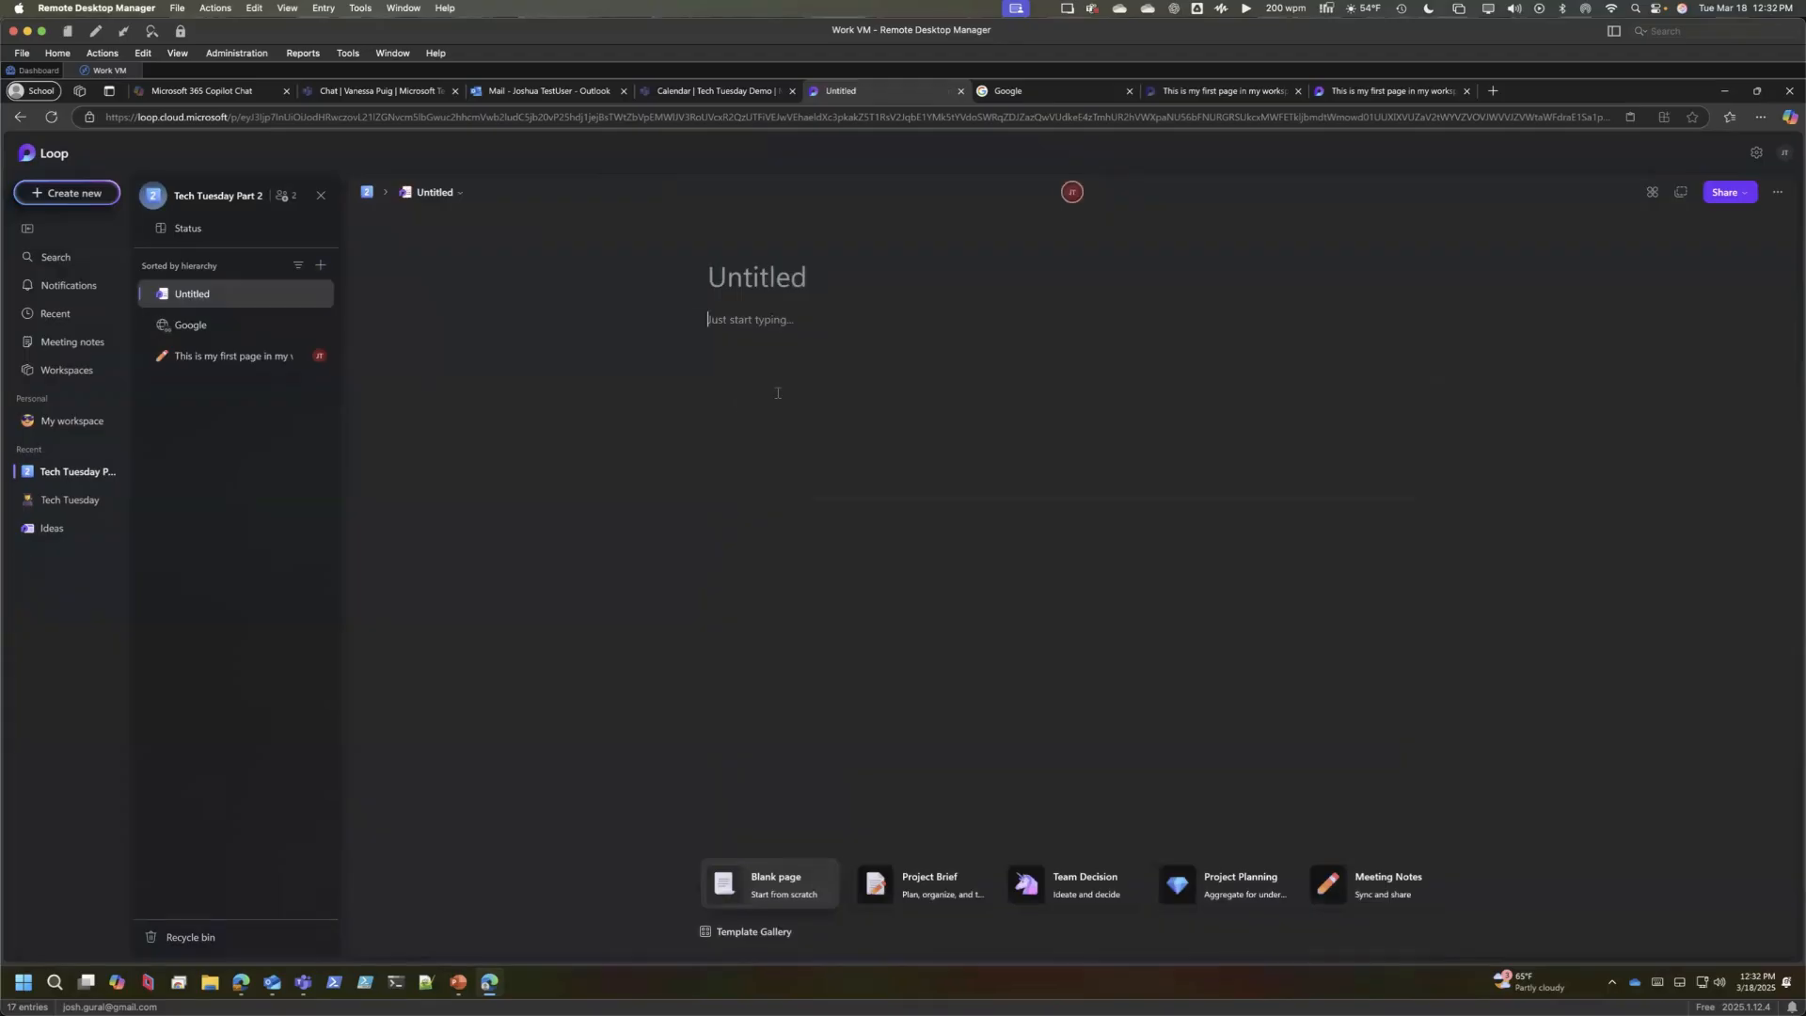
{"action": "key", "text": "ctrl+v"}
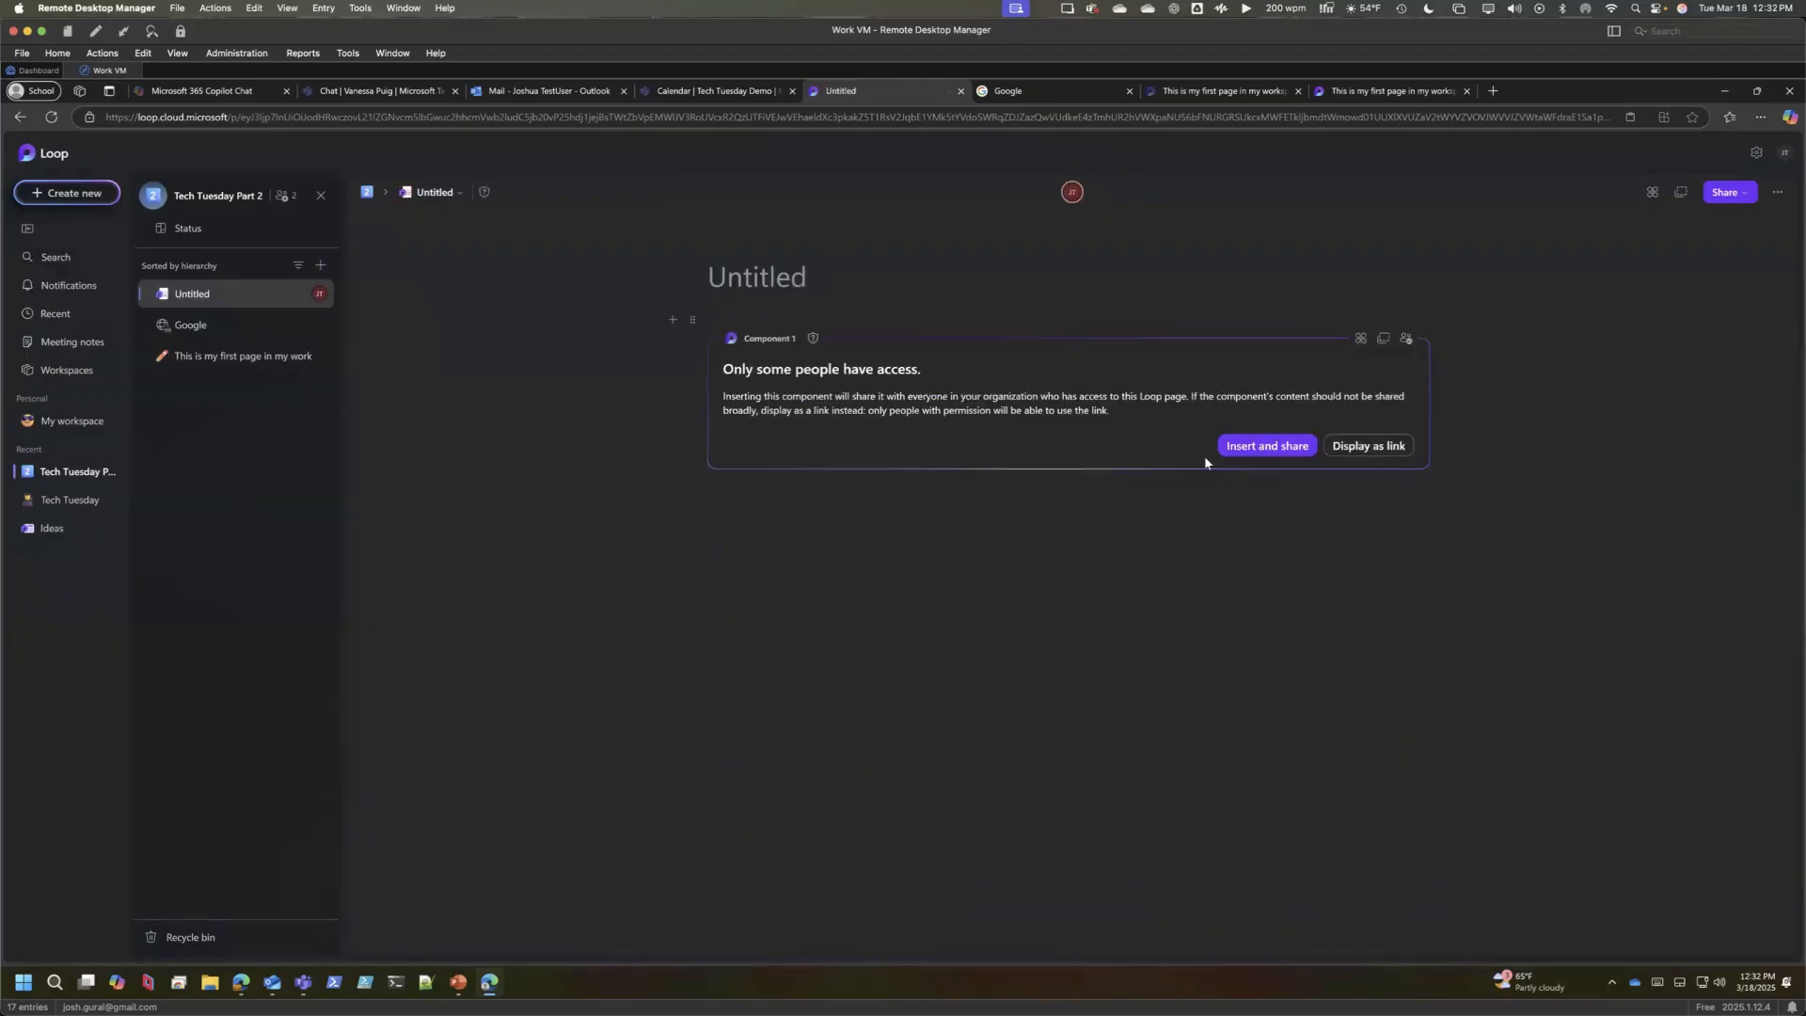
{"action": "left_click", "coordinate": [1261, 446]}
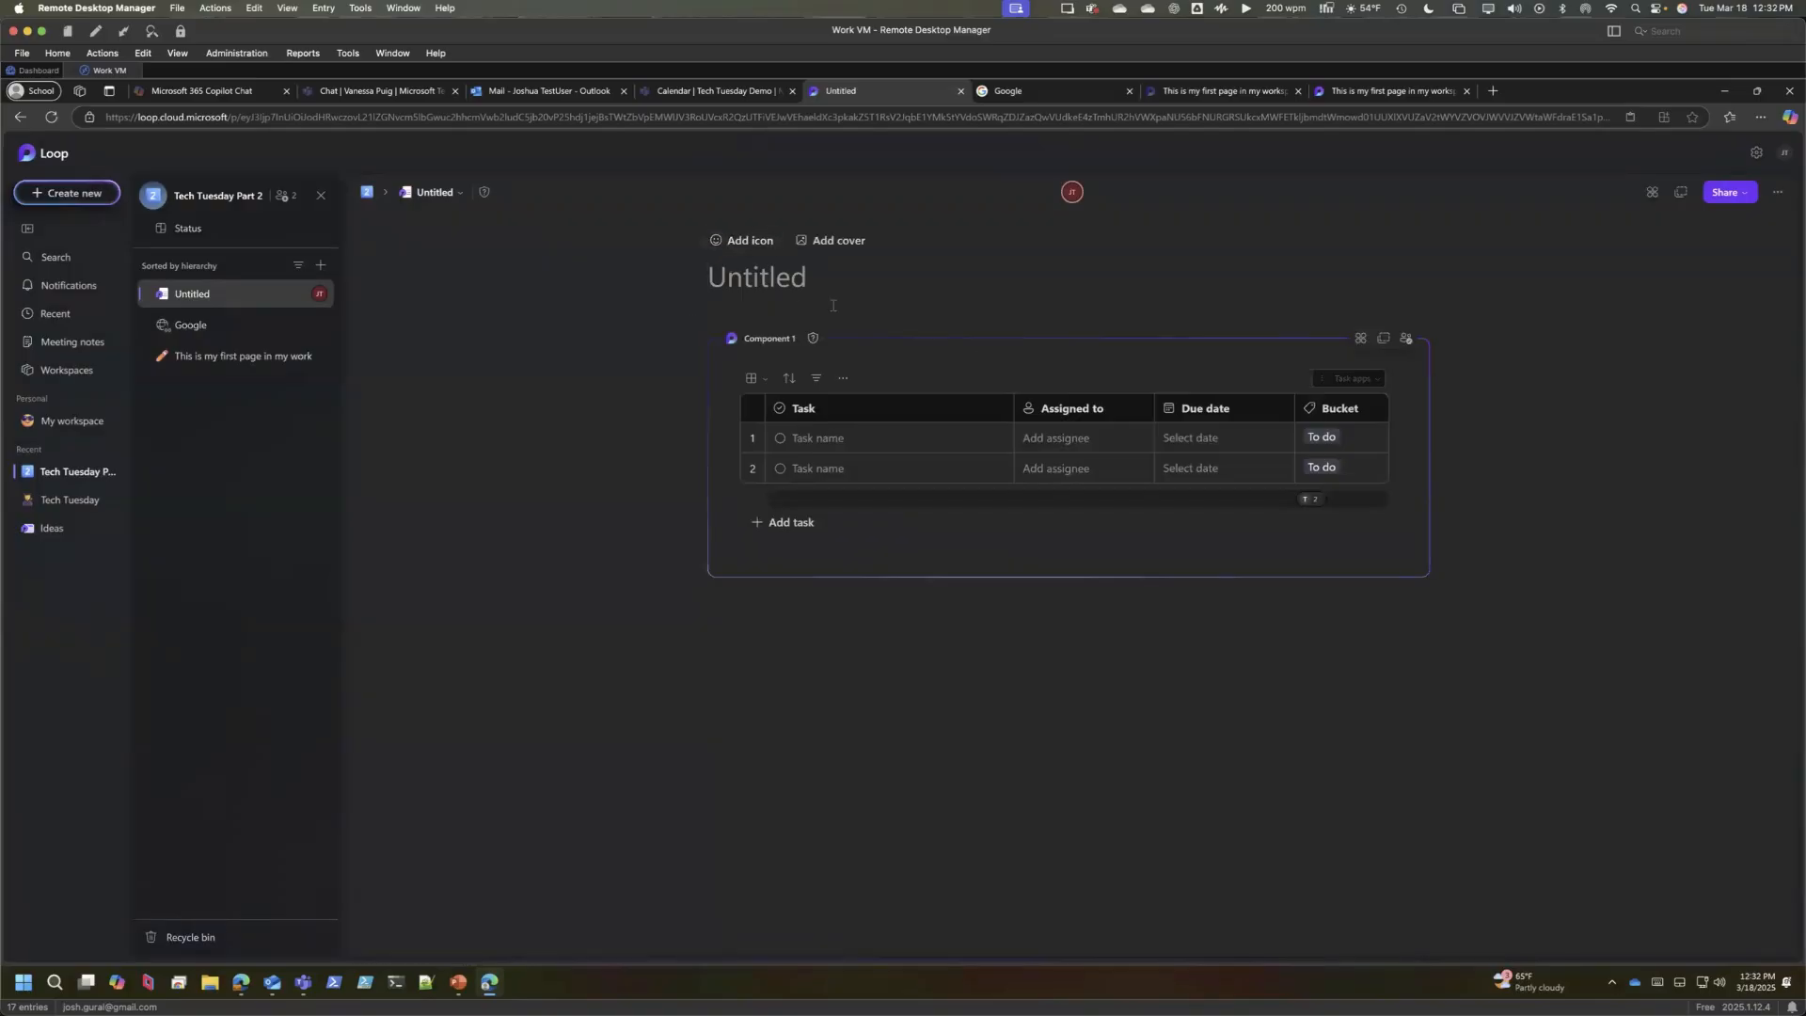
{"action": "type", "text": "Different Page"}
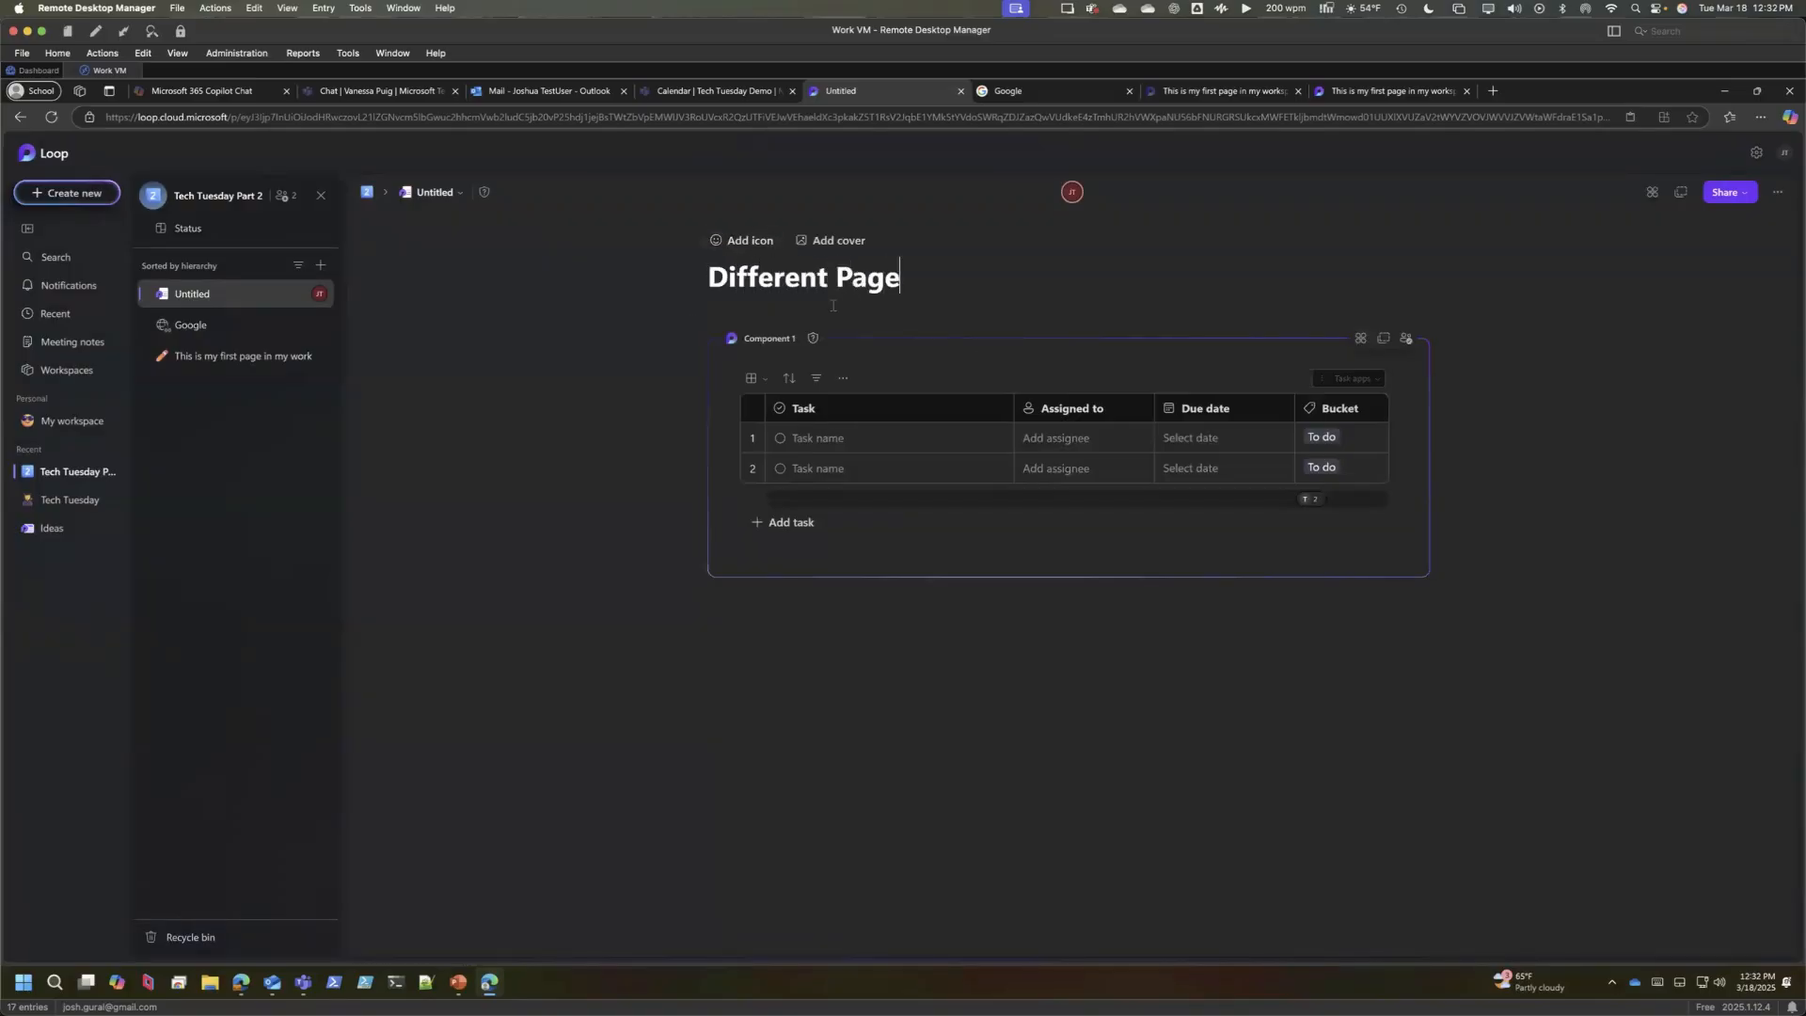
{"action": "left_click", "coordinate": [243, 357]}
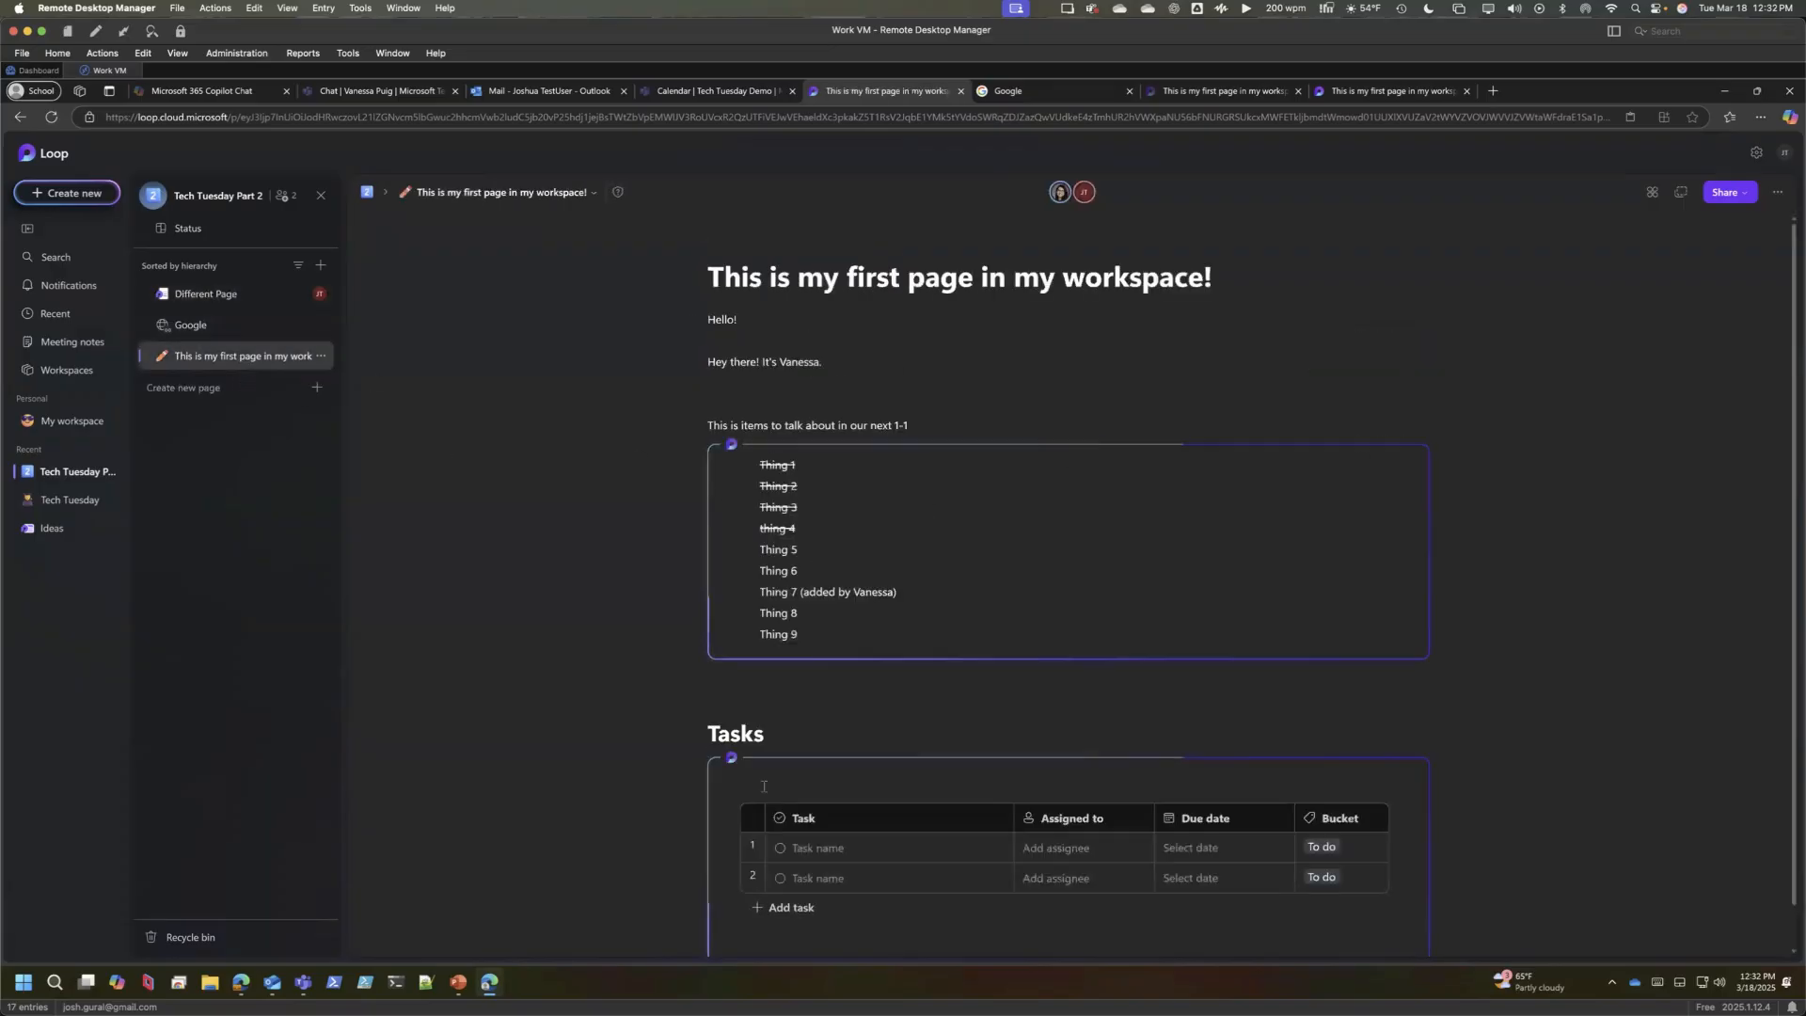
- Name the first task "Here" in the first page's task component and the second task "There" in its copy on "Different Page"
{"action": "left_click", "coordinate": [881, 858]}
{"action": "type", "text": "Here"}
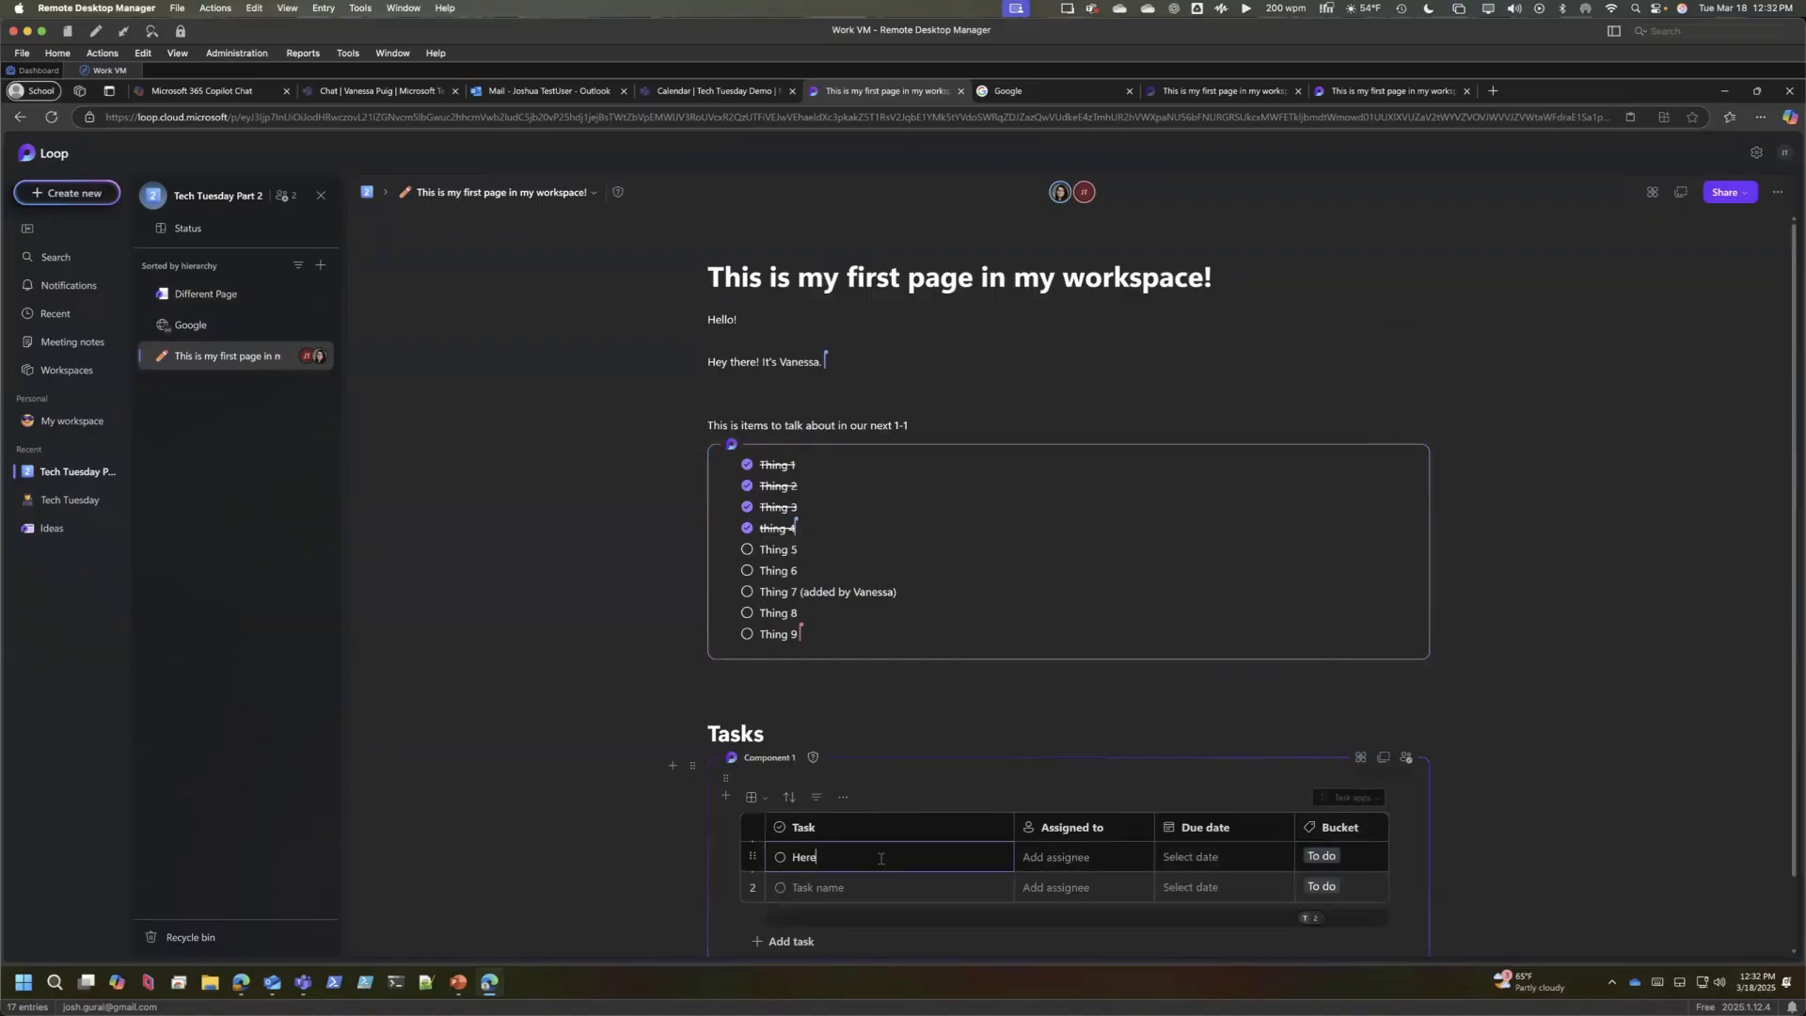
{"action": "left_click", "coordinate": [218, 295]}
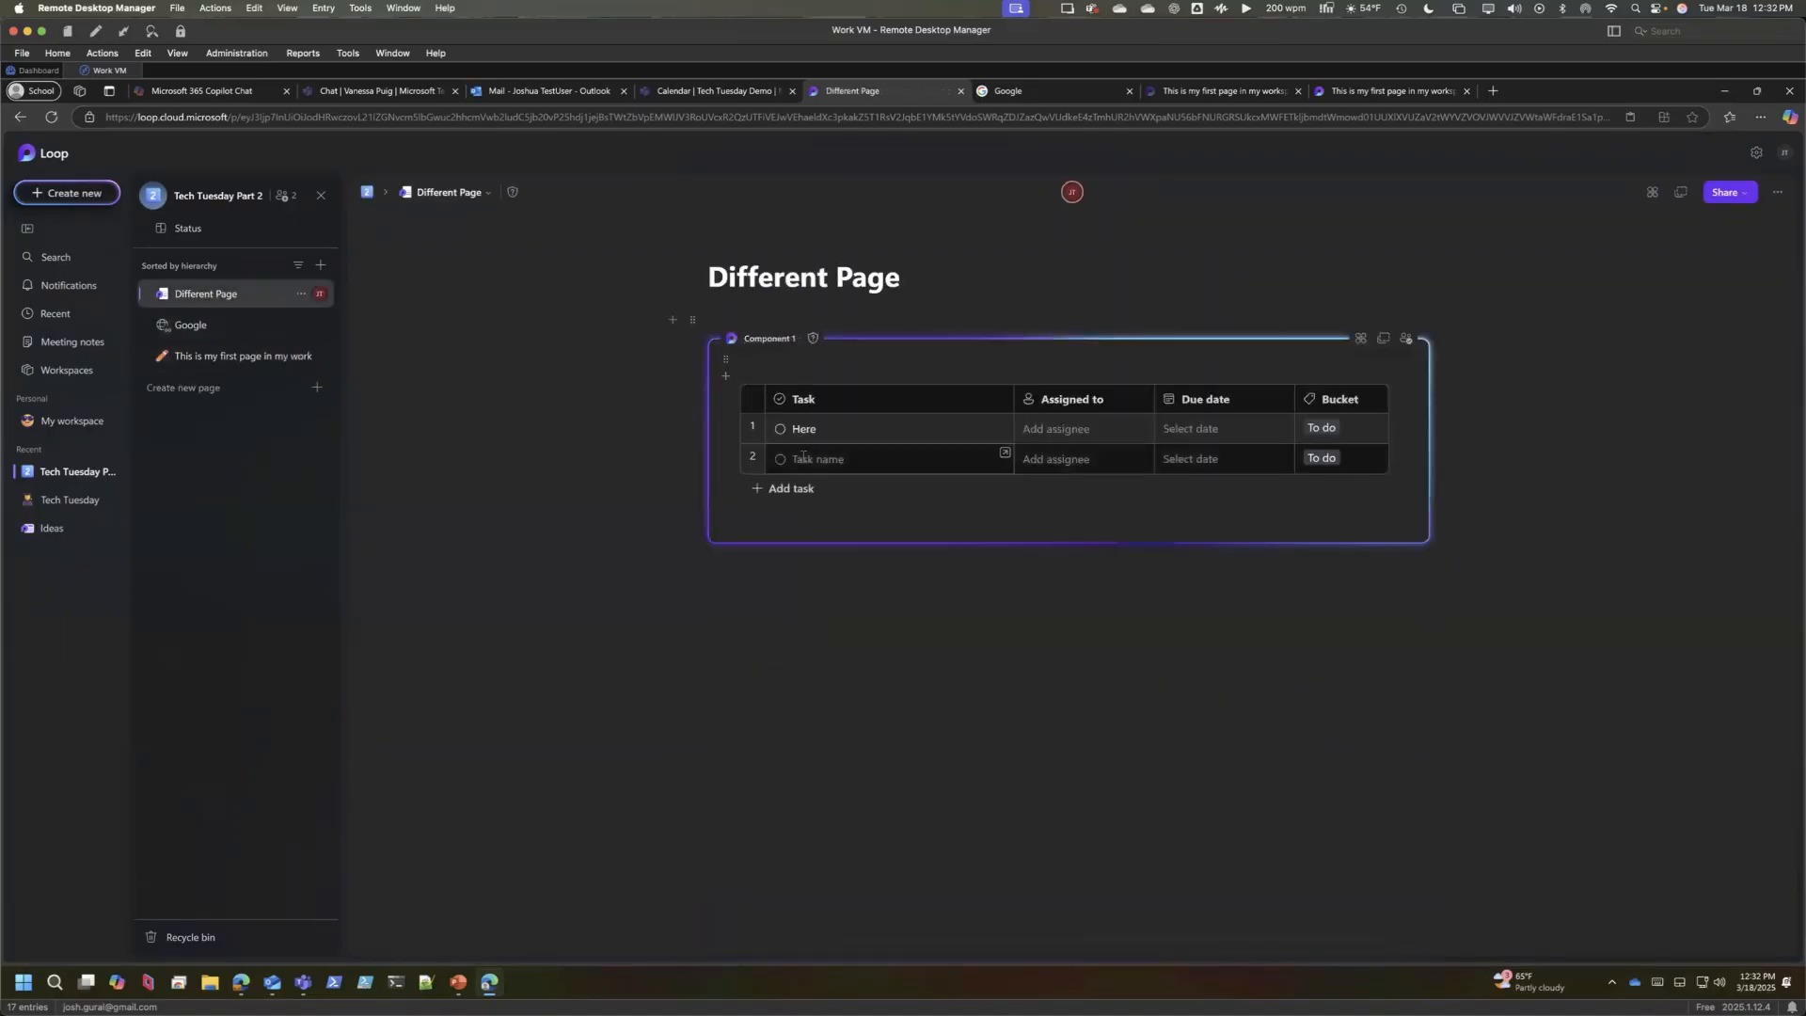
{"action": "left_click", "coordinate": [803, 458]}
{"action": "type", "text": "There"}
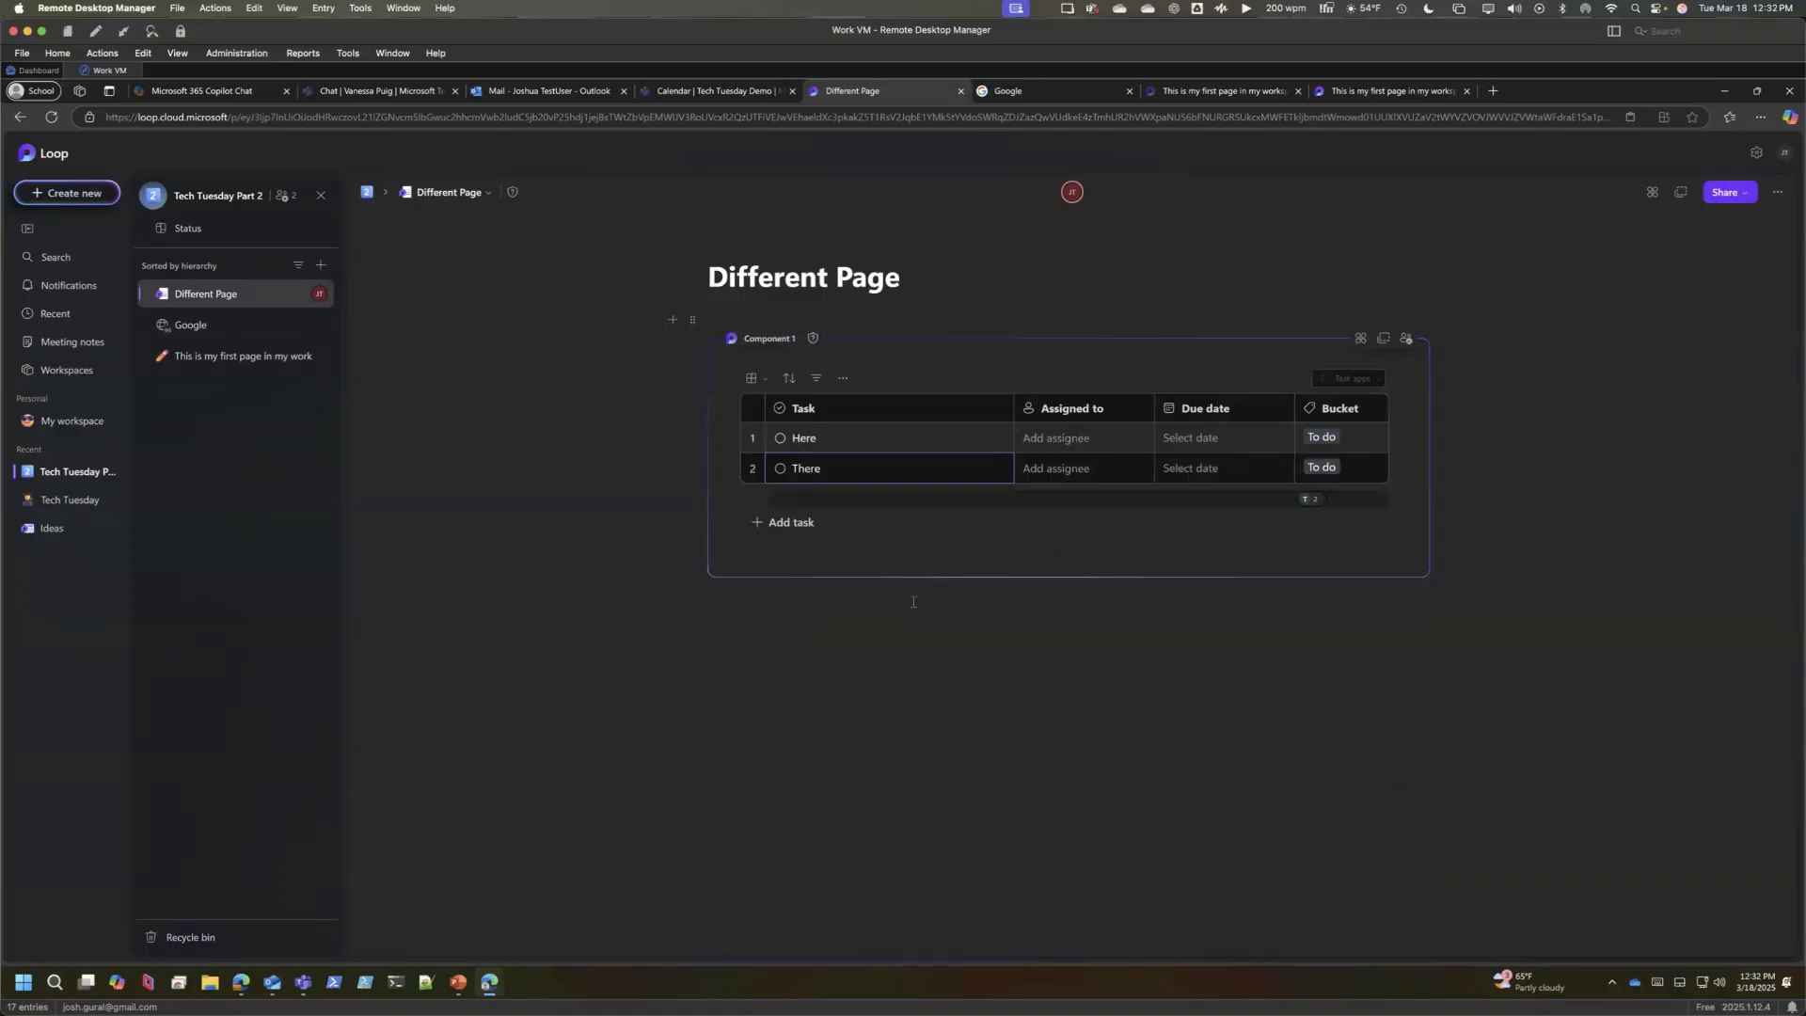
{"action": "left_click", "coordinate": [941, 600]}
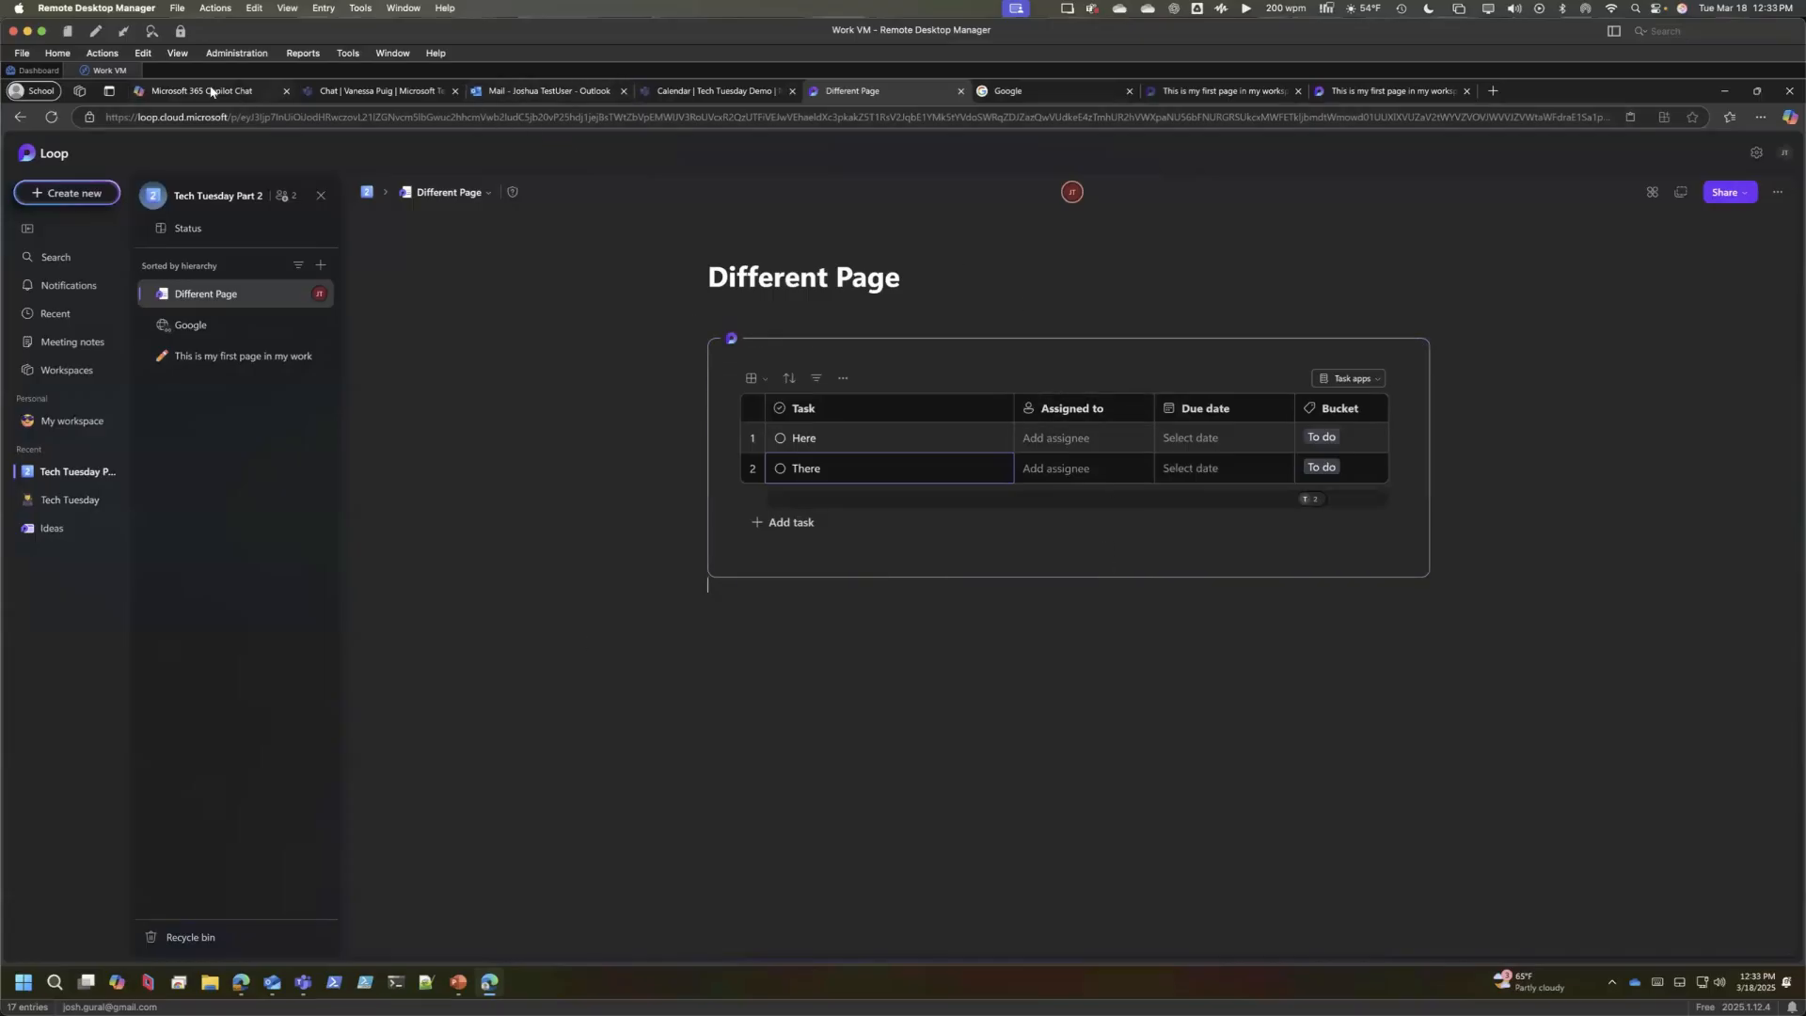
- Open OneDrive from Teams and copy the link to the PULSAR file, allowing clipboard access
{"action": "left_click", "coordinate": [361, 92]}
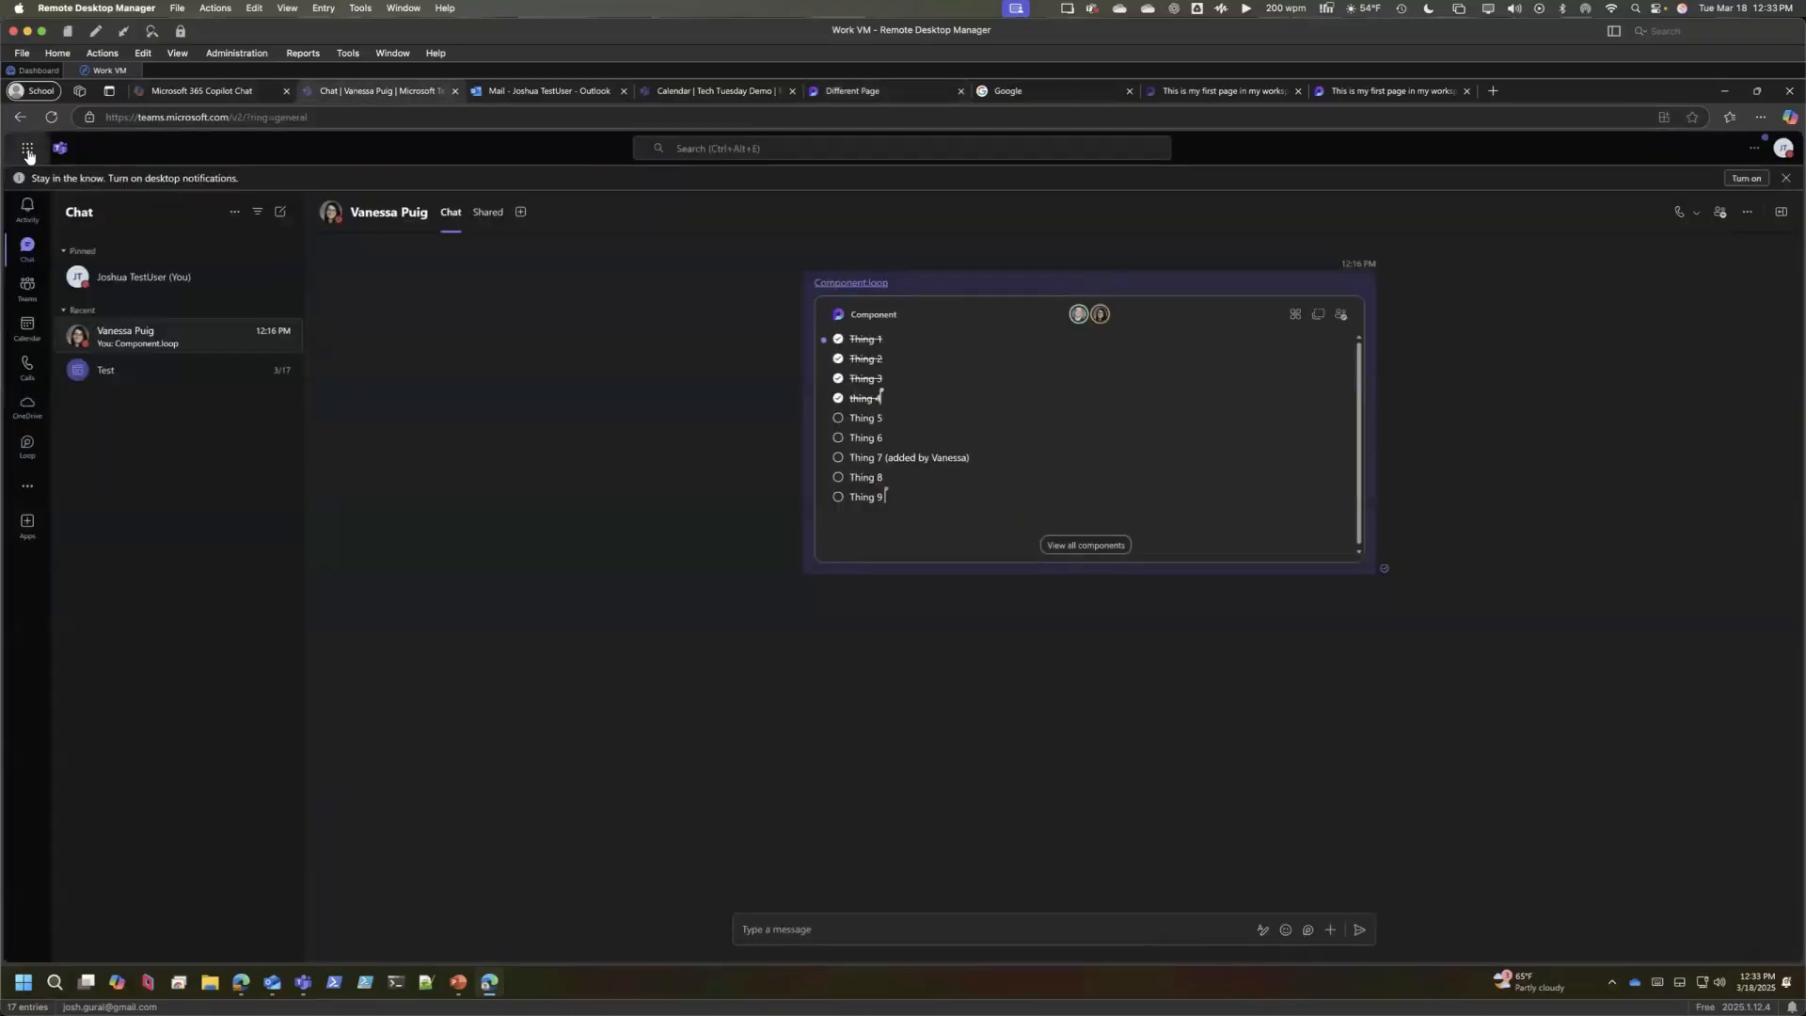
{"action": "left_click", "coordinate": [27, 147]}
{"action": "left_click", "coordinate": [165, 225]}
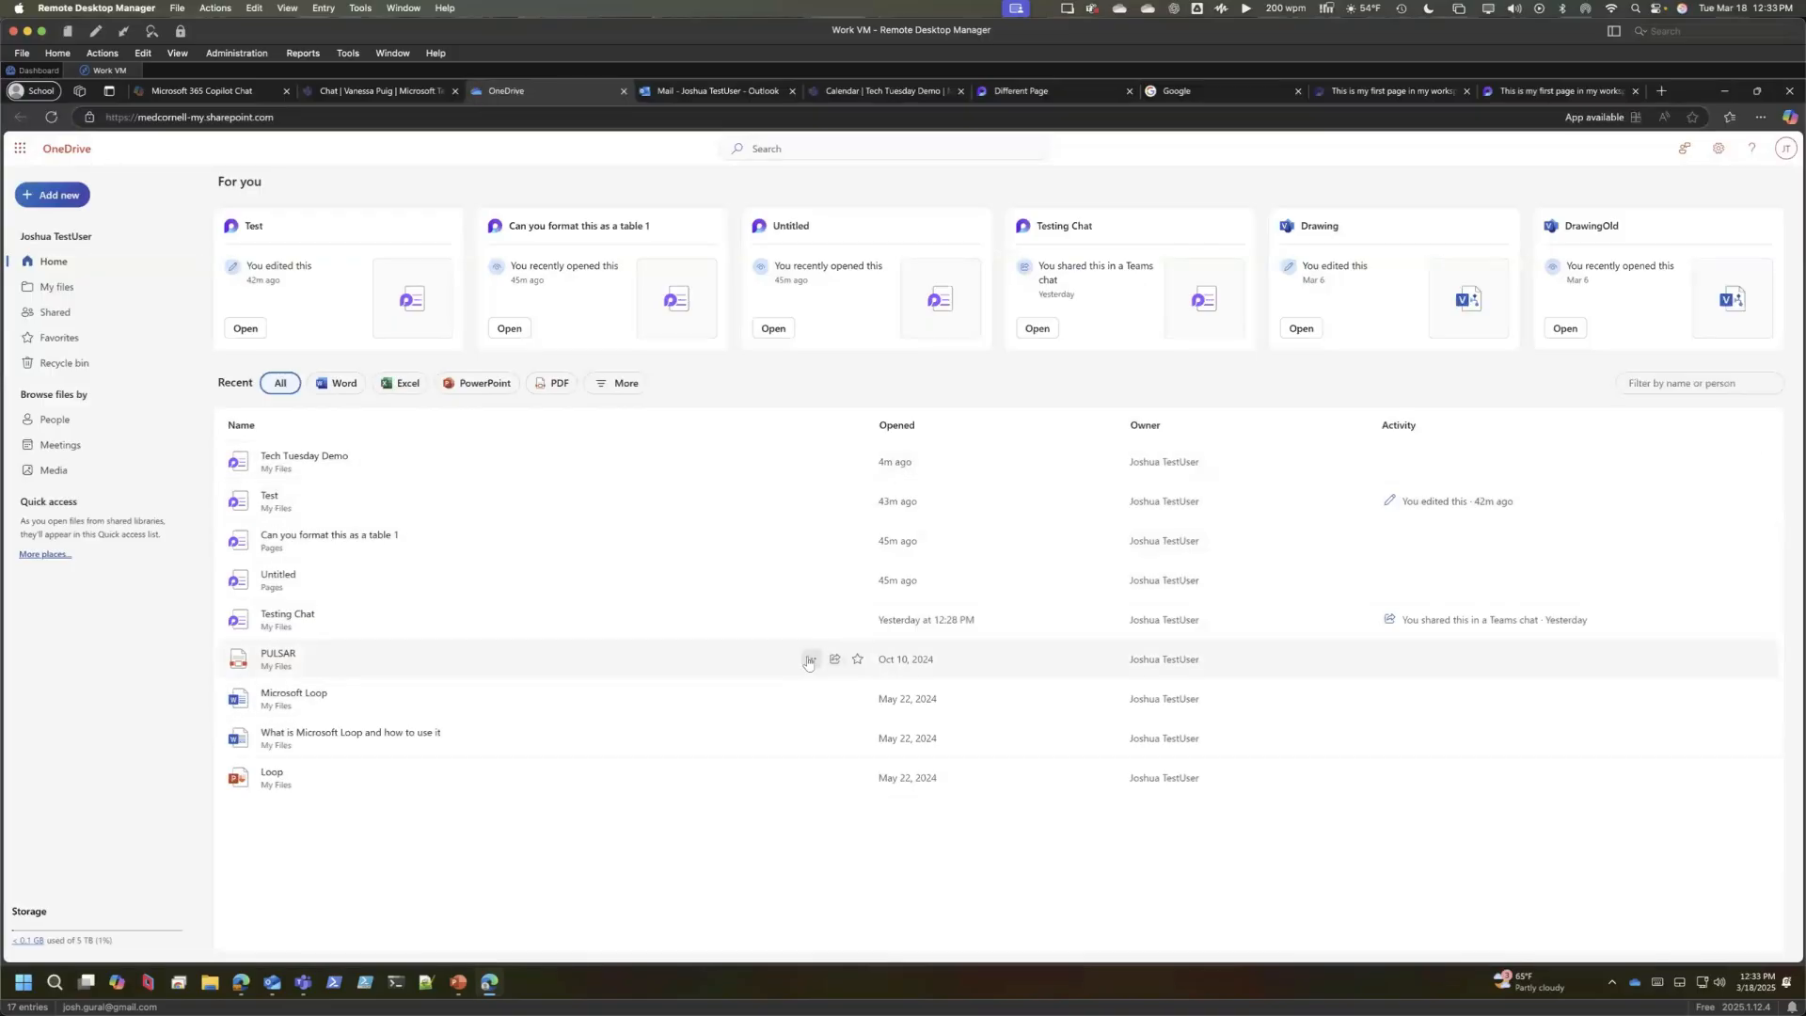
{"action": "left_click", "coordinate": [812, 660]}
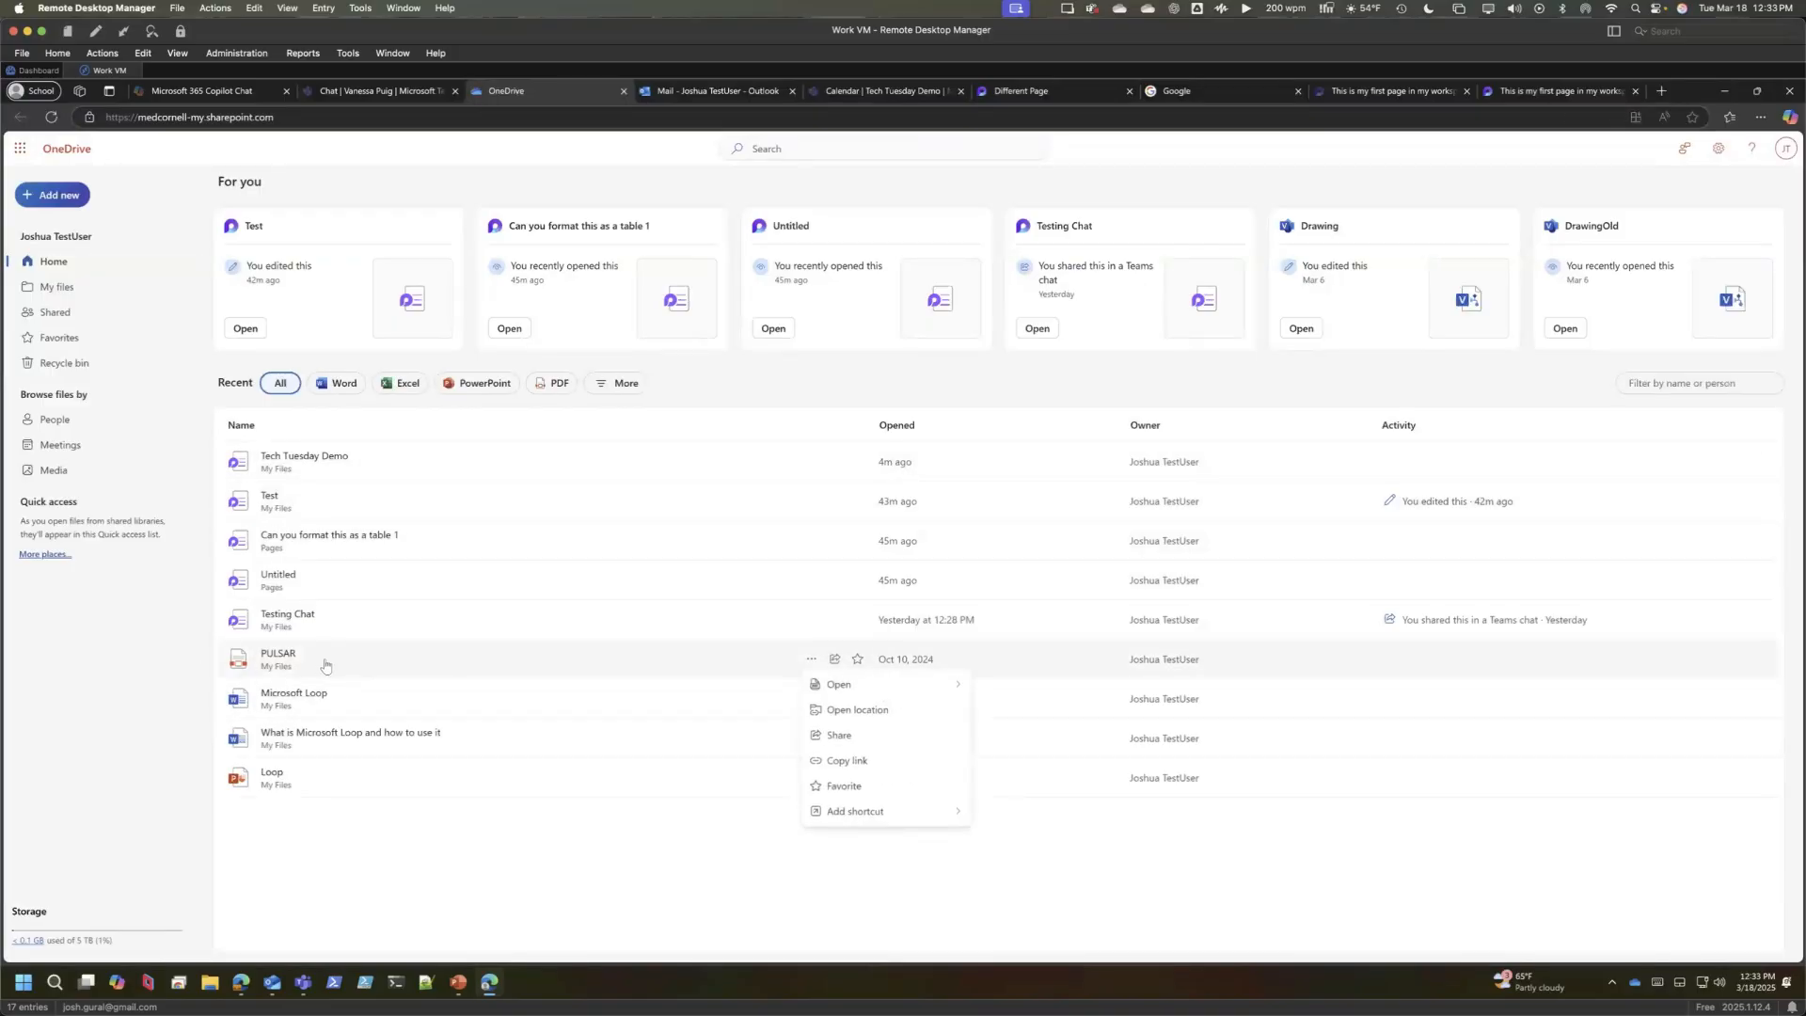
{"action": "left_click", "coordinate": [849, 758]}
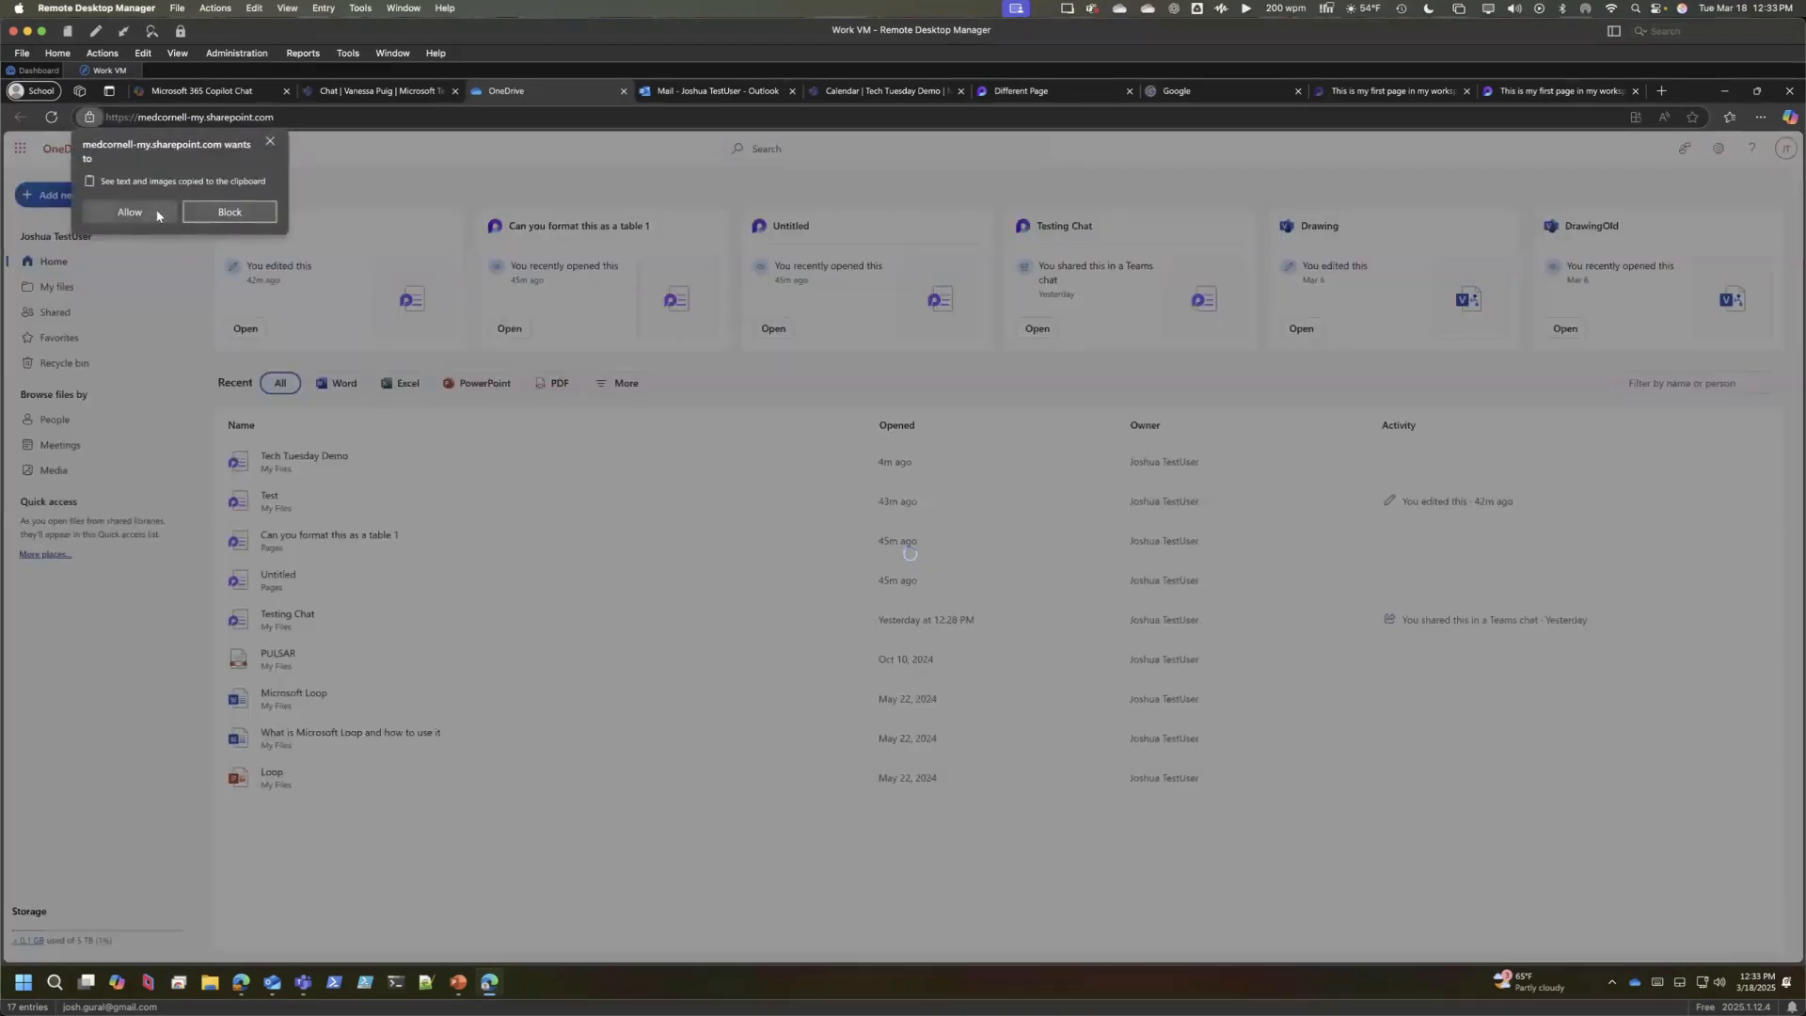
{"action": "left_click", "coordinate": [130, 211]}
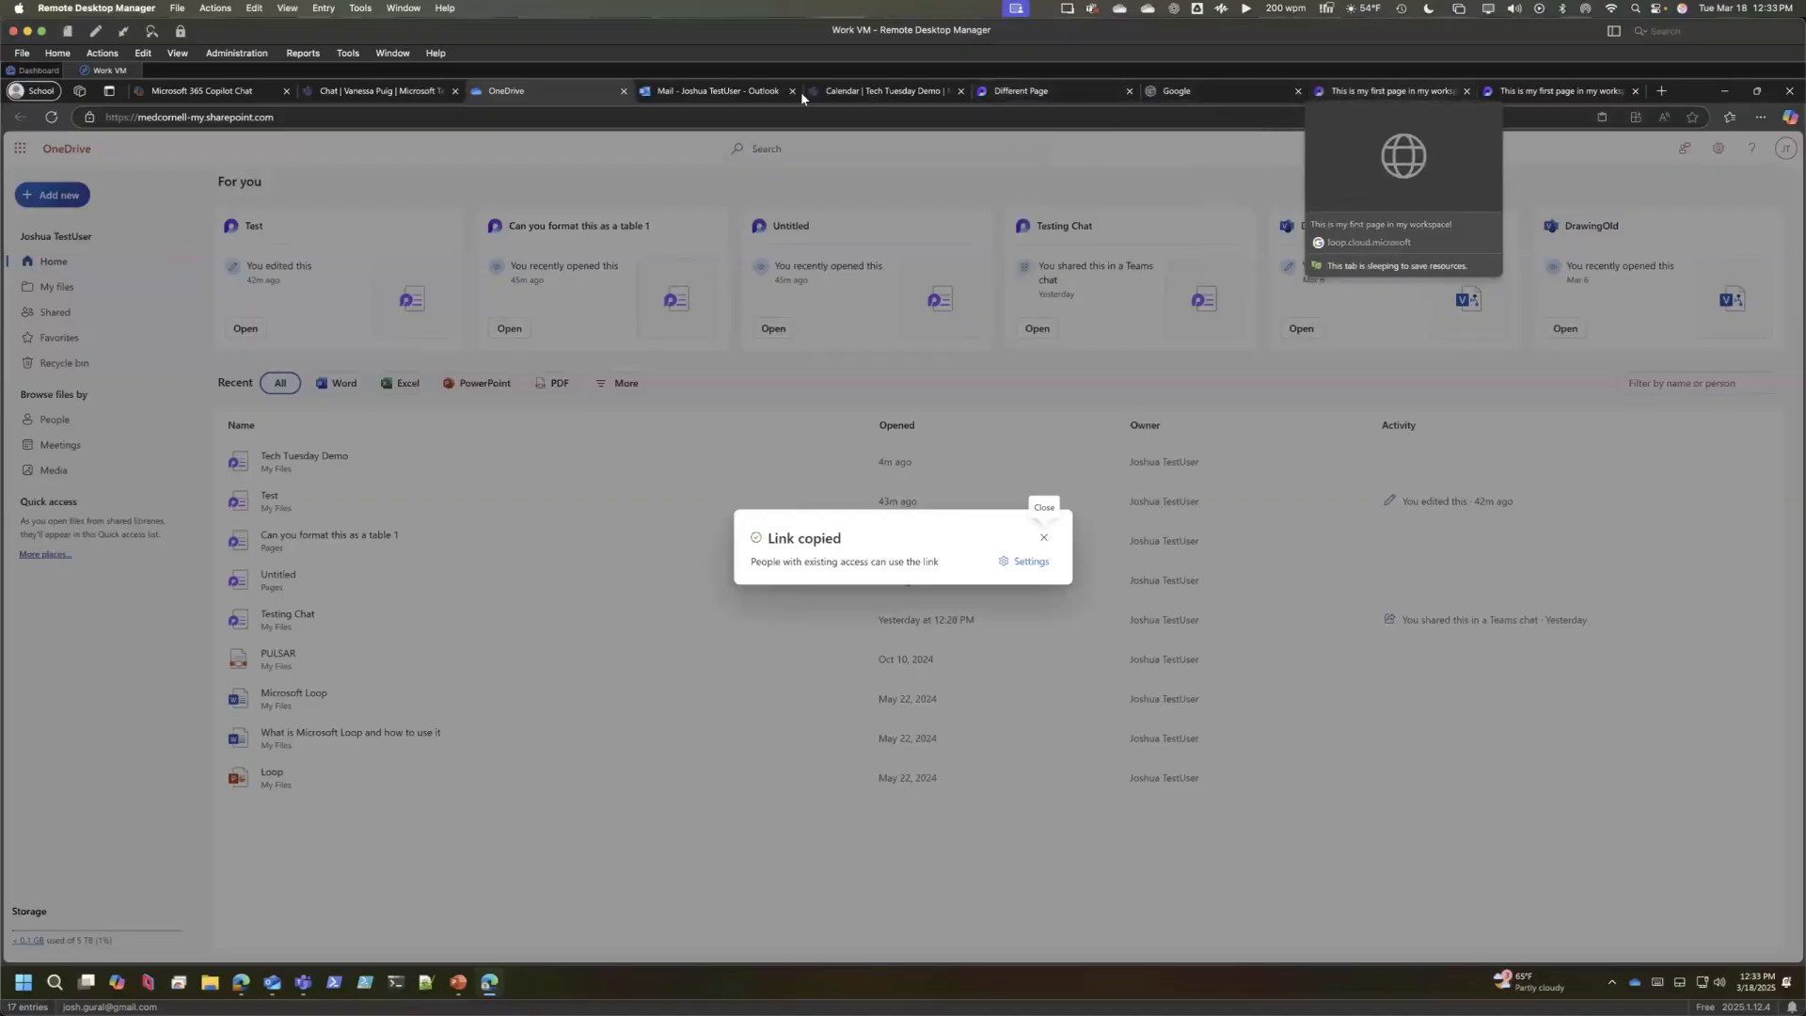
- Return to Loop, add the copied file link to the workspace as "Pulsar Paper", and test it
{"action": "left_click", "coordinate": [1025, 90]}
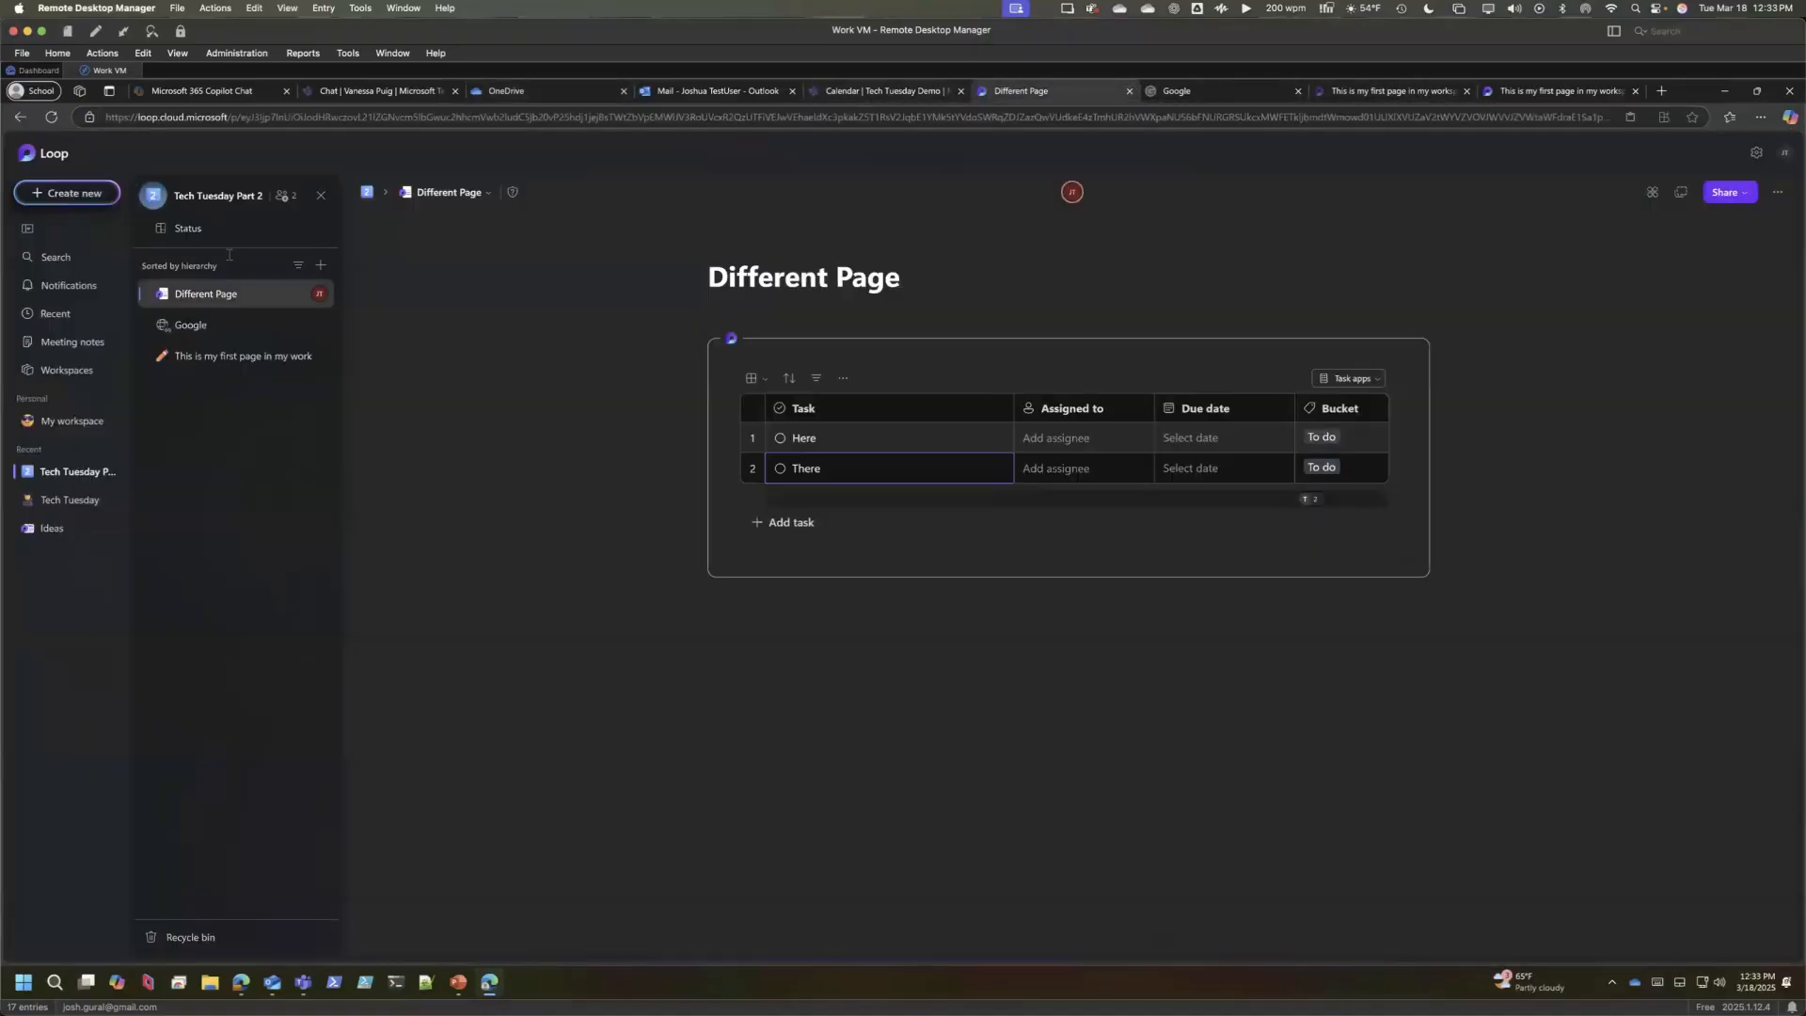
{"action": "left_click", "coordinate": [321, 265]}
{"action": "left_click", "coordinate": [565, 334]}
{"action": "key", "text": "ctrl+v"}
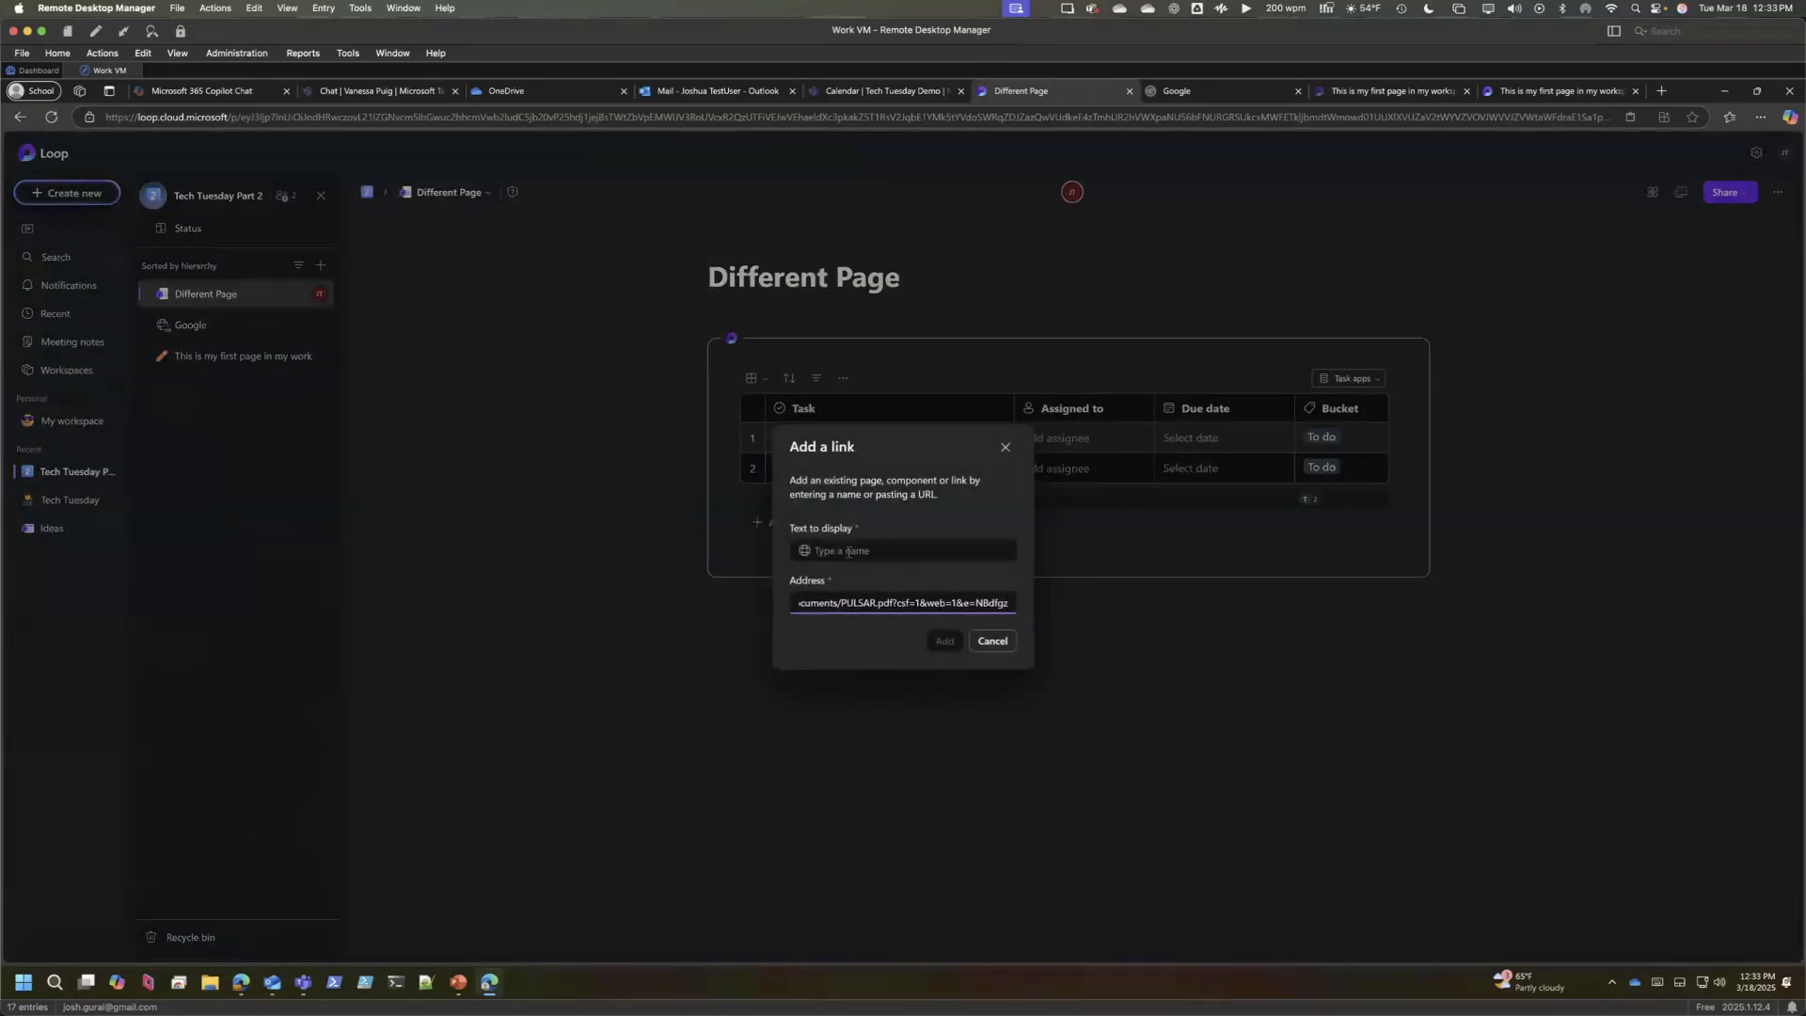
{"action": "left_click", "coordinate": [848, 552]}
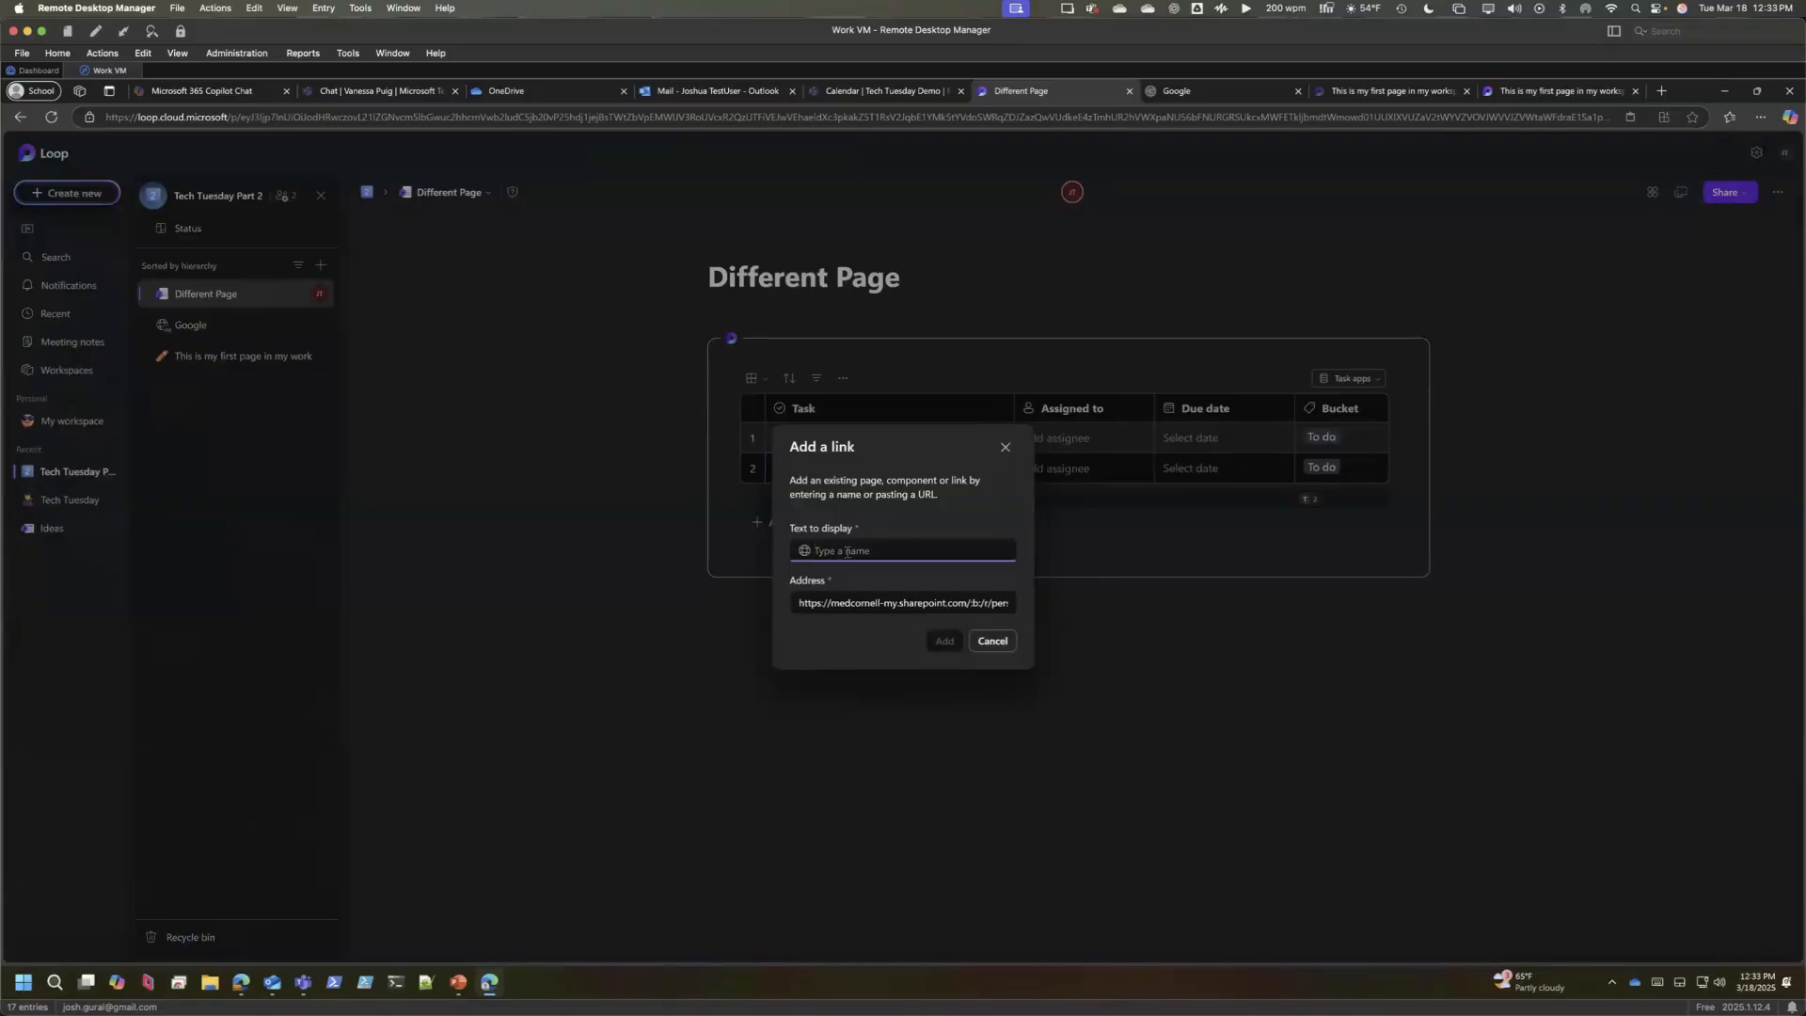
{"action": "type", "text": "Pula"}
{"action": "type", "text": "ar Paper"}
{"action": "left_click", "coordinate": [935, 644]}
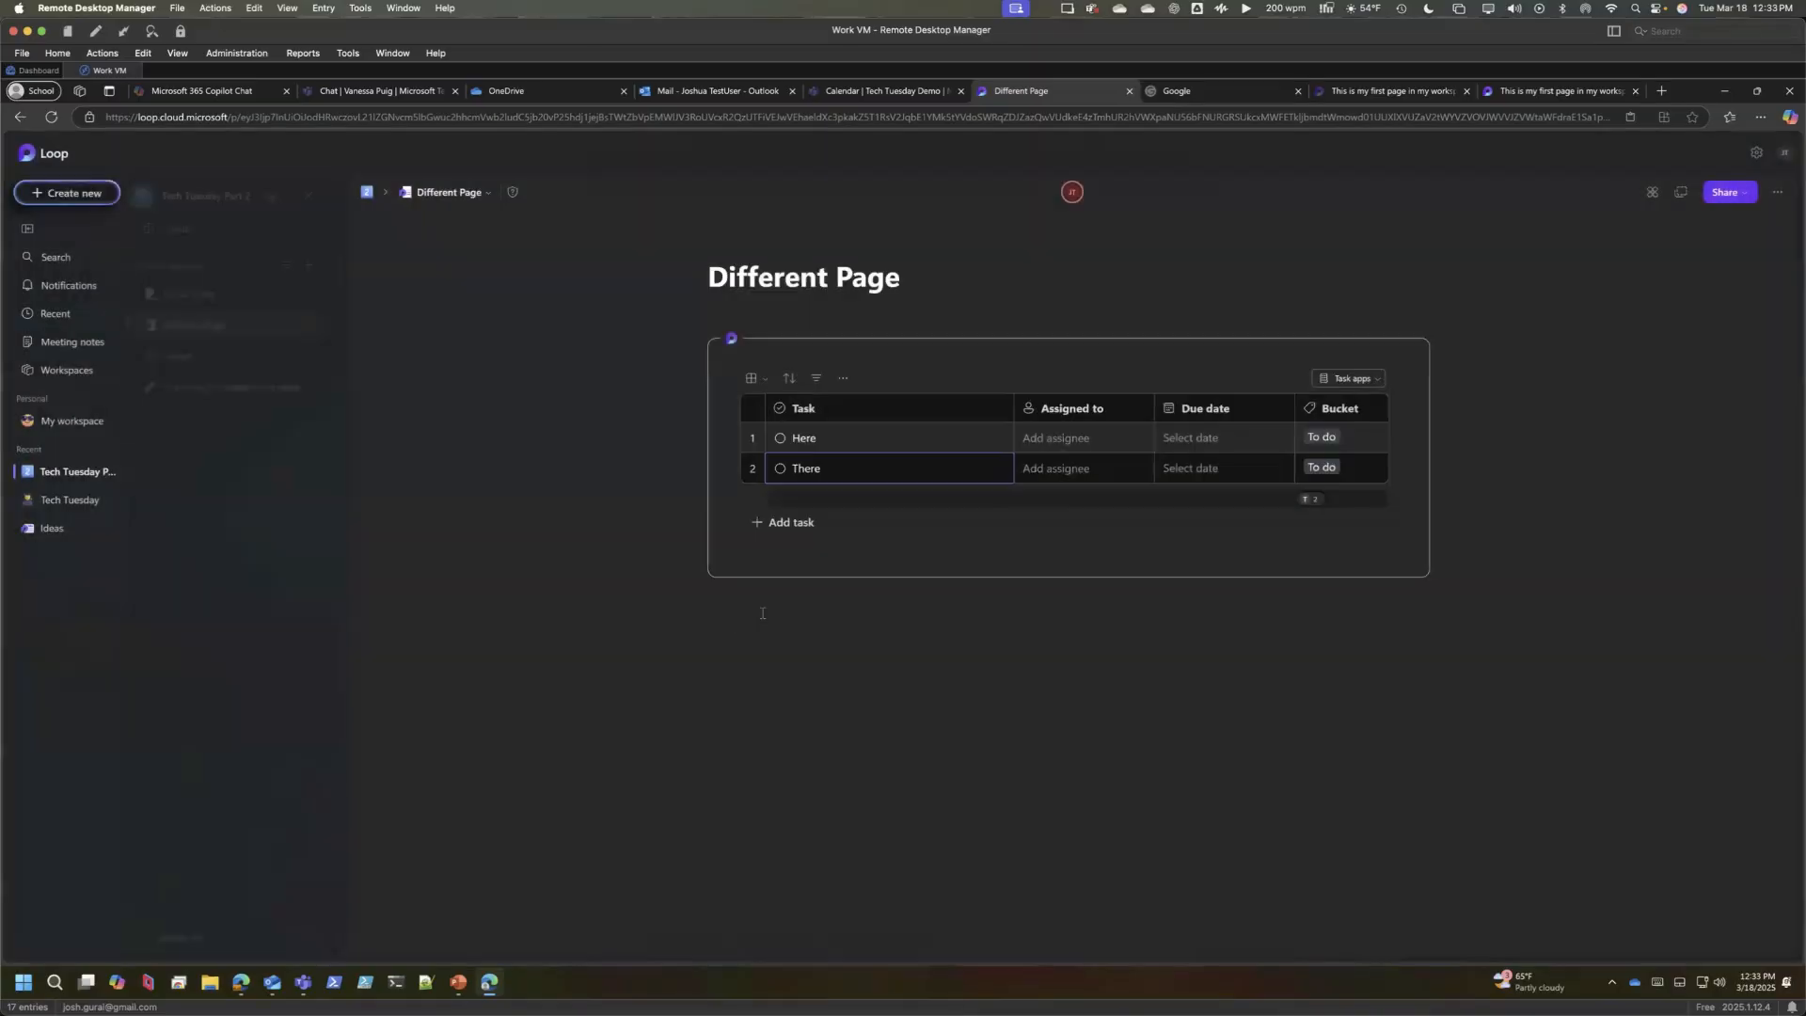
{"action": "left_click", "coordinate": [203, 292]}
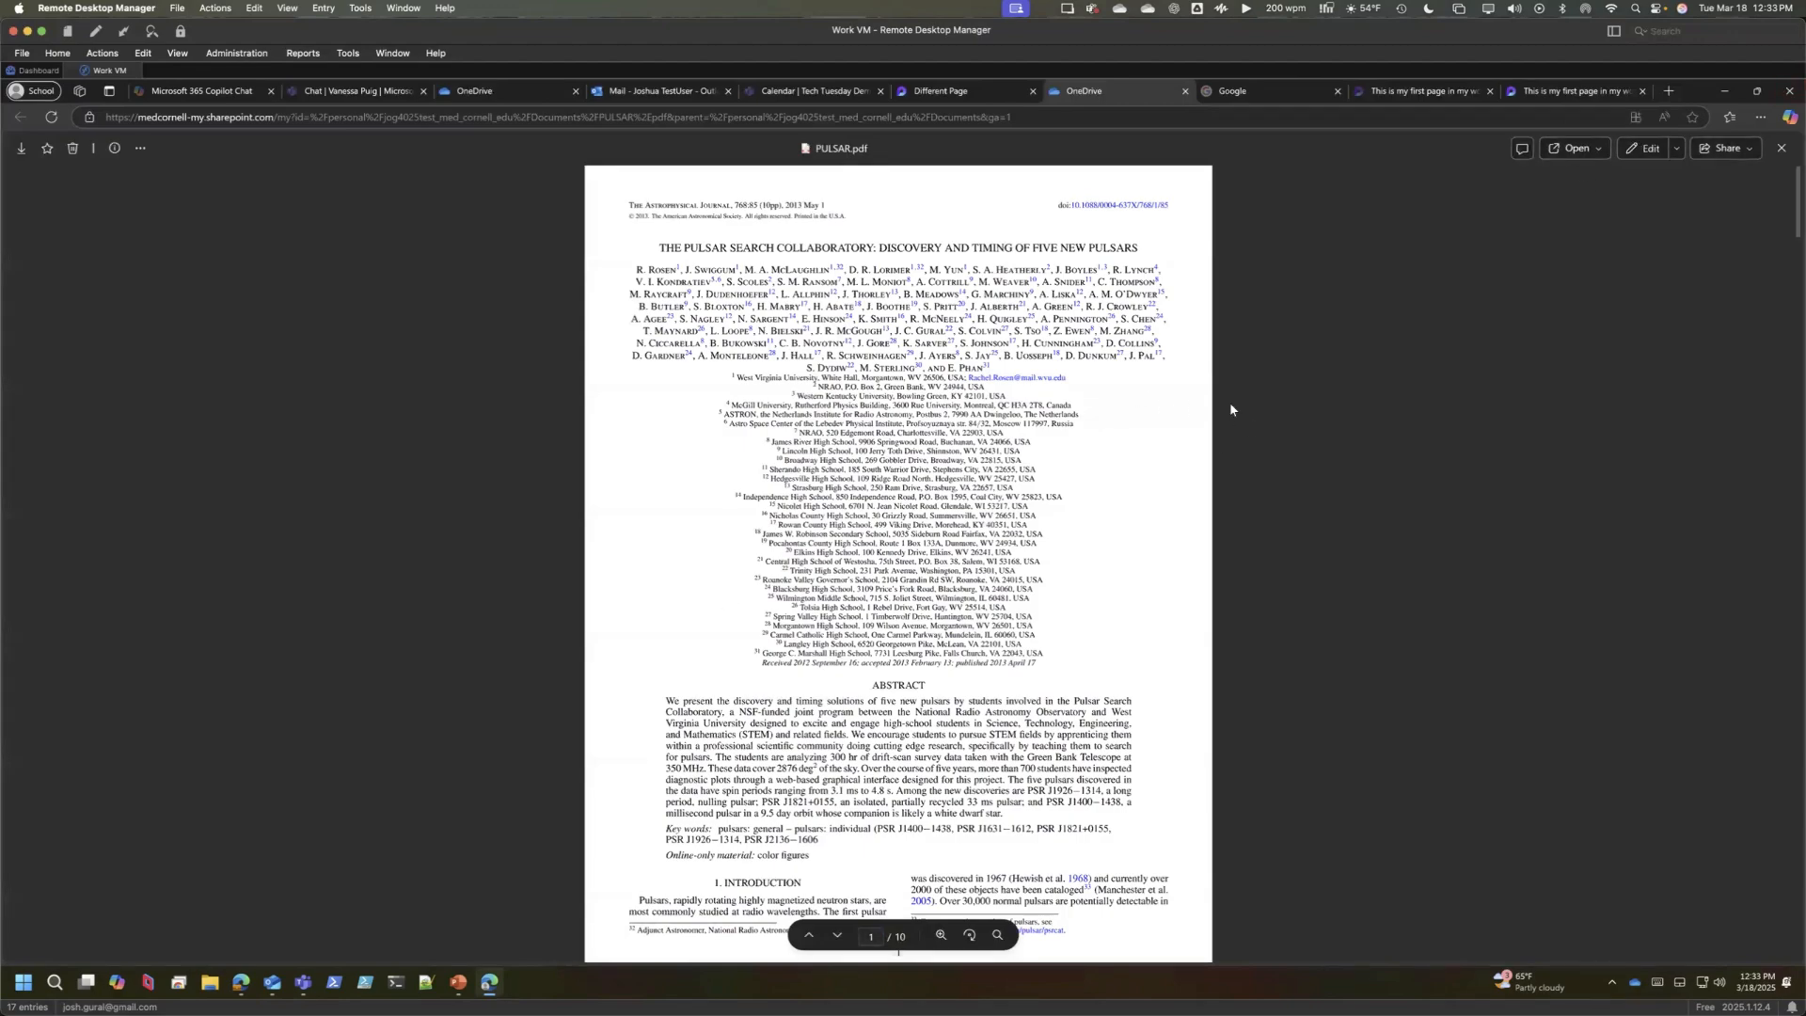
{"action": "left_click", "coordinate": [948, 92]}
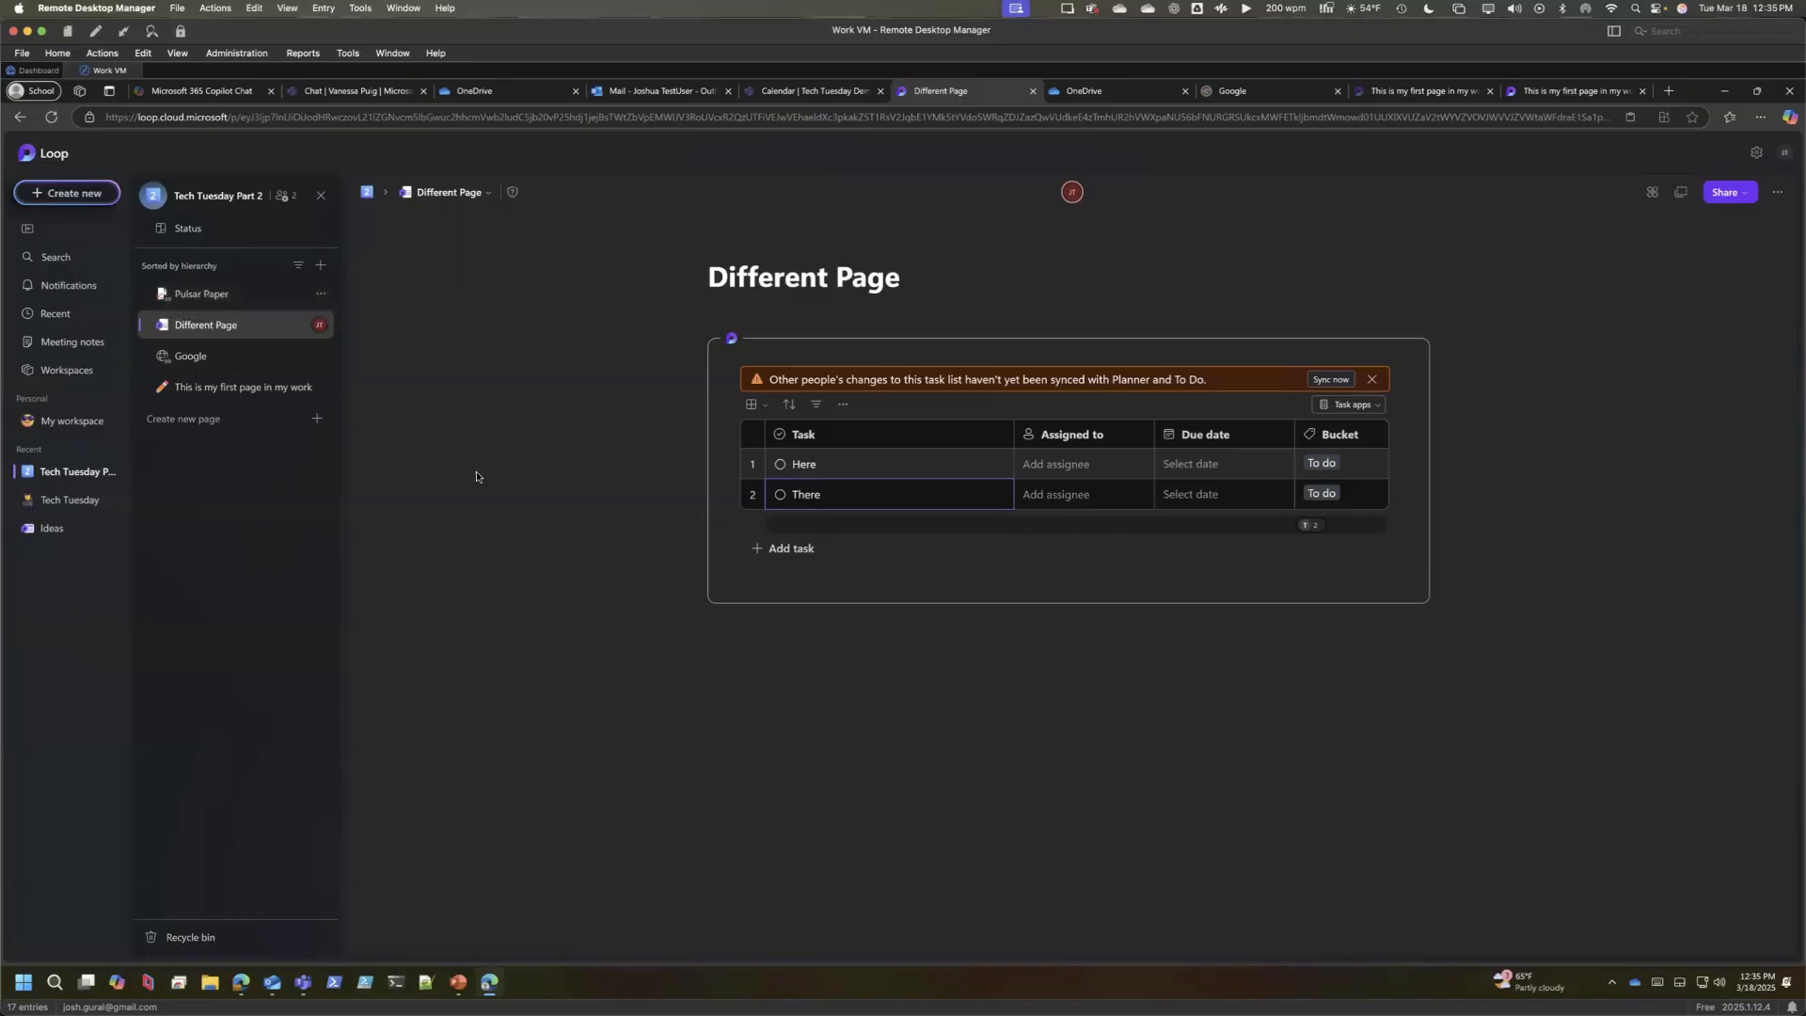
- Examine the member list and roles of the "Tech Tuesday Part 2" workspace from the Loop home page
{"action": "left_click", "coordinate": [242, 387]}
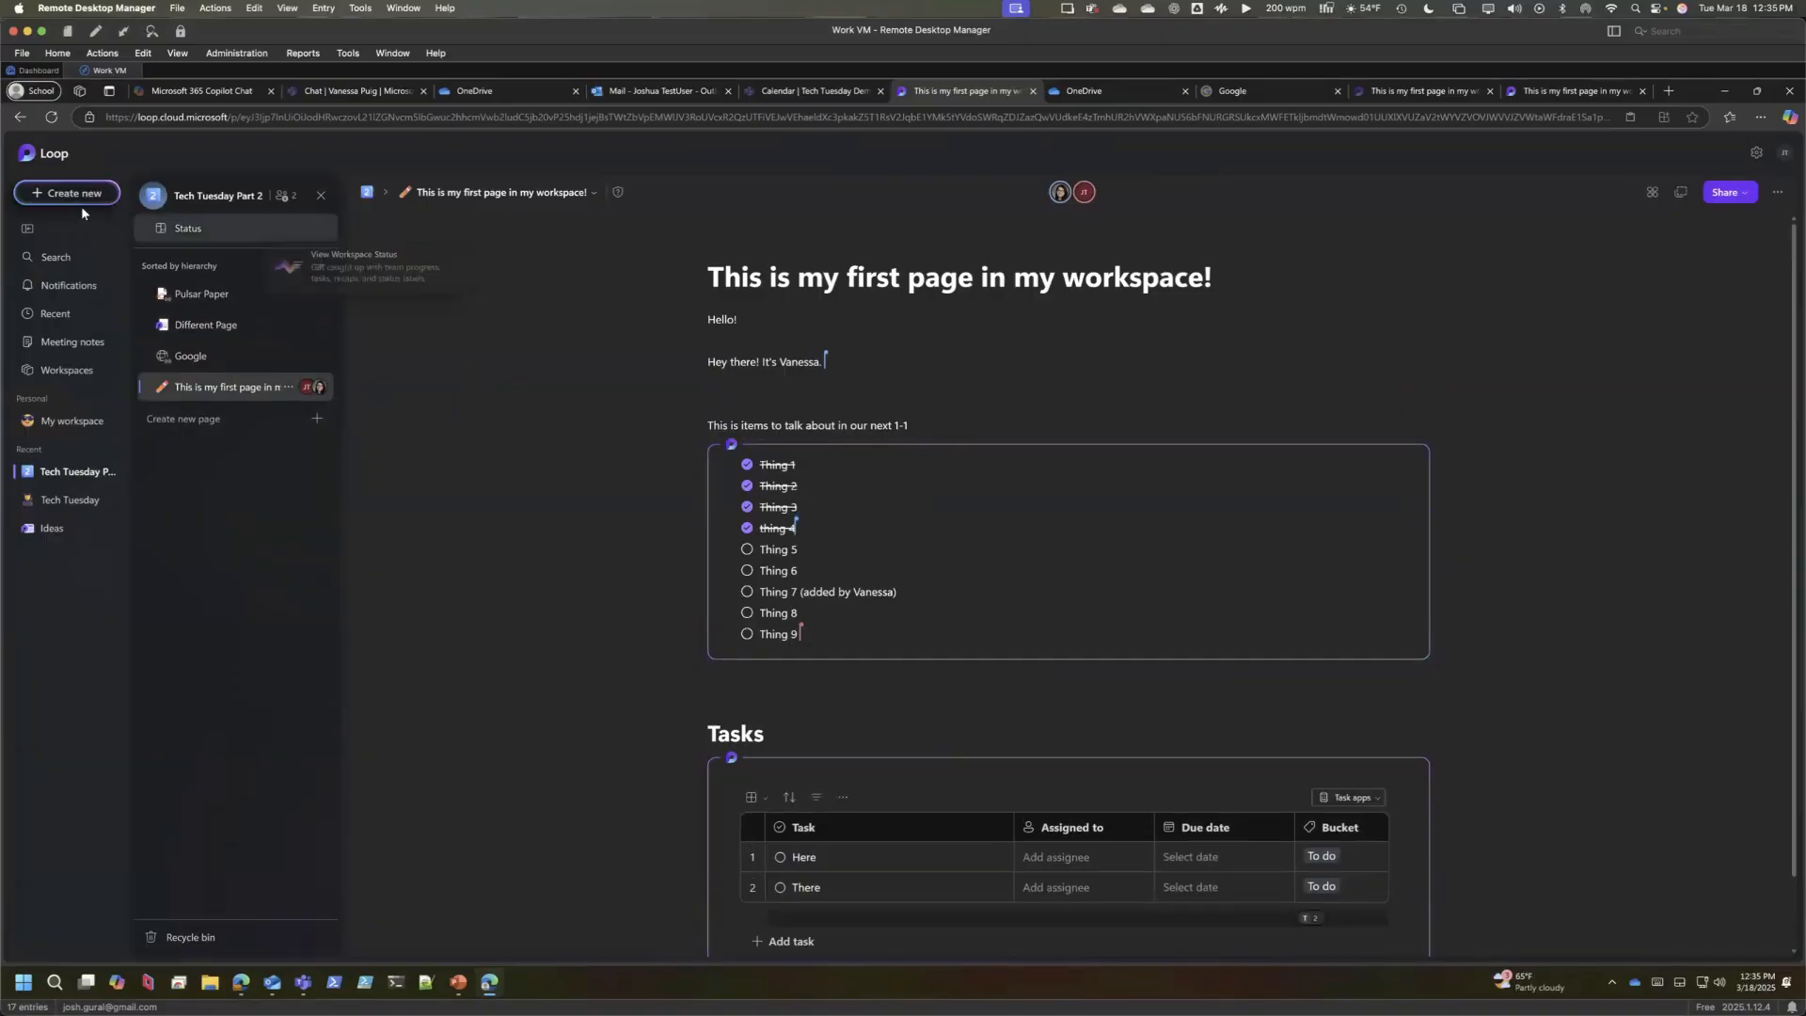
{"action": "left_click", "coordinate": [47, 166]}
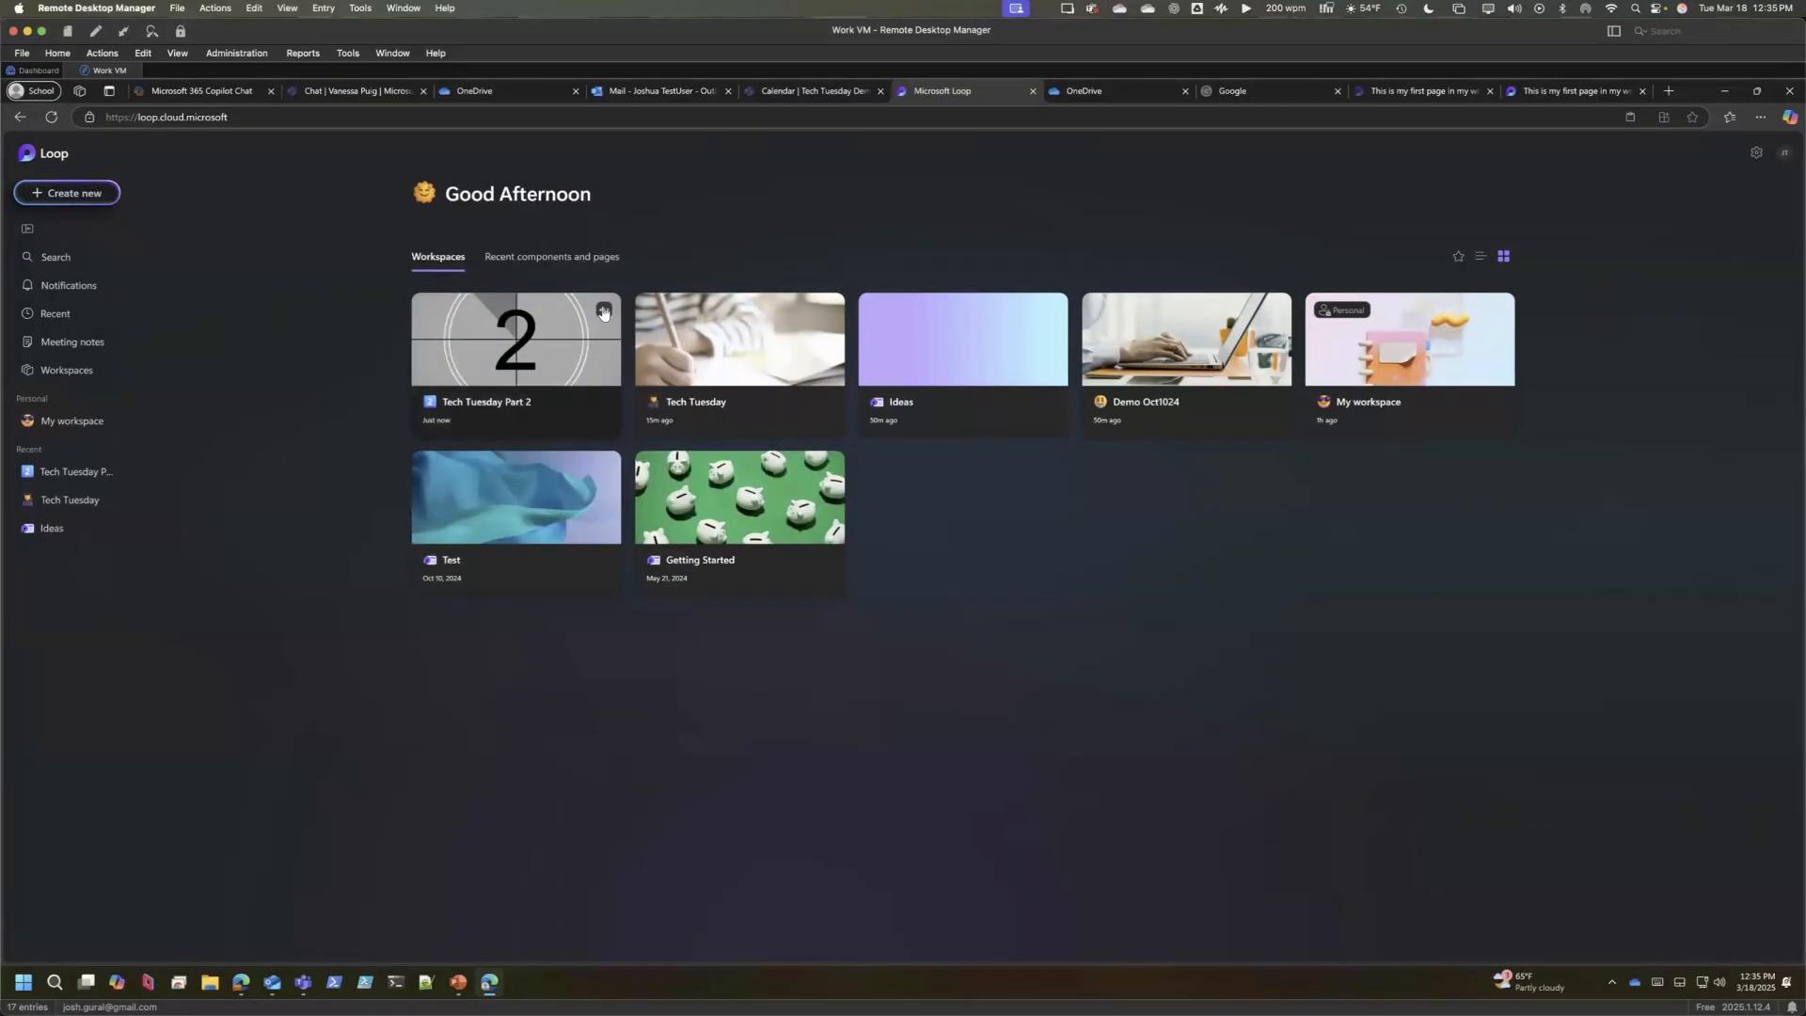
{"action": "left_click", "coordinate": [604, 310]}
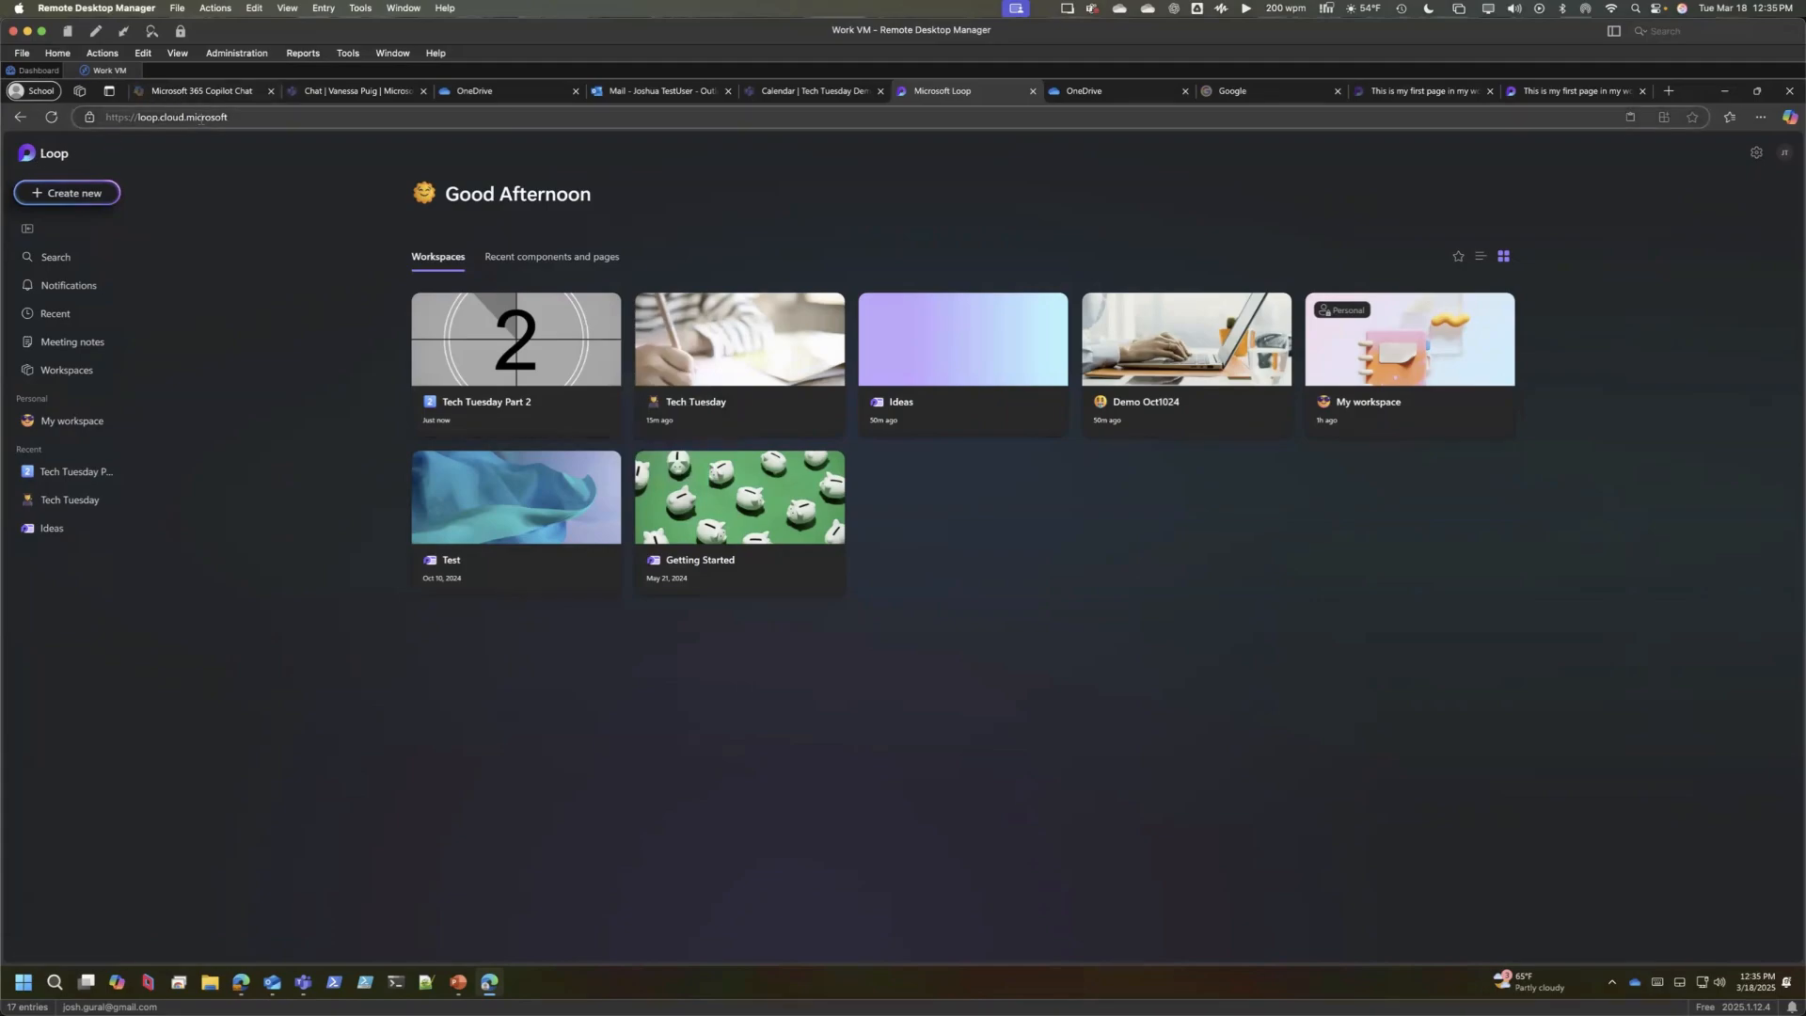
{"action": "mouse_move", "coordinate": [498, 384]}
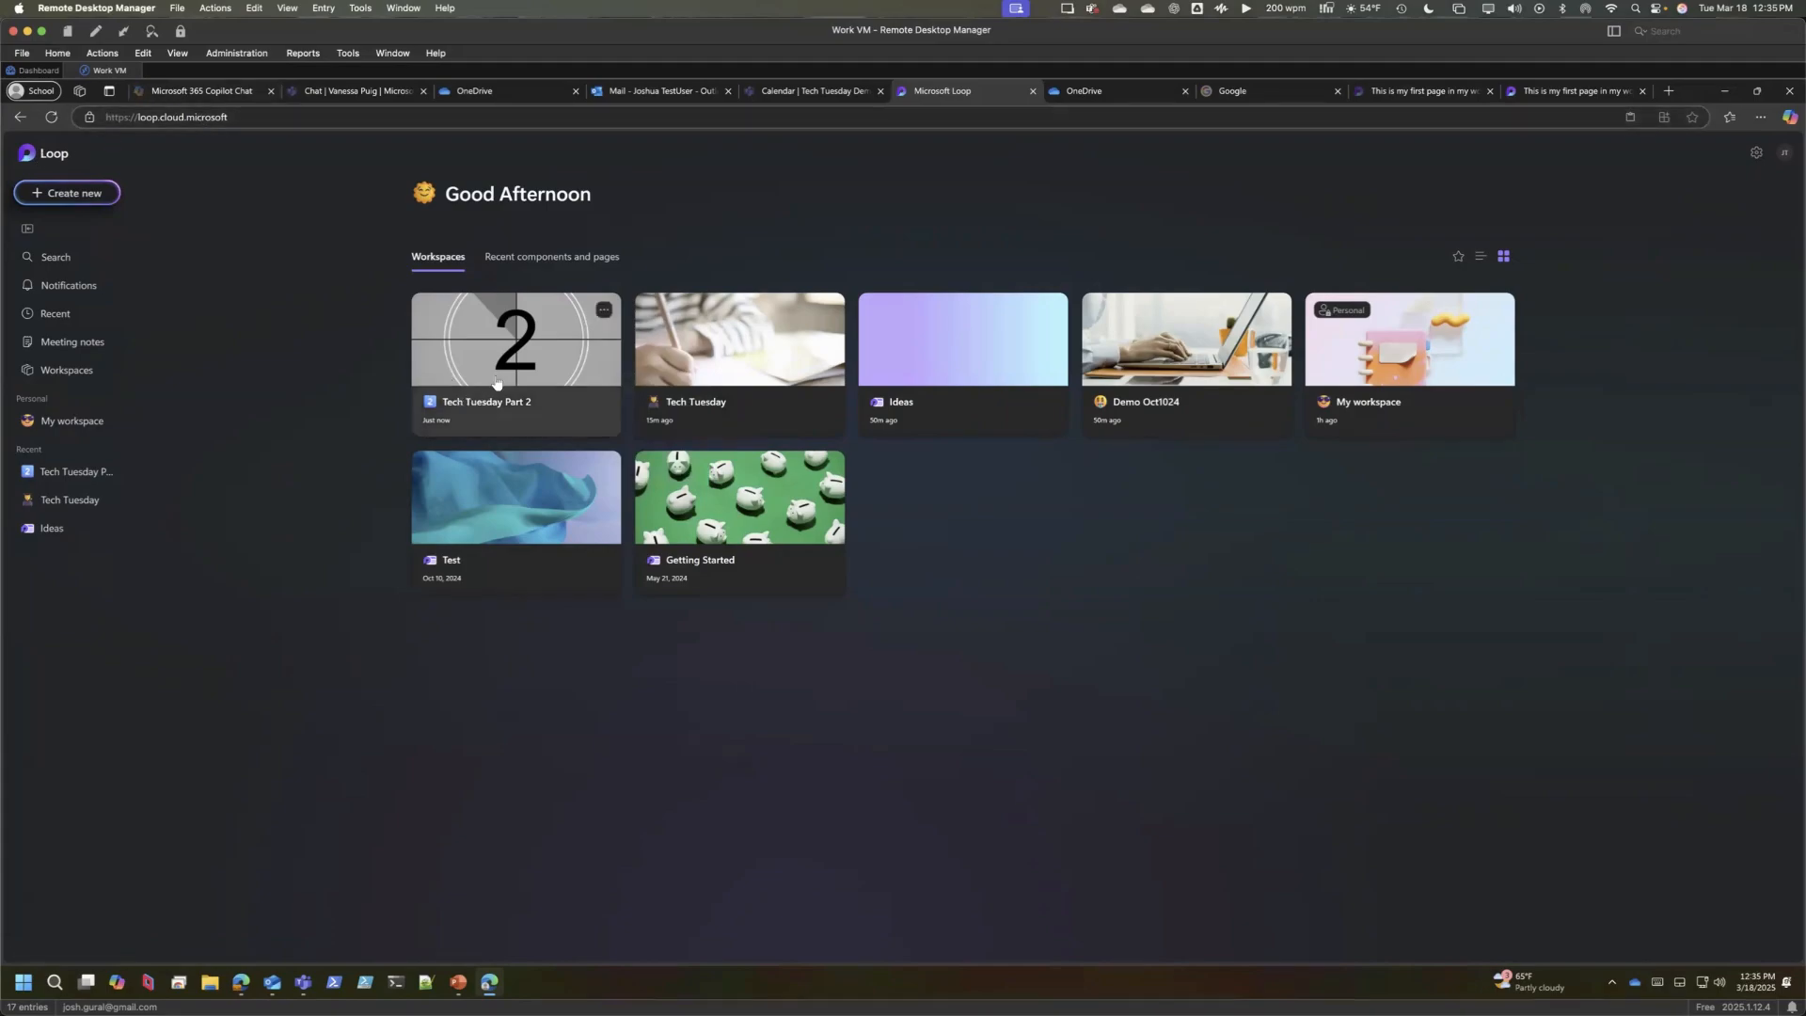
{"action": "left_click", "coordinate": [602, 324]}
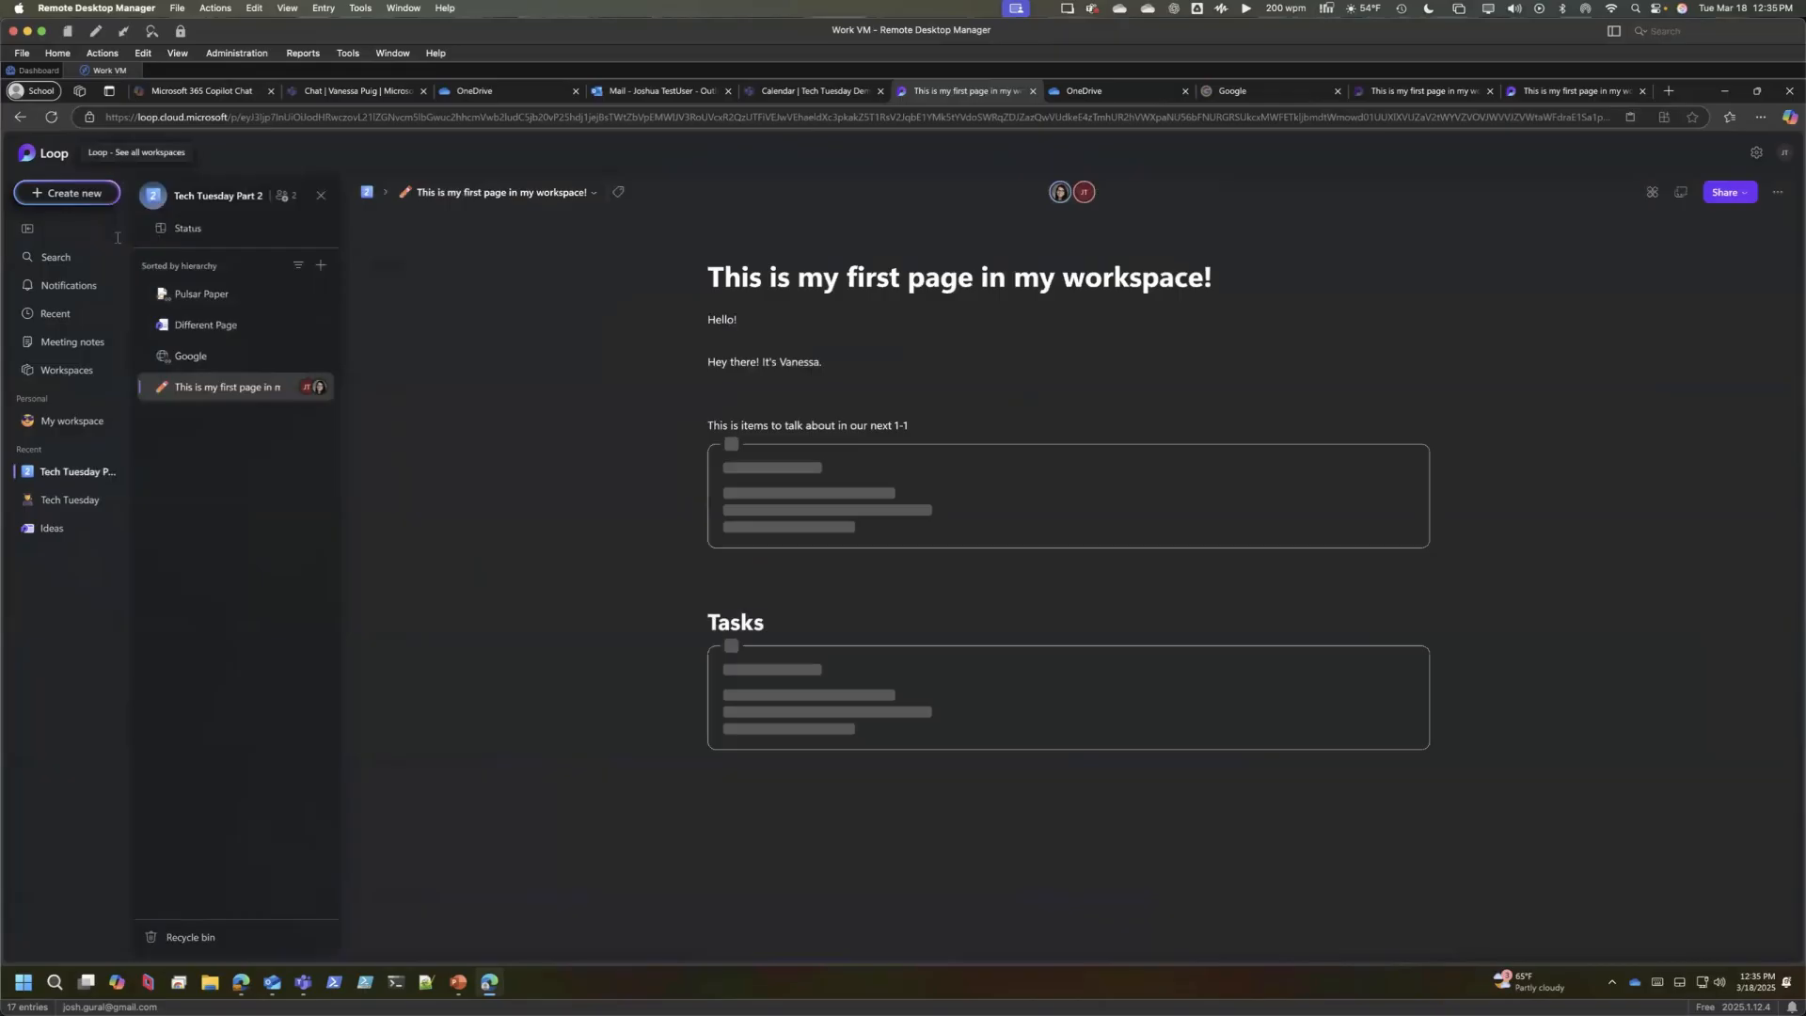
{"action": "left_click", "coordinate": [49, 154]}
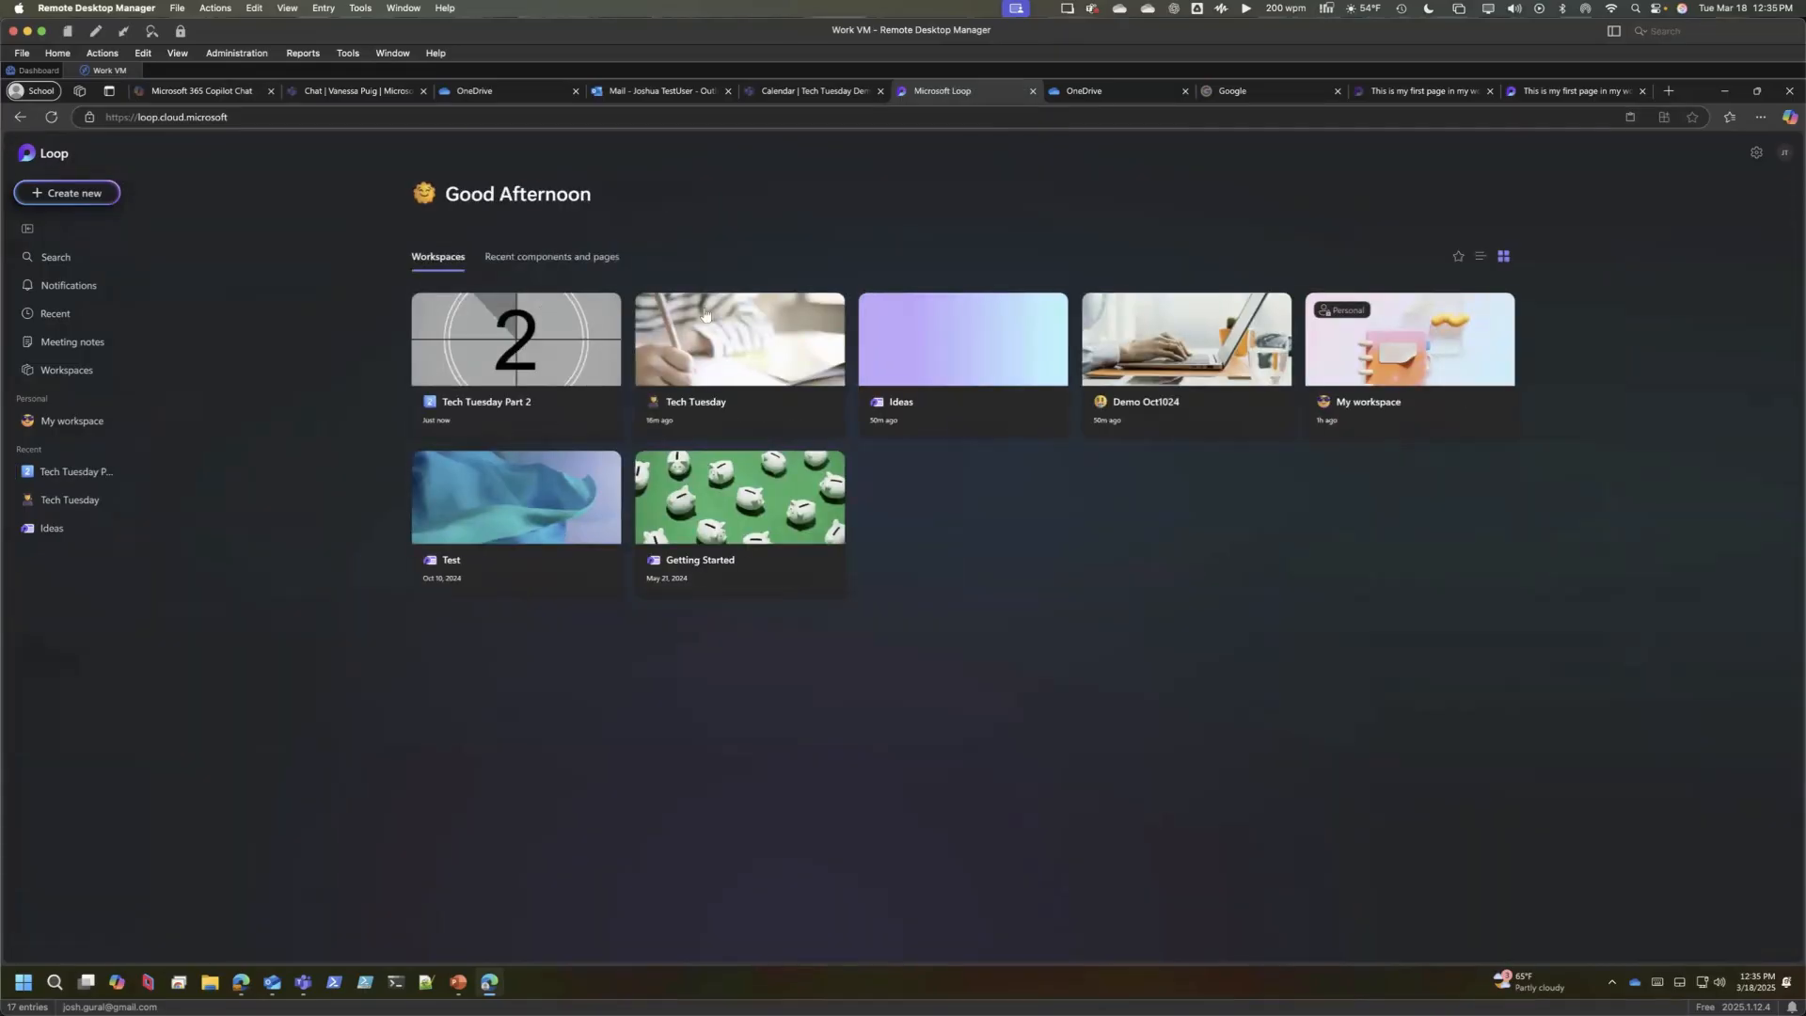
{"action": "left_click", "coordinate": [604, 310]}
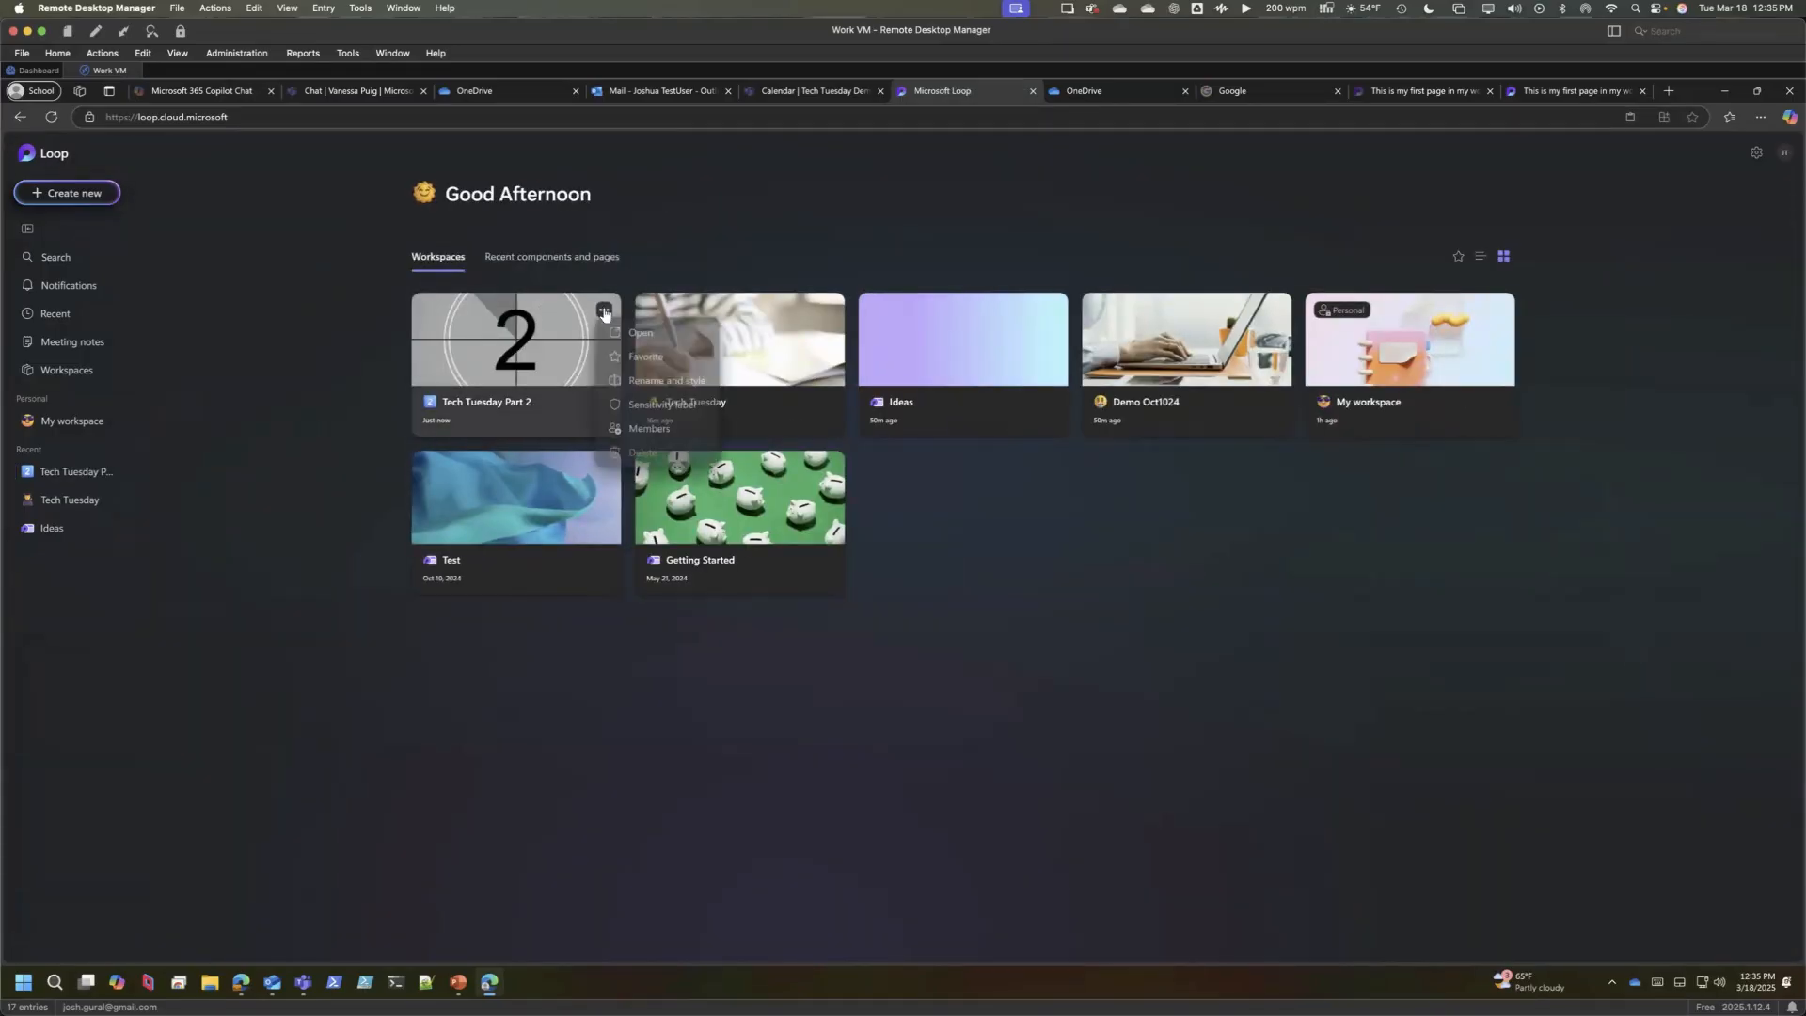
{"action": "left_click", "coordinate": [670, 430]}
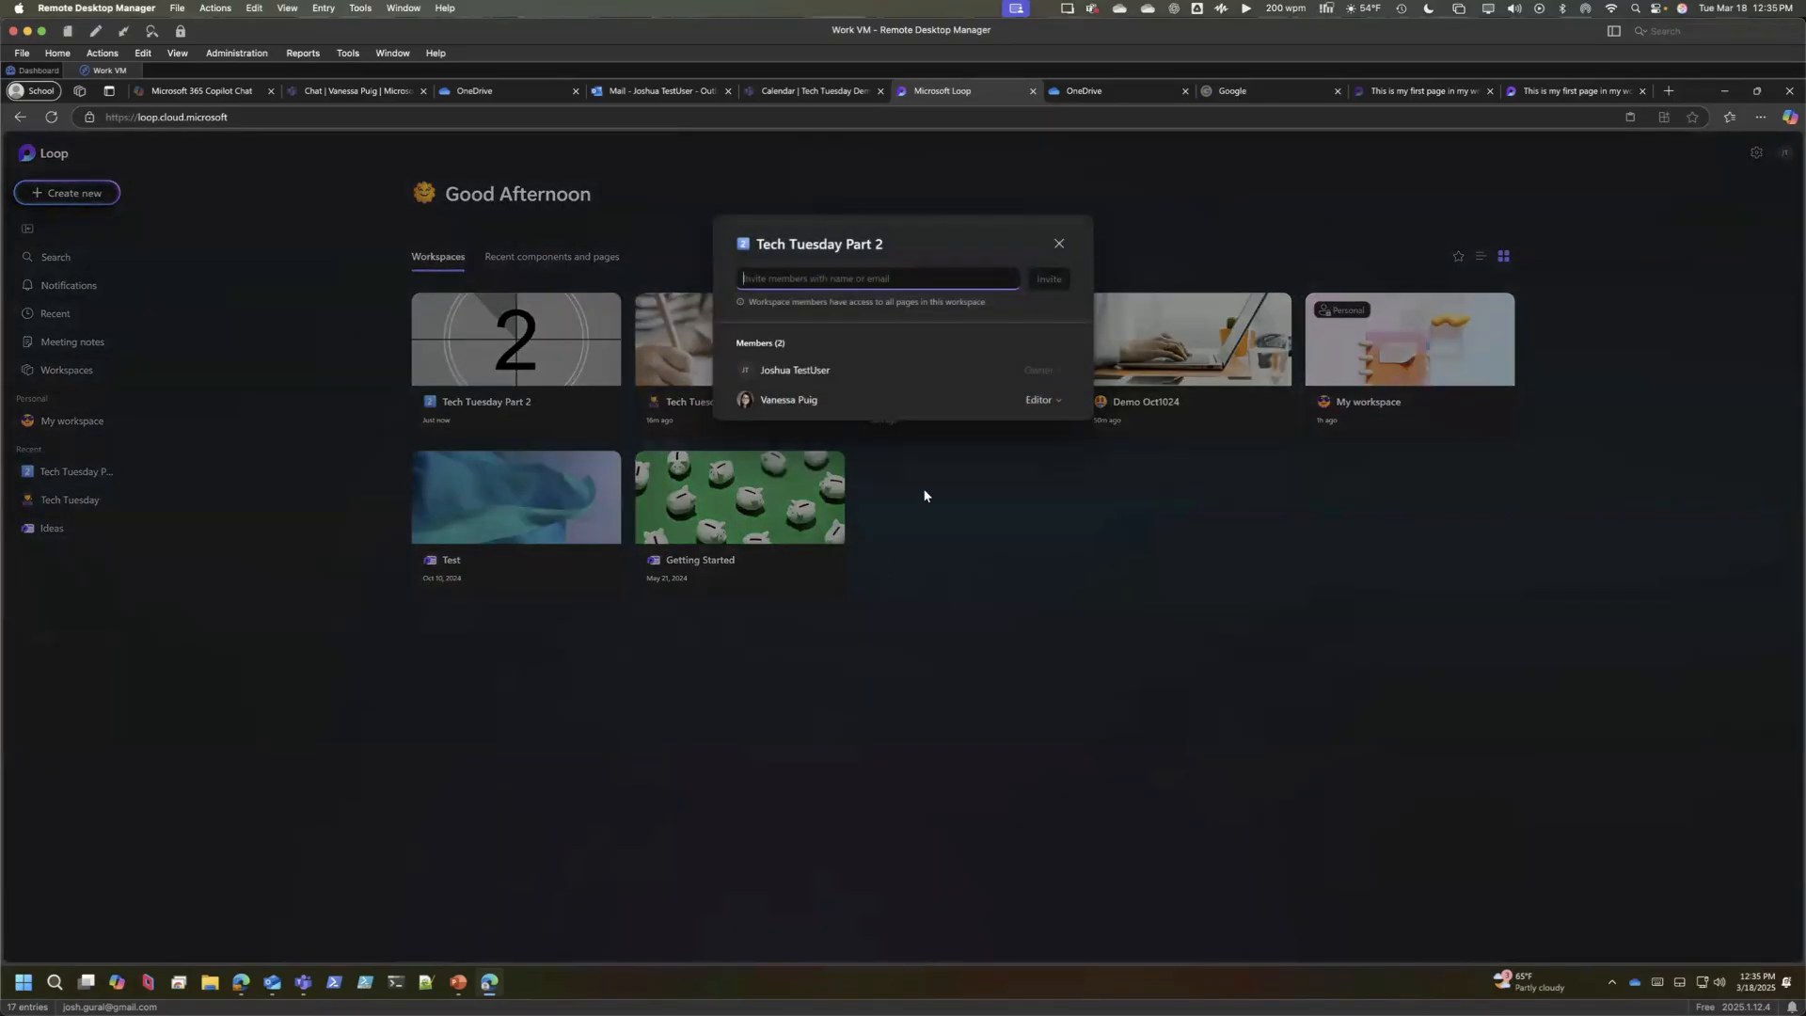
{"action": "left_click", "coordinate": [1058, 246]}
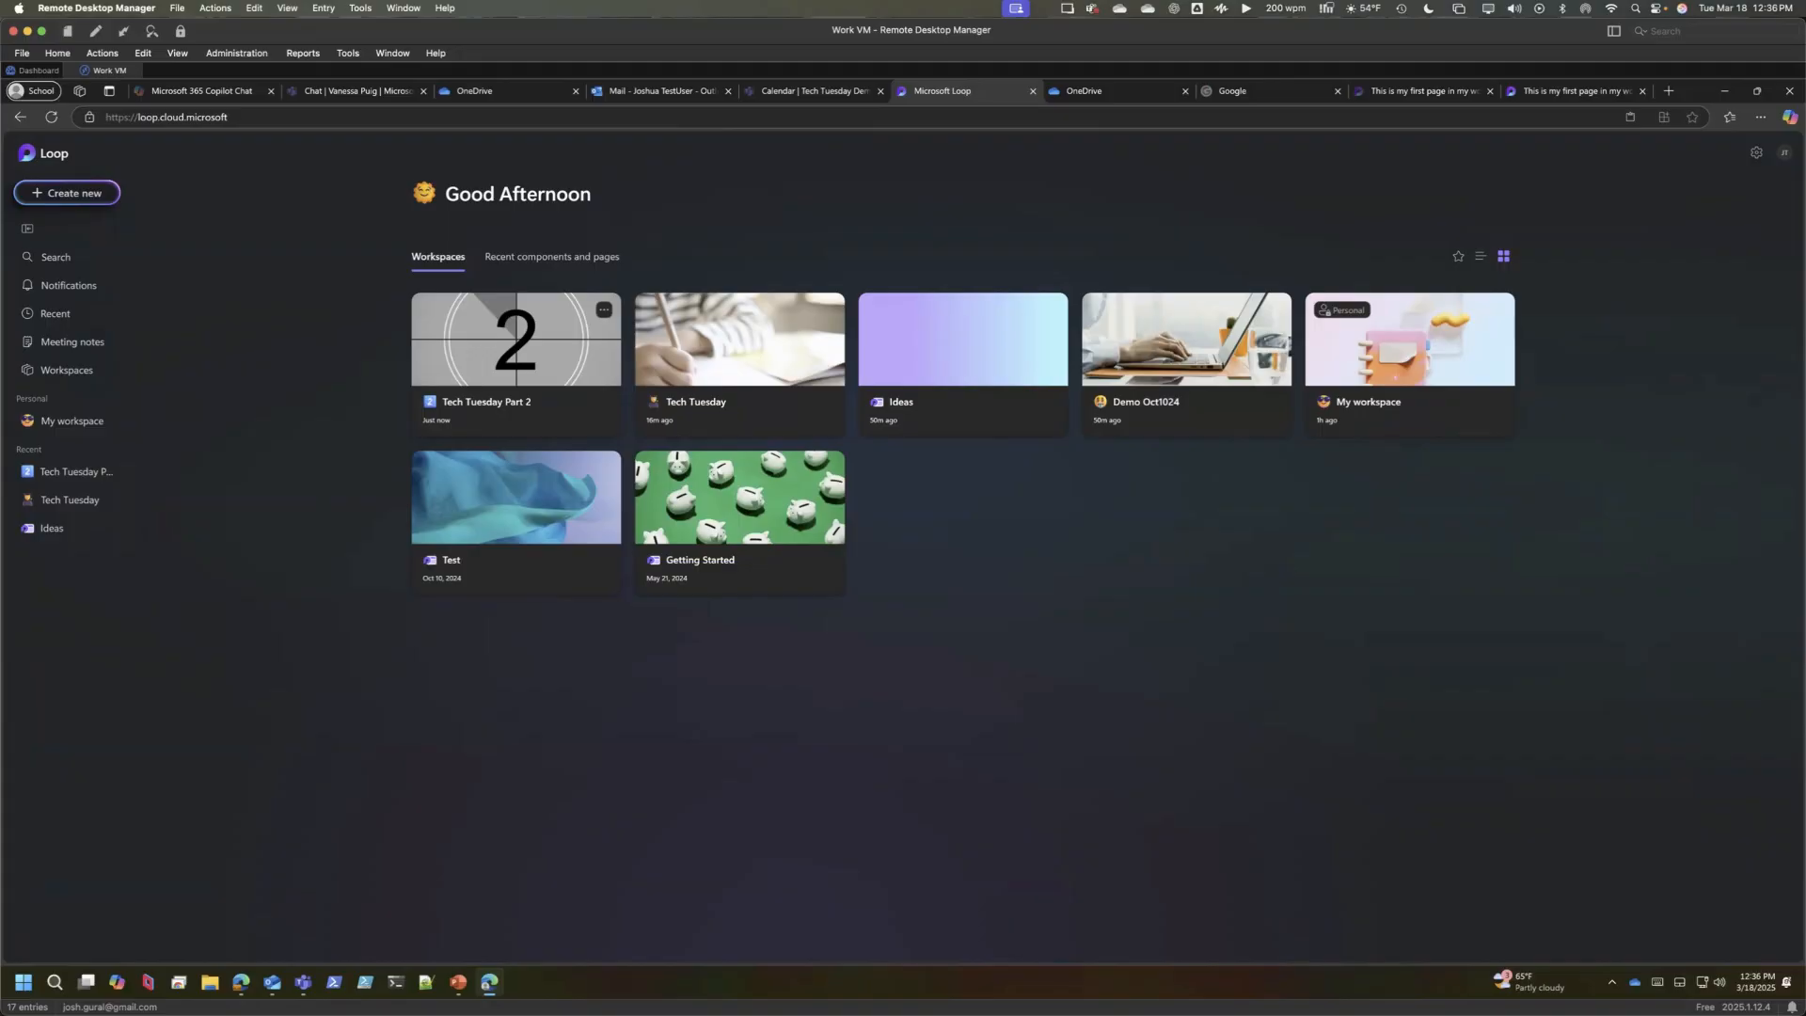
- Reopen "Tech Tuesday Part 2", rename the first task to "Approve this thing" and assign it to the other workspace member
{"action": "left_click", "coordinate": [522, 340]}
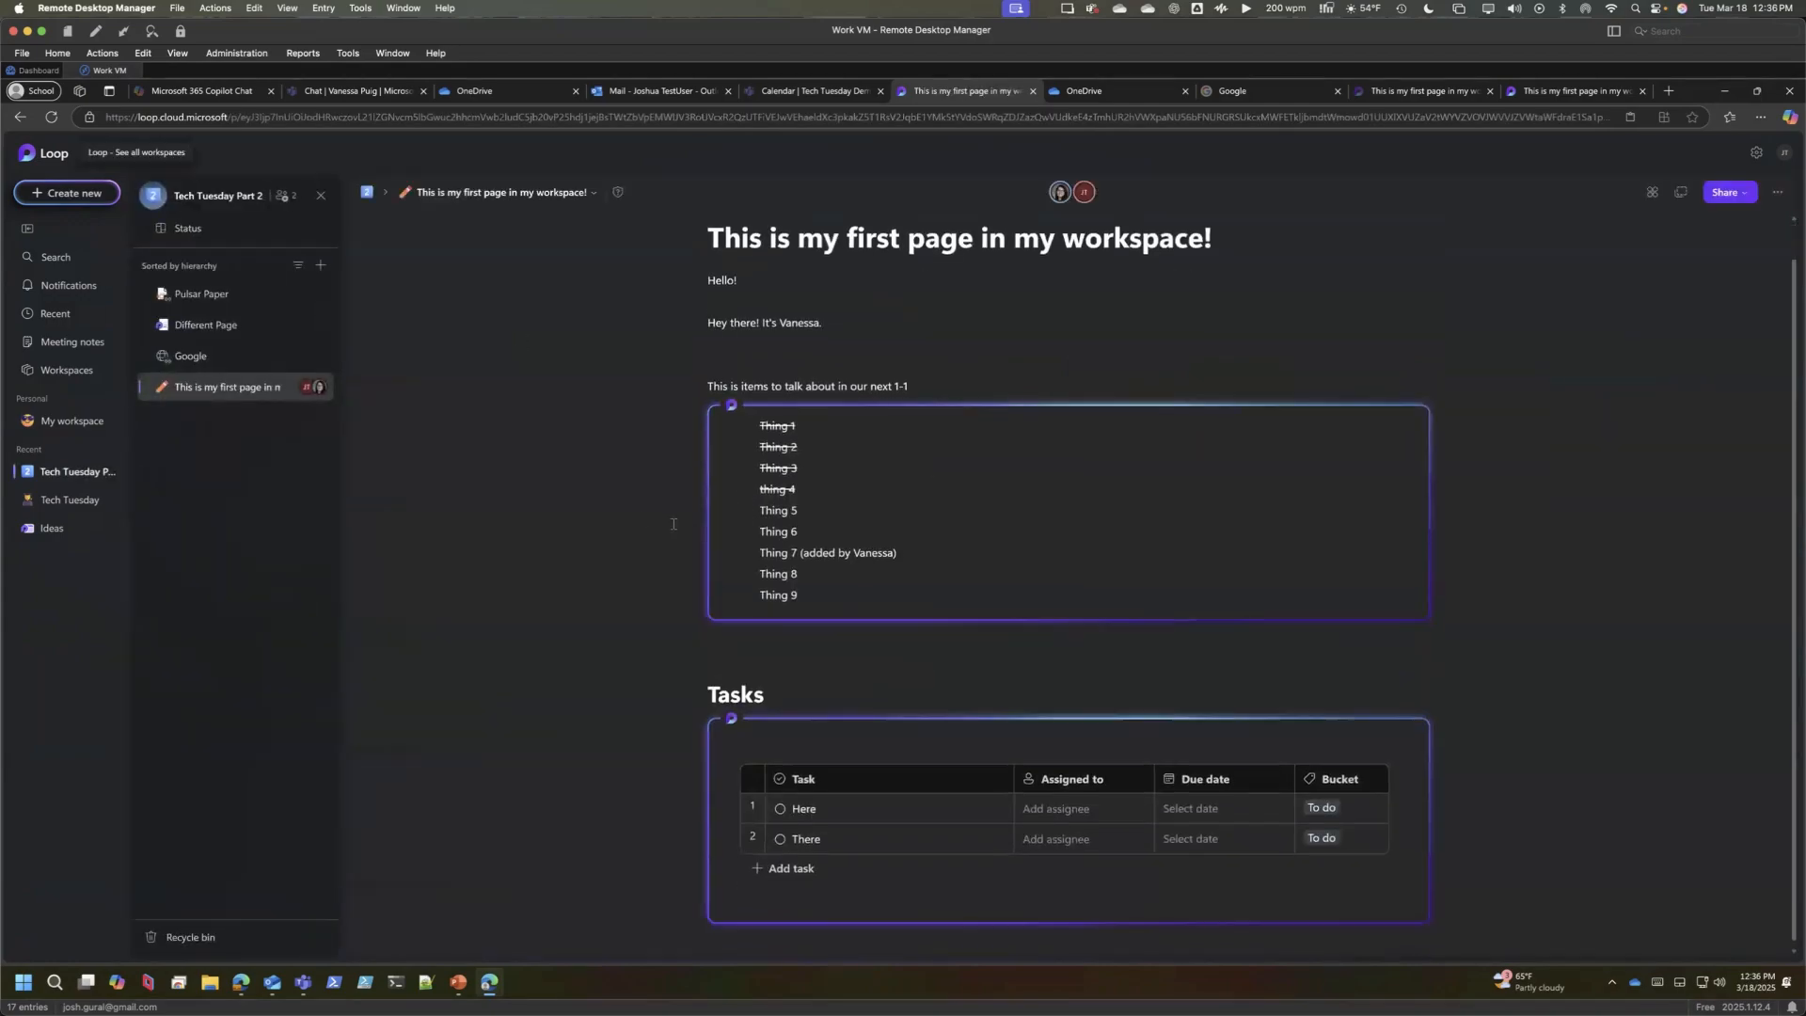
{"action": "scroll", "coordinate": [799, 790], "scroll_direction": "down", "scroll_amount": 1}
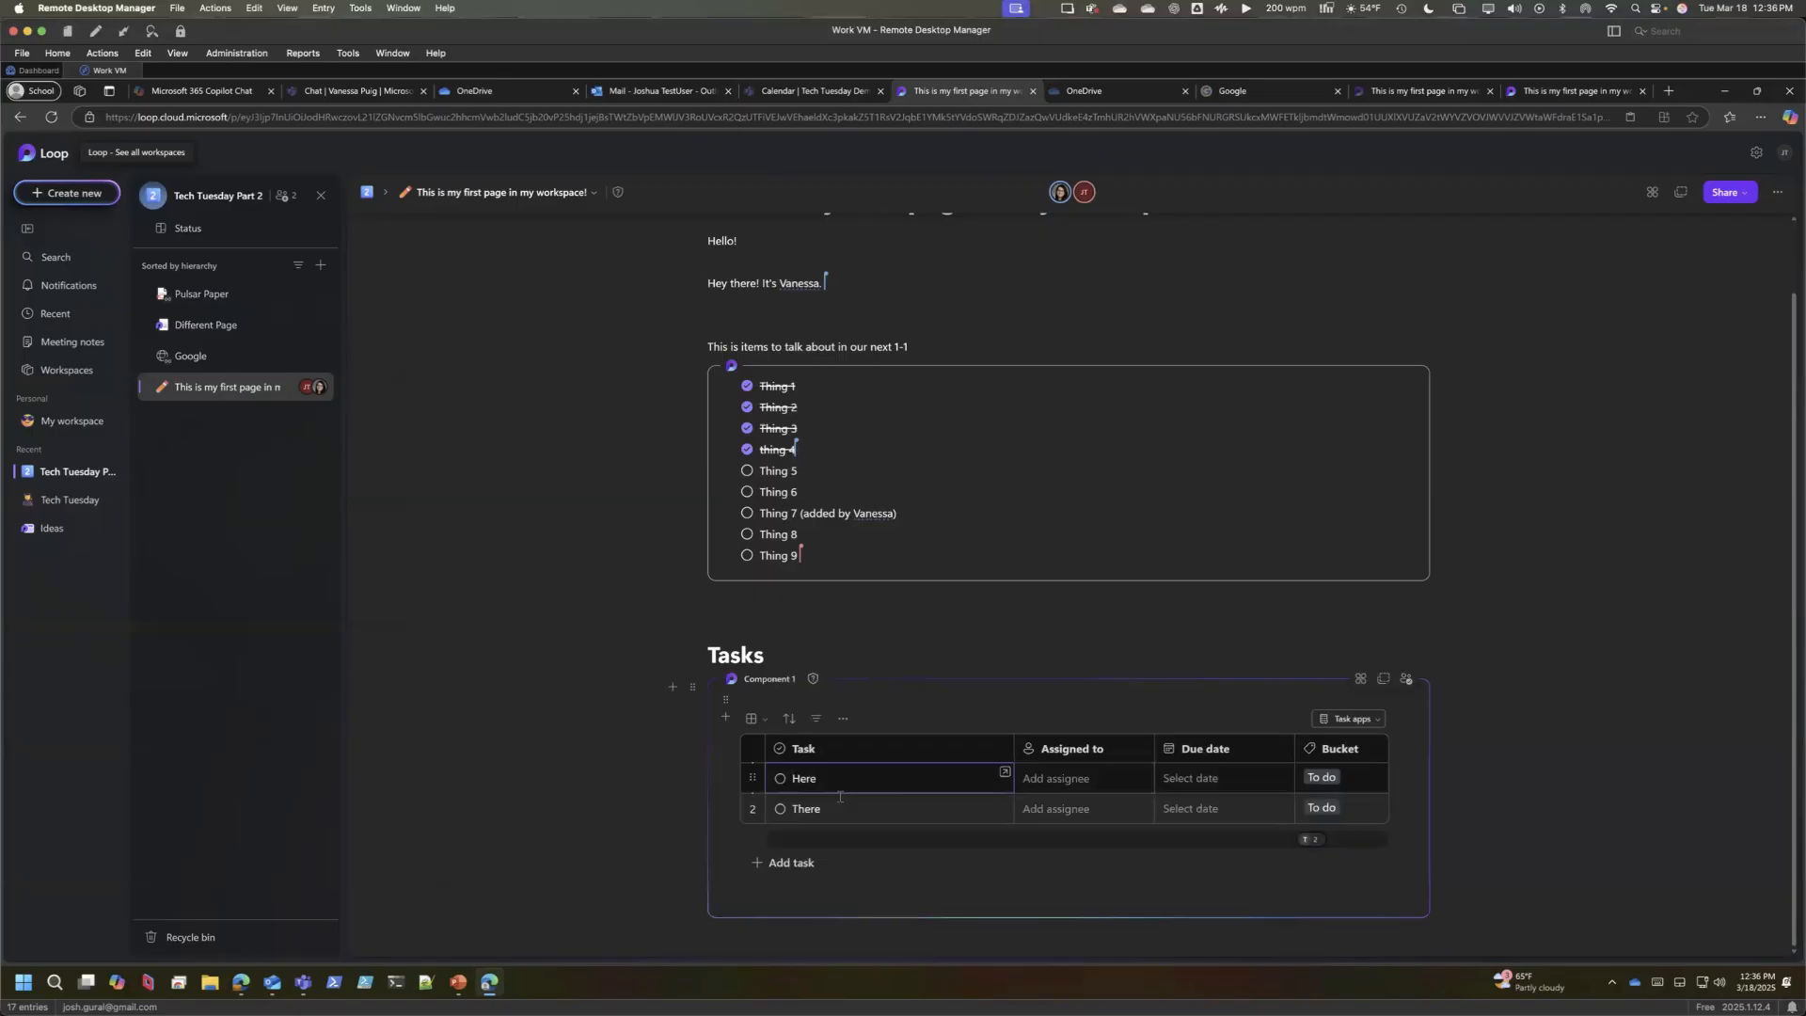
{"action": "double_click", "coordinate": [817, 778]}
{"action": "type", "text": "Approve this thing"}
{"action": "left_click", "coordinate": [1078, 777]}
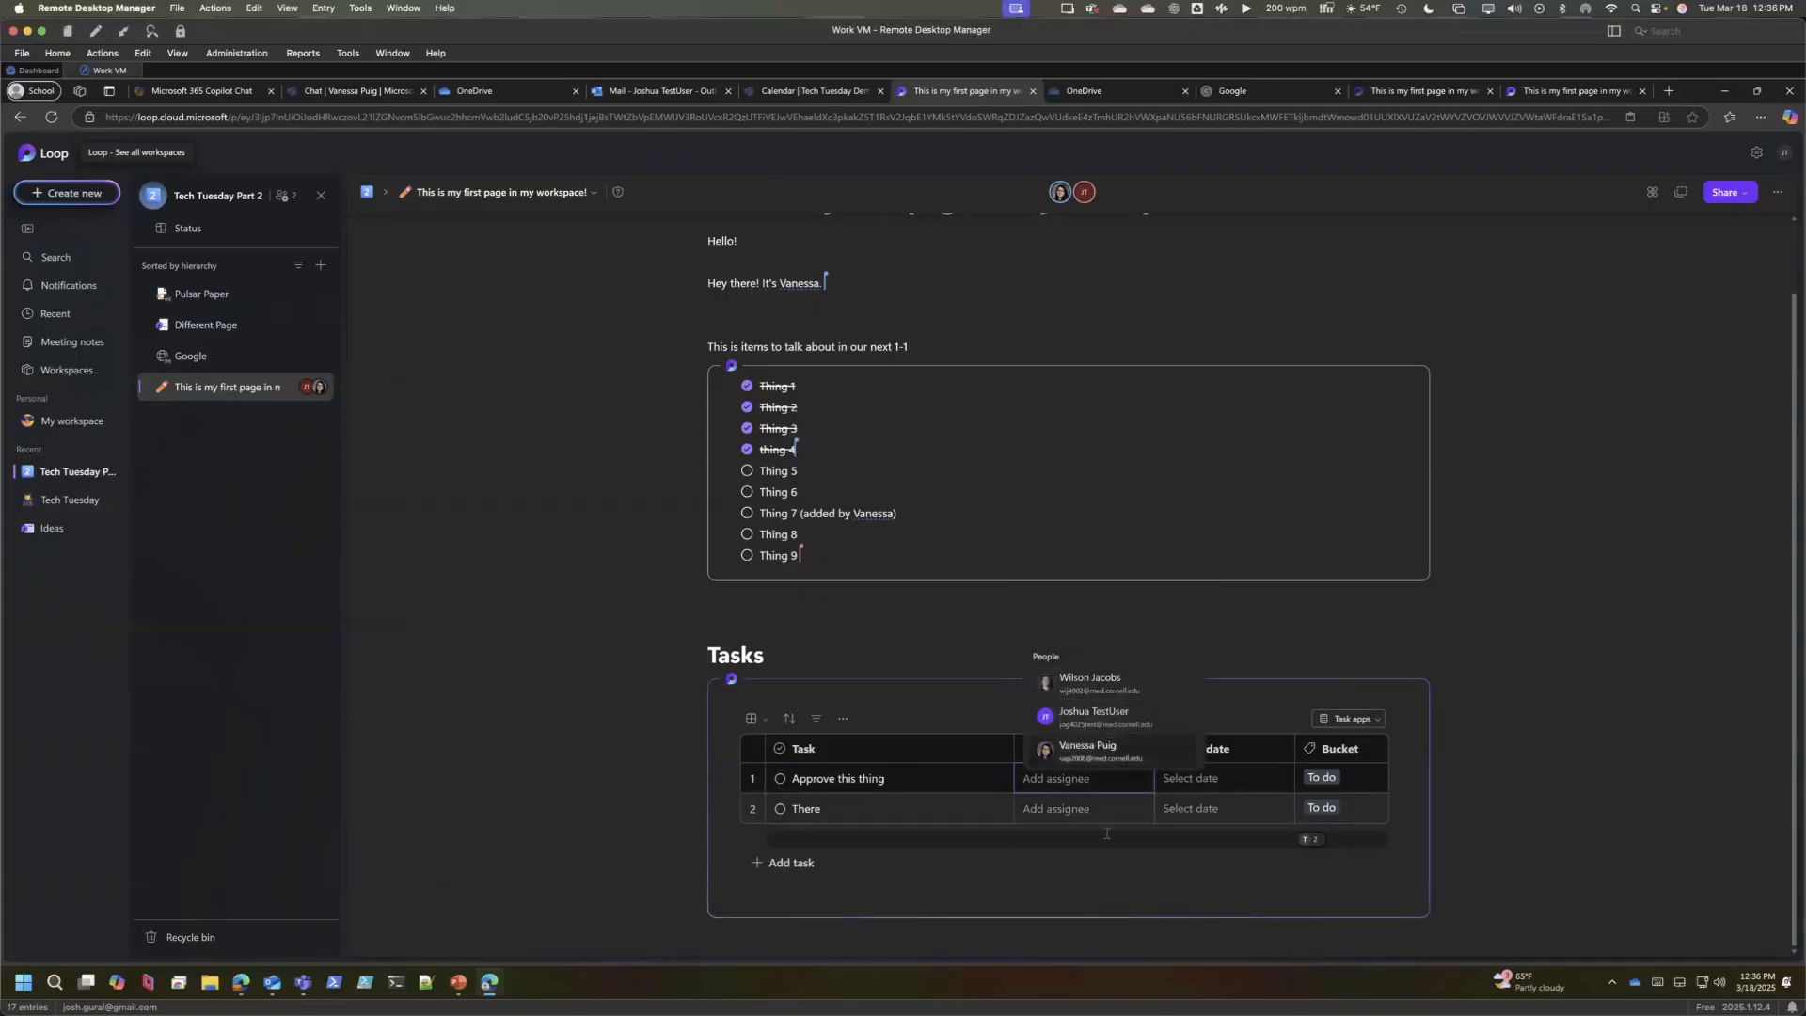
{"action": "left_click", "coordinate": [1087, 747]}
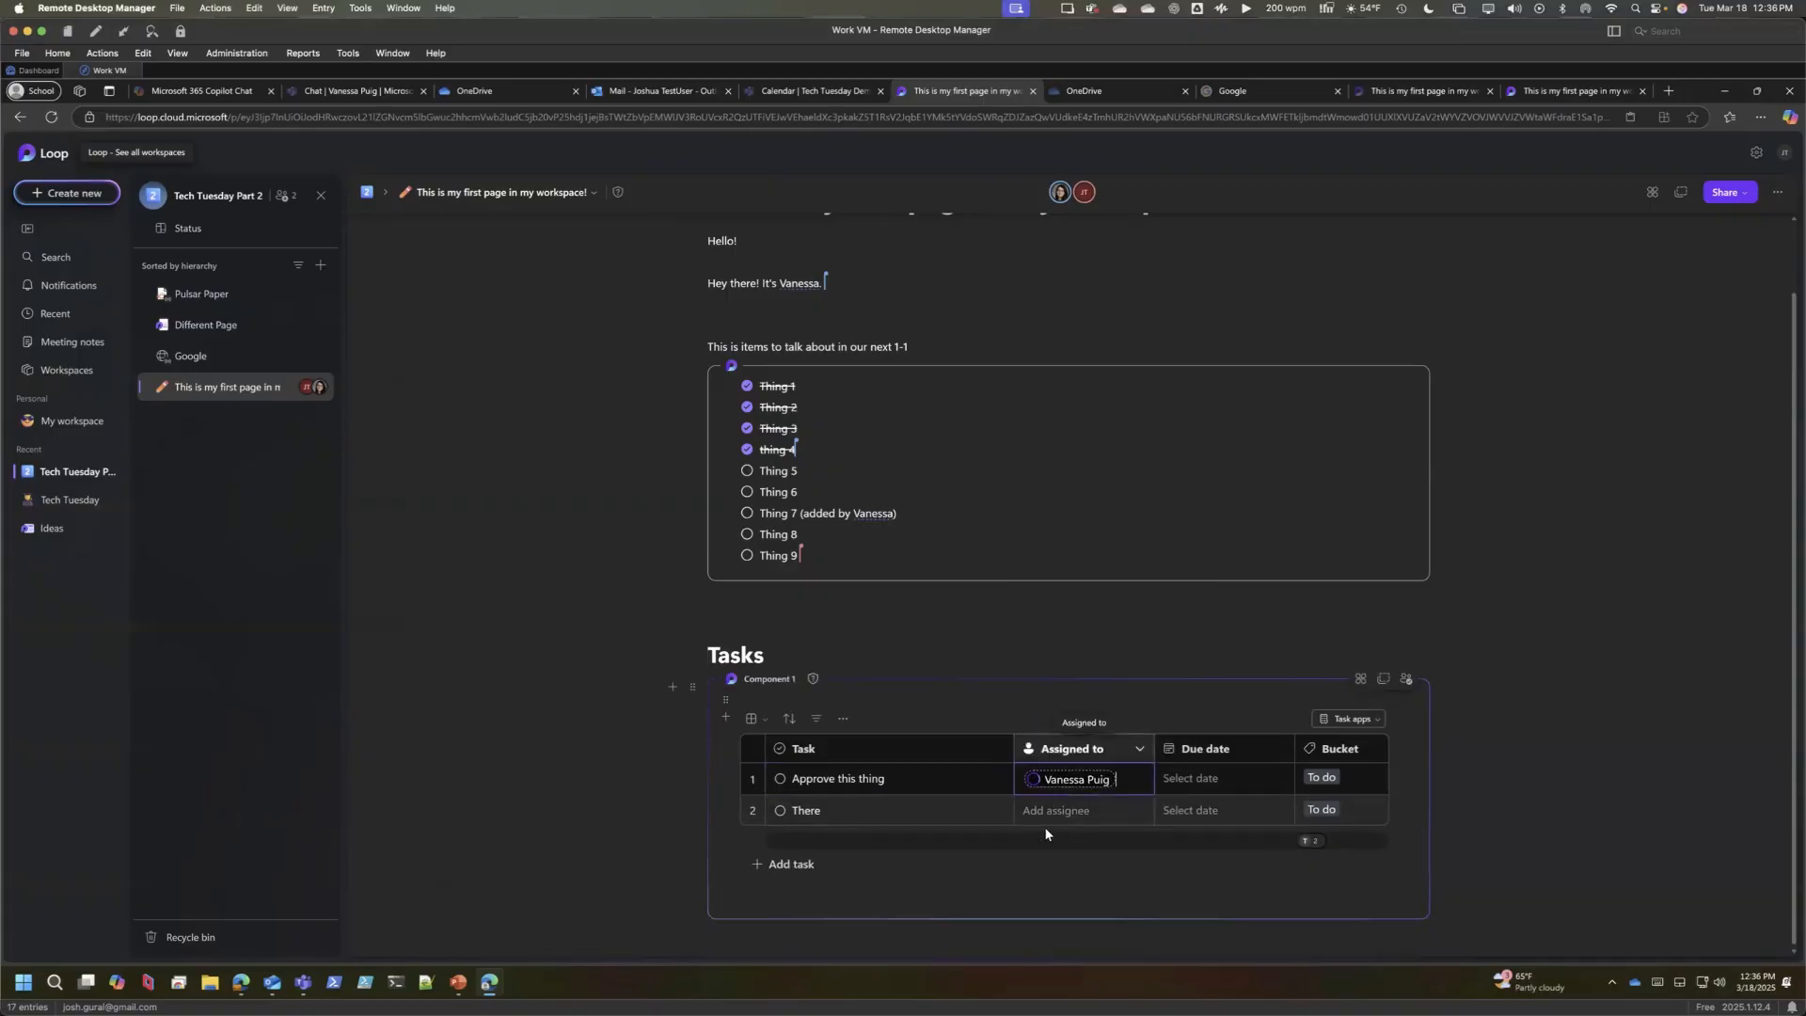
{"action": "left_click", "coordinate": [780, 783]}
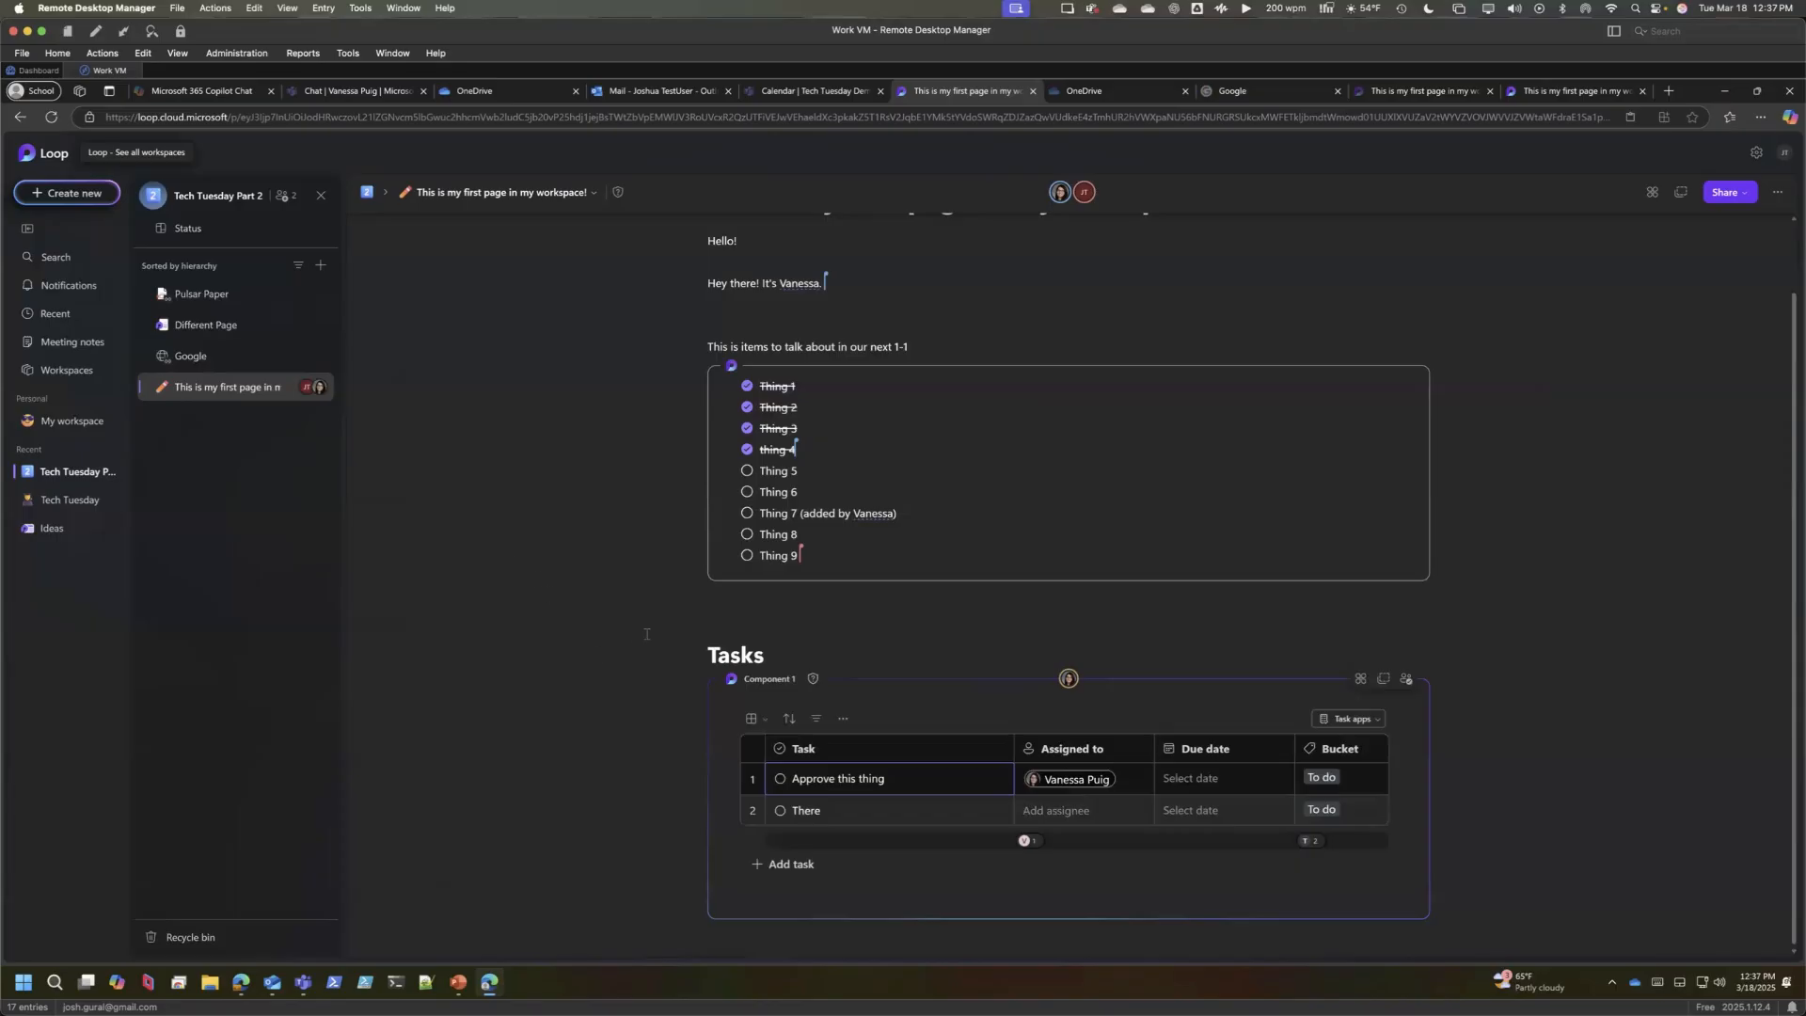
- Add the text "SOme stuff" several lines below the task component on "Different Page" and convert it into a Loop component
{"action": "left_click", "coordinate": [223, 330]}
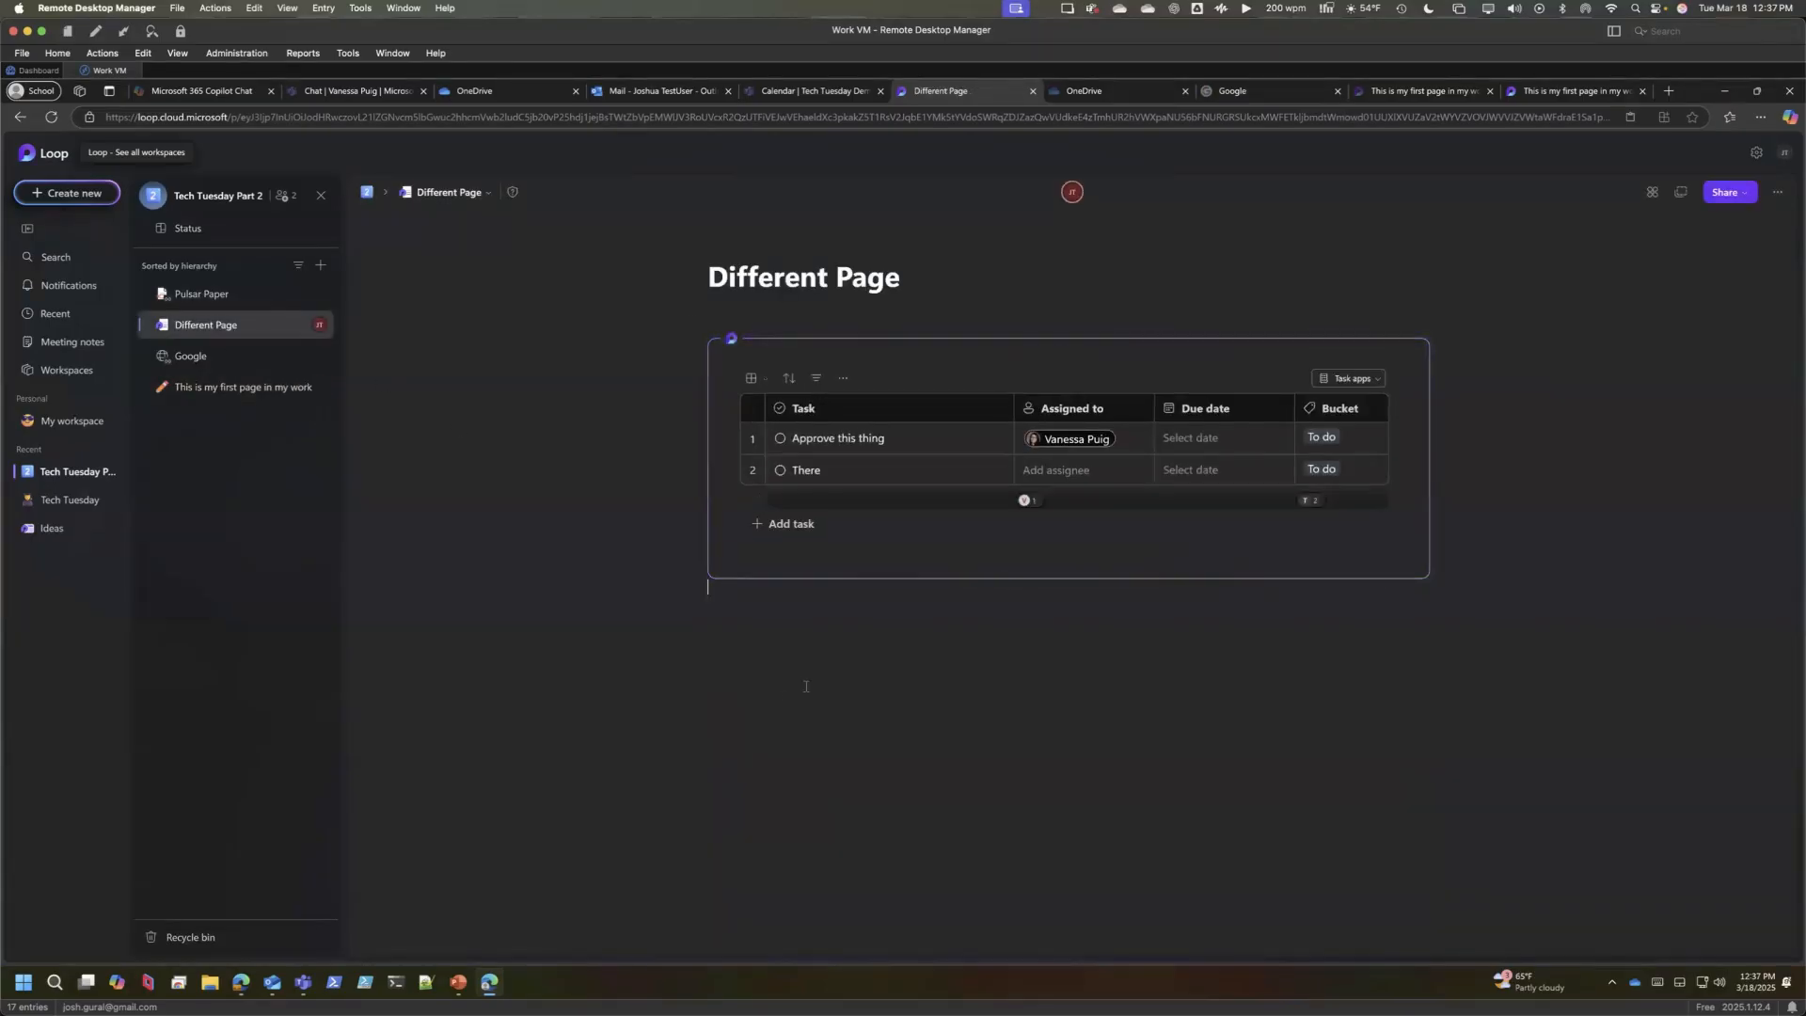
{"action": "key", "text": "Return"}
{"action": "key", "text": "Return"}
{"action": "key", "text": "Return"}
{"action": "key", "text": "Return"}
{"action": "key", "text": "Return"}
{"action": "type", "text": "SOme studd"}
{"action": "key", "text": "BackSpace"}
{"action": "key", "text": "BackSpace"}
{"action": "type", "text": "ff"}
{"action": "left_click", "coordinate": [692, 702]}
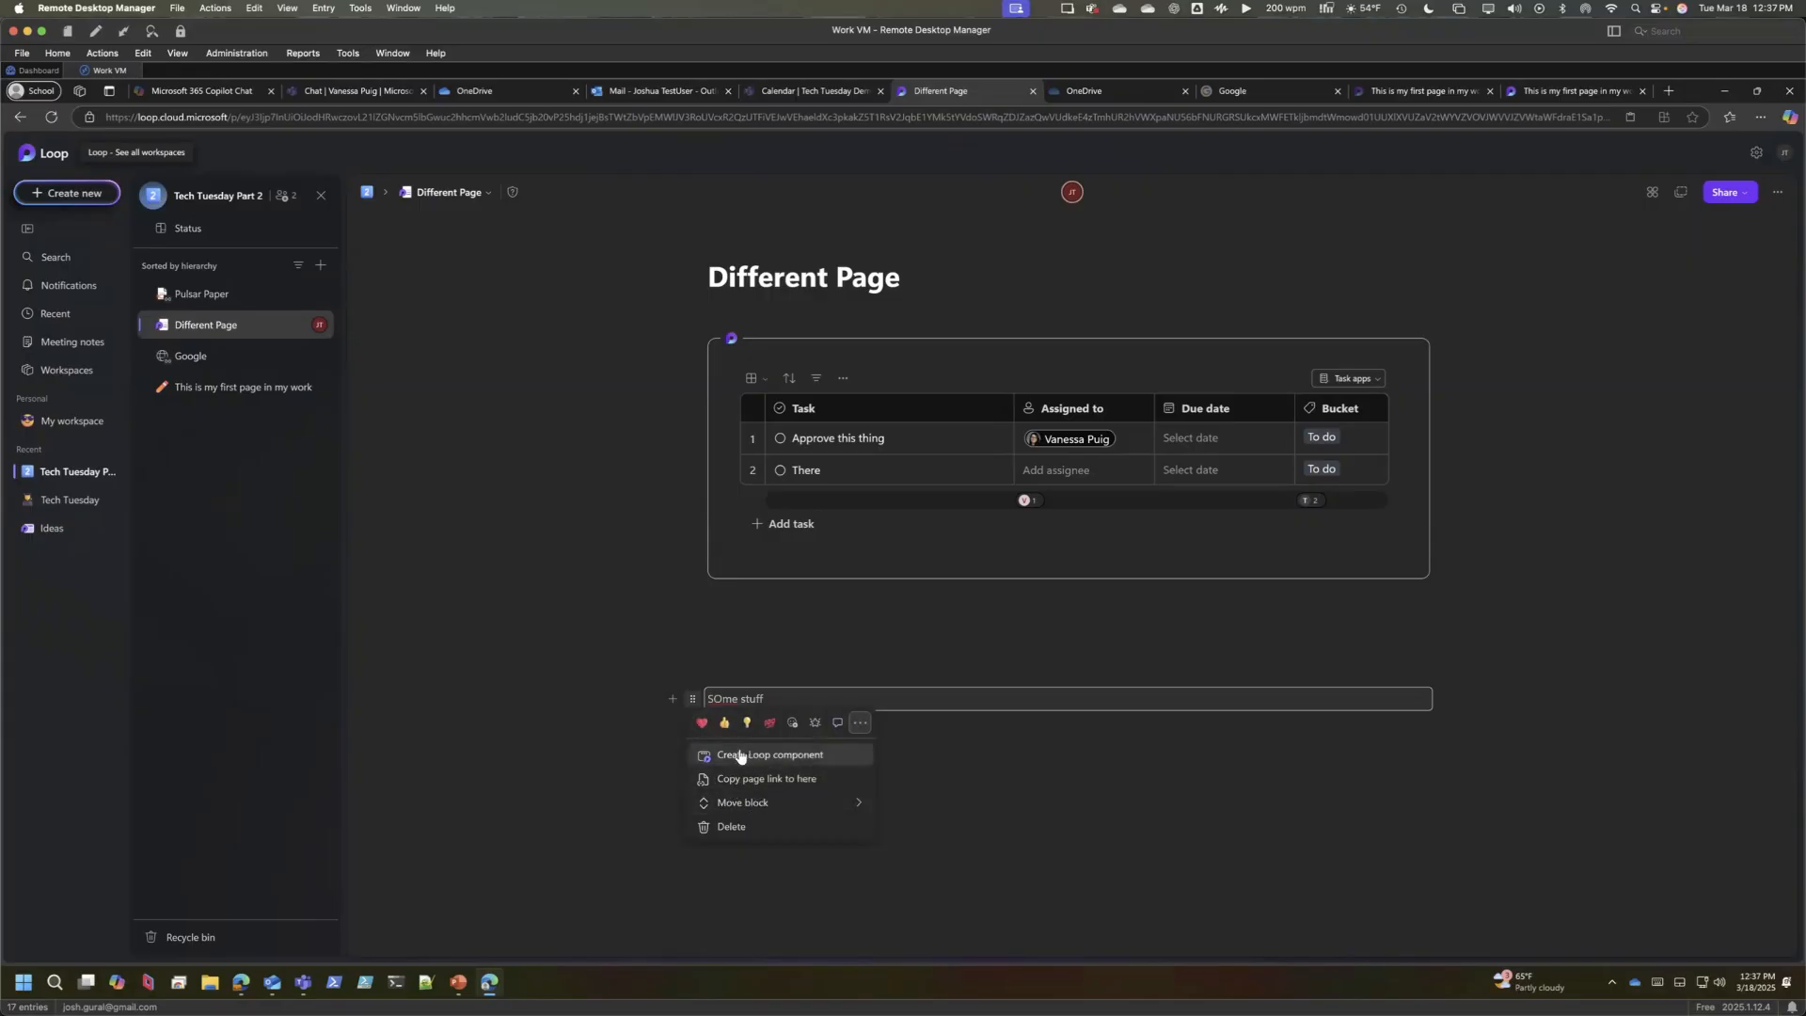
{"action": "left_click", "coordinate": [740, 754]}
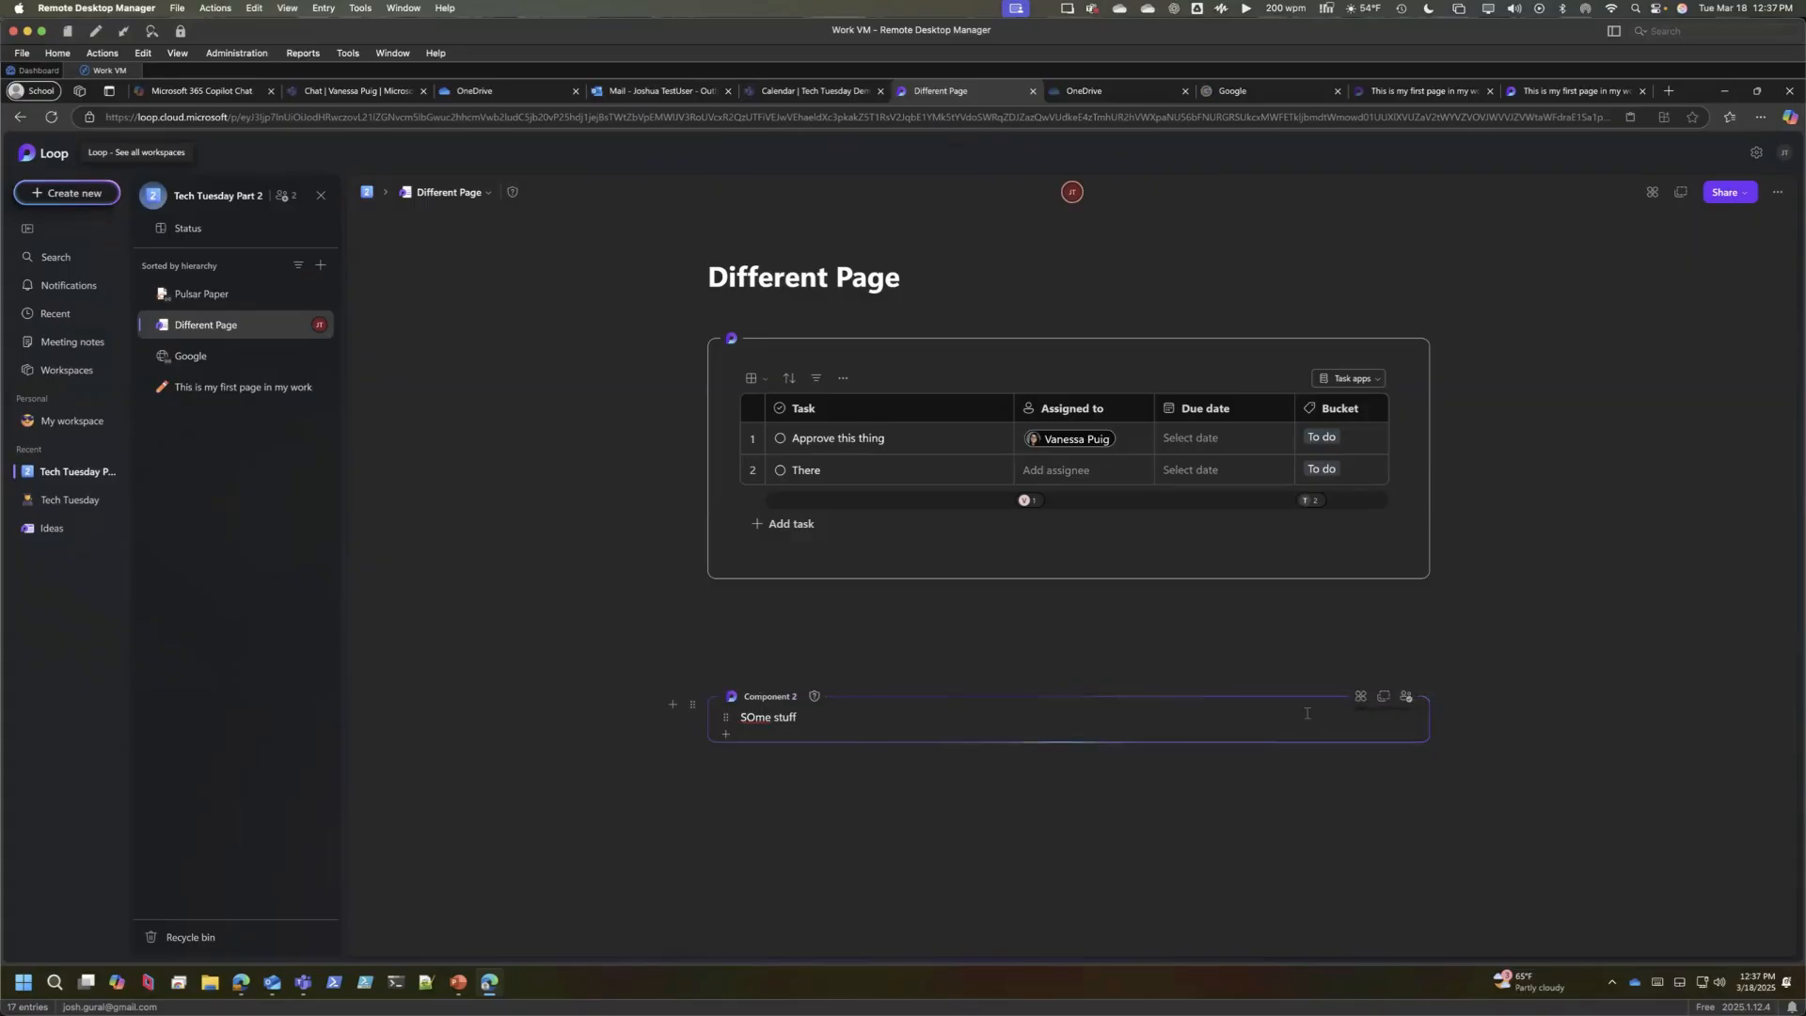
- Check who has access to the "SOme stuff" component and copy the component's link
{"action": "left_click", "coordinate": [1408, 696]}
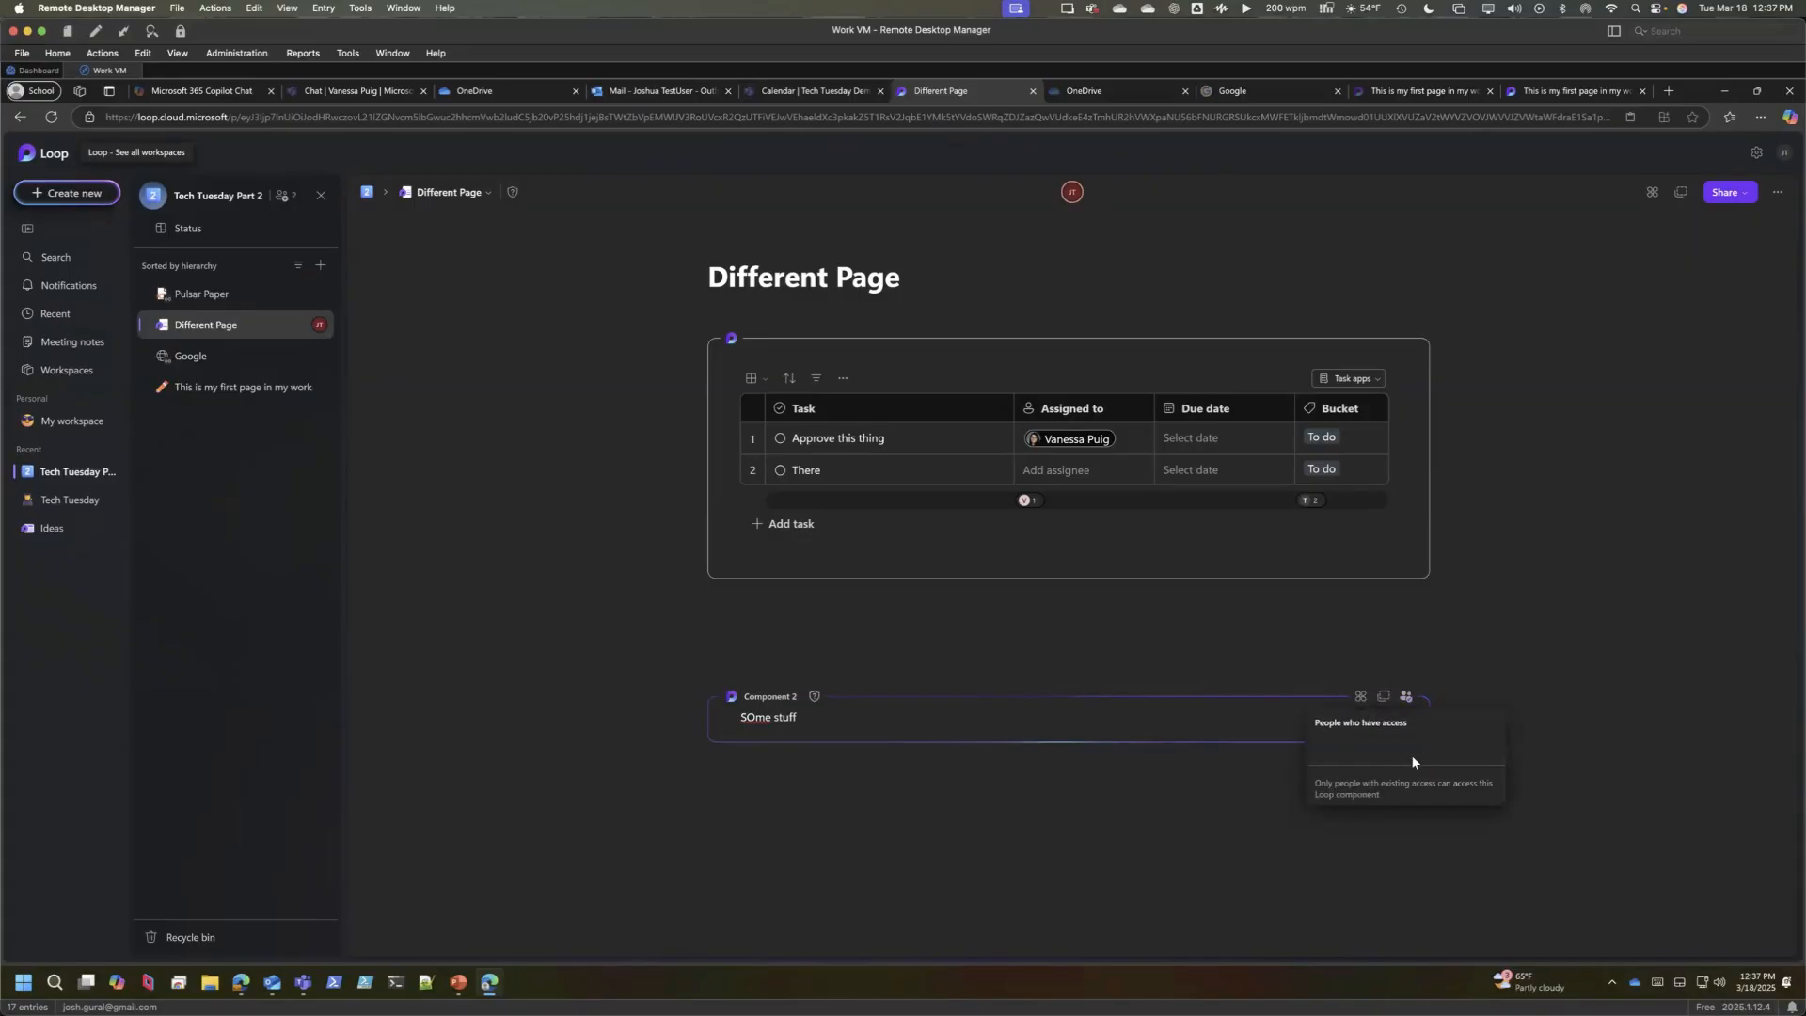
{"action": "left_click", "coordinate": [1385, 698]}
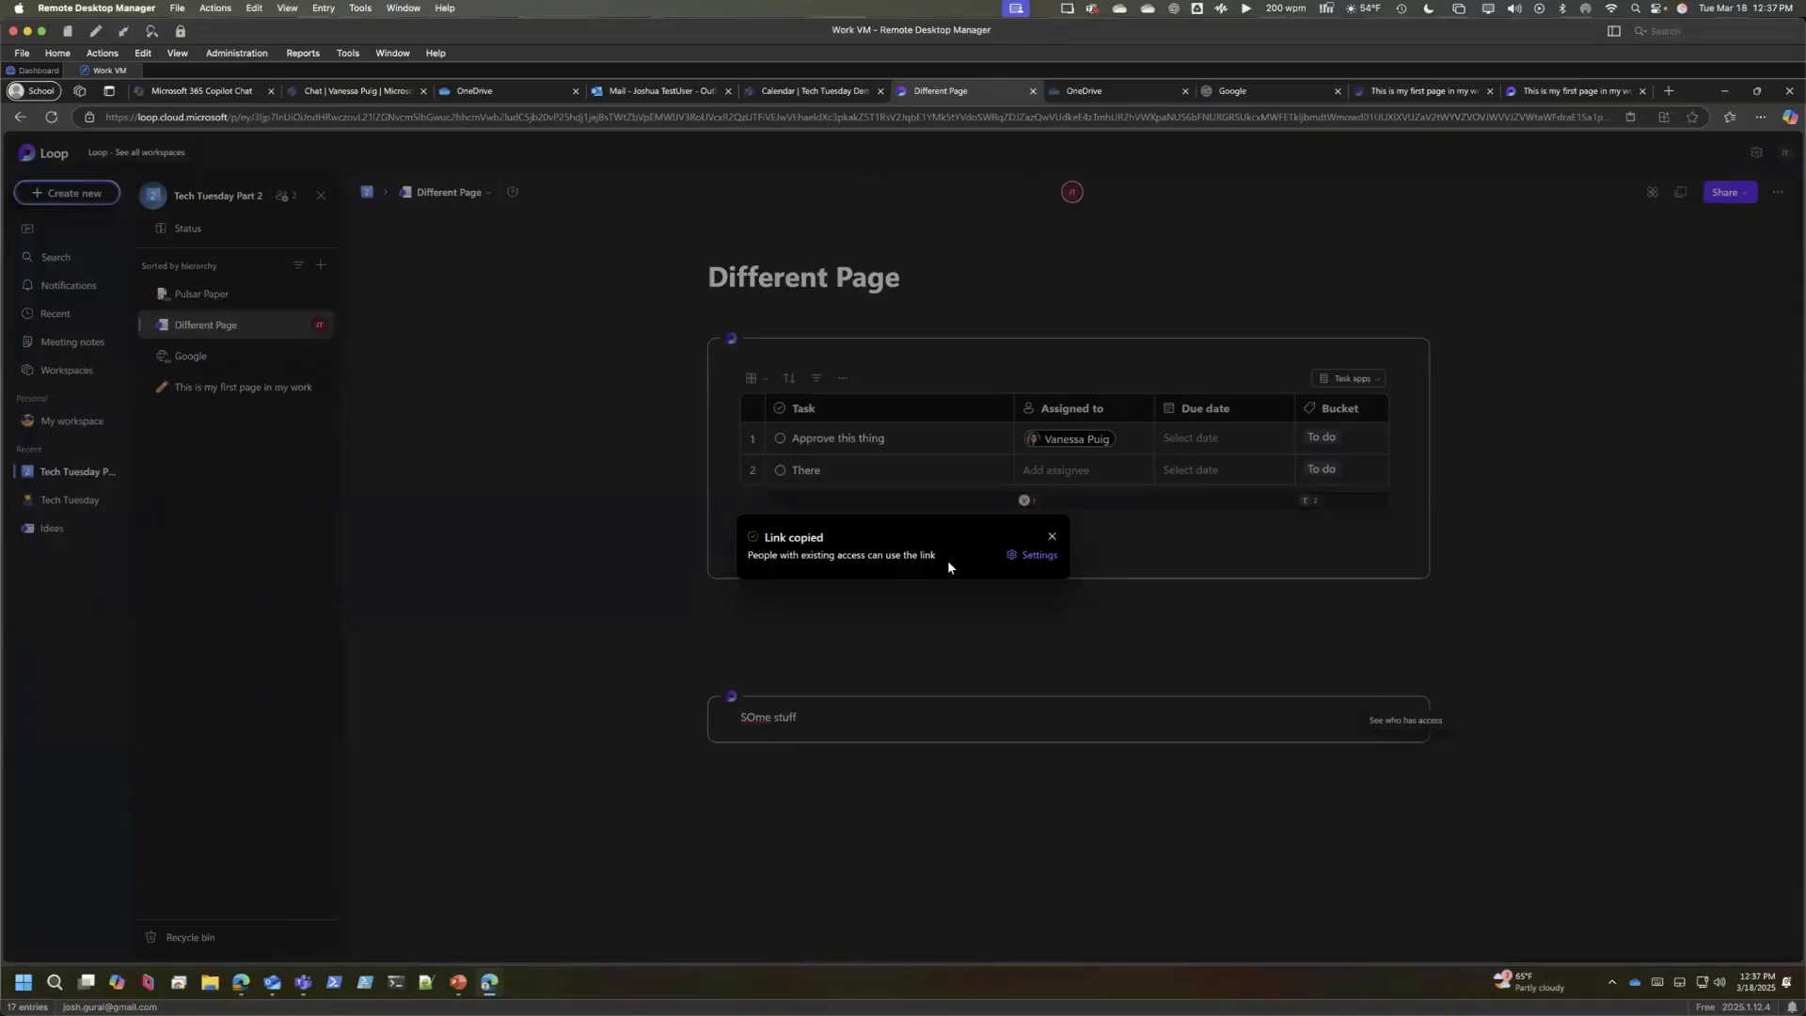
{"action": "left_click", "coordinate": [1051, 536]}
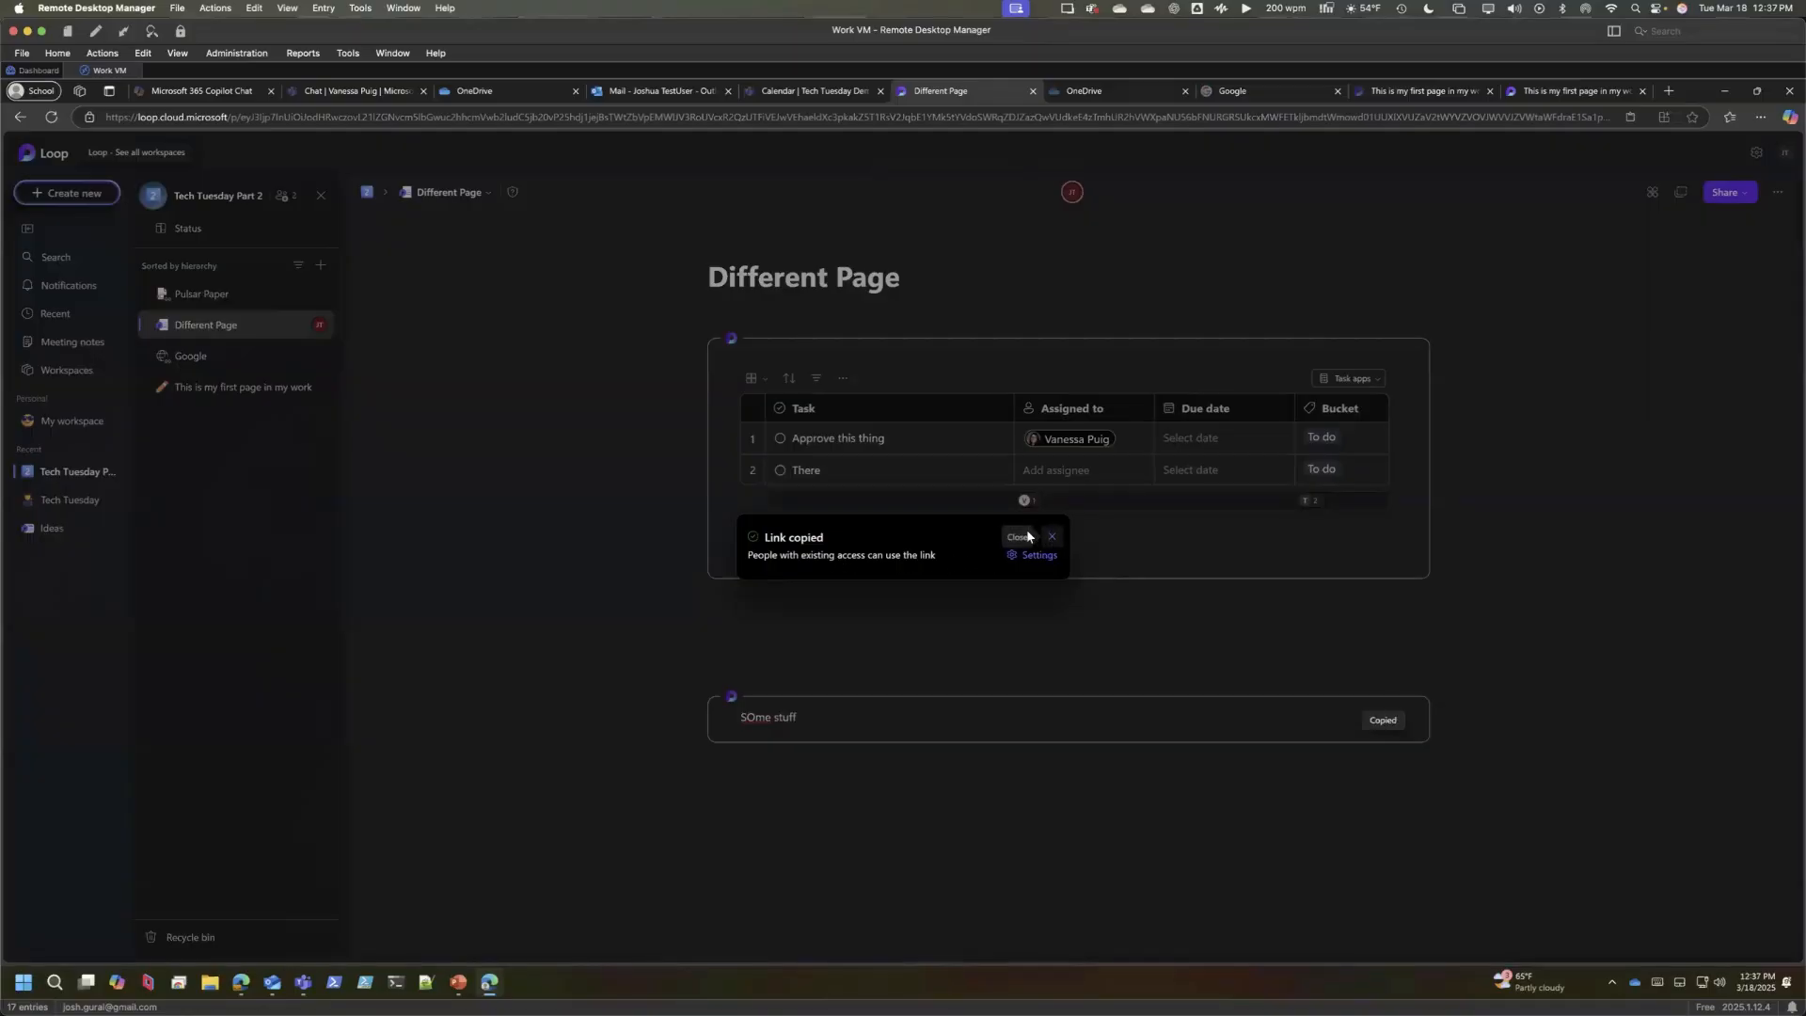
- Switch to Teams and send the "SOme stuff" component link in the existing chat with the other workspace member
{"action": "left_click", "coordinate": [790, 94]}
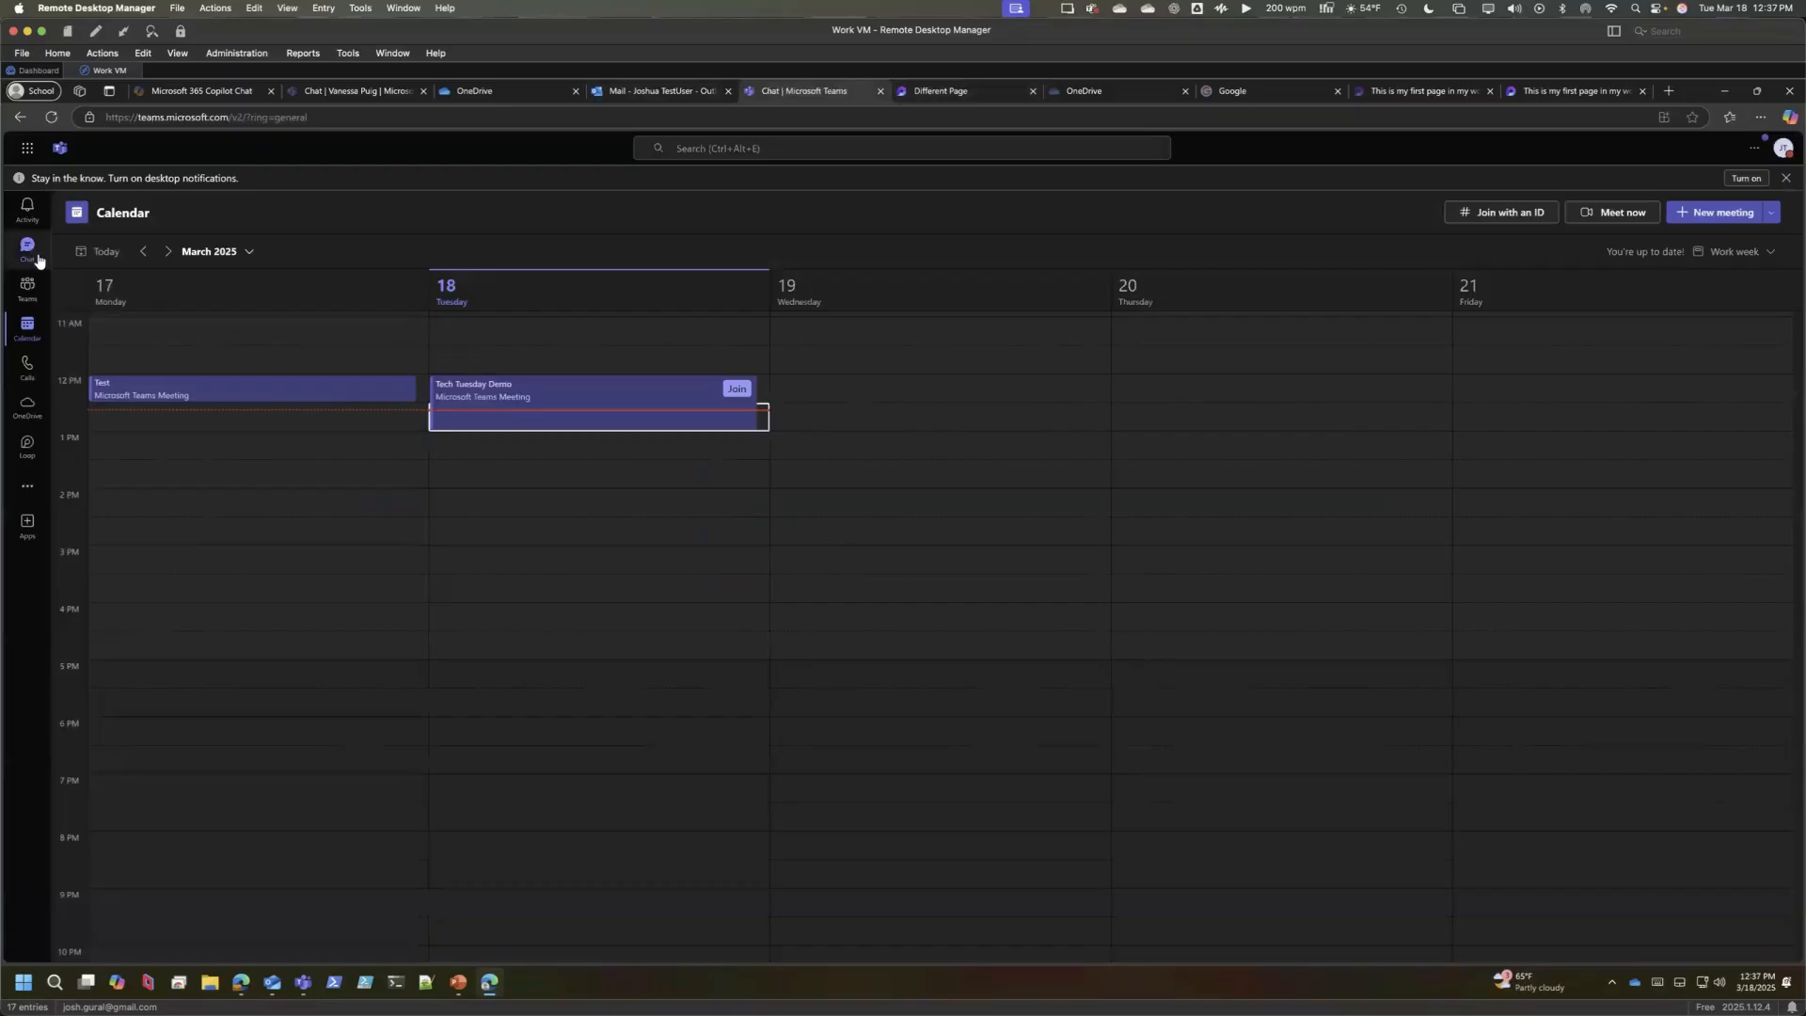
{"action": "left_click", "coordinate": [38, 258]}
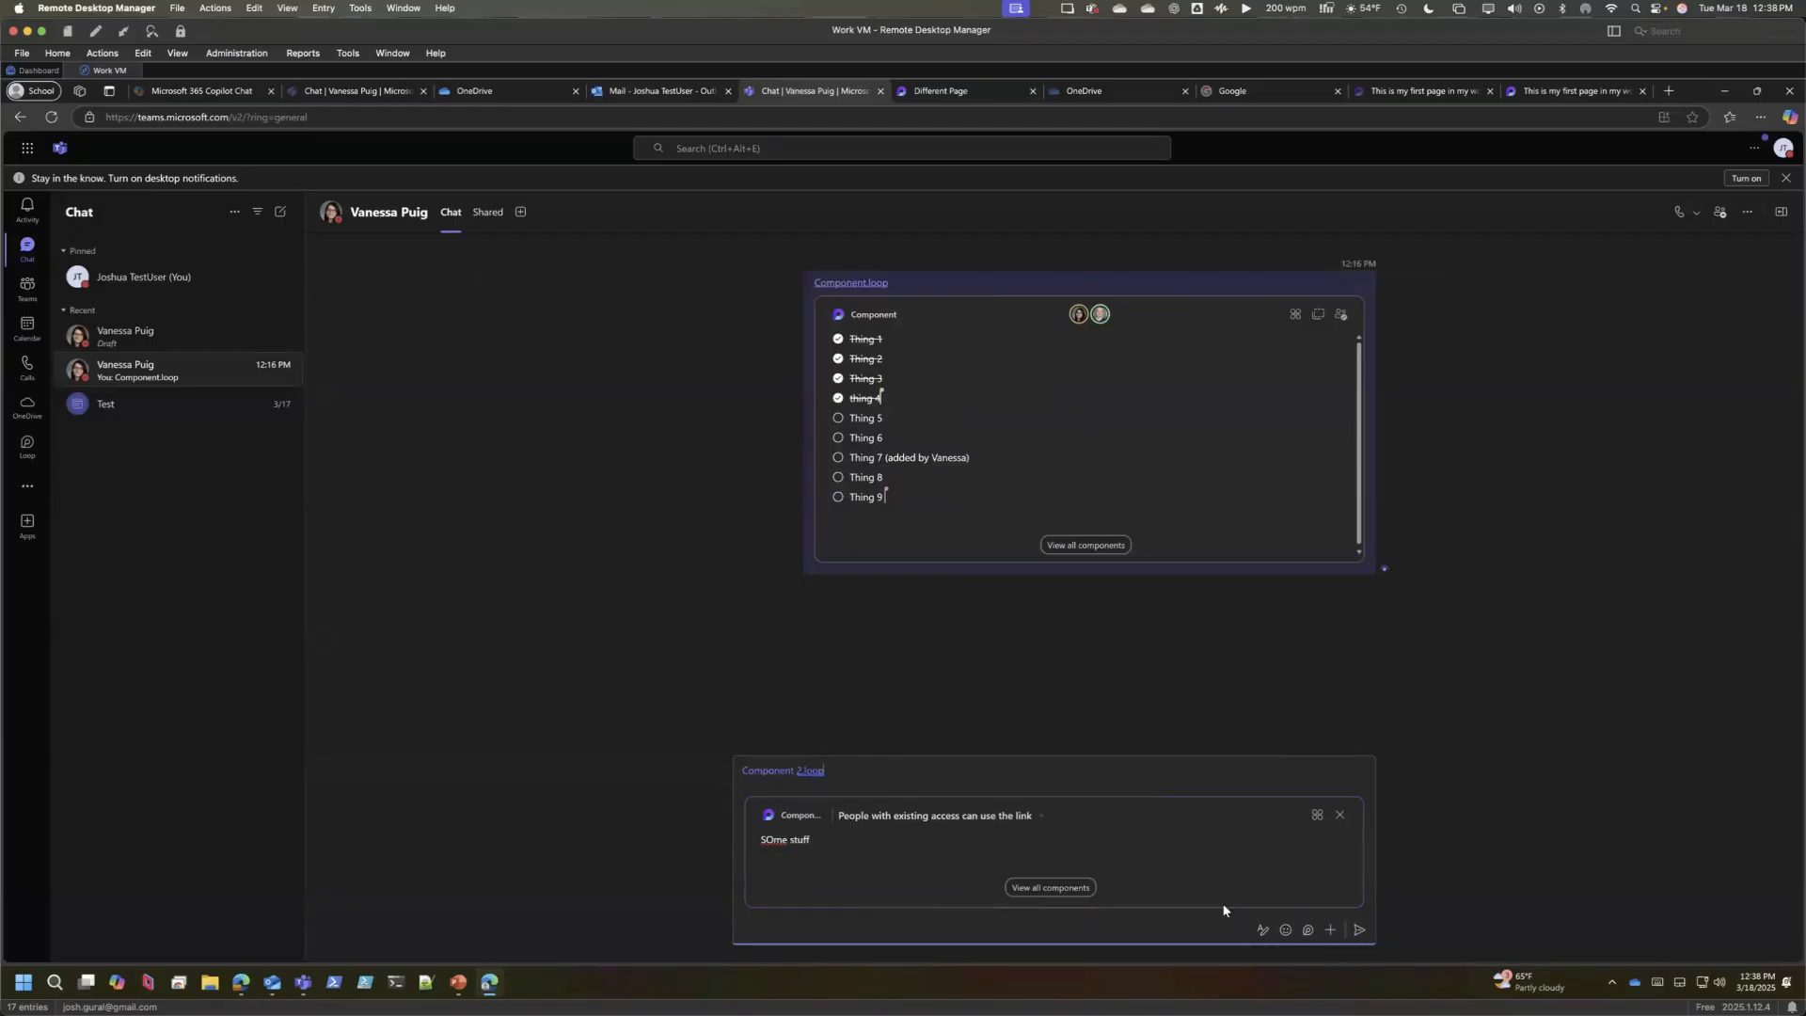
{"action": "left_click", "coordinate": [1357, 930]}
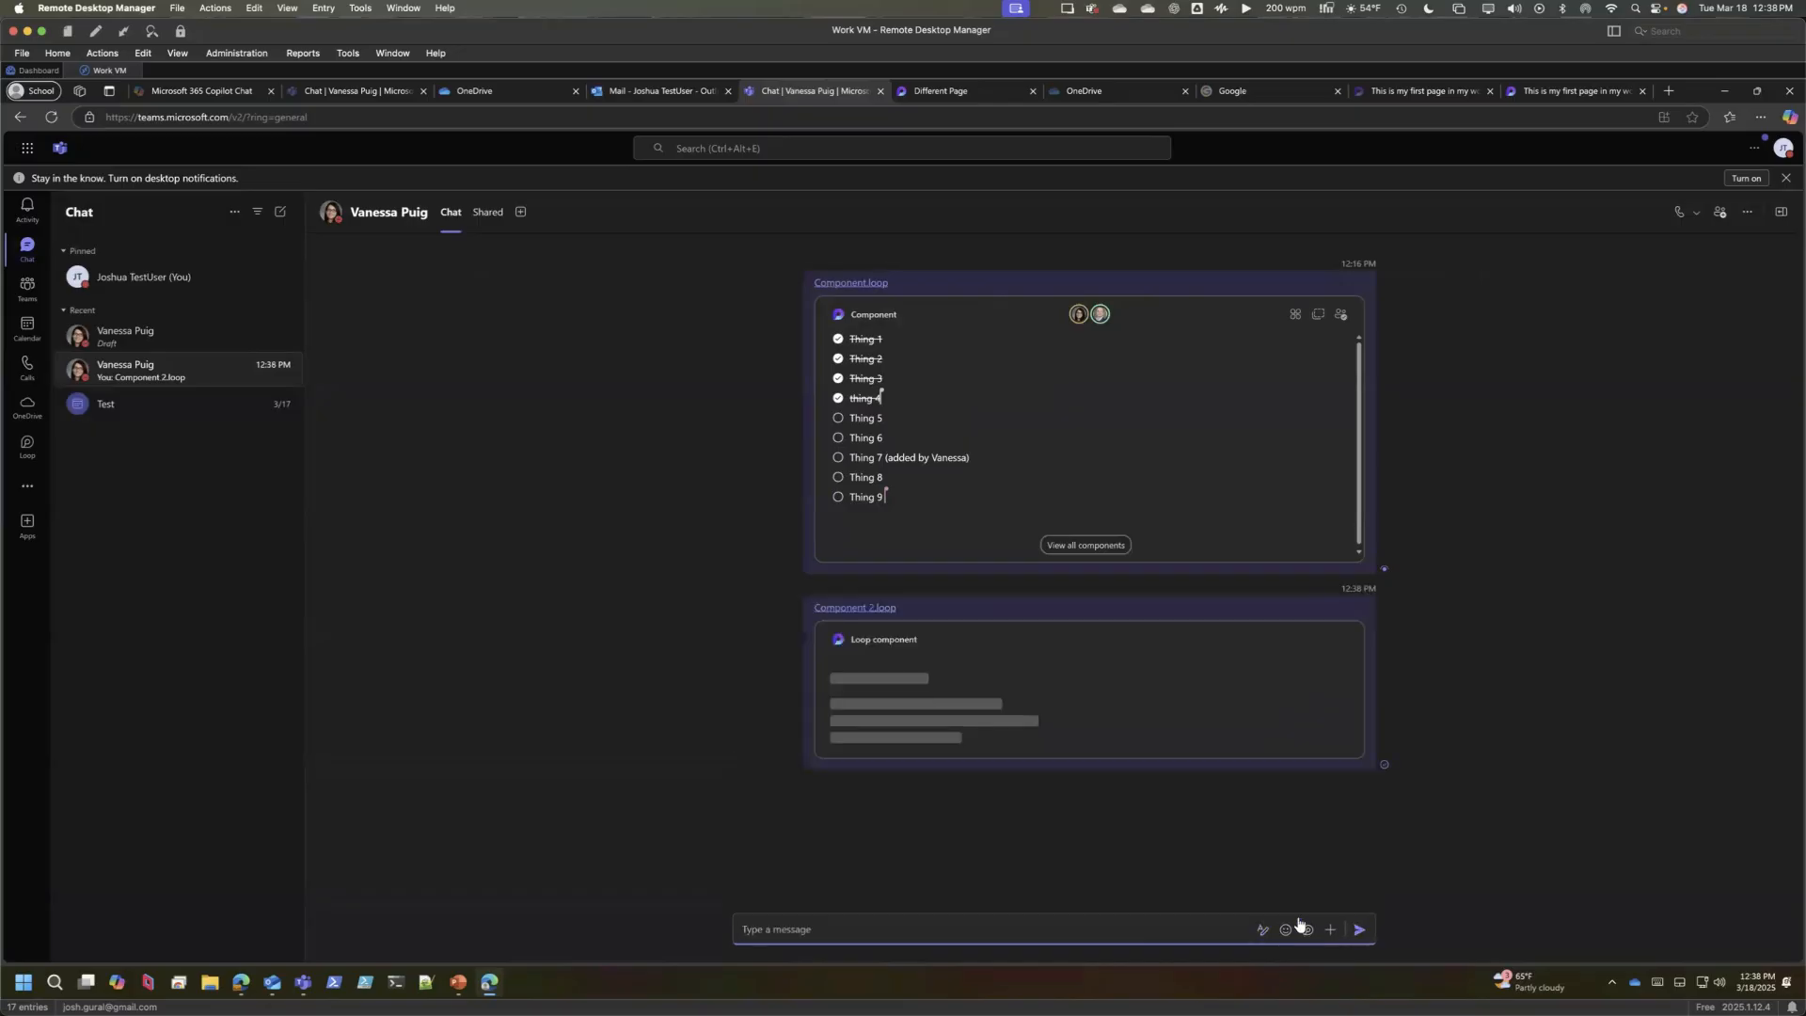
- Start a new Teams chat with a colleague outside the workspace and add the "SOme stuff" component link to the message
{"action": "left_click", "coordinate": [279, 213]}
{"action": "type", "text": "ra"}
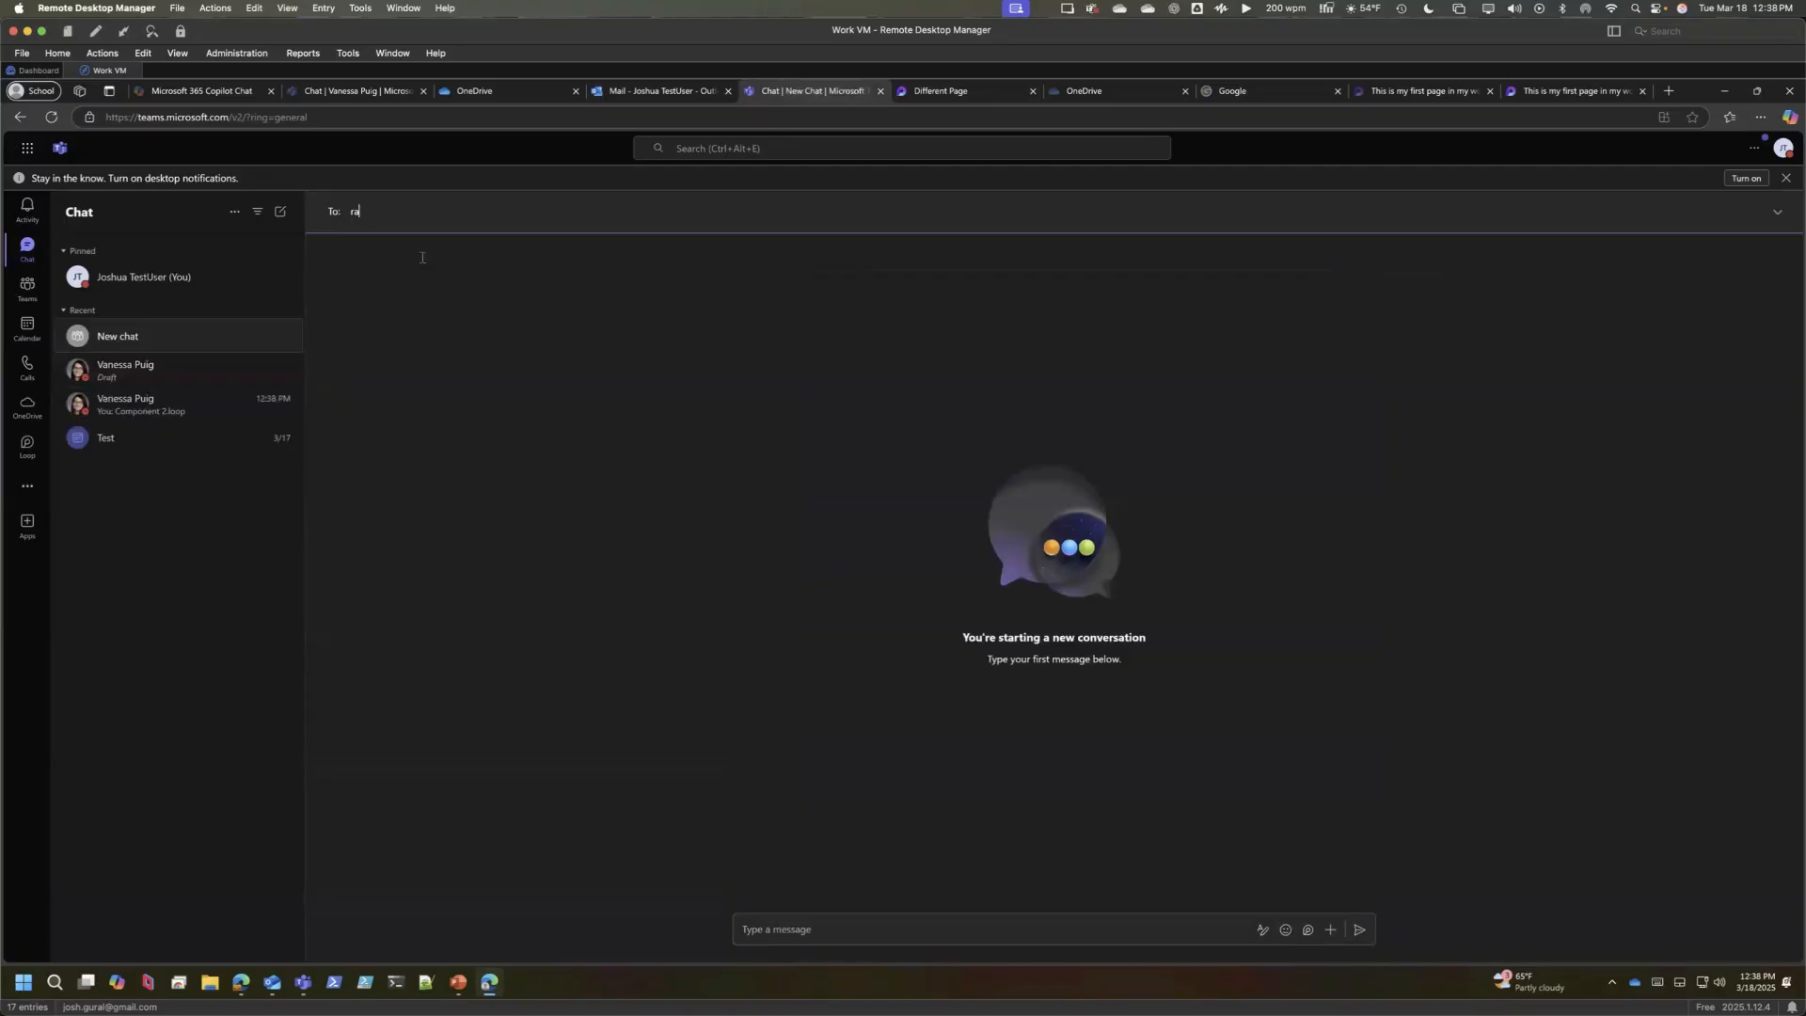
{"action": "type", "text": "f"}
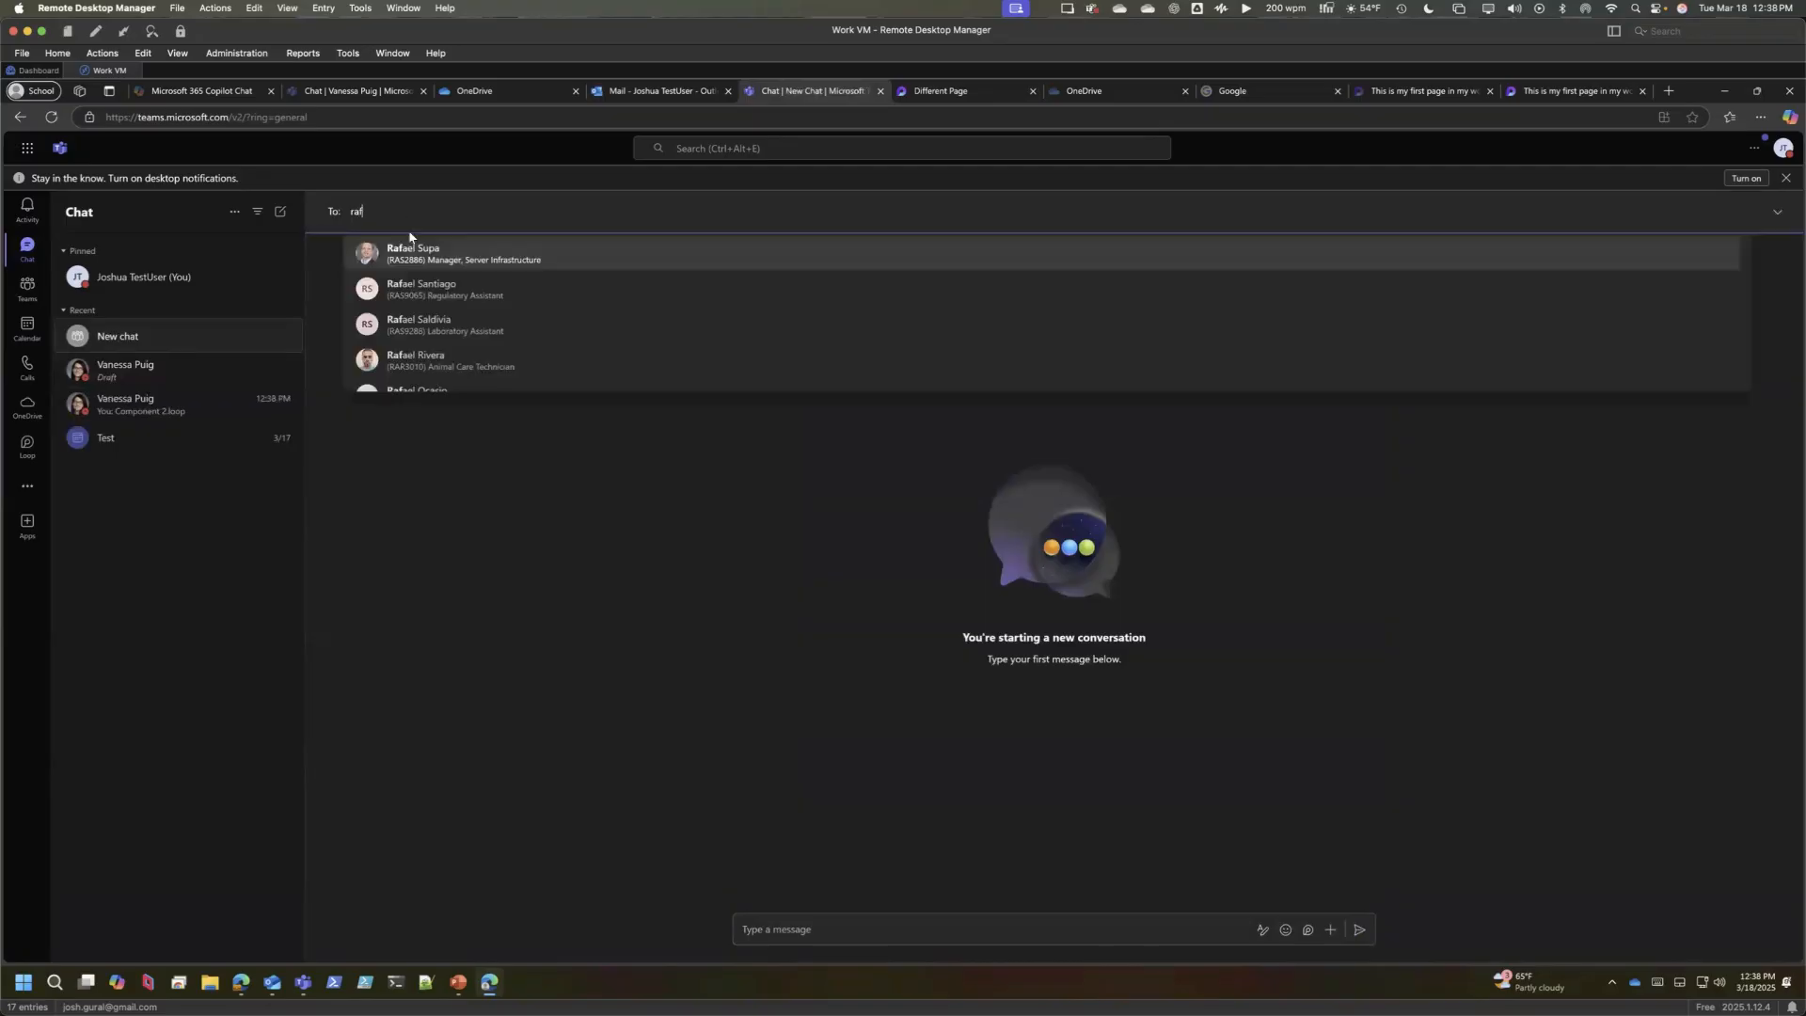
{"action": "left_click", "coordinate": [414, 250]}
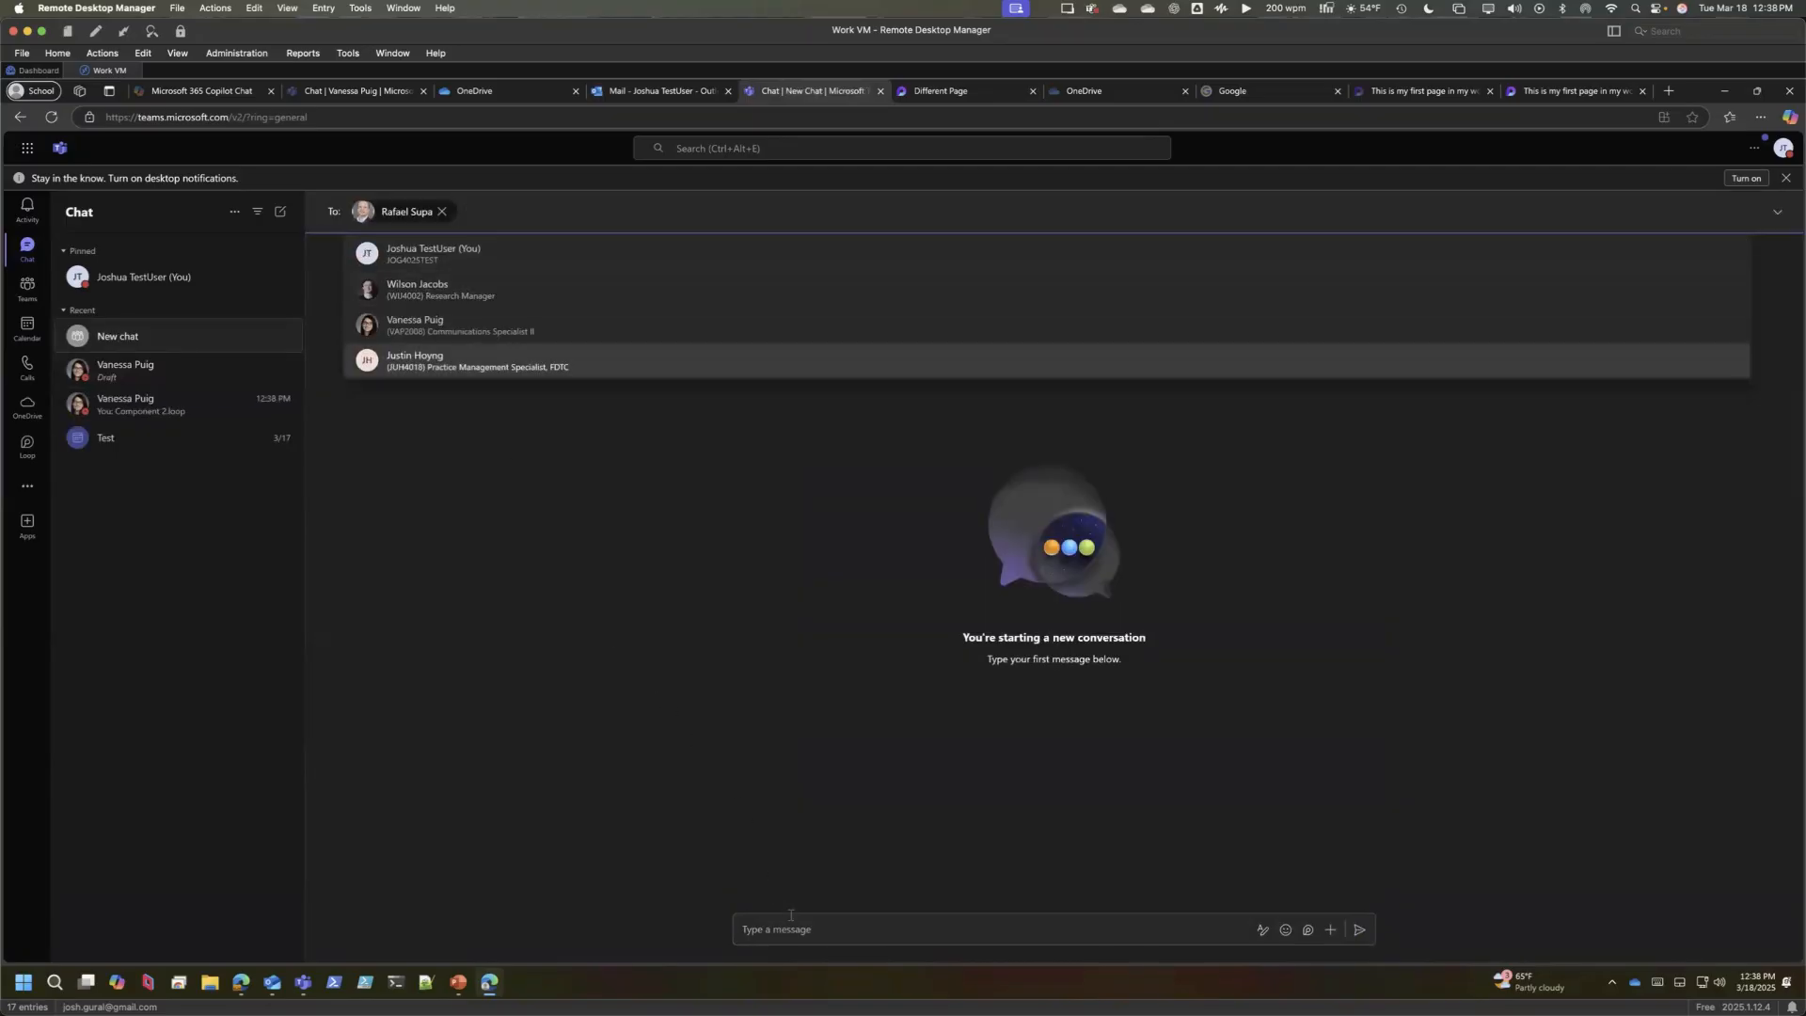
{"action": "left_click", "coordinate": [780, 929]}
{"action": "key", "text": "ctrl+v"}
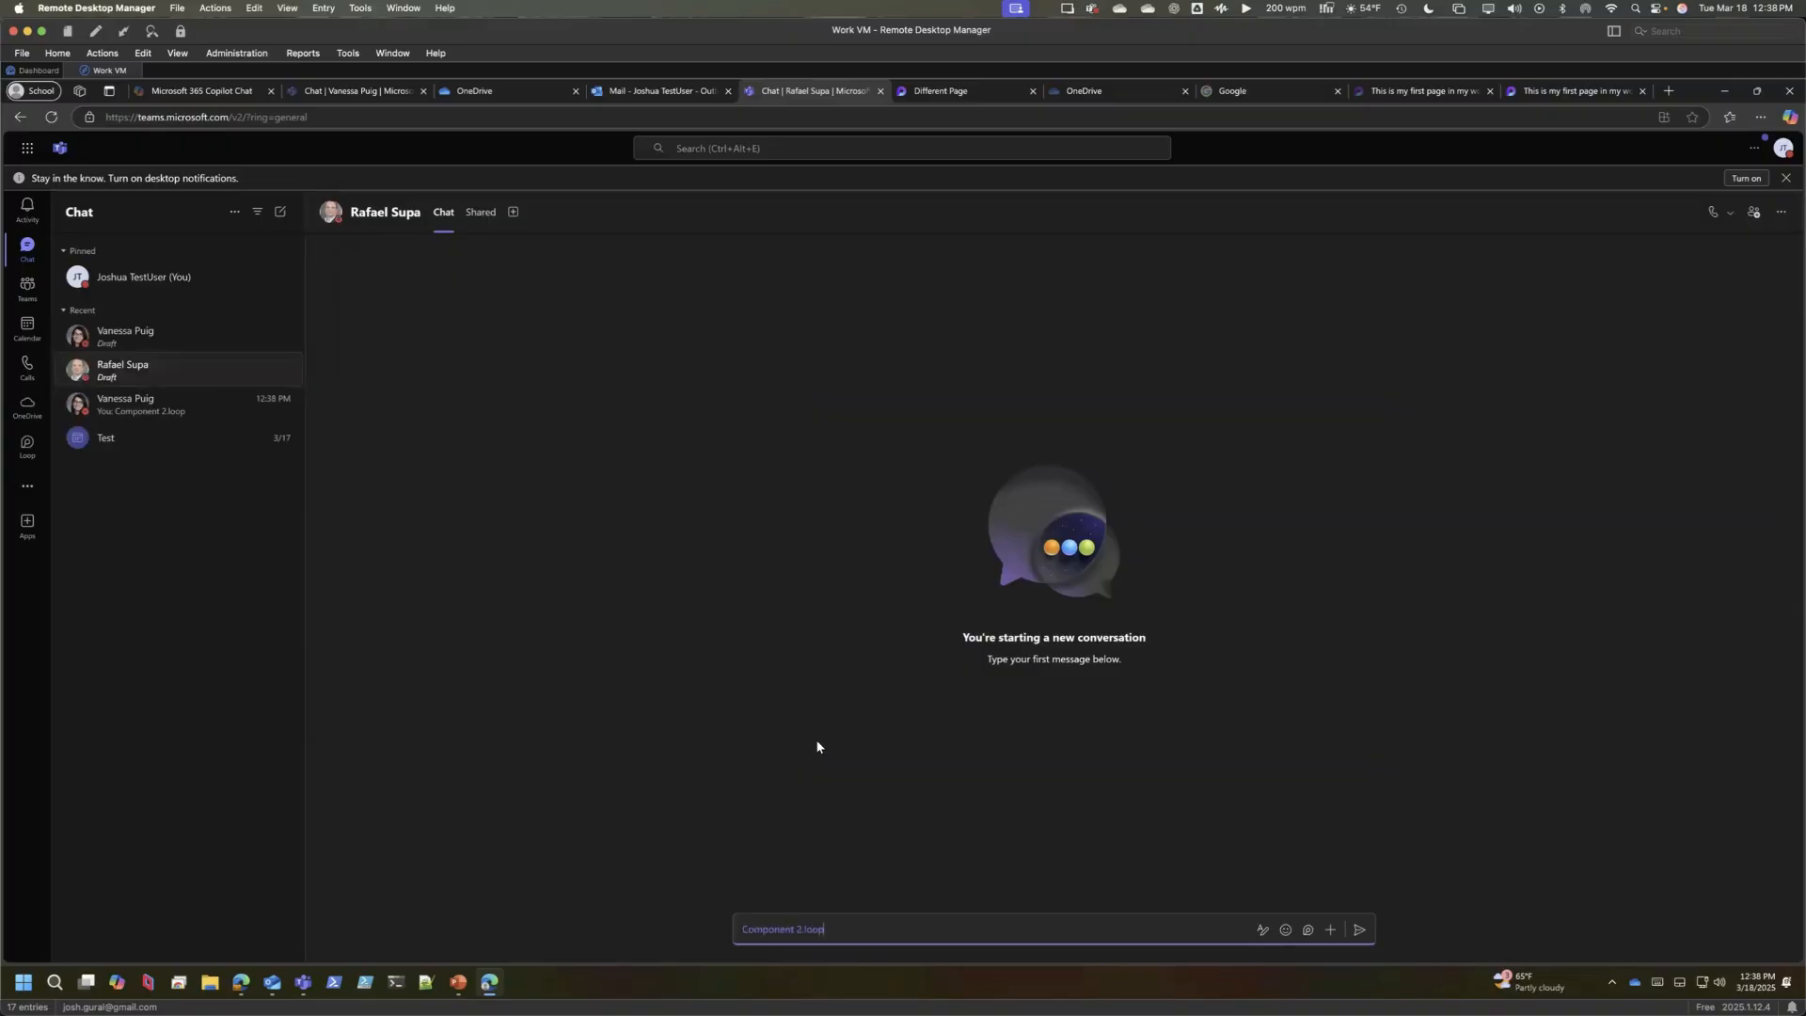
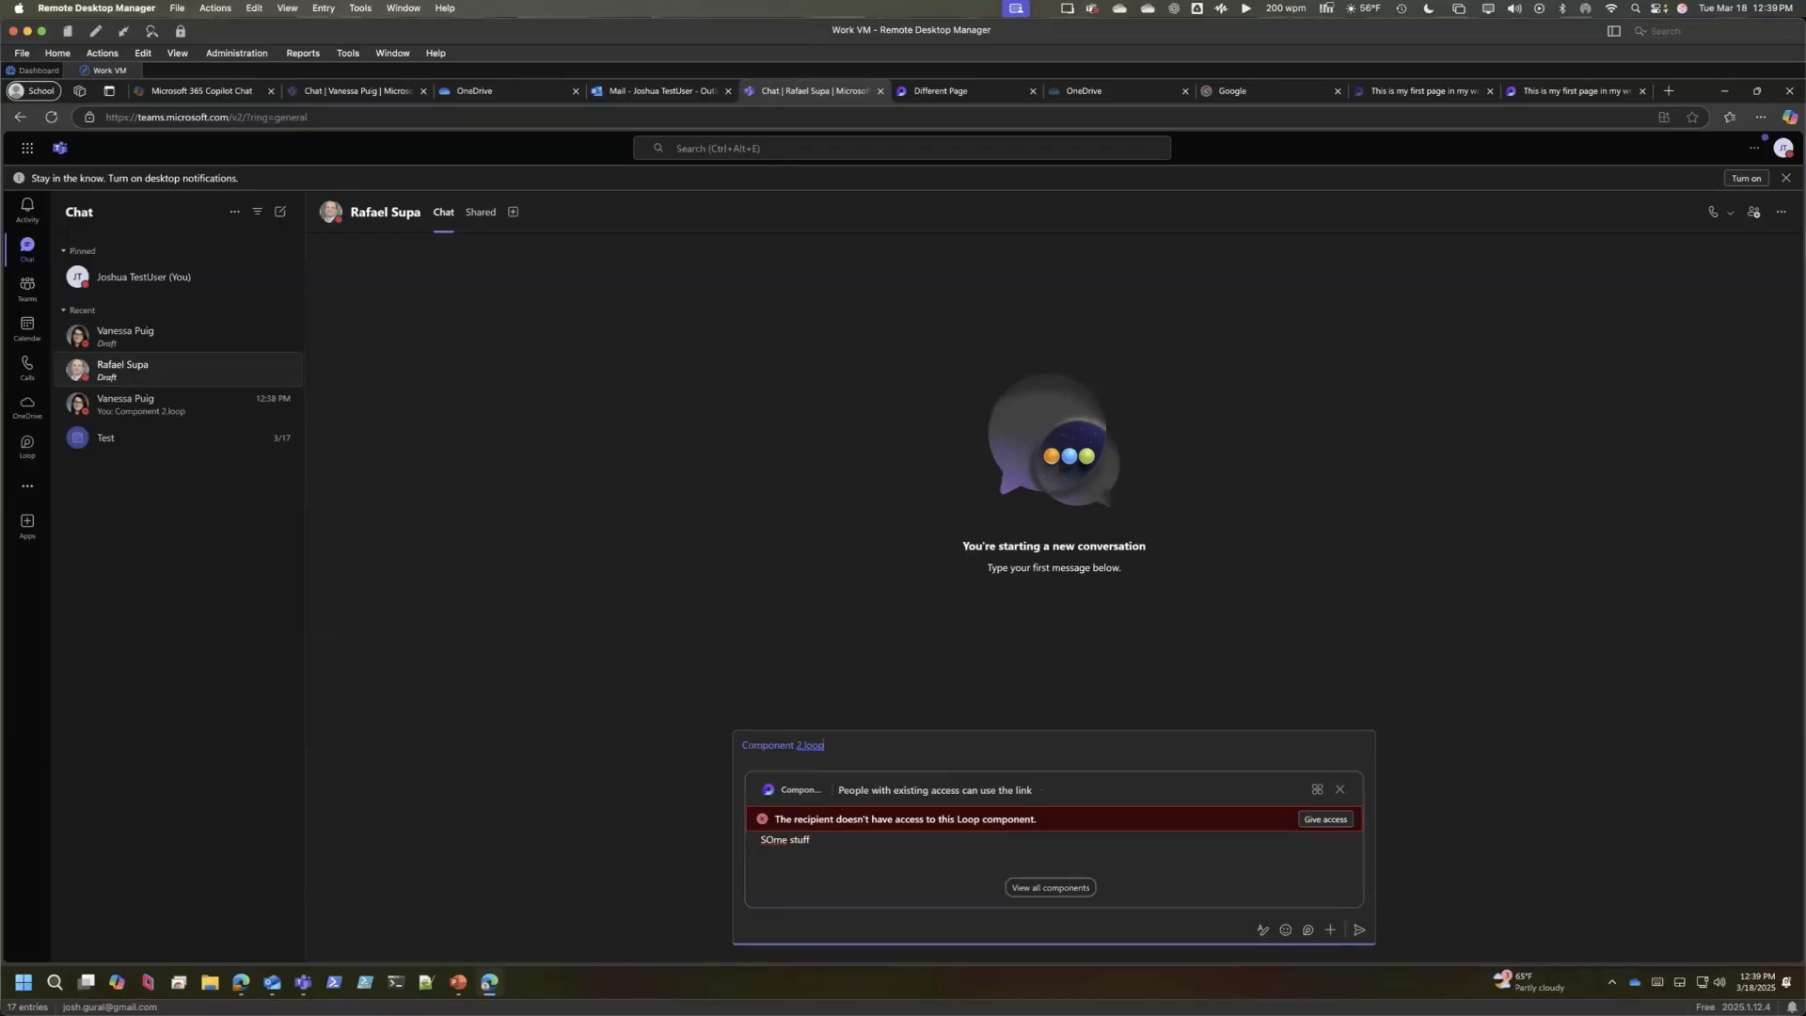
- Review the first workspace page in Loop, return to the Teams draft, give the recipient access to the component and send it
{"action": "left_click", "coordinate": [955, 90]}
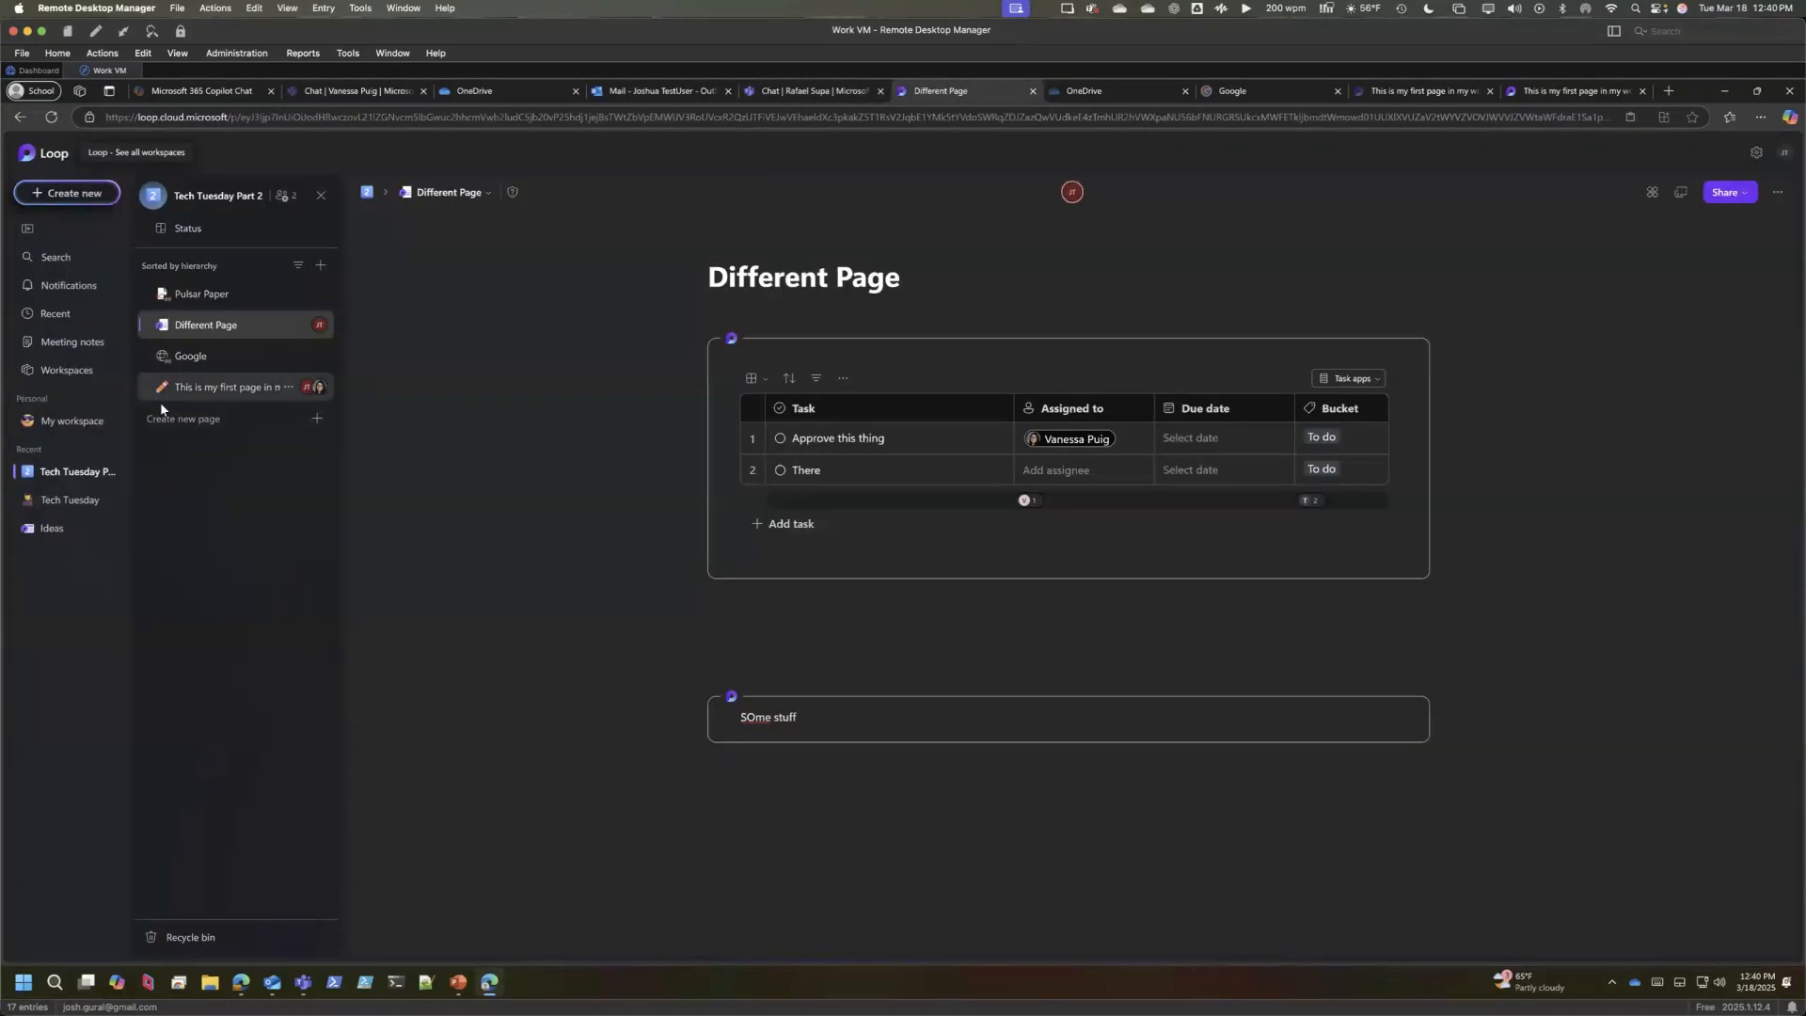
{"action": "left_click", "coordinate": [188, 390]}
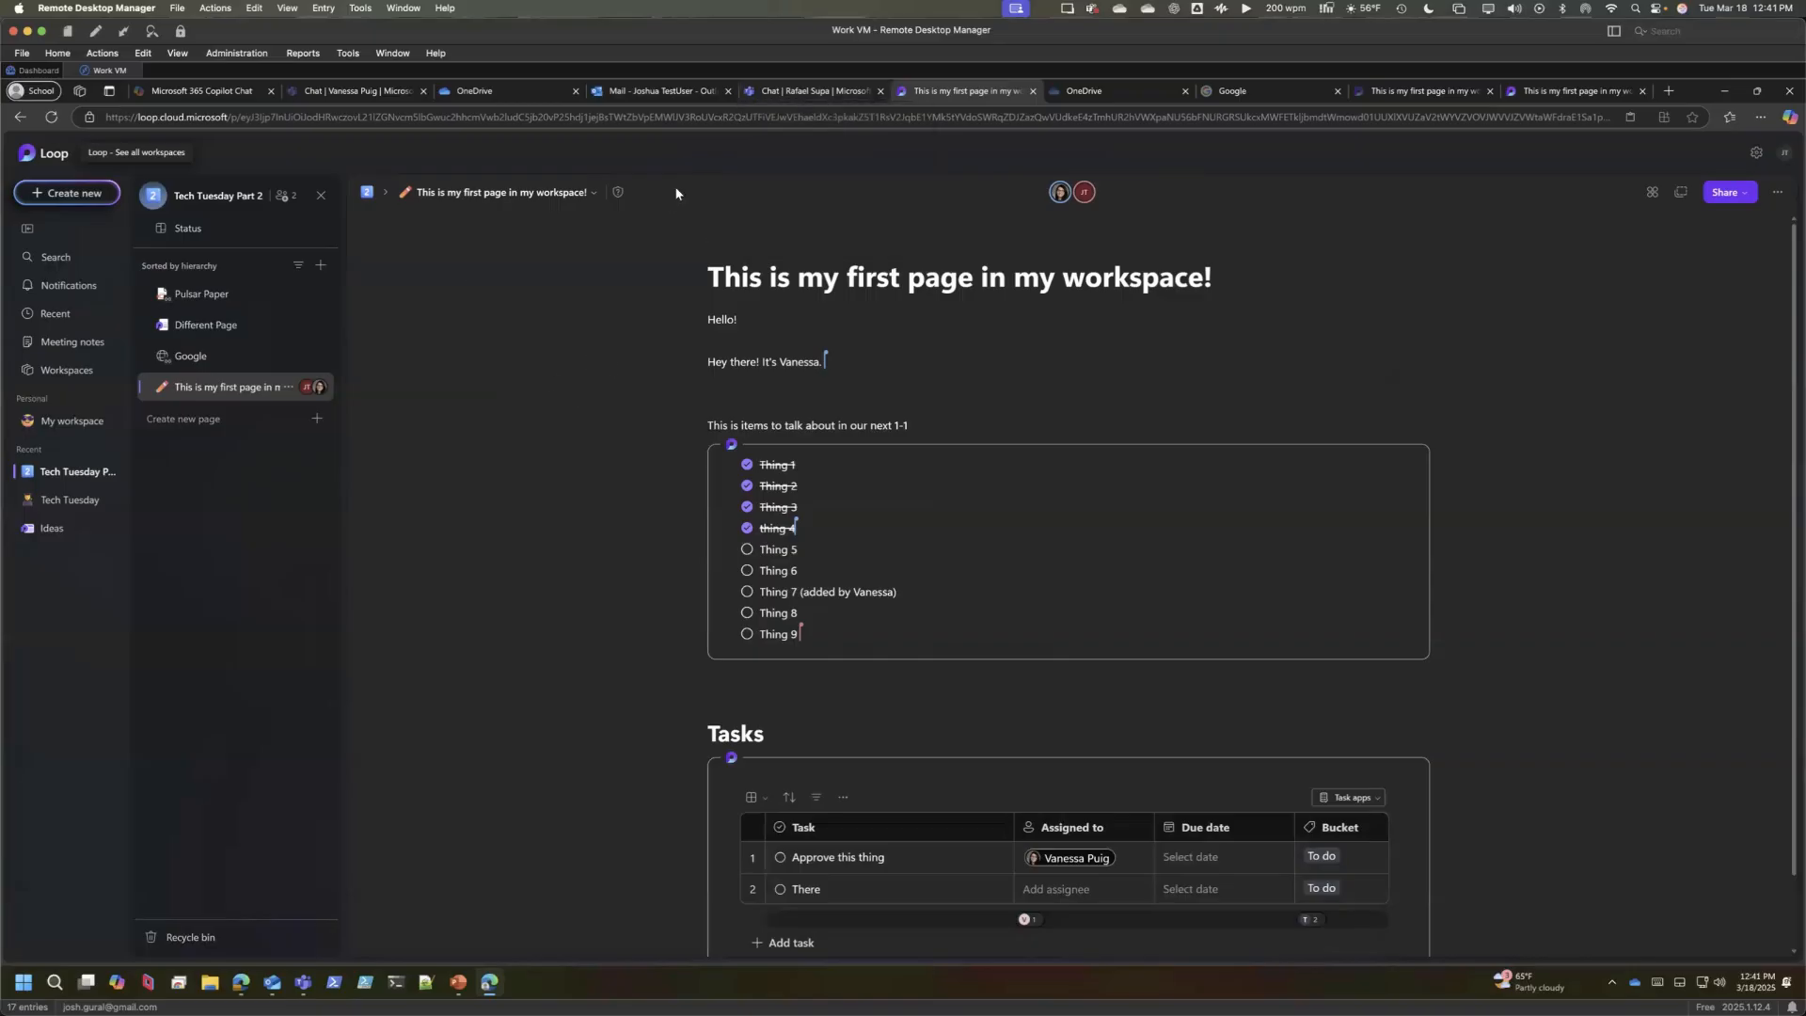
{"action": "left_click", "coordinate": [781, 91]}
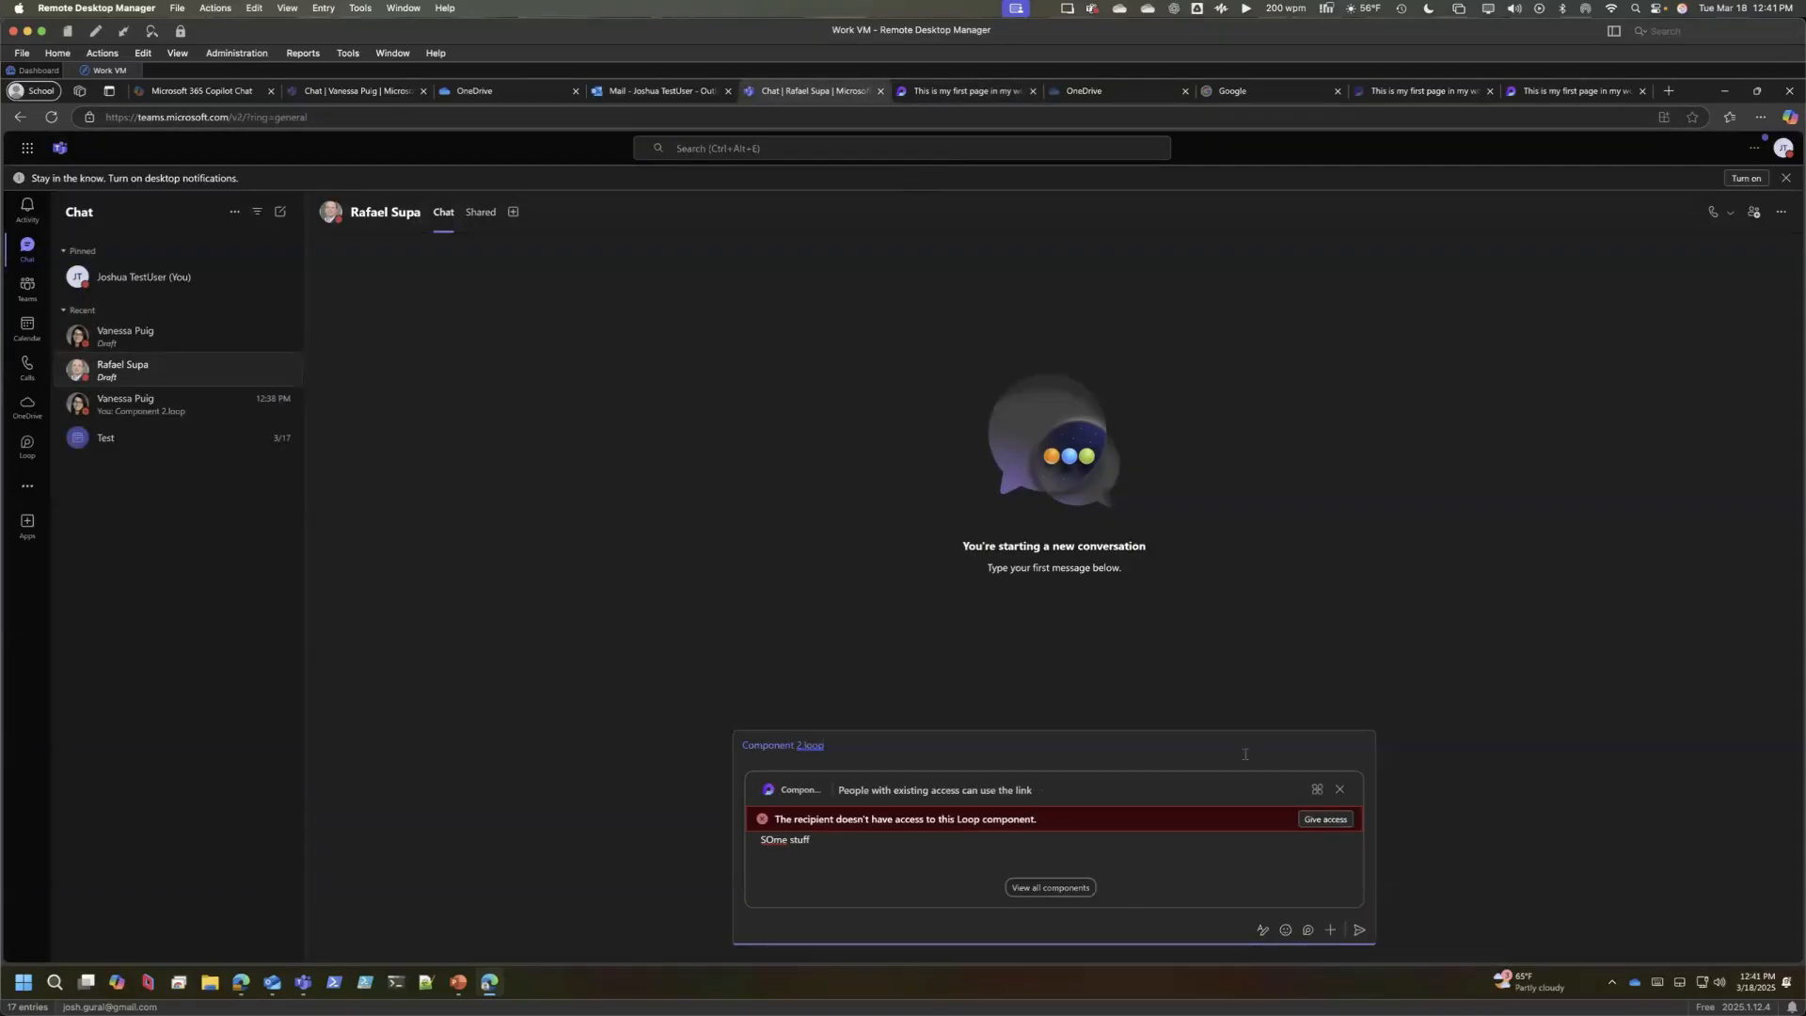
{"action": "left_click", "coordinate": [1326, 819]}
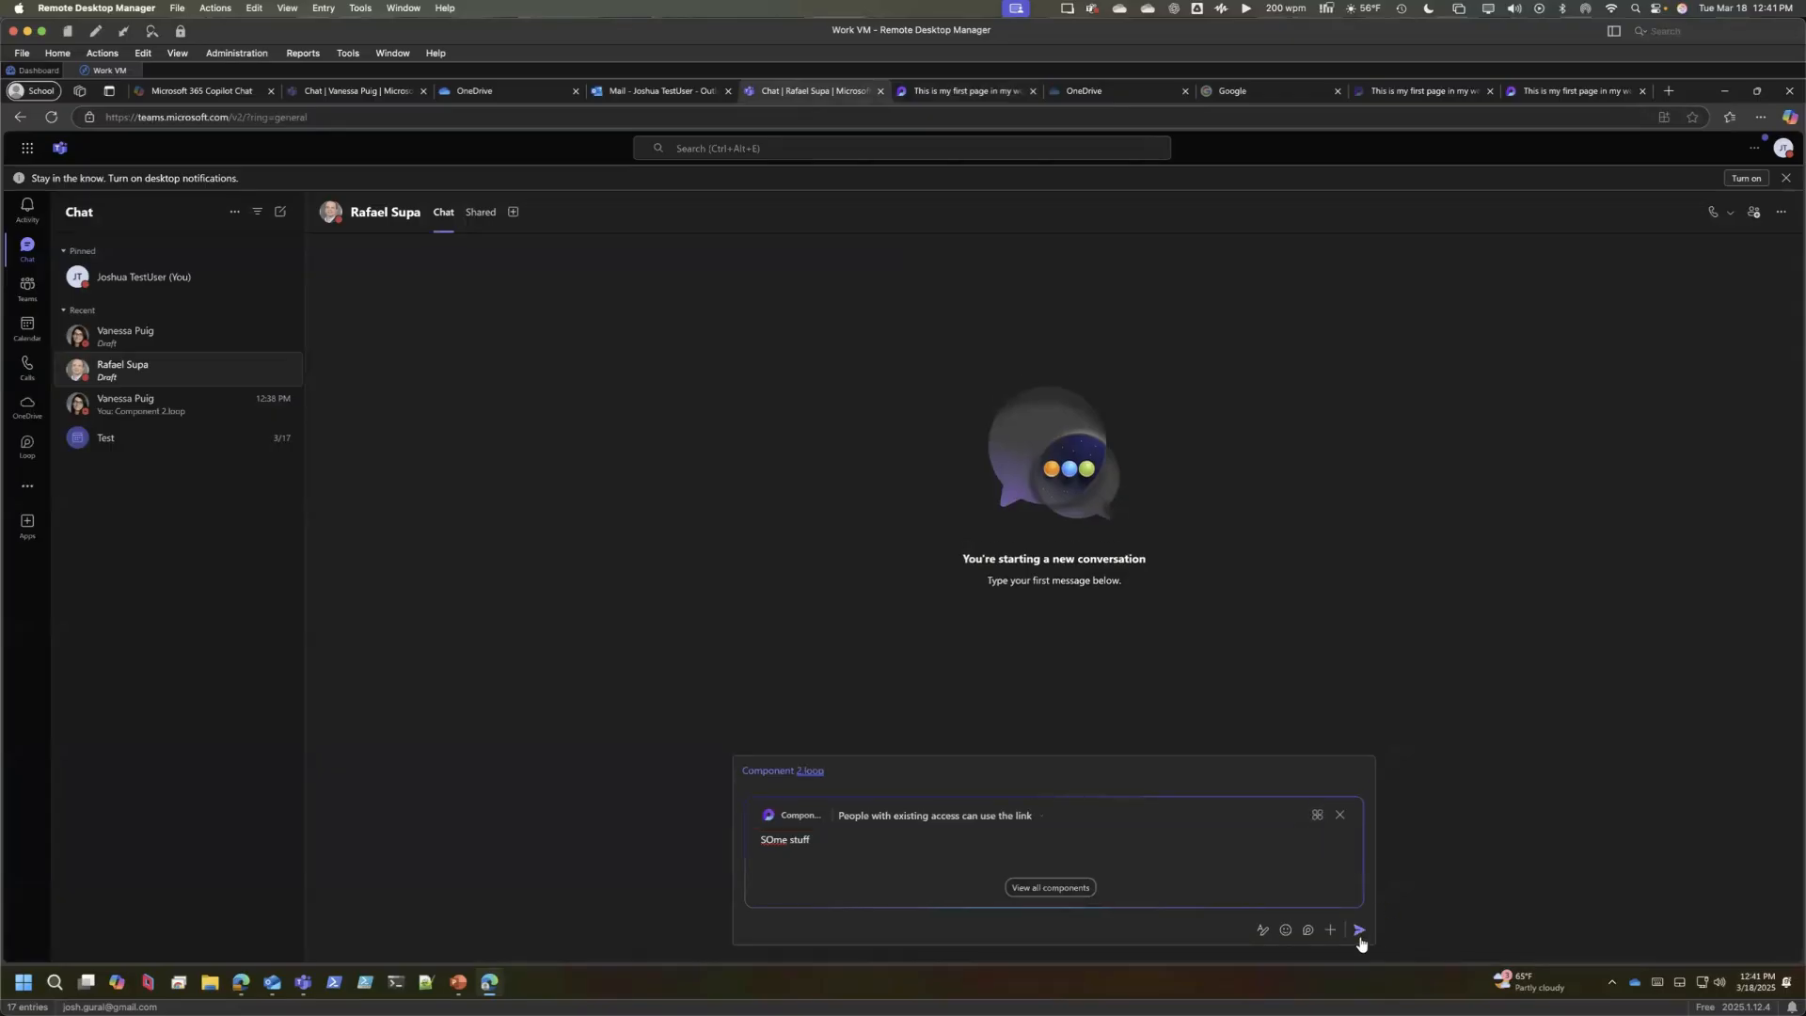
{"action": "left_click", "coordinate": [1359, 931]}
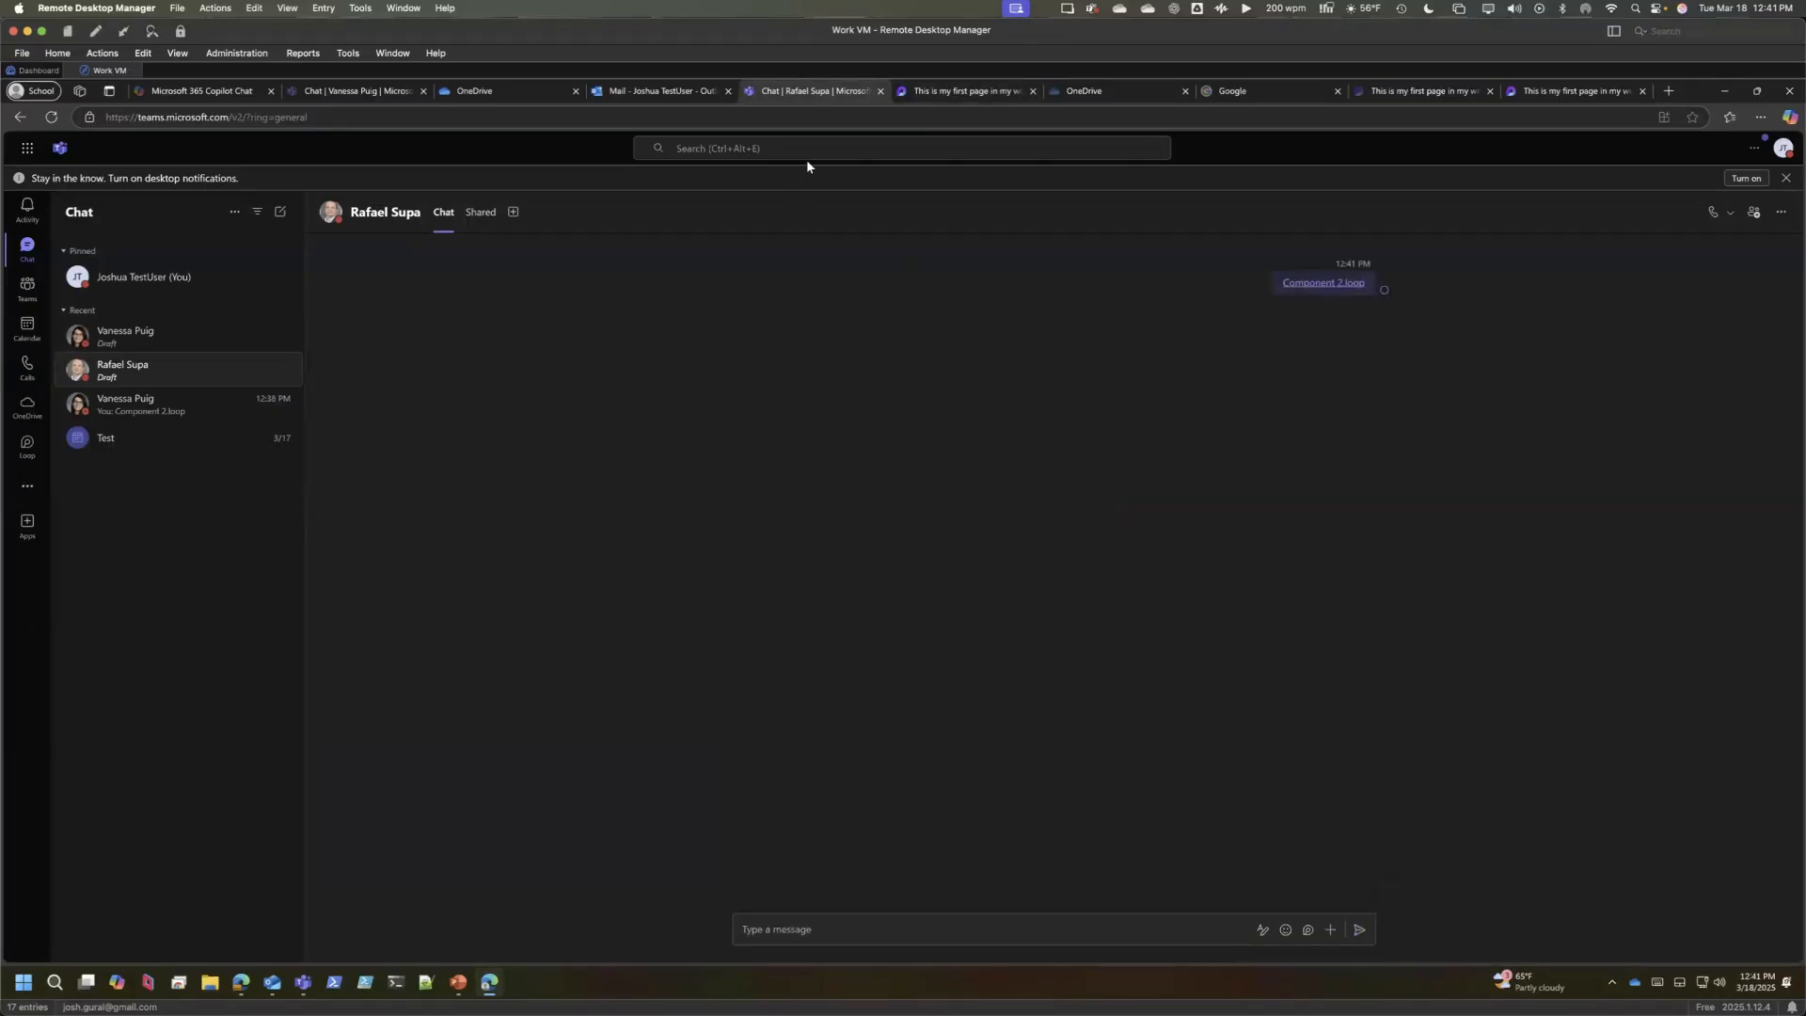
- Switch to Loop, reopen "Different Page", list the recent pages and components, and view the page's version history
{"action": "left_click", "coordinate": [967, 90]}
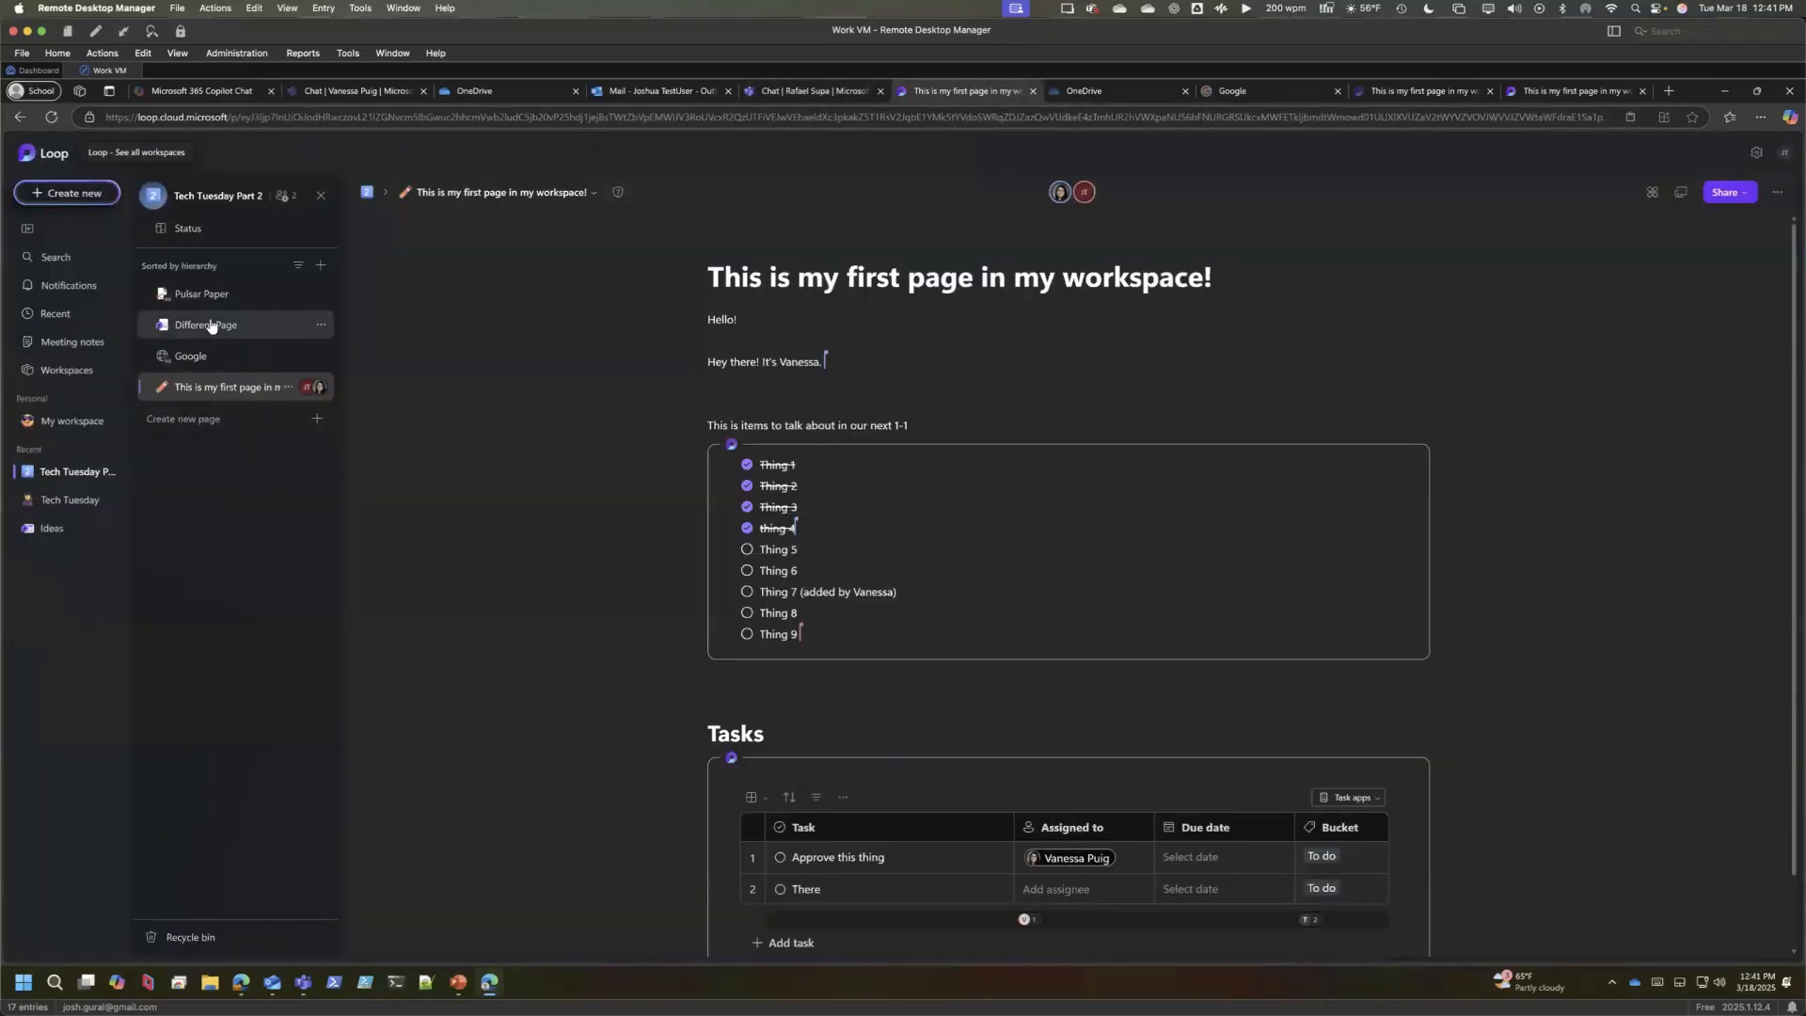
{"action": "left_click", "coordinate": [211, 324]}
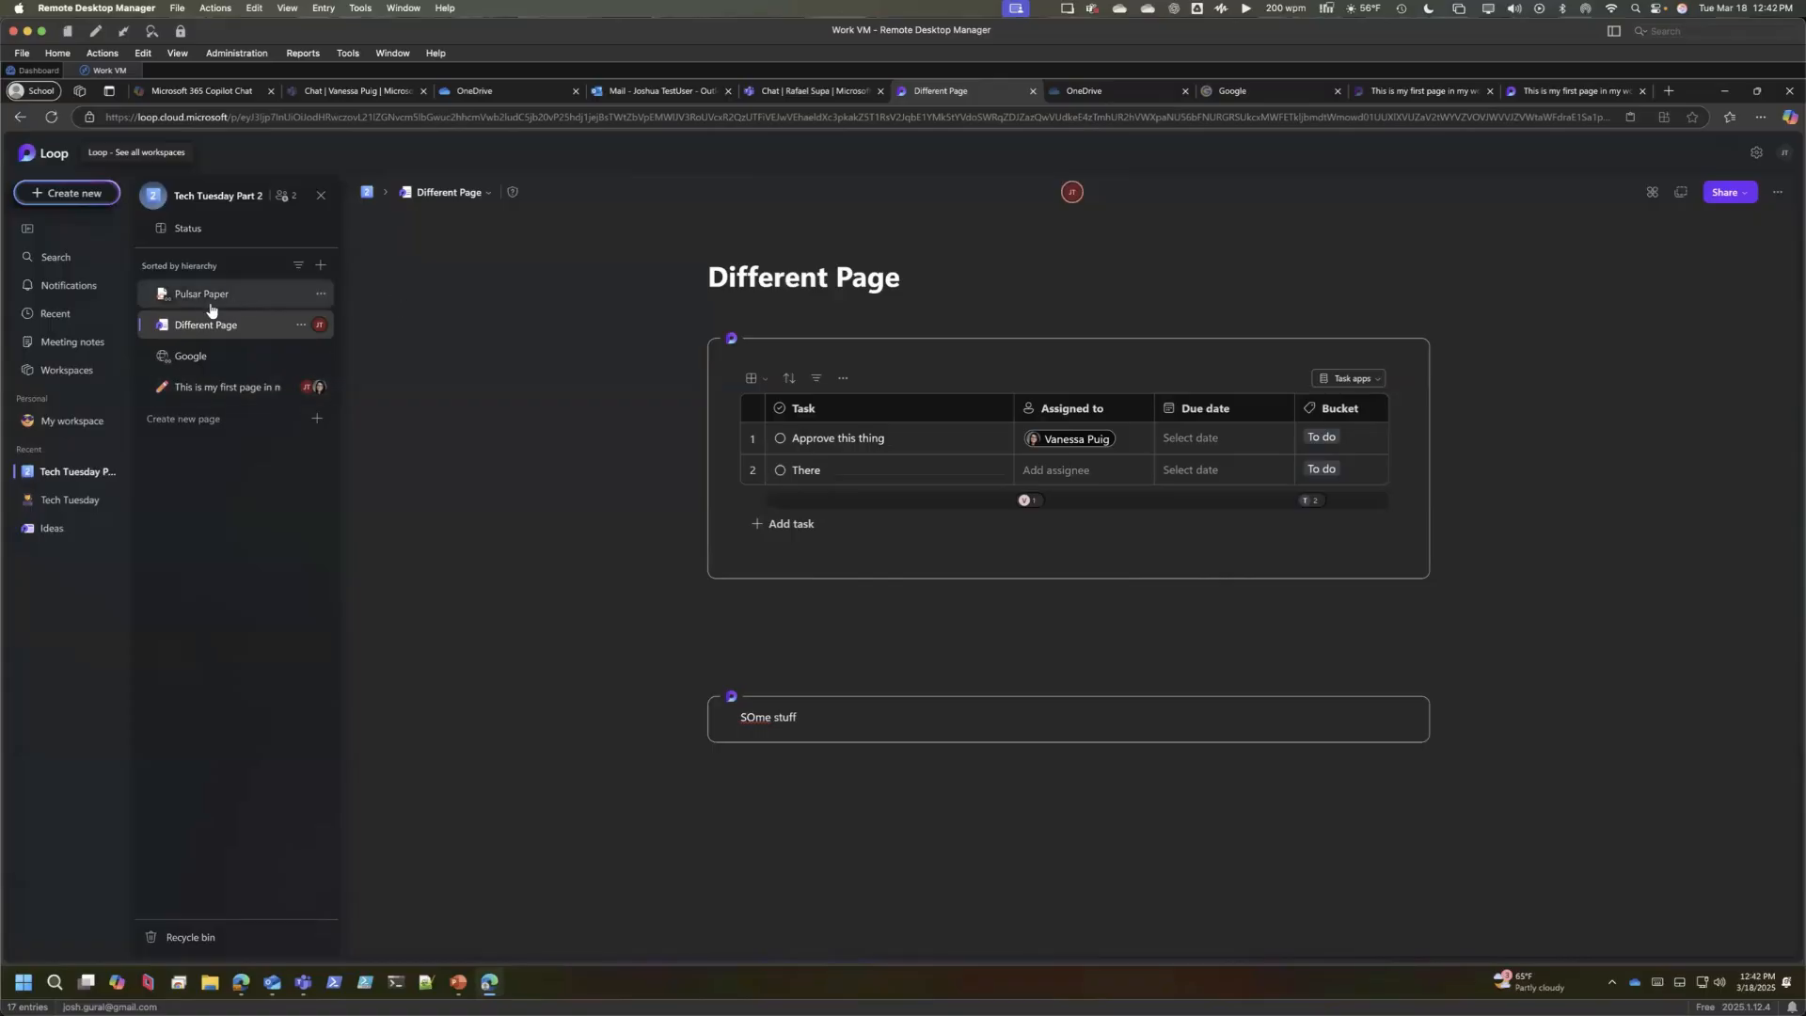
{"action": "left_click", "coordinate": [55, 313]}
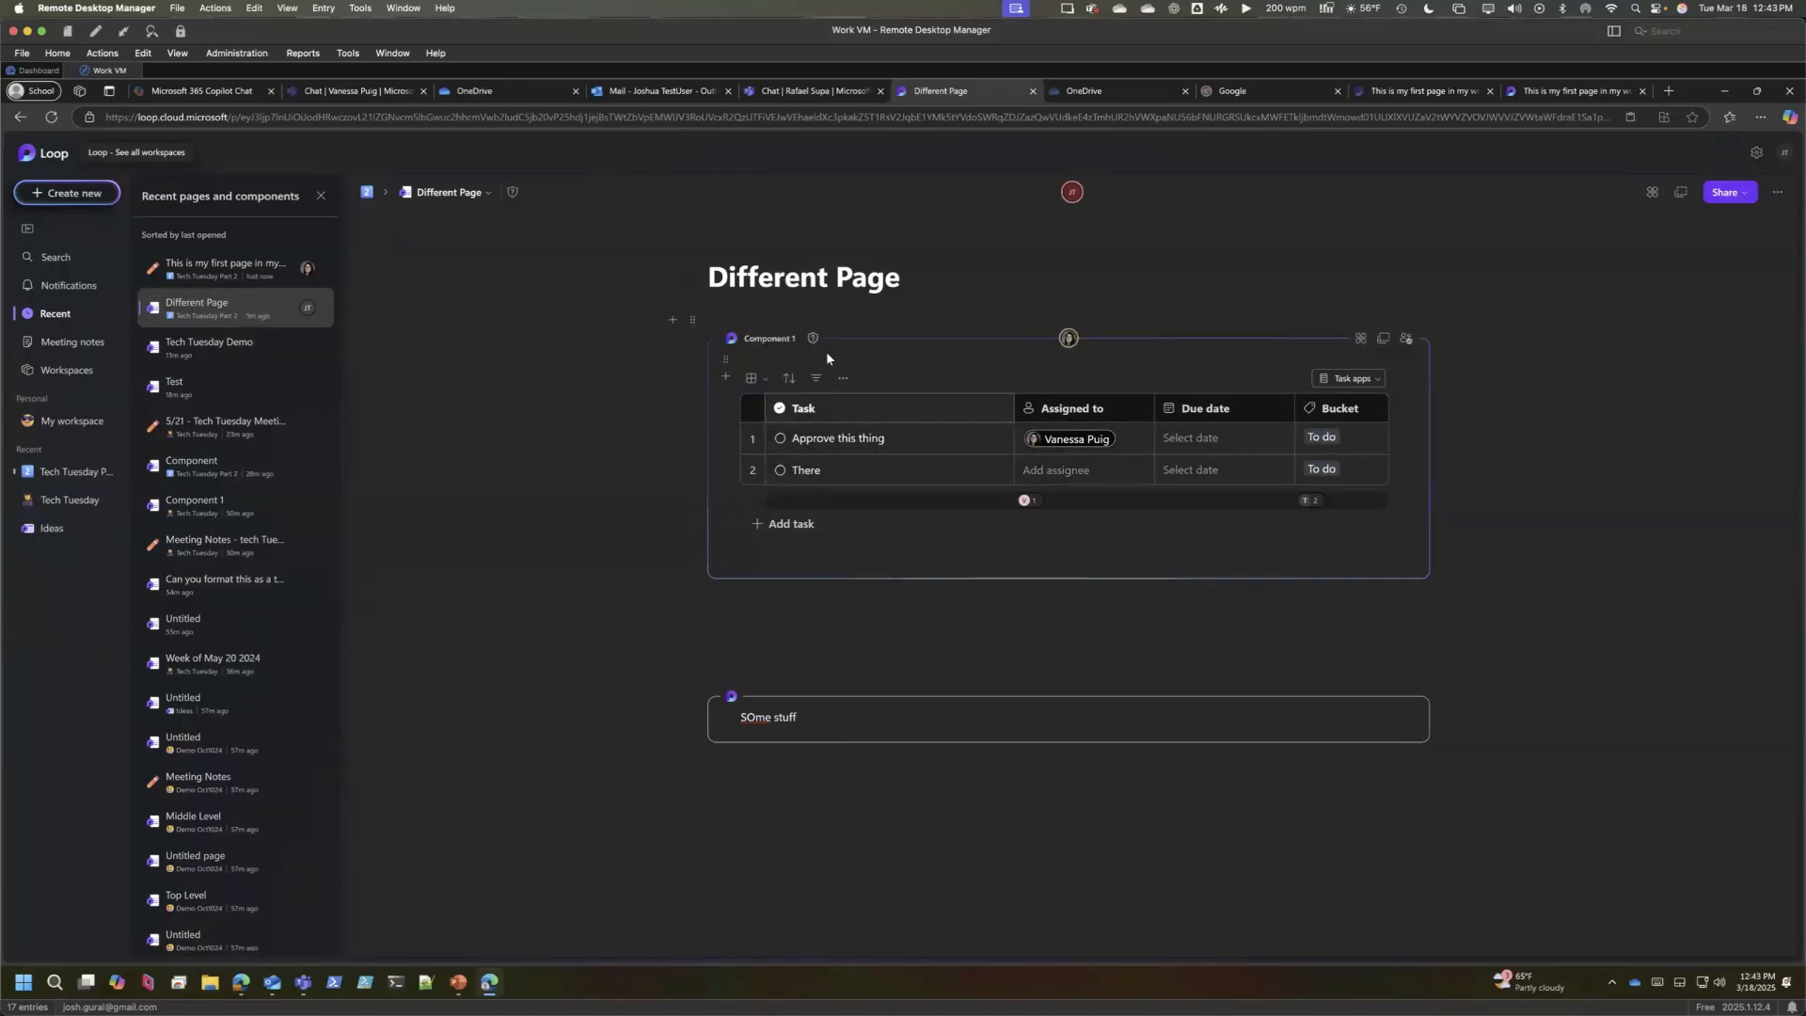
{"action": "left_click", "coordinate": [1777, 193]}
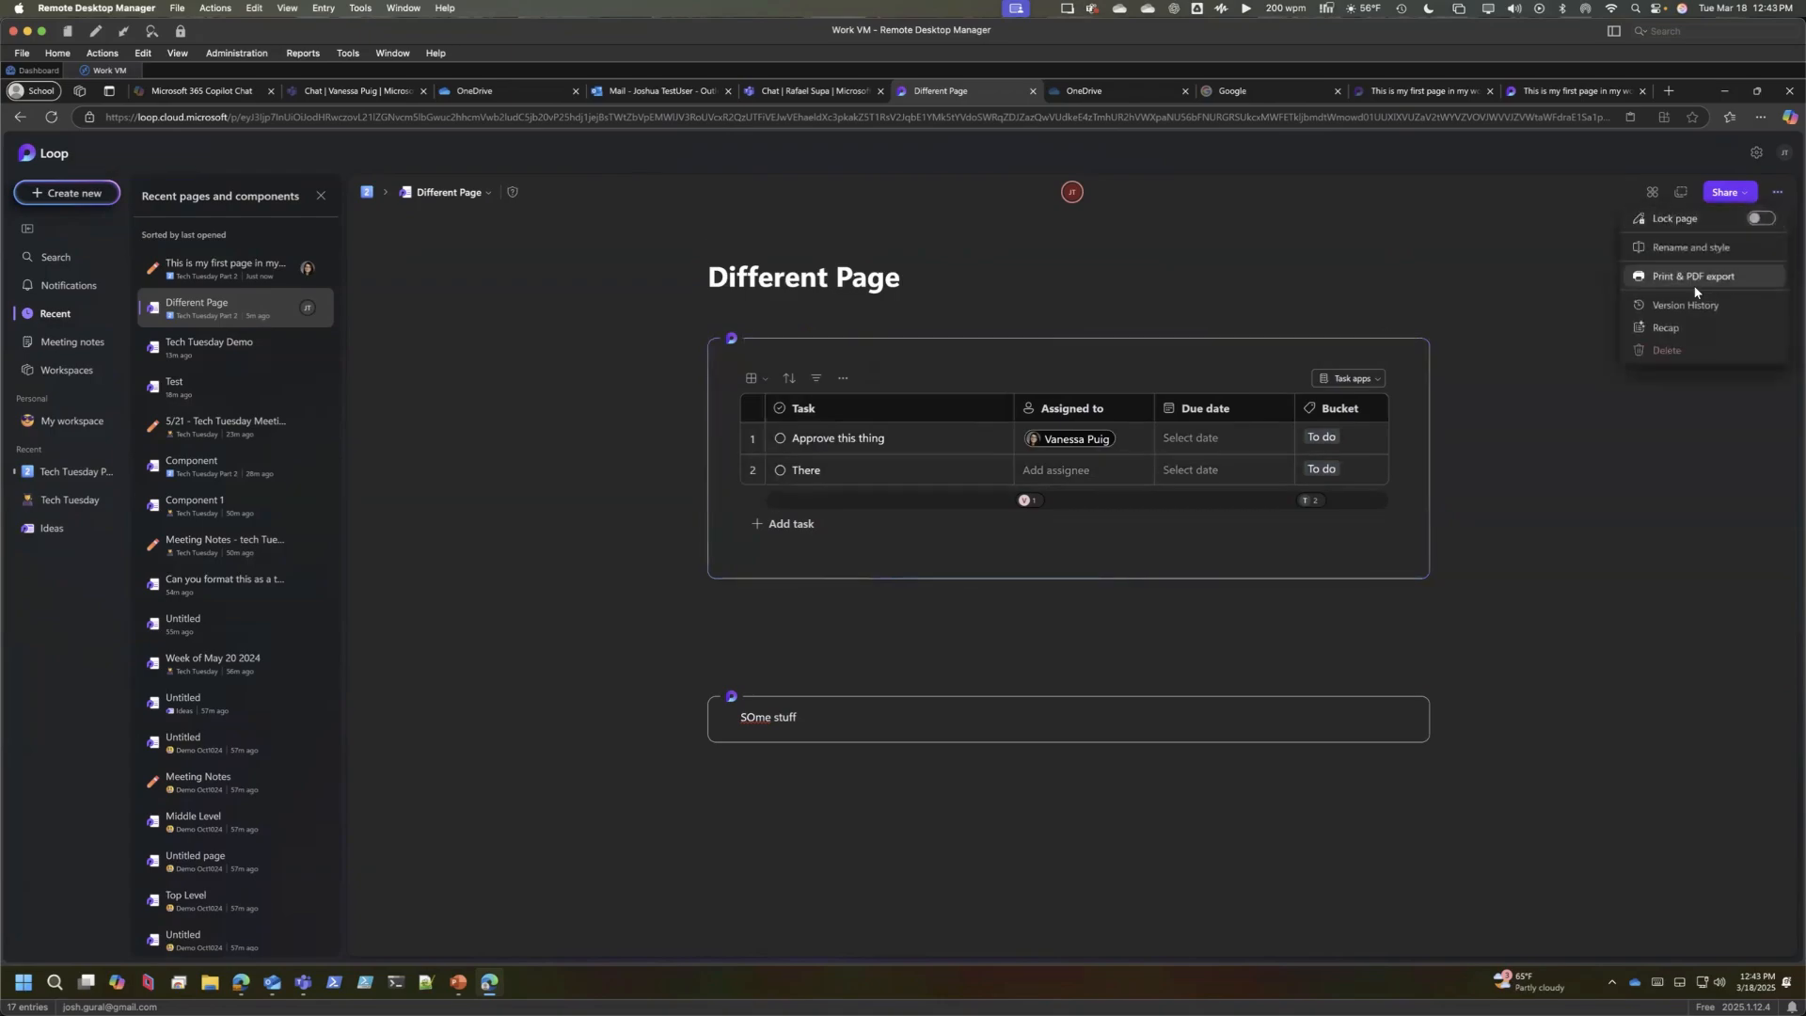
{"action": "left_click", "coordinate": [1677, 303]}
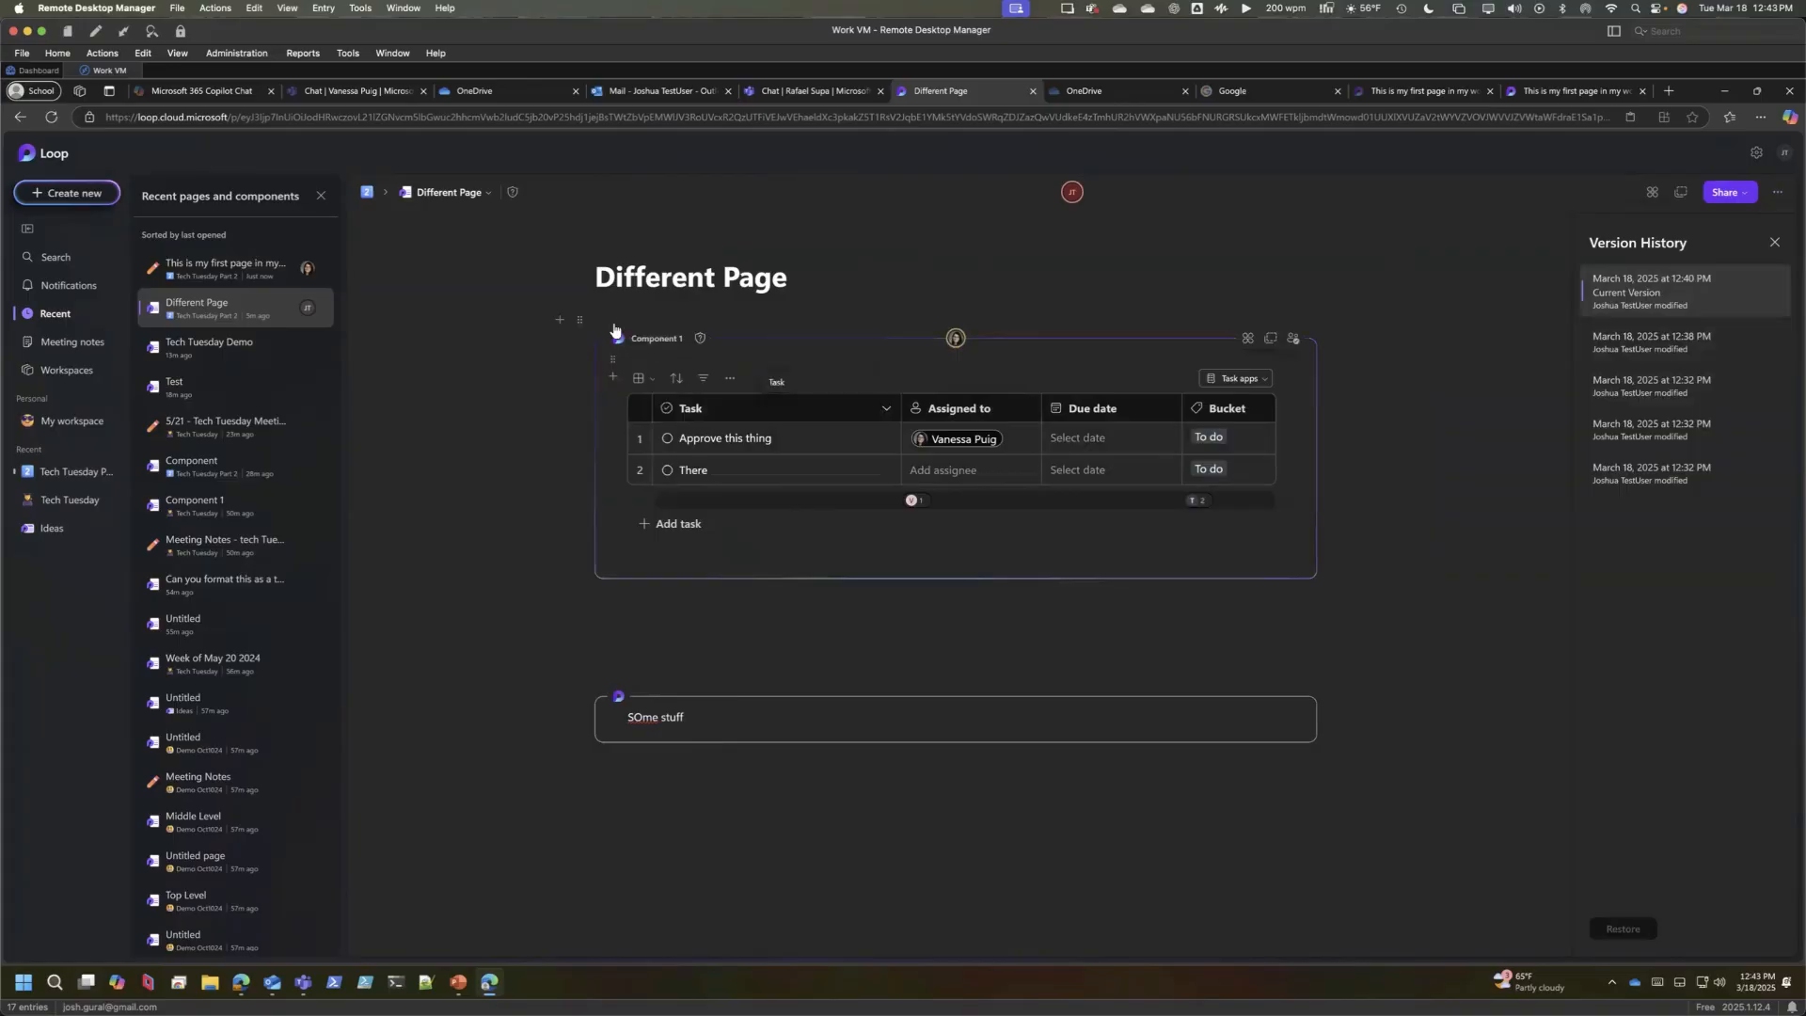
- Open the task component as its own page and check its version history and its Print & PDF export option
{"action": "left_click", "coordinate": [656, 337]}
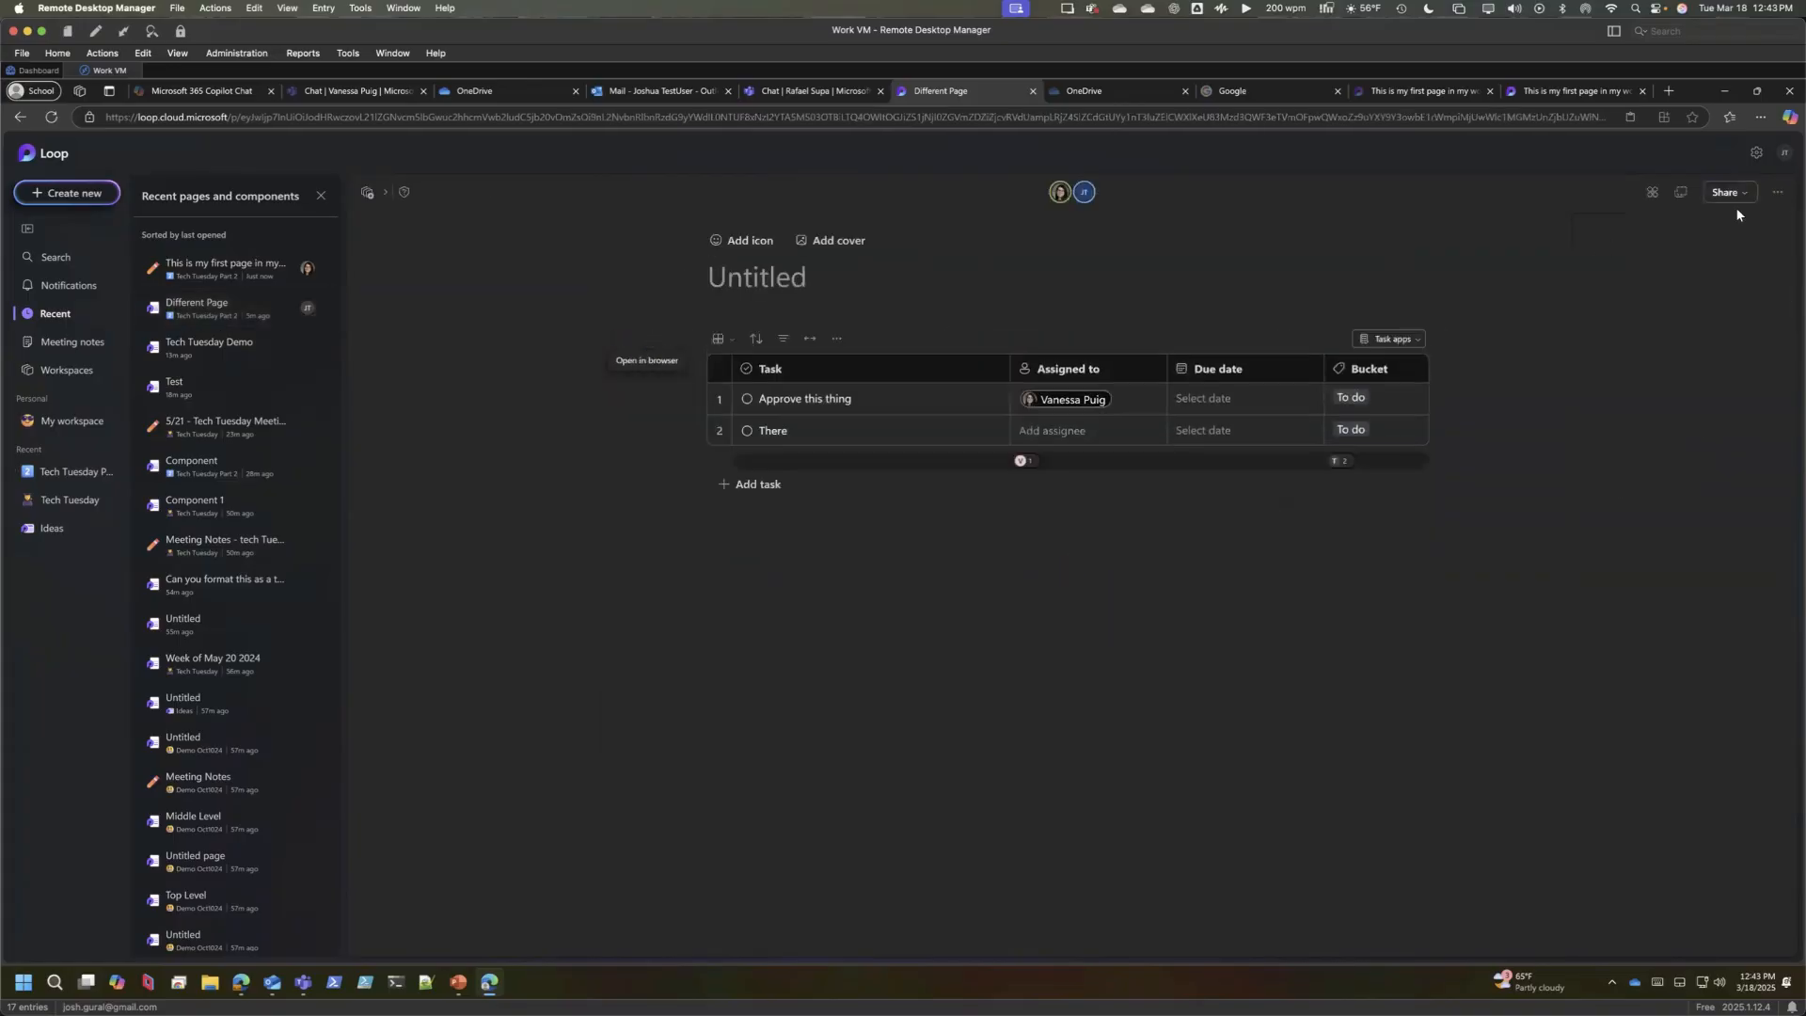
{"action": "left_click", "coordinate": [1777, 192]}
{"action": "left_click", "coordinate": [1706, 302]}
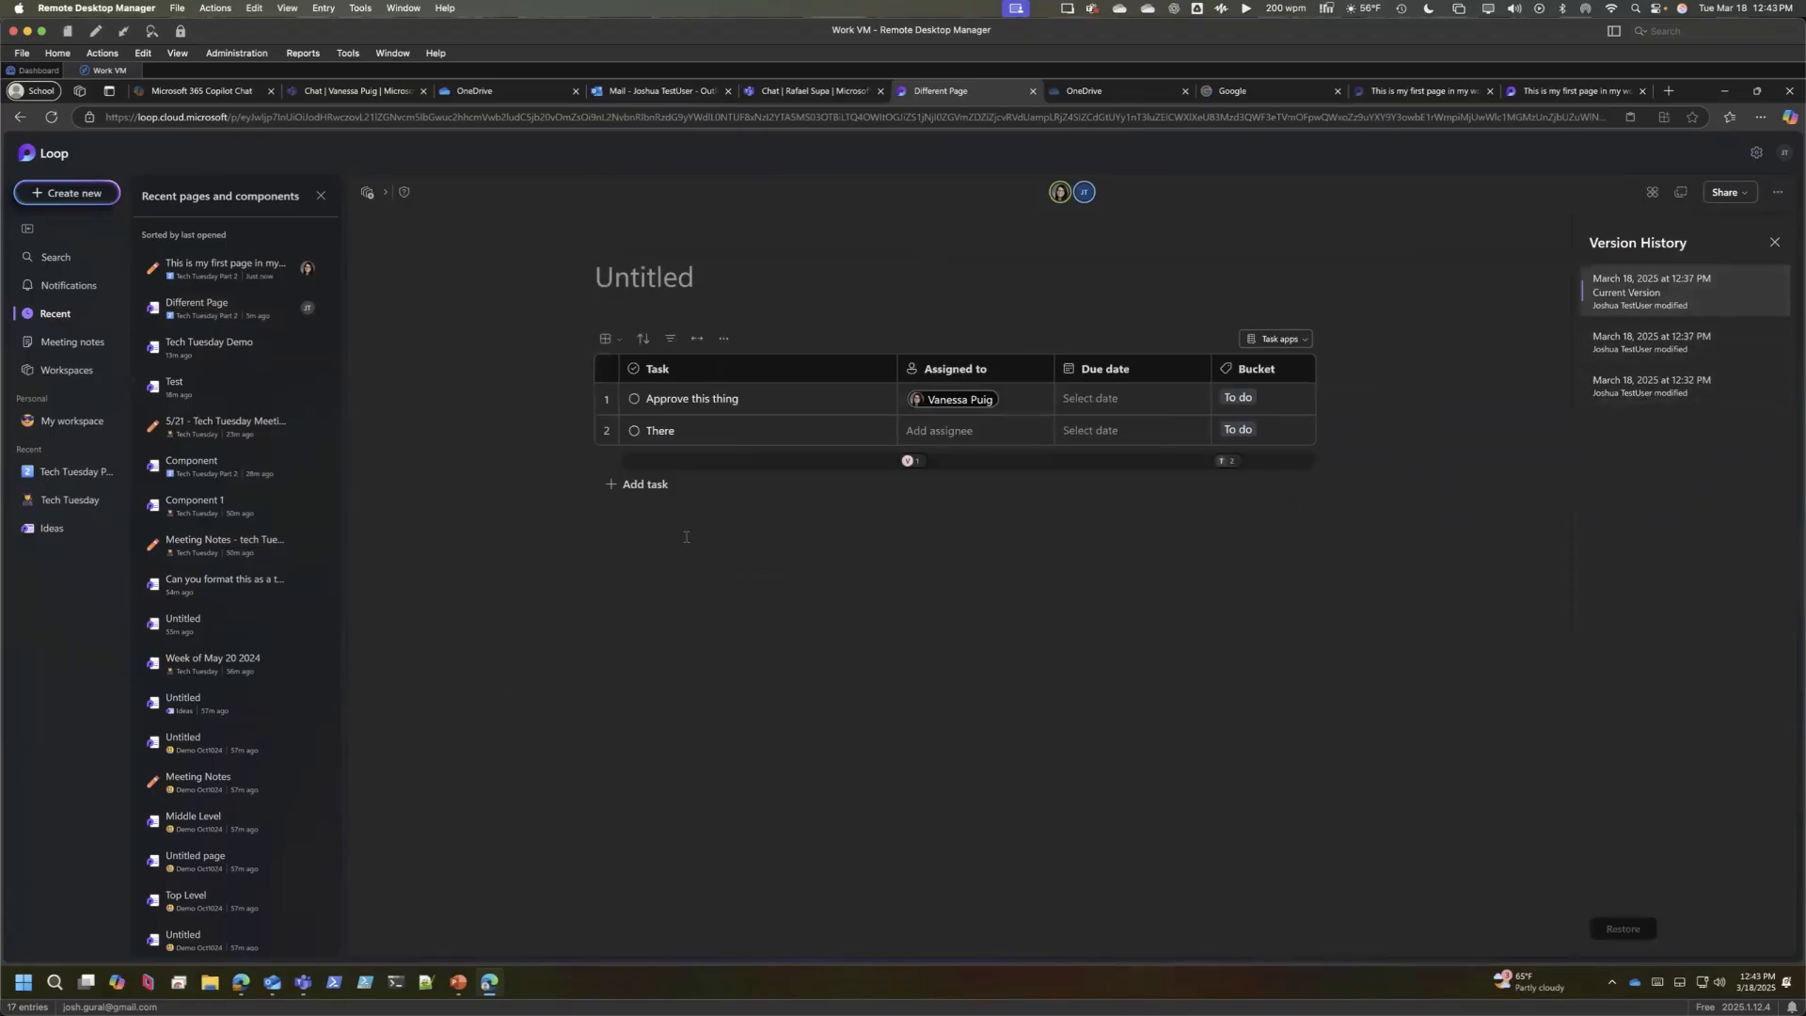
{"action": "left_click", "coordinate": [1775, 242]}
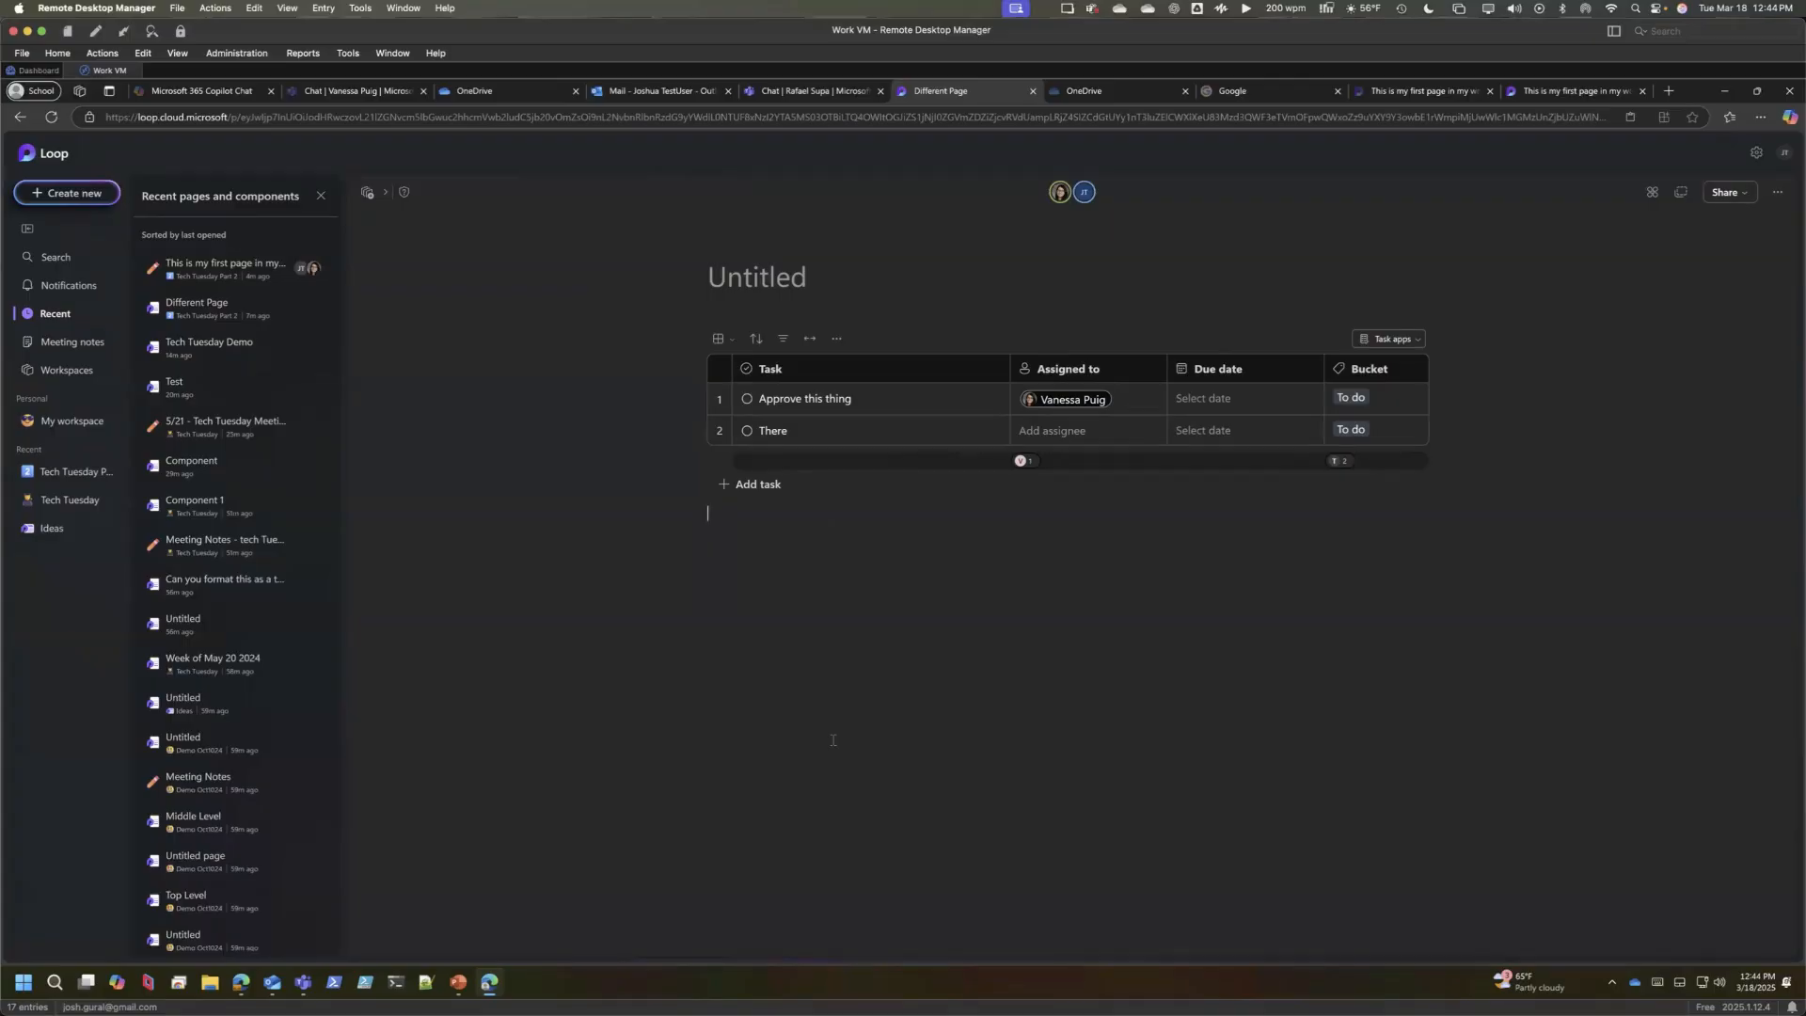
{"action": "left_click", "coordinate": [1777, 192]}
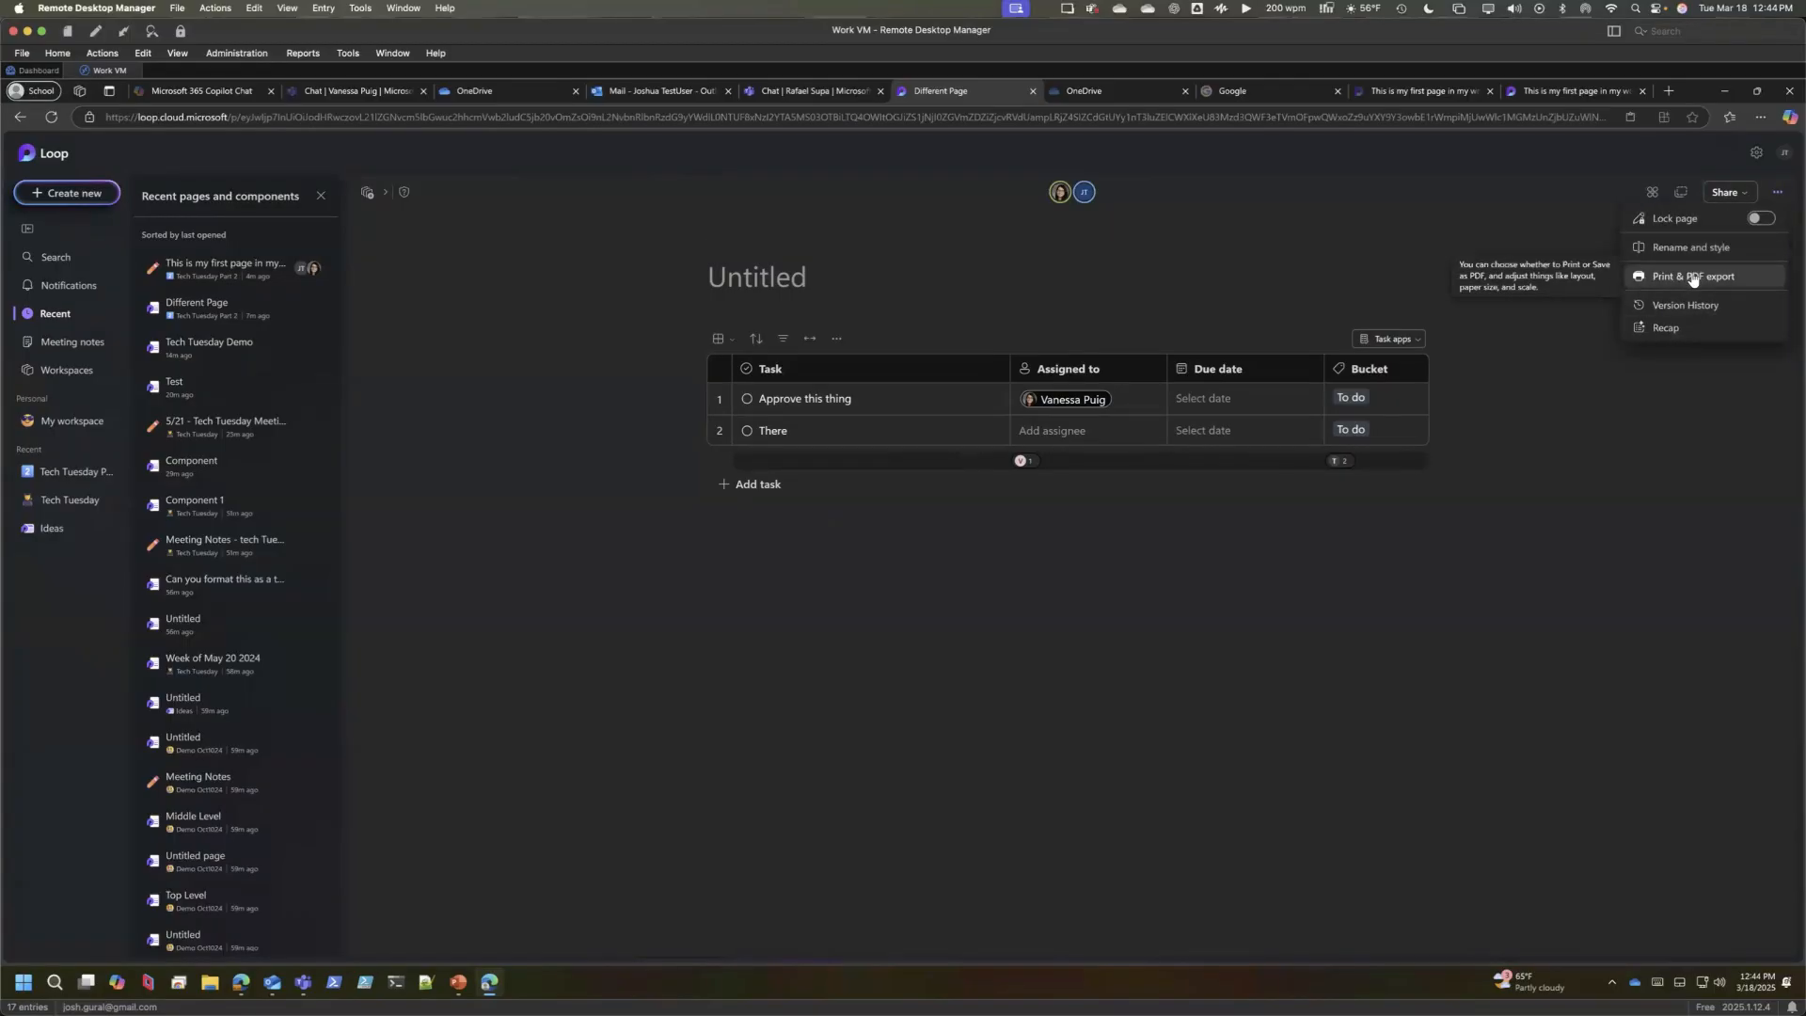
{"action": "left_click", "coordinate": [1042, 670]}
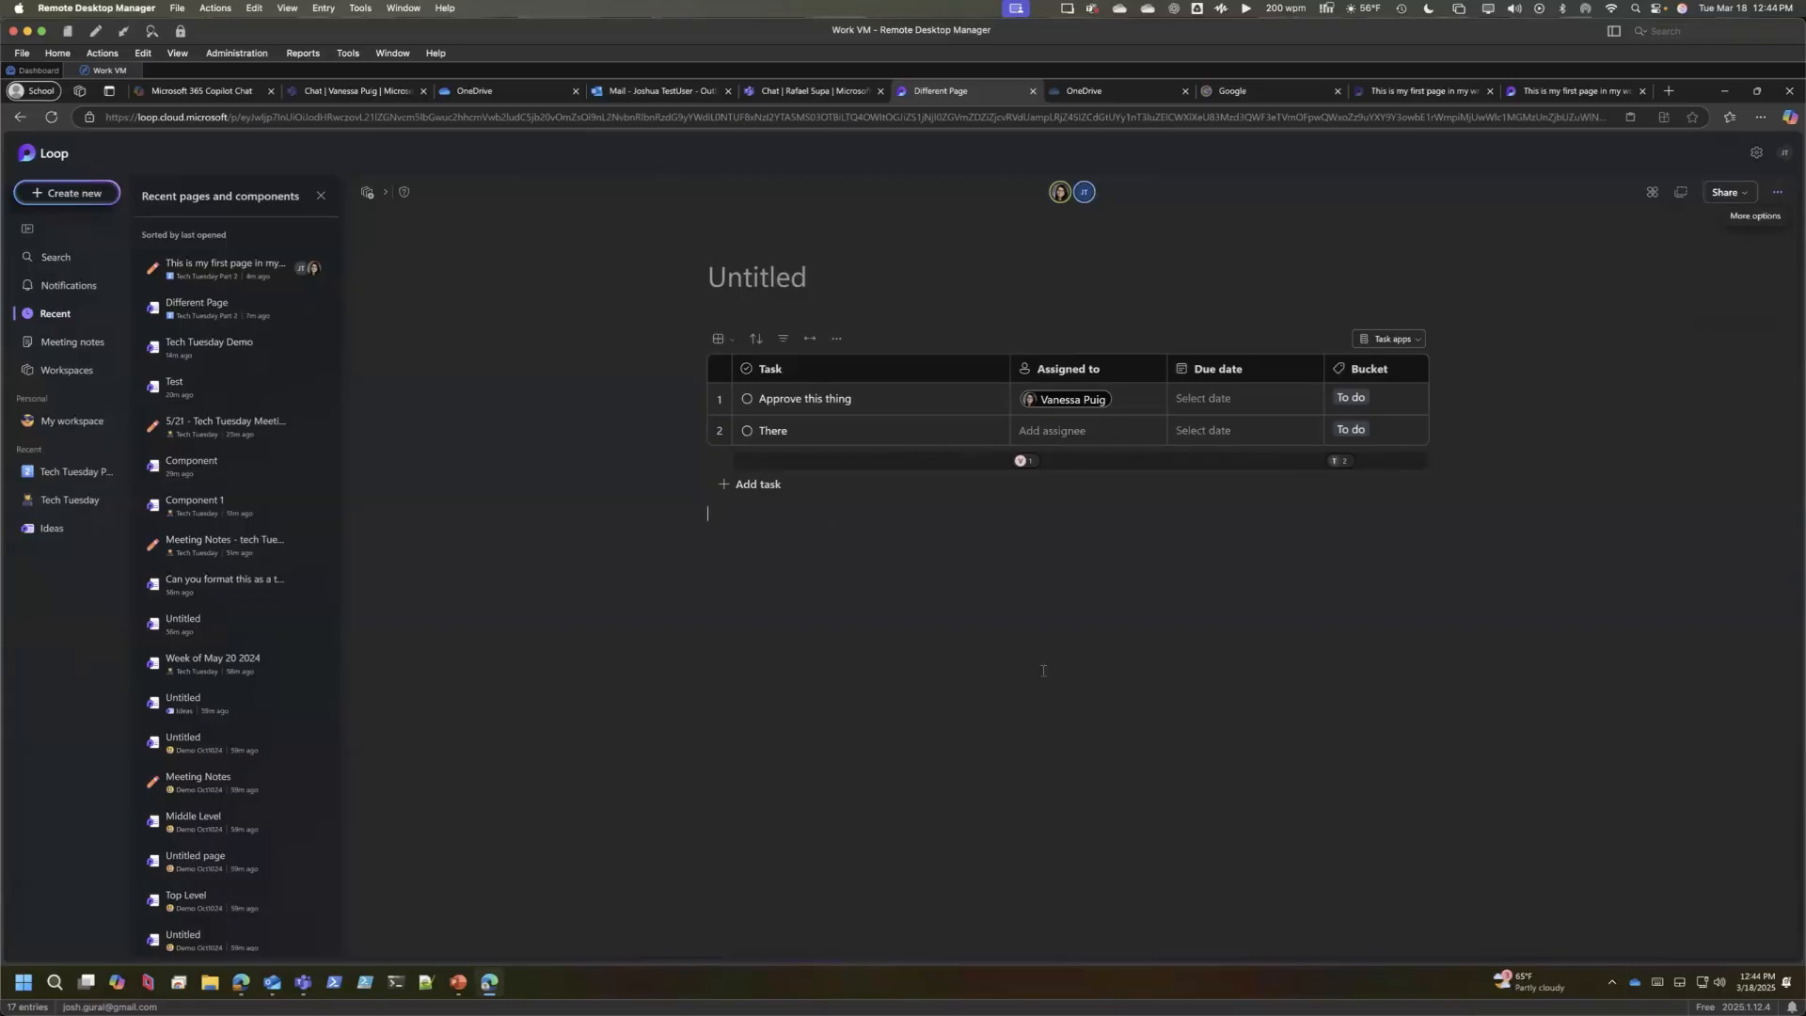